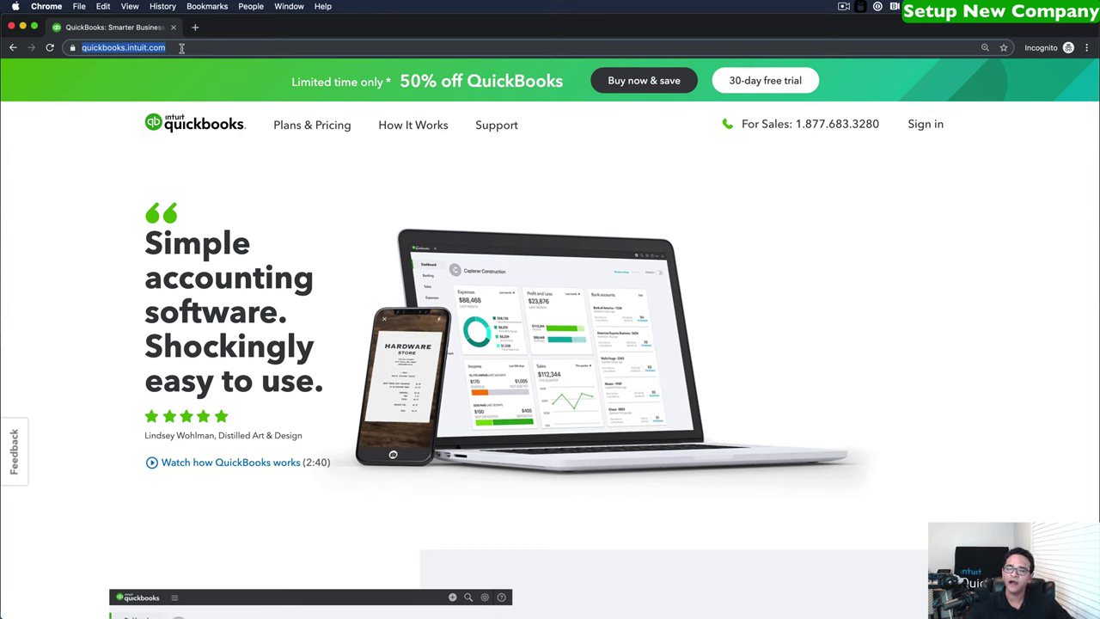
Go to quickbooks.intuit.com/global in Chrome's address bar.
{"action": "left_click", "coordinate": [181, 47]}
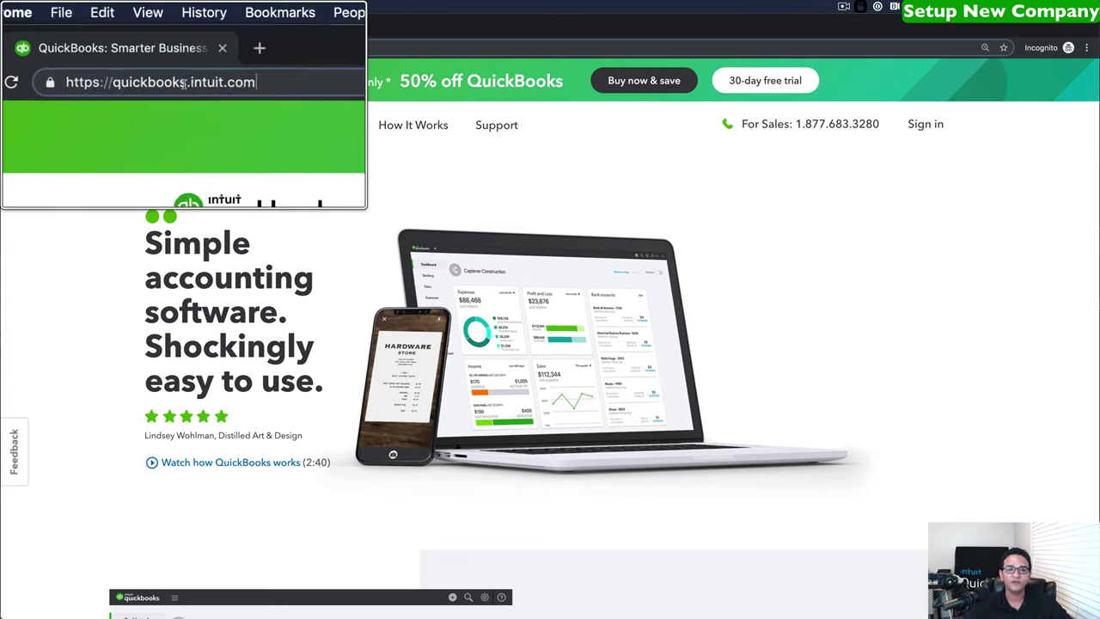
{"action": "left_click", "coordinate": [183, 86]}
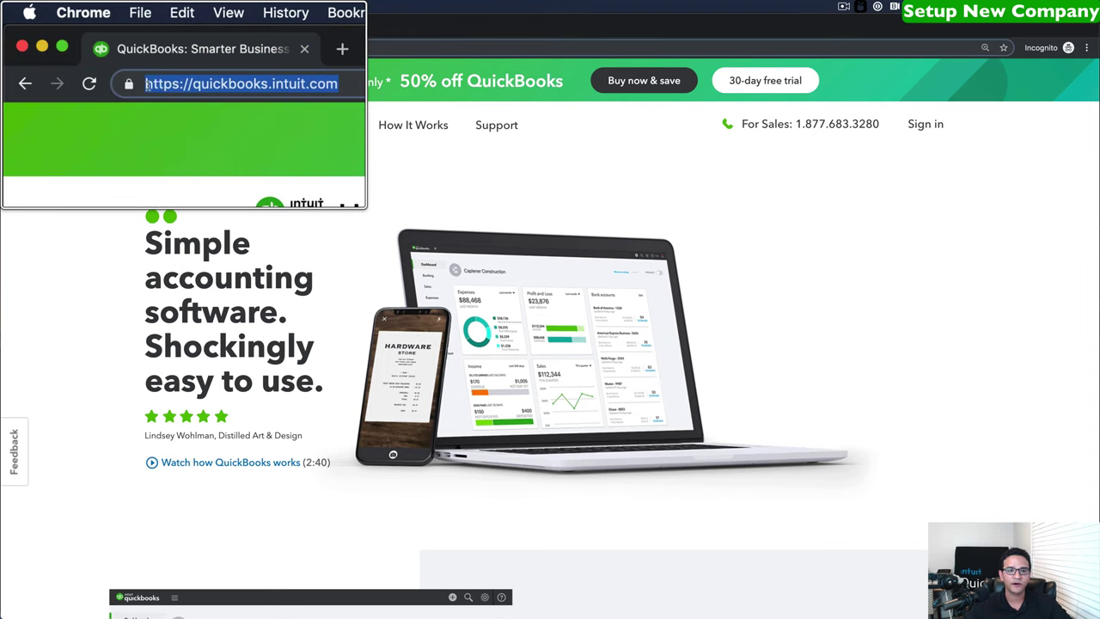
{"action": "left_click", "coordinate": [190, 84]}
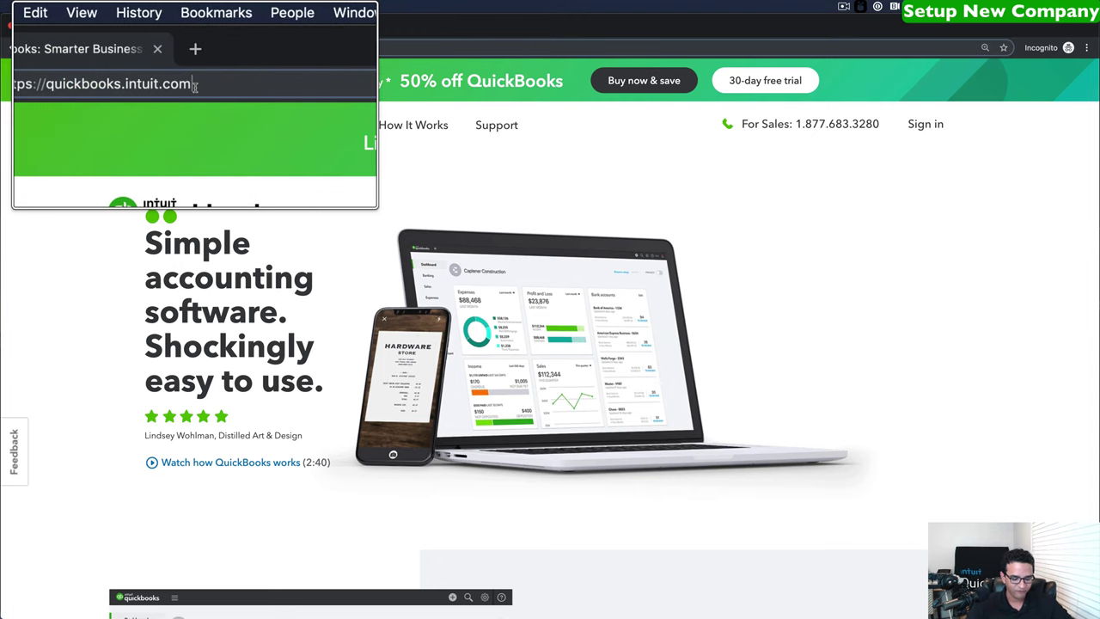
{"action": "type", "text": "/global"}
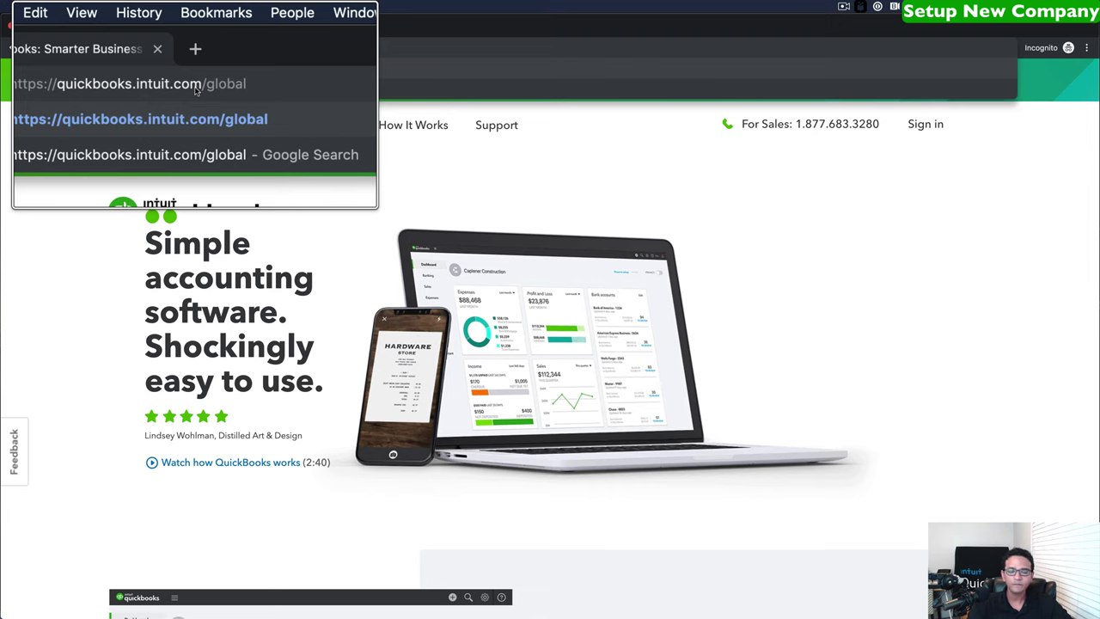
{"action": "key", "text": "Return"}
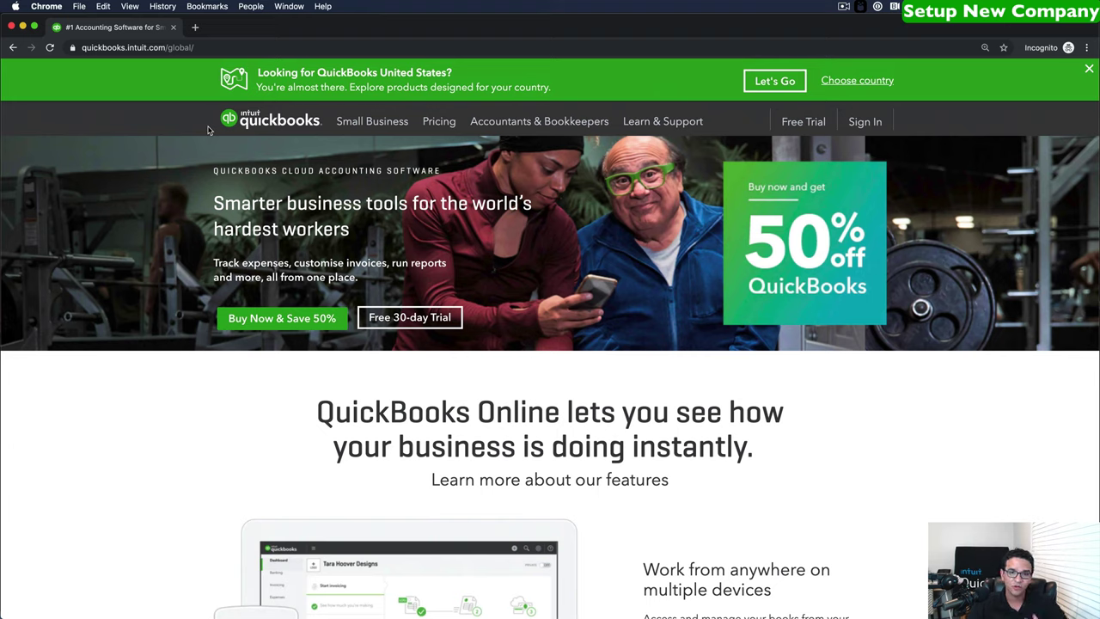
Choose Panama from the North America country list.
{"action": "left_click", "coordinate": [844, 81]}
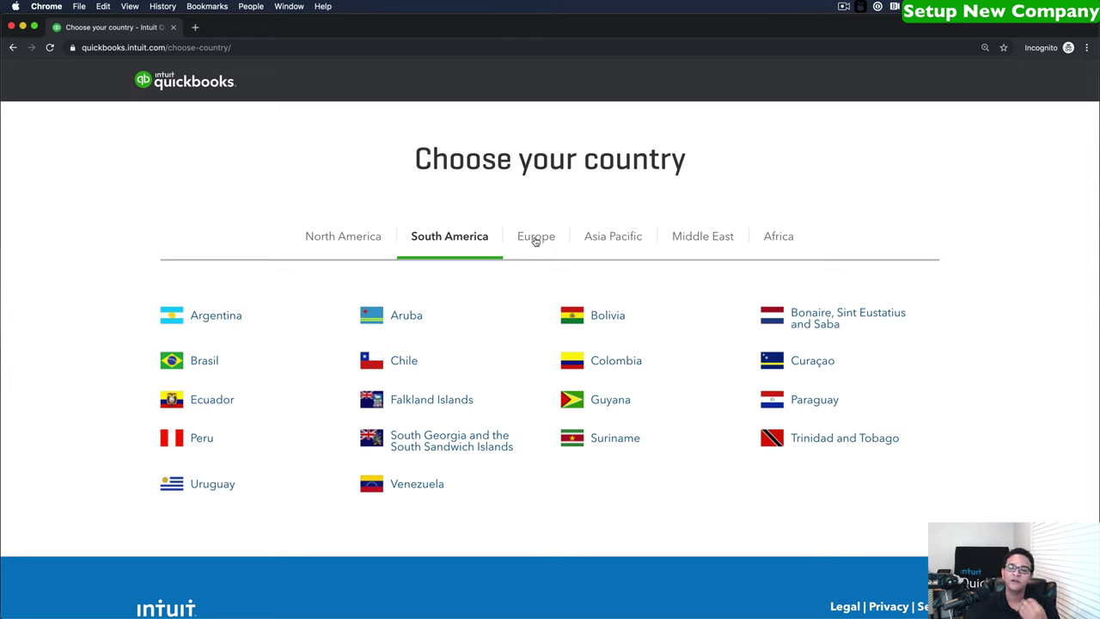
{"action": "left_click", "coordinate": [360, 241]}
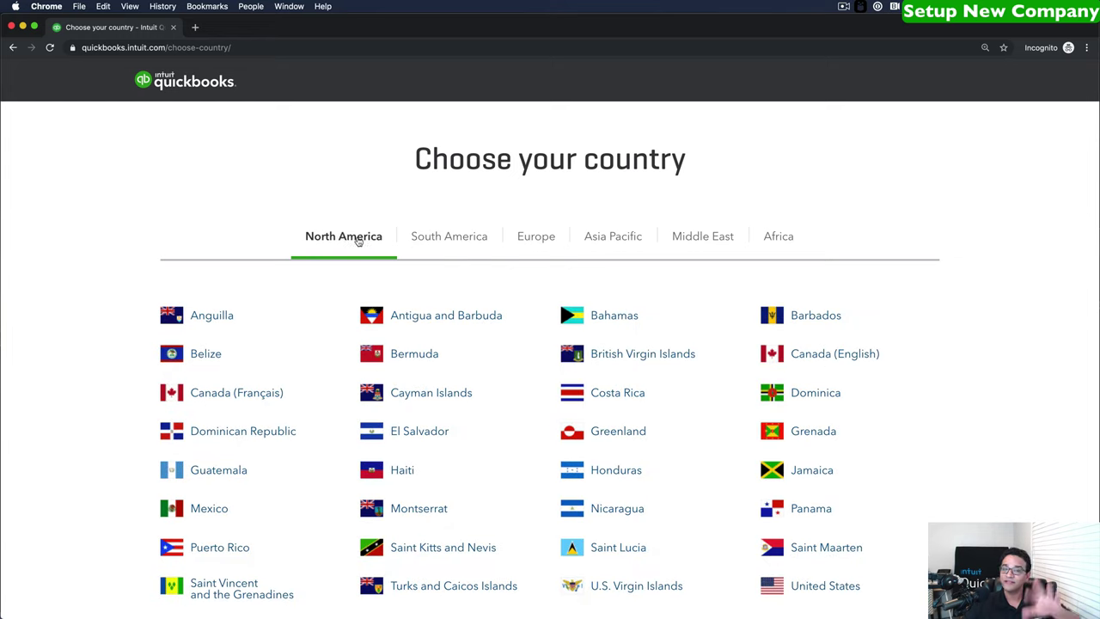
{"action": "scroll", "coordinate": [363, 242], "scroll_direction": "down", "scroll_amount": 1}
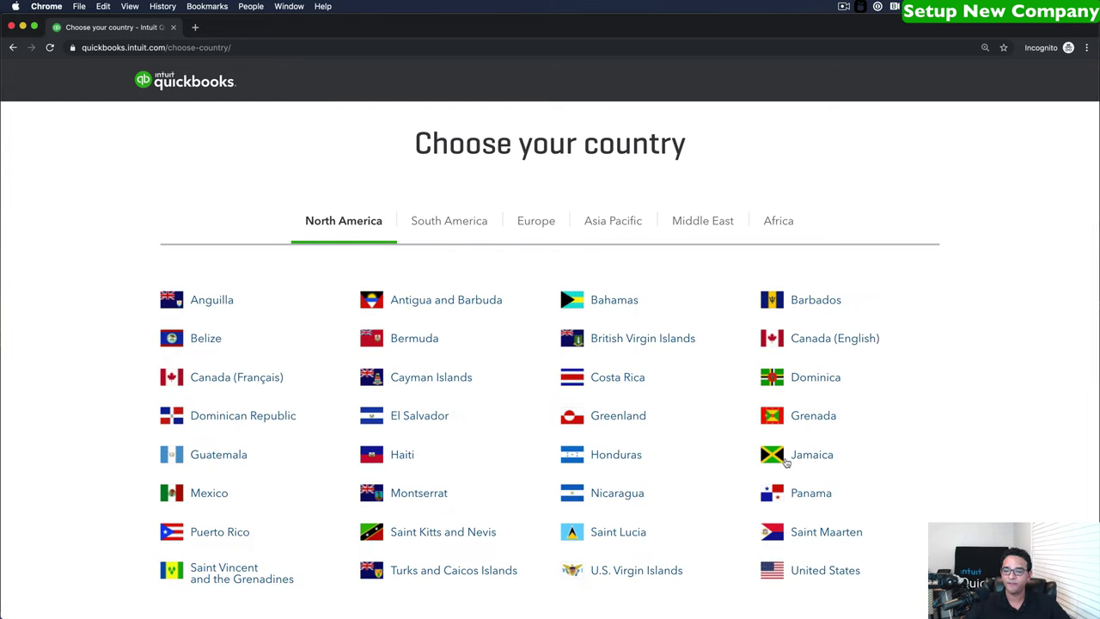
{"action": "left_click", "coordinate": [817, 493]}
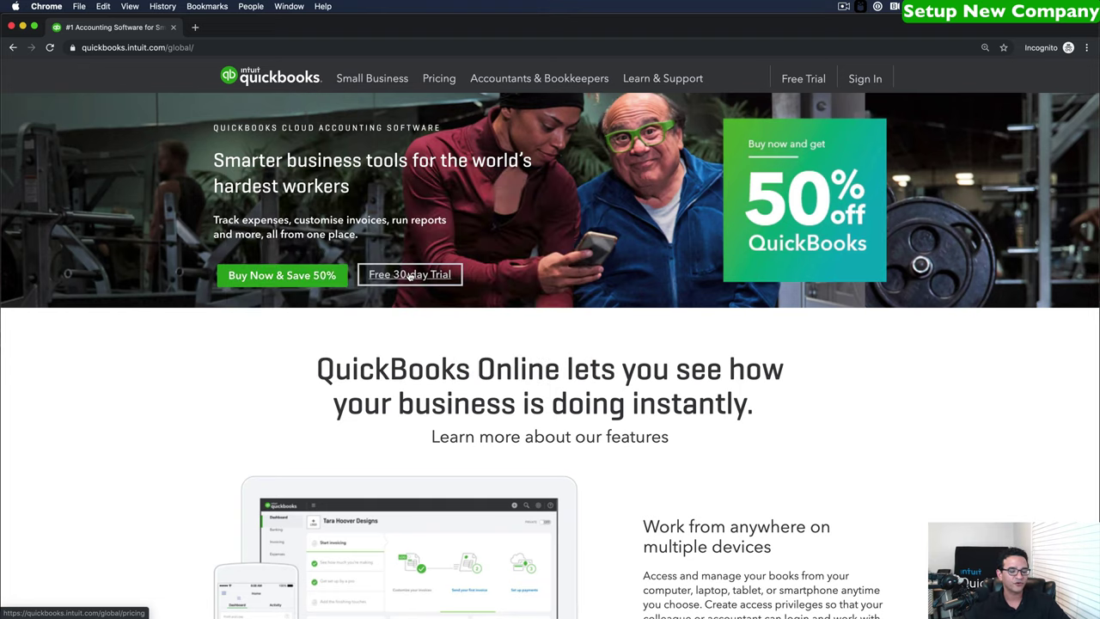
Start the free 30-day trial of the Plus plan and submit the signup form.
{"action": "left_click", "coordinate": [409, 275]}
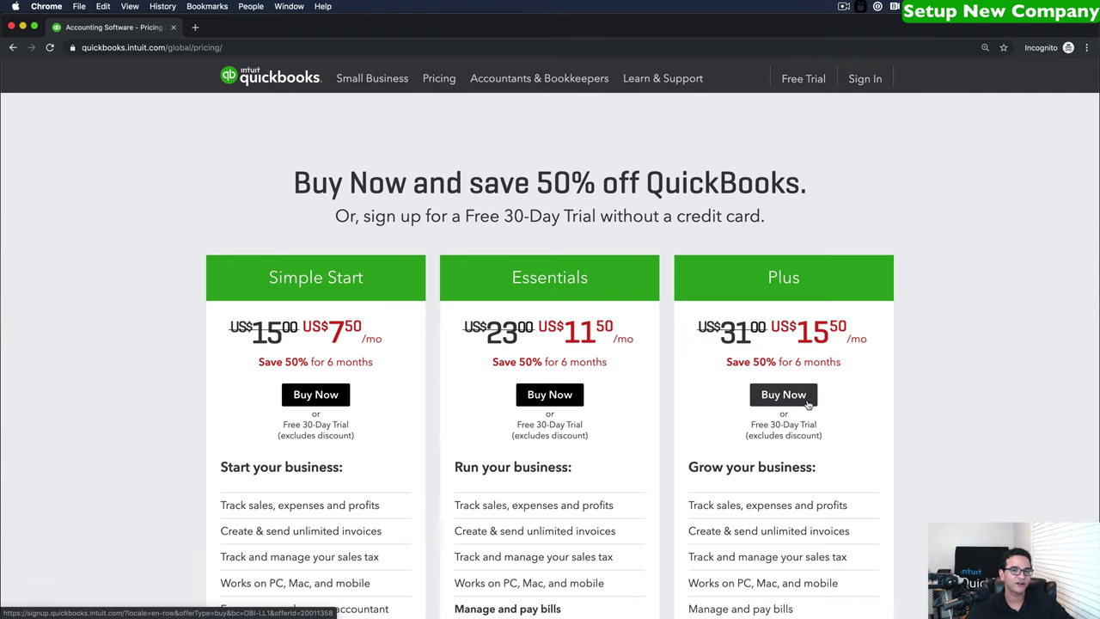
{"action": "left_click", "coordinate": [807, 404]}
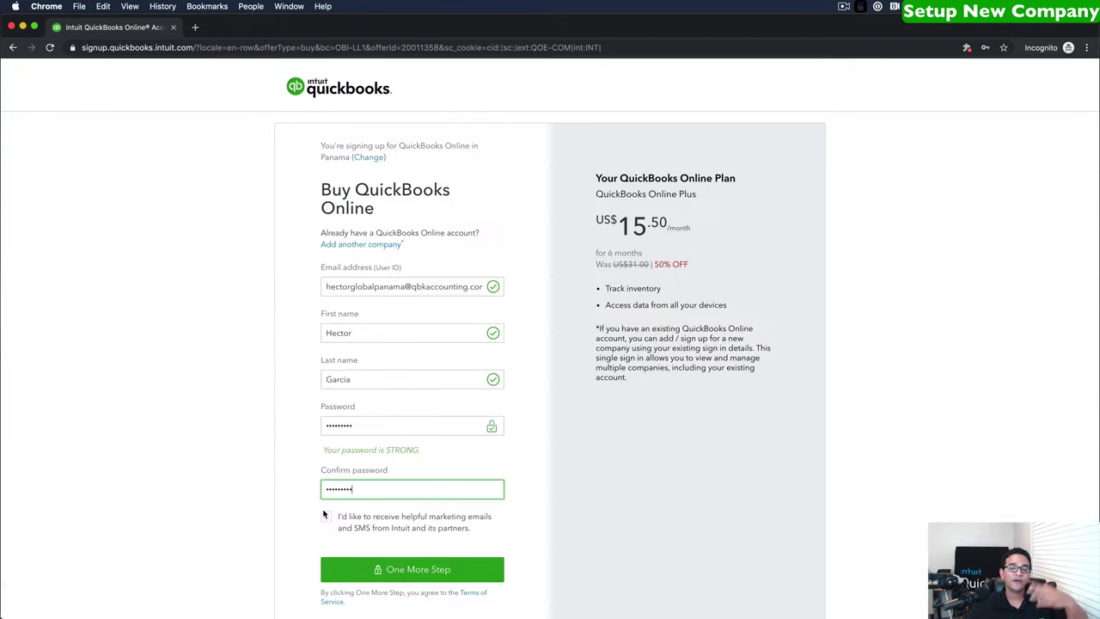
{"action": "left_click", "coordinate": [399, 570]}
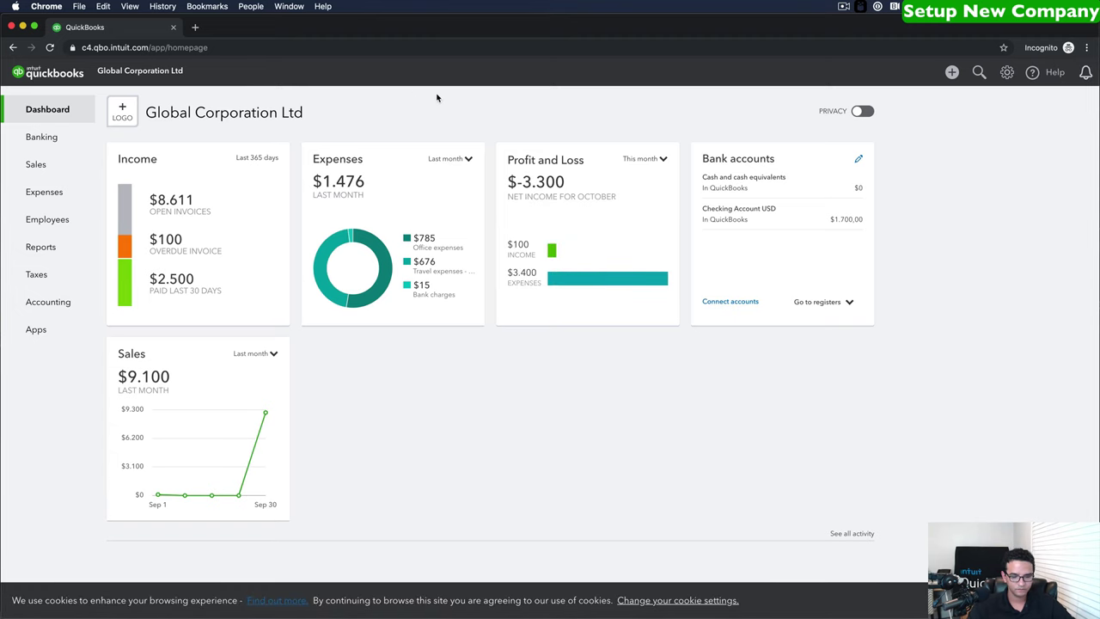
Zoom the page to 110% and bring up the gear settings menu.
{"action": "key", "text": "super+equal"}
{"action": "key", "text": "super+equal"}
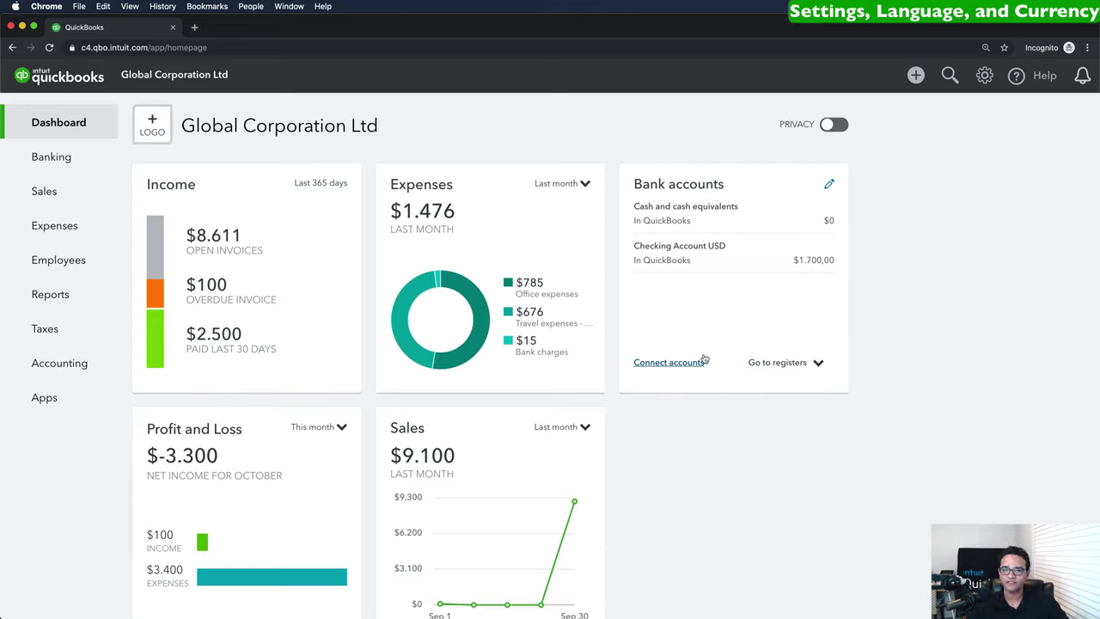
{"action": "left_click", "coordinate": [984, 76]}
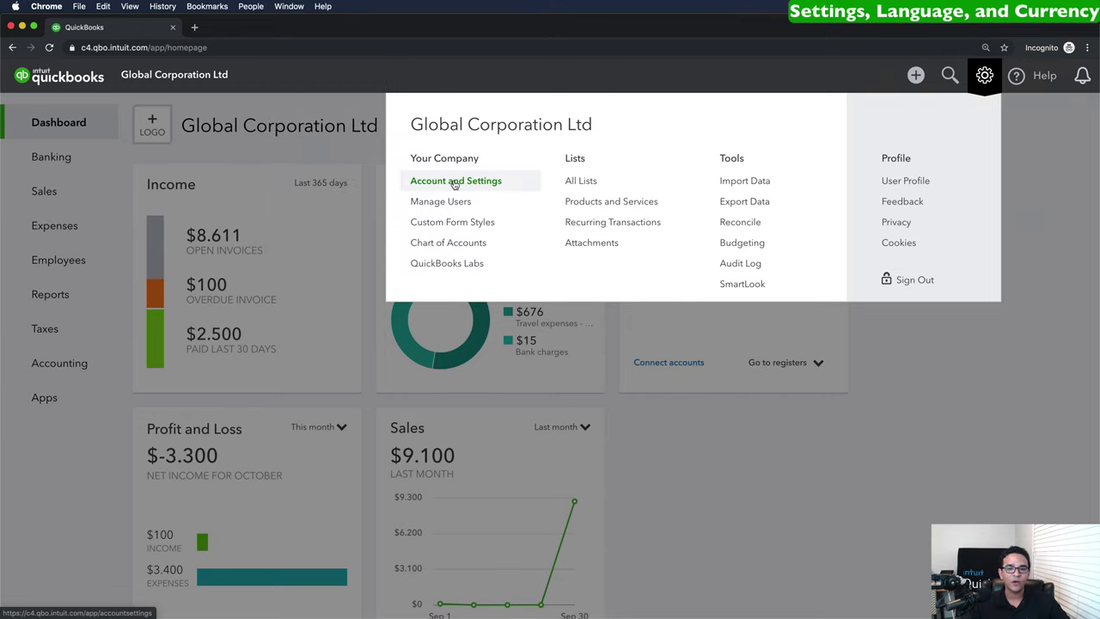
Upload LOGO.jpg as the company logo in Account and Settings.
{"action": "left_click", "coordinate": [454, 182]}
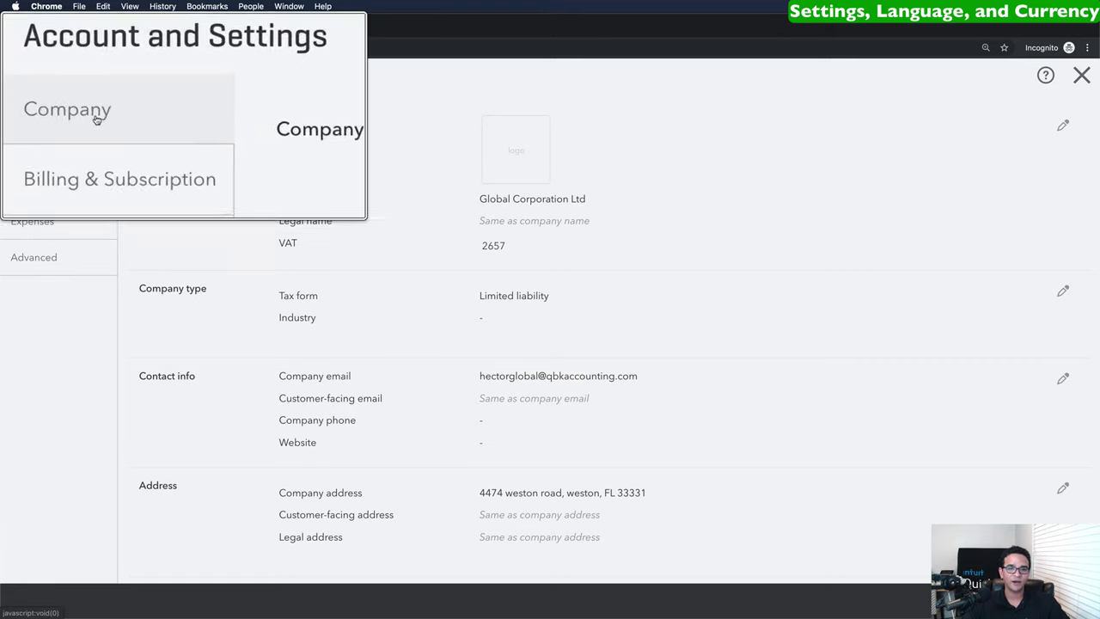
{"action": "left_click", "coordinate": [517, 153]}
{"action": "left_click", "coordinate": [383, 104]}
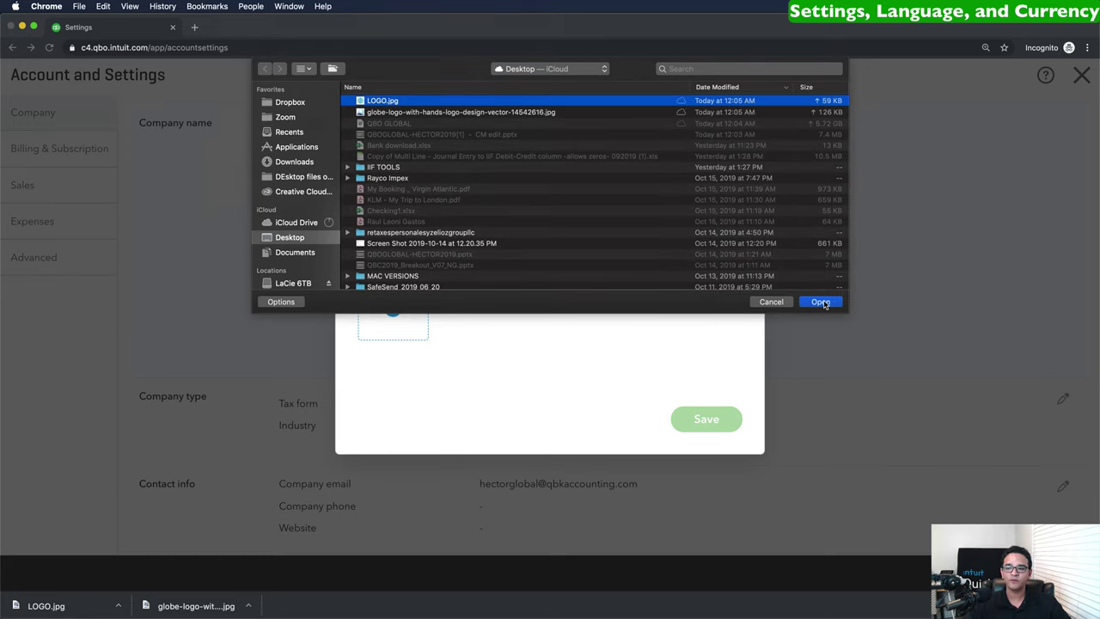
{"action": "left_click", "coordinate": [820, 301]}
{"action": "left_click", "coordinate": [706, 420]}
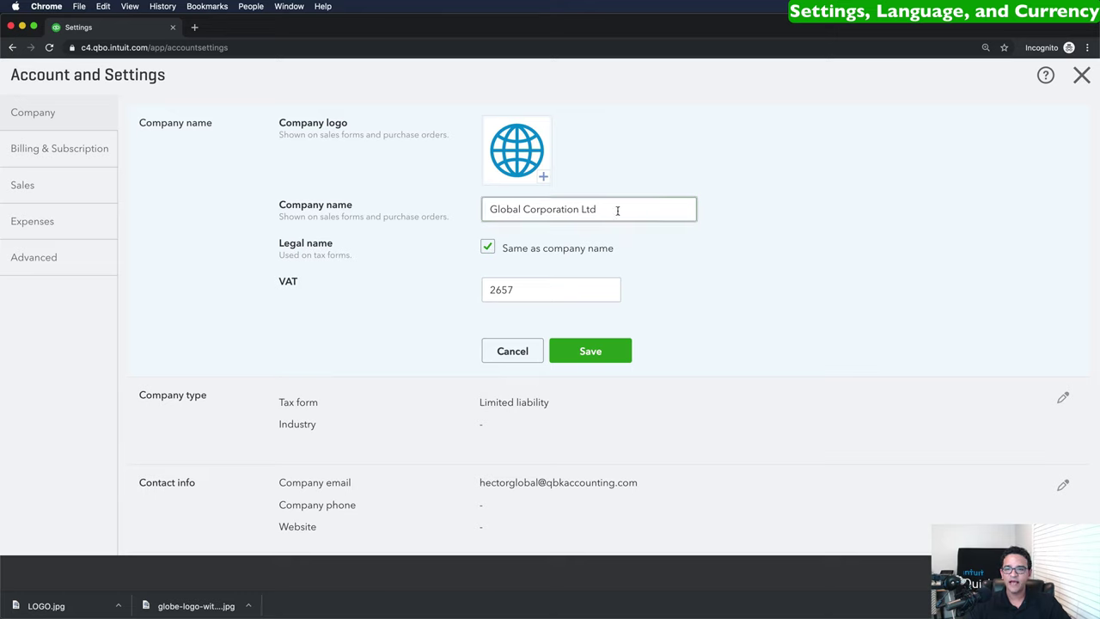
Replace the company's VAT number with the new number and save.
{"action": "left_click_drag", "start_coordinate": [617, 209], "coordinate": [453, 209]}
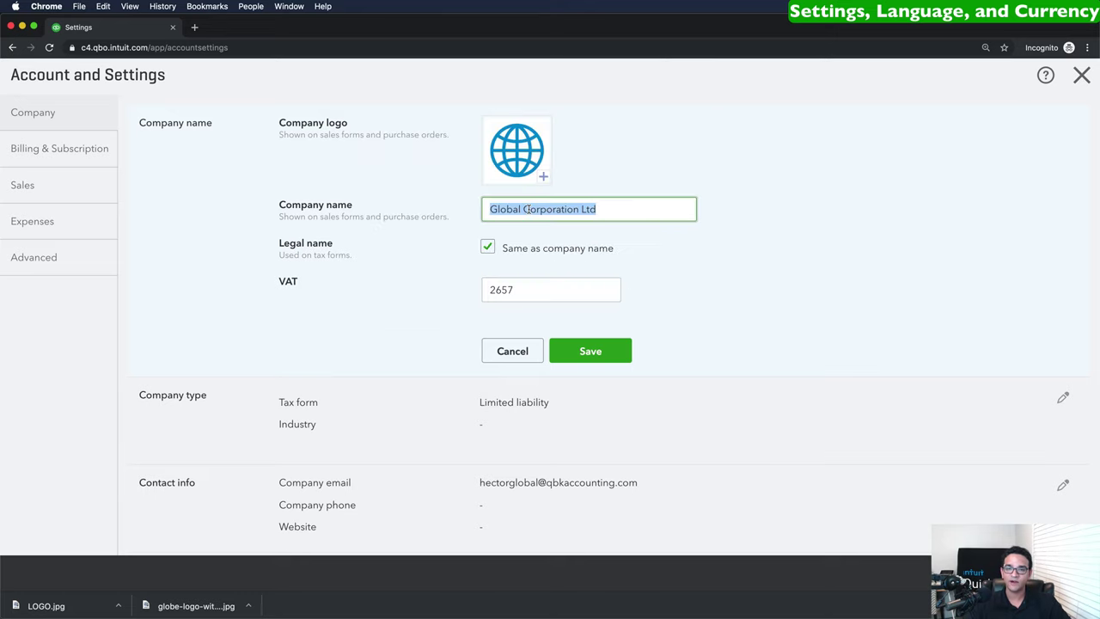
{"action": "left_click", "coordinate": [487, 246]}
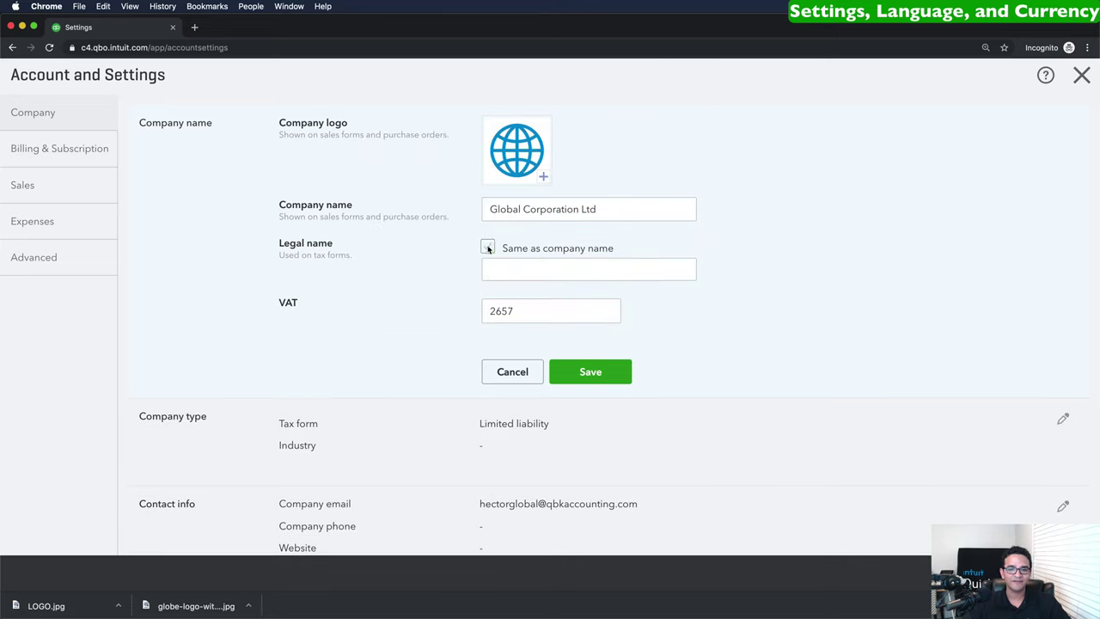
{"action": "left_click", "coordinate": [487, 248]}
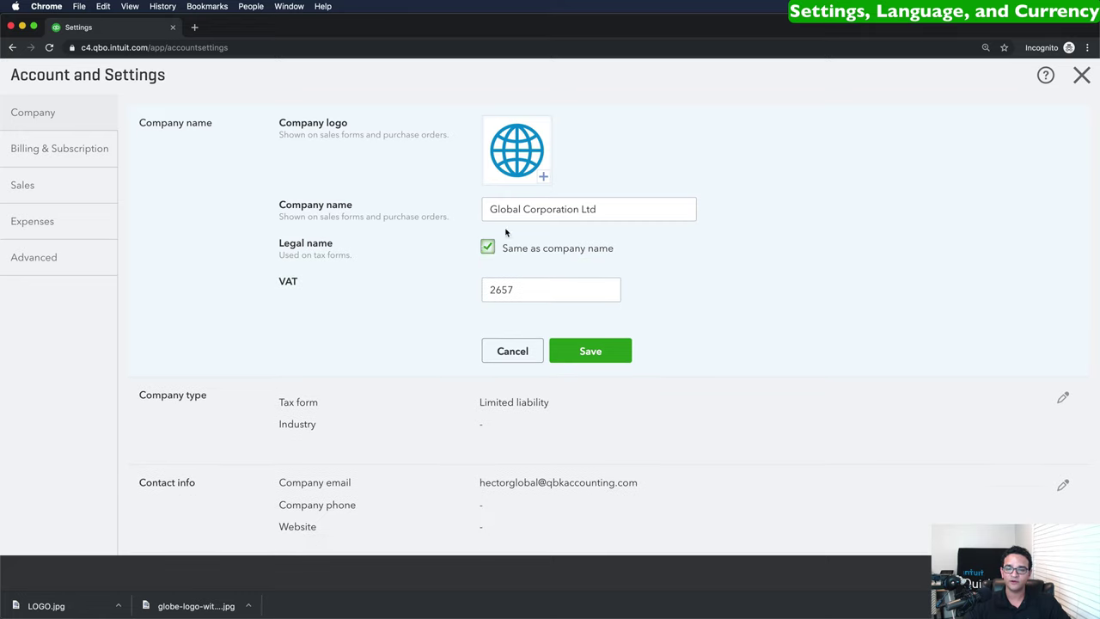
{"action": "left_click_drag", "start_coordinate": [527, 290], "coordinate": [475, 290]}
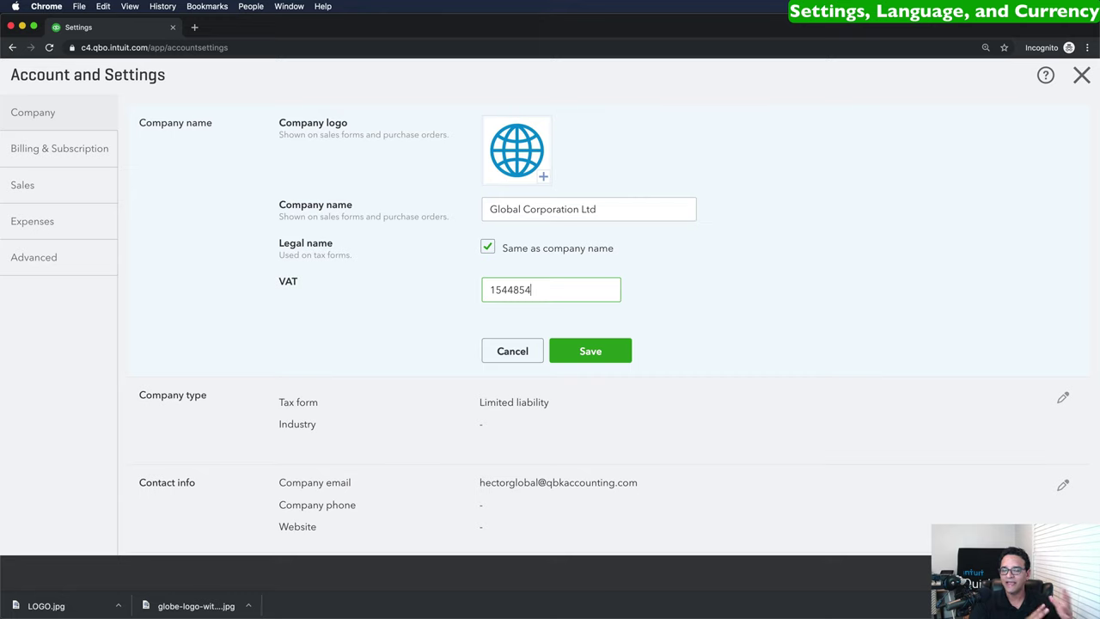
{"action": "left_click", "coordinate": [602, 350]}
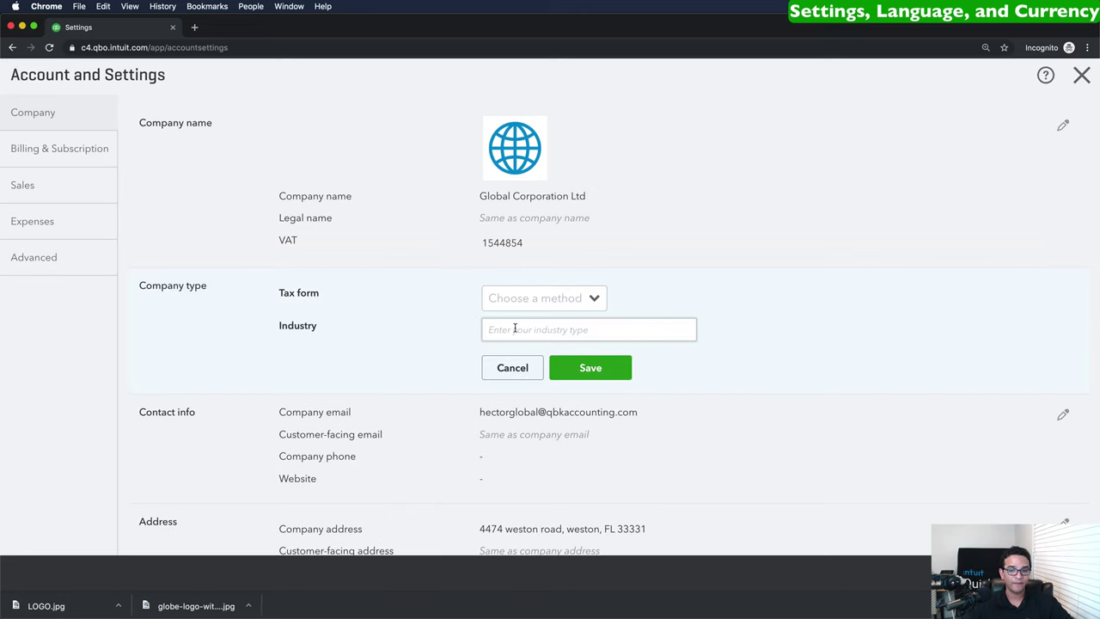
Save tax form 'Corporation, one or more shareholders' and industry 'Wholesale Trade'.
{"action": "left_click", "coordinate": [597, 300]}
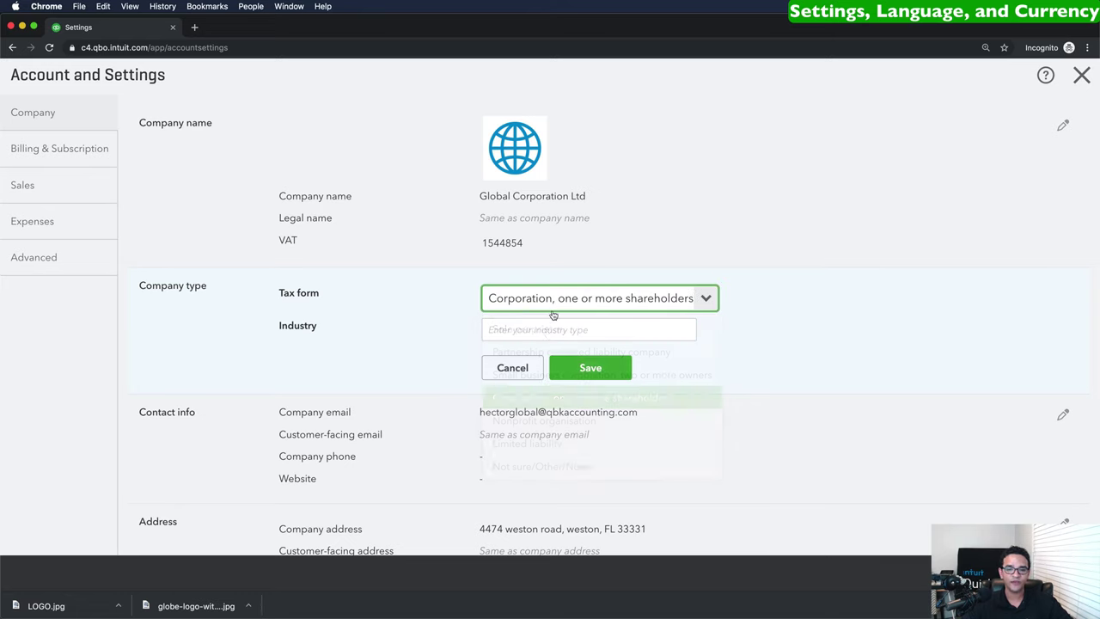
{"action": "left_click", "coordinate": [541, 399]}
{"action": "left_click", "coordinate": [528, 329]}
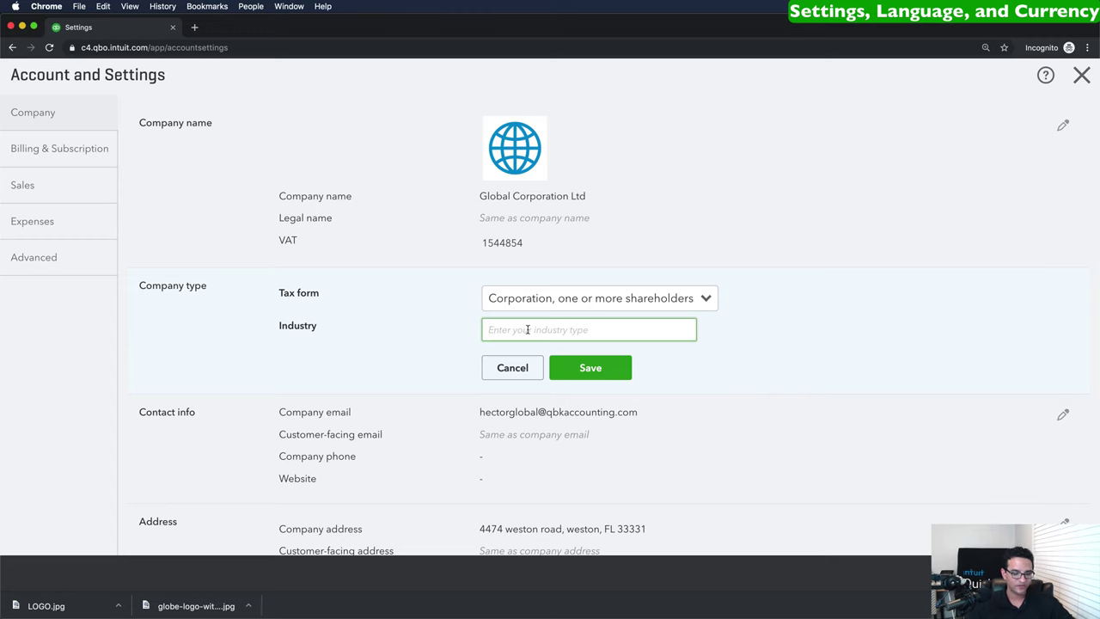
{"action": "type", "text": "Wholesale Trade"}
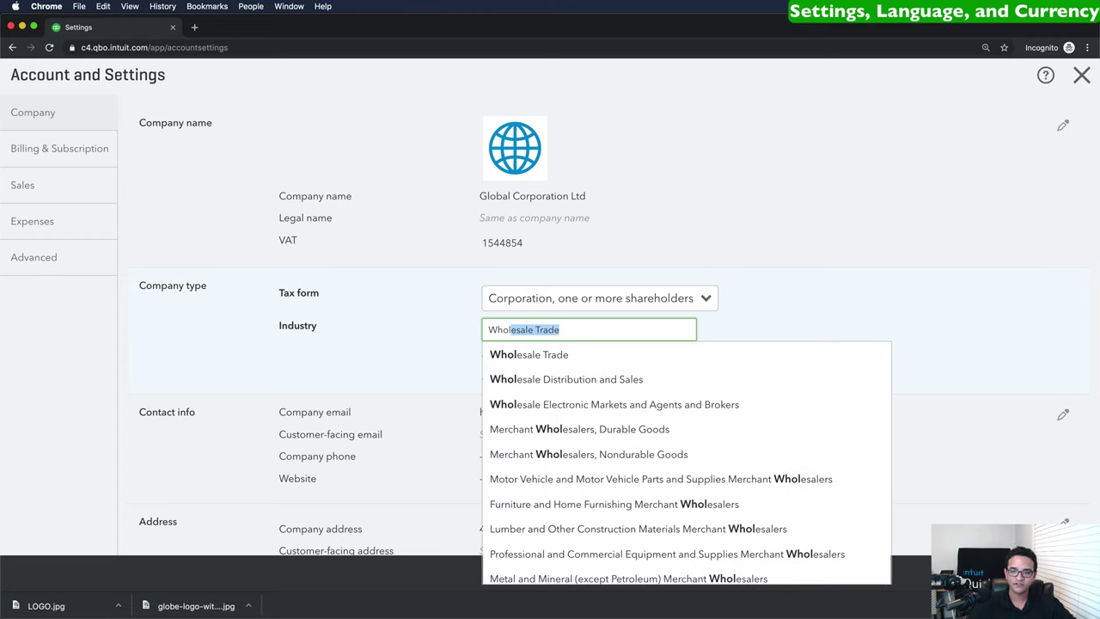
{"action": "left_click", "coordinate": [544, 356]}
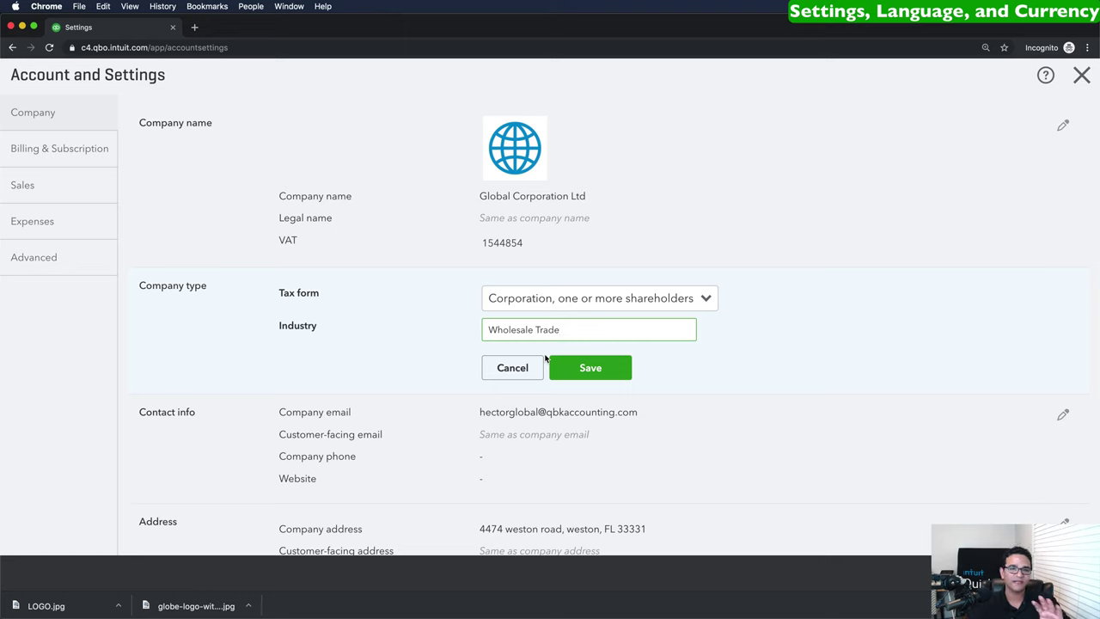
{"action": "left_click", "coordinate": [585, 371]}
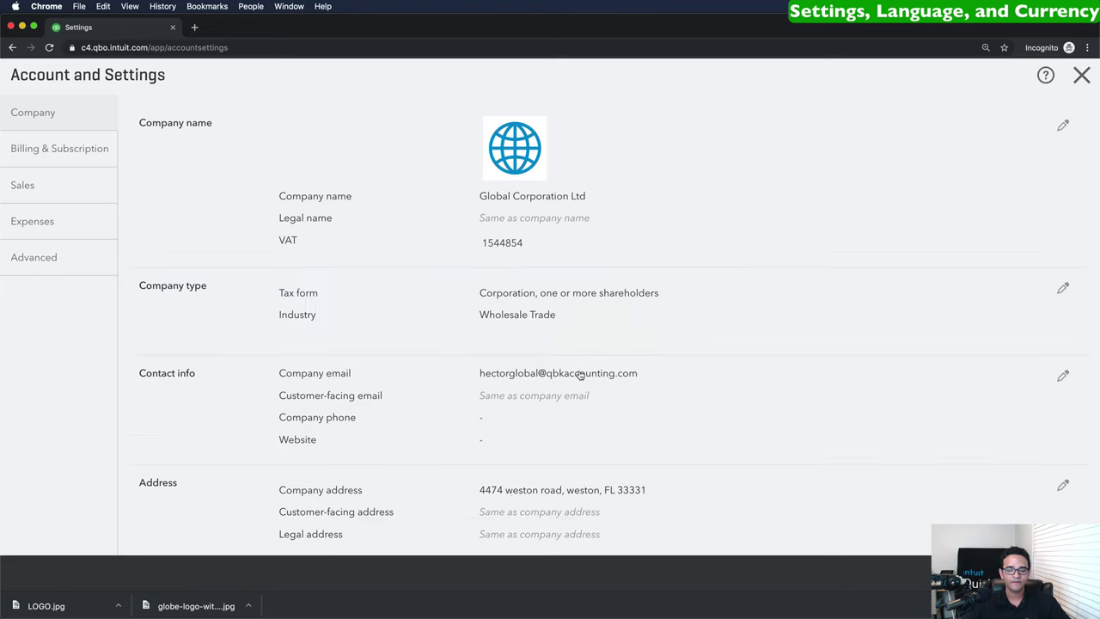
{"action": "scroll", "coordinate": [582, 379], "scroll_direction": "down", "scroll_amount": 2}
{"action": "scroll", "coordinate": [582, 379], "scroll_direction": "down", "scroll_amount": 2}
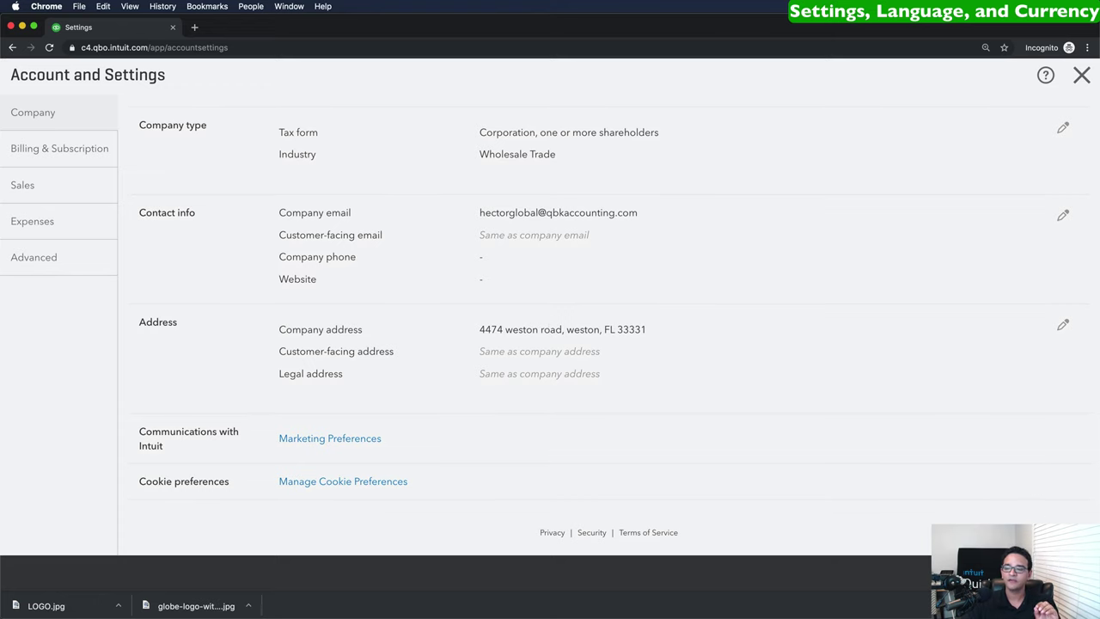
{"action": "left_click", "coordinate": [29, 186]}
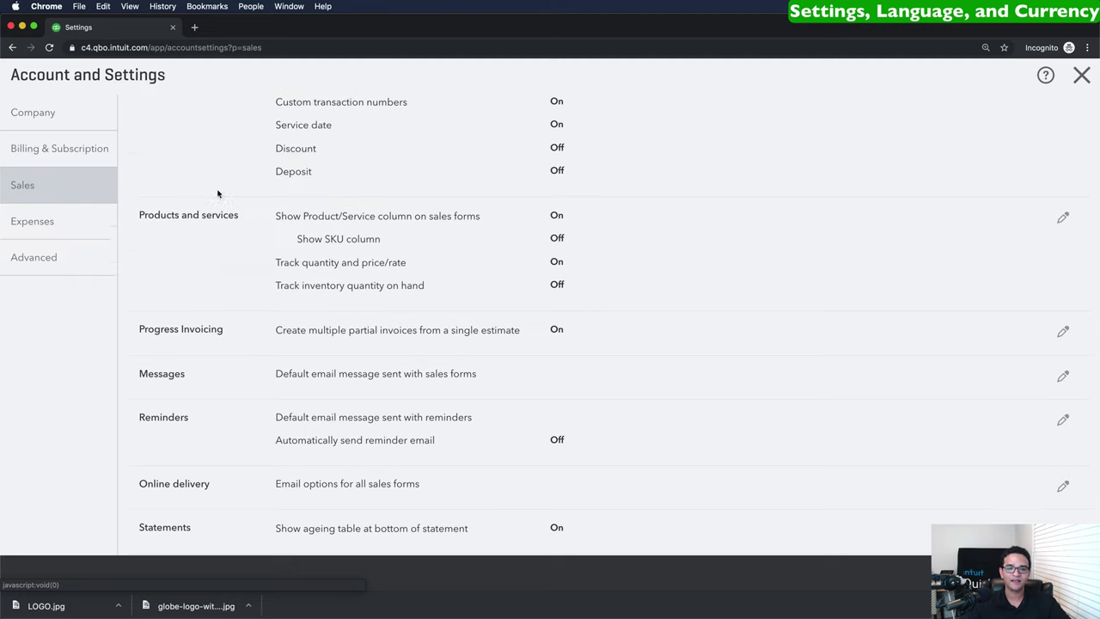
{"action": "scroll", "coordinate": [303, 196], "scroll_direction": "up", "scroll_amount": 4}
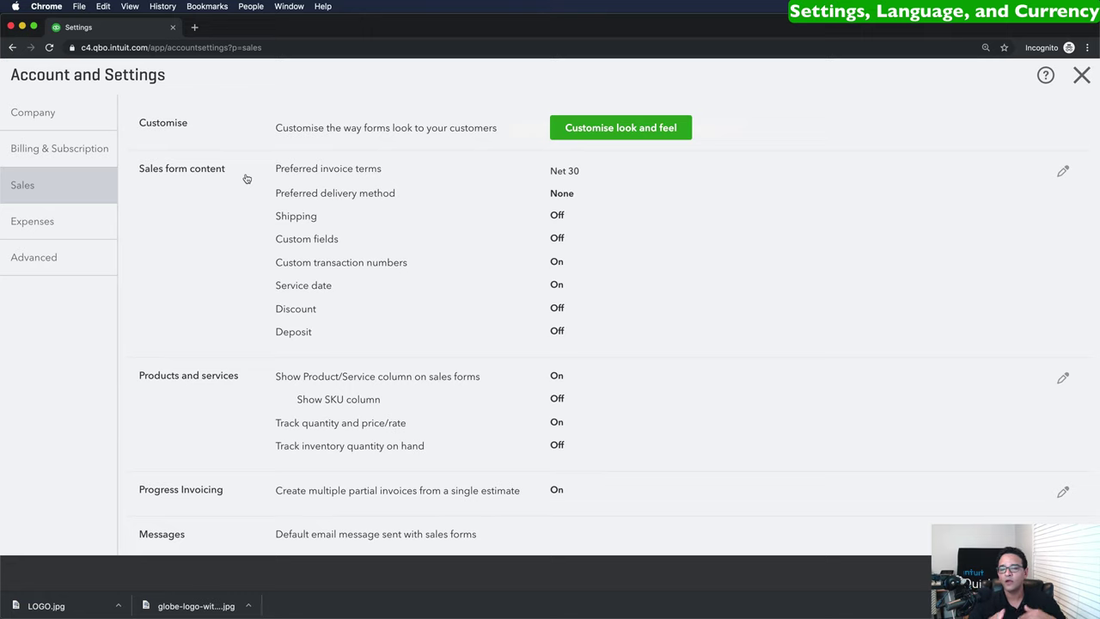
{"action": "left_click", "coordinate": [318, 226]}
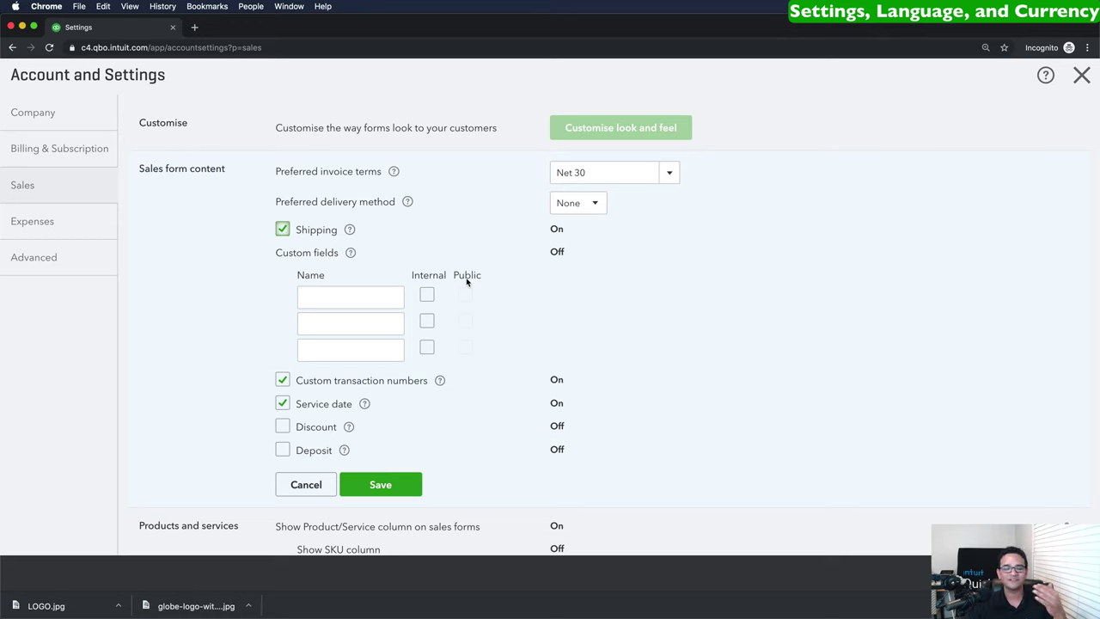
{"action": "left_click", "coordinate": [305, 486]}
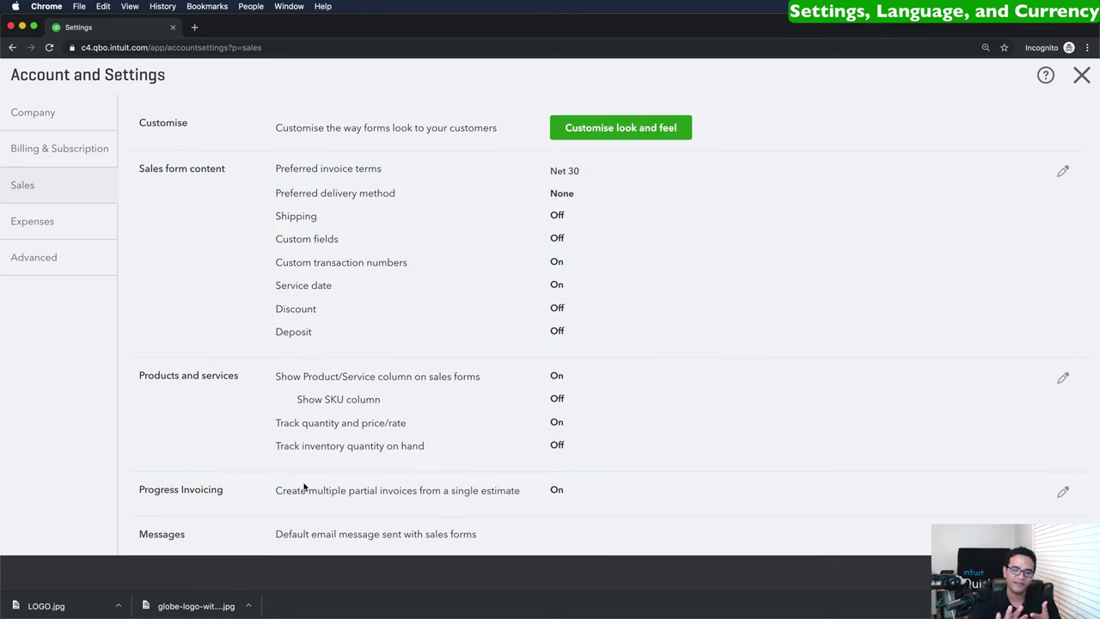
{"action": "scroll", "coordinate": [366, 421], "scroll_direction": "down", "scroll_amount": 1}
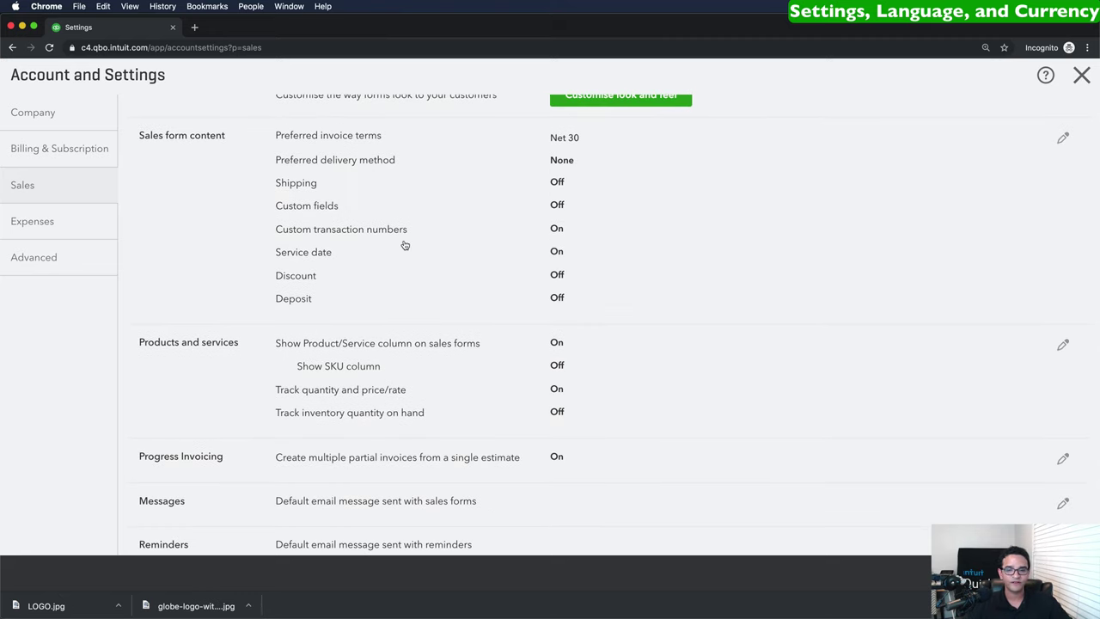
{"action": "scroll", "coordinate": [404, 245], "scroll_direction": "down", "scroll_amount": 1}
{"action": "scroll", "coordinate": [408, 249], "scroll_direction": "down", "scroll_amount": 3}
{"action": "scroll", "coordinate": [408, 249], "scroll_direction": "down", "scroll_amount": 2}
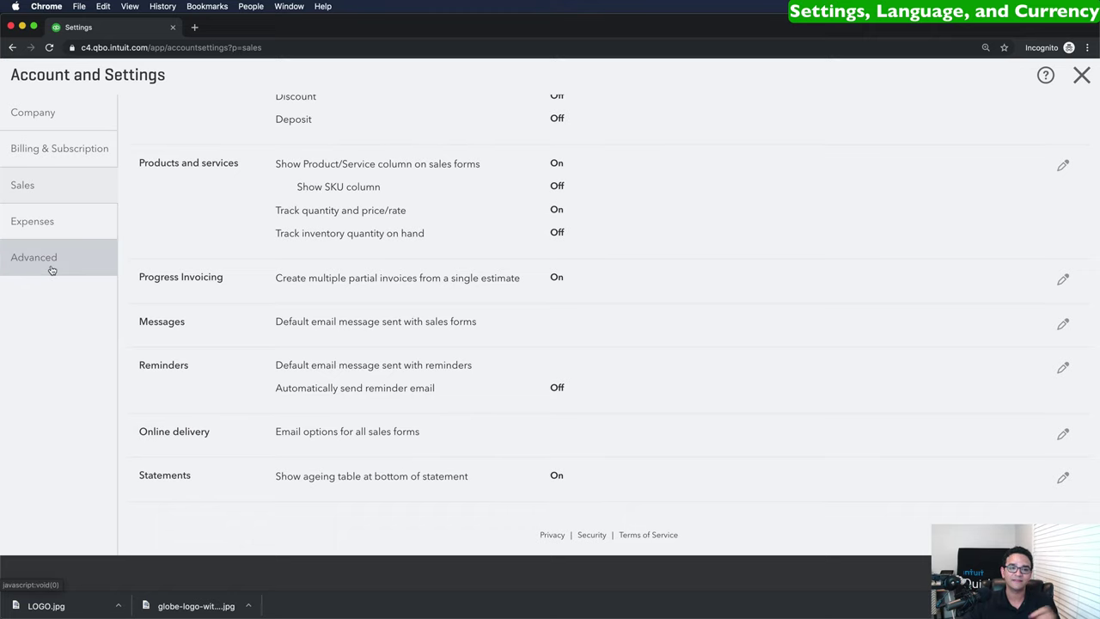
Turn on purchase orders in the Expenses settings.
{"action": "left_click", "coordinate": [40, 225]}
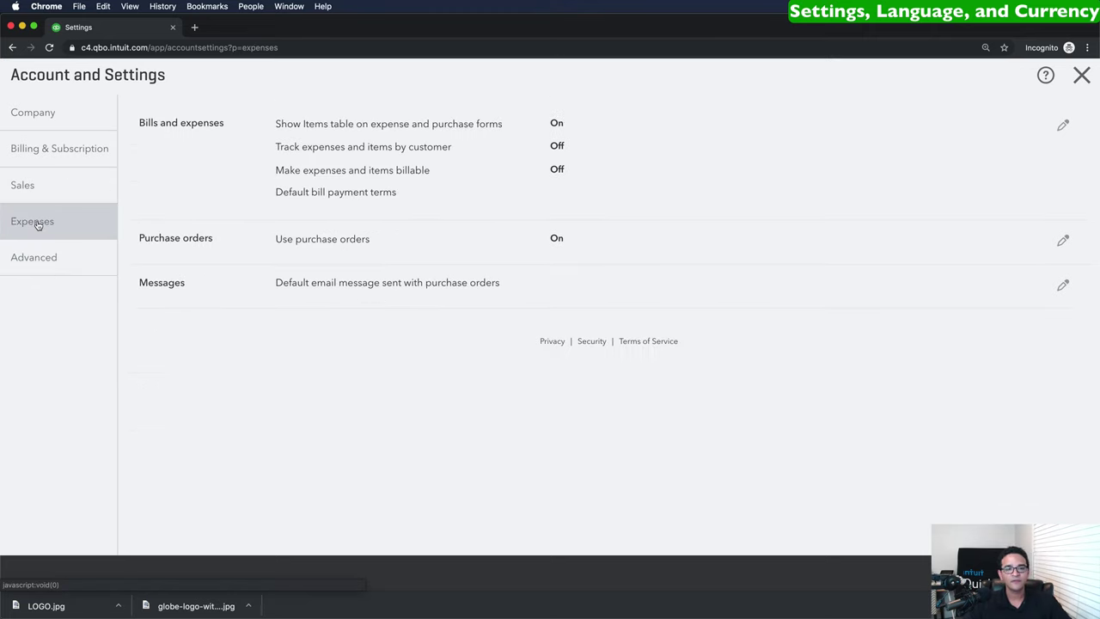
{"action": "left_click", "coordinate": [285, 242]}
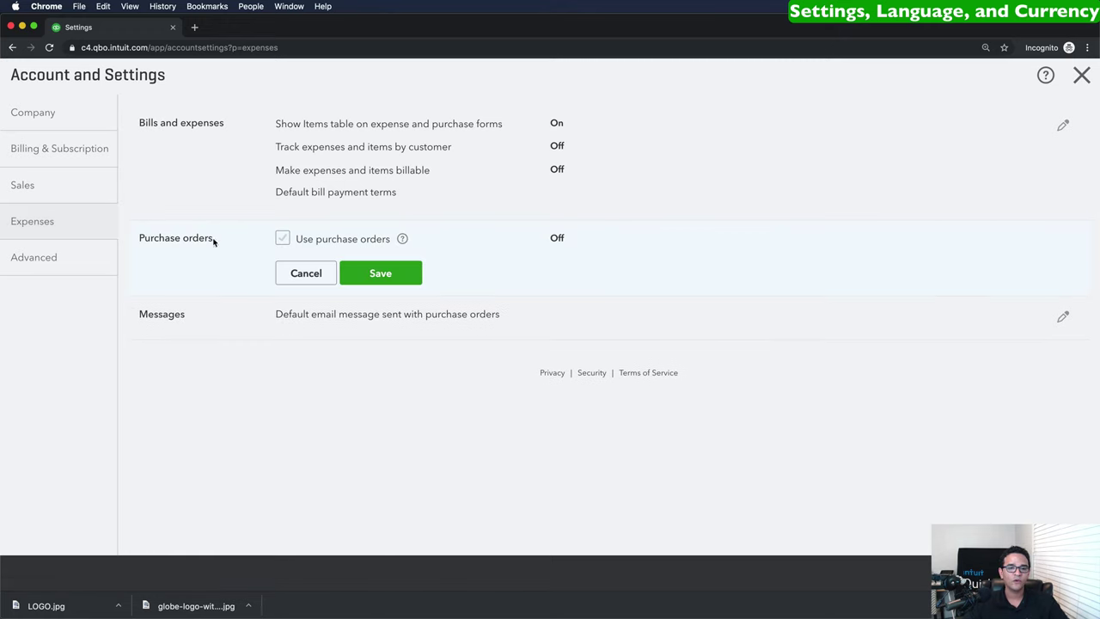
{"action": "left_click", "coordinate": [282, 239]}
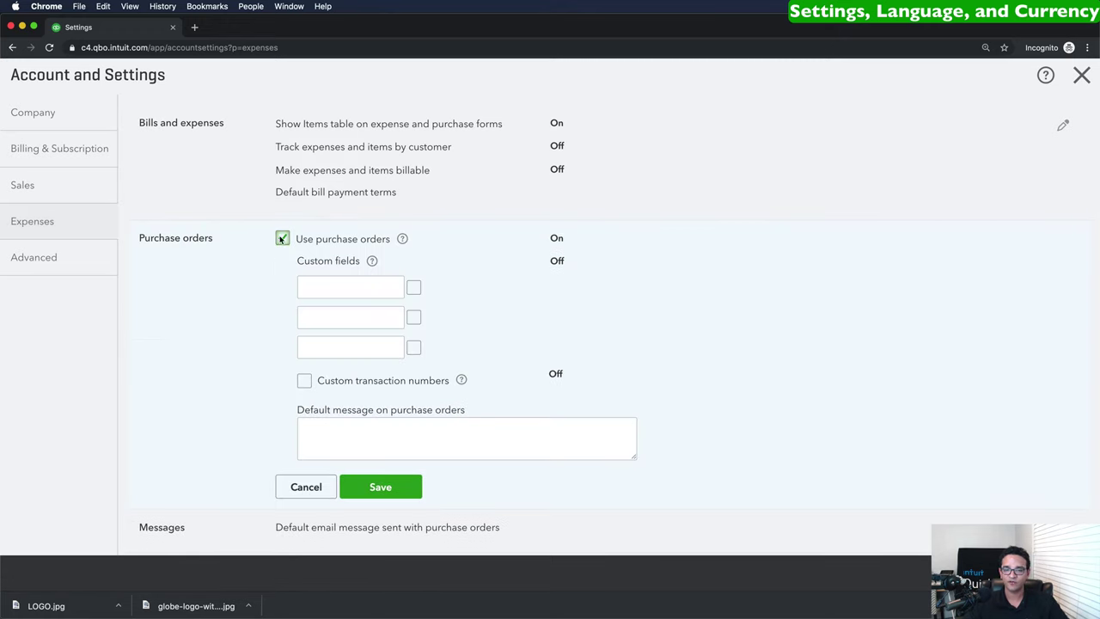
{"action": "left_click", "coordinate": [397, 487]}
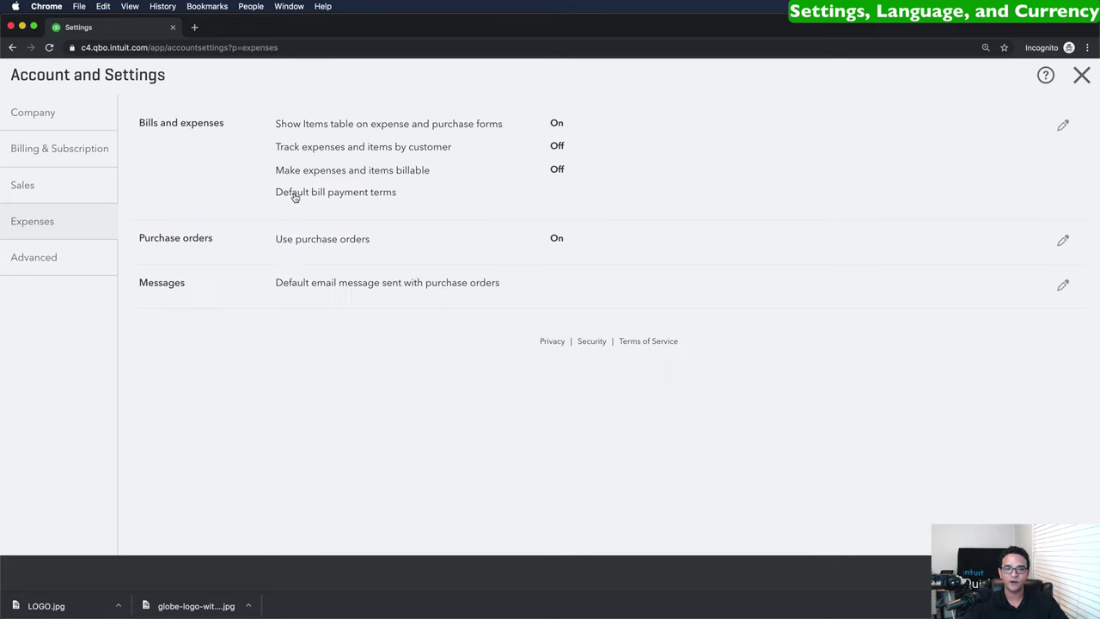
Turn on tracking expenses and items by customer and save it.
{"action": "left_click", "coordinate": [184, 127]}
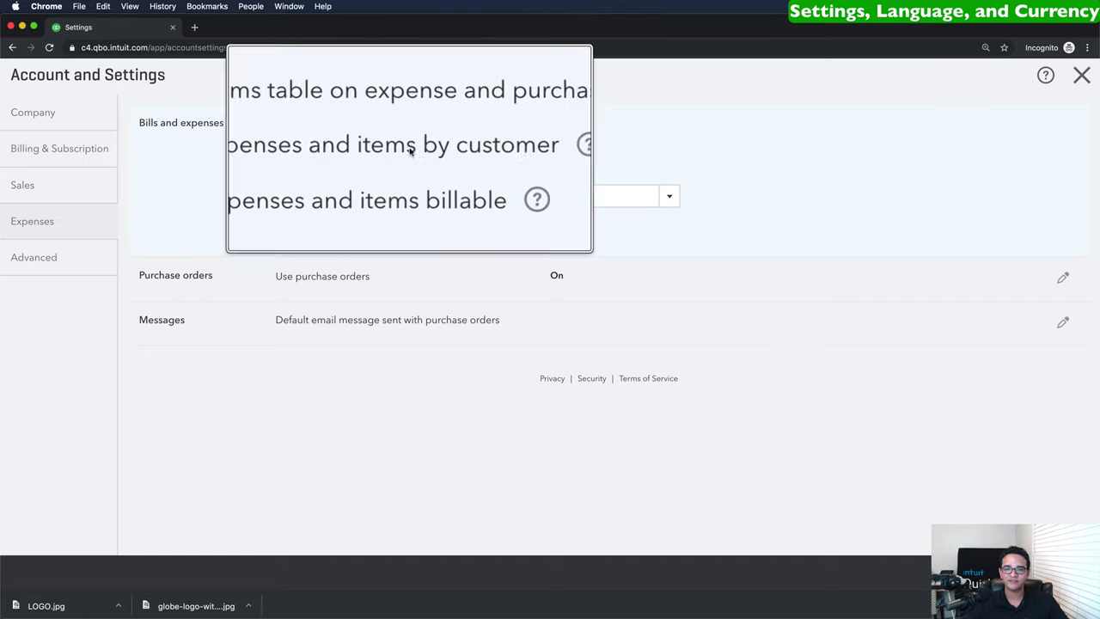
{"action": "left_click", "coordinate": [282, 146]}
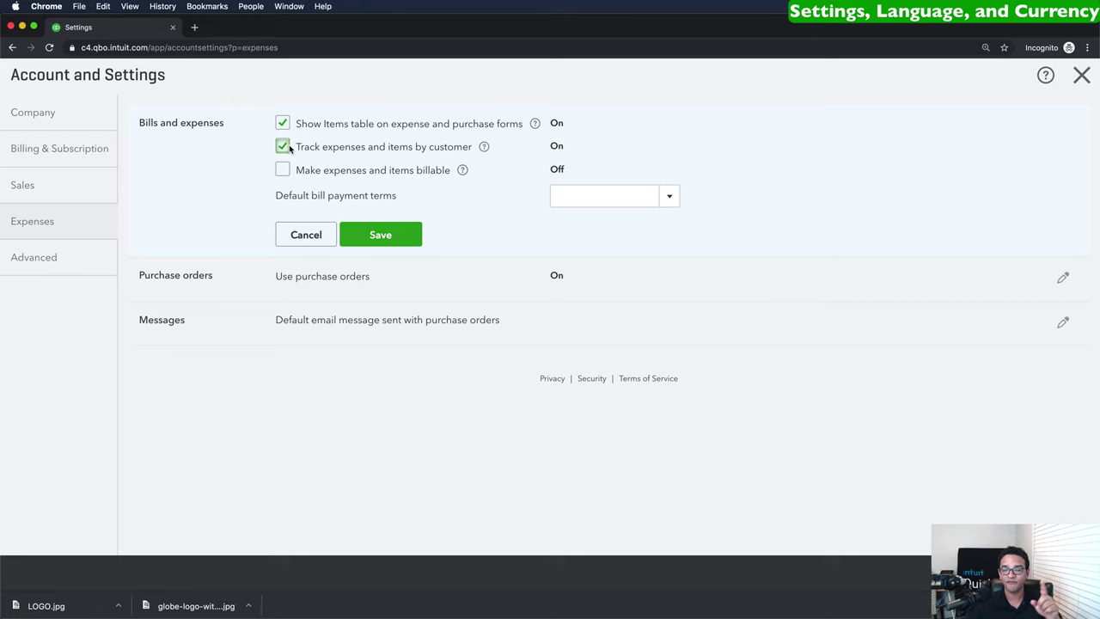
{"action": "left_click", "coordinate": [391, 236]}
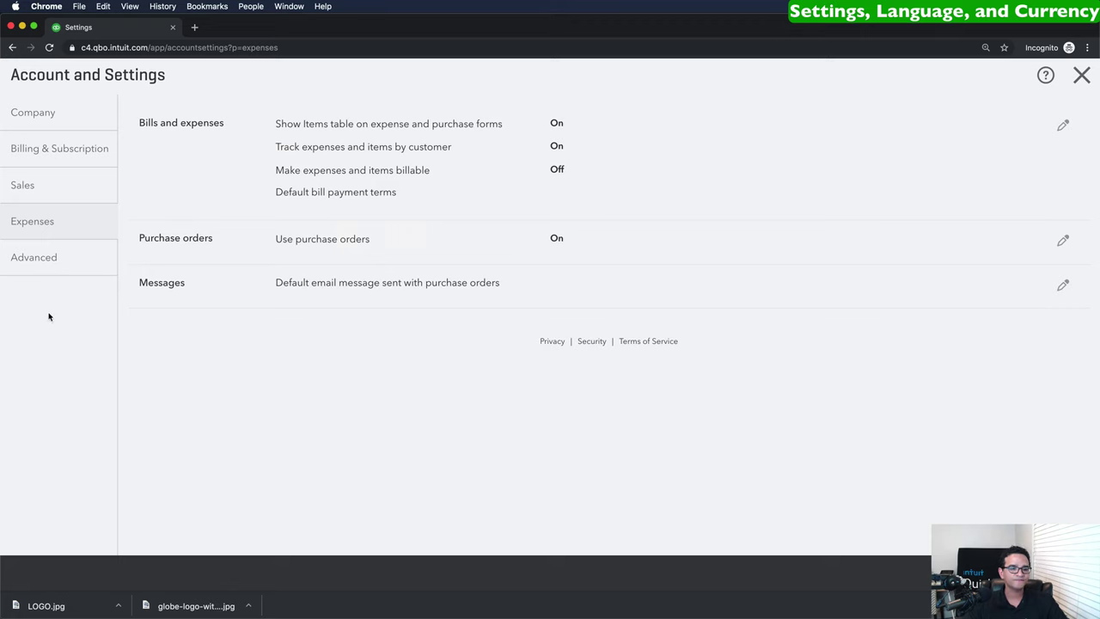
{"action": "left_click", "coordinate": [43, 259]}
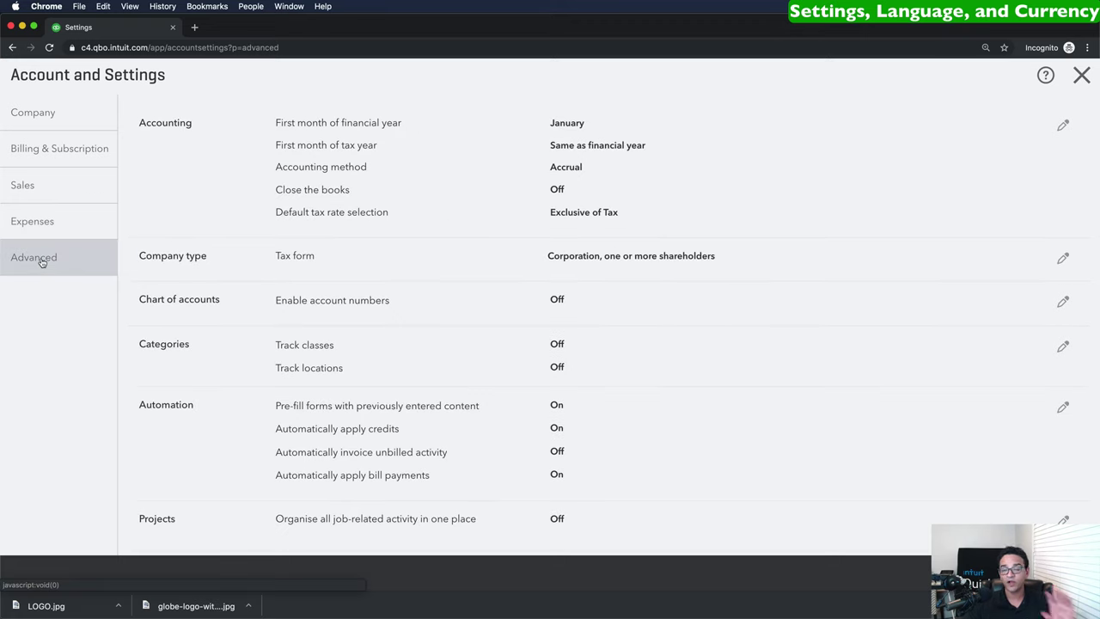
{"action": "left_click", "coordinate": [373, 162]}
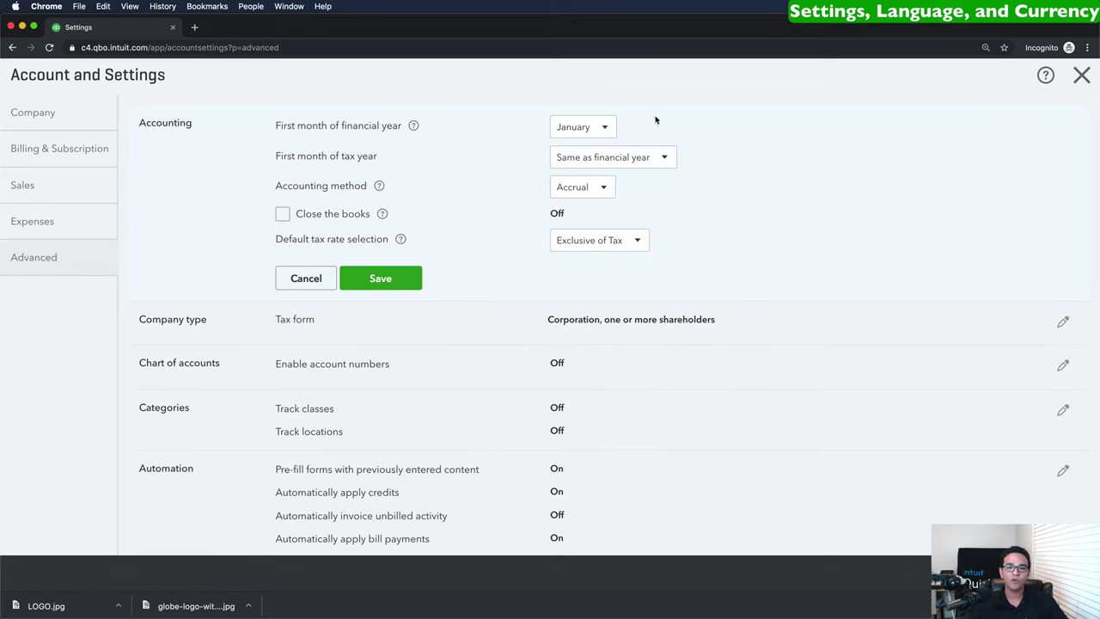
{"action": "left_click", "coordinate": [578, 127]}
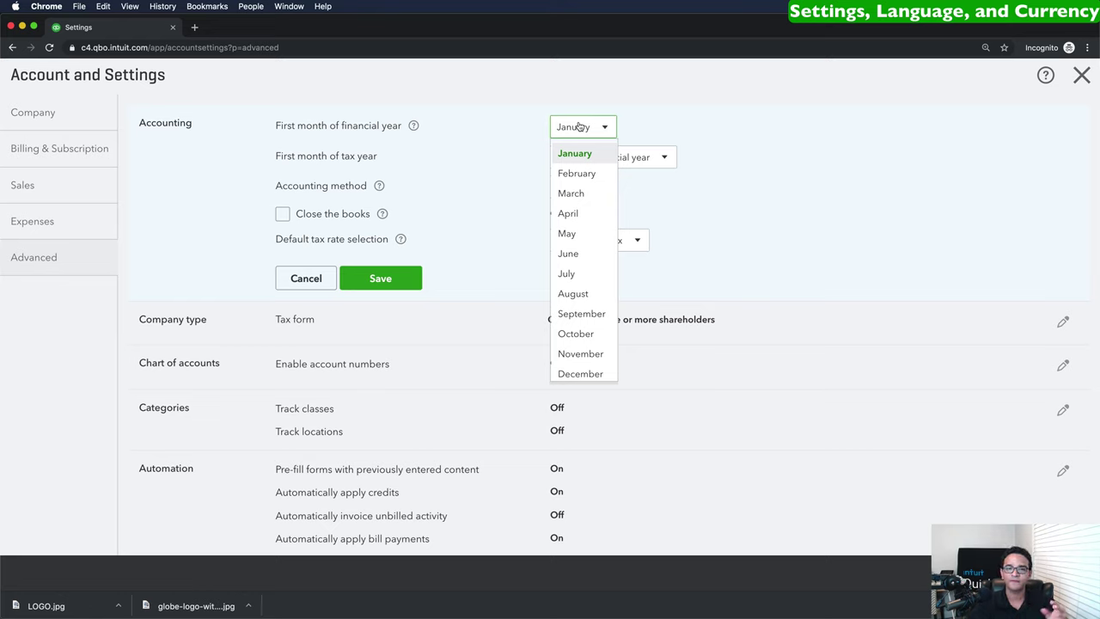
{"action": "left_click", "coordinate": [579, 127]}
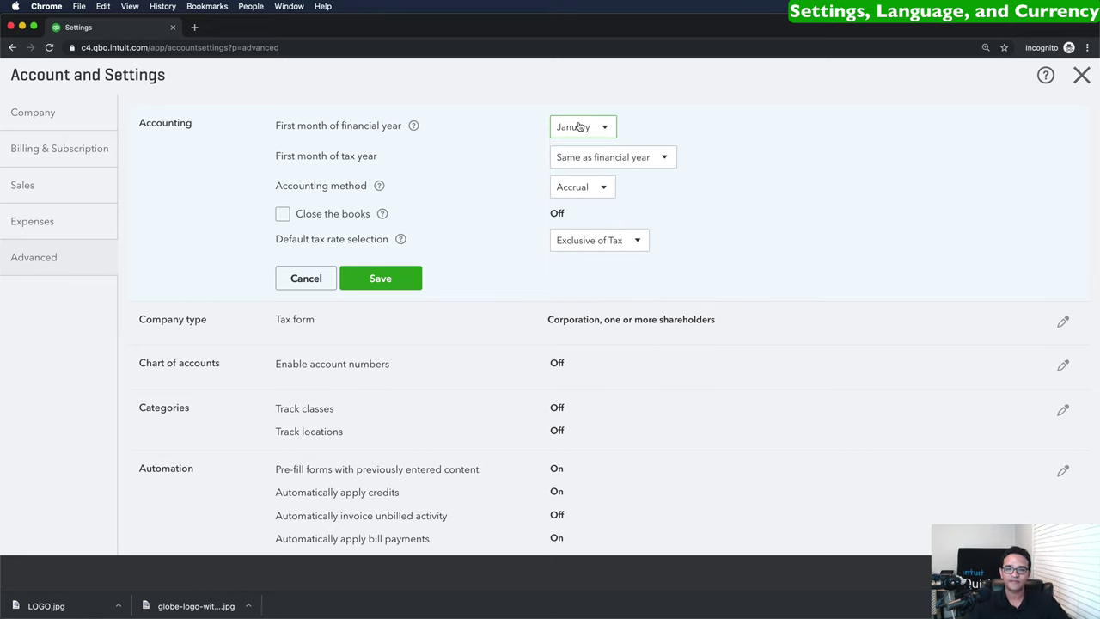
{"action": "left_click", "coordinate": [593, 192]}
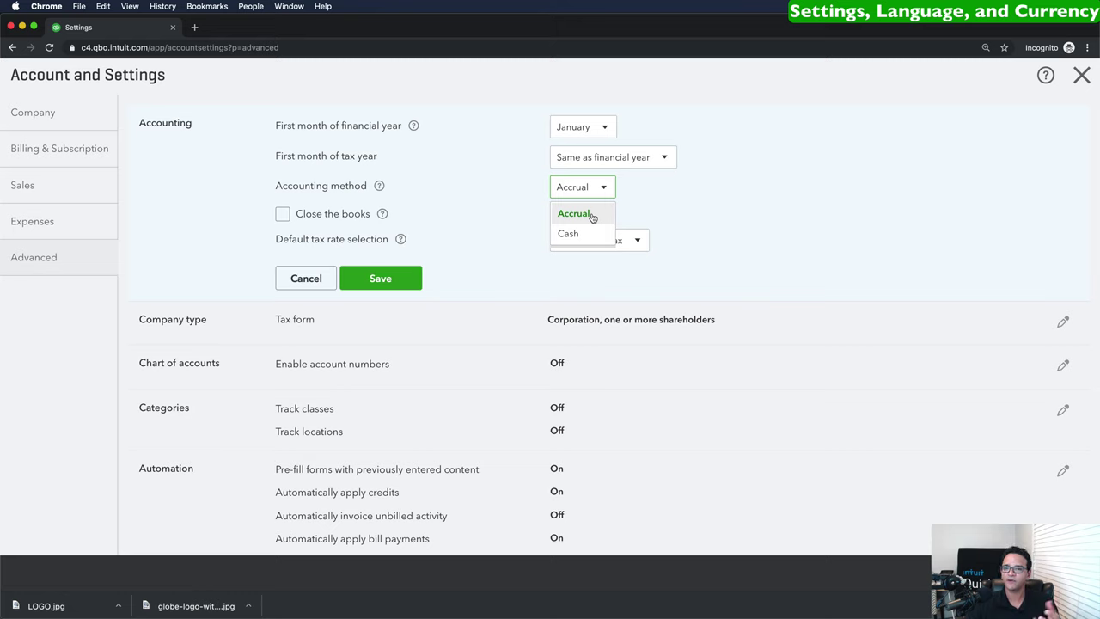
{"action": "left_click", "coordinate": [579, 194]}
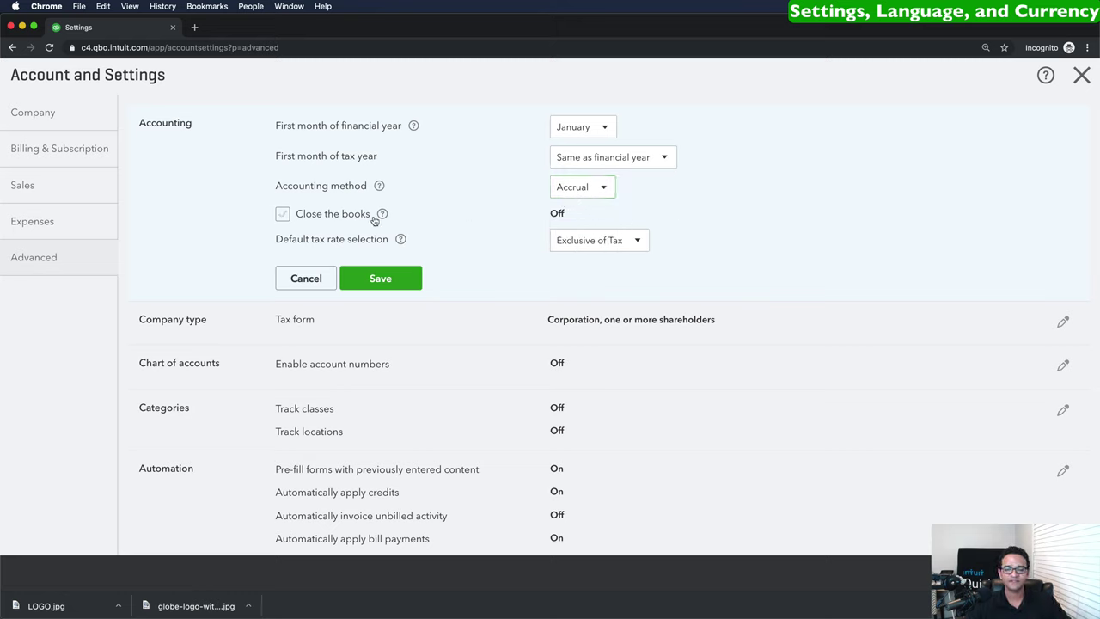
{"action": "left_click", "coordinate": [610, 239]}
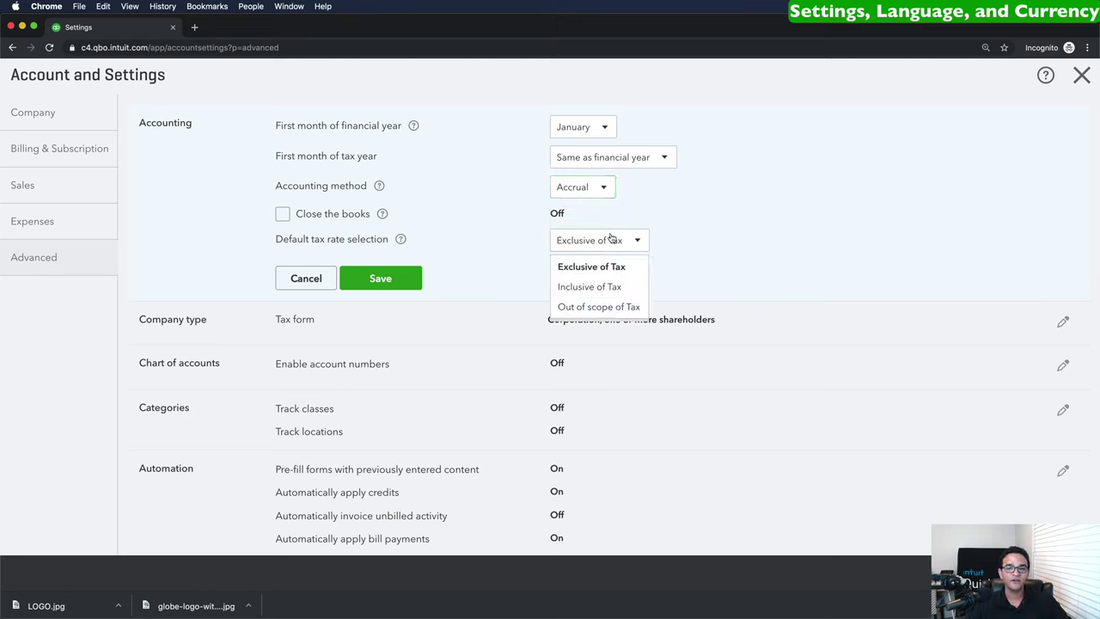
{"action": "left_click", "coordinate": [665, 260]}
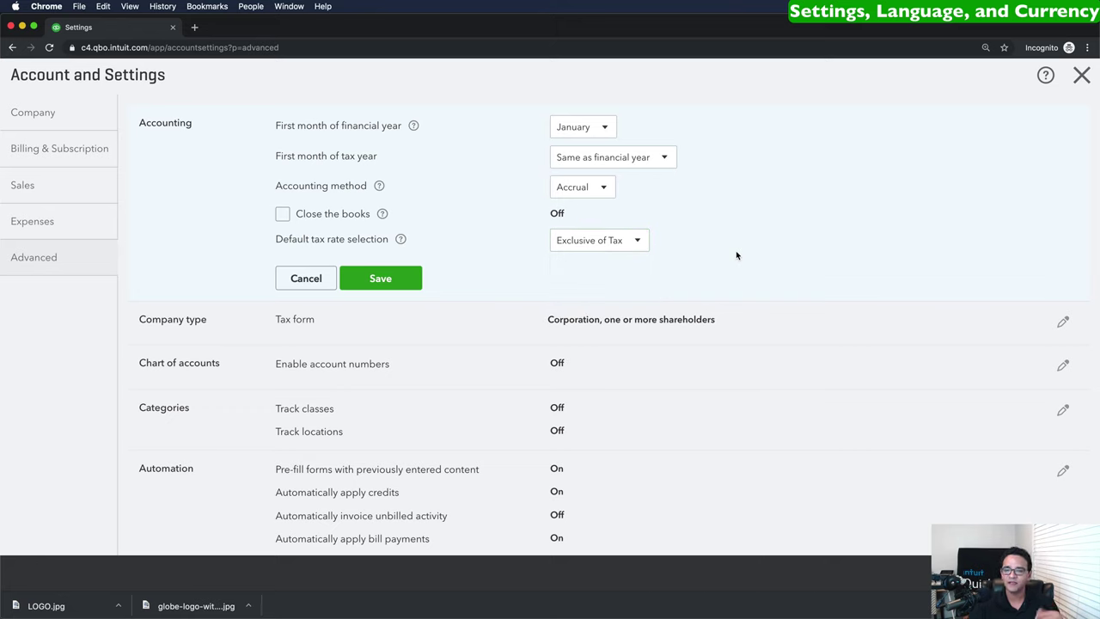
{"action": "left_click", "coordinate": [306, 278]}
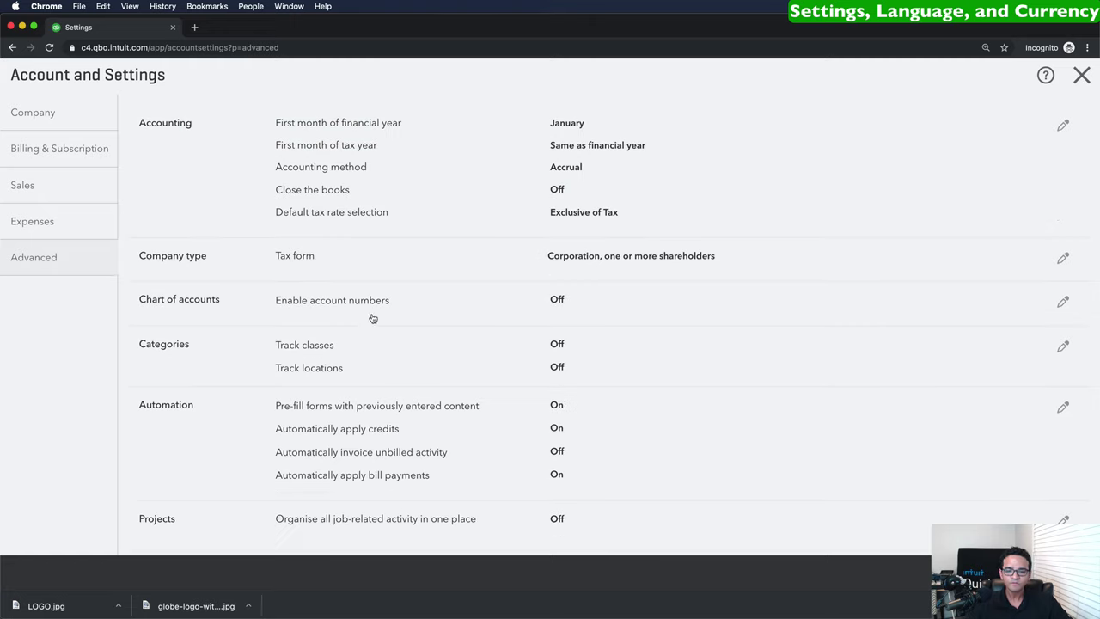
{"action": "left_click", "coordinate": [427, 337]}
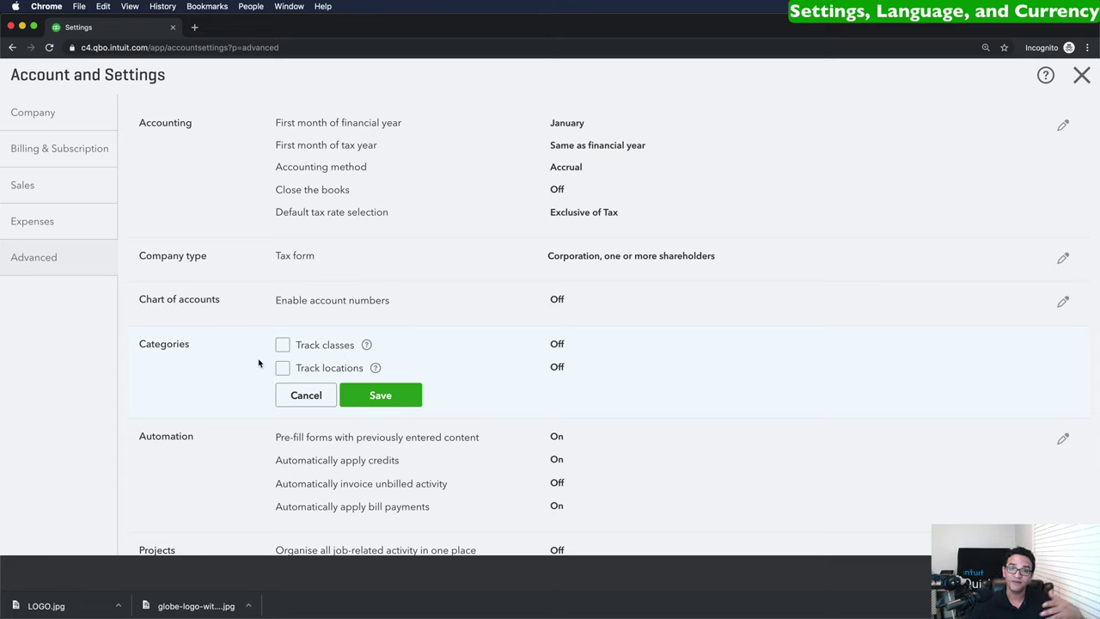
{"action": "left_click", "coordinate": [304, 394]}
{"action": "scroll", "coordinate": [302, 396], "scroll_direction": "down", "scroll_amount": 1}
{"action": "left_click", "coordinate": [332, 465]}
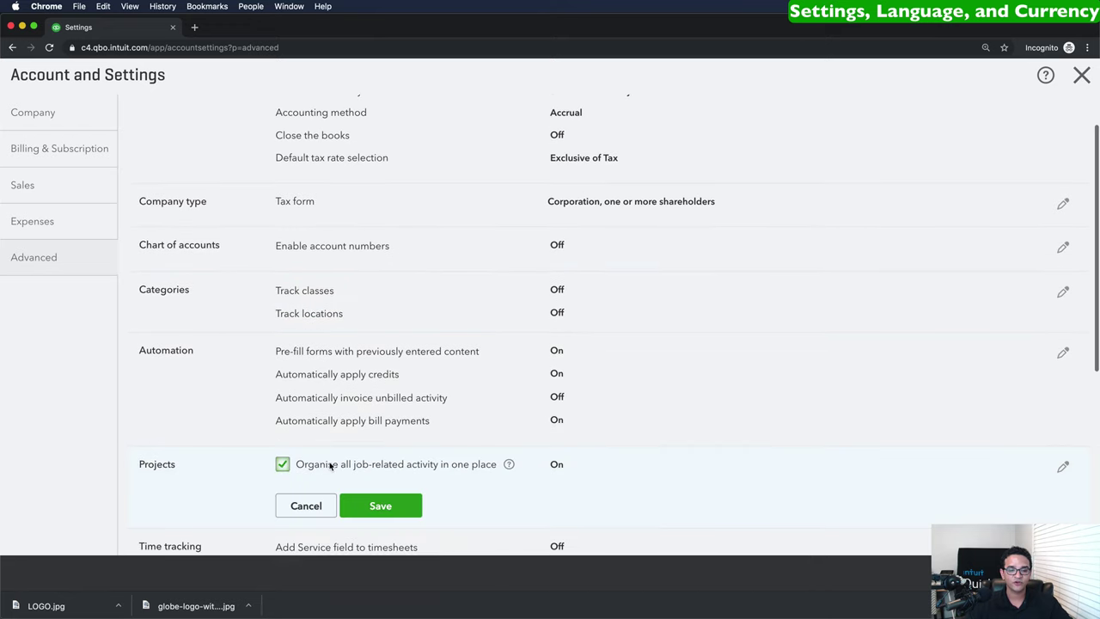
{"action": "scroll", "coordinate": [432, 449], "scroll_direction": "down", "scroll_amount": 1}
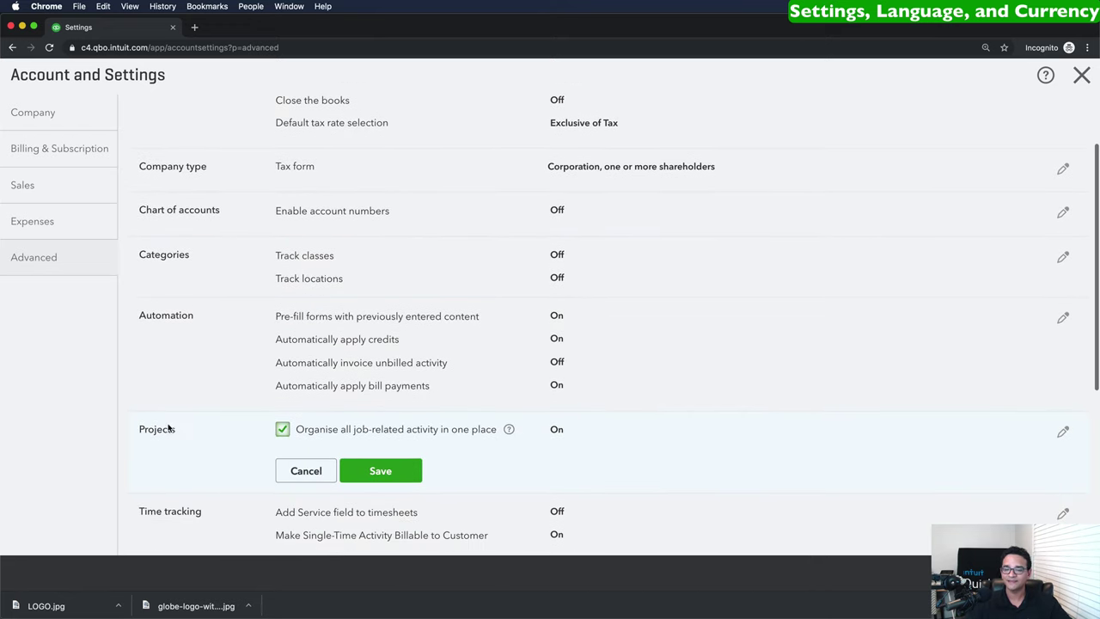
{"action": "left_click", "coordinate": [284, 432]}
{"action": "left_click", "coordinate": [291, 435]}
{"action": "left_click", "coordinate": [383, 472]}
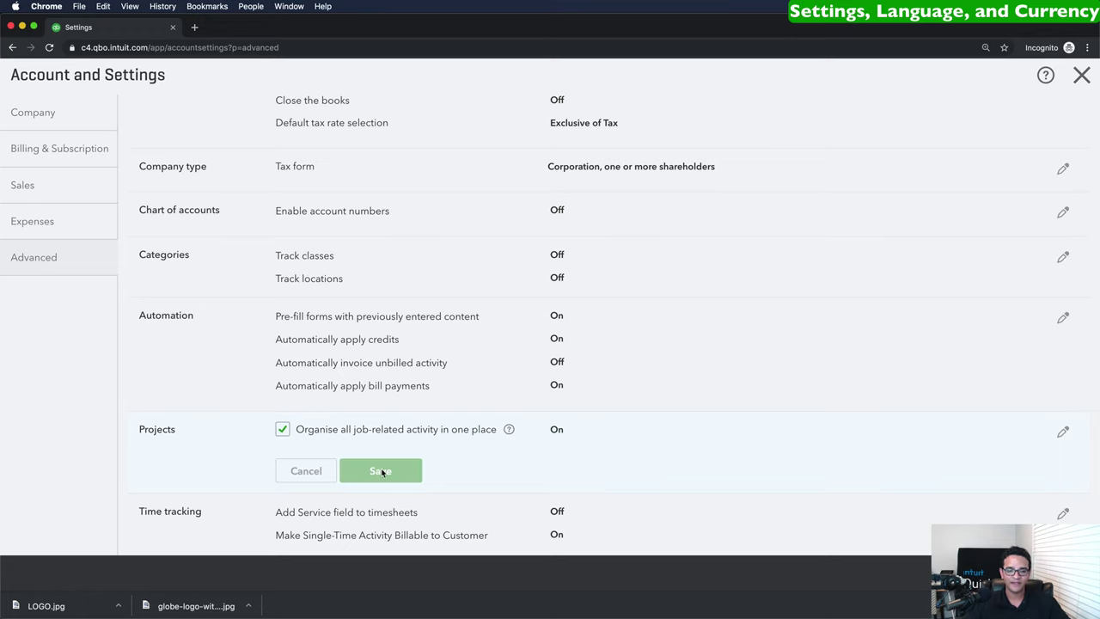
{"action": "scroll", "coordinate": [413, 464], "scroll_direction": "down", "scroll_amount": 6}
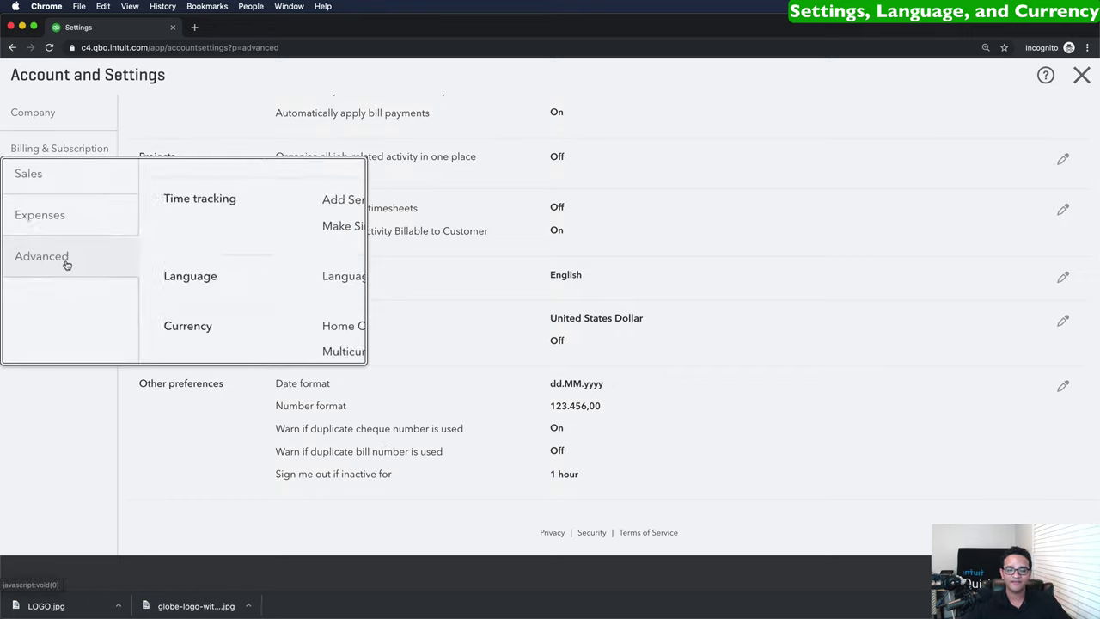
Switch the display language to Español and save.
{"action": "left_click", "coordinate": [308, 277]}
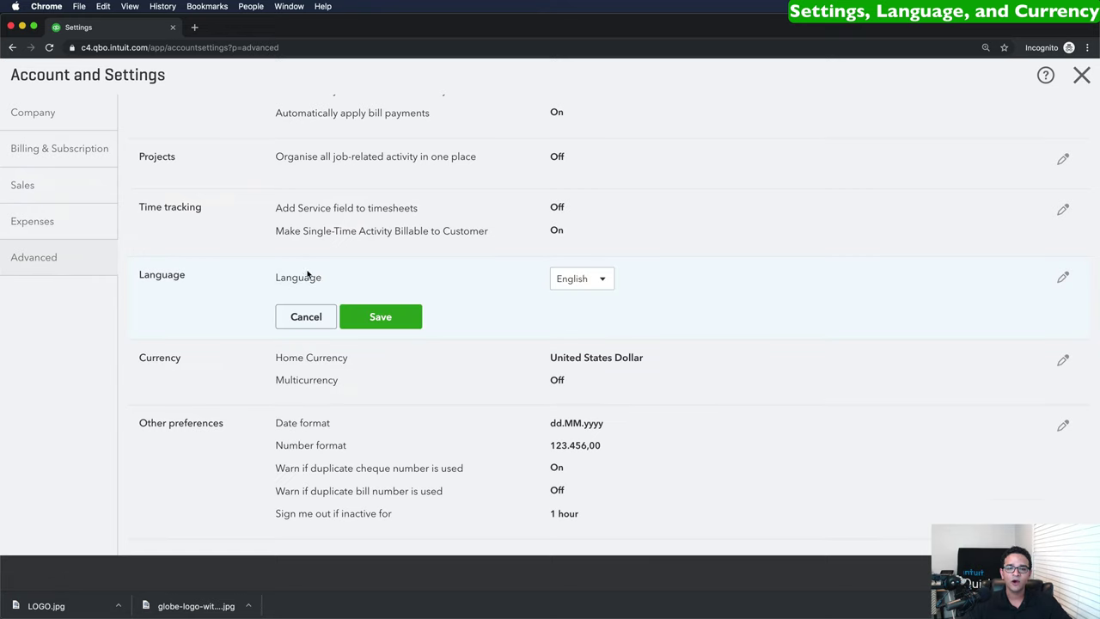
{"action": "left_click", "coordinate": [597, 278]}
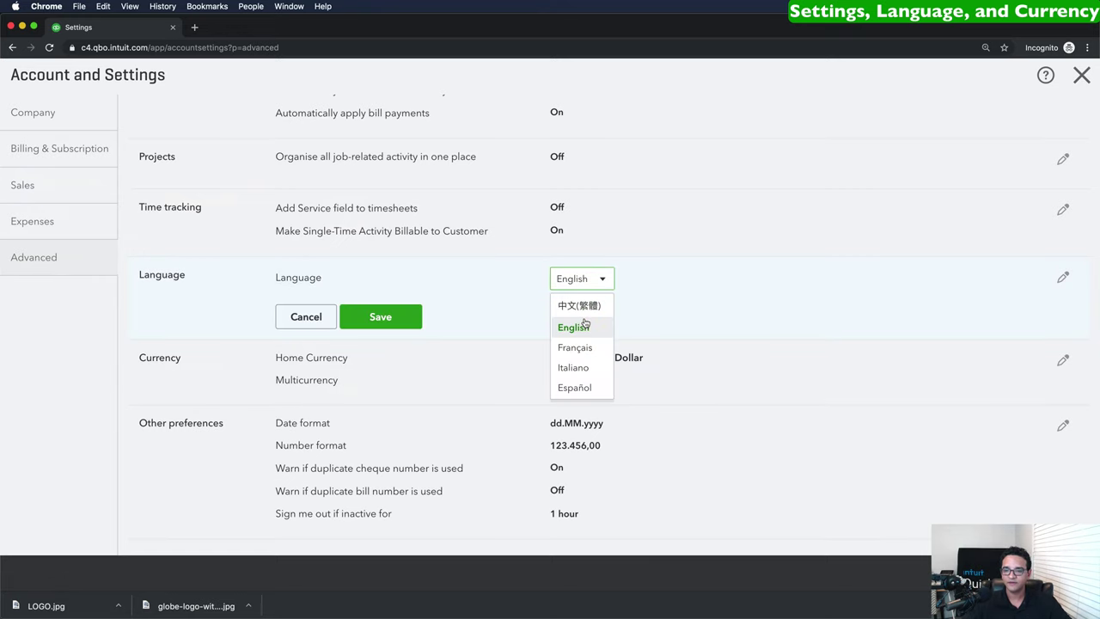
{"action": "left_click", "coordinate": [583, 388]}
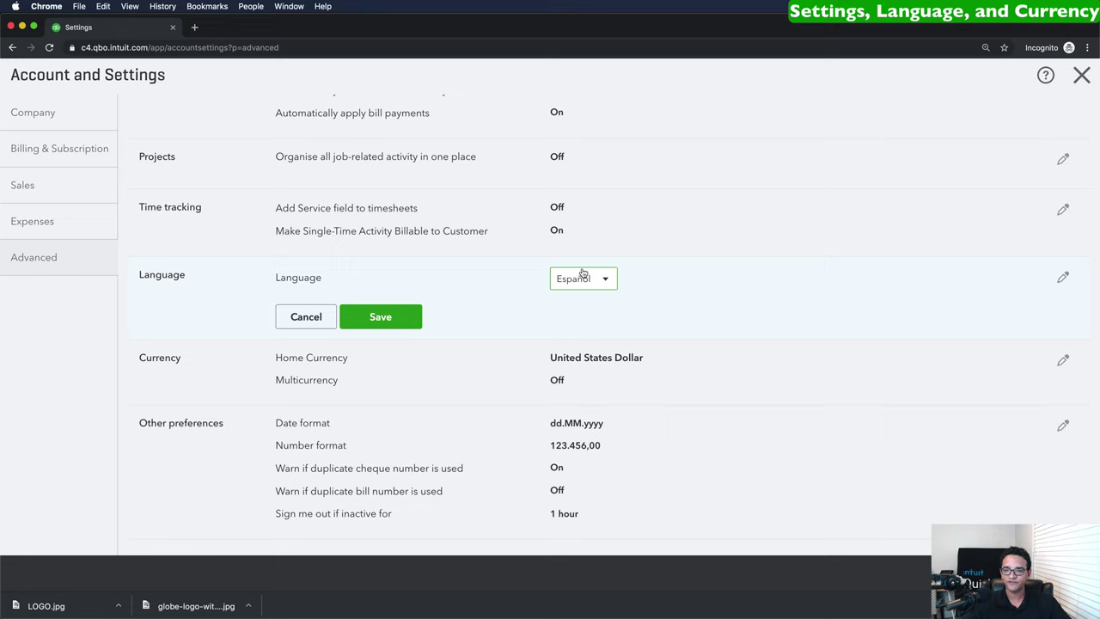
{"action": "left_click", "coordinate": [389, 317]}
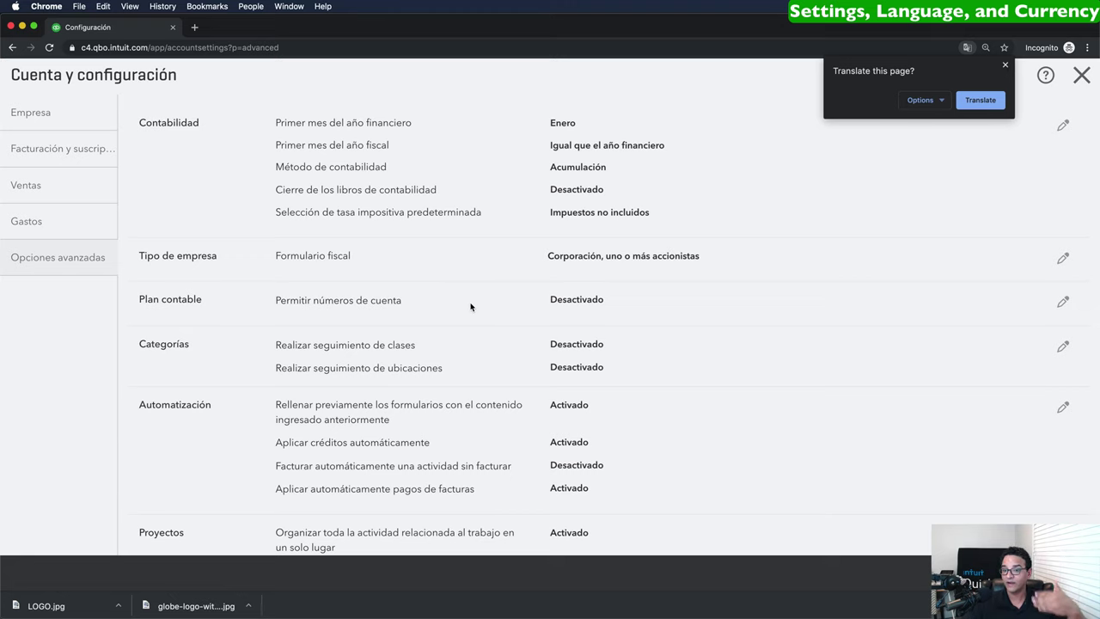
Set the language back to English and save.
{"action": "scroll", "coordinate": [421, 380], "scroll_direction": "down", "scroll_amount": 3}
{"action": "scroll", "coordinate": [445, 397], "scroll_direction": "down", "scroll_amount": 5}
{"action": "left_click", "coordinate": [402, 258]}
{"action": "left_click", "coordinate": [595, 269]}
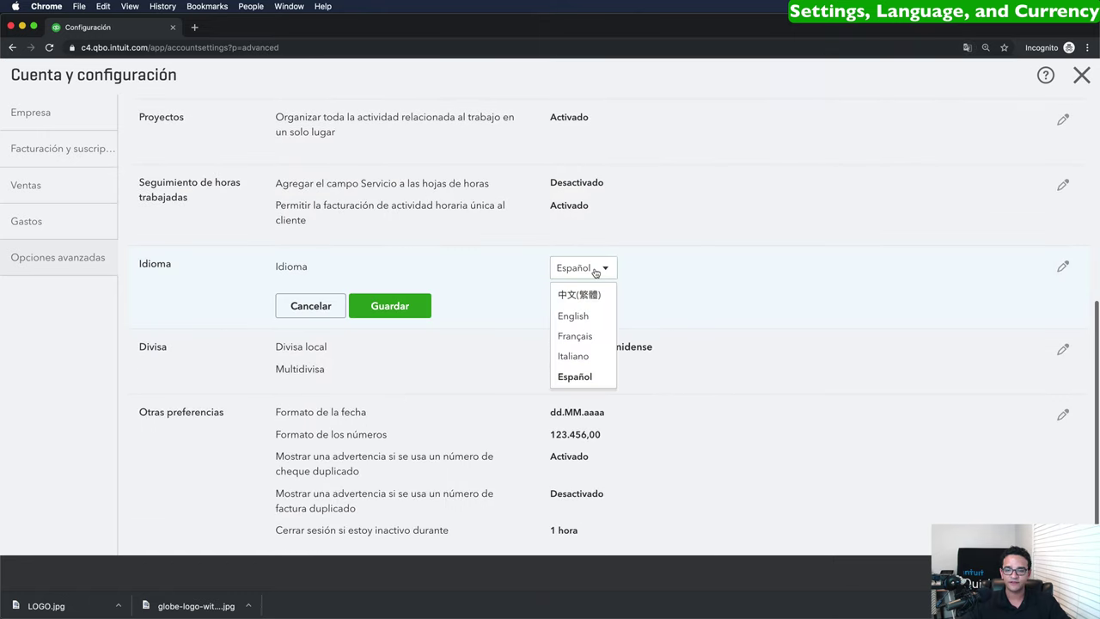
{"action": "left_click", "coordinate": [576, 315]}
{"action": "left_click", "coordinate": [393, 310]}
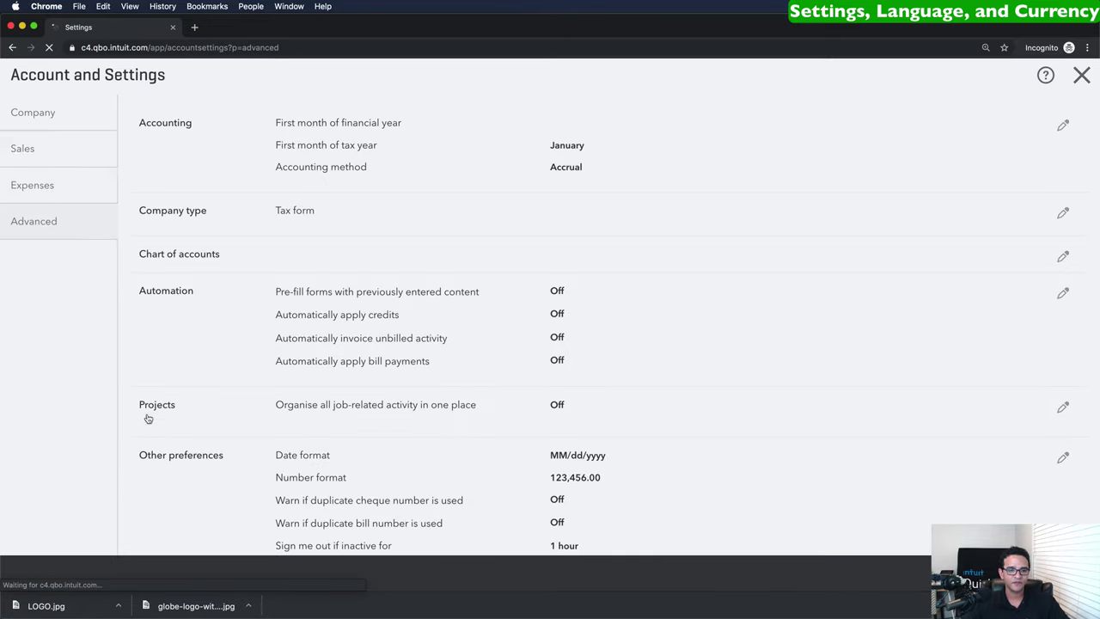
{"action": "scroll", "coordinate": [421, 418], "scroll_direction": "down", "scroll_amount": 4}
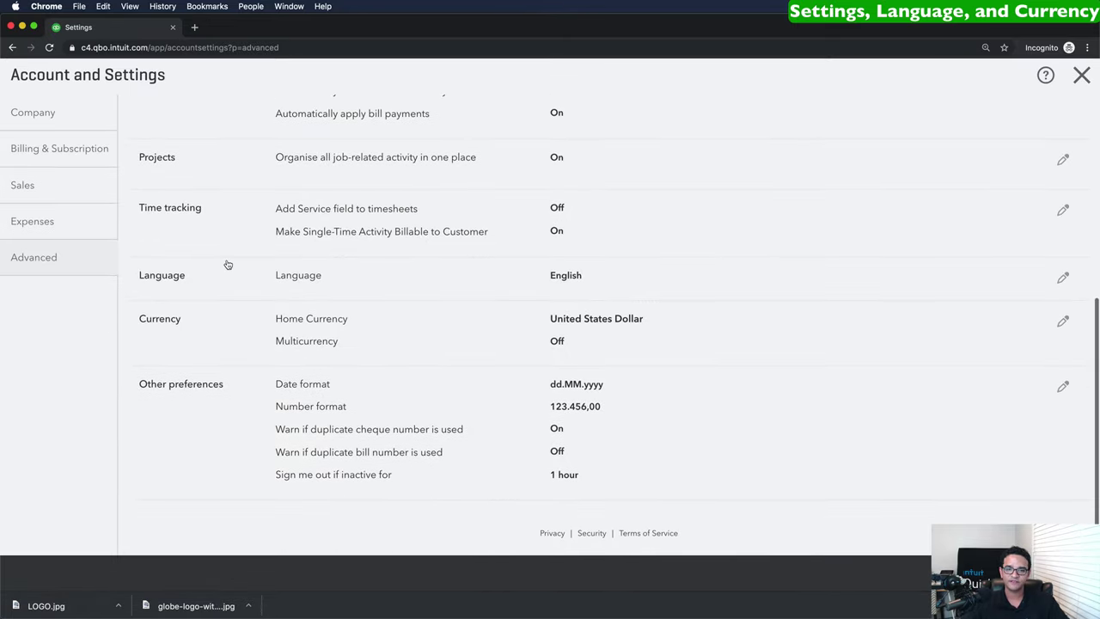
Keep United States Dollar as home currency, enable Multicurrency, acknowledge it's irreversible.
{"action": "left_click", "coordinate": [371, 317]}
{"action": "scroll", "coordinate": [403, 327], "scroll_direction": "down", "scroll_amount": 1}
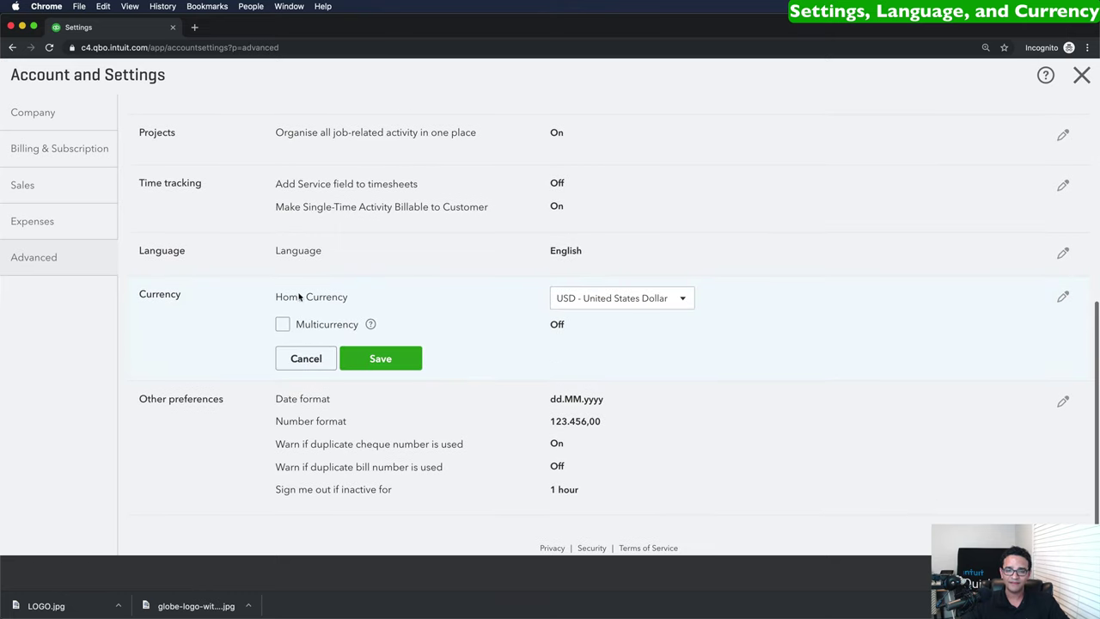
{"action": "left_click", "coordinate": [616, 299]}
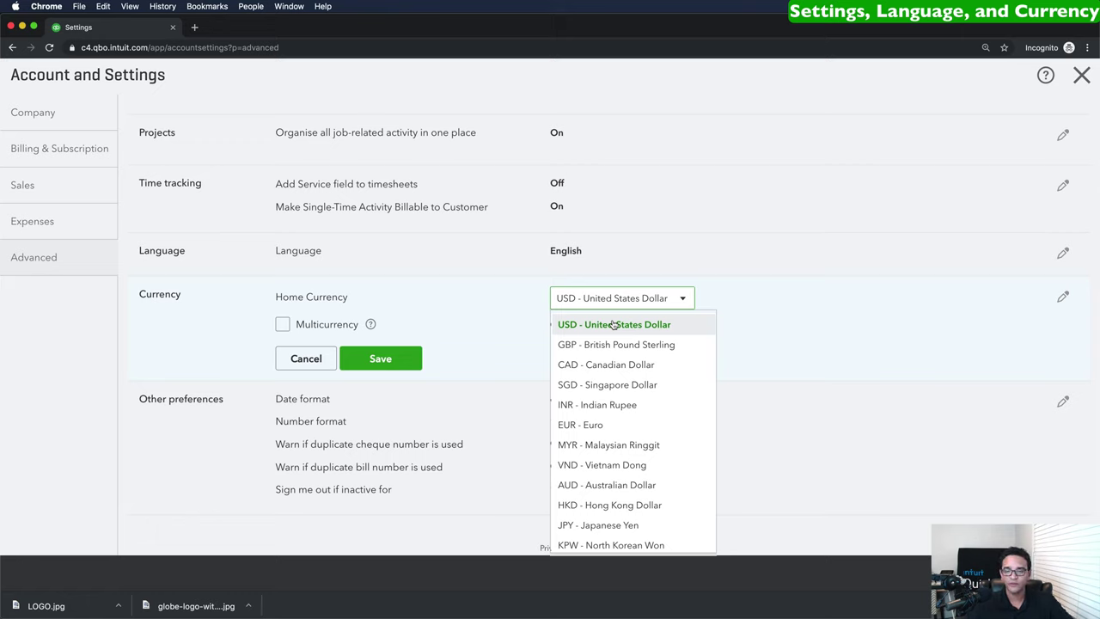
{"action": "left_click", "coordinate": [591, 324]}
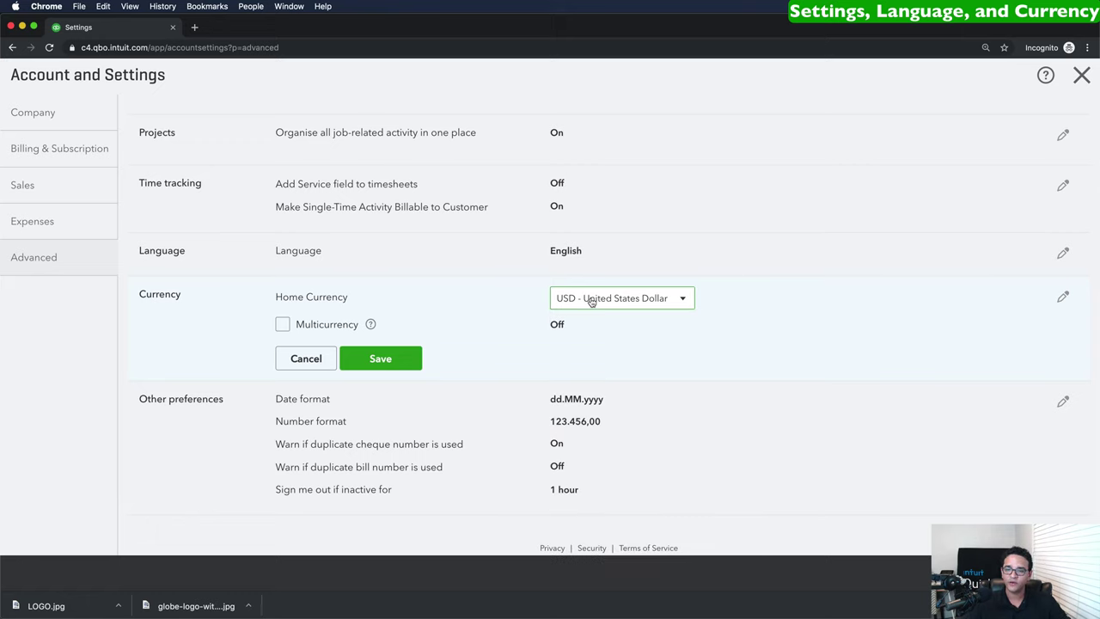
{"action": "left_click", "coordinate": [283, 324]}
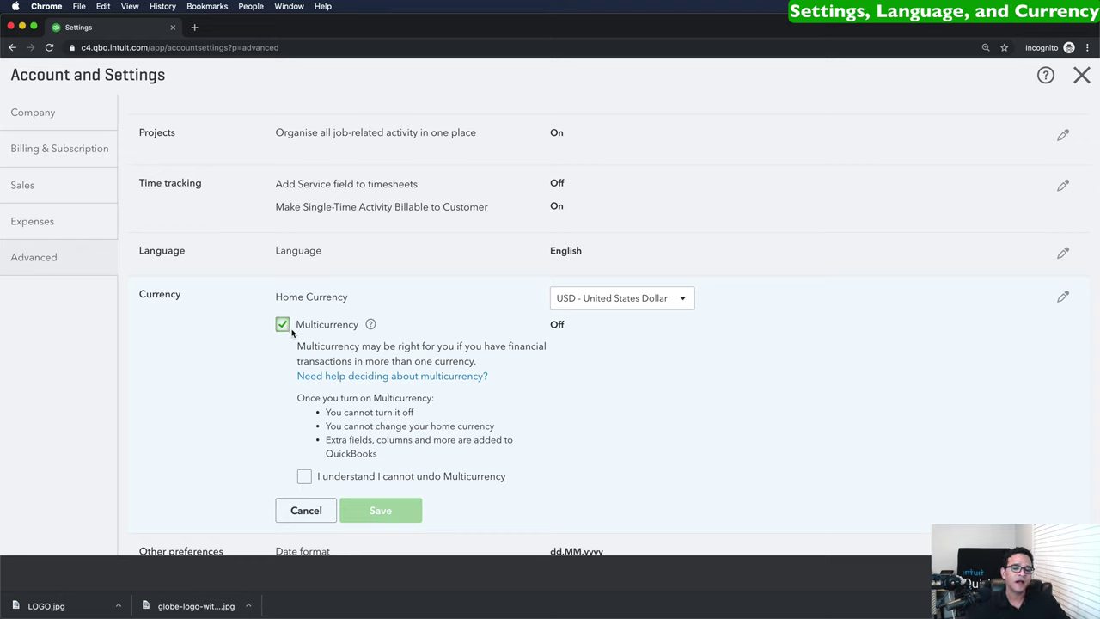
{"action": "left_click", "coordinate": [304, 476]}
{"action": "left_click", "coordinate": [398, 507]}
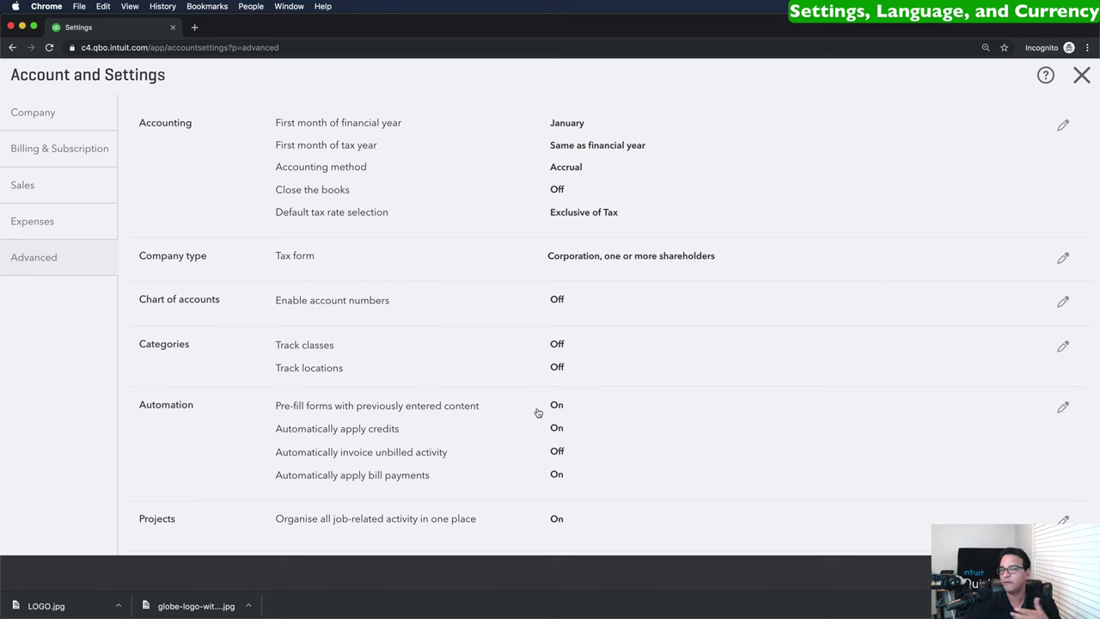
{"action": "scroll", "coordinate": [538, 410], "scroll_direction": "down", "scroll_amount": 5}
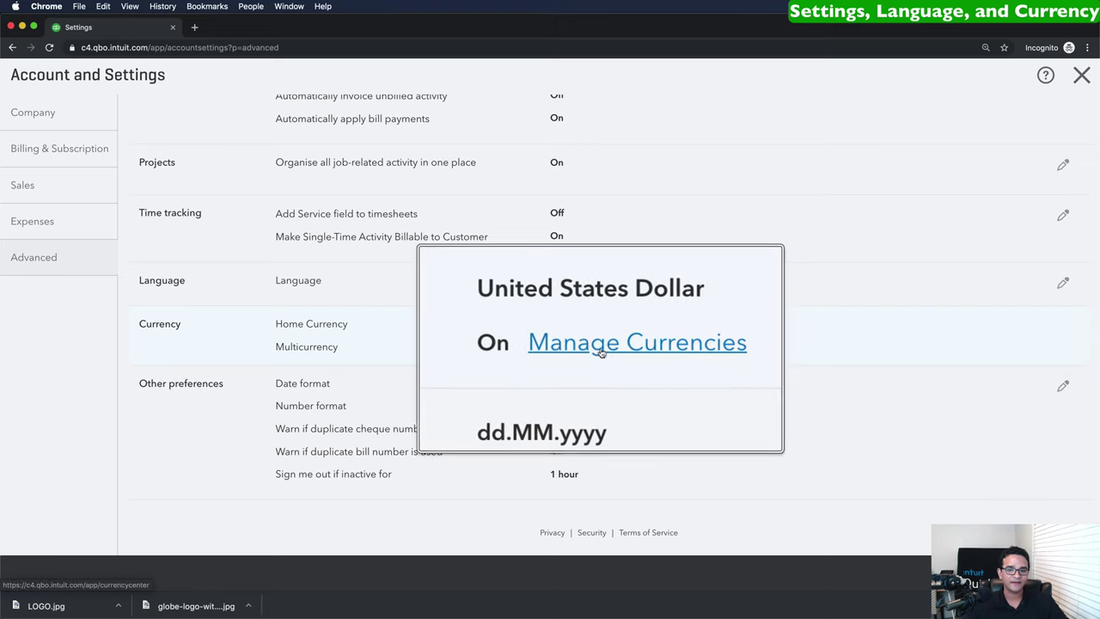
Add CAD - Canadian Dollar to the company's currencies list.
{"action": "left_click", "coordinate": [607, 346]}
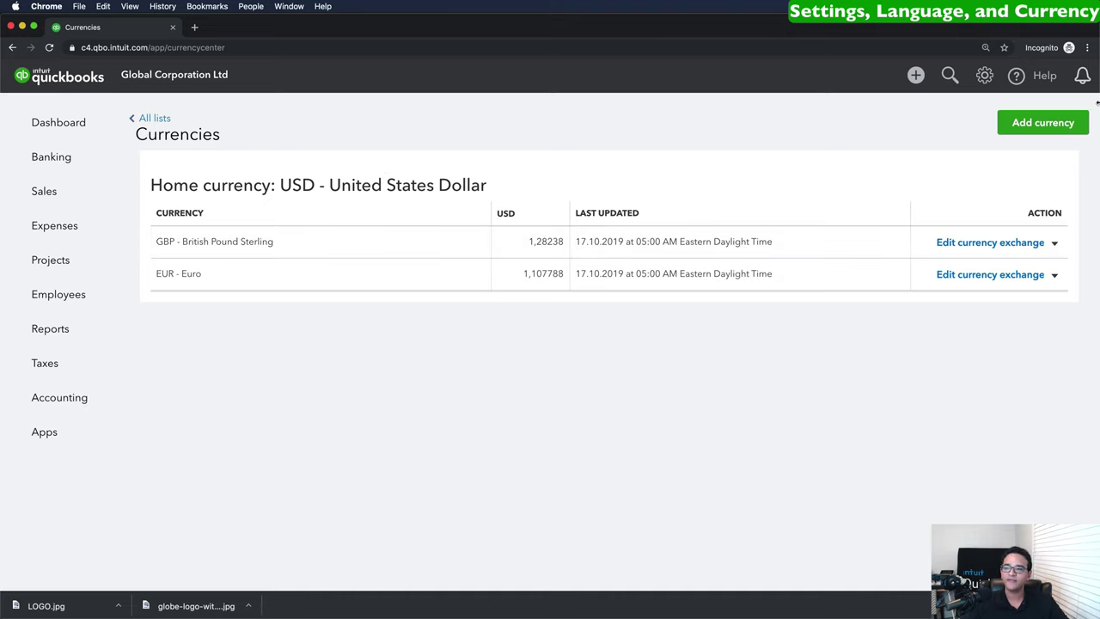
{"action": "left_click", "coordinate": [1028, 128]}
{"action": "left_click", "coordinate": [948, 186]}
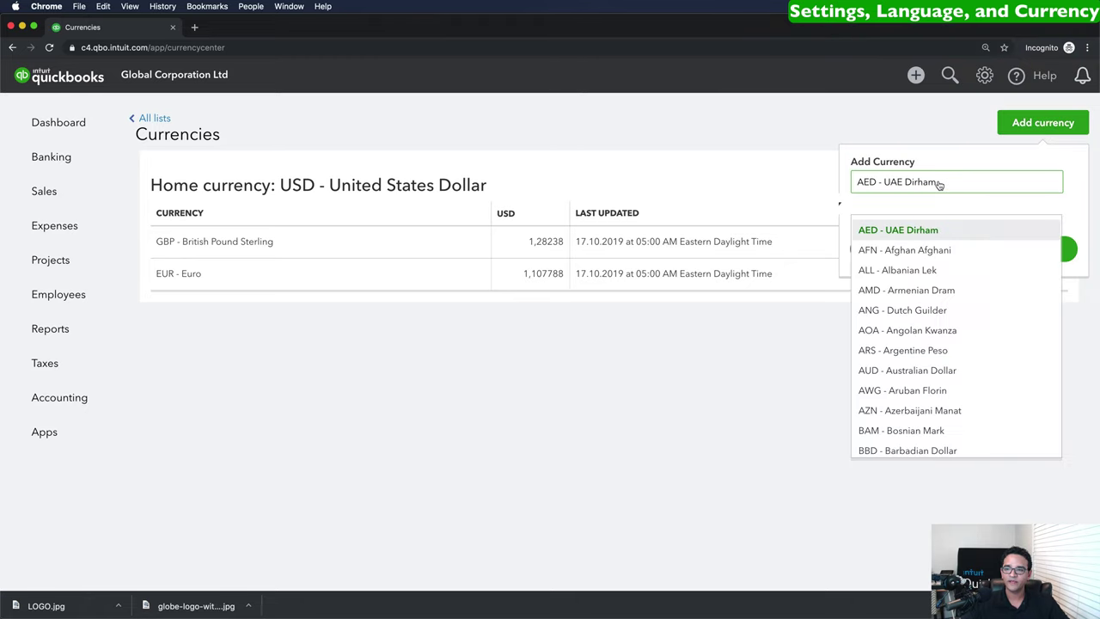
{"action": "scroll", "coordinate": [937, 321], "scroll_direction": "down", "scroll_amount": 1}
{"action": "scroll", "coordinate": [936, 321], "scroll_direction": "down", "scroll_amount": 5}
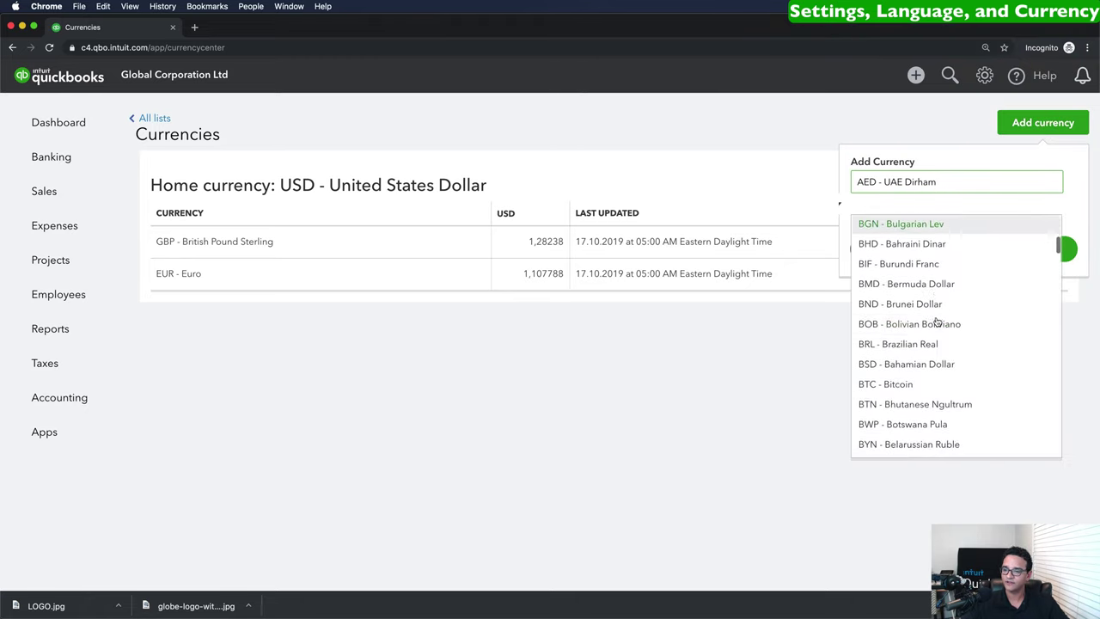
{"action": "scroll", "coordinate": [937, 320], "scroll_direction": "down", "scroll_amount": 1}
{"action": "left_click", "coordinate": [932, 318]}
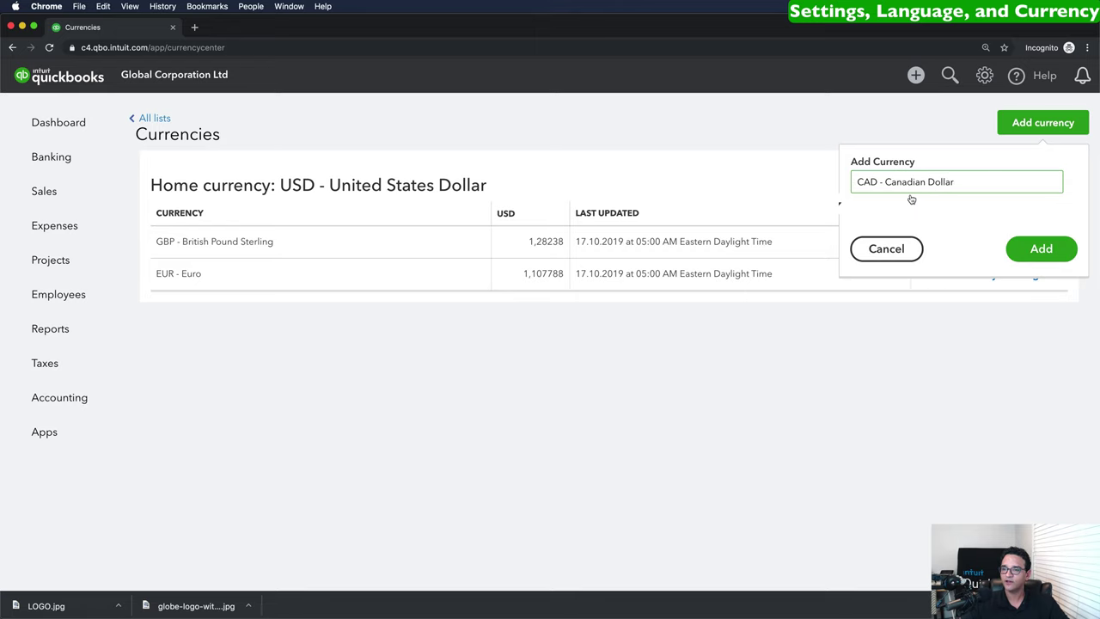
{"action": "left_click", "coordinate": [1042, 249]}
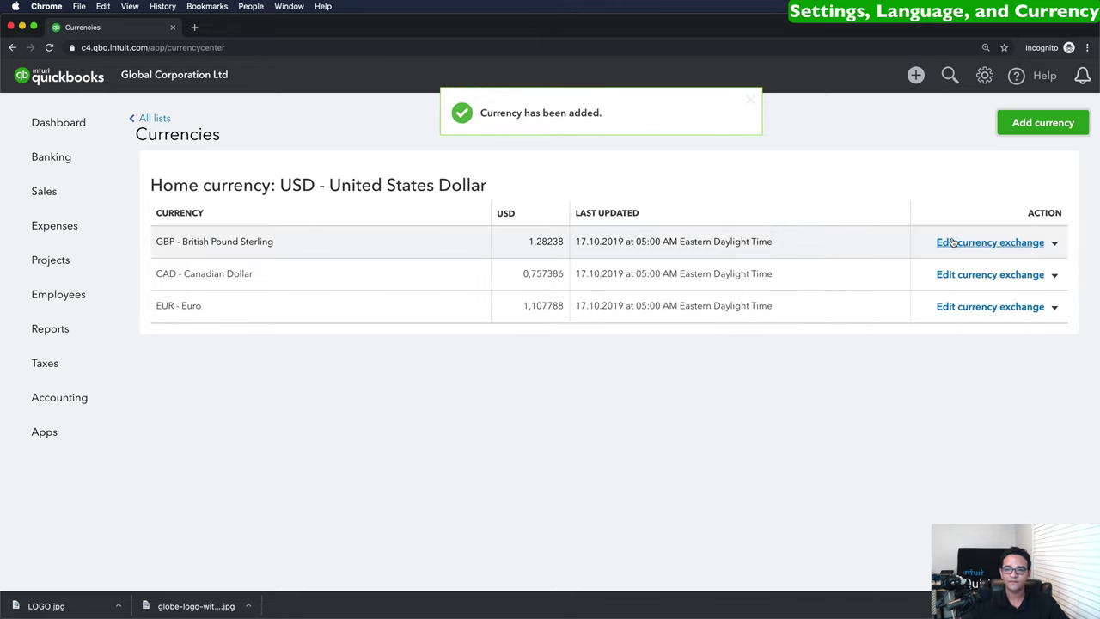
Highlight the exchange rate figures and show more actions for GBP.
{"action": "double_click", "coordinate": [535, 240]}
{"action": "left_click_drag", "start_coordinate": [529, 274], "coordinate": [536, 306]}
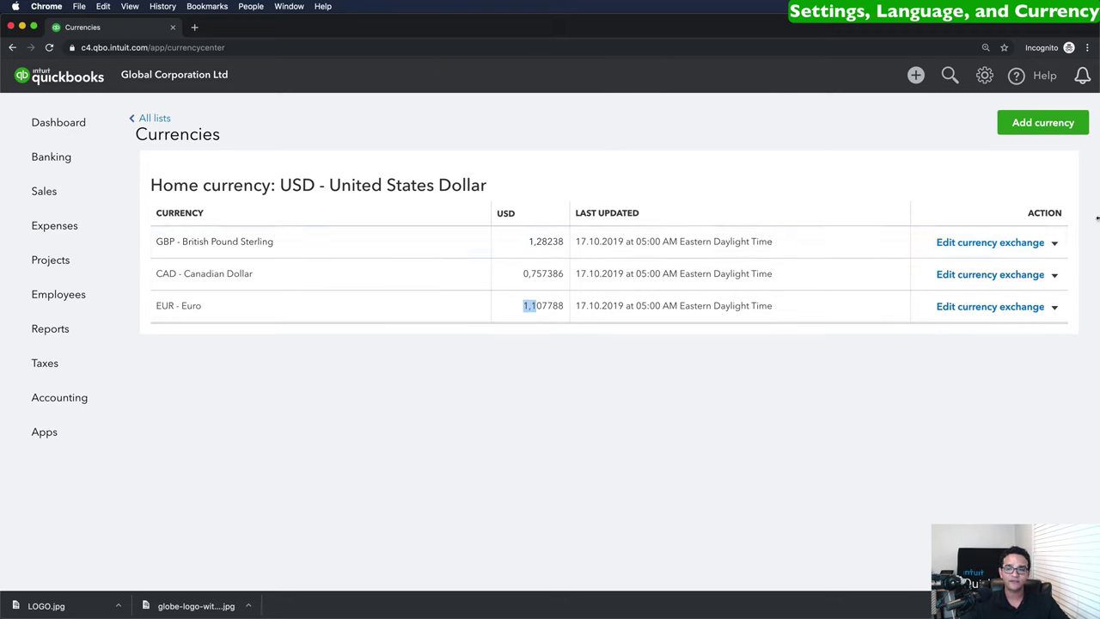
{"action": "left_click", "coordinate": [1053, 243]}
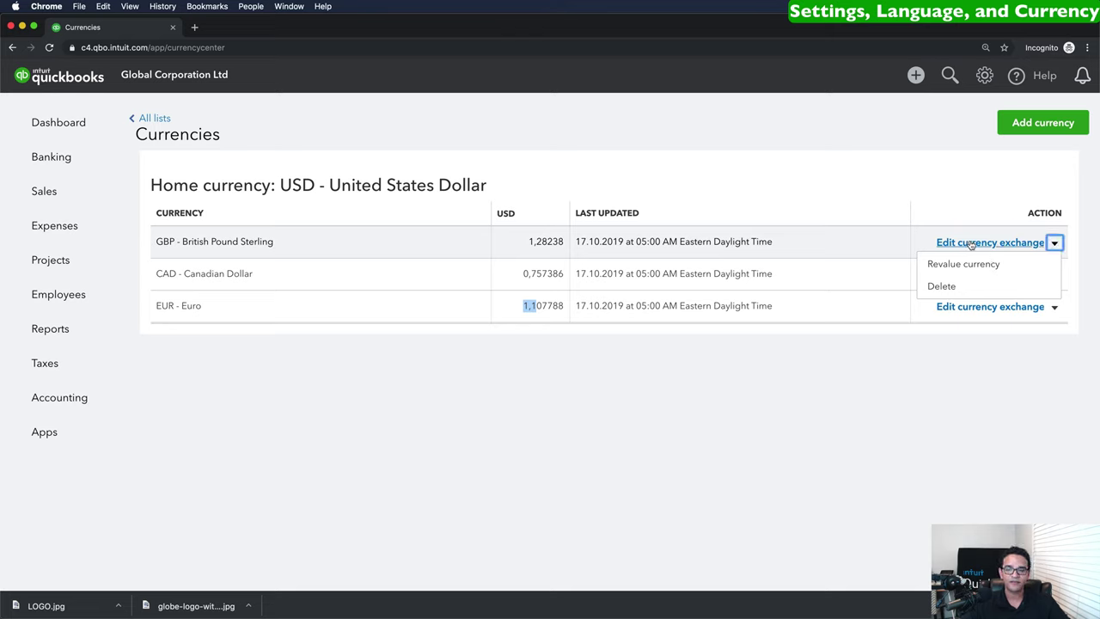
{"action": "left_click", "coordinate": [977, 244]}
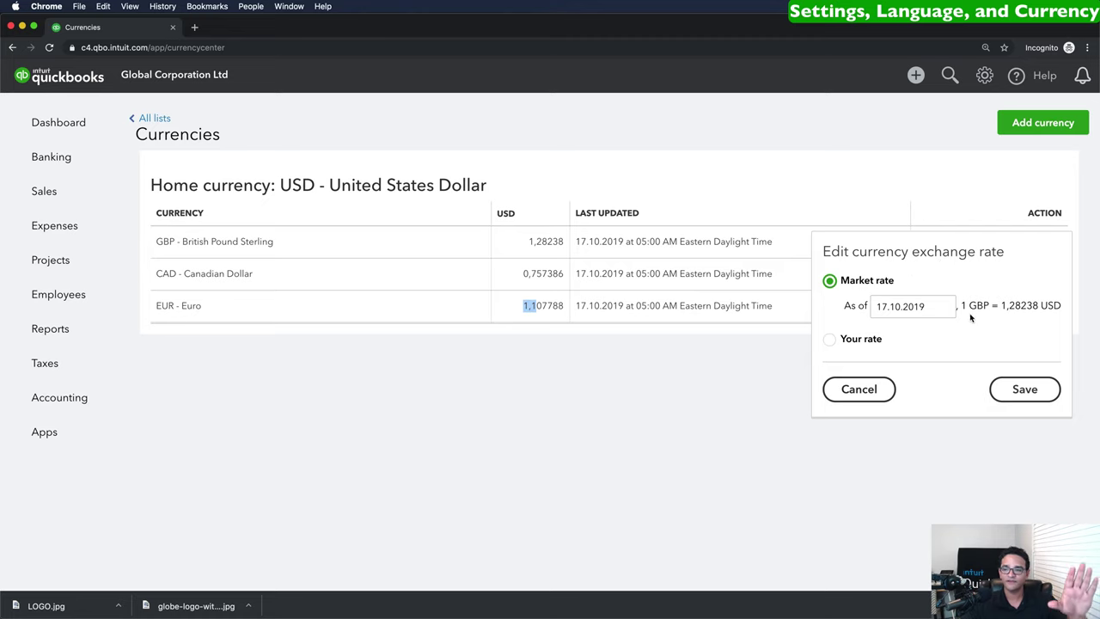
{"action": "left_click", "coordinate": [943, 306]}
{"action": "left_click", "coordinate": [843, 343]}
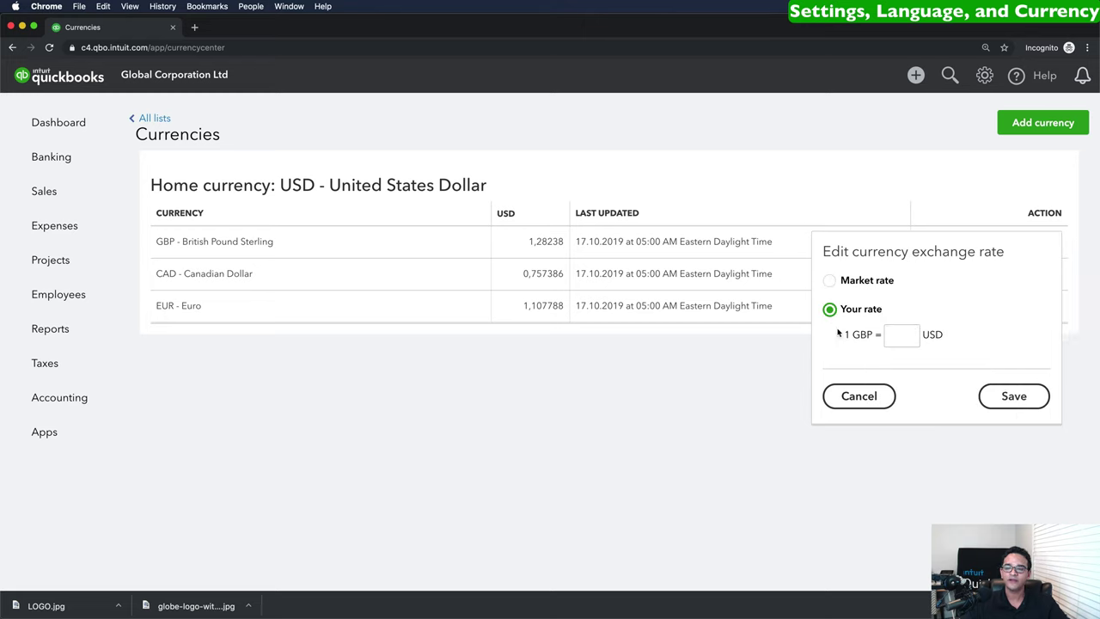
{"action": "left_click", "coordinate": [849, 395]}
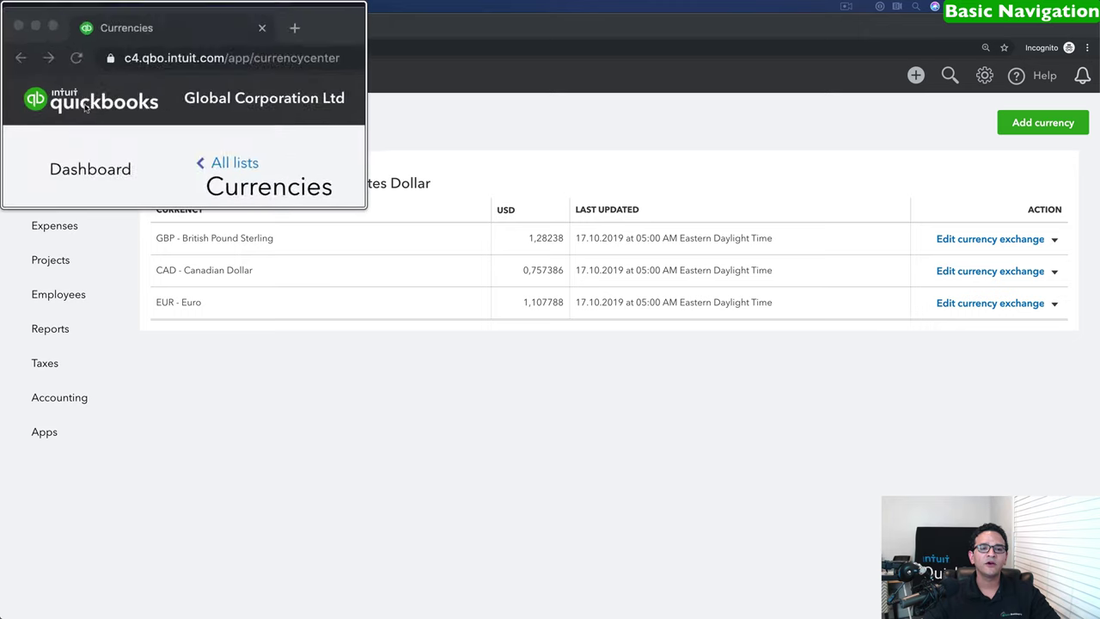
Return to the Global Corporation Ltd dashboard showing Profit and Loss, Expenses and Sales.
{"action": "left_click", "coordinate": [44, 78]}
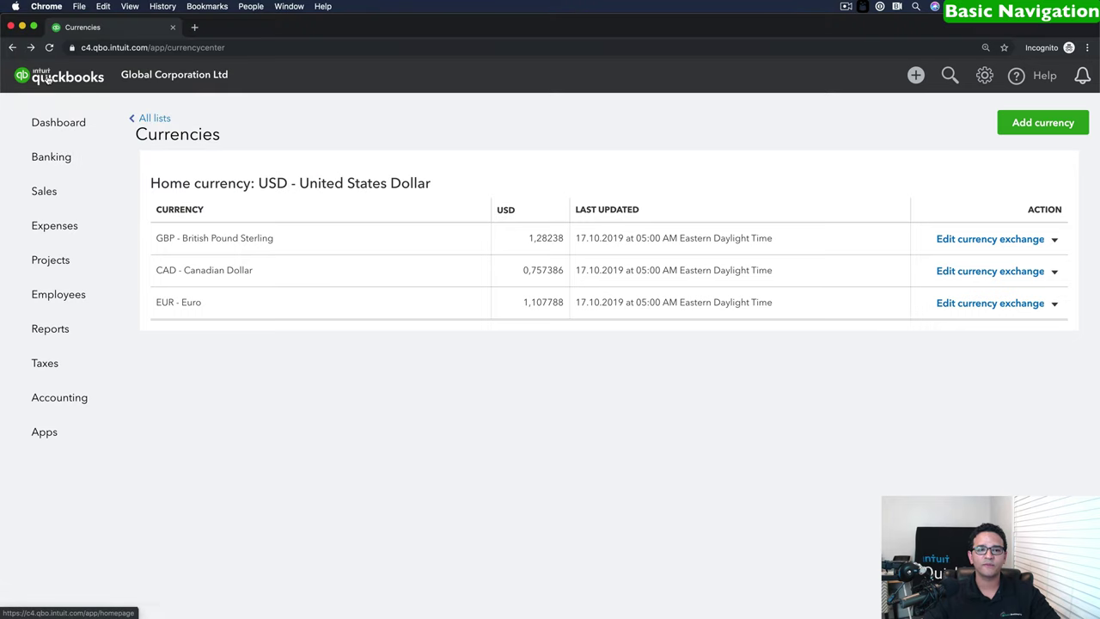
{"action": "left_click", "coordinate": [40, 77]}
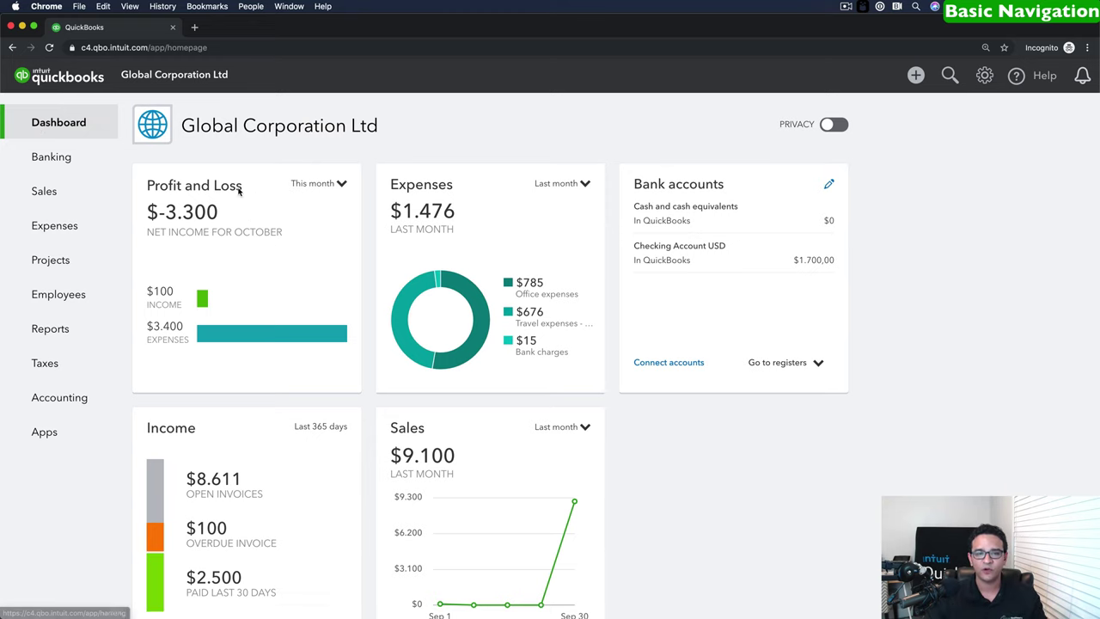
{"action": "left_click", "coordinate": [340, 184]}
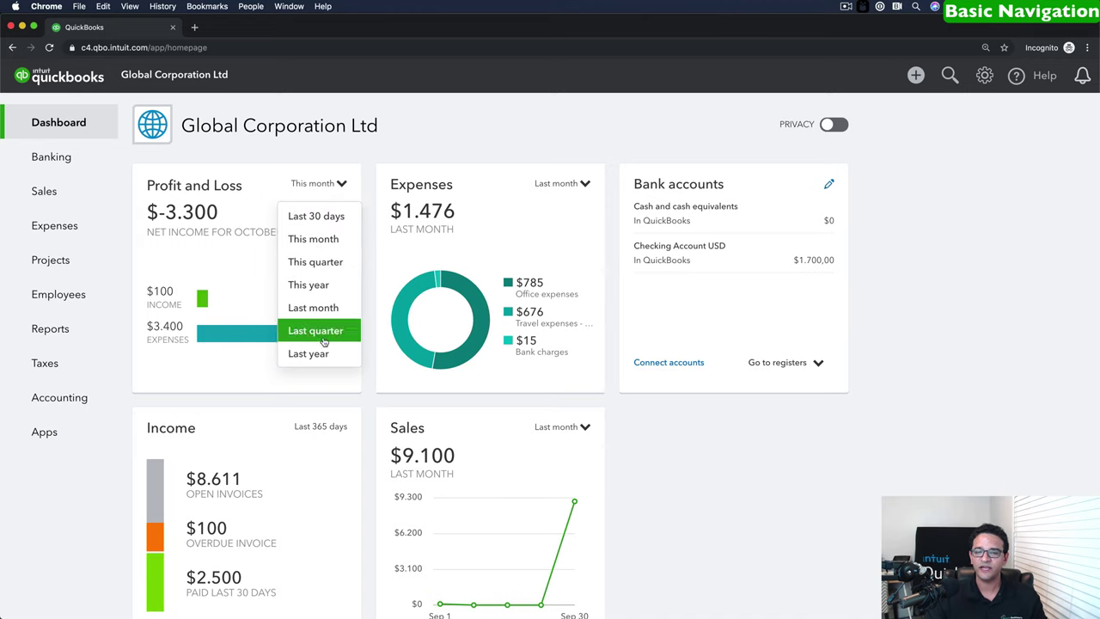
{"action": "left_click", "coordinate": [432, 184]}
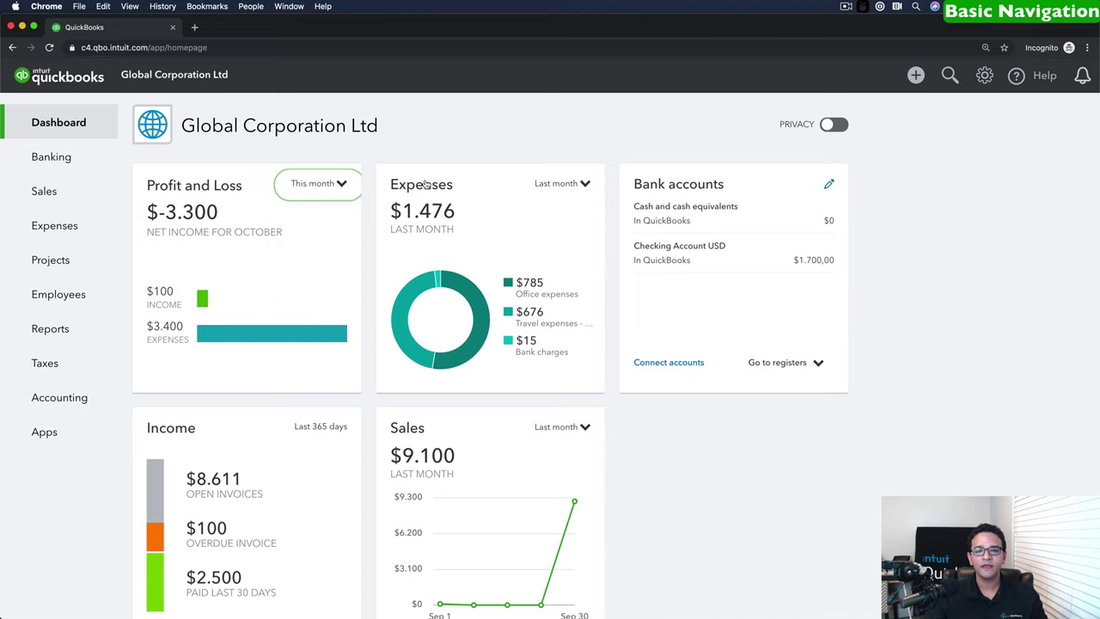
{"action": "left_click", "coordinate": [583, 184]}
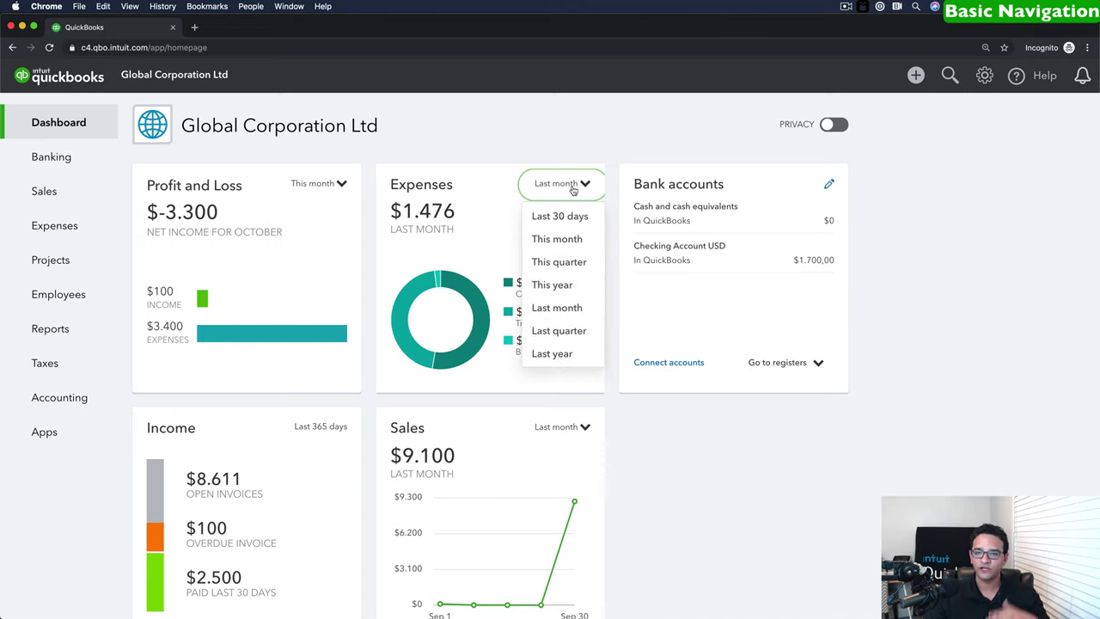
{"action": "left_click", "coordinate": [571, 186]}
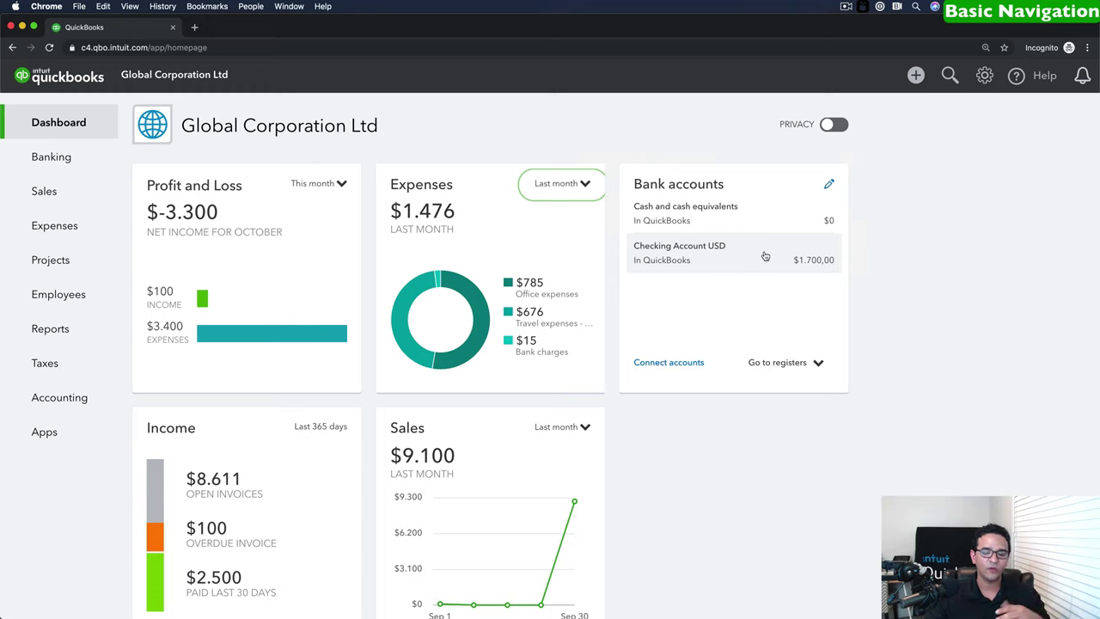
{"action": "scroll", "coordinate": [257, 443], "scroll_direction": "down", "scroll_amount": 1}
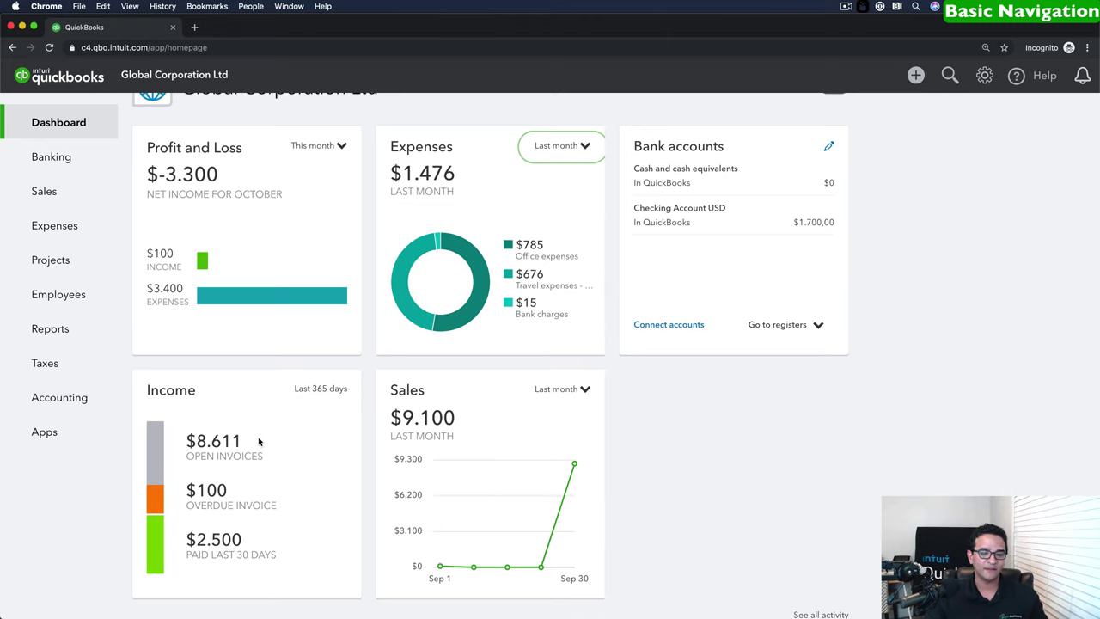
{"action": "scroll", "coordinate": [475, 417], "scroll_direction": "up", "scroll_amount": 1}
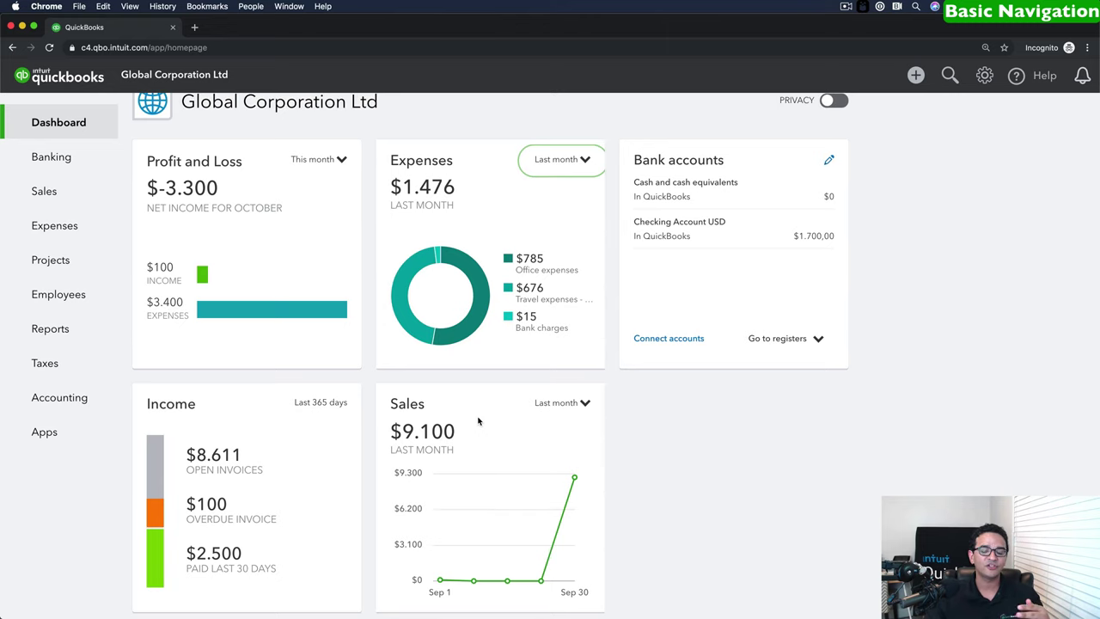
{"action": "left_click", "coordinate": [559, 402]}
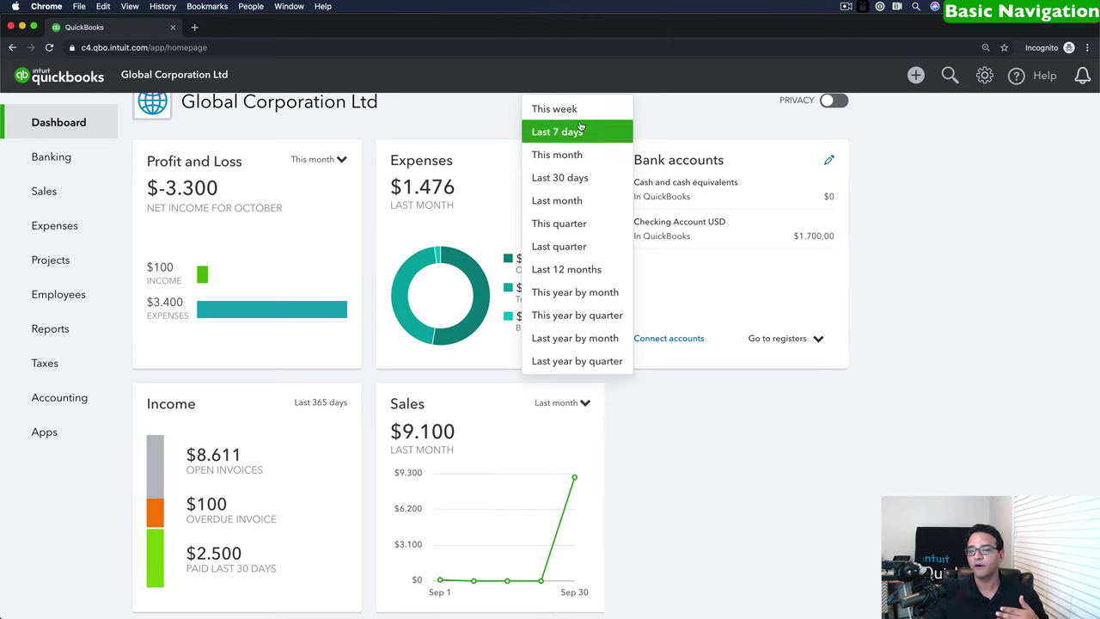
{"action": "left_click", "coordinate": [647, 418]}
{"action": "scroll", "coordinate": [648, 417], "scroll_direction": "up", "scroll_amount": 2}
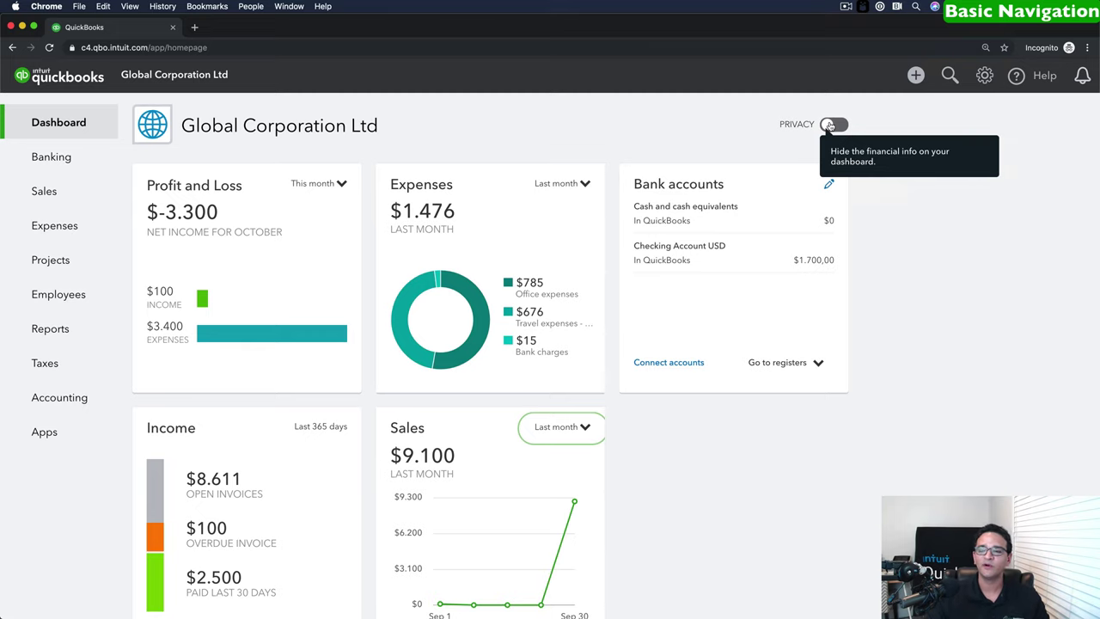
{"action": "left_click", "coordinate": [830, 125]}
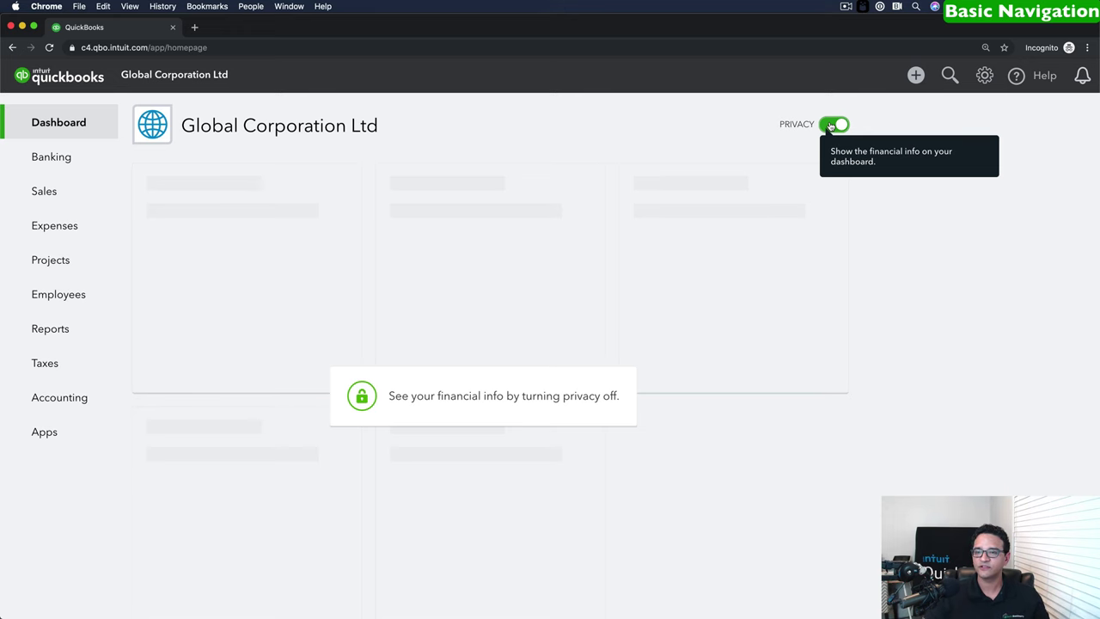
{"action": "left_click", "coordinate": [831, 124]}
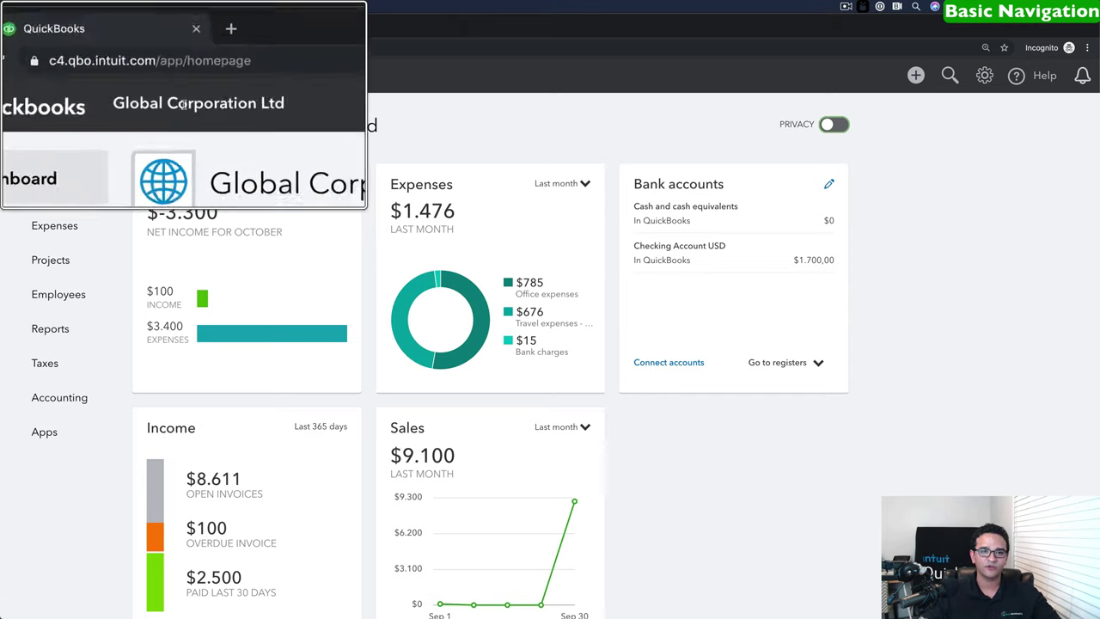
{"action": "left_click_drag", "start_coordinate": [123, 75], "coordinate": [230, 75]}
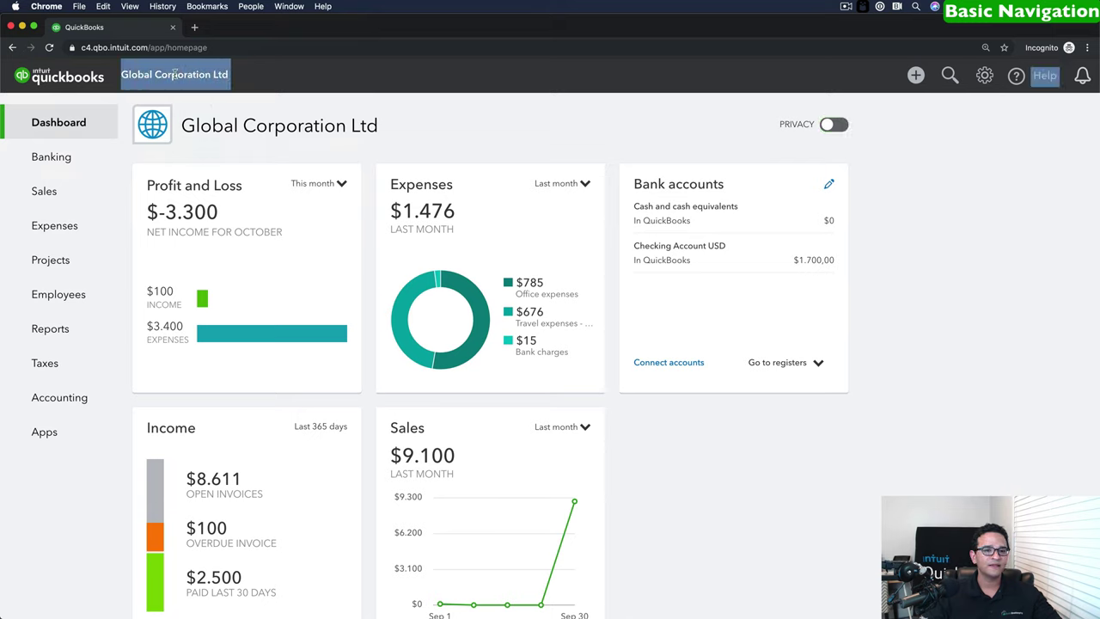
{"action": "left_click", "coordinate": [191, 76]}
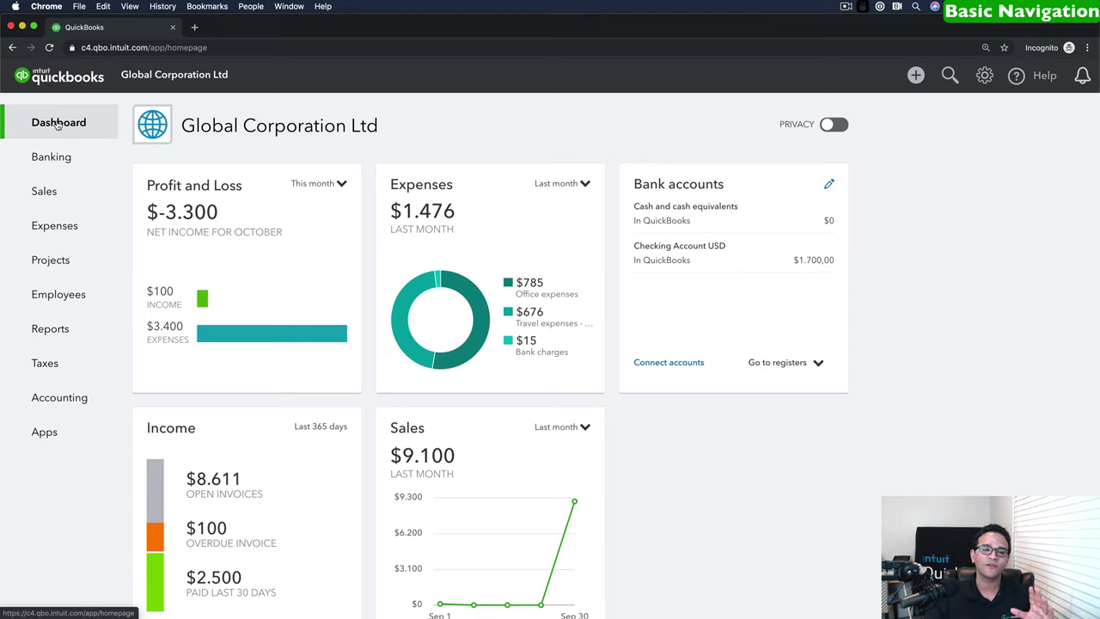
Browse Banking, Sales, Customers and Products and Services, ending on the Expense Transactions list.
{"action": "left_click", "coordinate": [51, 154]}
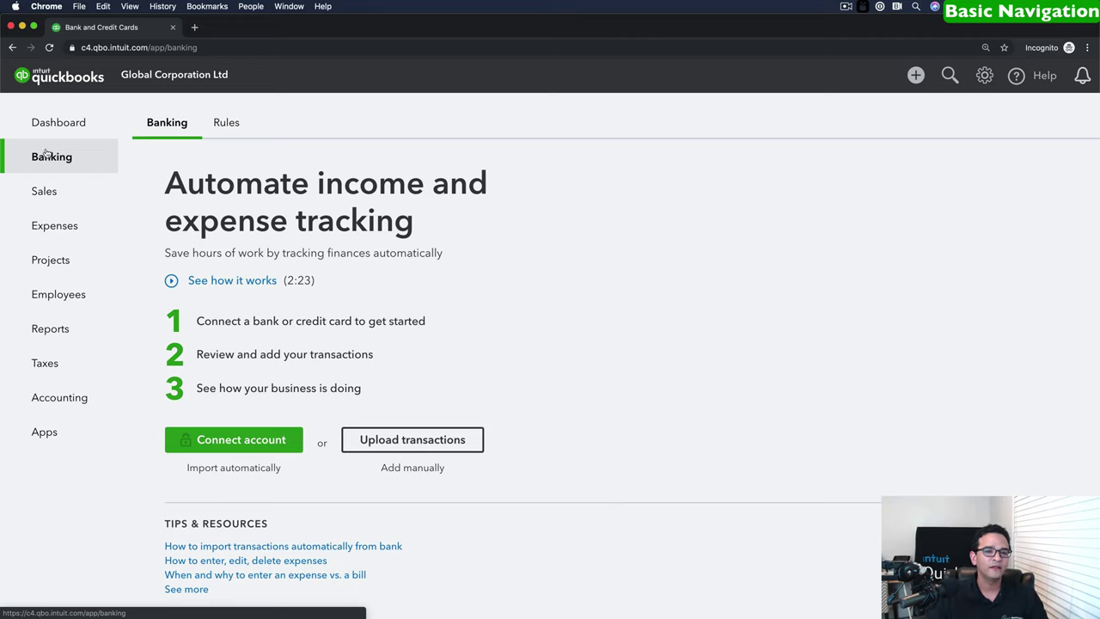
{"action": "left_click", "coordinate": [41, 191]}
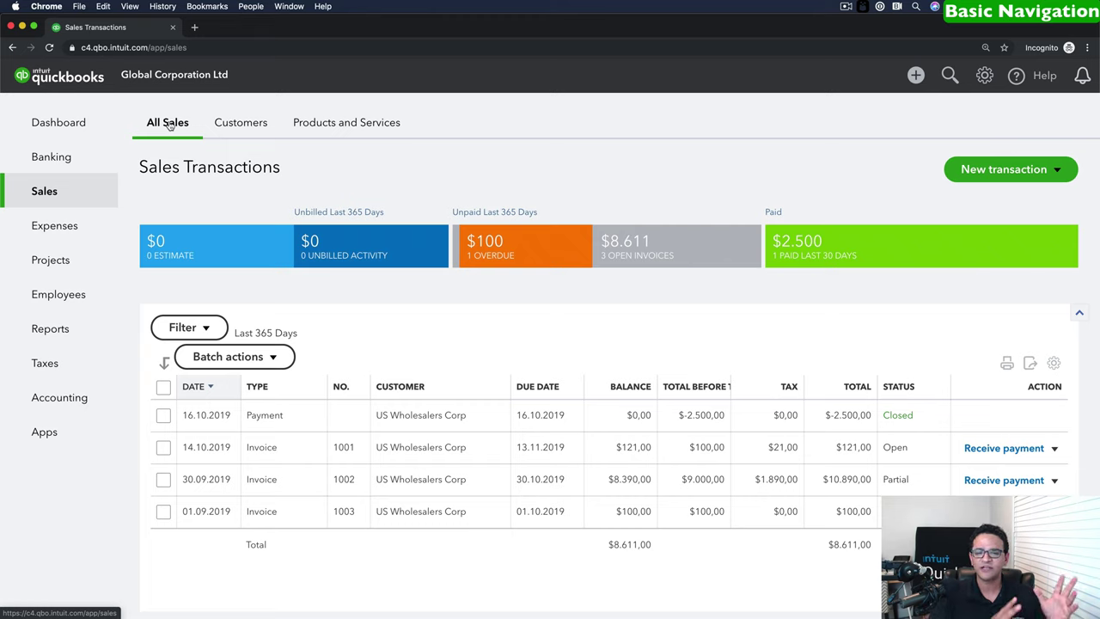
{"action": "left_click", "coordinate": [250, 124]}
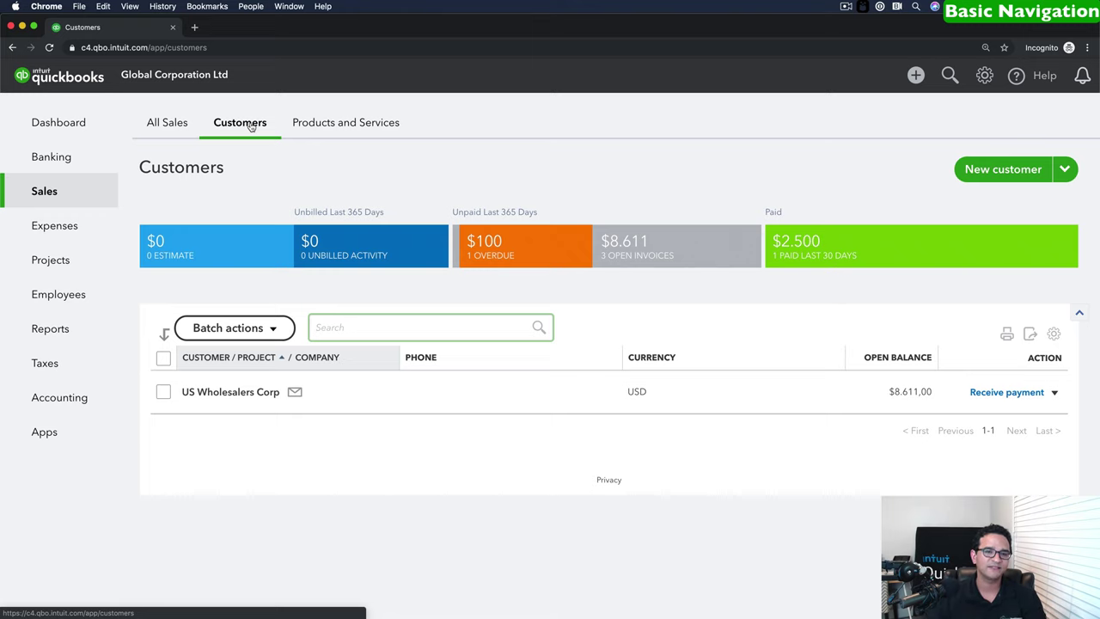
{"action": "left_click", "coordinate": [355, 123]}
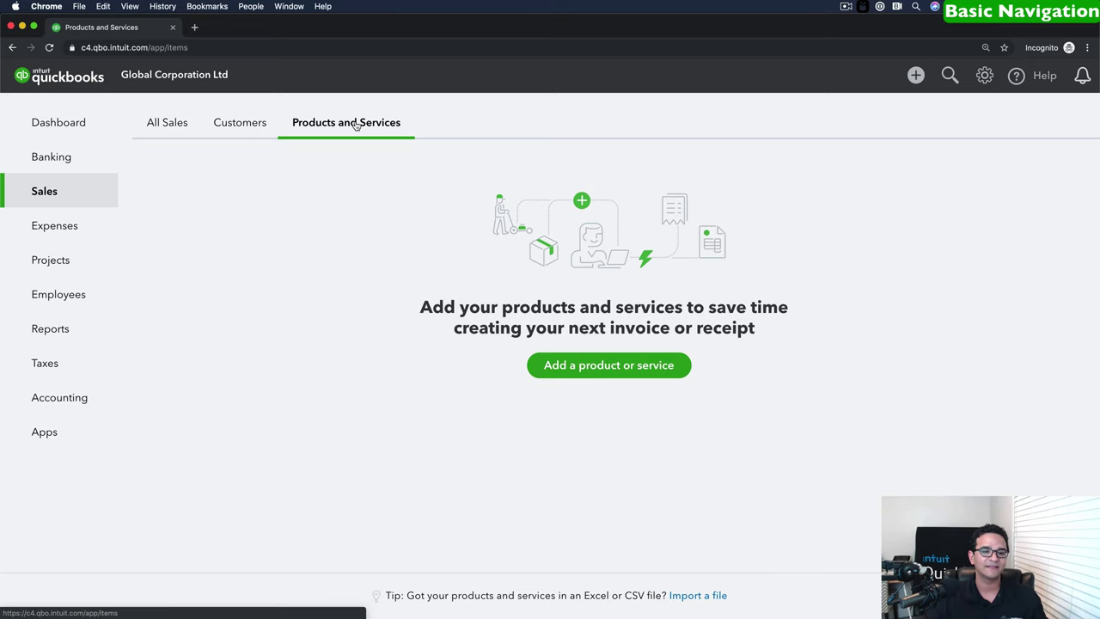
{"action": "left_click", "coordinate": [55, 225]}
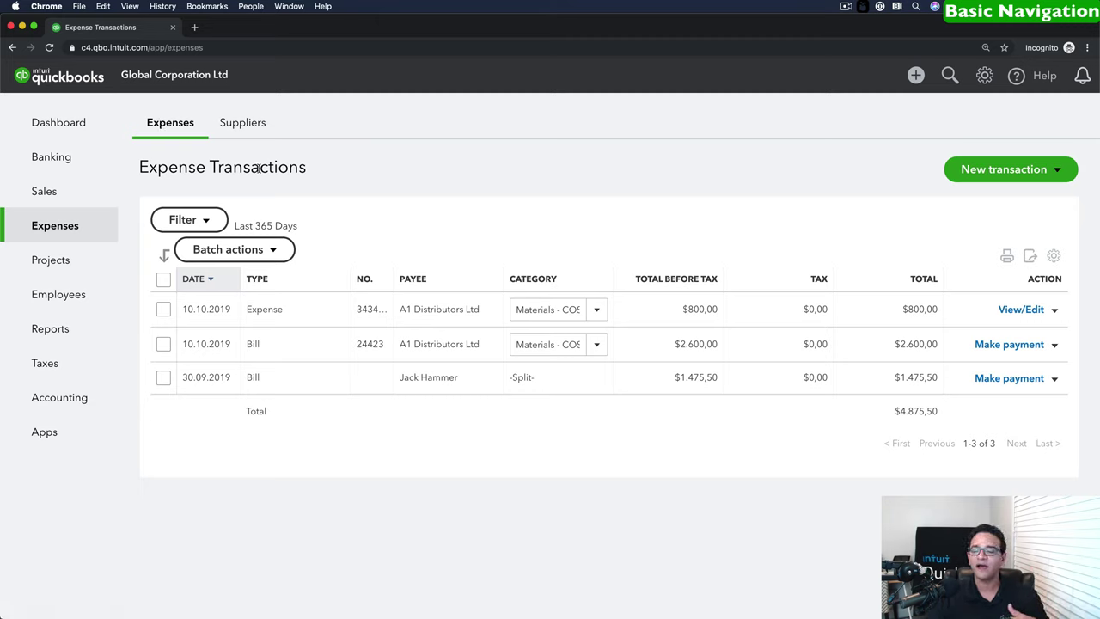
Glance at the expense filter and Suppliers list, then go to the Projects page.
{"action": "left_click", "coordinate": [186, 220]}
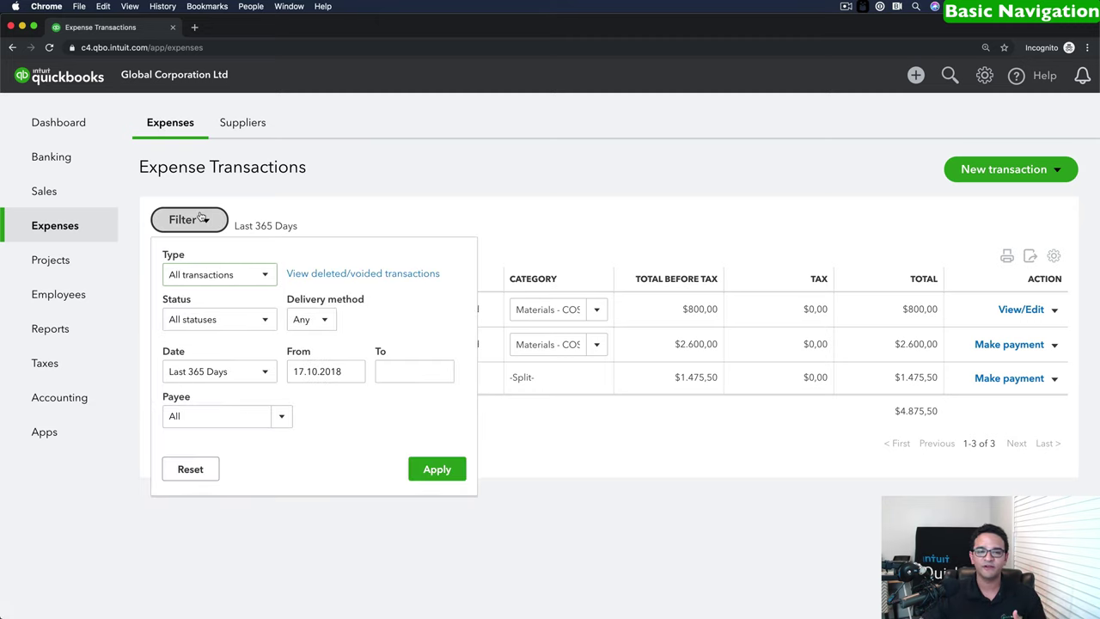
{"action": "left_click", "coordinate": [315, 214]}
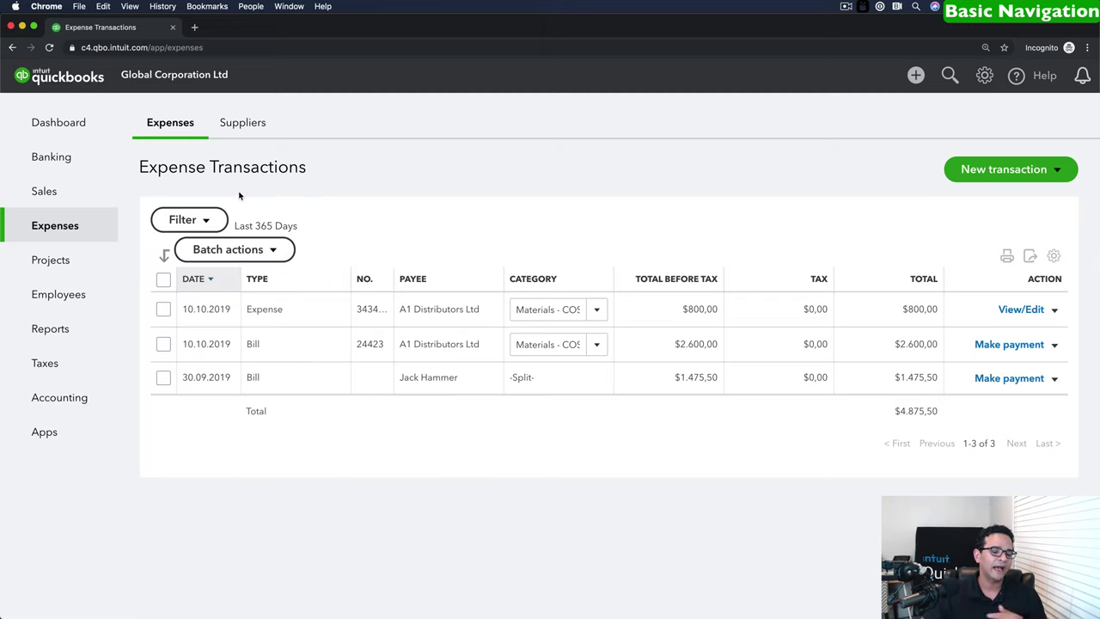
{"action": "left_click", "coordinate": [236, 123]}
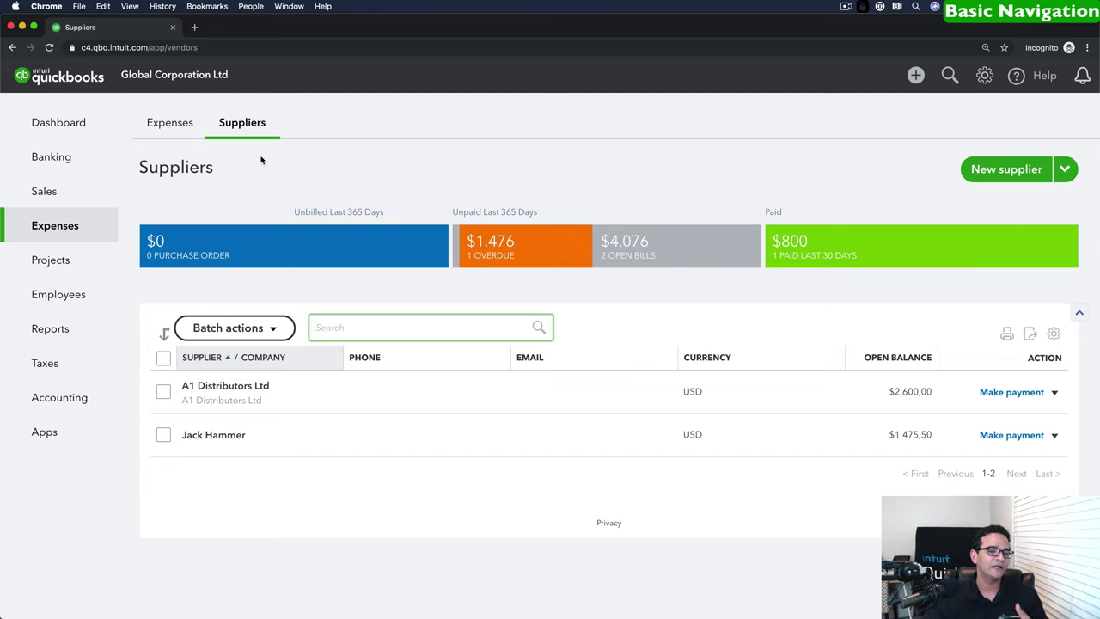
{"action": "left_click", "coordinate": [42, 263]}
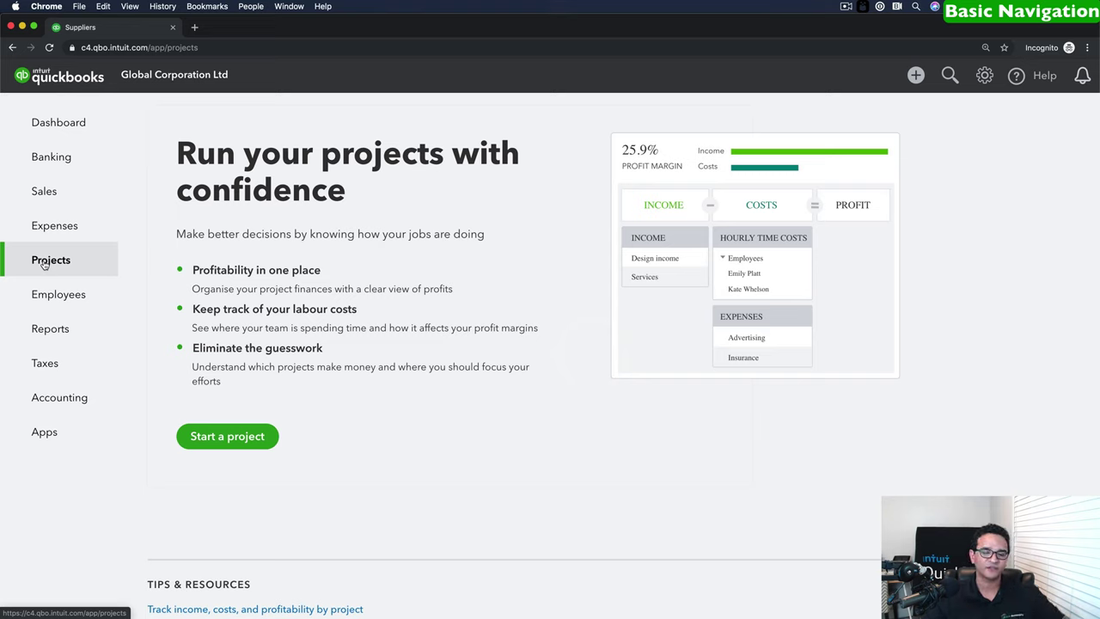
Visit Employees, Reports and Taxes, then reach the Chart of Accounts listing Checking Account USD.
{"action": "left_click", "coordinate": [50, 295]}
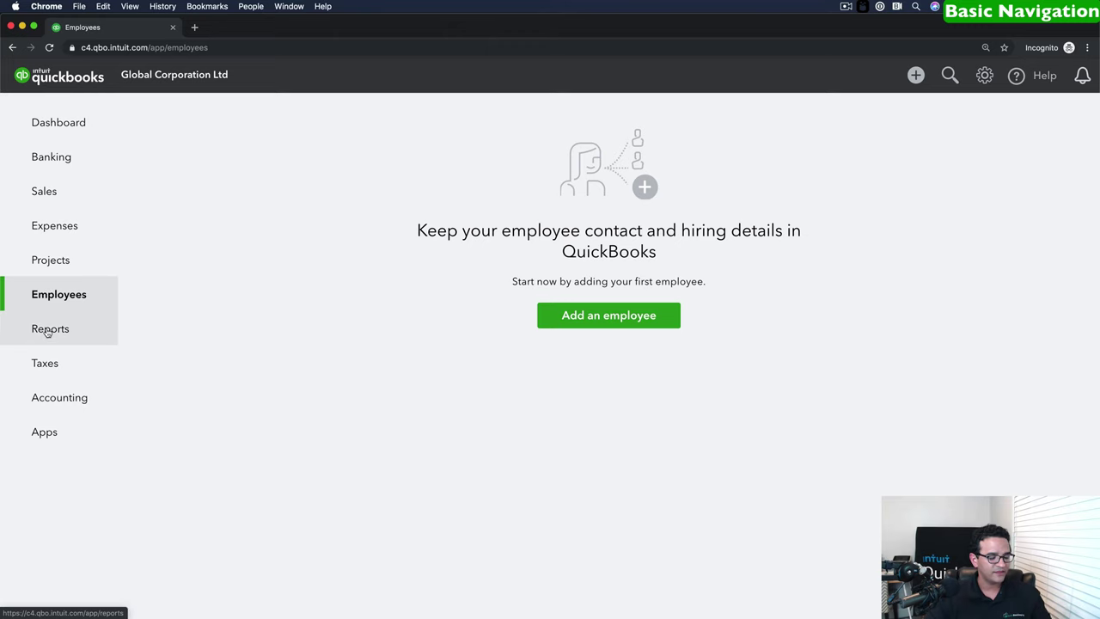
{"action": "left_click", "coordinate": [48, 331]}
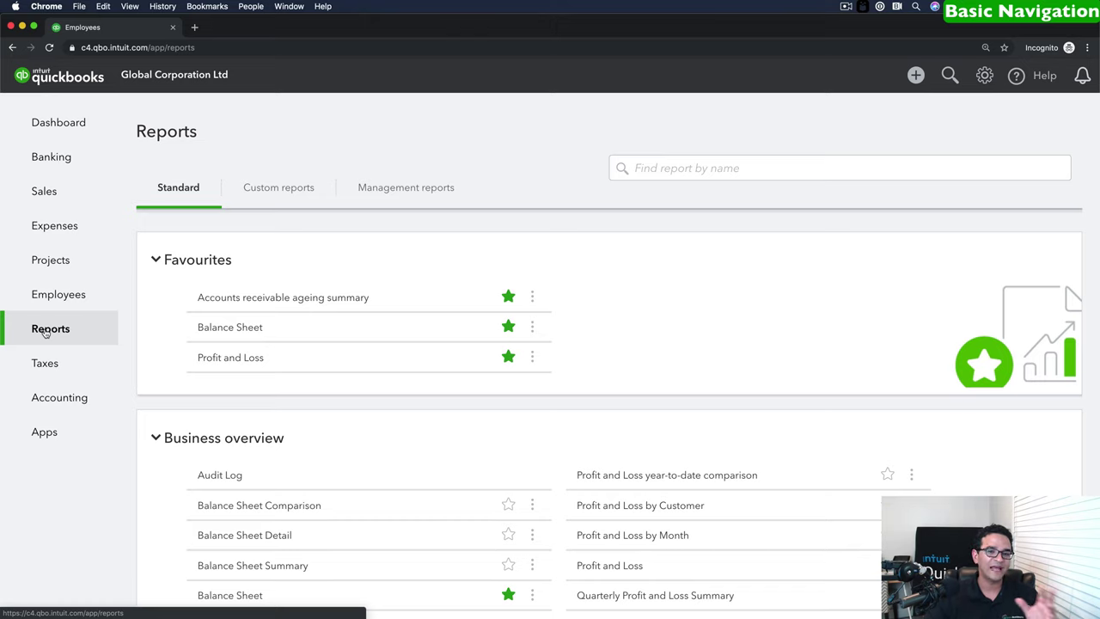
{"action": "left_click", "coordinate": [46, 363]}
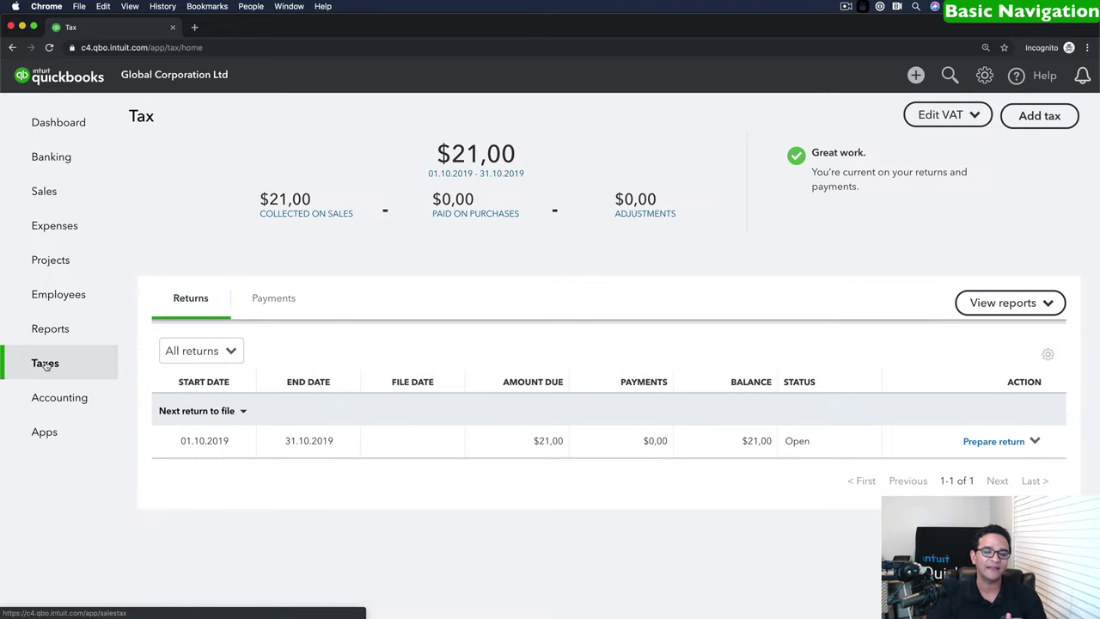
{"action": "left_click", "coordinate": [49, 397]}
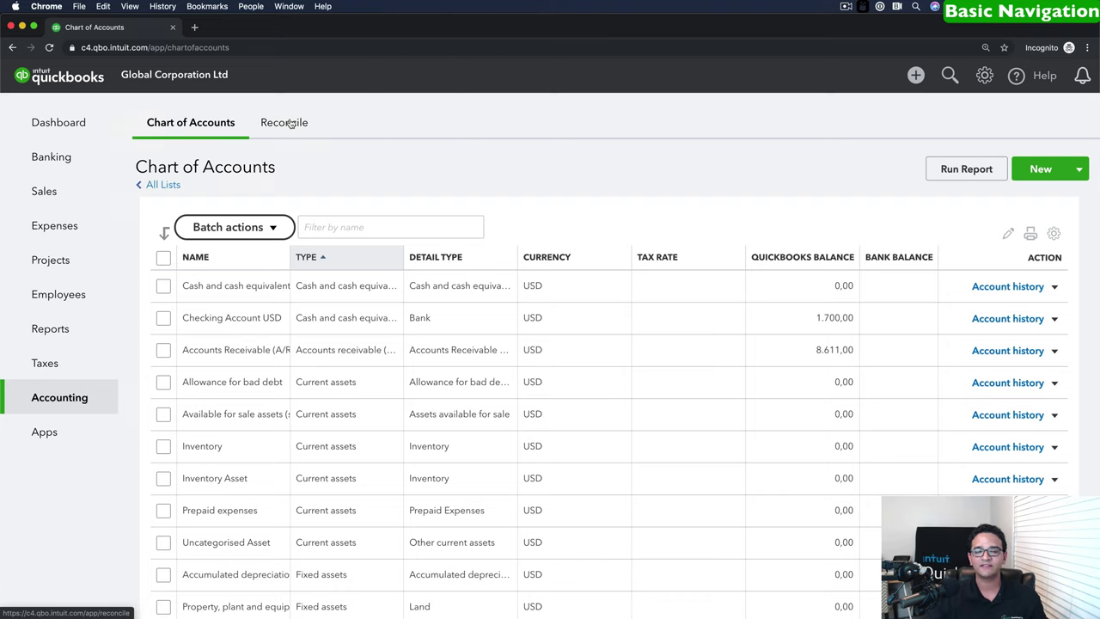
View the Reconcile tab and the empty My Apps page, then head back to the Dashboard.
{"action": "left_click", "coordinate": [290, 123]}
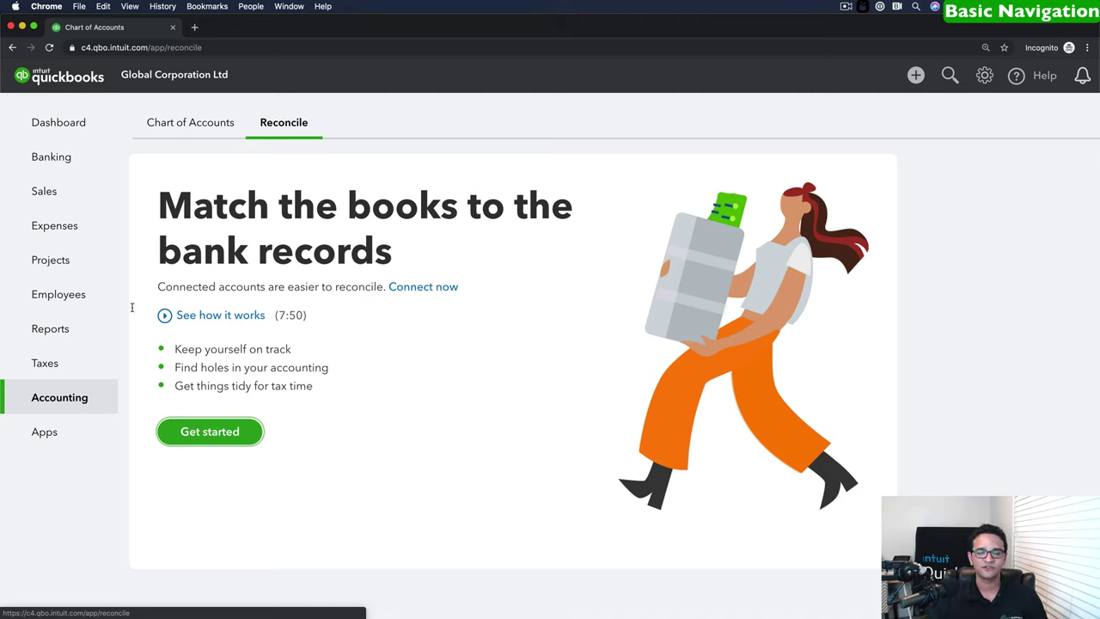
{"action": "left_click", "coordinate": [43, 433]}
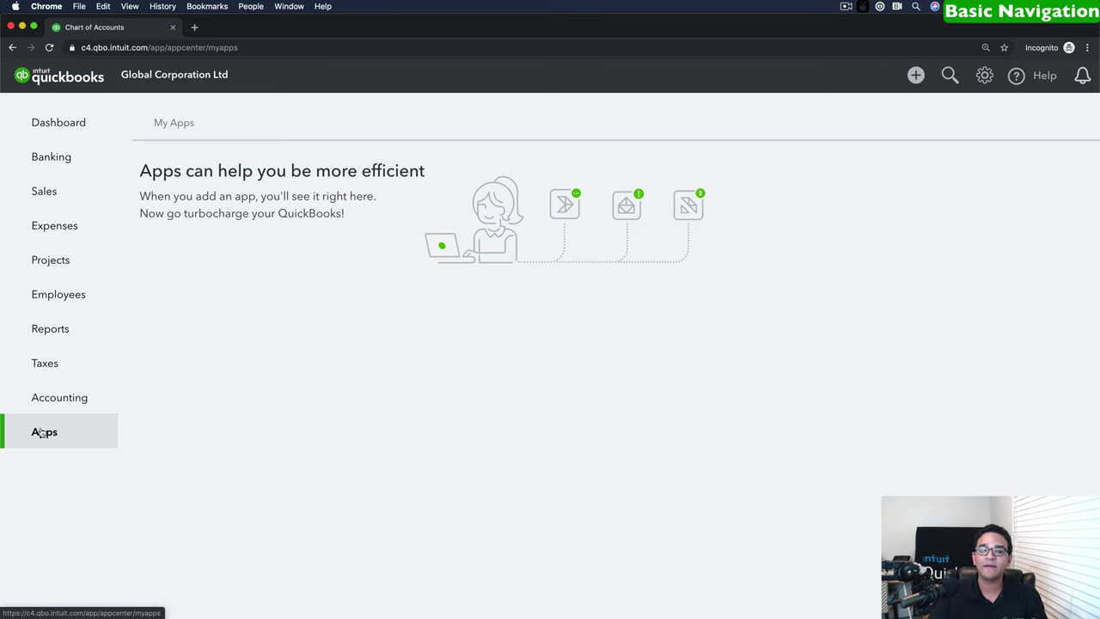
{"action": "left_click", "coordinate": [53, 125]}
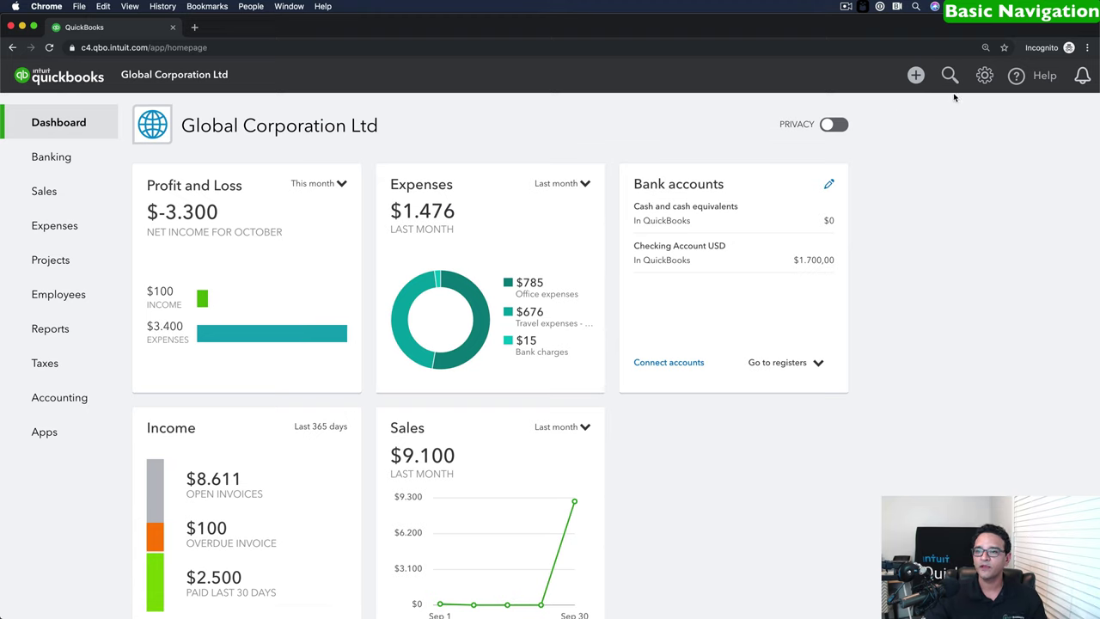
Look at the Help answers, then show the Notifications panel, which has nothing new.
{"action": "left_click", "coordinate": [1031, 78]}
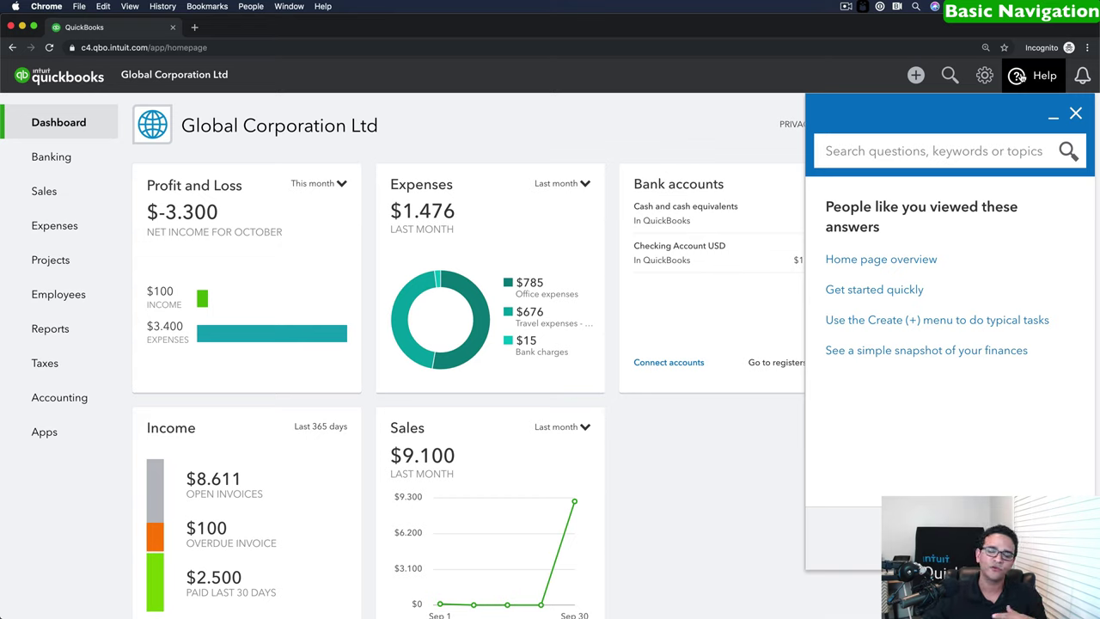
{"action": "left_click", "coordinate": [1081, 77]}
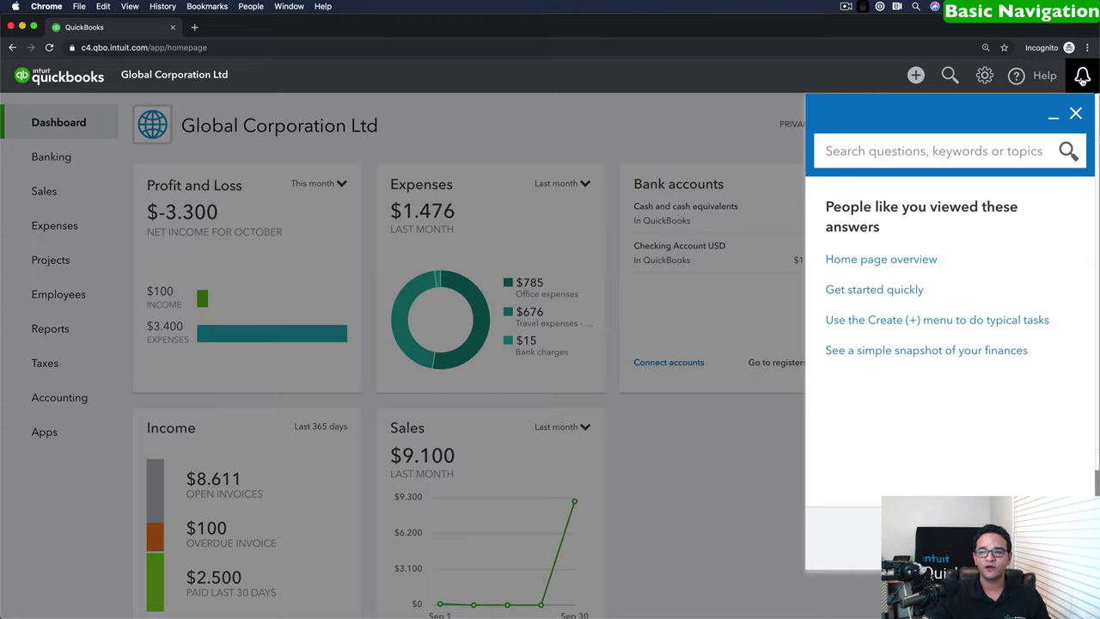
{"action": "left_click", "coordinate": [1081, 77]}
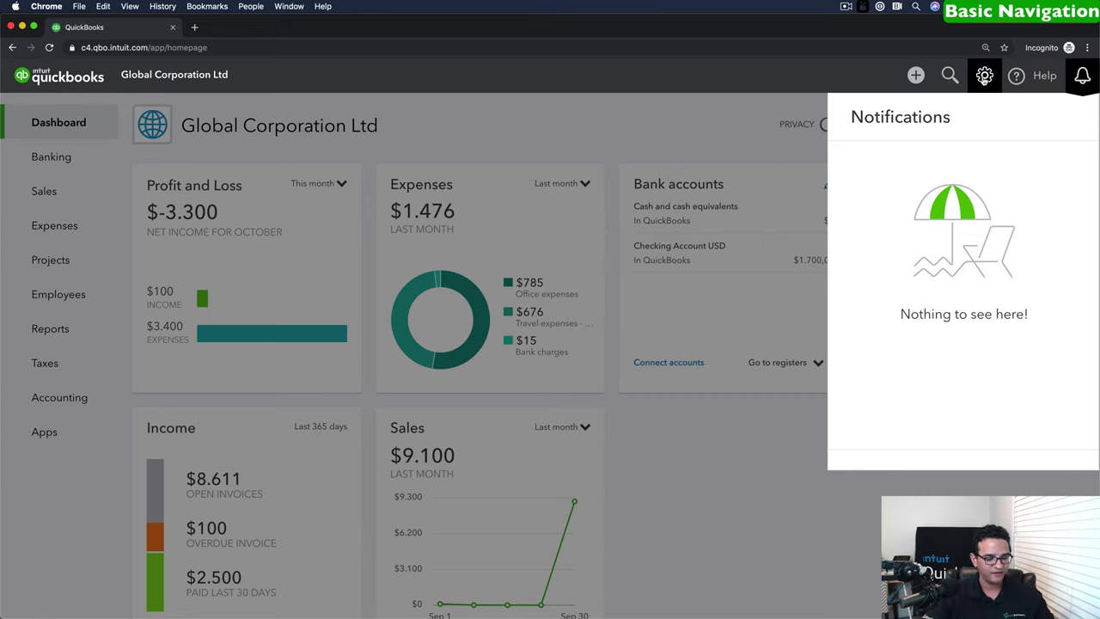
Show the gear menu listing Your Company, Lists, Tools and Profile options.
{"action": "left_click", "coordinate": [986, 77]}
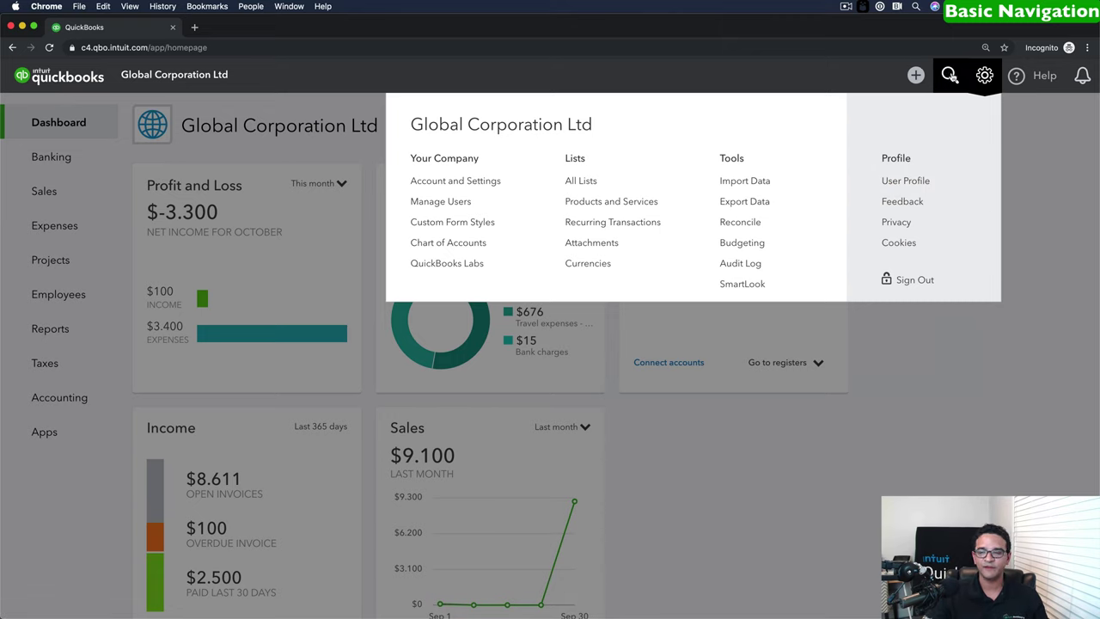
Show the search panel with recent transactions such as Bill 24423 and Invoice 1002.
{"action": "left_click", "coordinate": [948, 76]}
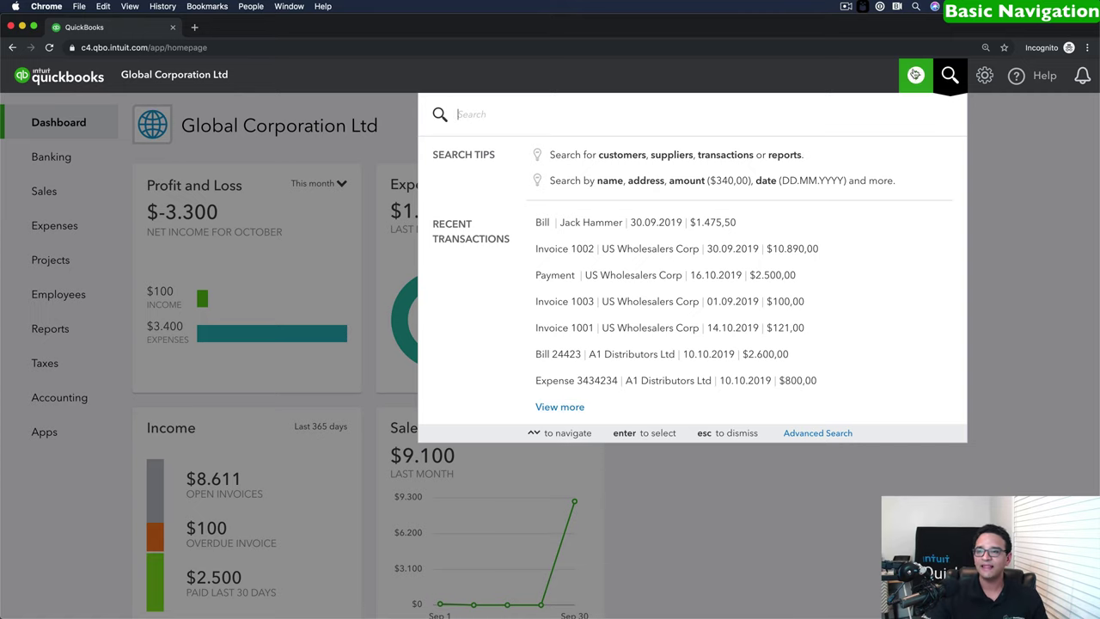
Show the Create menu listing Customers, Suppliers, Employees and Other transactions.
{"action": "left_click", "coordinate": [915, 76]}
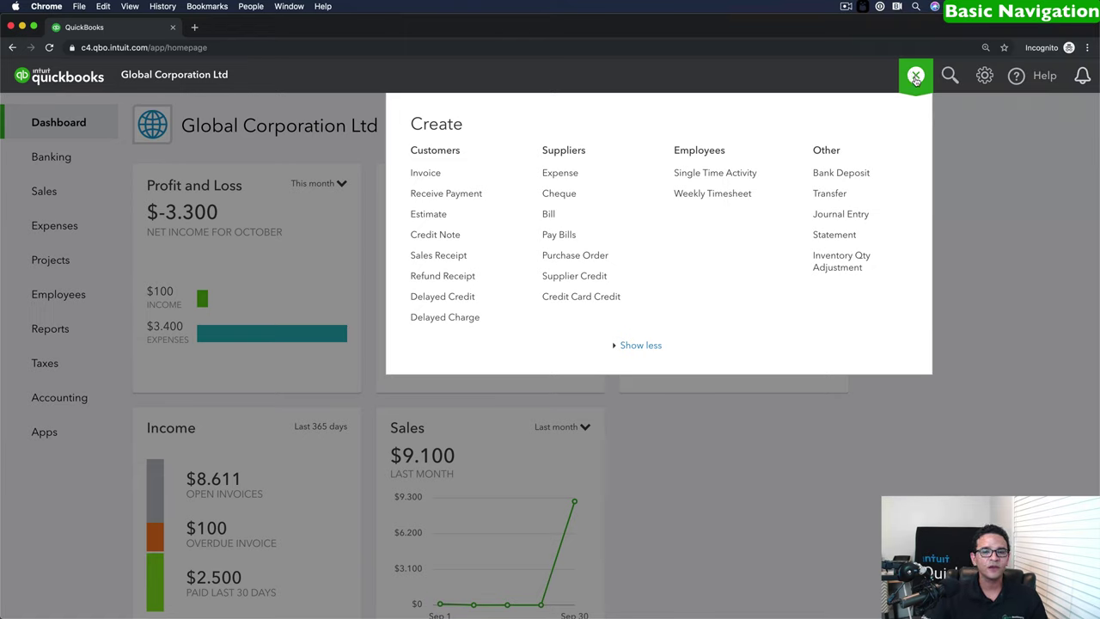
Expand the Create menu to list Bank Deposit, Transfer, Journal Entry and Inventory Qty Adjustment.
{"action": "left_click", "coordinate": [916, 77]}
{"action": "left_click", "coordinate": [917, 77]}
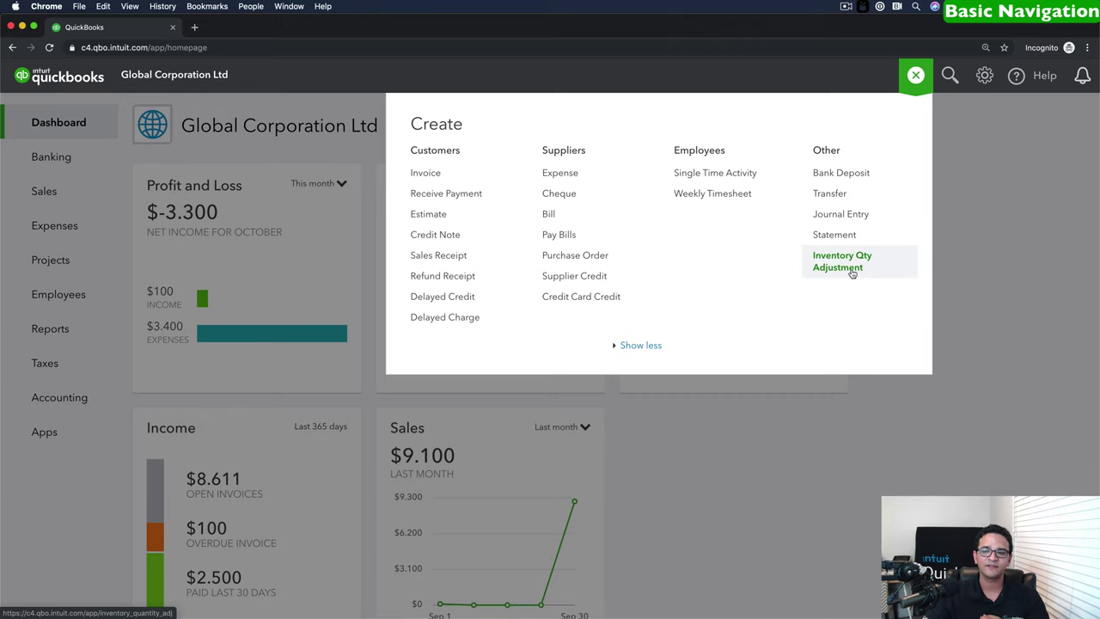
Close the Create menu and bring up Accounting's Chart of Accounts and Reconcile flyout.
{"action": "left_click", "coordinate": [917, 76]}
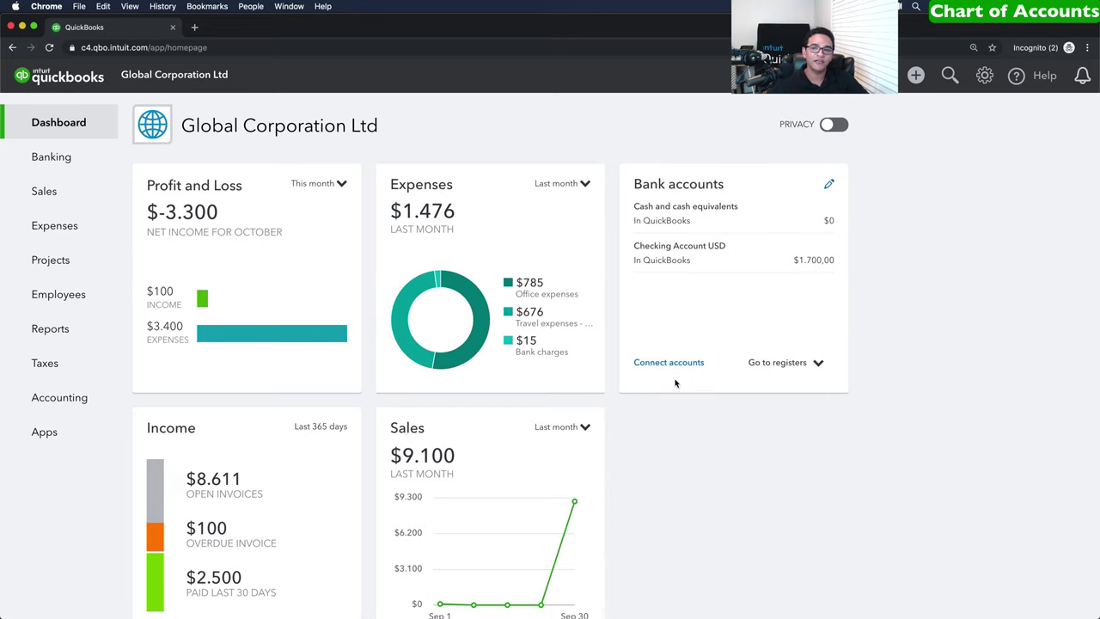
{"action": "mouse_move", "coordinate": [43, 403]}
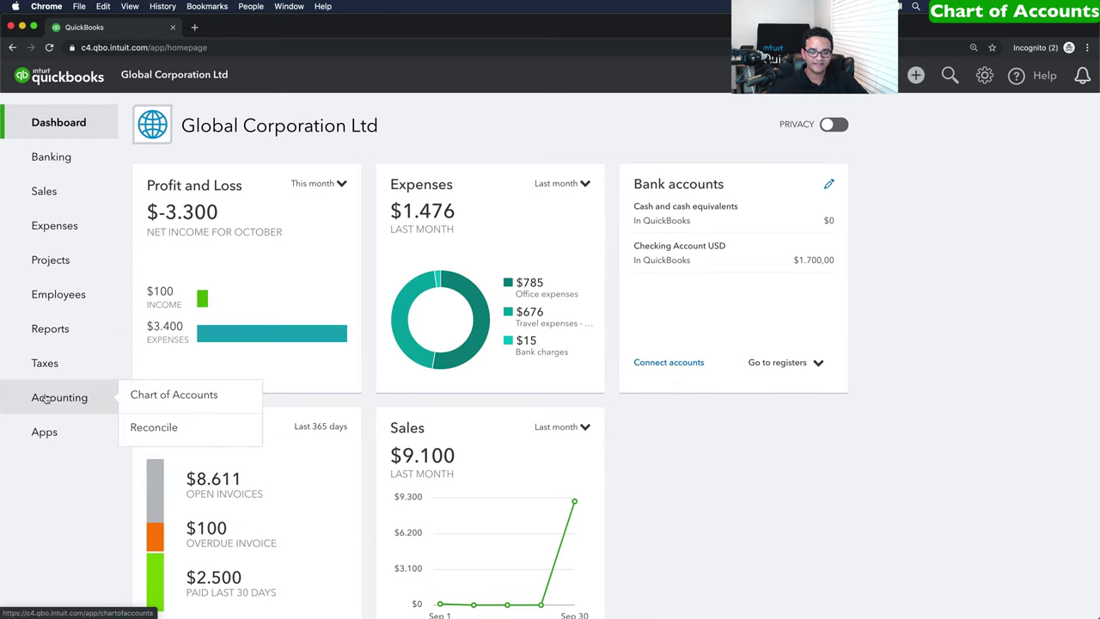
Open the Chart of Accounts, reloading it from the gear menu so accounts list by type.
{"action": "left_click", "coordinate": [157, 397]}
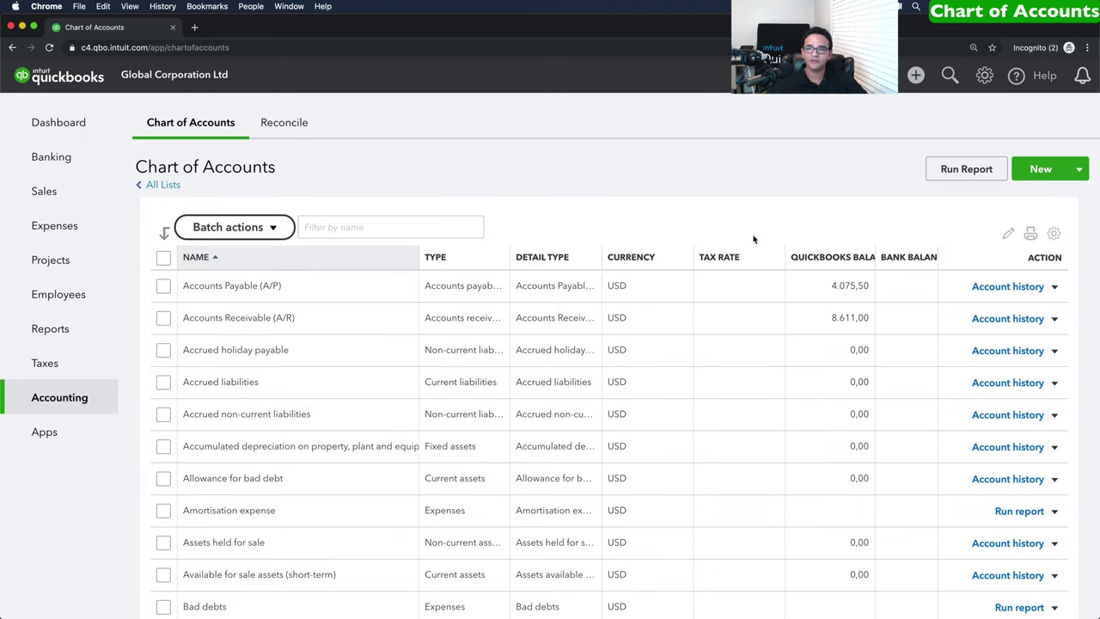
{"action": "left_click", "coordinate": [985, 76]}
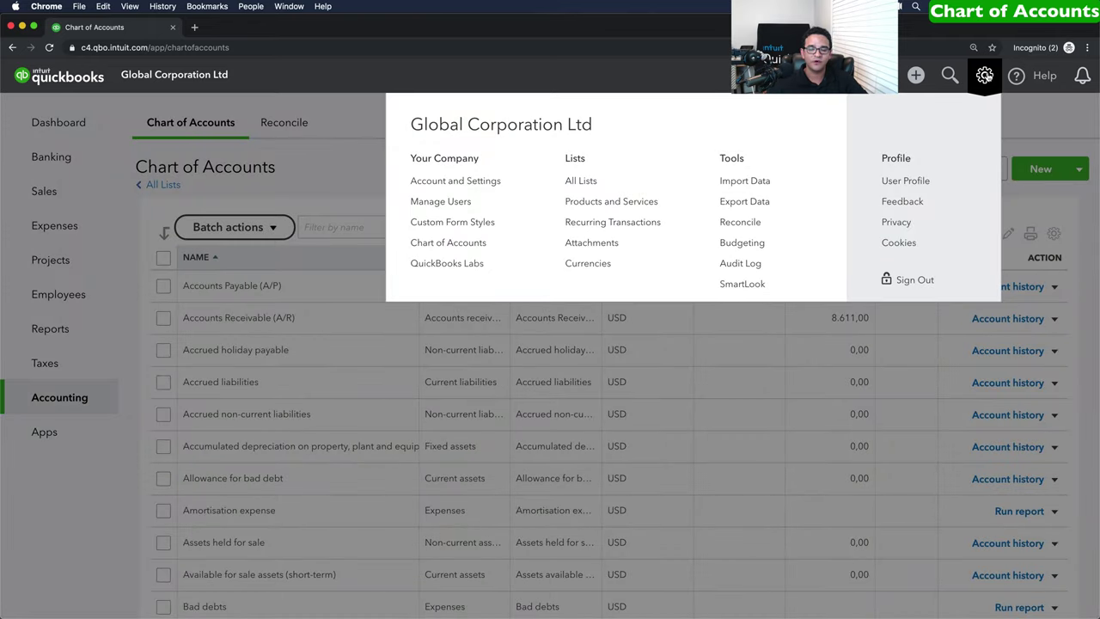
{"action": "left_click", "coordinate": [450, 244]}
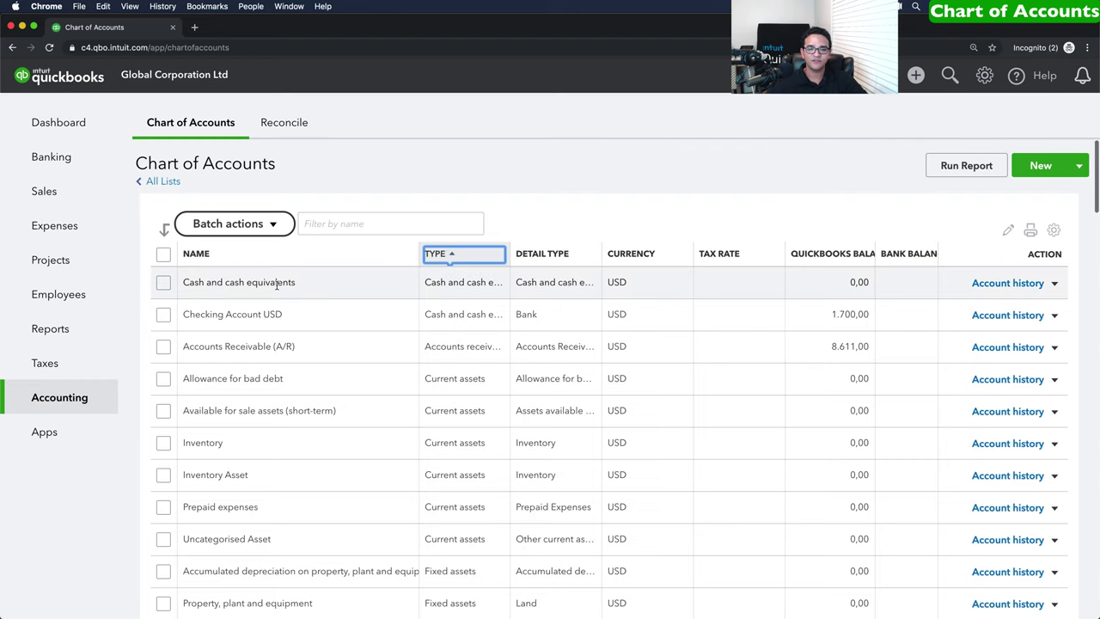
{"action": "scroll", "coordinate": [278, 285], "scroll_direction": "down", "scroll_amount": 1}
{"action": "scroll", "coordinate": [278, 285], "scroll_direction": "down", "scroll_amount": 1}
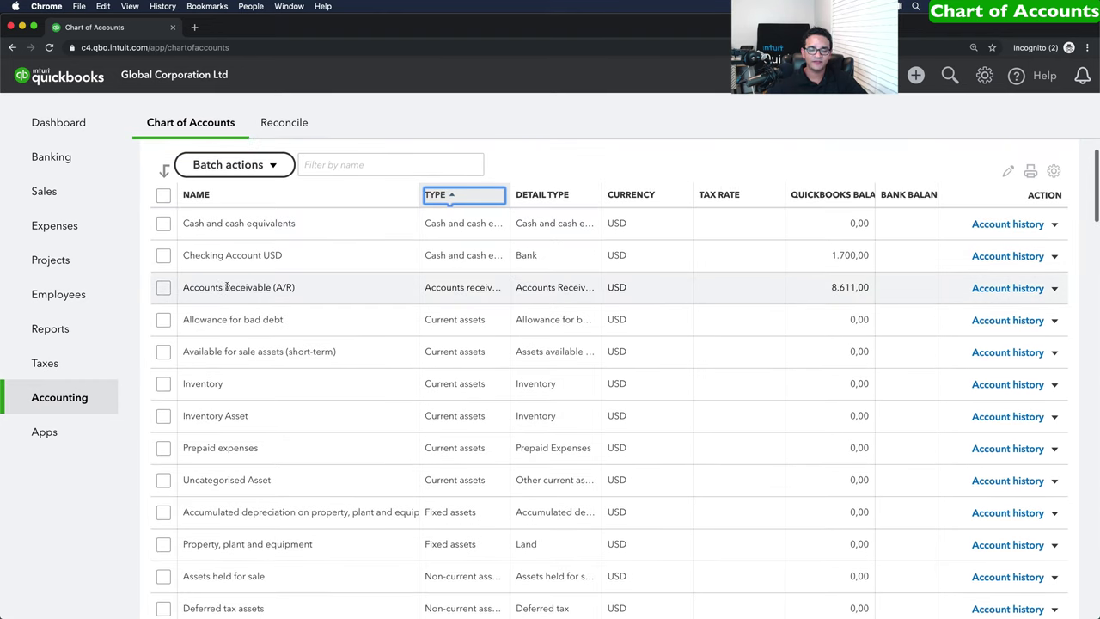
{"action": "scroll", "coordinate": [360, 294], "scroll_direction": "down", "scroll_amount": 1}
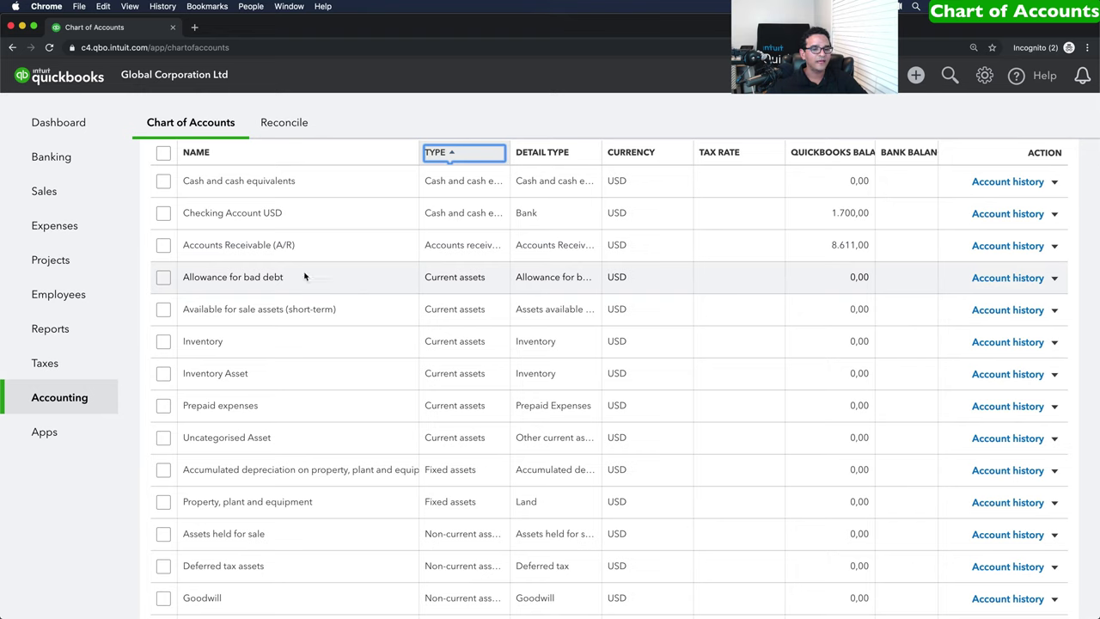
{"action": "scroll", "coordinate": [323, 412], "scroll_direction": "down", "scroll_amount": 5}
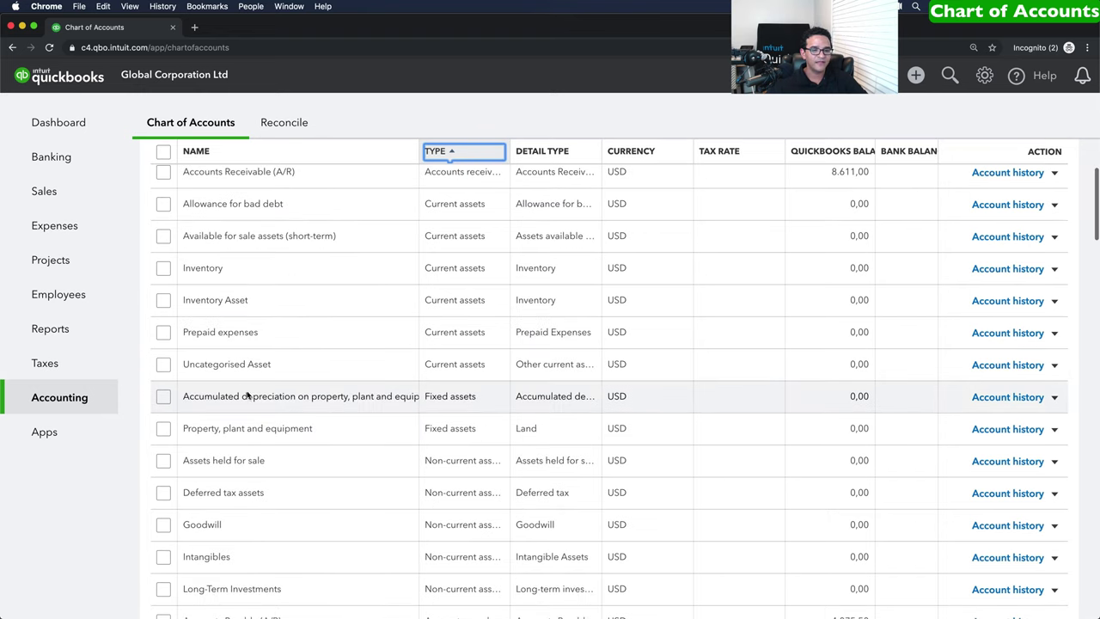
{"action": "scroll", "coordinate": [271, 399], "scroll_direction": "down", "scroll_amount": 2}
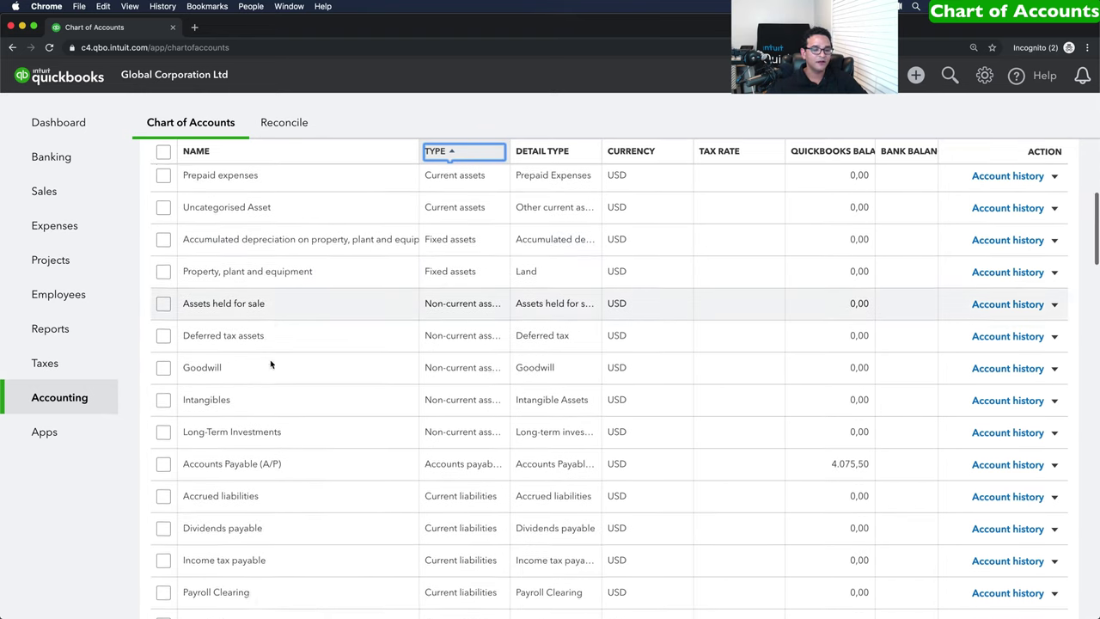
{"action": "scroll", "coordinate": [258, 305], "scroll_direction": "down", "scroll_amount": 3}
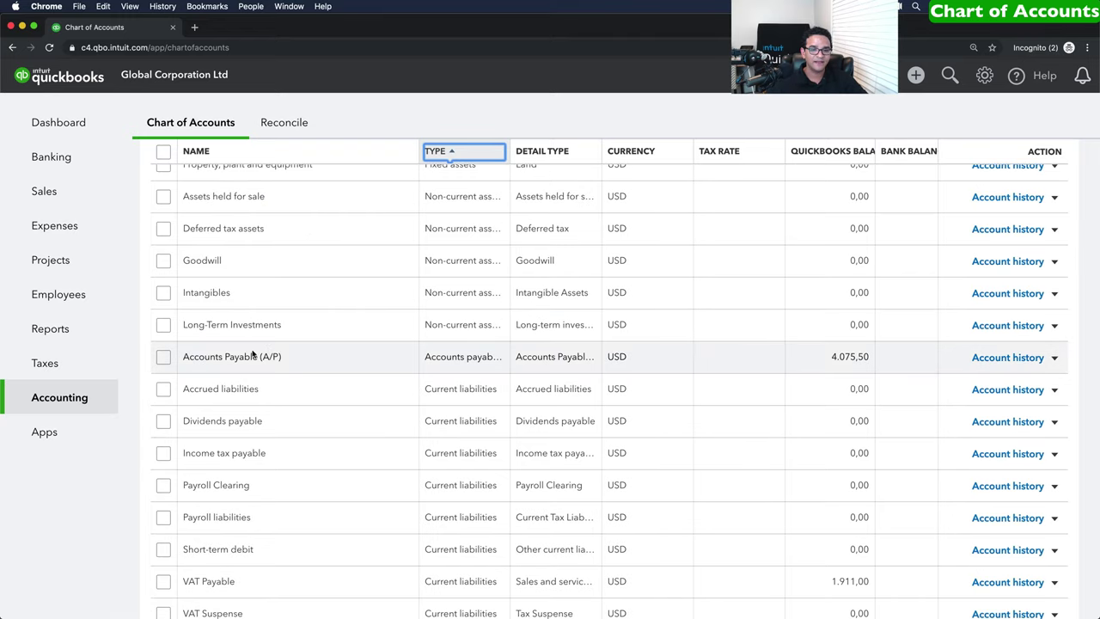
{"action": "scroll", "coordinate": [366, 360], "scroll_direction": "down", "scroll_amount": 2}
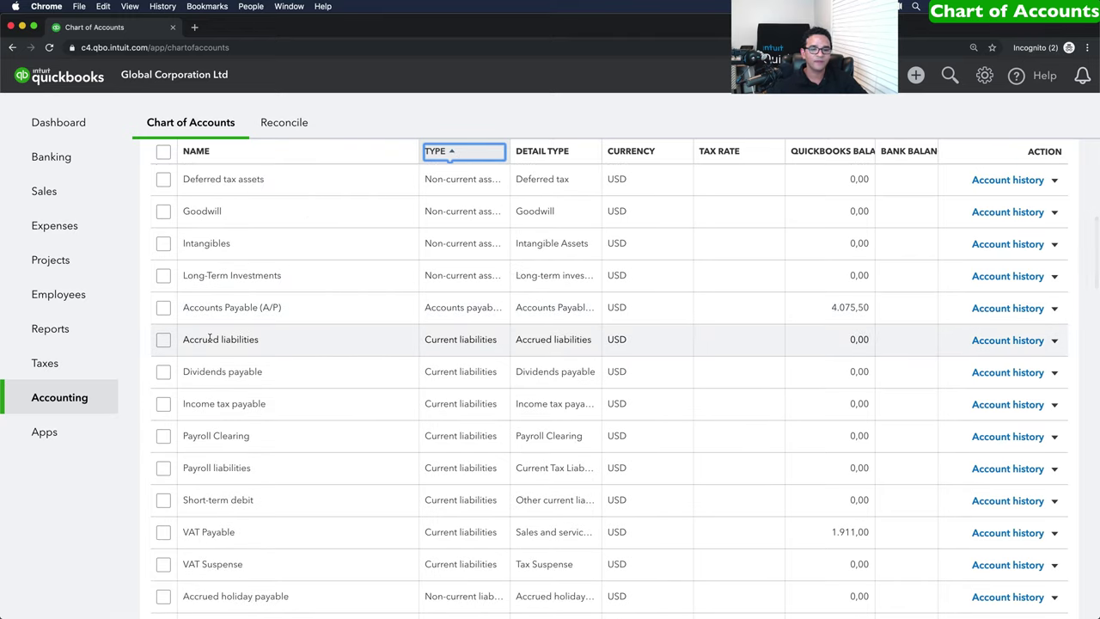
{"action": "scroll", "coordinate": [297, 370], "scroll_direction": "down", "scroll_amount": 1}
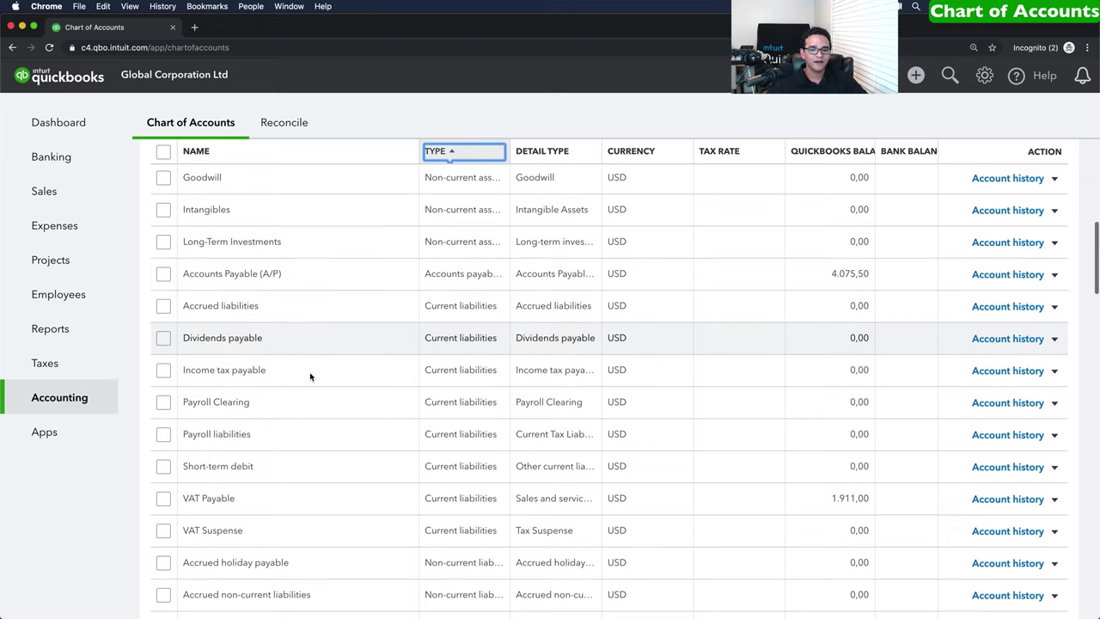
{"action": "scroll", "coordinate": [318, 382], "scroll_direction": "down", "scroll_amount": 3}
{"action": "scroll", "coordinate": [309, 378], "scroll_direction": "down", "scroll_amount": 3}
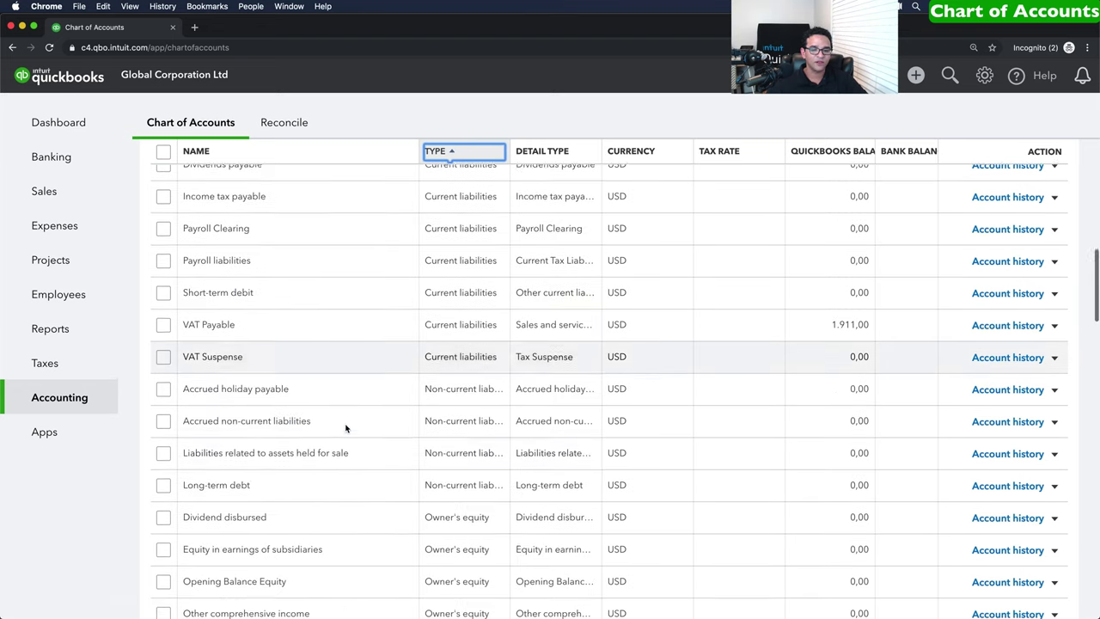
{"action": "scroll", "coordinate": [317, 402], "scroll_direction": "down", "scroll_amount": 1}
{"action": "scroll", "coordinate": [315, 405], "scroll_direction": "down", "scroll_amount": 1}
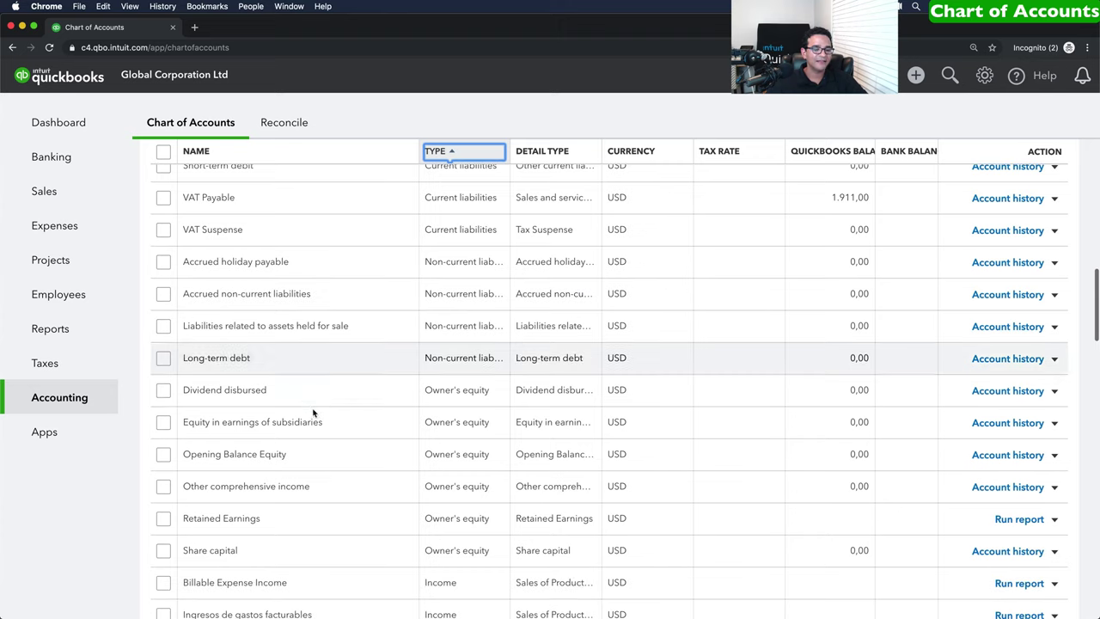
{"action": "scroll", "coordinate": [320, 509], "scroll_direction": "down", "scroll_amount": 3}
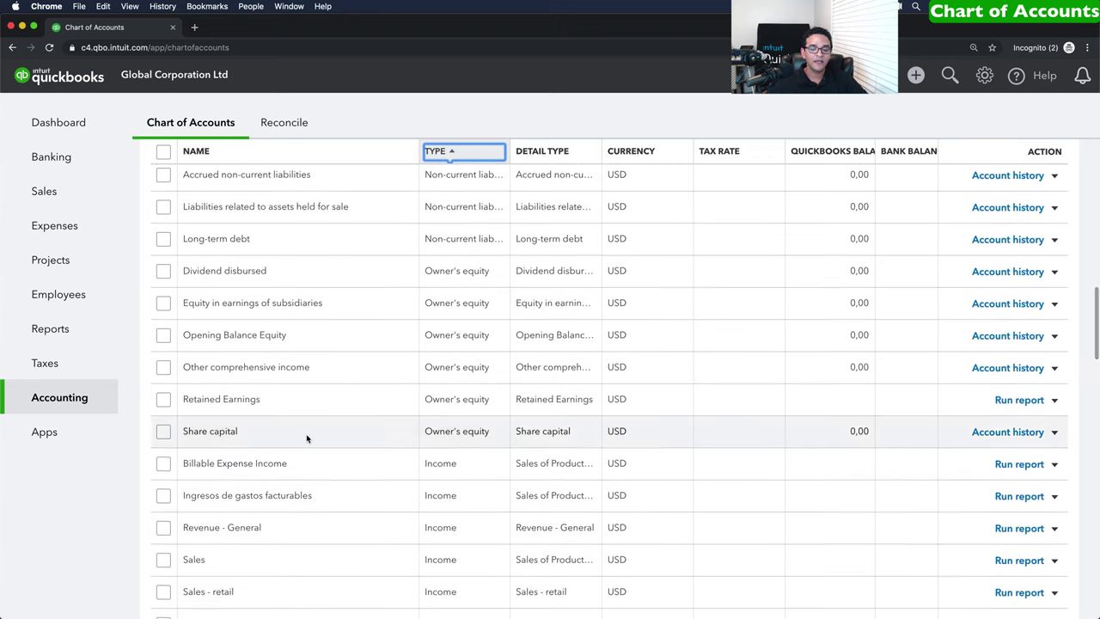
{"action": "scroll", "coordinate": [296, 412], "scroll_direction": "down", "scroll_amount": 1}
{"action": "scroll", "coordinate": [290, 478], "scroll_direction": "down", "scroll_amount": 3}
{"action": "scroll", "coordinate": [289, 478], "scroll_direction": "down", "scroll_amount": 2}
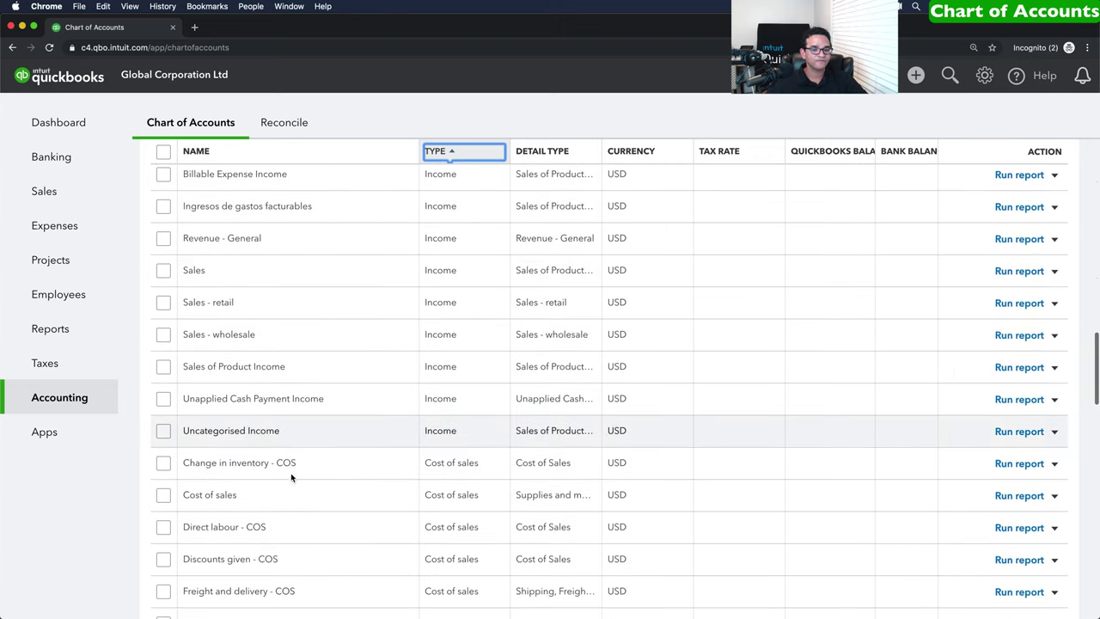
{"action": "scroll", "coordinate": [283, 481], "scroll_direction": "down", "scroll_amount": 2}
{"action": "scroll", "coordinate": [290, 431], "scroll_direction": "down", "scroll_amount": 4}
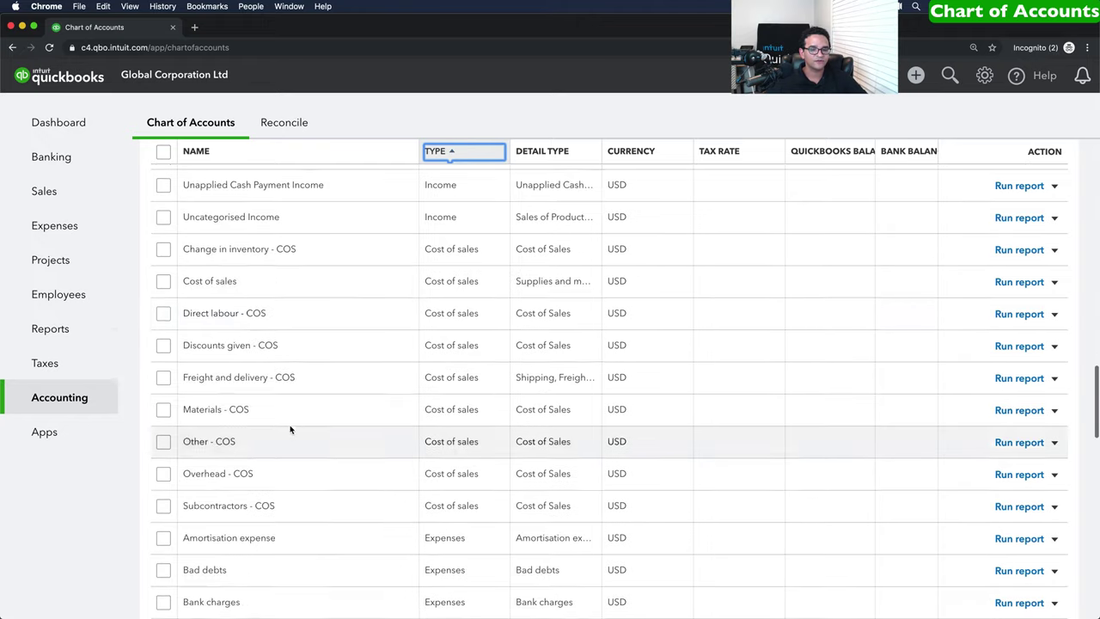
{"action": "scroll", "coordinate": [308, 428], "scroll_direction": "down", "scroll_amount": 2}
{"action": "scroll", "coordinate": [310, 430], "scroll_direction": "down", "scroll_amount": 16}
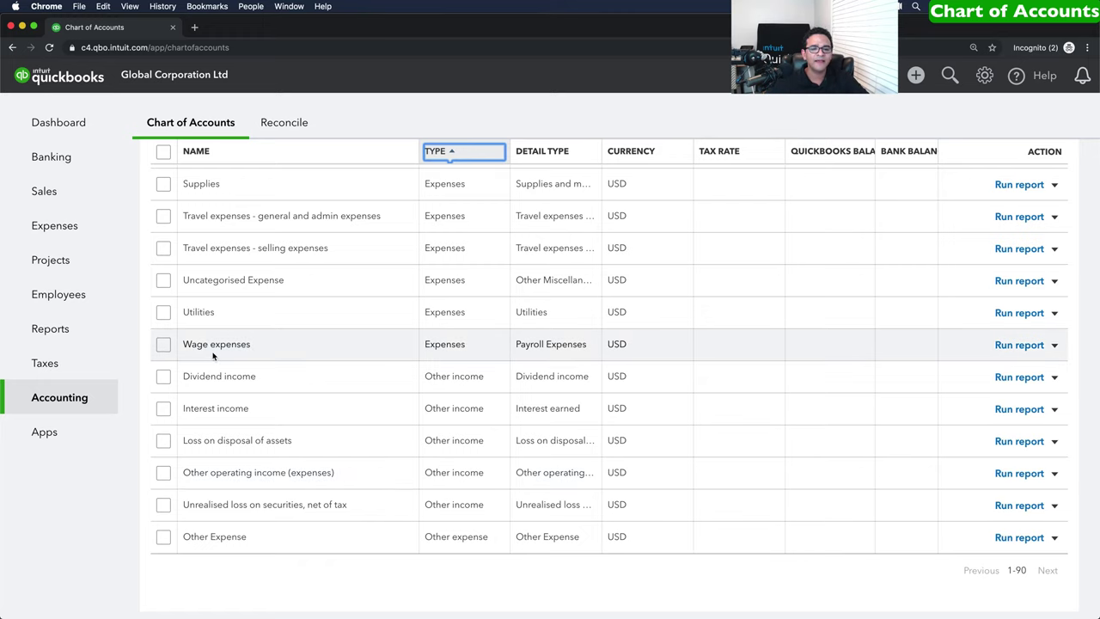
{"action": "scroll", "coordinate": [197, 327], "scroll_direction": "up", "scroll_amount": 5}
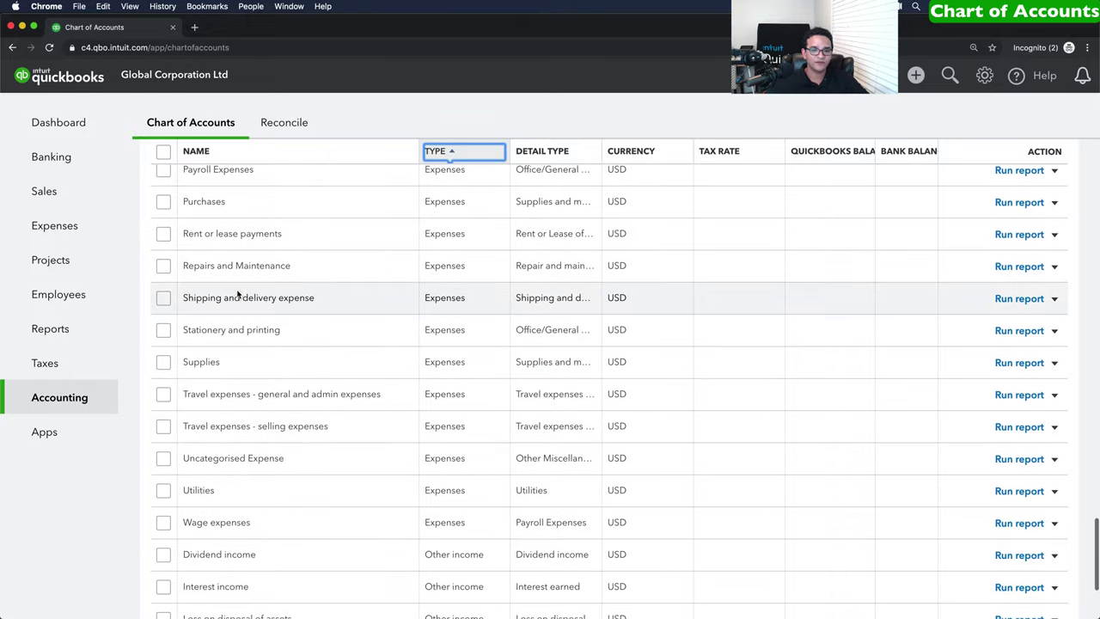
Inactivate the Shipping and delivery expense account from its row dropdown and confirm with Yes.
{"action": "left_click_drag", "start_coordinate": [183, 297], "coordinate": [316, 301]}
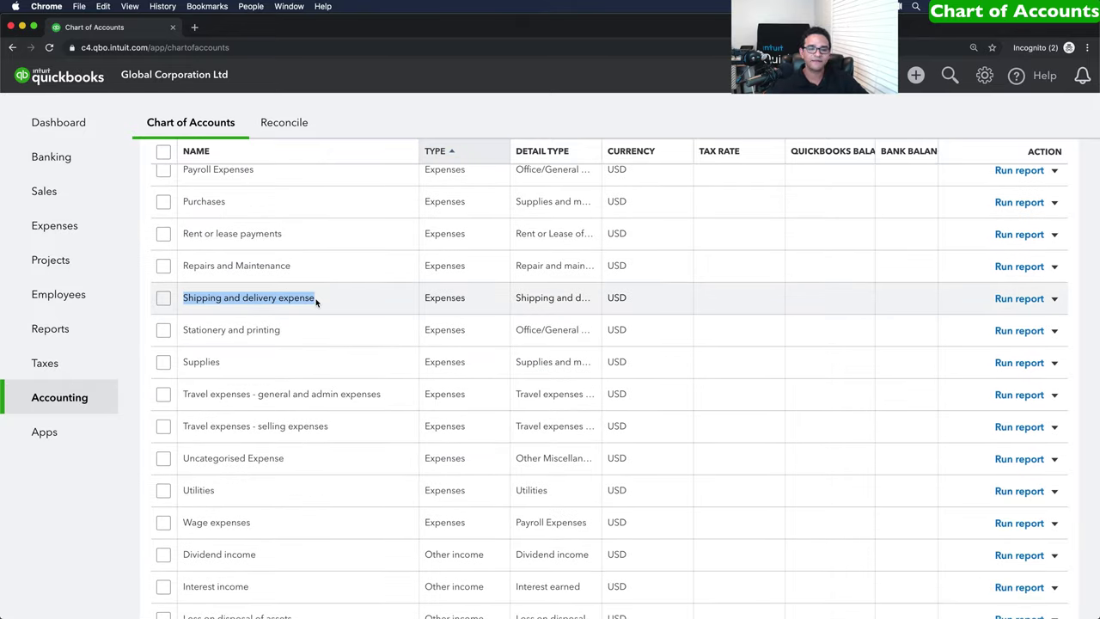
{"action": "left_click", "coordinate": [1055, 298]}
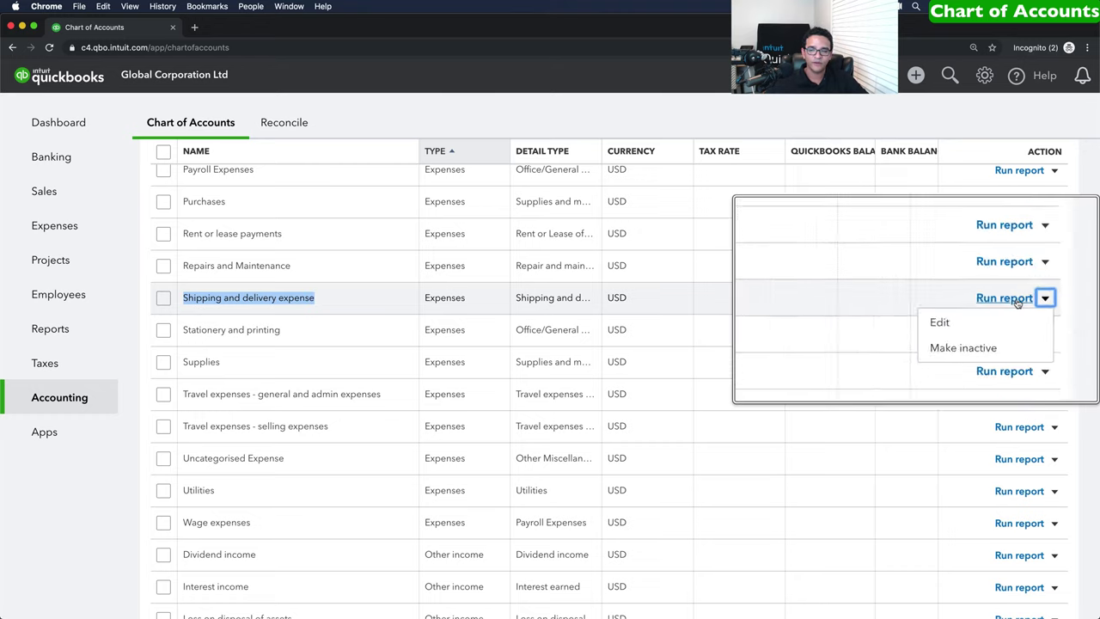
{"action": "left_click", "coordinate": [995, 344]}
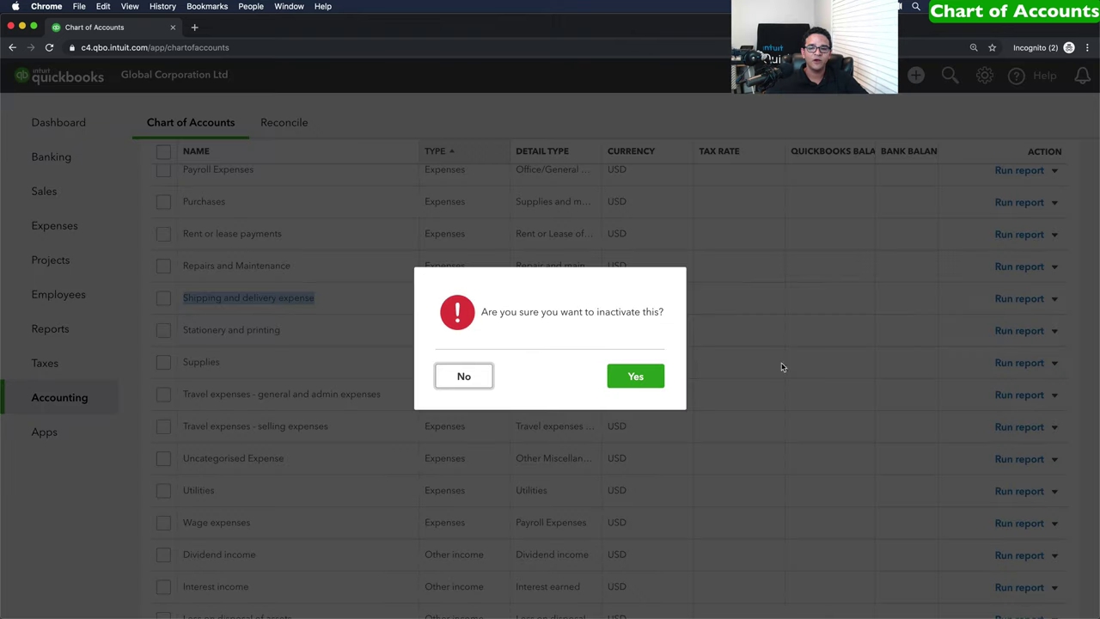
{"action": "left_click", "coordinate": [637, 377]}
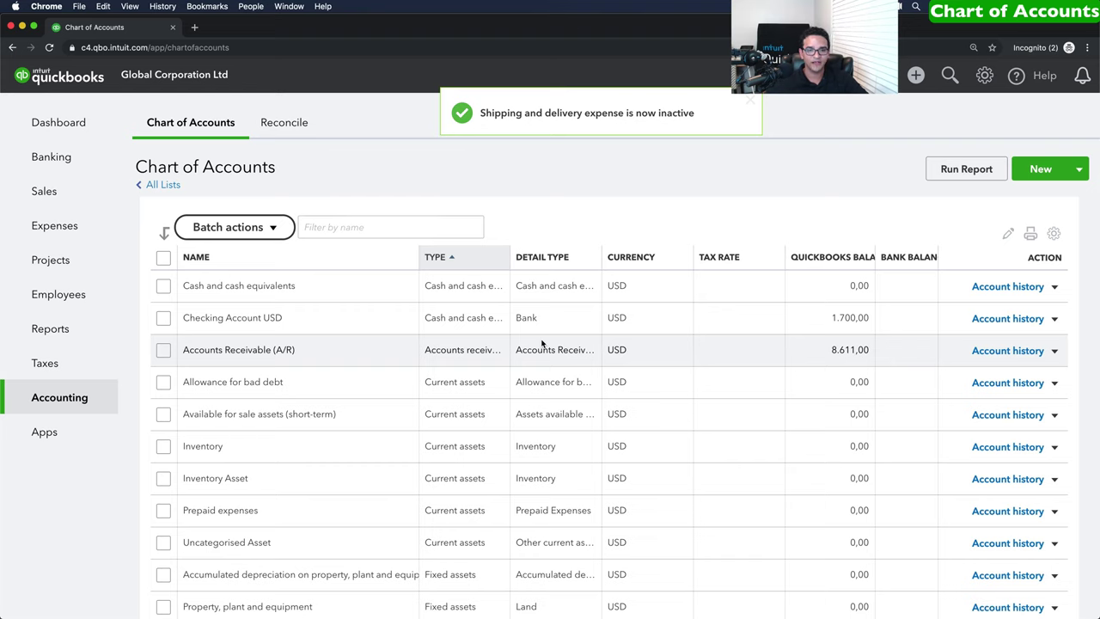
Edit the Inventory Asset account, change its name to Stock Asset, and save it.
{"action": "scroll", "coordinate": [619, 373], "scroll_direction": "down", "scroll_amount": 1}
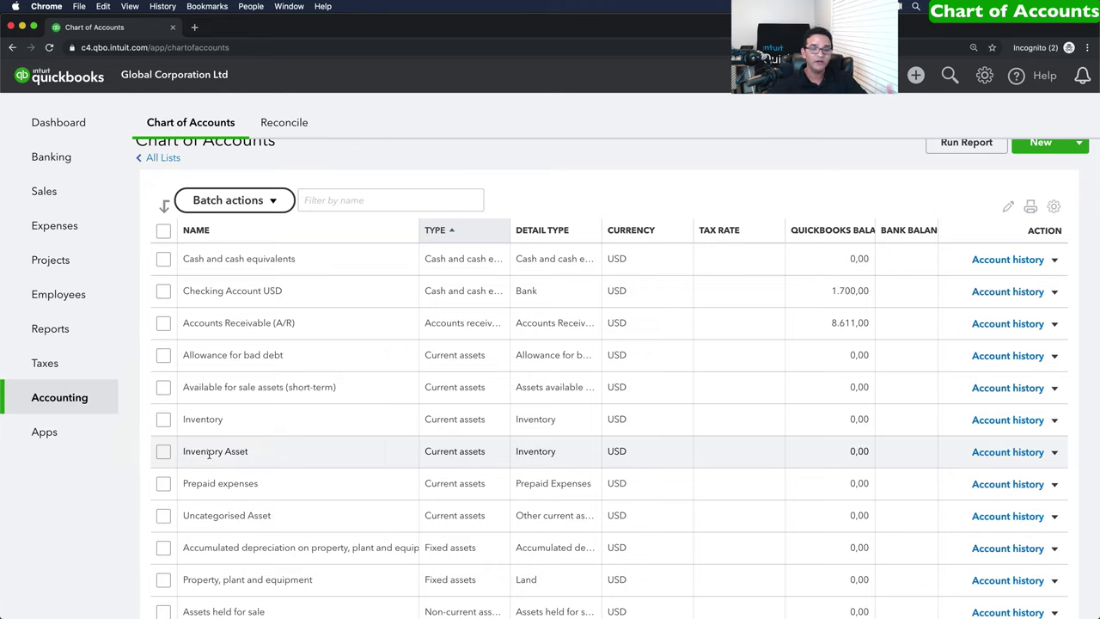
{"action": "left_click", "coordinate": [1054, 452]}
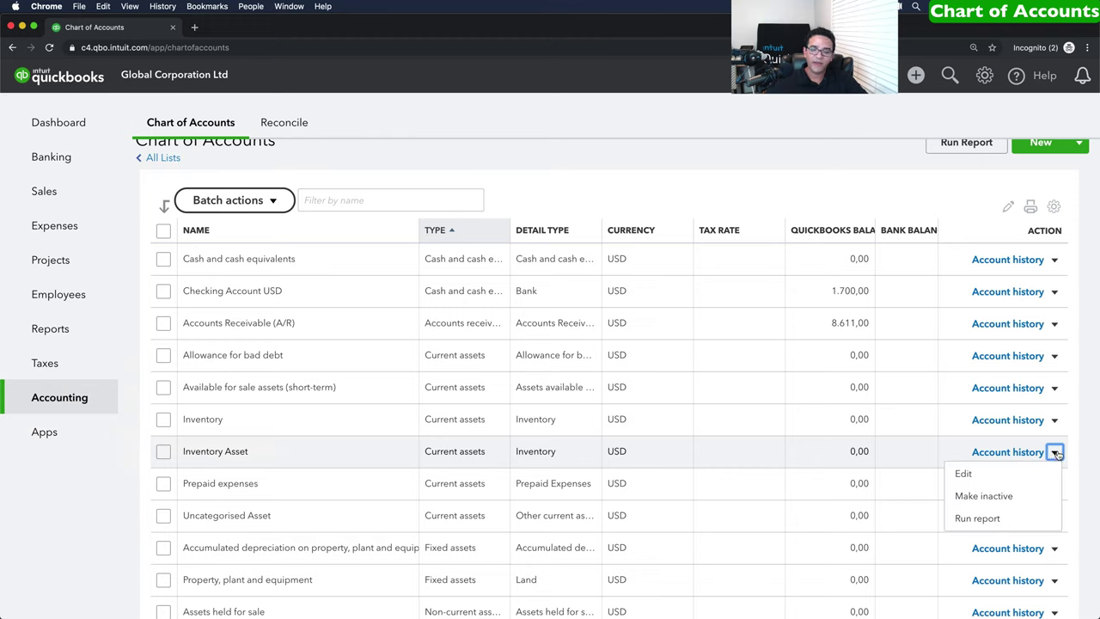
{"action": "left_click", "coordinate": [963, 473]}
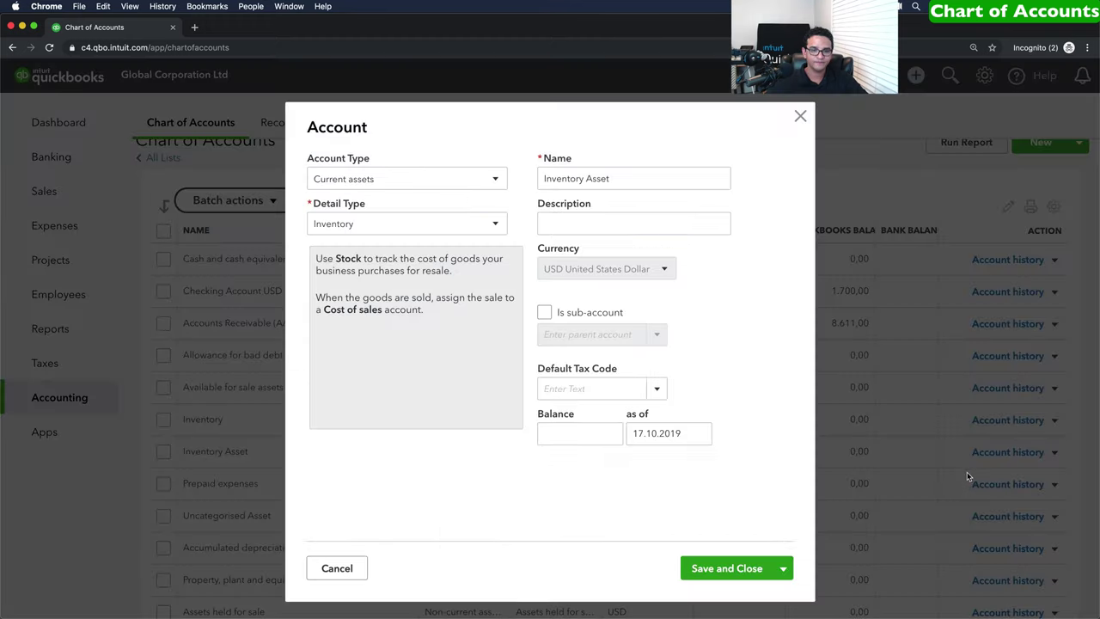
{"action": "left_click_drag", "start_coordinate": [616, 178], "coordinate": [532, 176]}
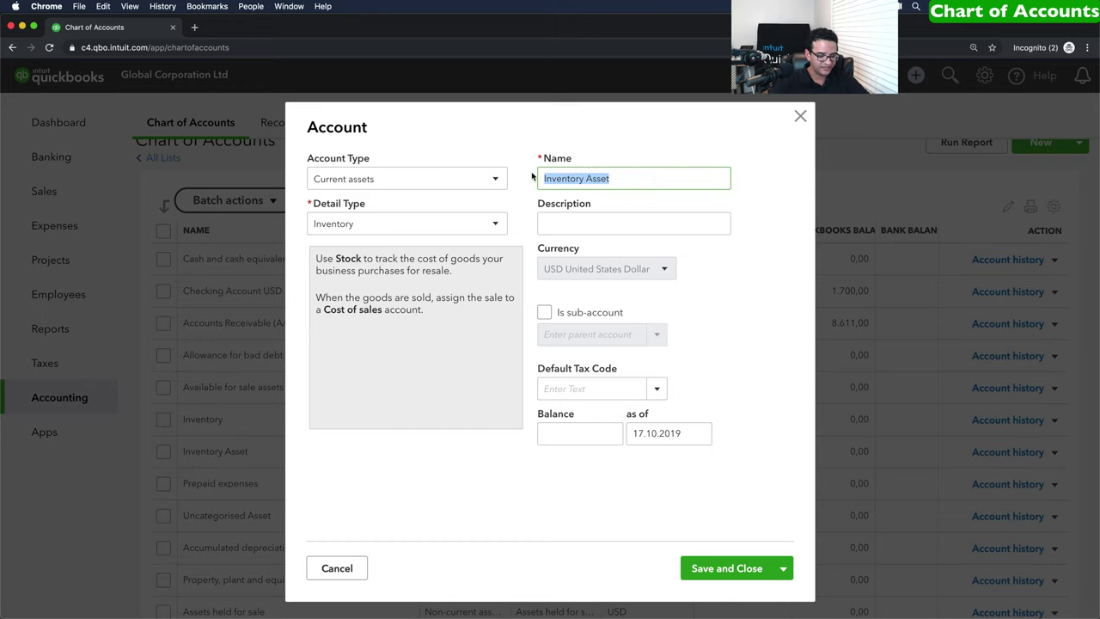
{"action": "type", "text": "Stock"}
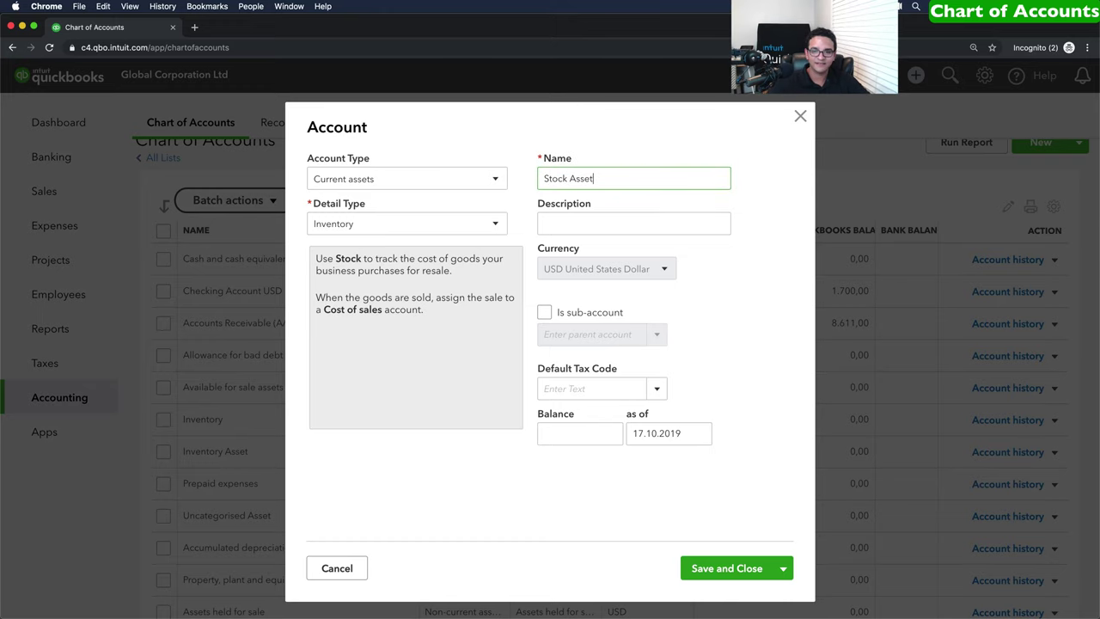
{"action": "left_click", "coordinate": [730, 568]}
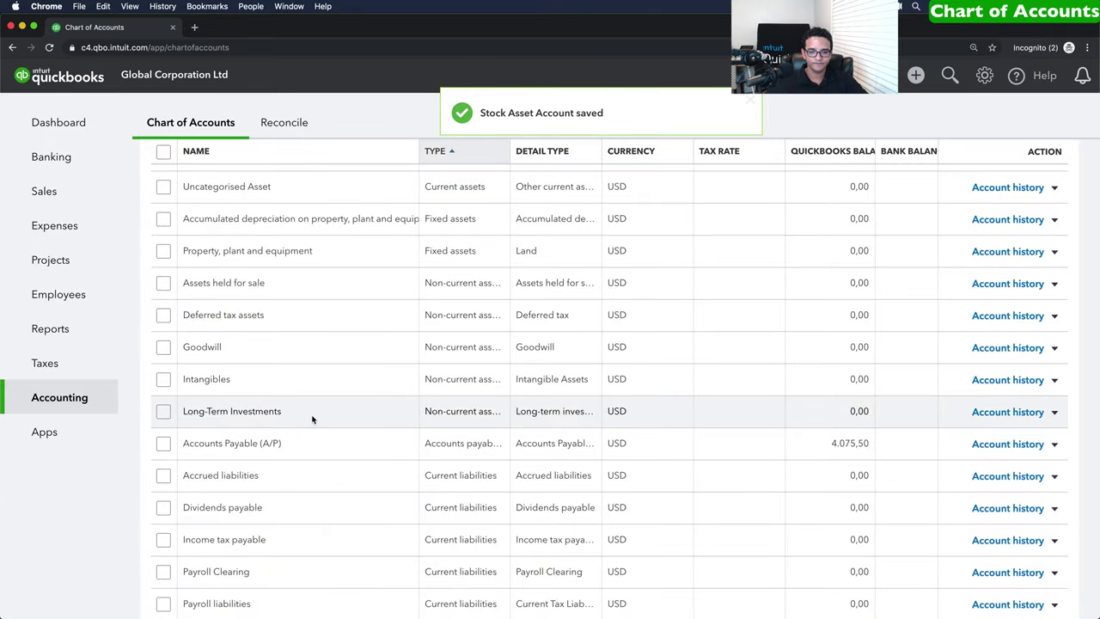
Scroll down the Chart of Accounts until the Travel expenses rows are visible.
{"action": "scroll", "coordinate": [318, 454], "scroll_direction": "down", "scroll_amount": 5}
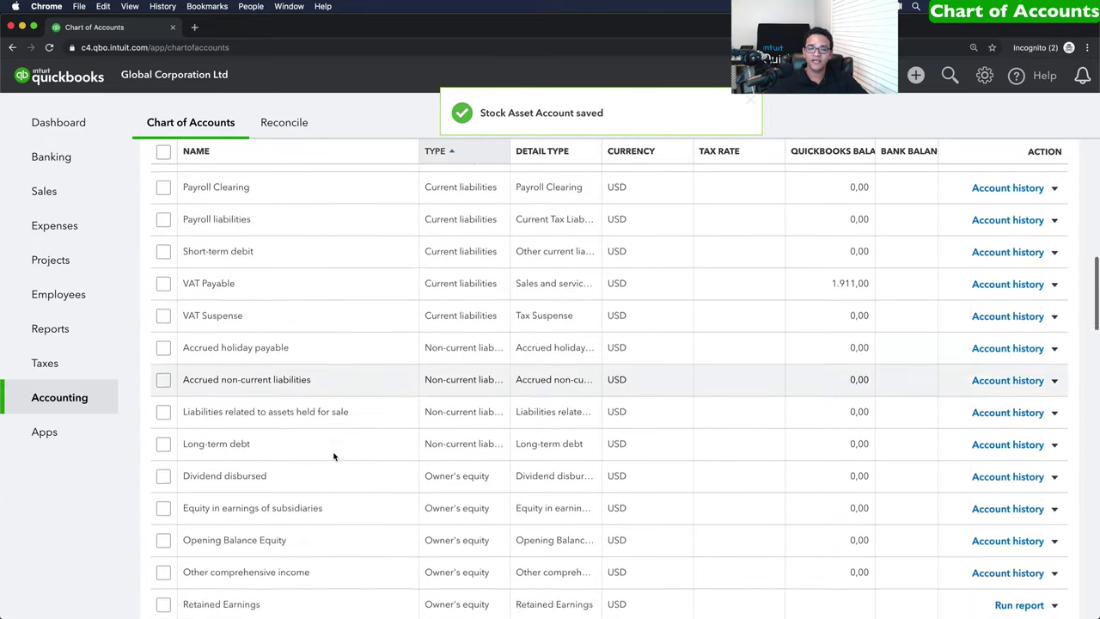
{"action": "scroll", "coordinate": [334, 456], "scroll_direction": "down", "scroll_amount": 10}
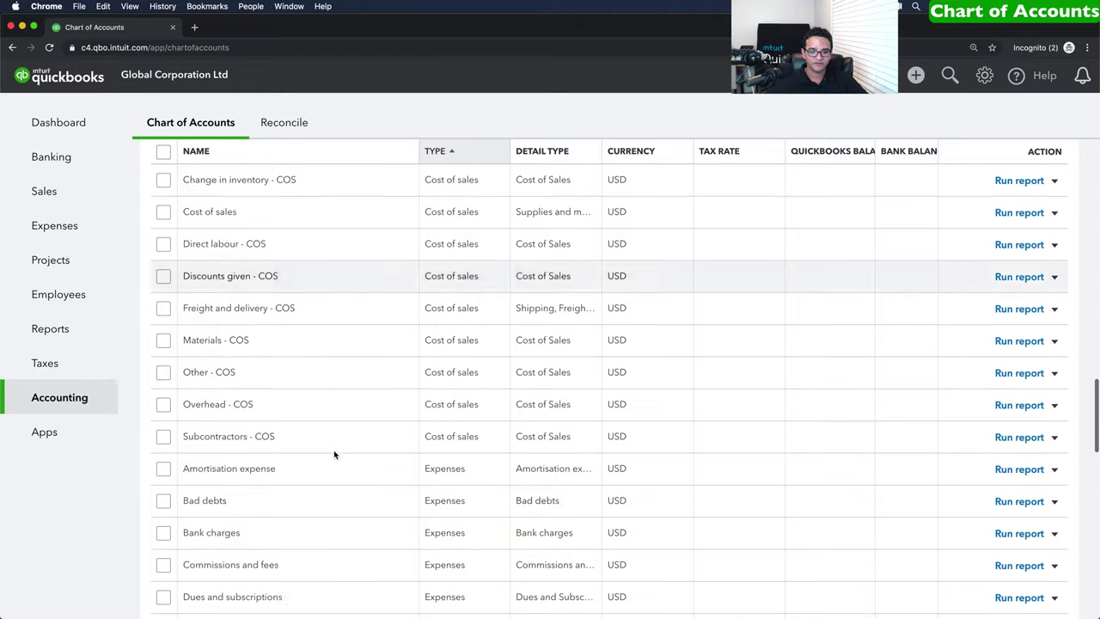
{"action": "scroll", "coordinate": [334, 454], "scroll_direction": "down", "scroll_amount": 9}
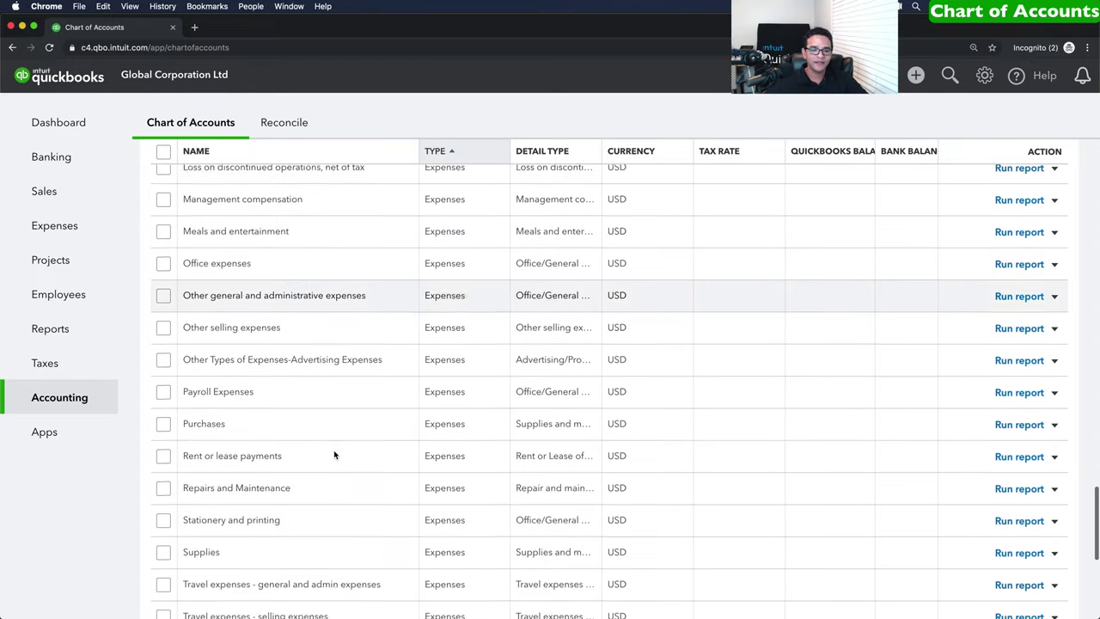
{"action": "scroll", "coordinate": [334, 455], "scroll_direction": "down", "scroll_amount": 3}
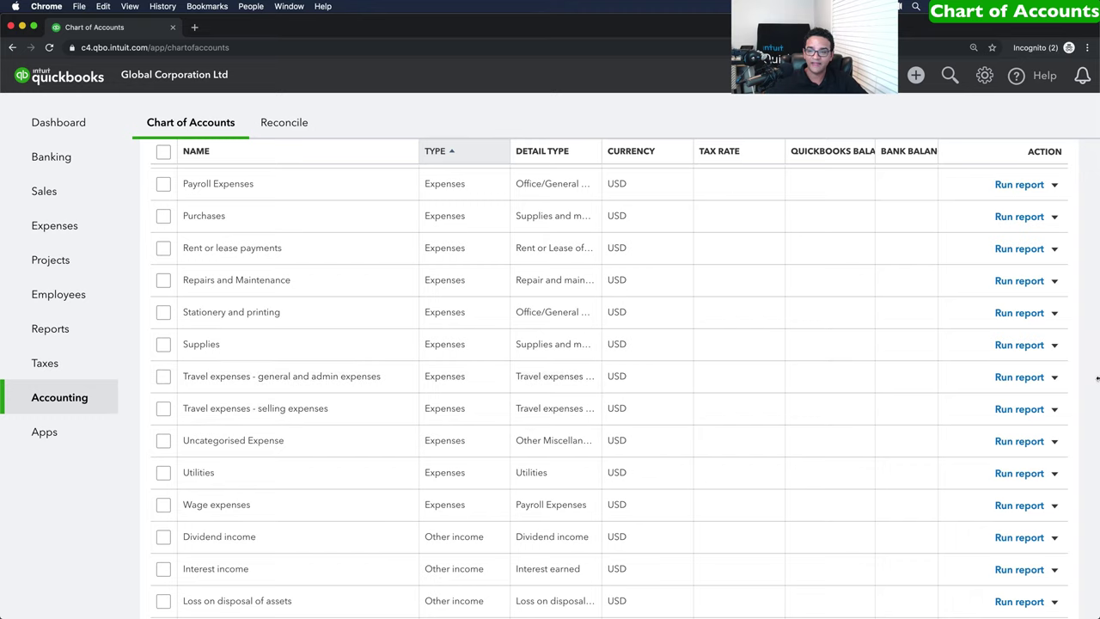
Edit the general and admin travel account, rename it Travel Expenses, and save.
{"action": "left_click", "coordinate": [1054, 377]}
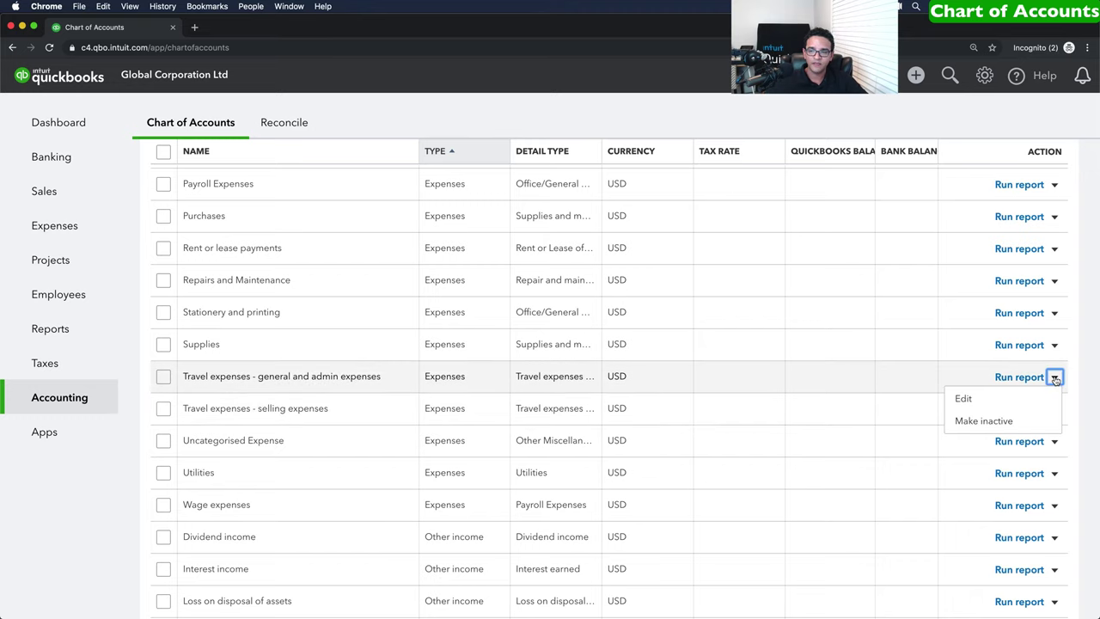
{"action": "left_click", "coordinate": [963, 399]}
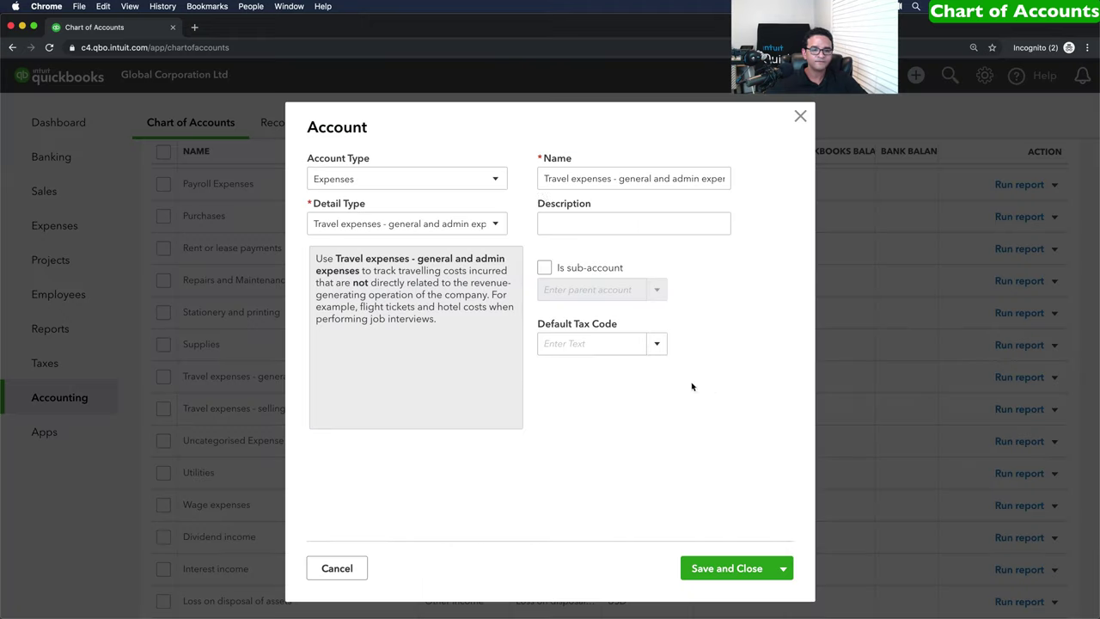
{"action": "left_click", "coordinate": [574, 182]}
{"action": "left_click_drag", "start_coordinate": [571, 178], "coordinate": [743, 192]}
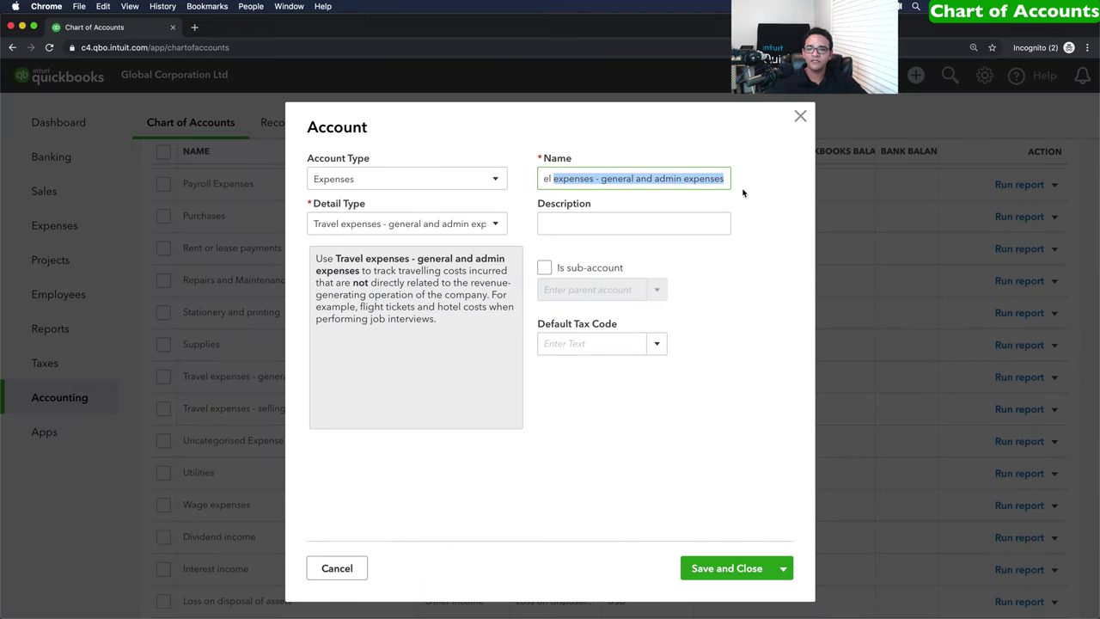
{"action": "type", "text": "Exp"}
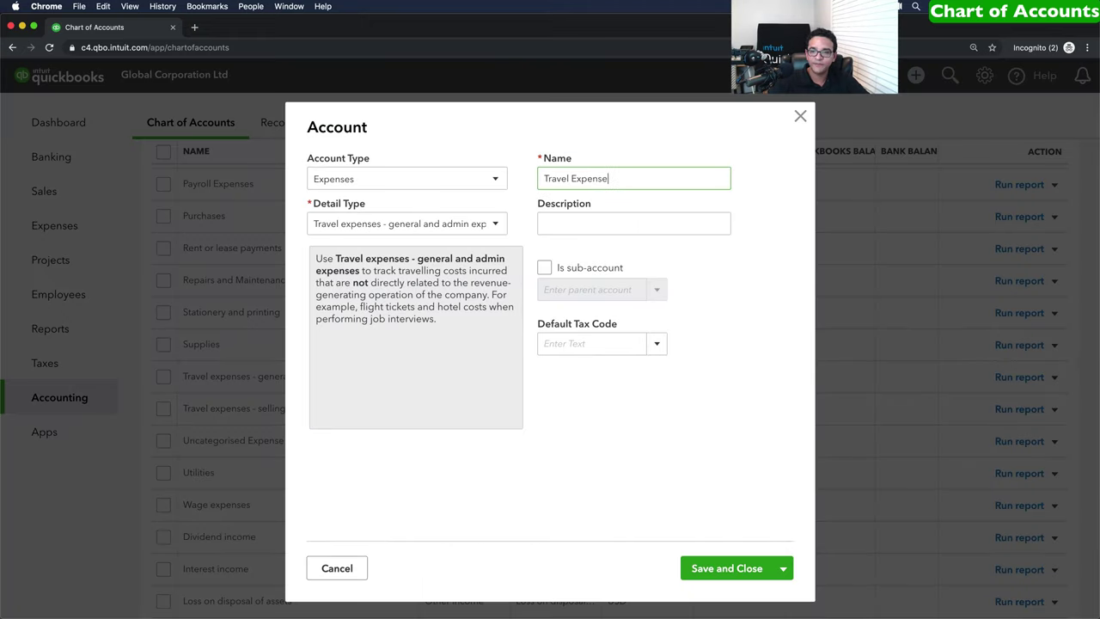
{"action": "left_click_drag", "start_coordinate": [647, 175], "coordinate": [518, 174]}
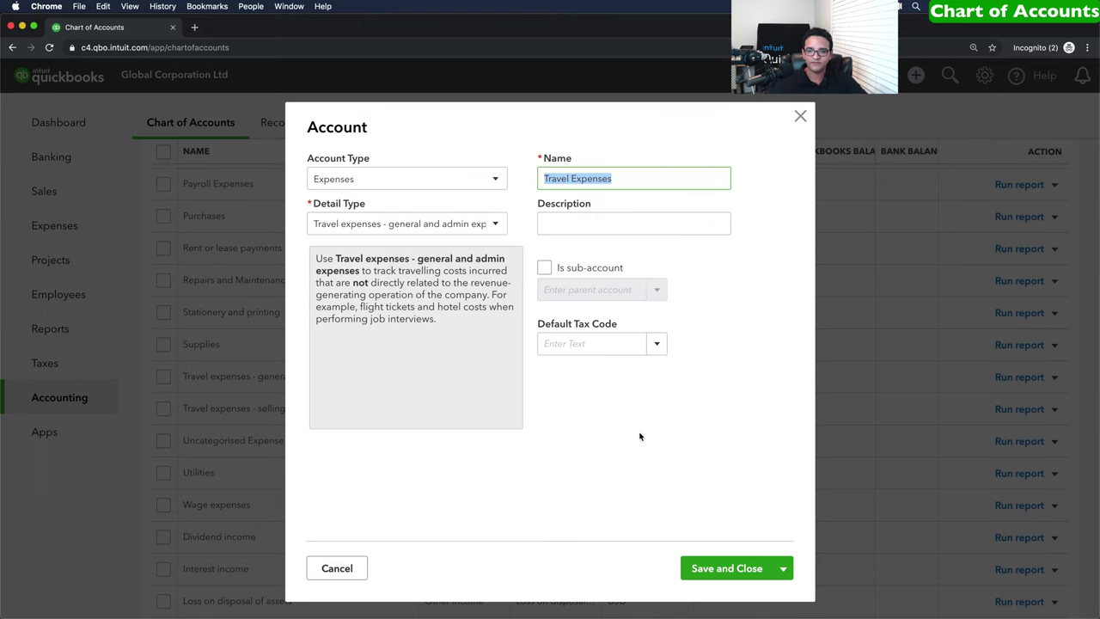
{"action": "left_click", "coordinate": [727, 565]}
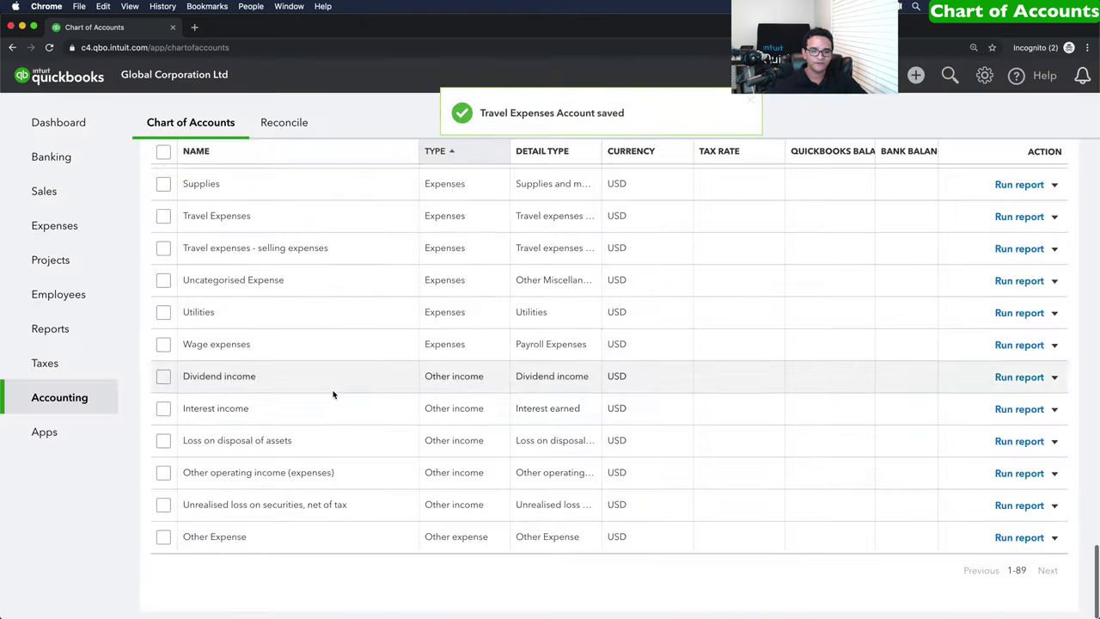
Locate the Travel expenses - selling expenses account in the list.
{"action": "scroll", "coordinate": [275, 385], "scroll_direction": "up", "scroll_amount": 2}
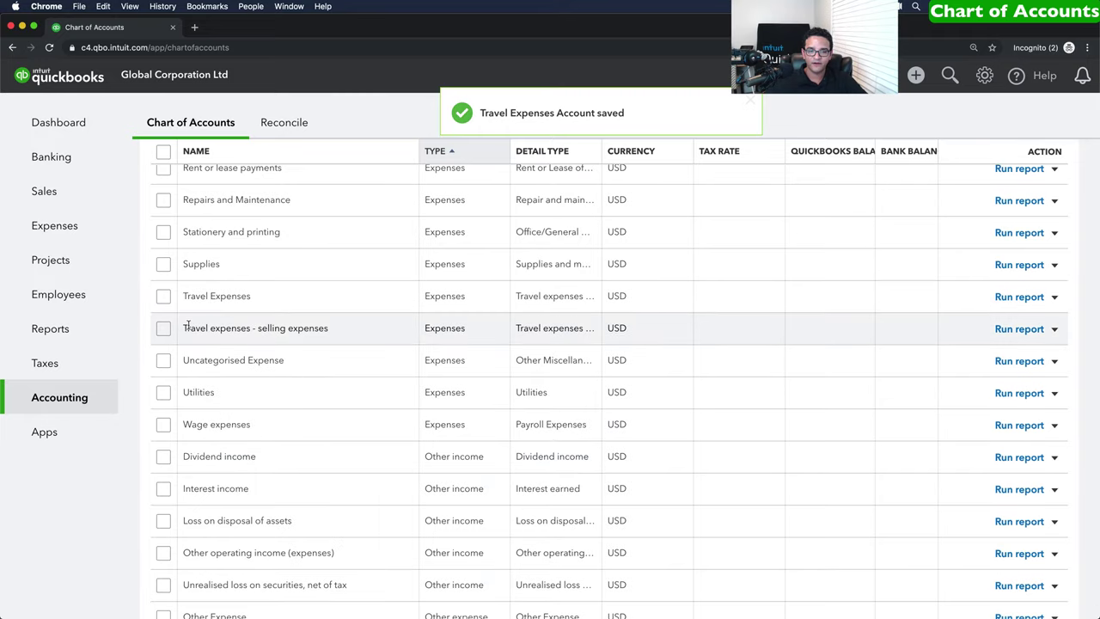
{"action": "left_click_drag", "start_coordinate": [183, 326], "coordinate": [330, 335]}
{"action": "left_click", "coordinate": [332, 336]}
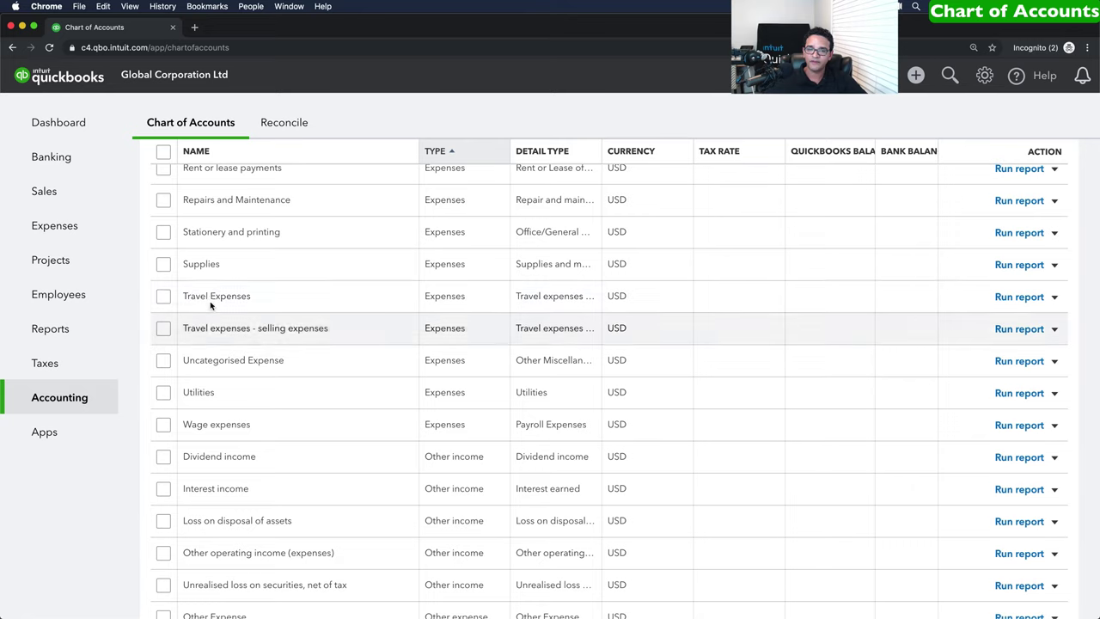
Edit the Travel expenses - selling expenses account and shorten its name to Travel Expenses.
{"action": "left_click", "coordinate": [1055, 330]}
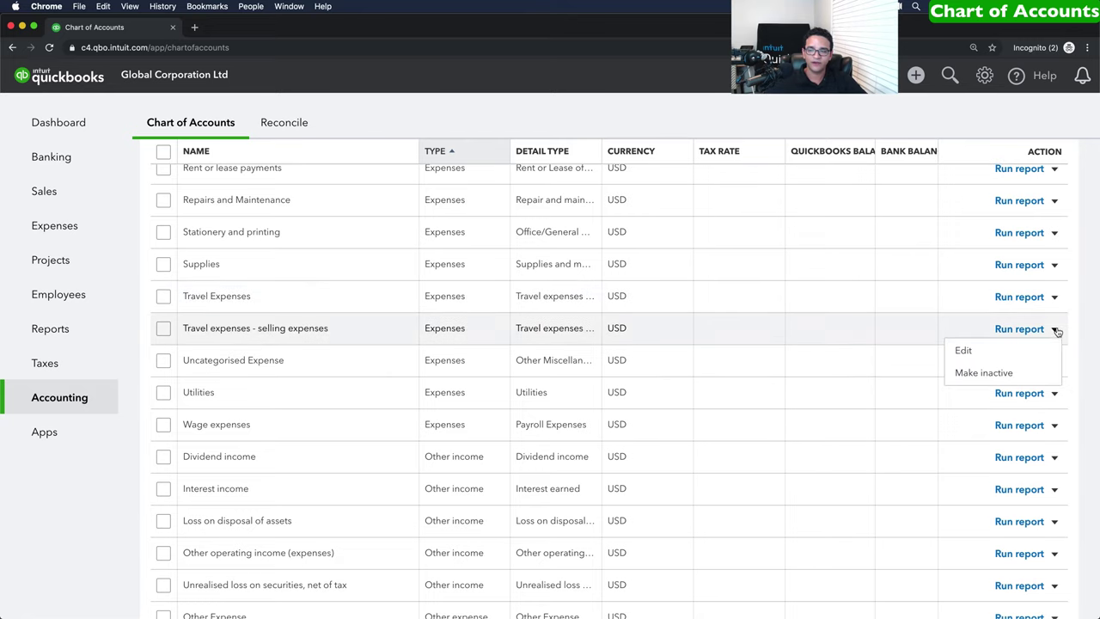
{"action": "left_click", "coordinate": [979, 353]}
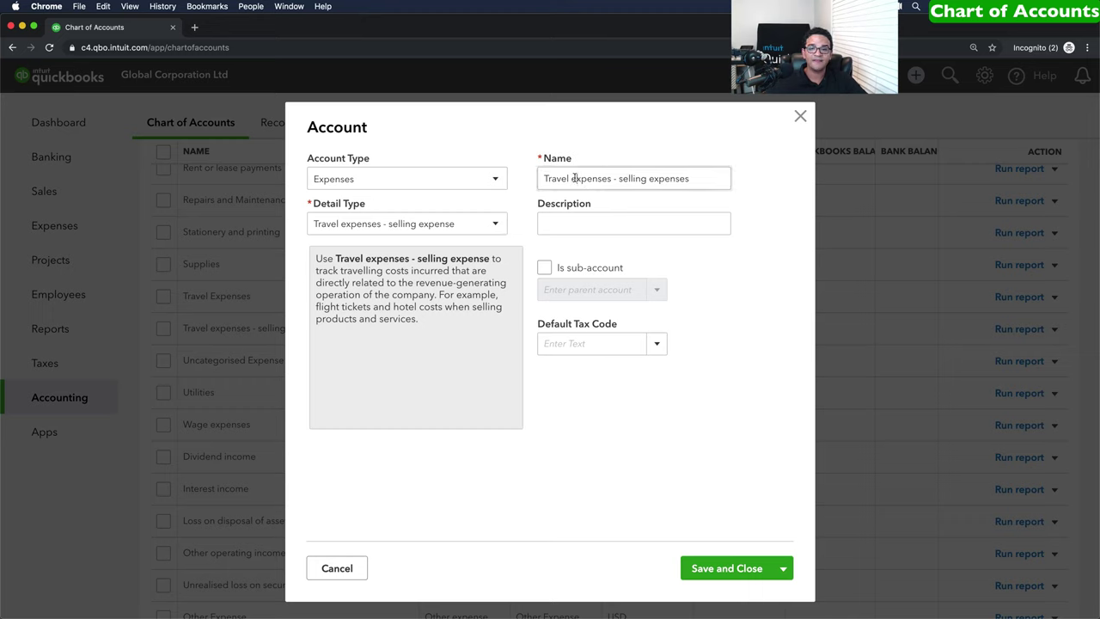
{"action": "left_click", "coordinate": [573, 178]}
{"action": "left_click", "coordinate": [573, 178]}
{"action": "key", "text": "Delete"}
{"action": "type", "text": "E"}
{"action": "key", "text": "shift+End"}
{"action": "key", "text": "Delete"}
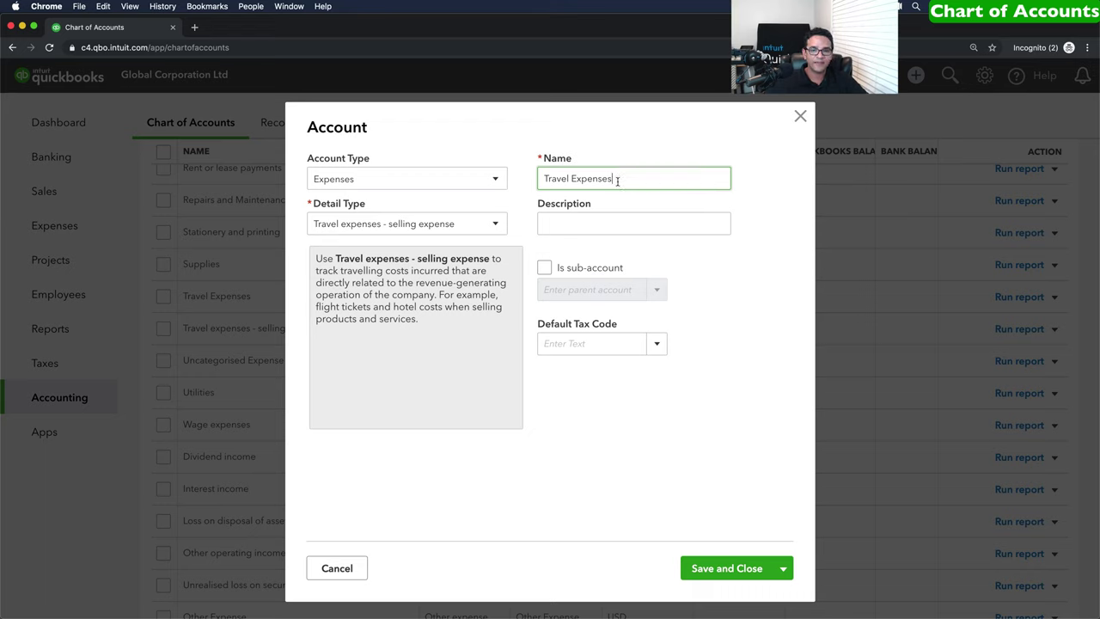
{"action": "left_click_drag", "start_coordinate": [619, 178], "coordinate": [526, 179]}
Keep type Expenses with the selling detail type, save, and confirm the detail-type change and merge.
{"action": "left_click", "coordinate": [346, 182]}
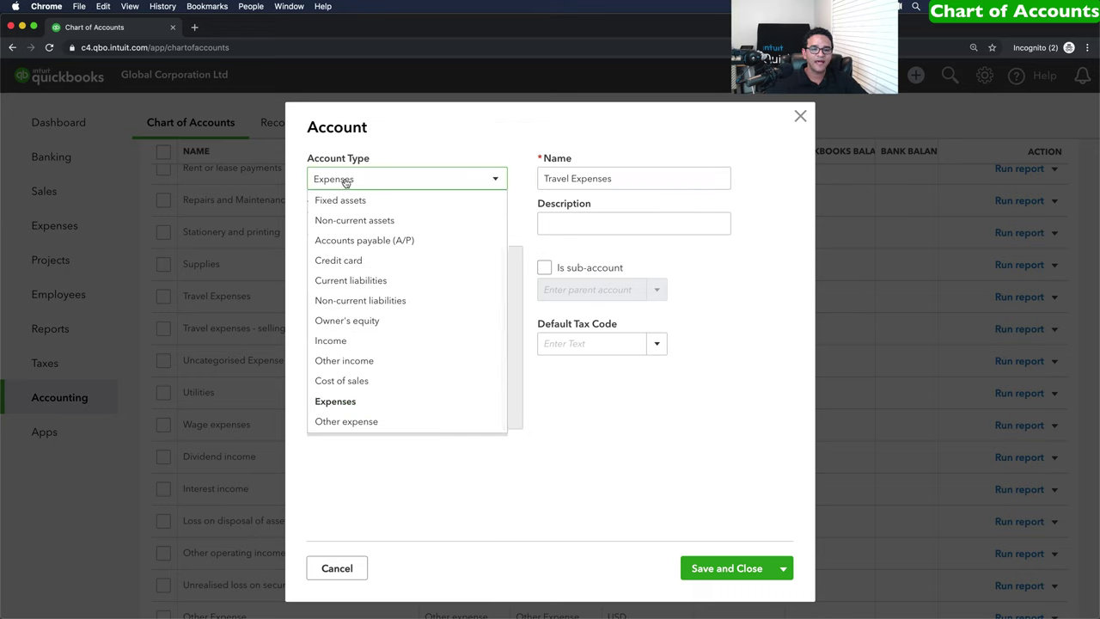
{"action": "left_click", "coordinate": [344, 179]}
{"action": "left_click", "coordinate": [354, 223]}
{"action": "left_click", "coordinate": [356, 224]}
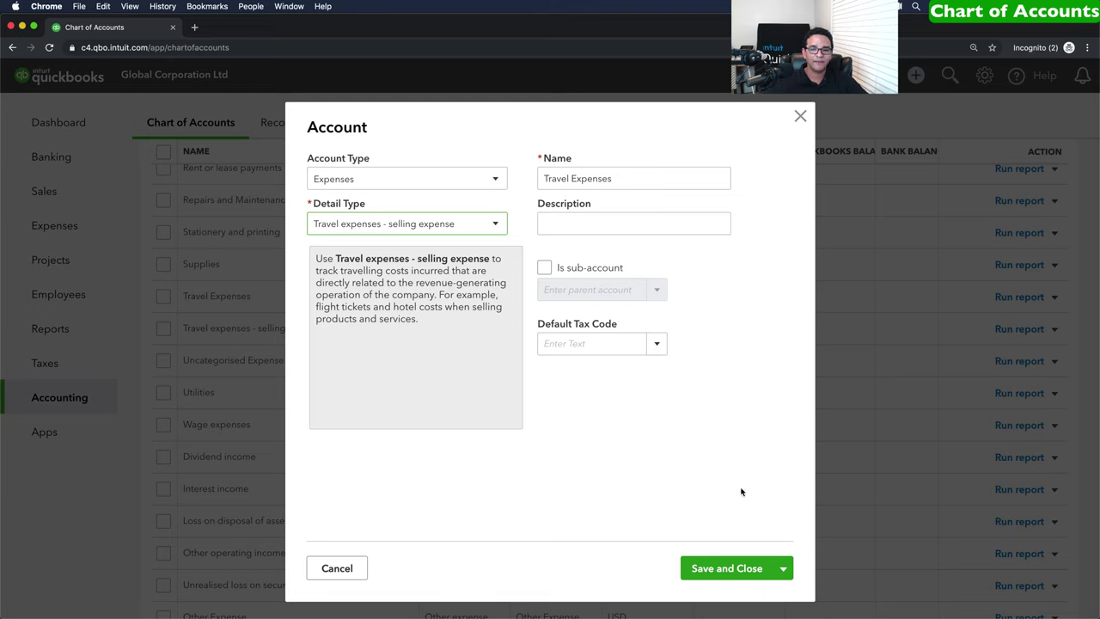
{"action": "left_click", "coordinate": [726, 569]}
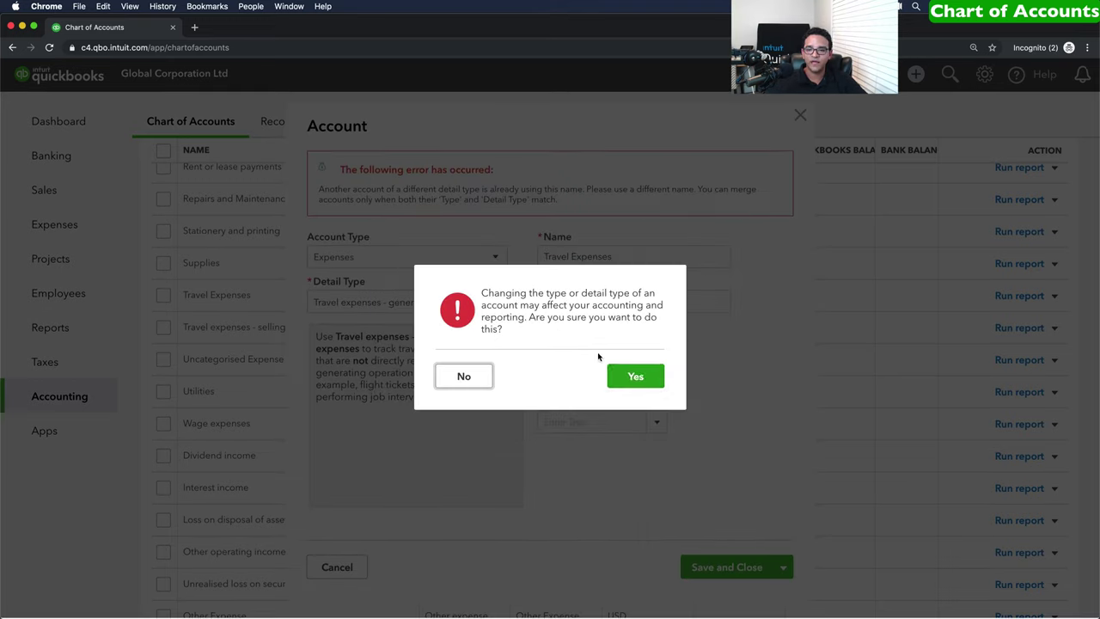
{"action": "left_click", "coordinate": [636, 379]}
{"action": "left_click", "coordinate": [636, 382]}
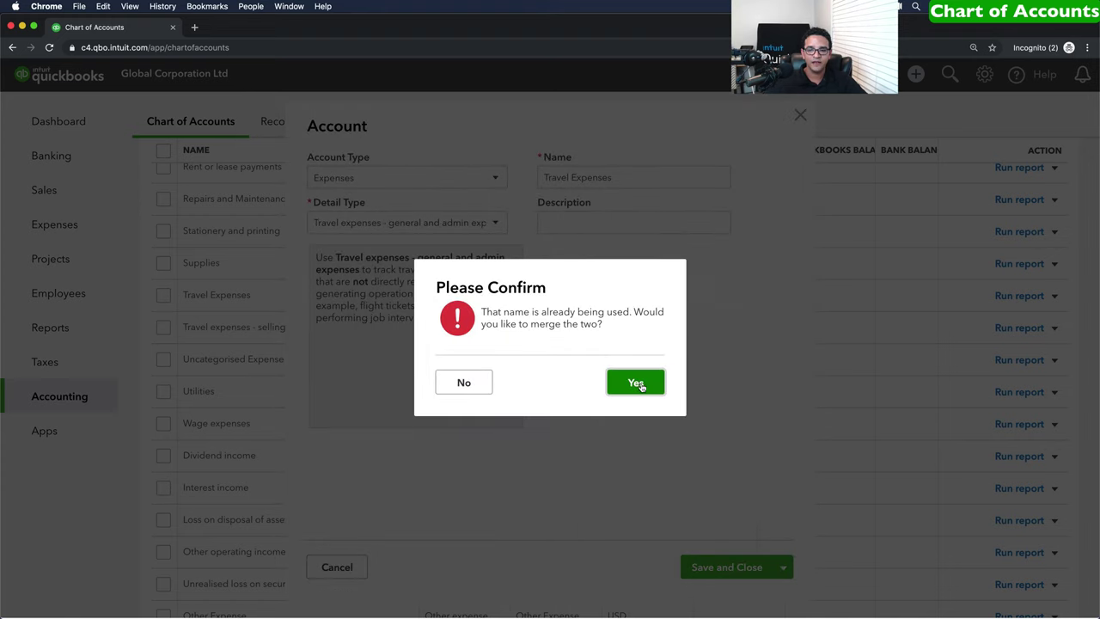
{"action": "left_click", "coordinate": [636, 378]}
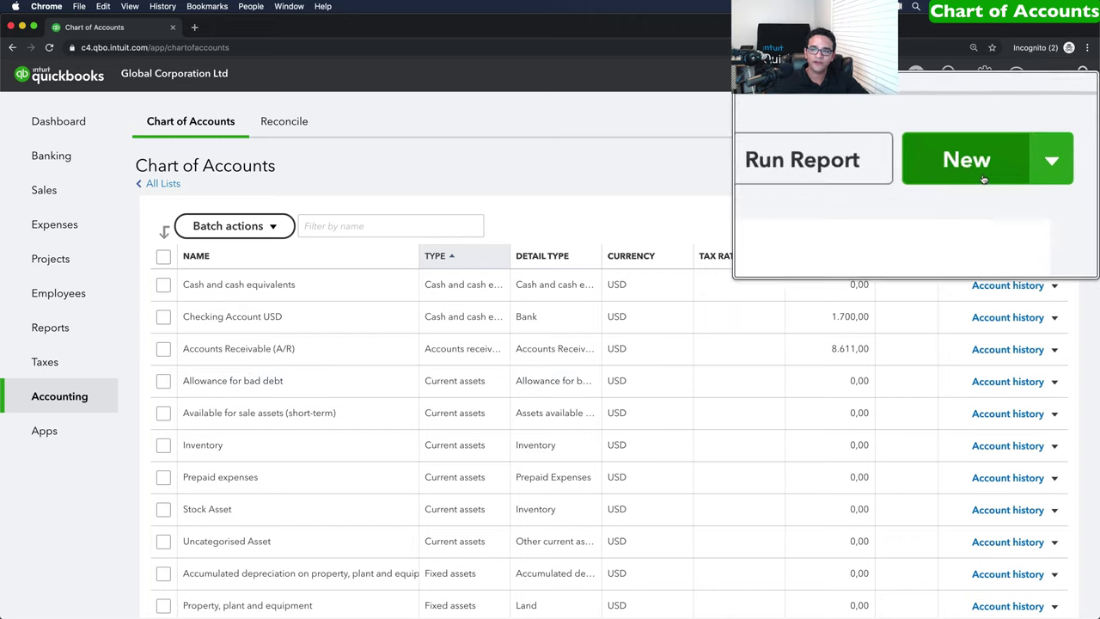
Start a new Expenses account with detail type Other Miscellaneous Service Cost.
{"action": "left_click", "coordinate": [1041, 169]}
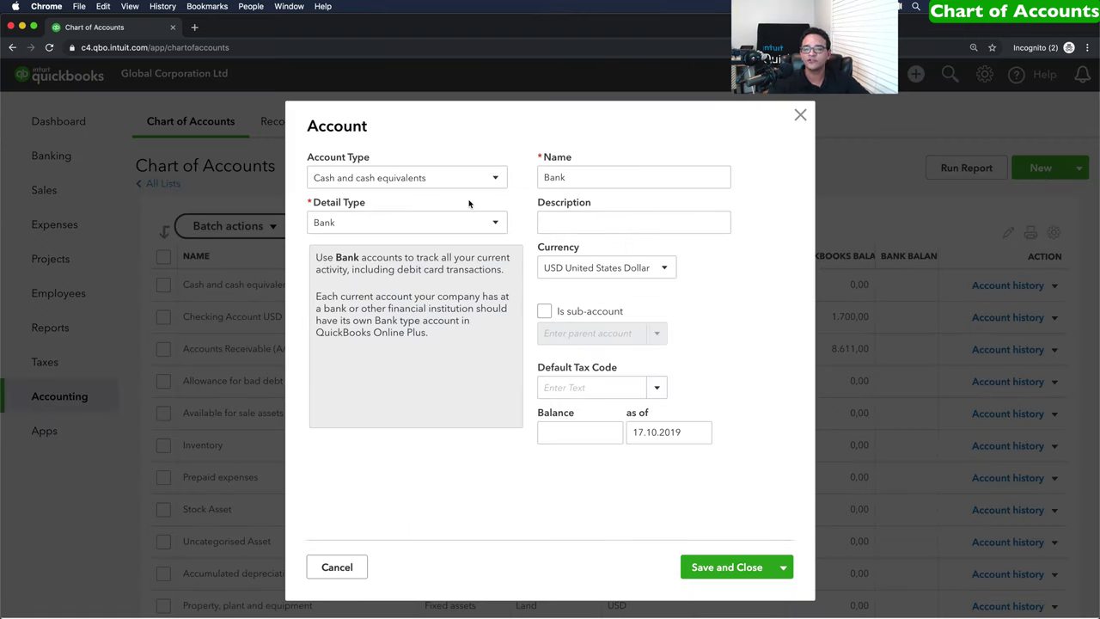
{"action": "left_click", "coordinate": [352, 176]}
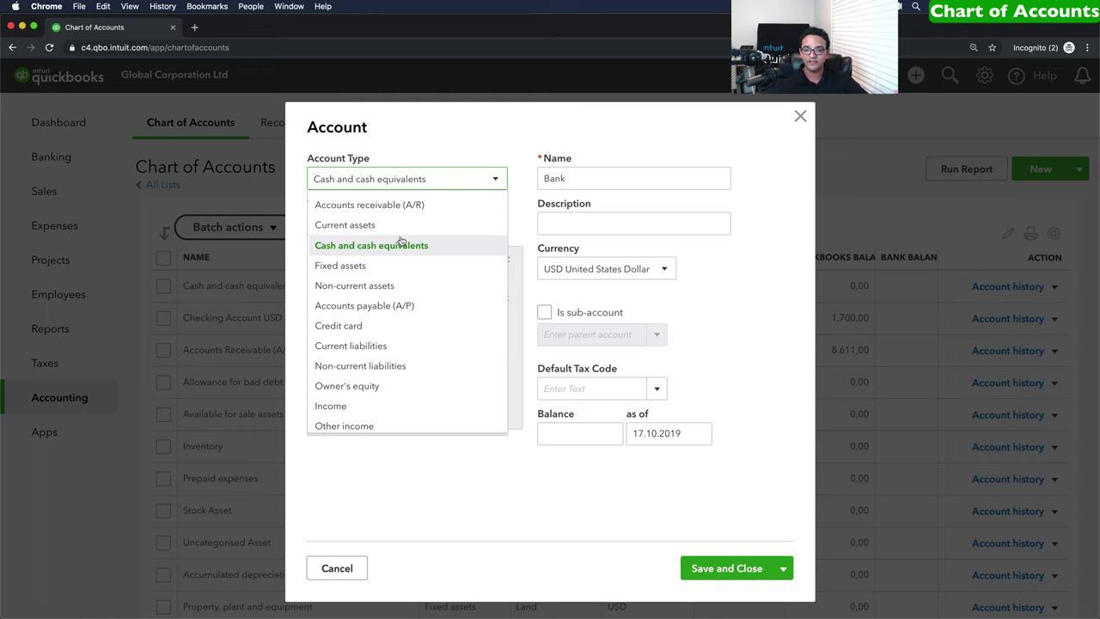
{"action": "scroll", "coordinate": [402, 249], "scroll_direction": "down", "scroll_amount": 3}
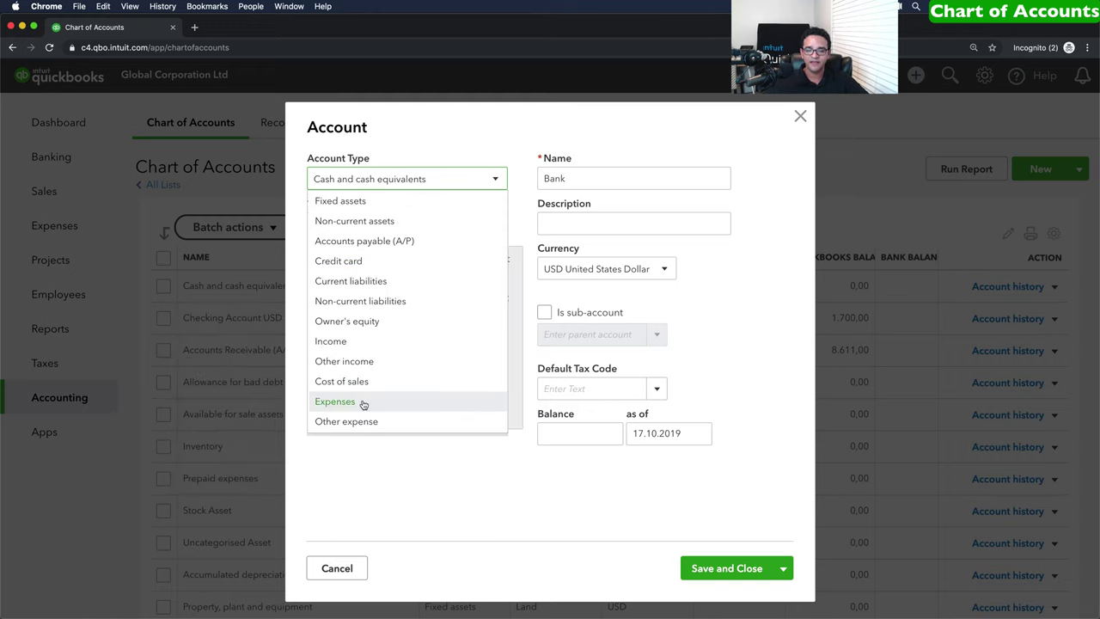
{"action": "left_click", "coordinate": [334, 402]}
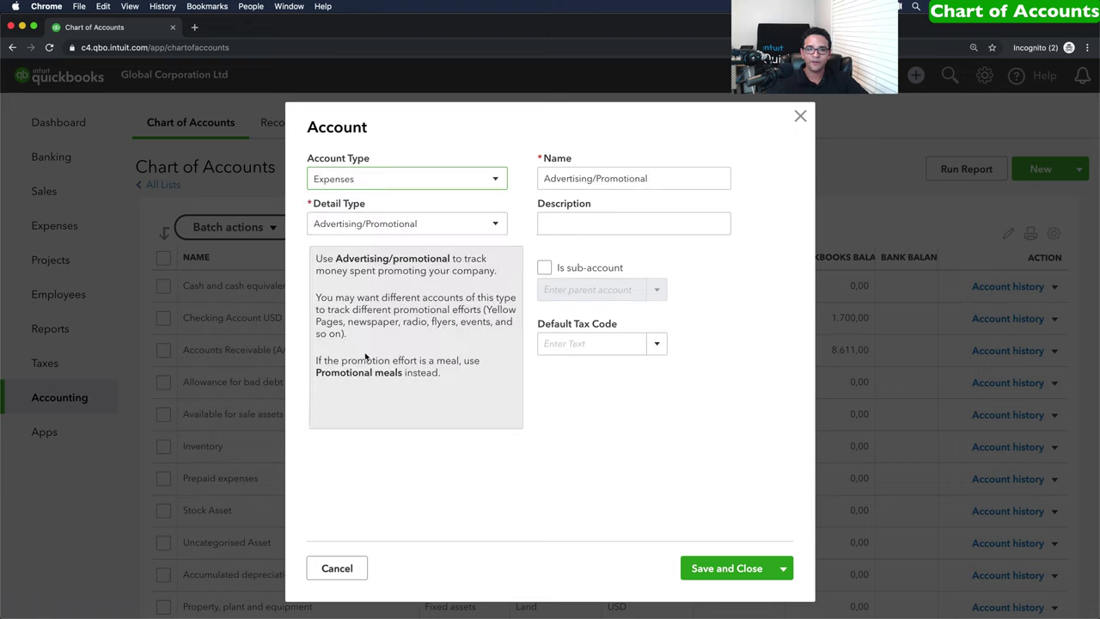
{"action": "left_click", "coordinate": [384, 225]}
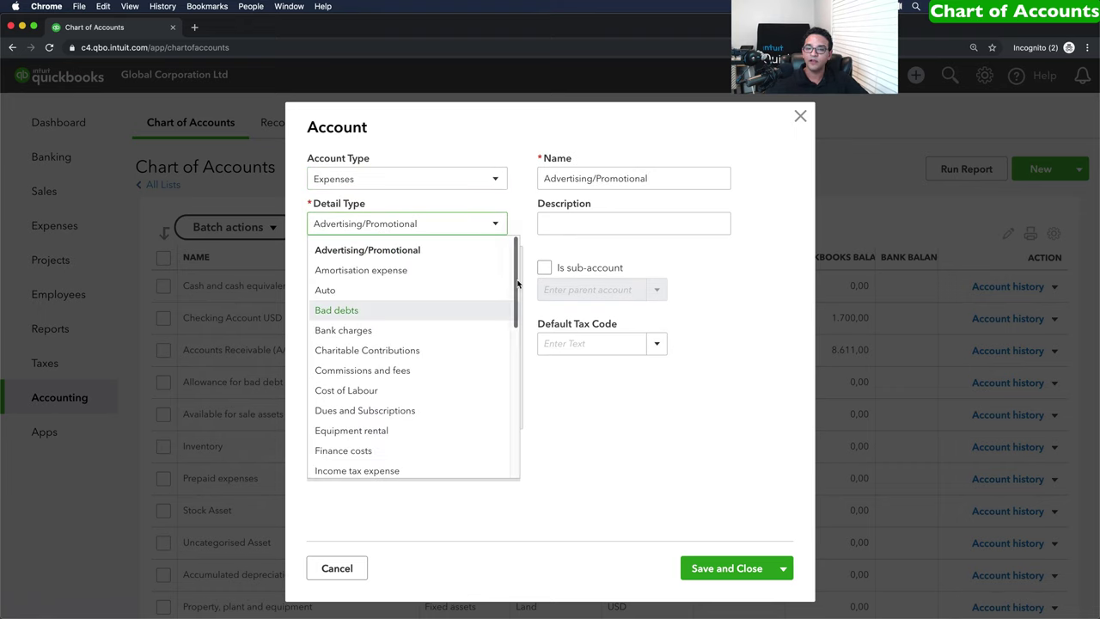
{"action": "left_click_drag", "start_coordinate": [515, 282], "coordinate": [515, 408]}
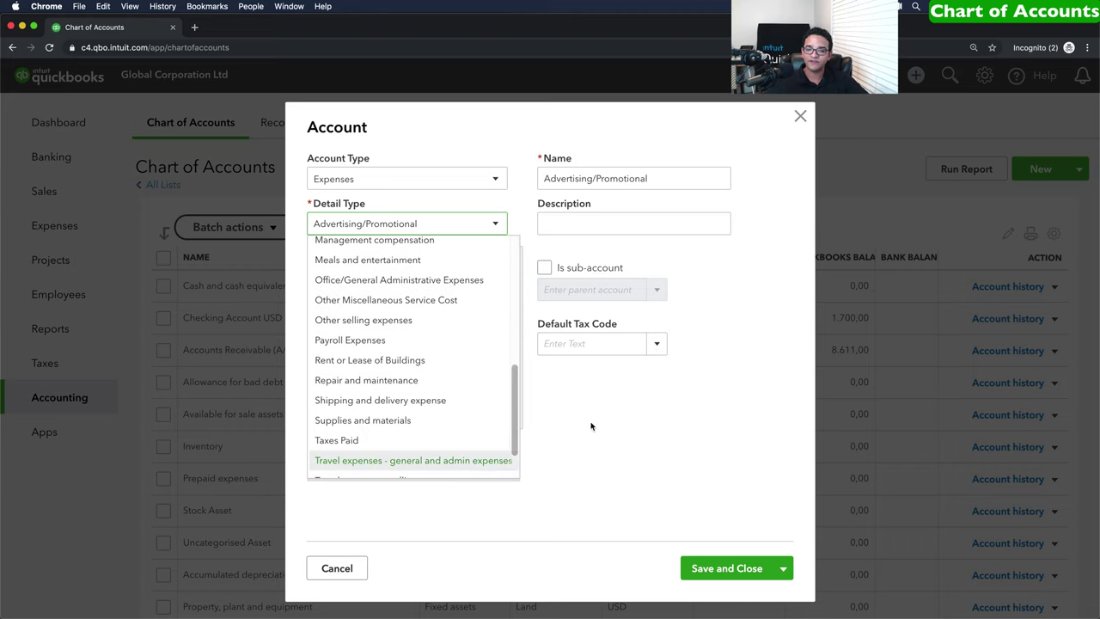
{"action": "scroll", "coordinate": [386, 421], "scroll_direction": "down", "scroll_amount": 2}
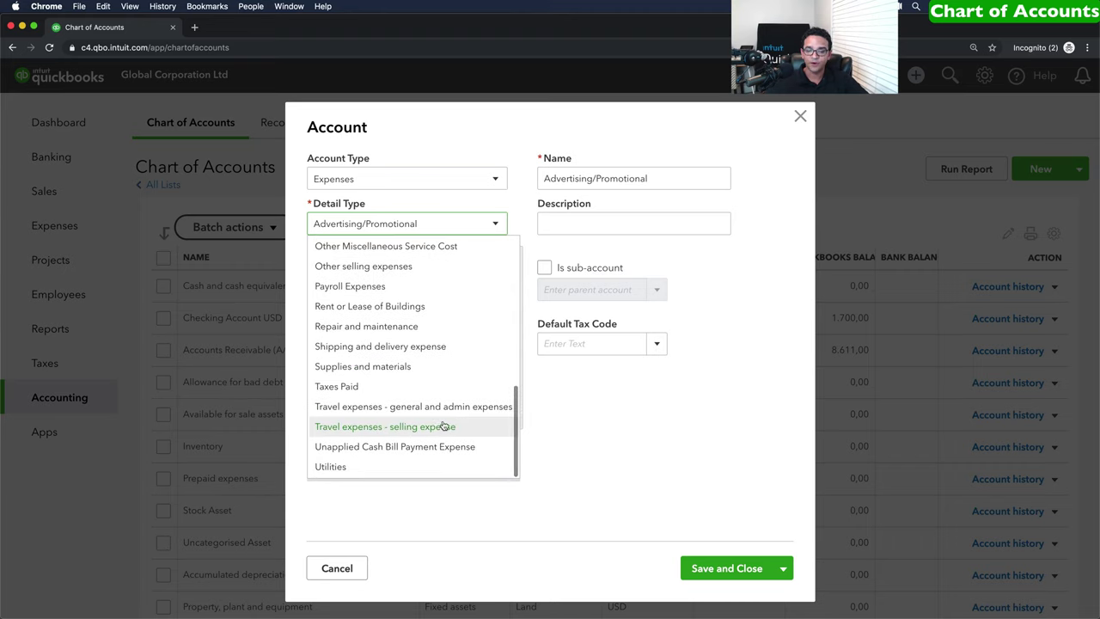
{"action": "scroll", "coordinate": [412, 404], "scroll_direction": "up", "scroll_amount": 3}
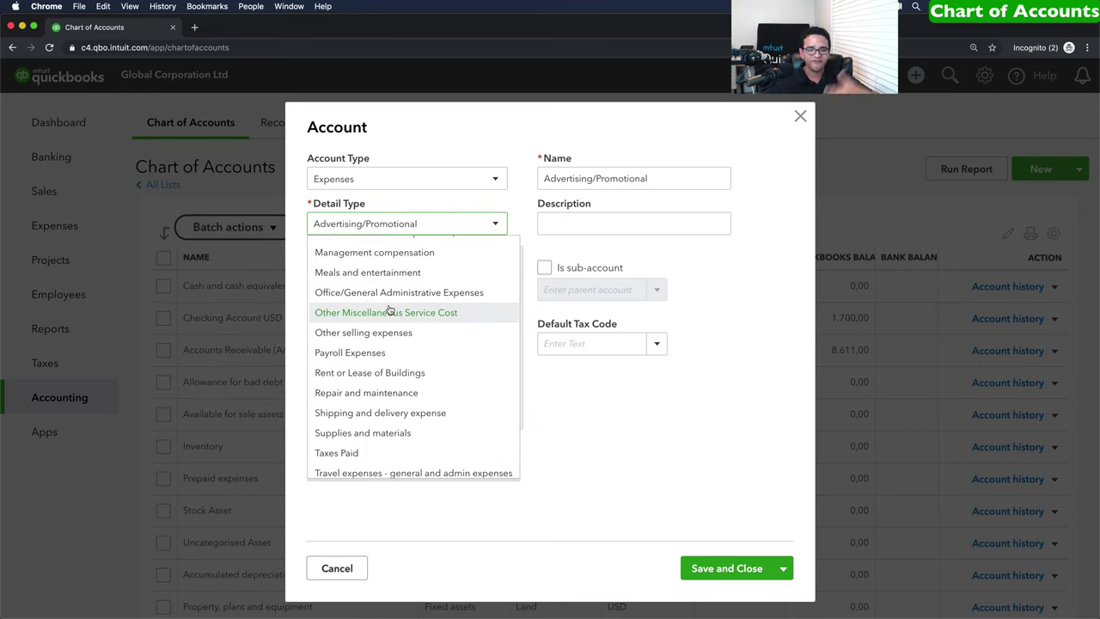
{"action": "scroll", "coordinate": [388, 310], "scroll_direction": "up", "scroll_amount": 3}
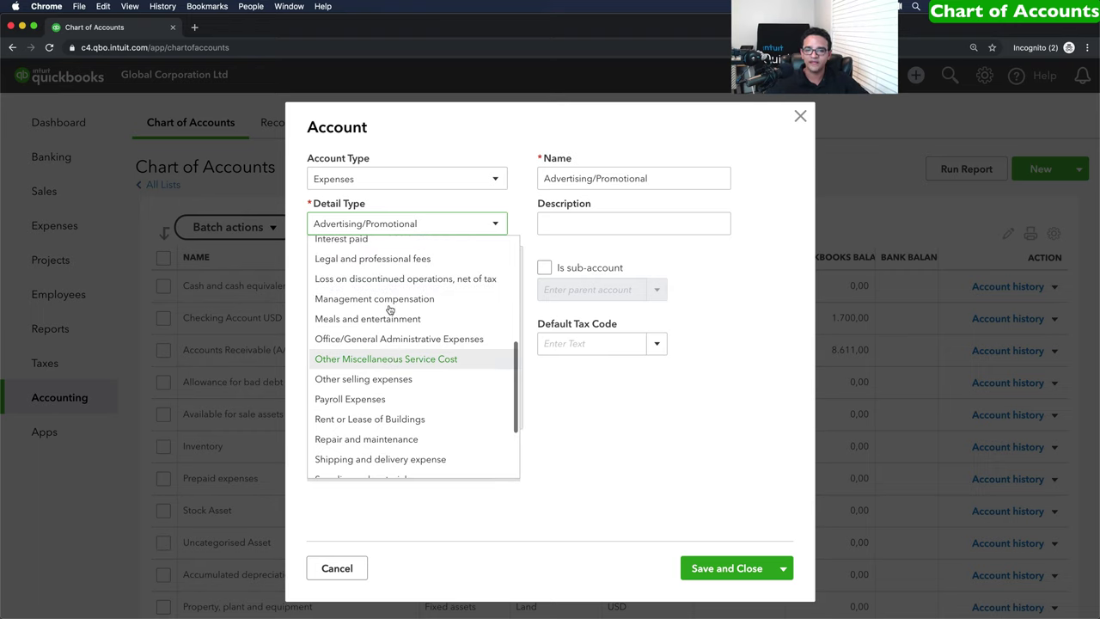
{"action": "scroll", "coordinate": [389, 308], "scroll_direction": "down", "scroll_amount": 1}
{"action": "left_click", "coordinate": [398, 344]}
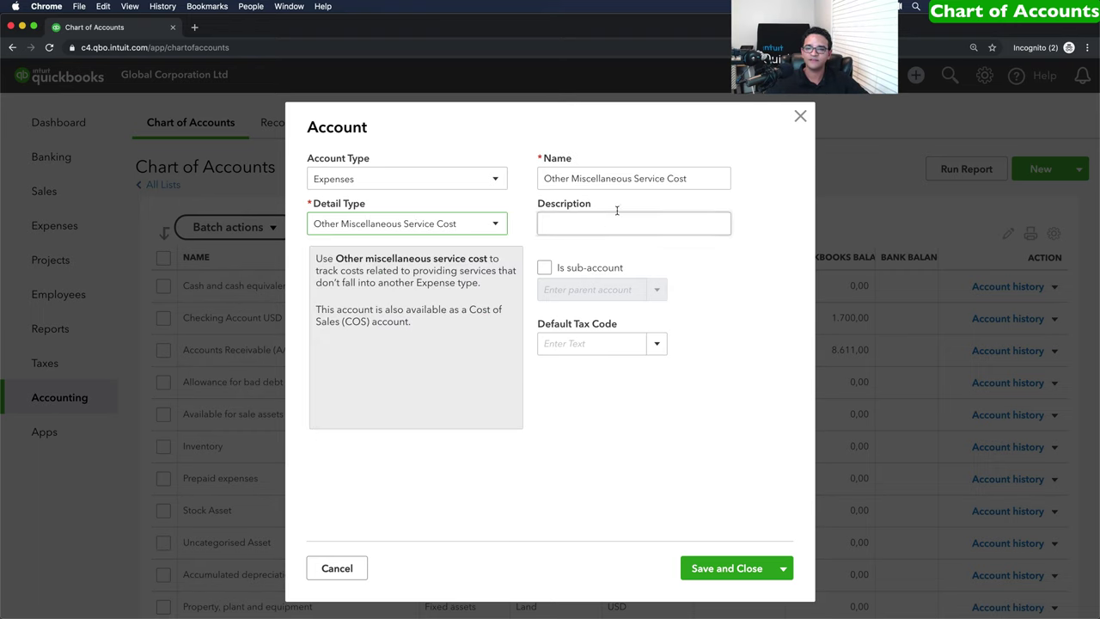
Name the account Training and Education, keeping Expenses and its detail type, and save.
{"action": "left_click_drag", "start_coordinate": [706, 178], "coordinate": [526, 179]}
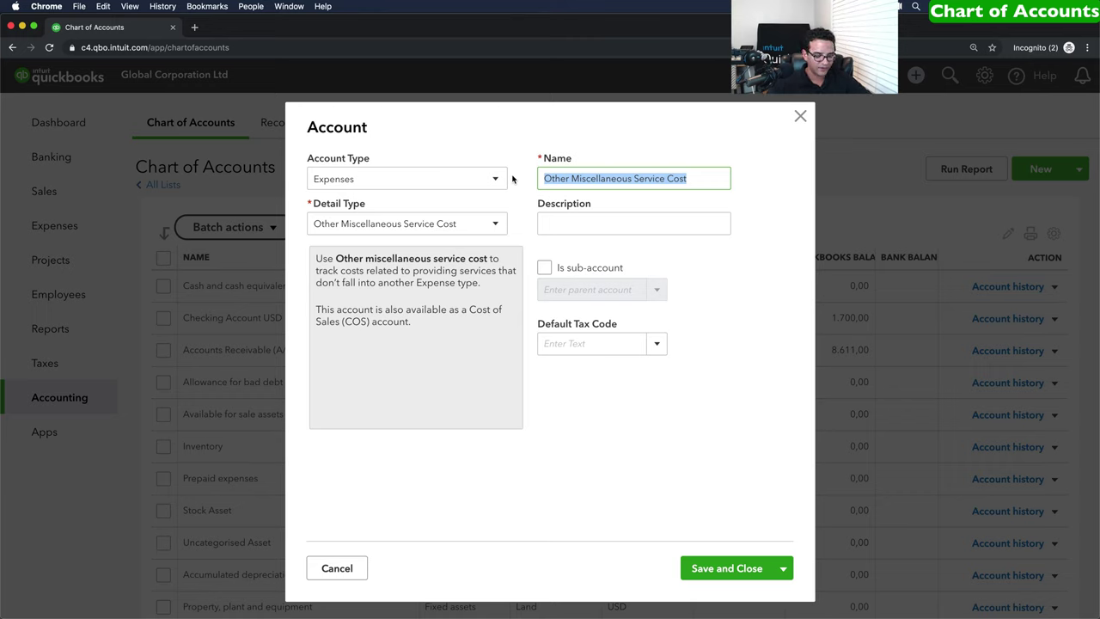
{"action": "type", "text": "Training and Education"}
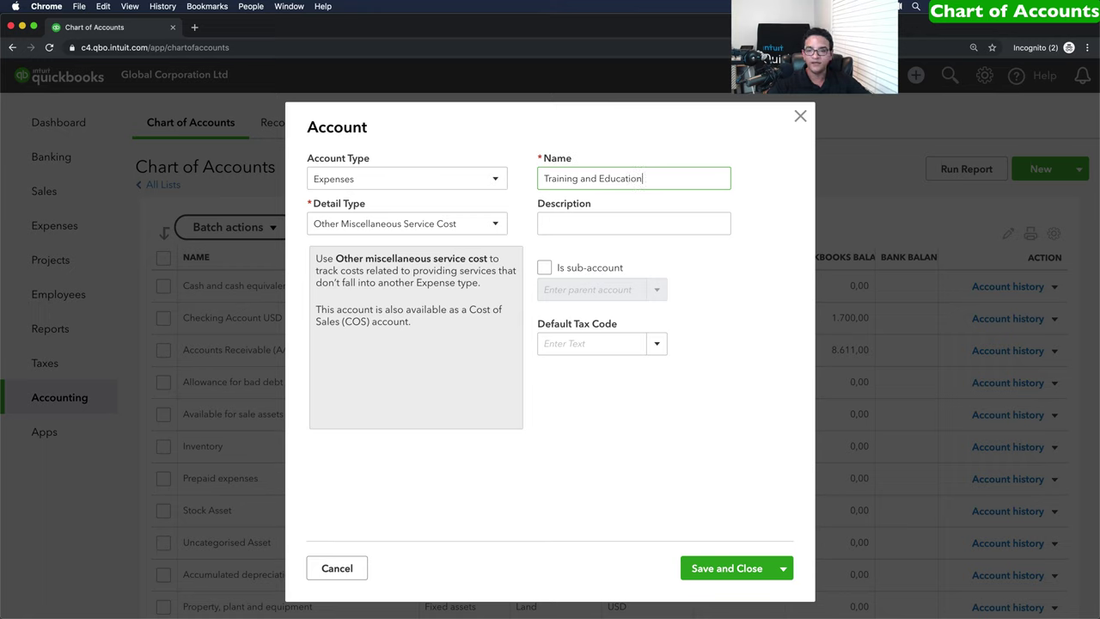
{"action": "left_click_drag", "start_coordinate": [670, 177], "coordinate": [504, 173]}
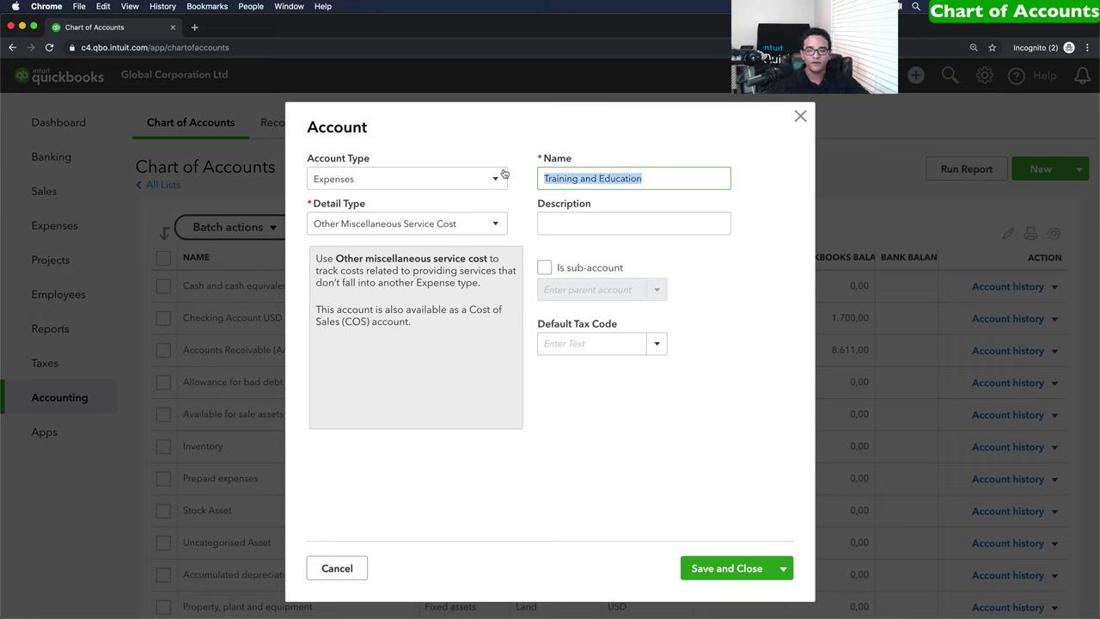
{"action": "left_click", "coordinate": [318, 181]}
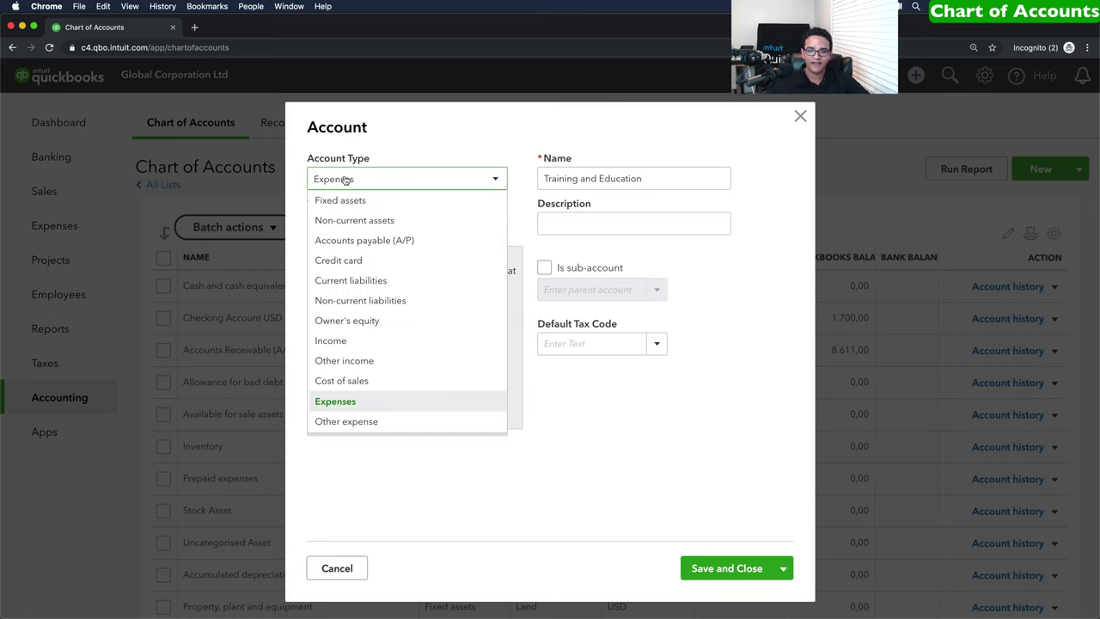
{"action": "left_click", "coordinate": [345, 180]}
{"action": "left_click", "coordinate": [355, 223]}
{"action": "left_click", "coordinate": [357, 223]}
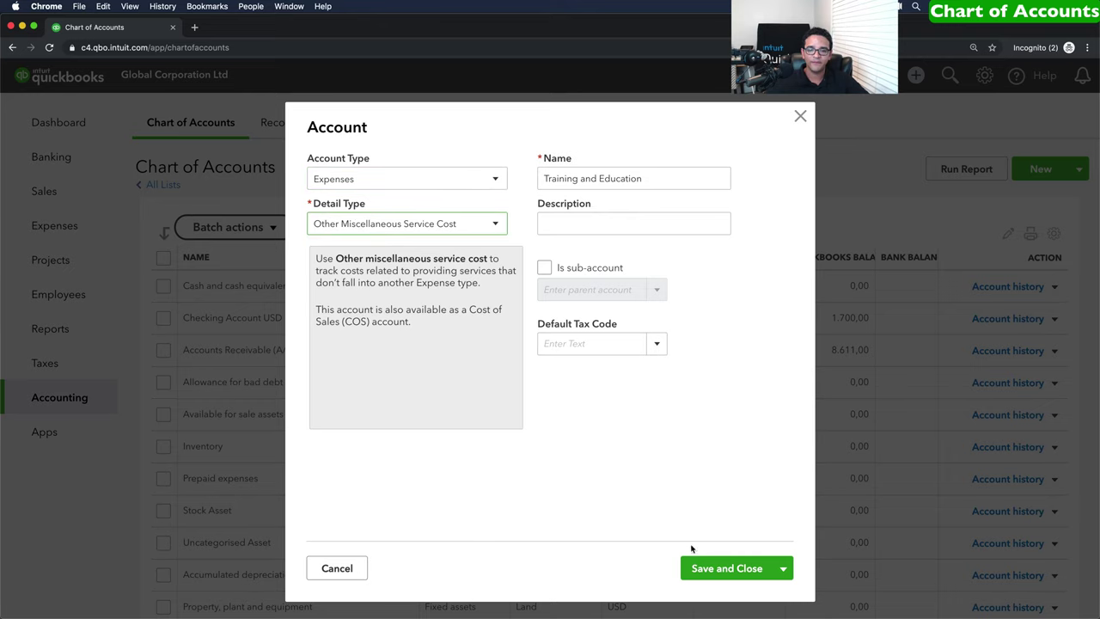
{"action": "left_click", "coordinate": [728, 567]}
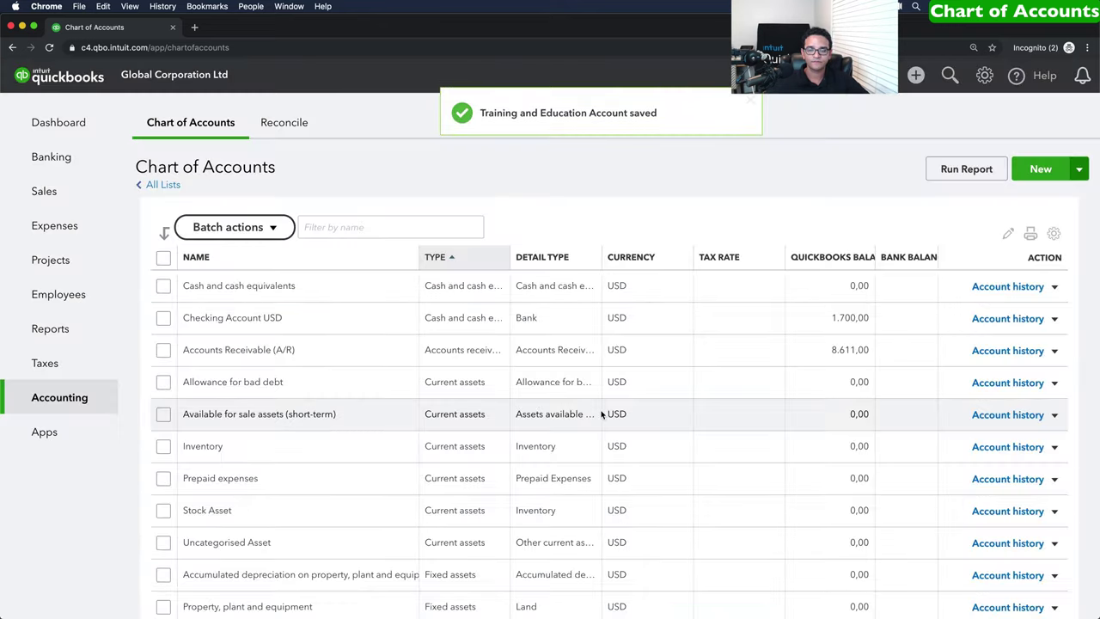
{"action": "left_click", "coordinate": [336, 227]}
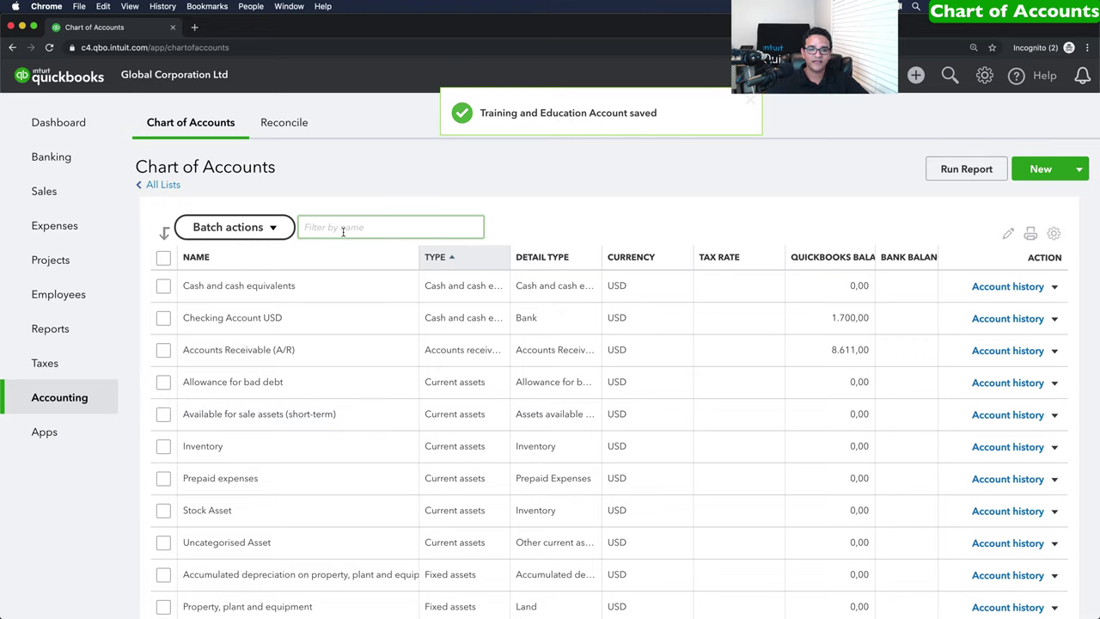
{"action": "type", "text": "trai"}
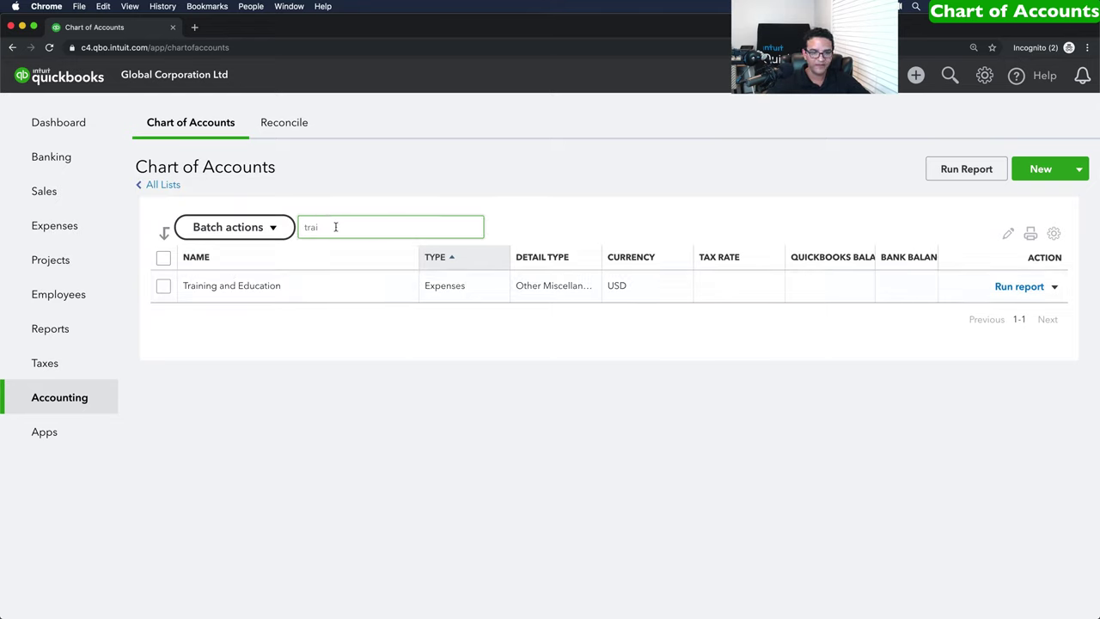
{"action": "key", "text": "BackSpace"}
{"action": "key", "text": "BackSpace"}
{"action": "key", "text": "BackSpace"}
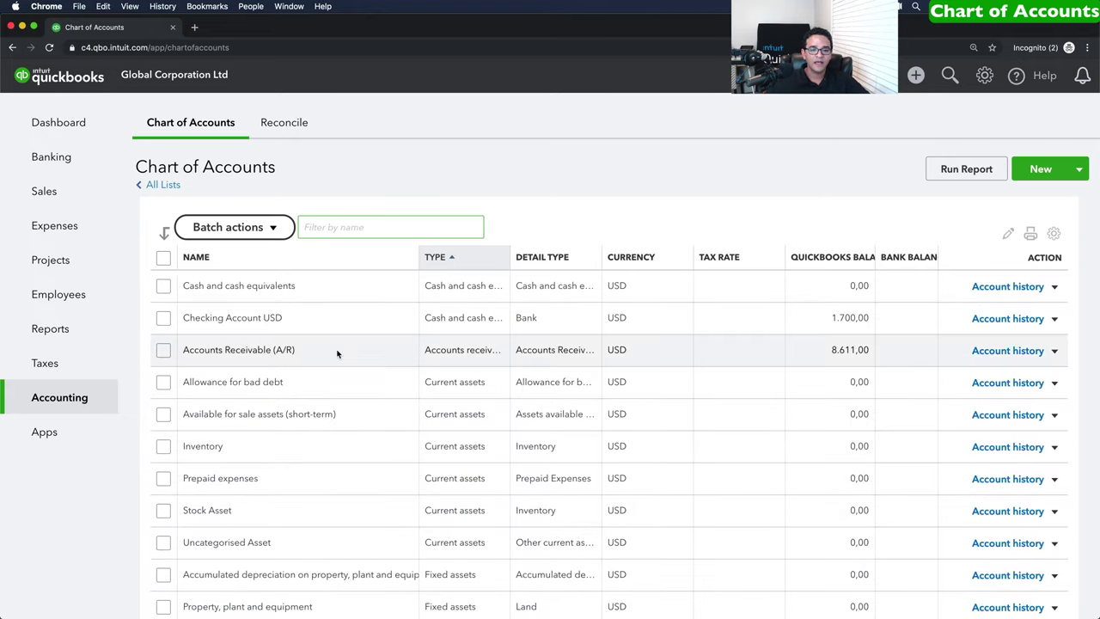
Tick Sales - wholesale and Sales of Product Income, then open and close Batch actions.
{"action": "scroll", "coordinate": [336, 351], "scroll_direction": "down", "scroll_amount": 15}
{"action": "scroll", "coordinate": [337, 351], "scroll_direction": "down", "scroll_amount": 5}
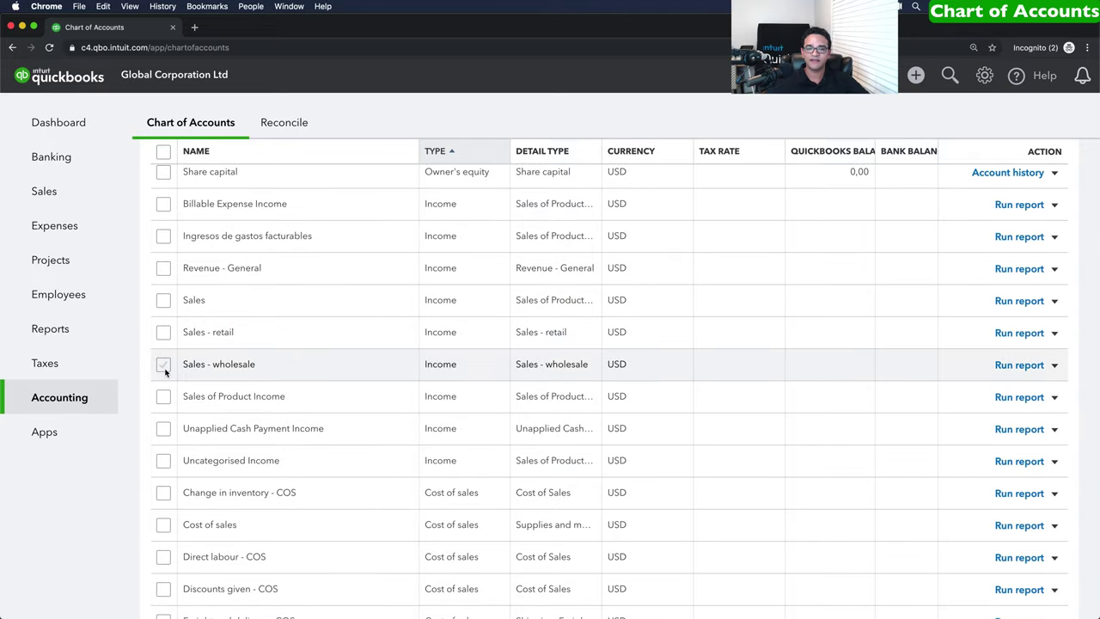
{"action": "left_click", "coordinate": [163, 365]}
{"action": "left_click", "coordinate": [163, 396]}
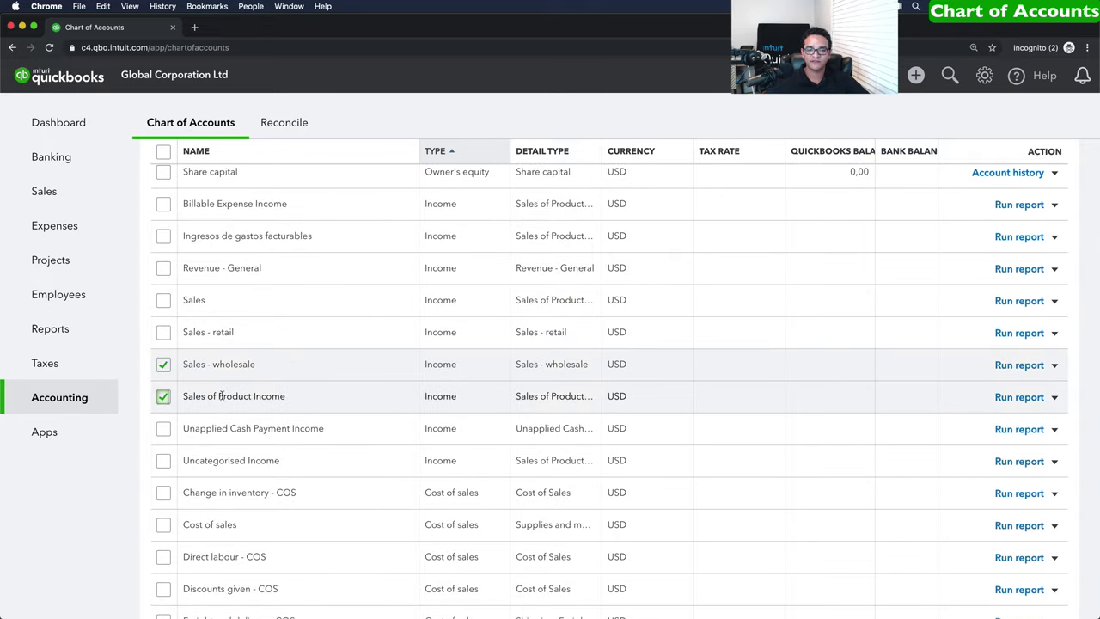
{"action": "scroll", "coordinate": [241, 275], "scroll_direction": "up", "scroll_amount": 10}
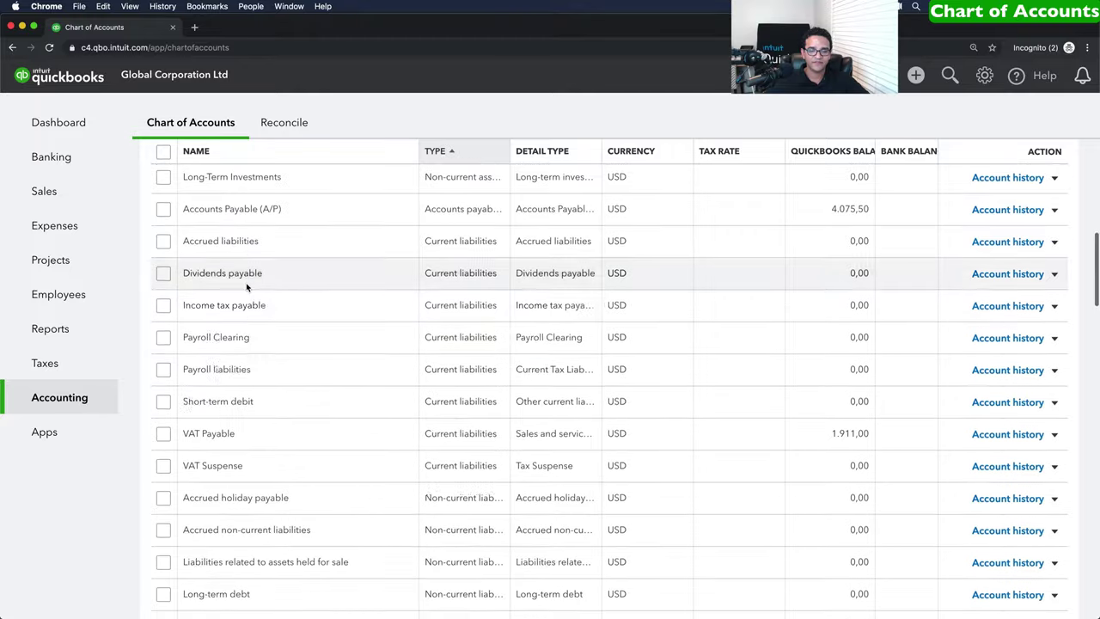
{"action": "scroll", "coordinate": [246, 288], "scroll_direction": "up", "scroll_amount": 3}
{"action": "left_click", "coordinate": [221, 226]}
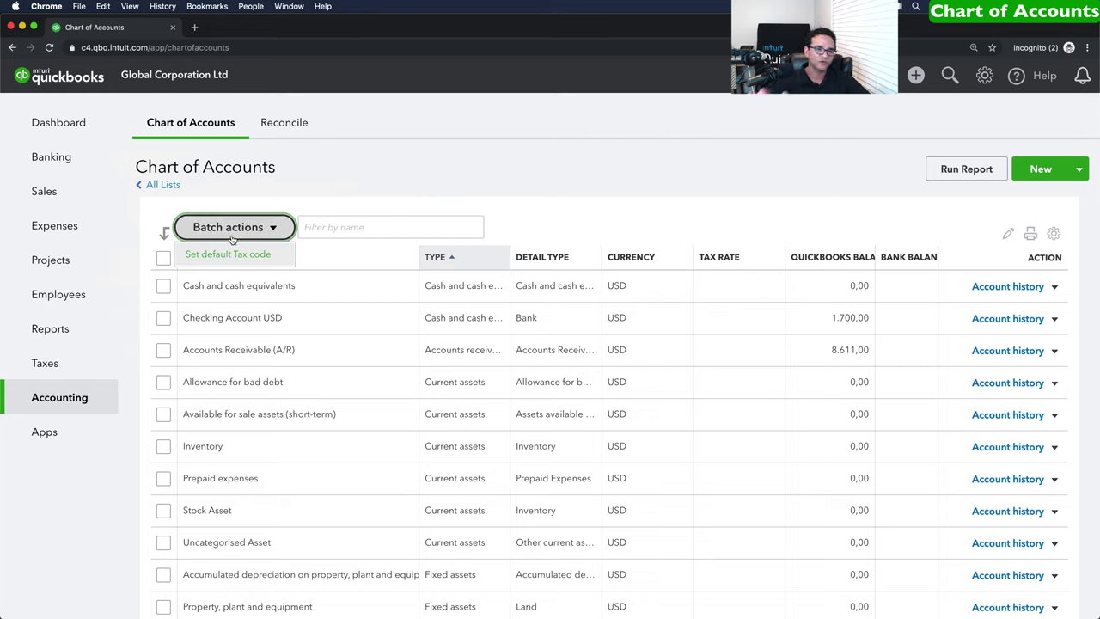
{"action": "left_click", "coordinate": [232, 232]}
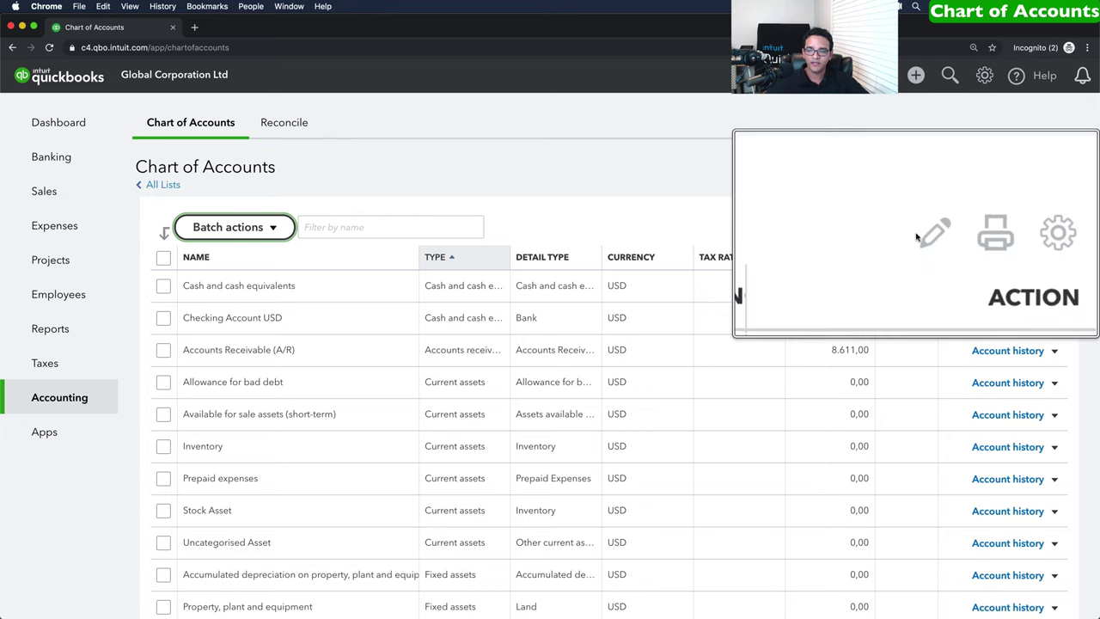
{"action": "left_click", "coordinate": [1009, 235]}
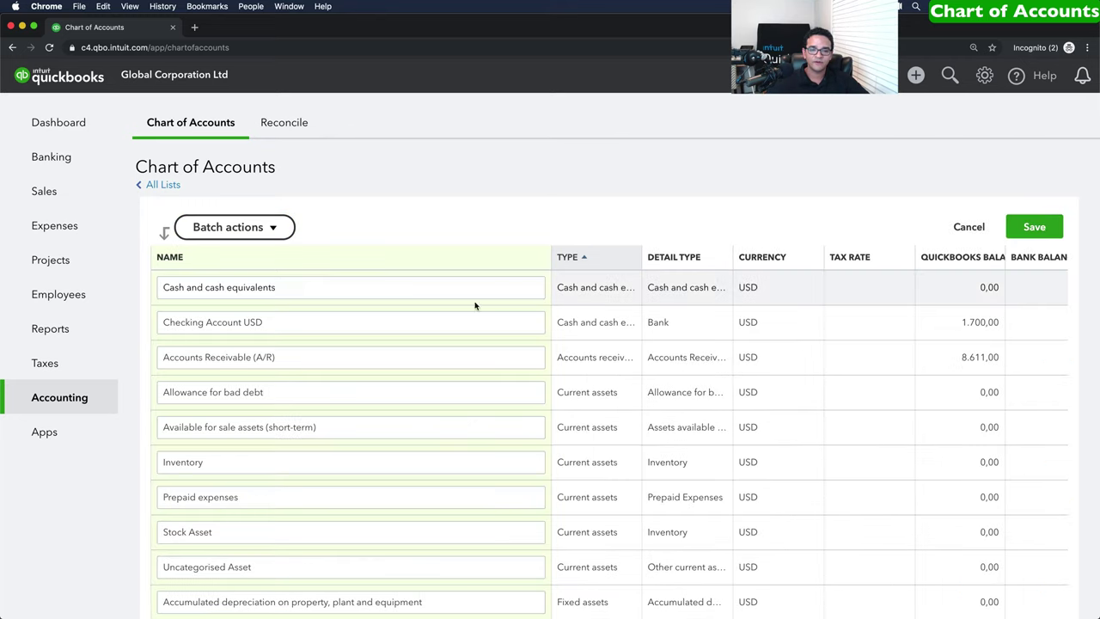
{"action": "left_click", "coordinate": [290, 285]}
{"action": "left_click", "coordinate": [297, 326]}
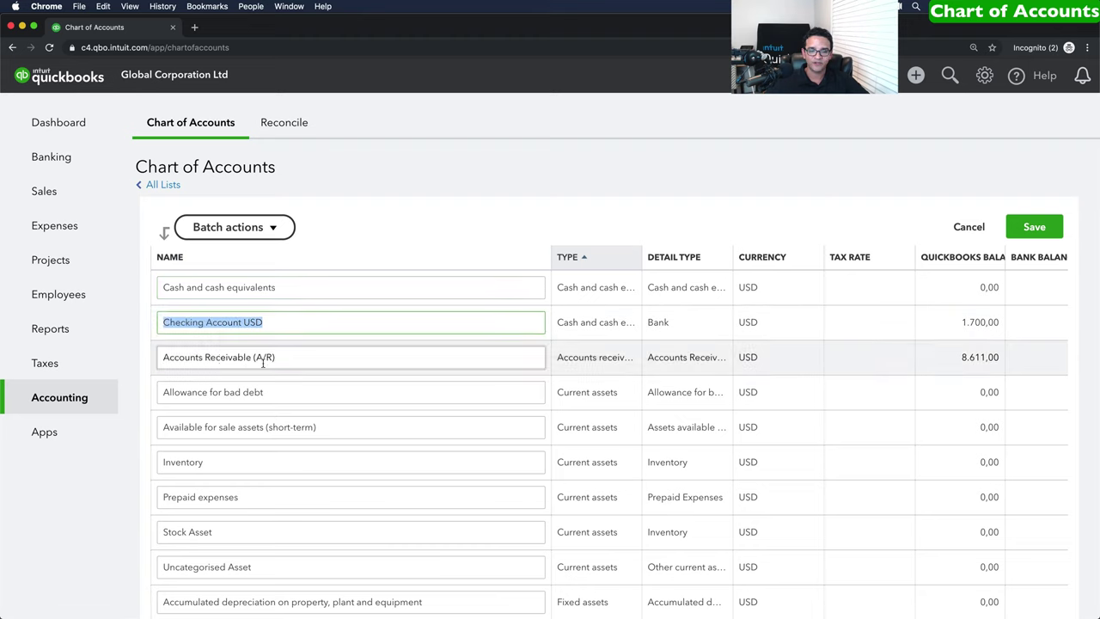
{"action": "left_click", "coordinate": [298, 362]}
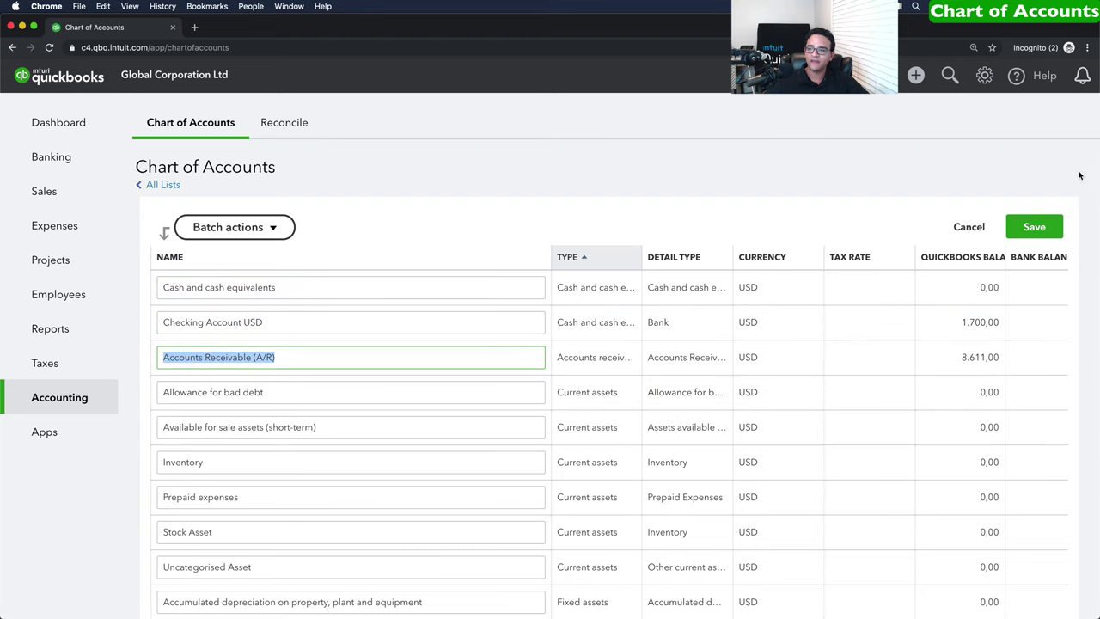
{"action": "left_click", "coordinate": [980, 225]}
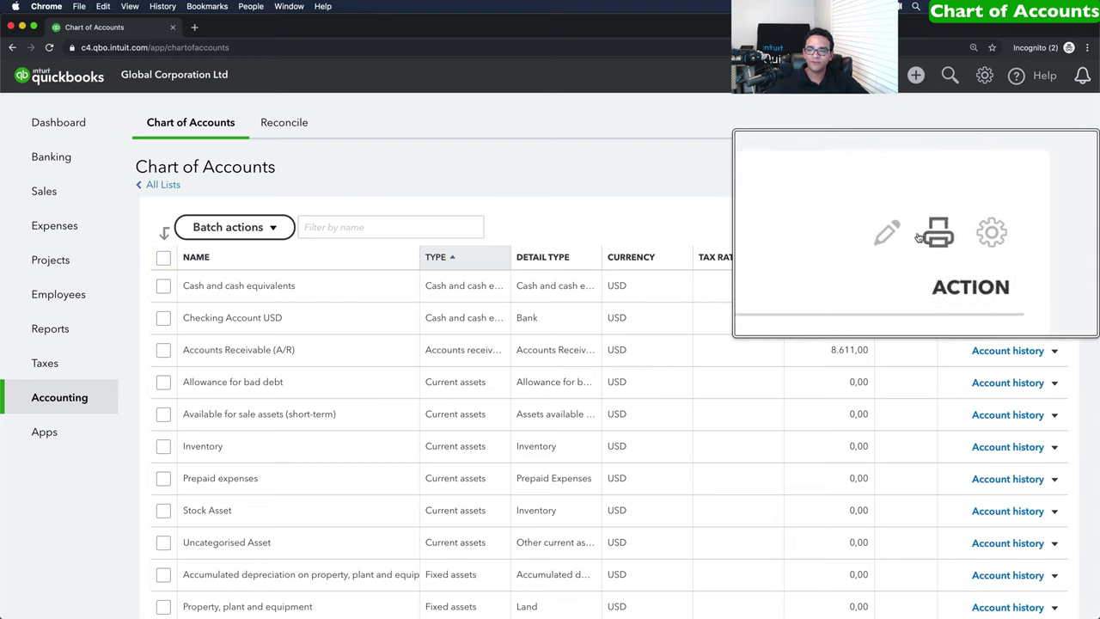
{"action": "left_click", "coordinate": [1034, 234]}
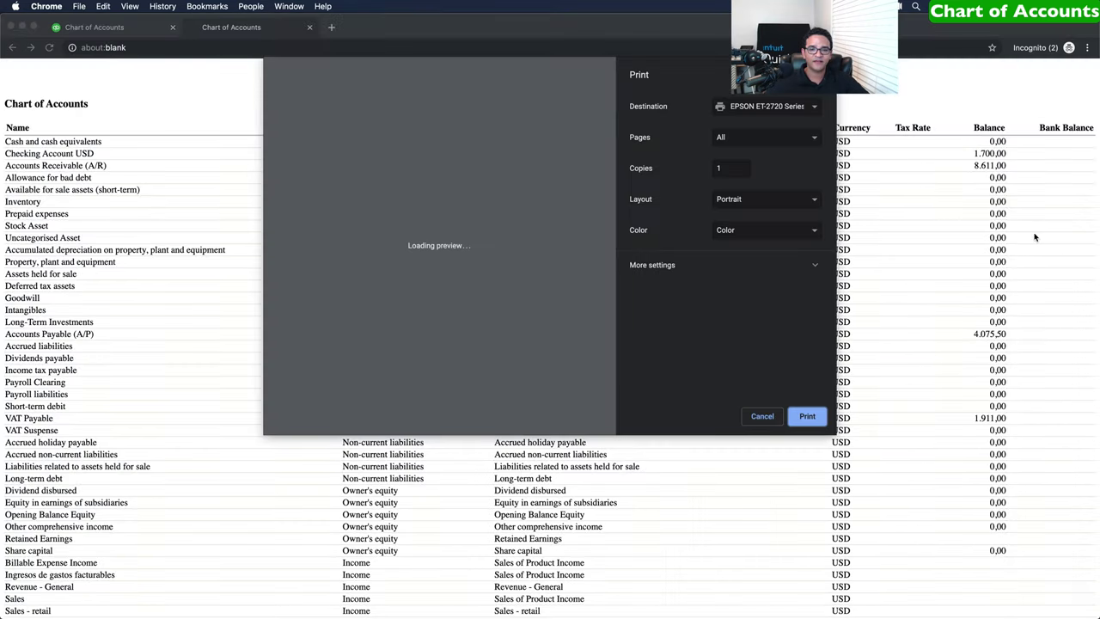
{"action": "left_click", "coordinate": [762, 415]}
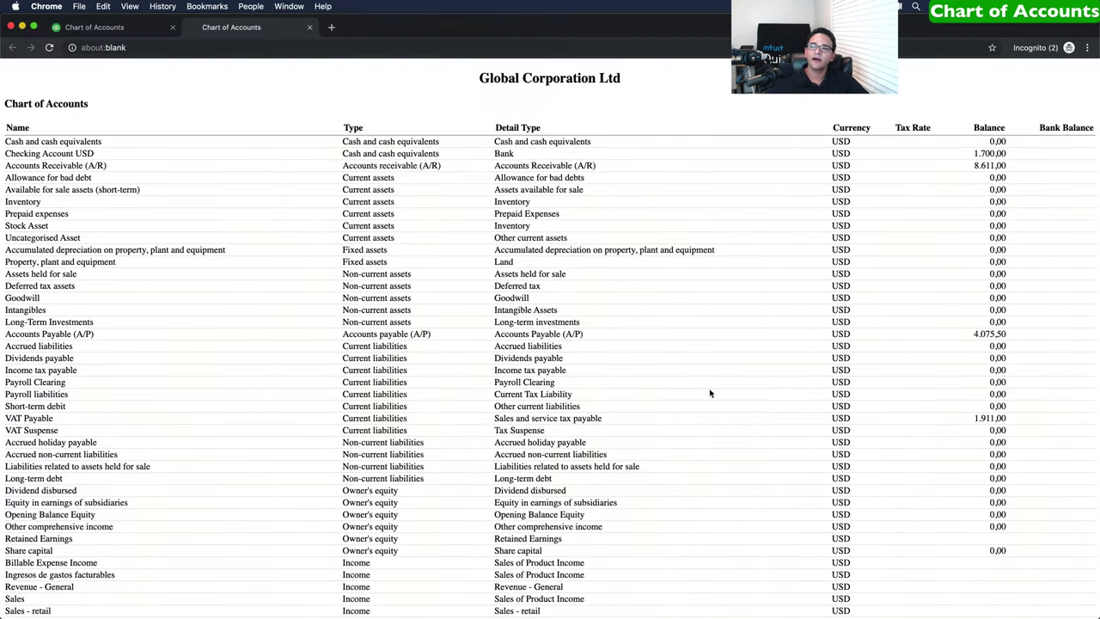
{"action": "left_click", "coordinate": [310, 27]}
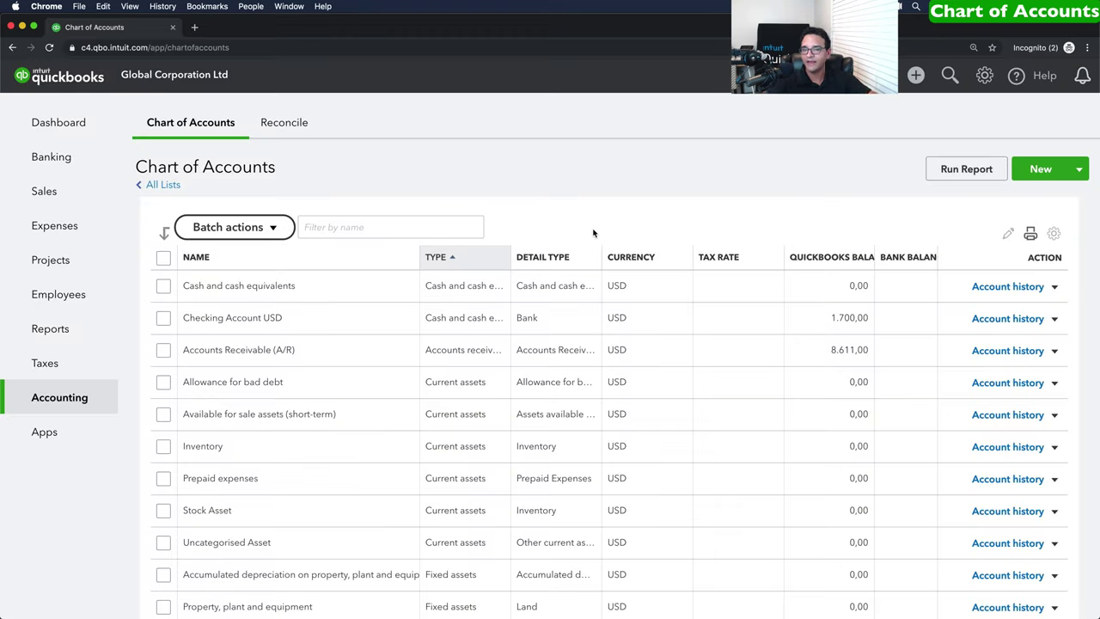
{"action": "left_click", "coordinate": [1055, 235]}
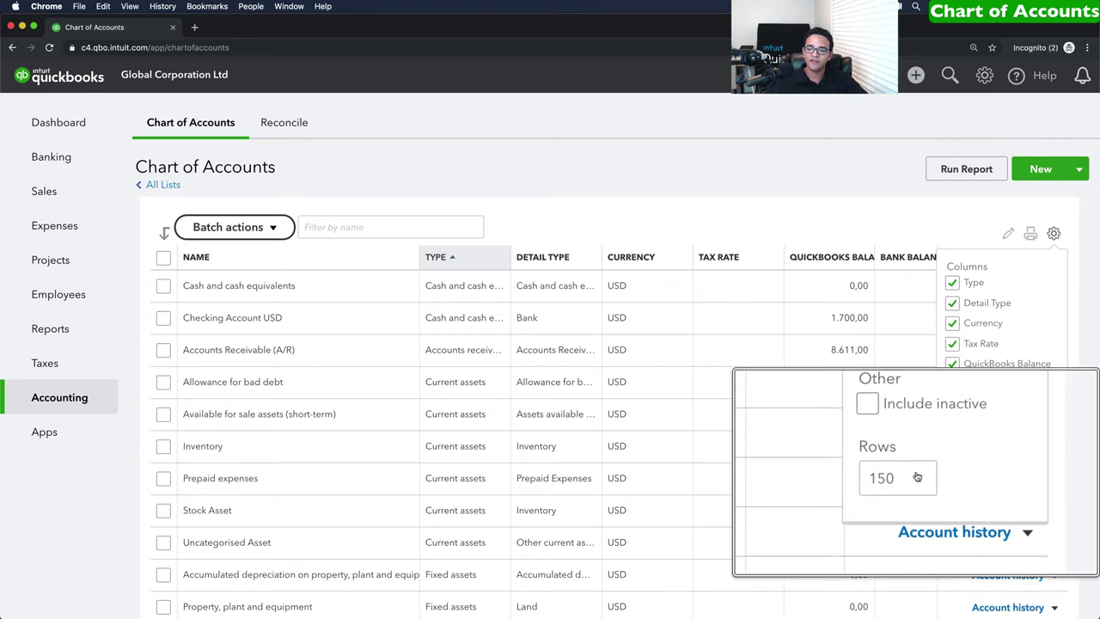
{"action": "left_click", "coordinate": [976, 476]}
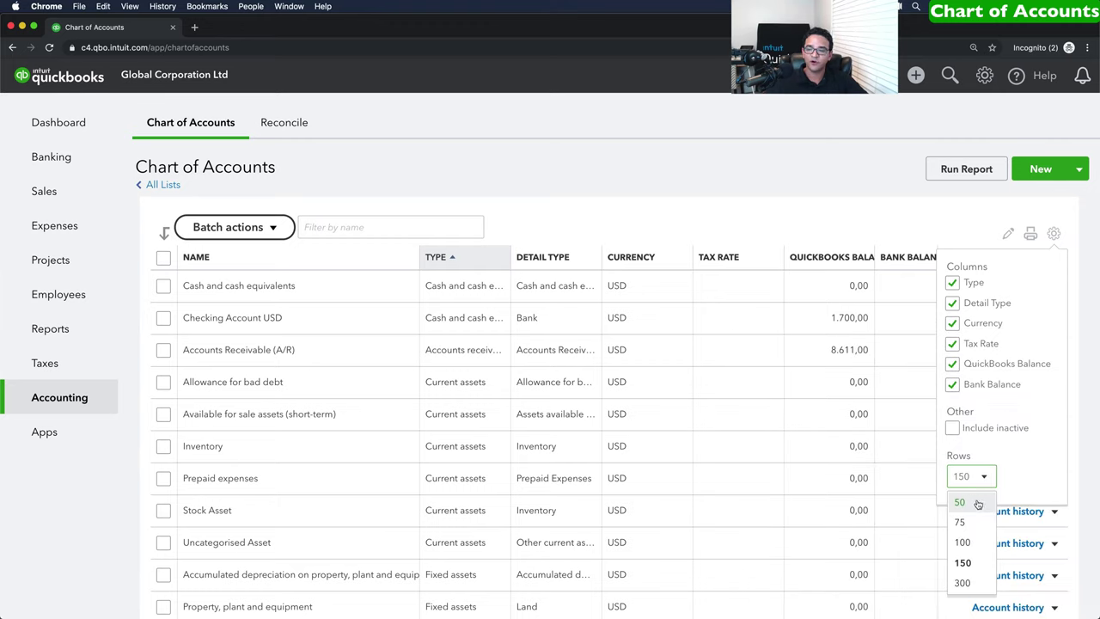
{"action": "left_click", "coordinate": [1056, 234]}
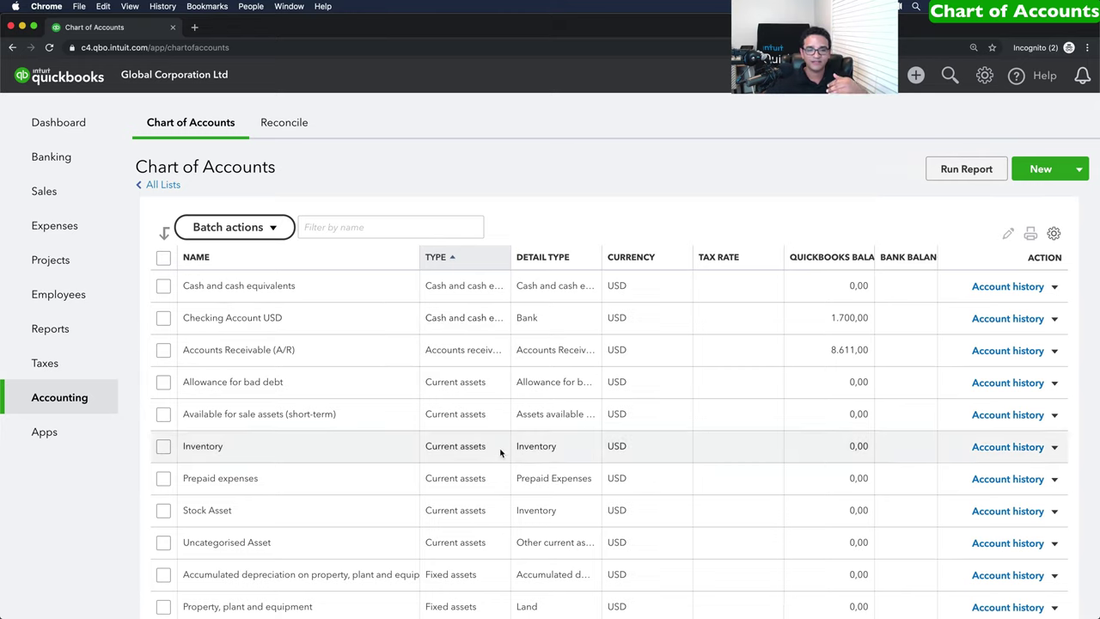
{"action": "scroll", "coordinate": [503, 446], "scroll_direction": "down", "scroll_amount": 15}
{"action": "scroll", "coordinate": [503, 446], "scroll_direction": "down", "scroll_amount": 20}
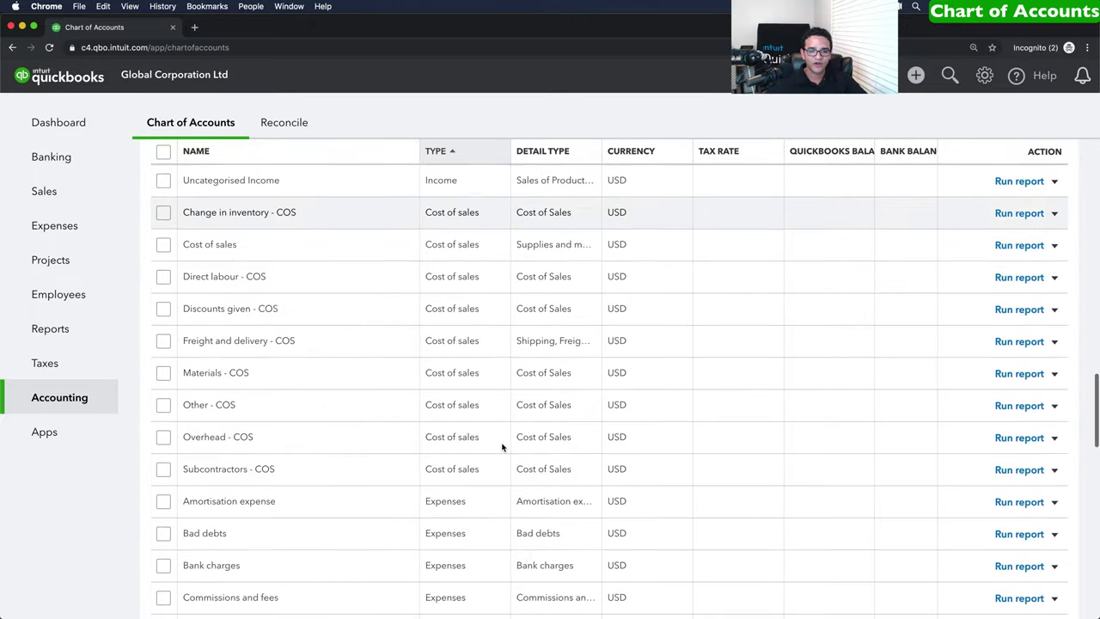
{"action": "scroll", "coordinate": [503, 446], "scroll_direction": "down", "scroll_amount": 5}
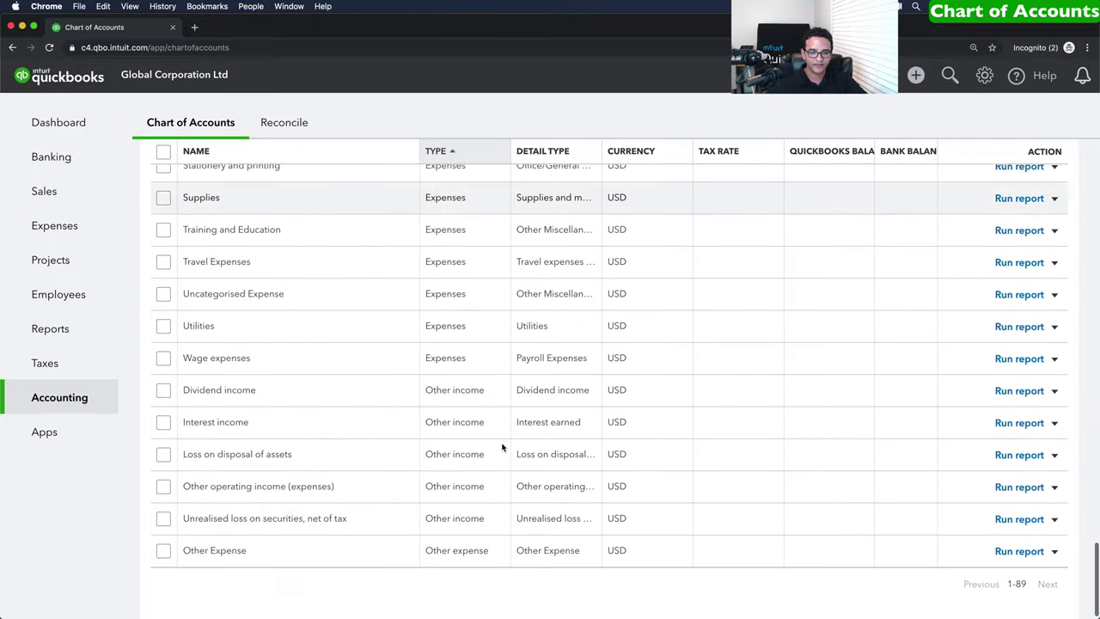
{"action": "scroll", "coordinate": [503, 446], "scroll_direction": "up", "scroll_amount": 4}
{"action": "left_click_drag", "start_coordinate": [188, 396], "coordinate": [240, 396]}
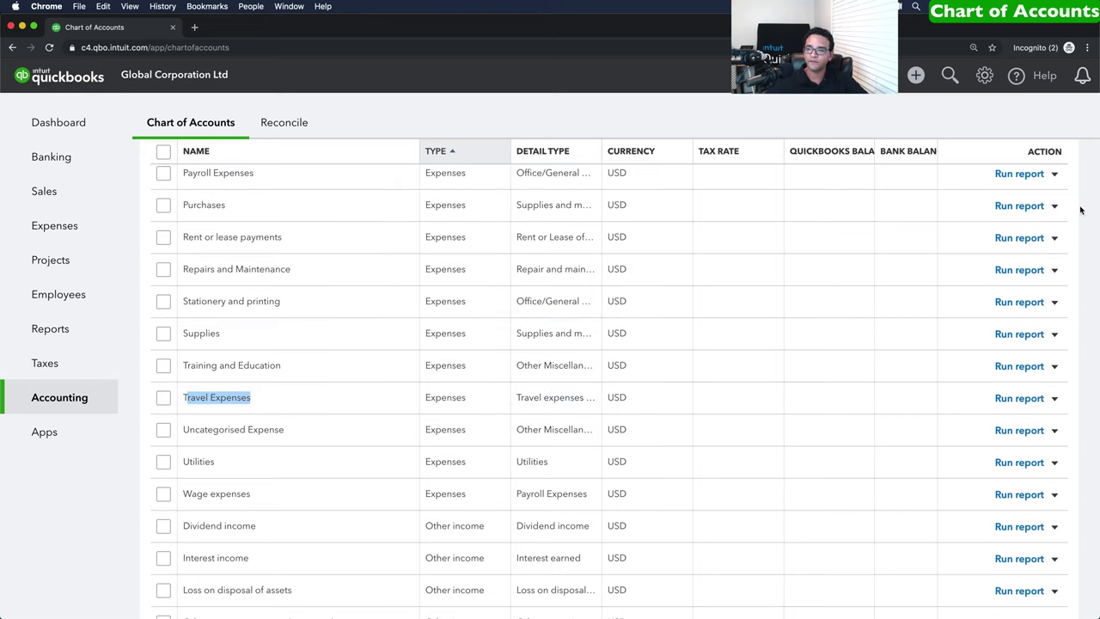
{"action": "scroll", "coordinate": [982, 290], "scroll_direction": "up", "scroll_amount": 20}
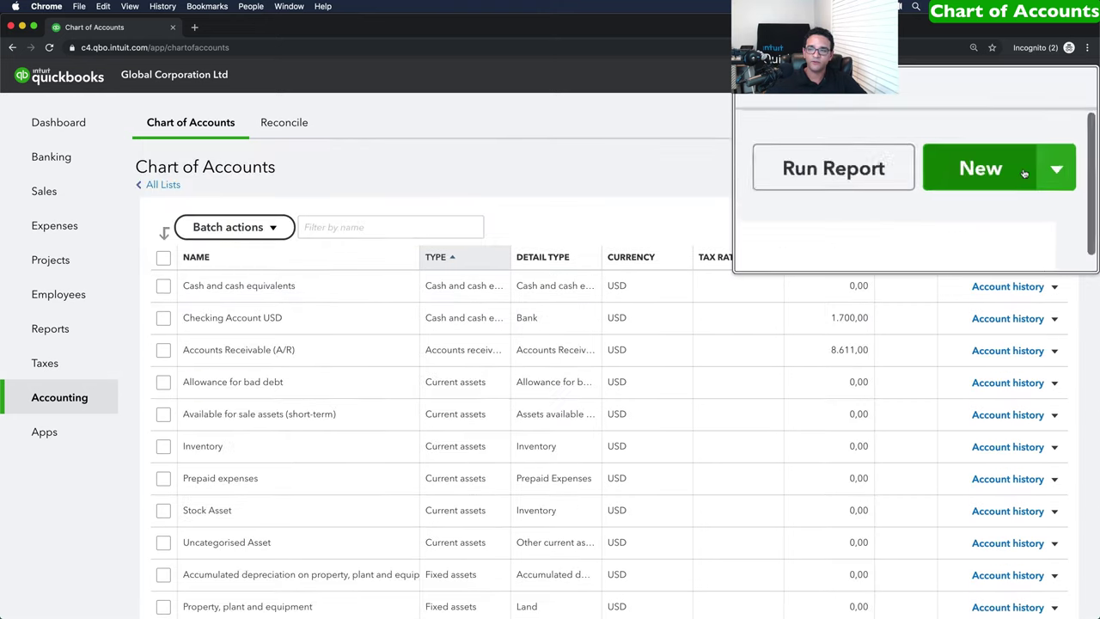
Start a new Expenses account with detail type Travel expenses - general and admin.
{"action": "left_click", "coordinate": [1043, 170]}
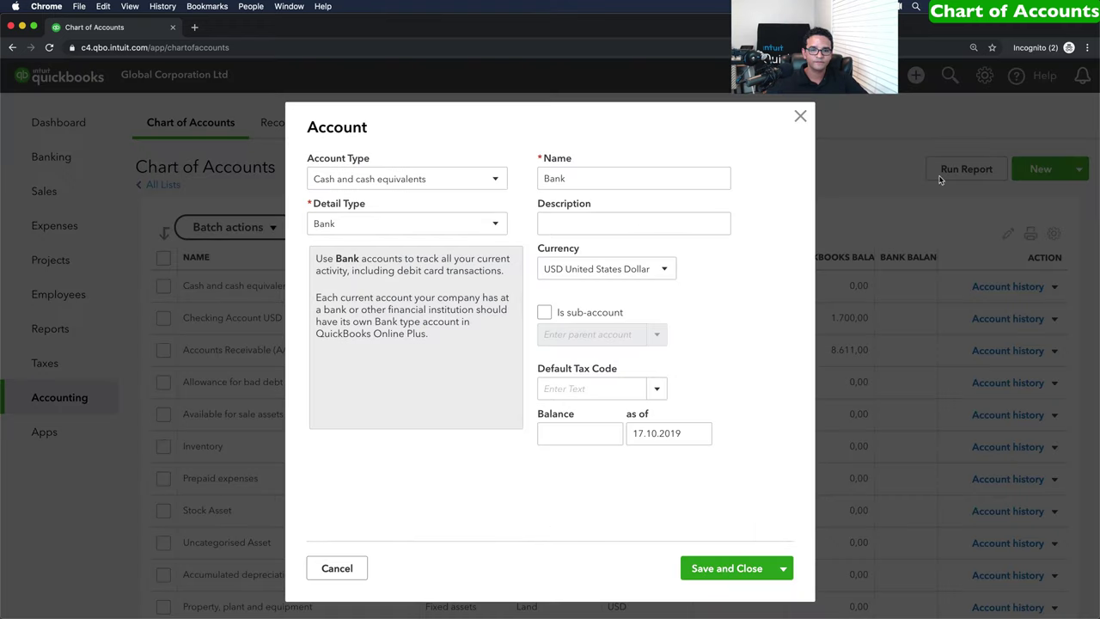
{"action": "left_click", "coordinate": [389, 178]}
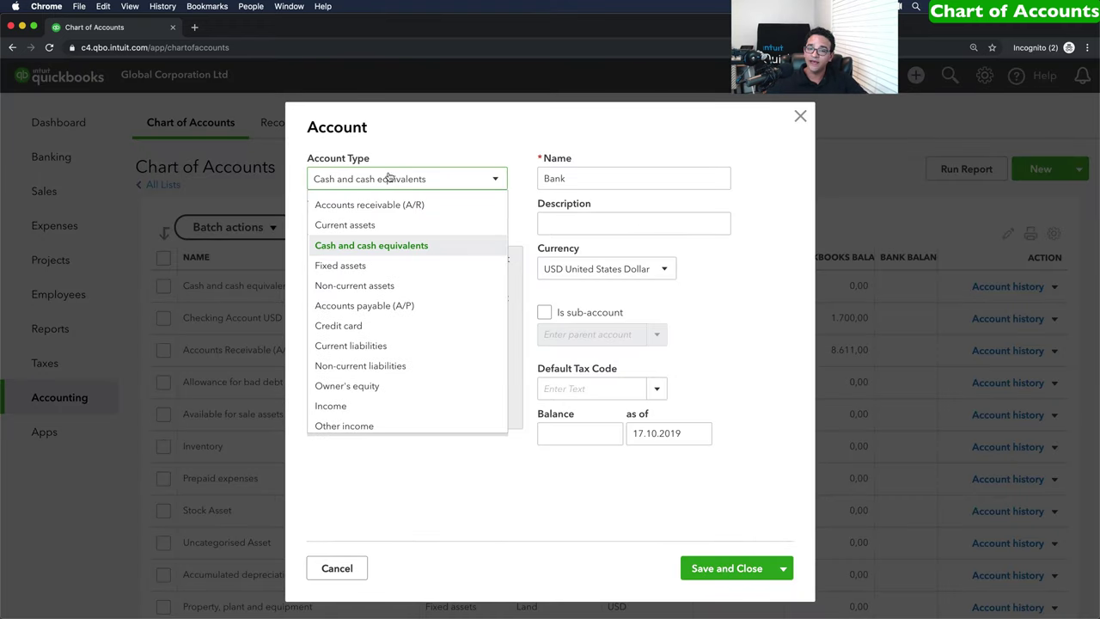
{"action": "scroll", "coordinate": [411, 327], "scroll_direction": "down", "scroll_amount": 2}
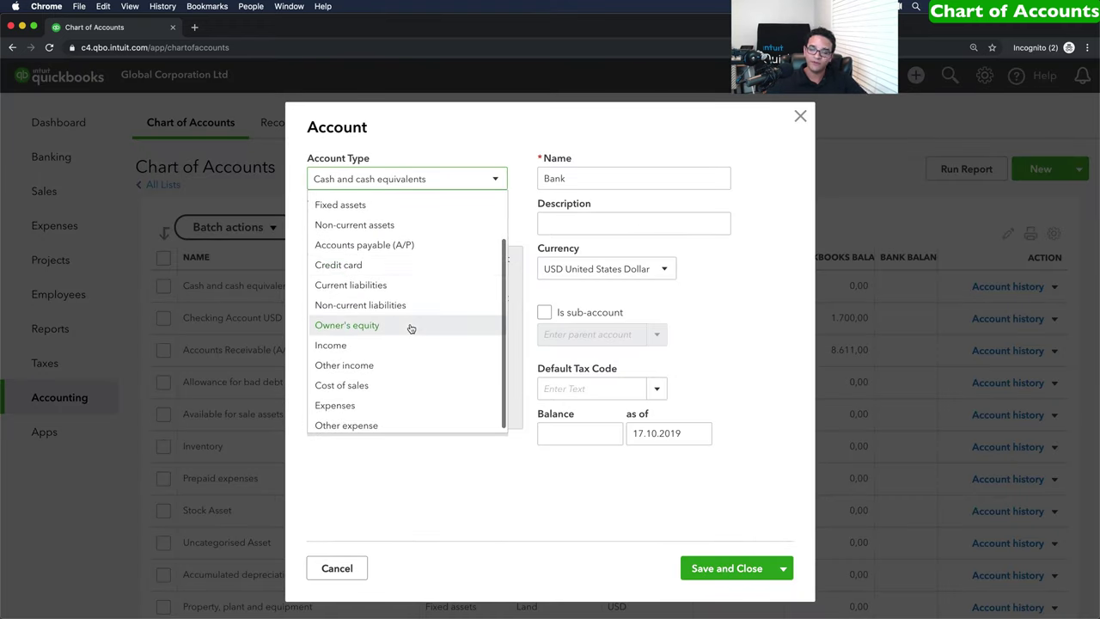
{"action": "scroll", "coordinate": [411, 328], "scroll_direction": "down", "scroll_amount": 1}
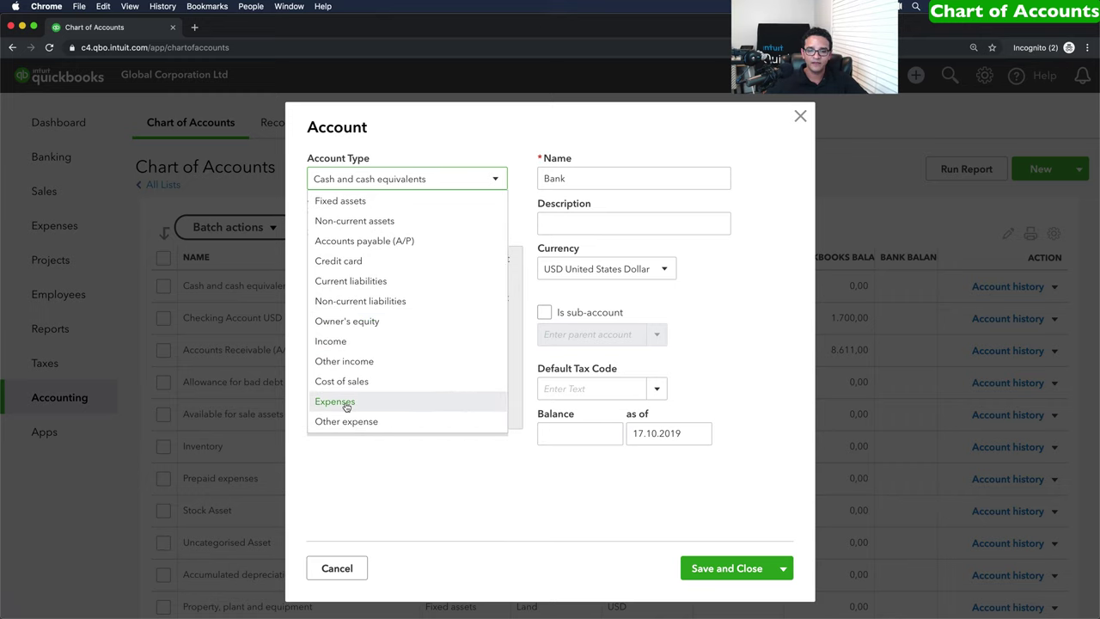
{"action": "left_click", "coordinate": [335, 401]}
{"action": "left_click", "coordinate": [372, 225]}
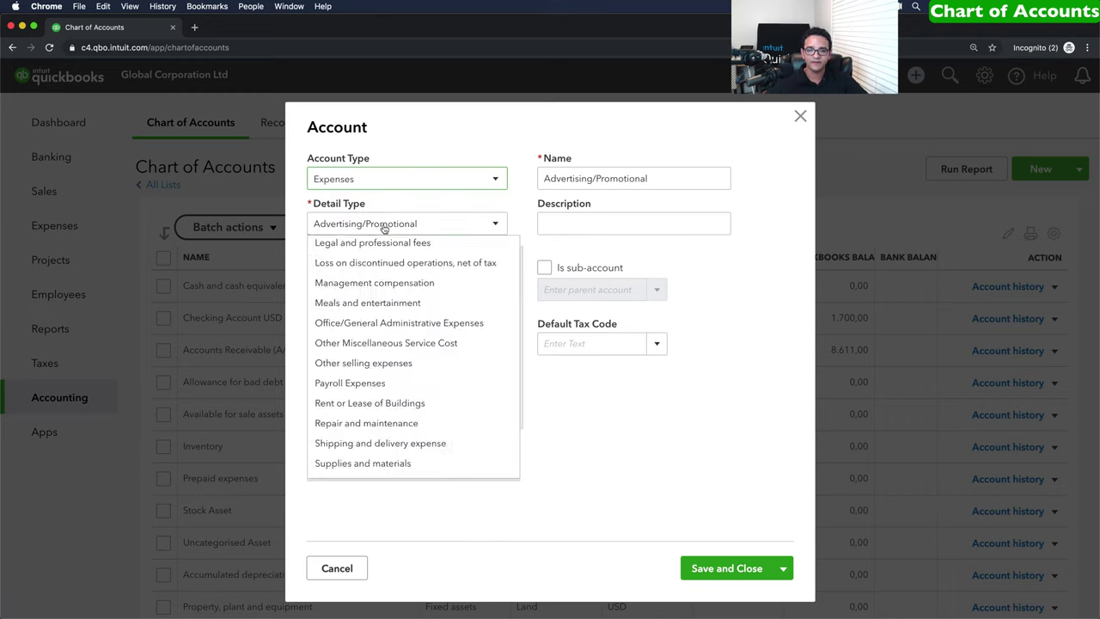
{"action": "scroll", "coordinate": [400, 346], "scroll_direction": "down", "scroll_amount": 5}
{"action": "scroll", "coordinate": [400, 347], "scroll_direction": "down", "scroll_amount": 8}
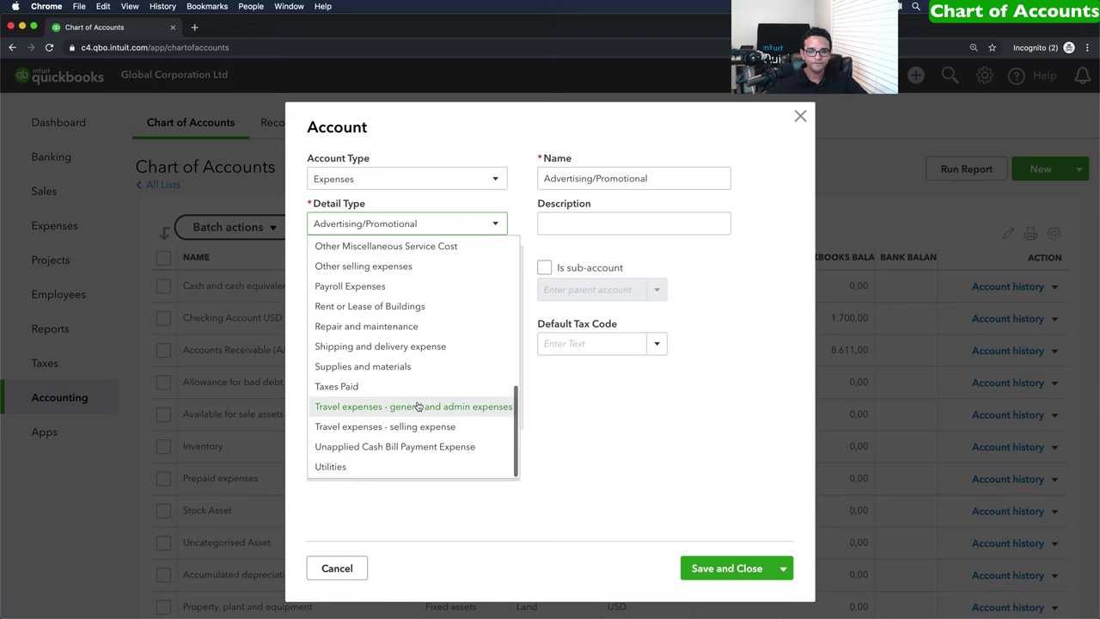
{"action": "left_click", "coordinate": [417, 407]}
Name the account Airfare and make it a sub-account of Travel Expenses.
{"action": "left_click_drag", "start_coordinate": [557, 178], "coordinate": [760, 189]}
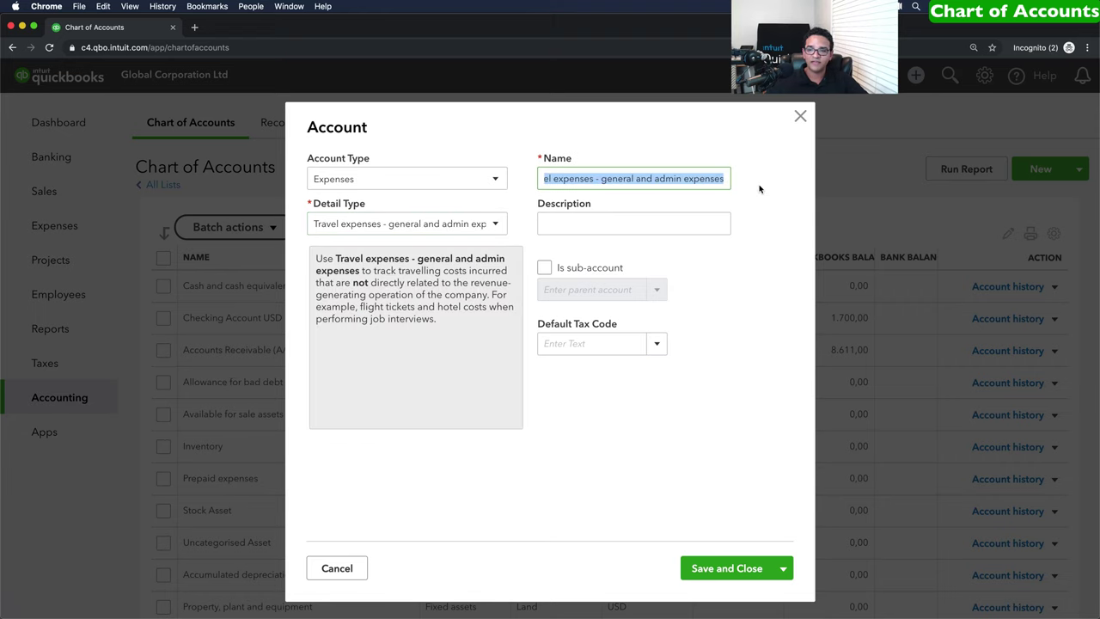
{"action": "type", "text": "Airfare"}
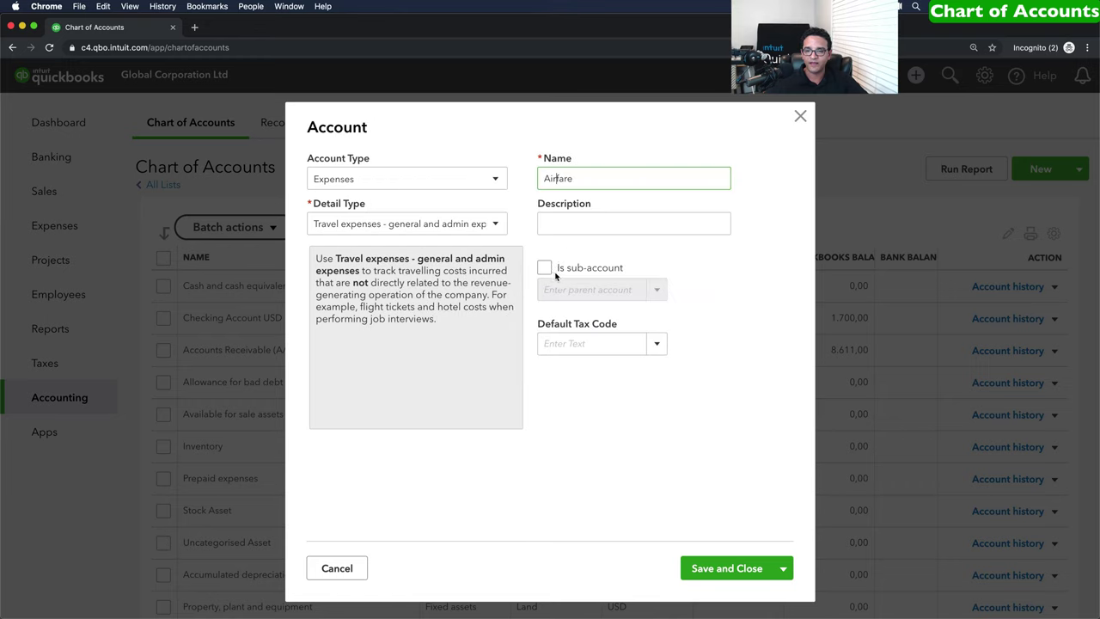
{"action": "left_click", "coordinate": [547, 269]}
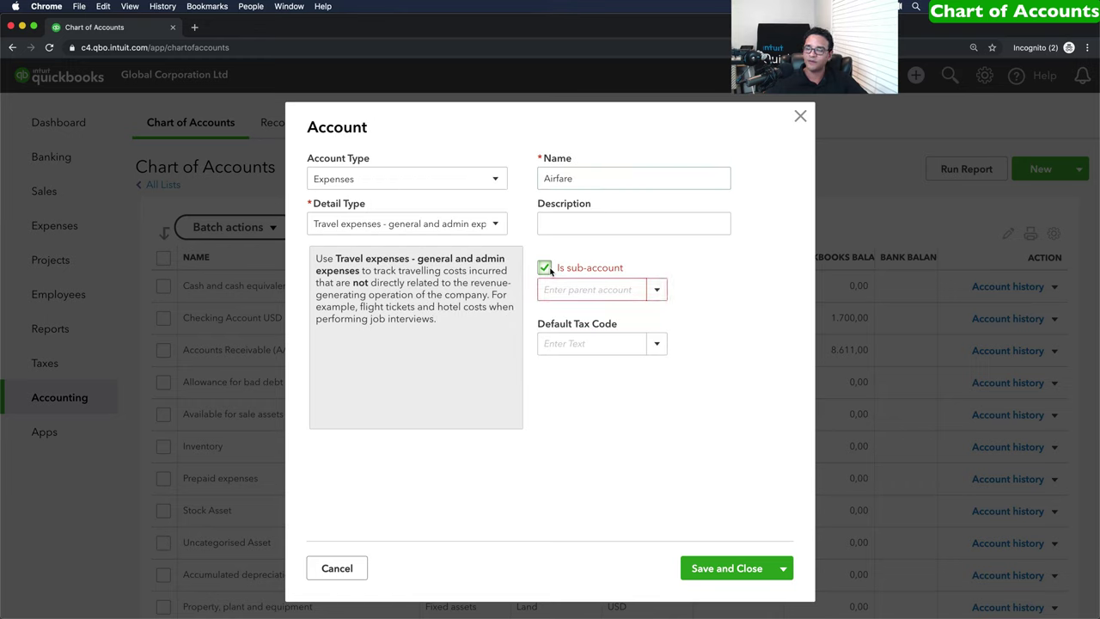
{"action": "left_click", "coordinate": [558, 288]}
{"action": "type", "text": "Travel Expenses"}
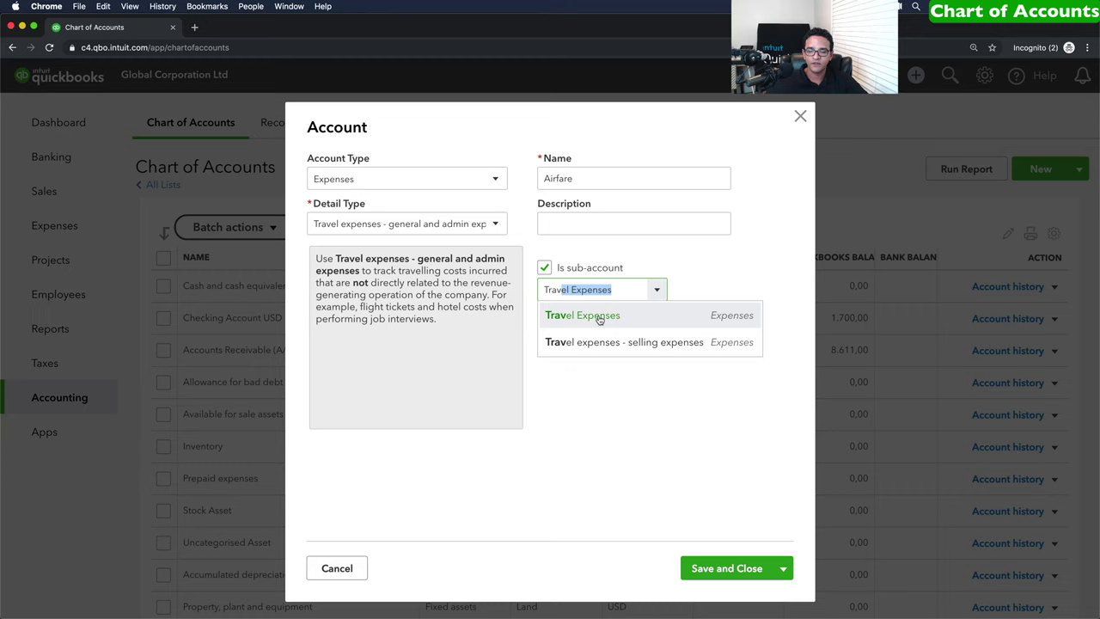
{"action": "left_click", "coordinate": [595, 316]}
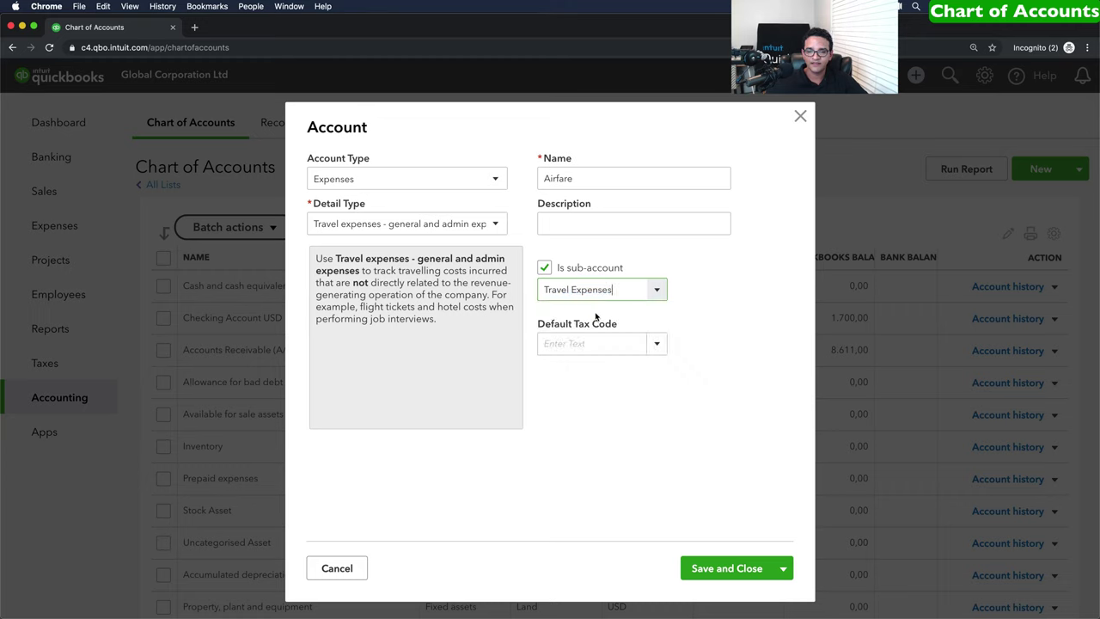
{"action": "left_click", "coordinate": [783, 568]}
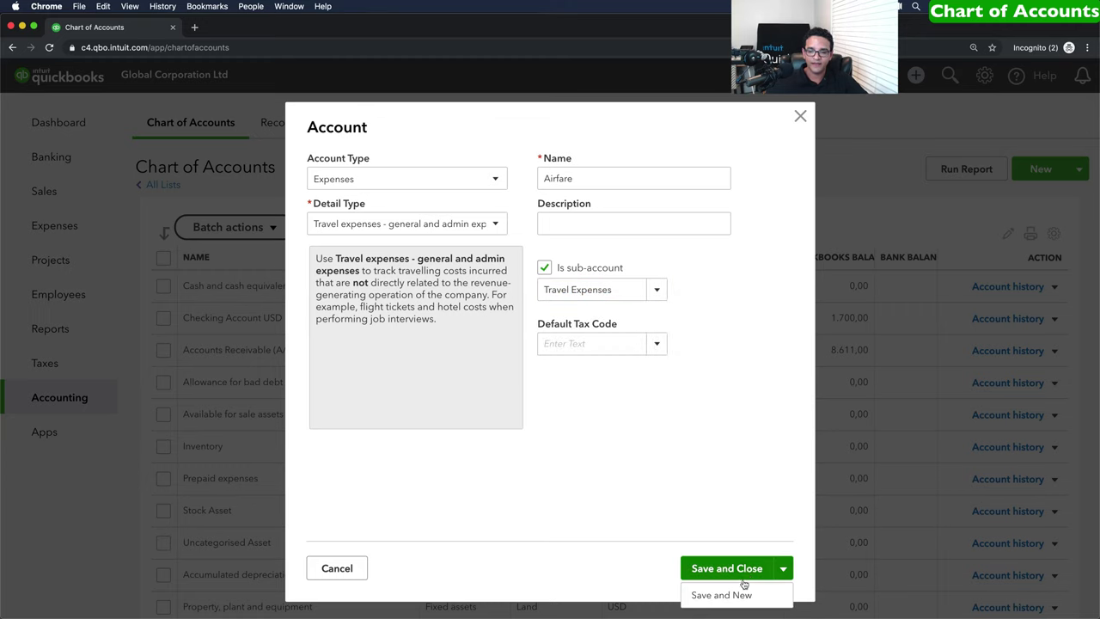
Save Airfare and start a new Expenses account with detail type Travel expenses - general and admin.
{"action": "left_click", "coordinate": [735, 593]}
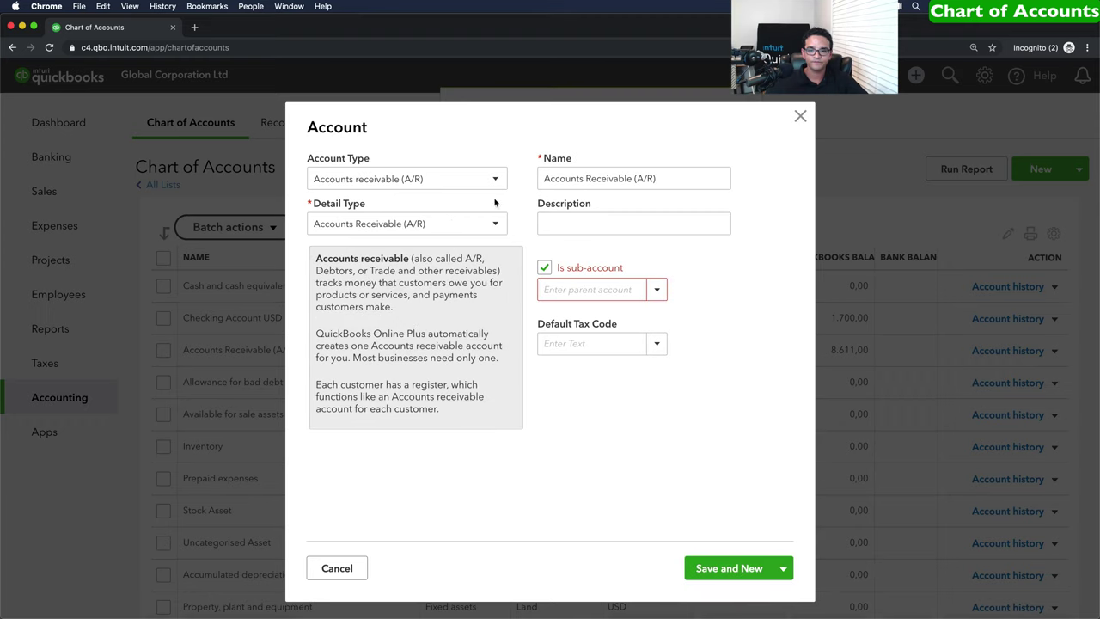
{"action": "left_click", "coordinate": [411, 178]}
{"action": "scroll", "coordinate": [400, 341], "scroll_direction": "down", "scroll_amount": 3}
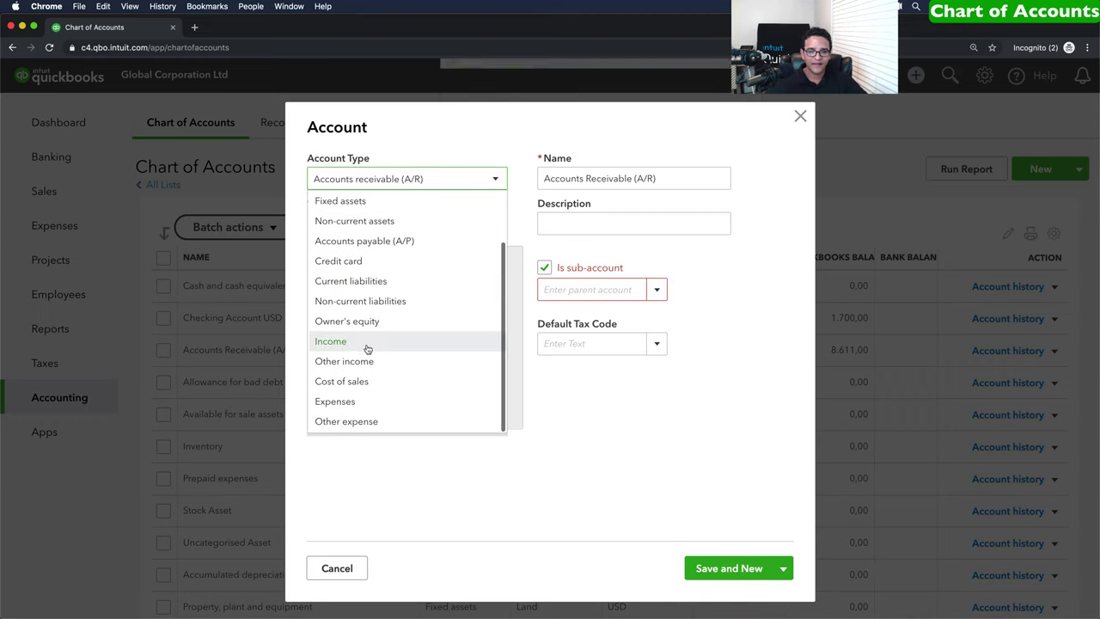
{"action": "left_click", "coordinate": [346, 403]}
{"action": "left_click", "coordinate": [359, 223]}
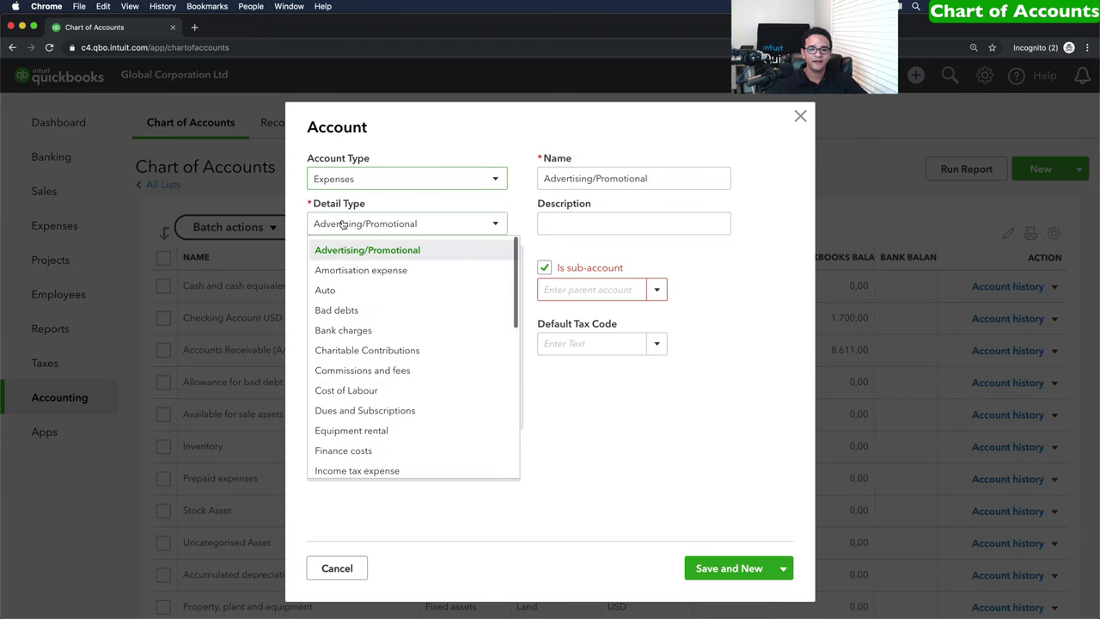
{"action": "scroll", "coordinate": [401, 358], "scroll_direction": "down", "scroll_amount": 5}
{"action": "scroll", "coordinate": [404, 362], "scroll_direction": "down", "scroll_amount": 3}
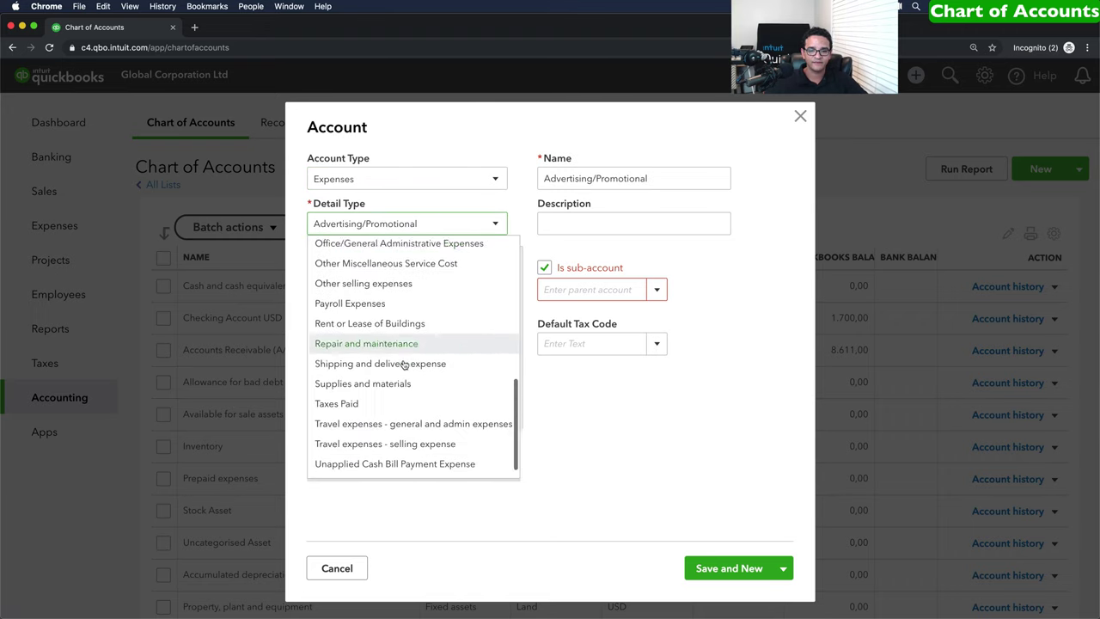
{"action": "left_click", "coordinate": [414, 412]}
Name the account Hotels as a sub-account of Travel Expenses, then save and close.
{"action": "left_click_drag", "start_coordinate": [543, 178], "coordinate": [759, 187]}
{"action": "type", "text": "Hotels"}
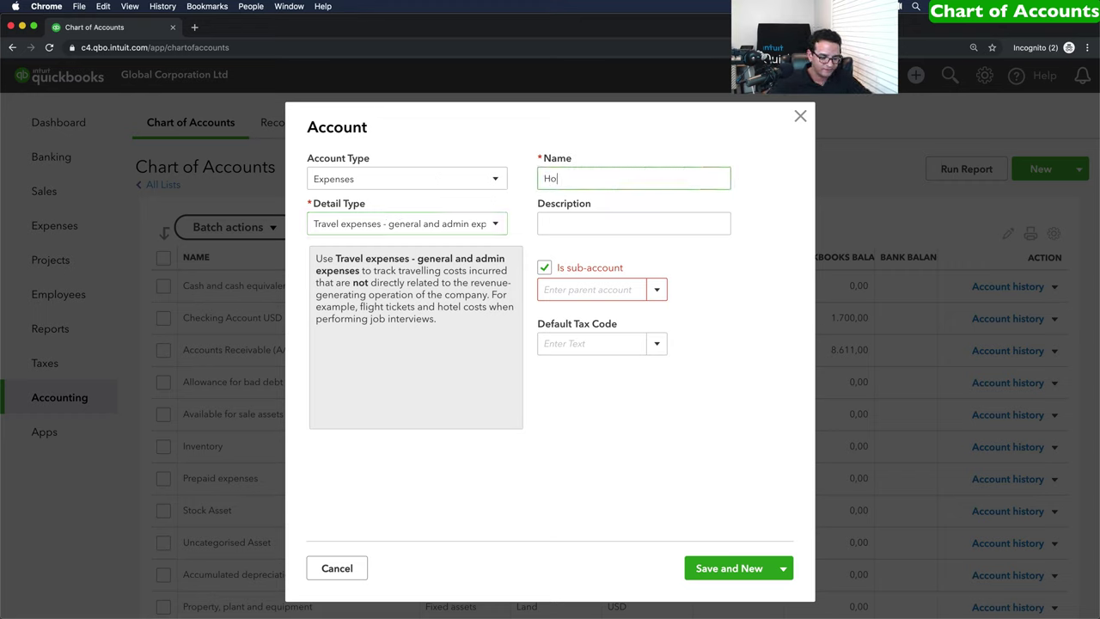
{"action": "left_click", "coordinate": [544, 268]}
{"action": "left_click", "coordinate": [545, 268]}
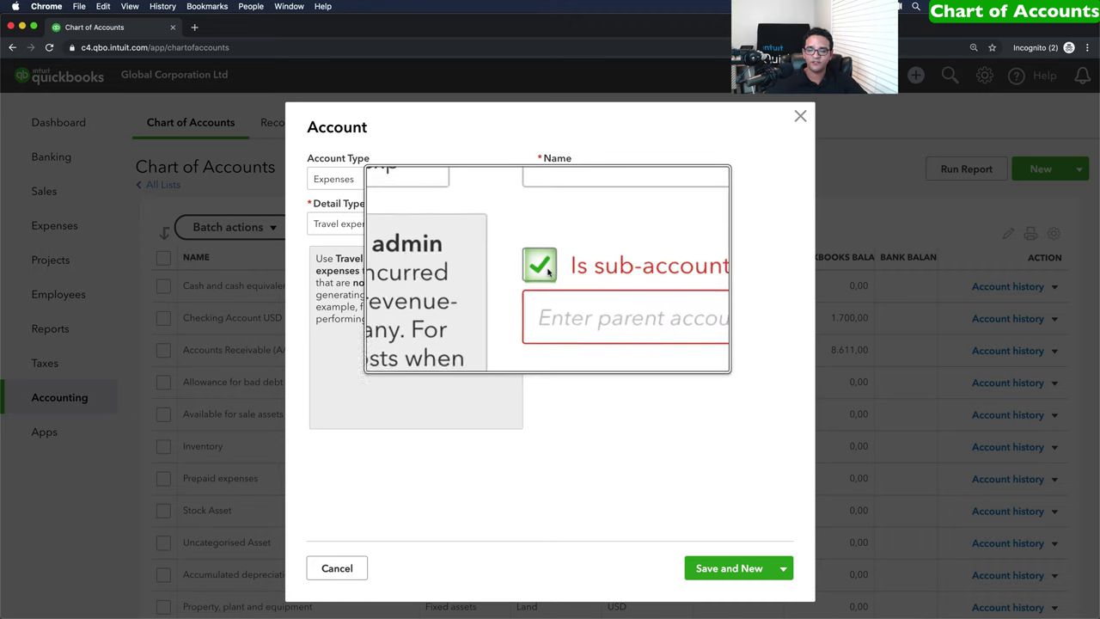
{"action": "left_click", "coordinate": [554, 289]}
{"action": "type", "text": "t"}
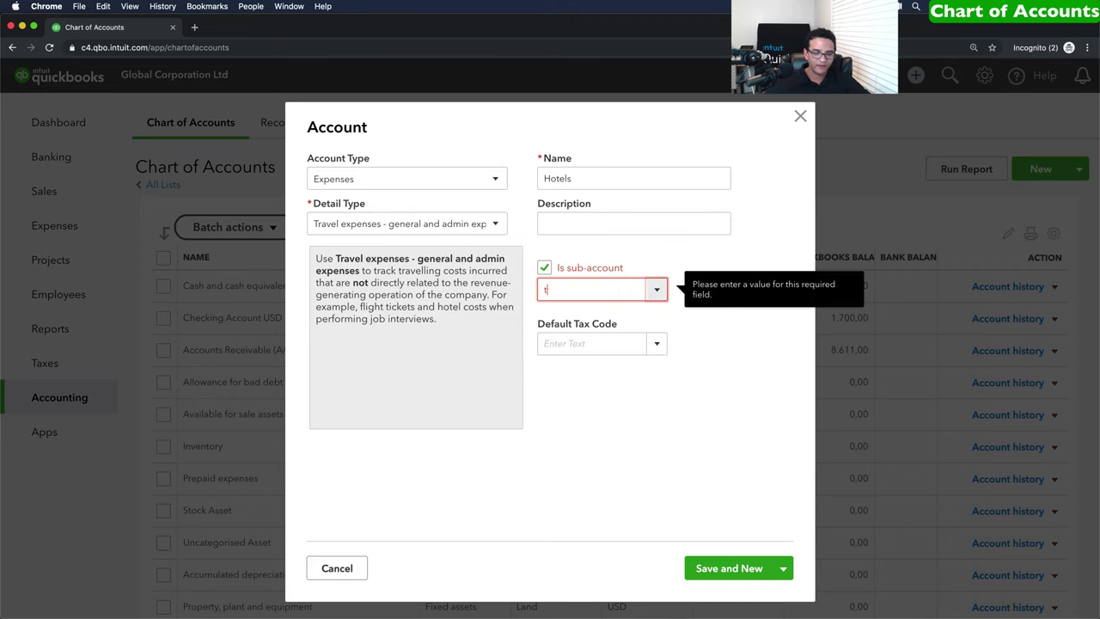
{"action": "type", "text": "r"}
{"action": "left_click", "coordinate": [576, 397]}
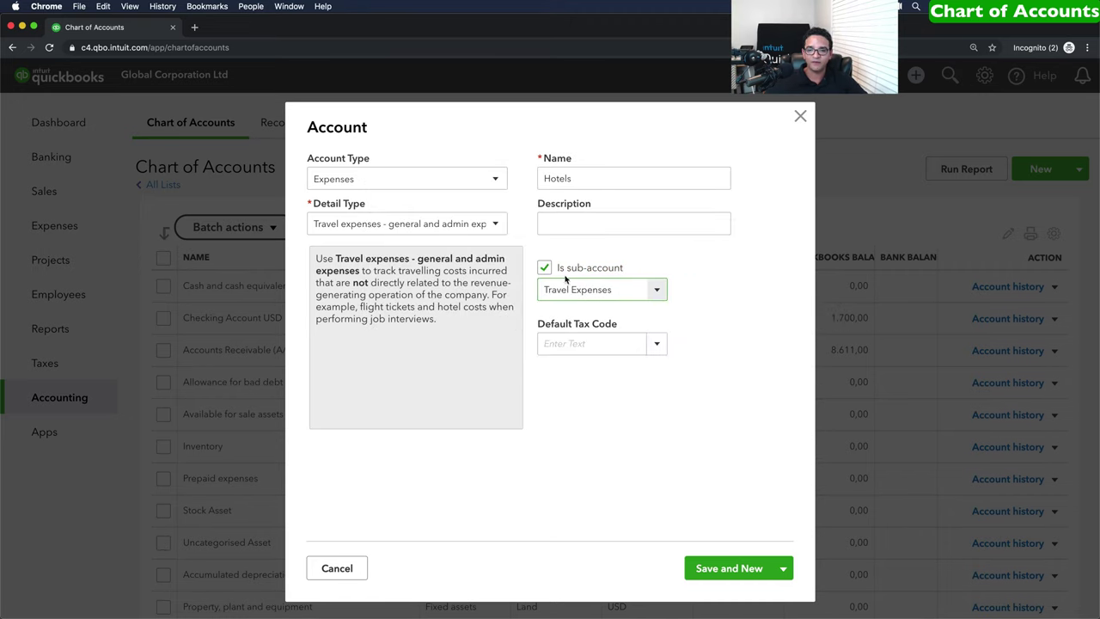
{"action": "left_click", "coordinate": [783, 568]}
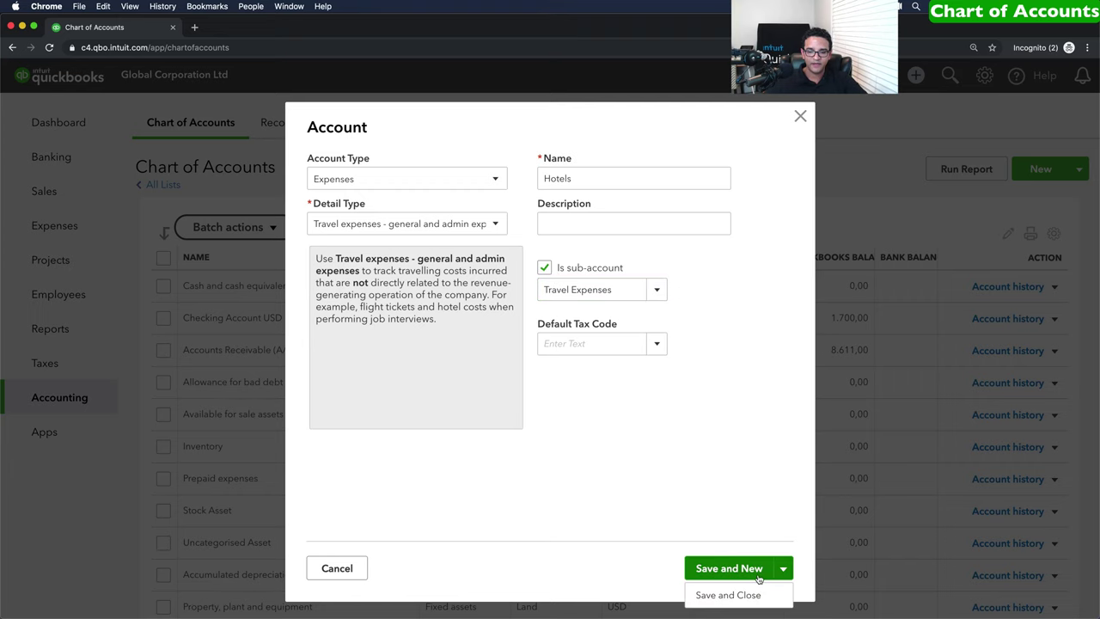
{"action": "left_click", "coordinate": [743, 596]}
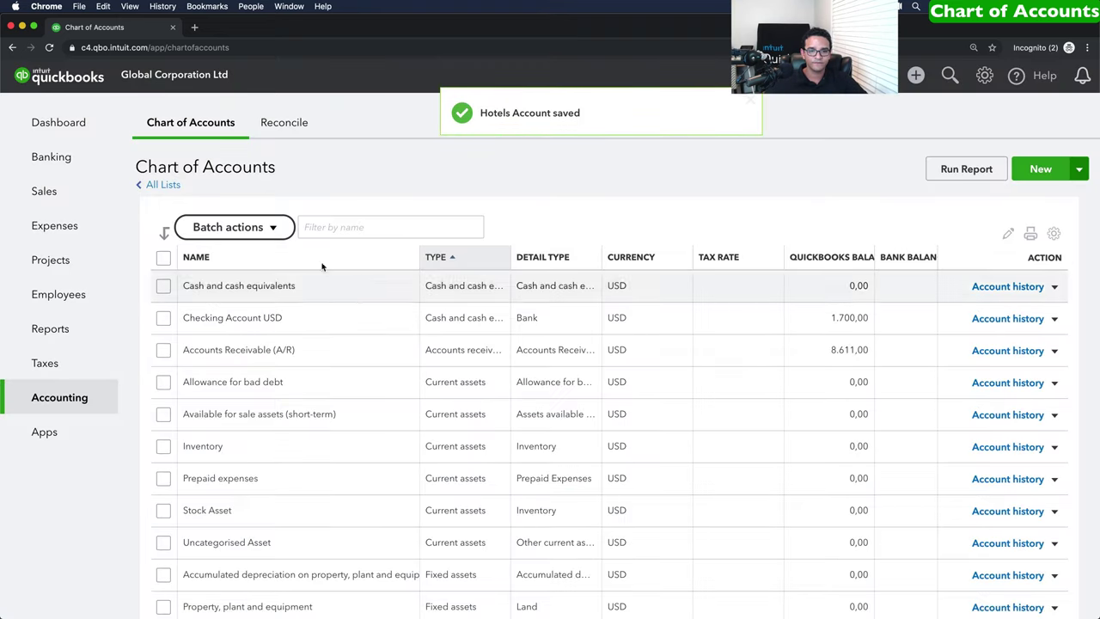
{"action": "left_click", "coordinate": [335, 225]}
{"action": "type", "text": "travel"}
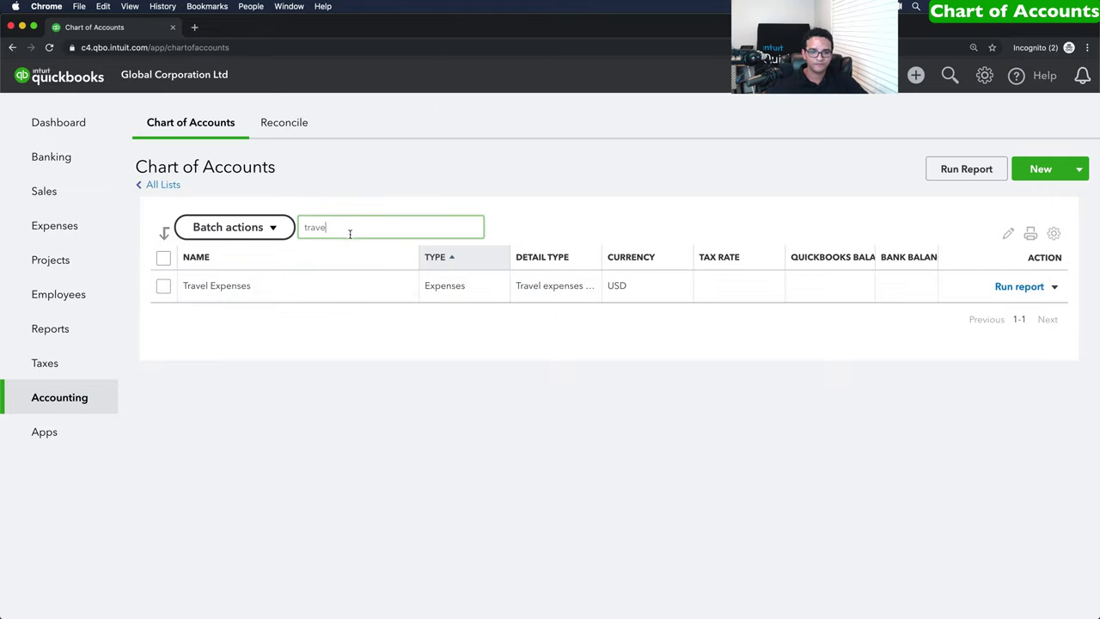
{"action": "left_click_drag", "start_coordinate": [349, 230], "coordinate": [297, 228]}
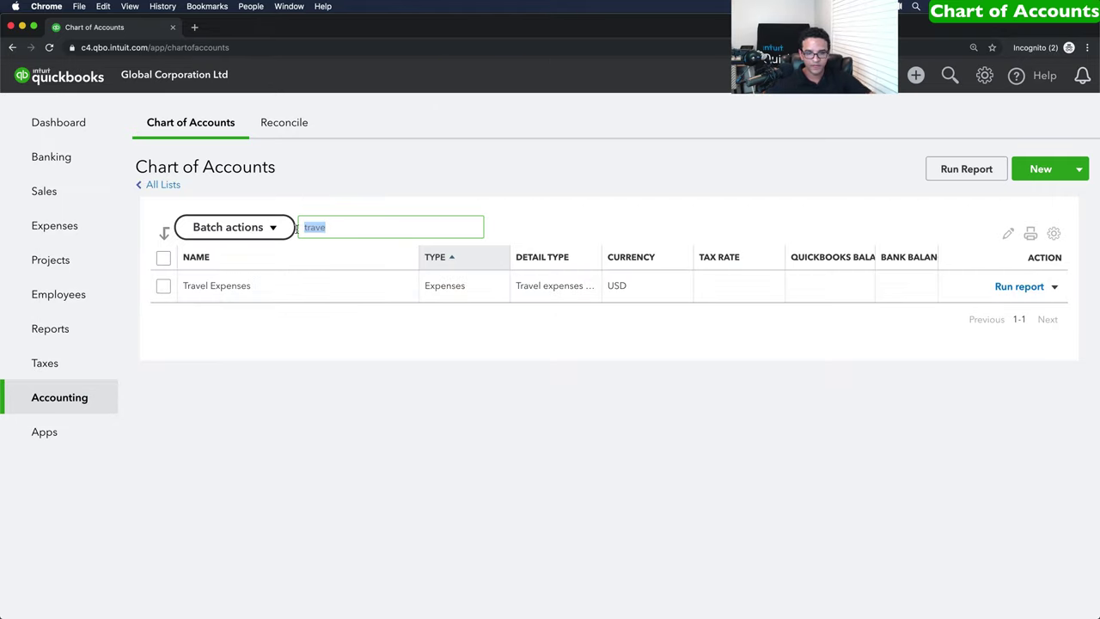
{"action": "key", "text": "BackSpace"}
{"action": "scroll", "coordinate": [378, 404], "scroll_direction": "down", "scroll_amount": 10}
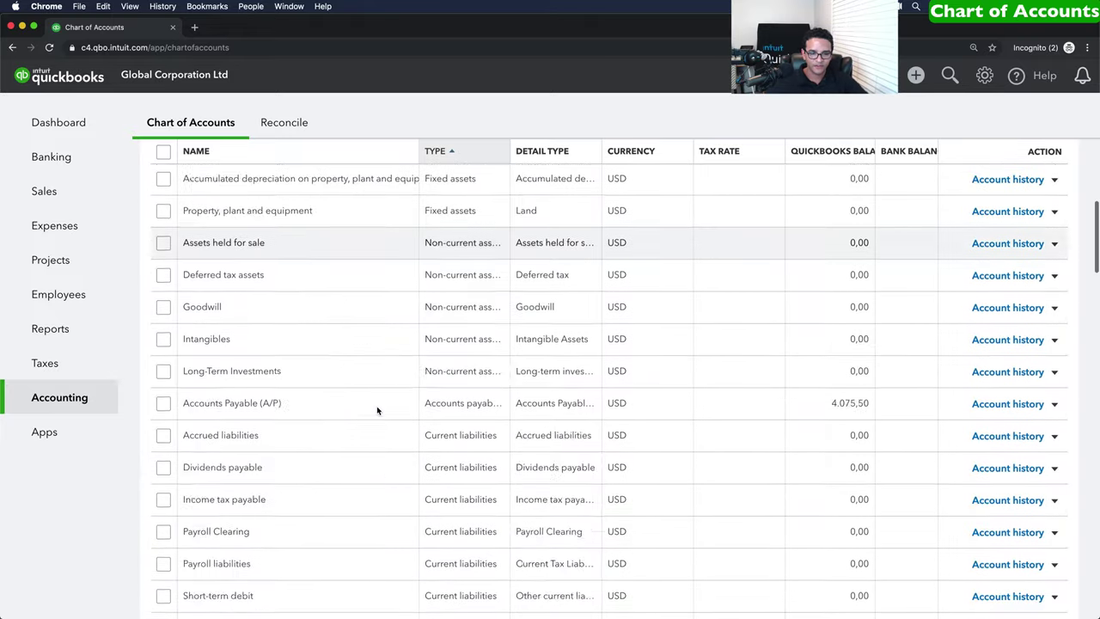
{"action": "scroll", "coordinate": [376, 410], "scroll_direction": "down", "scroll_amount": 20}
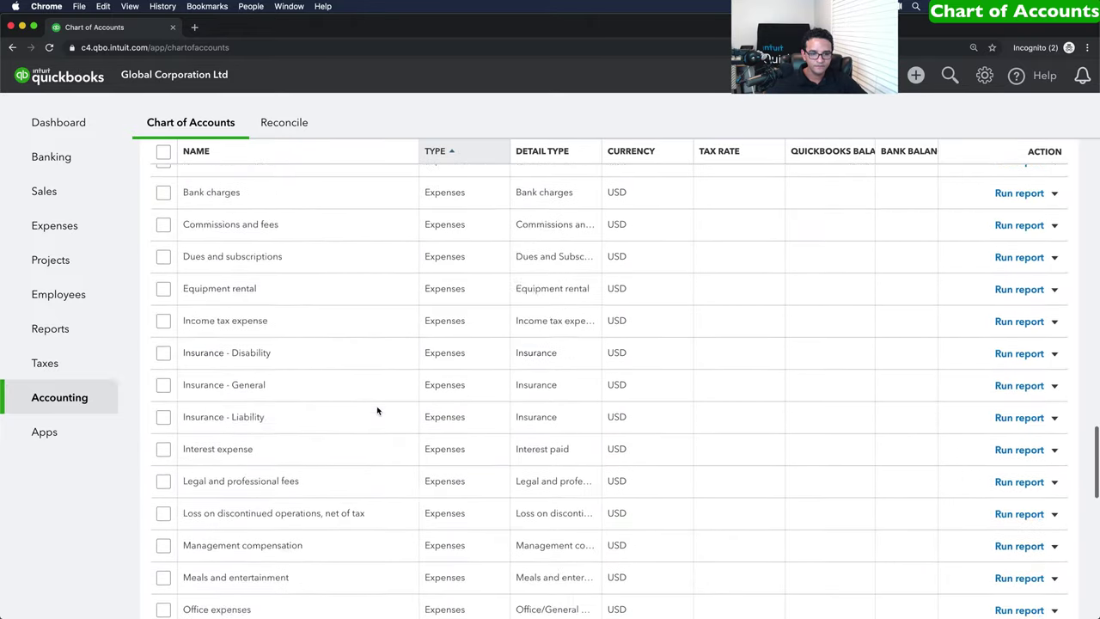
{"action": "scroll", "coordinate": [376, 410], "scroll_direction": "down", "scroll_amount": 5}
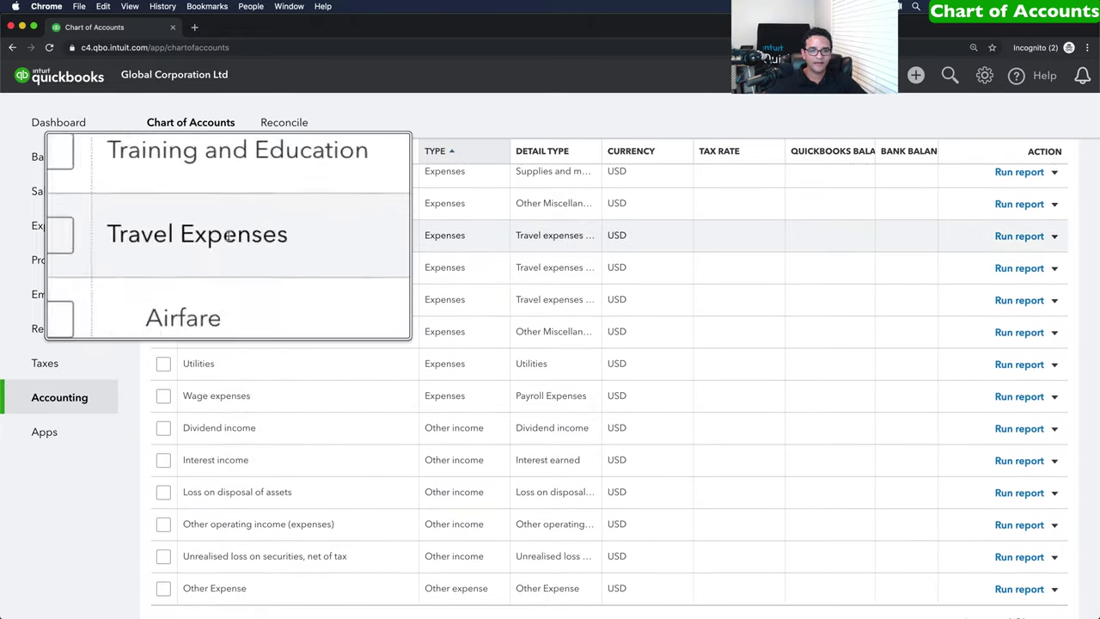
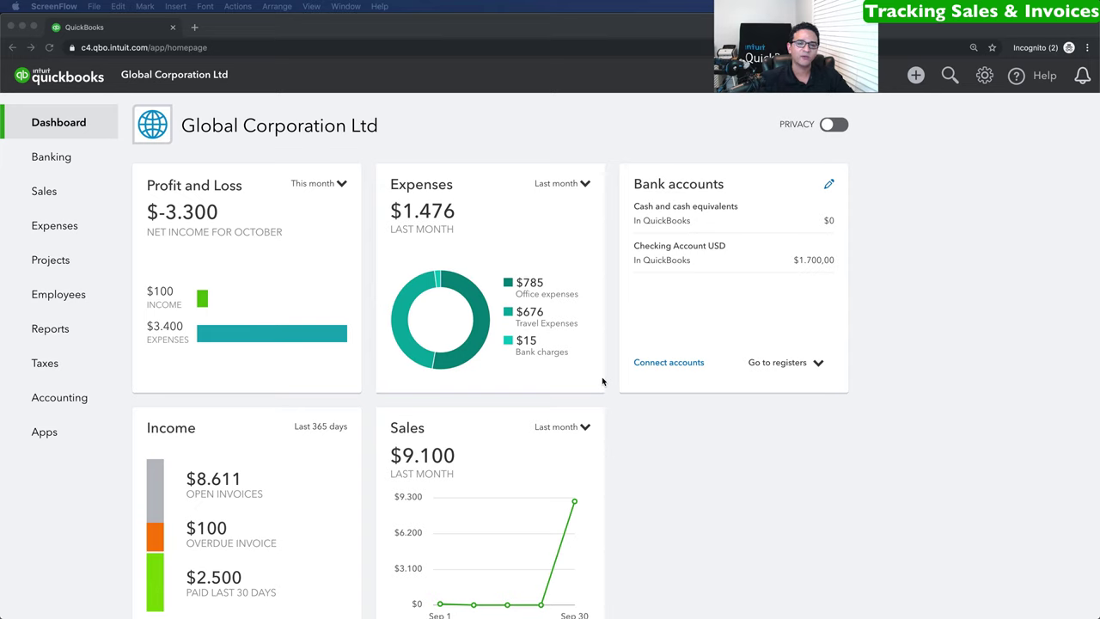
Open a new blank sales receipt, number 1004, from the + New menu.
{"action": "left_click", "coordinate": [916, 77]}
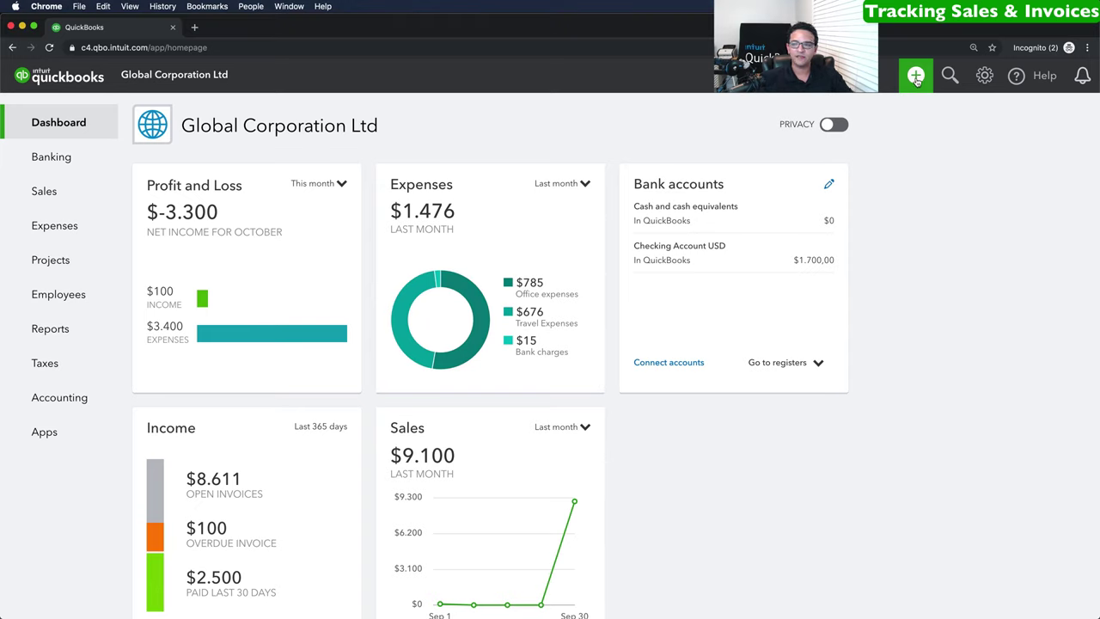
{"action": "left_click", "coordinate": [916, 77]}
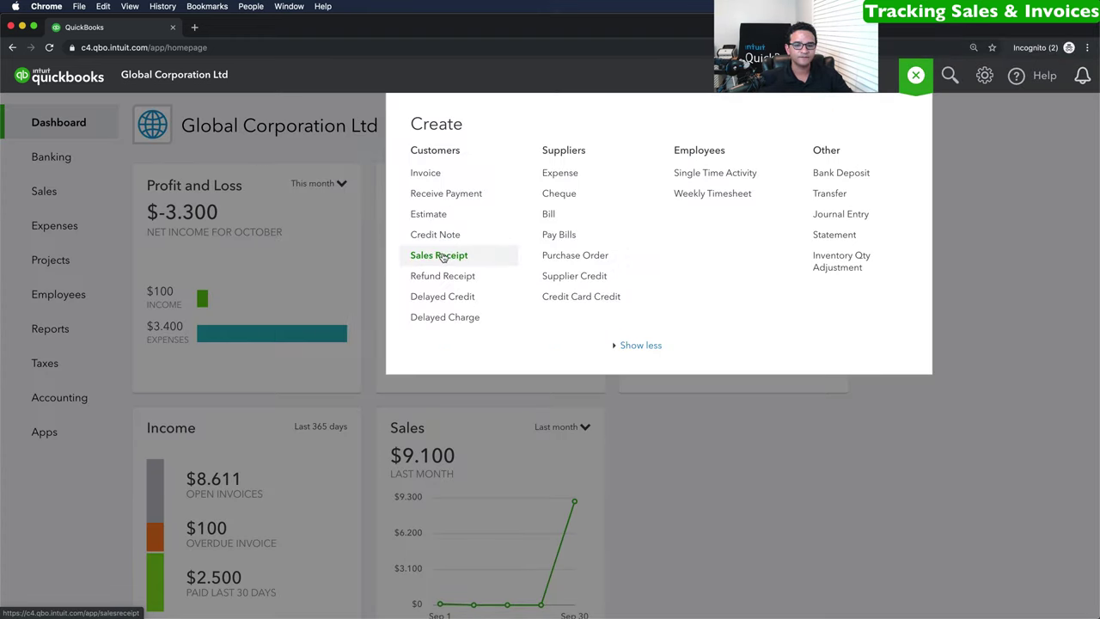
{"action": "left_click", "coordinate": [440, 255]}
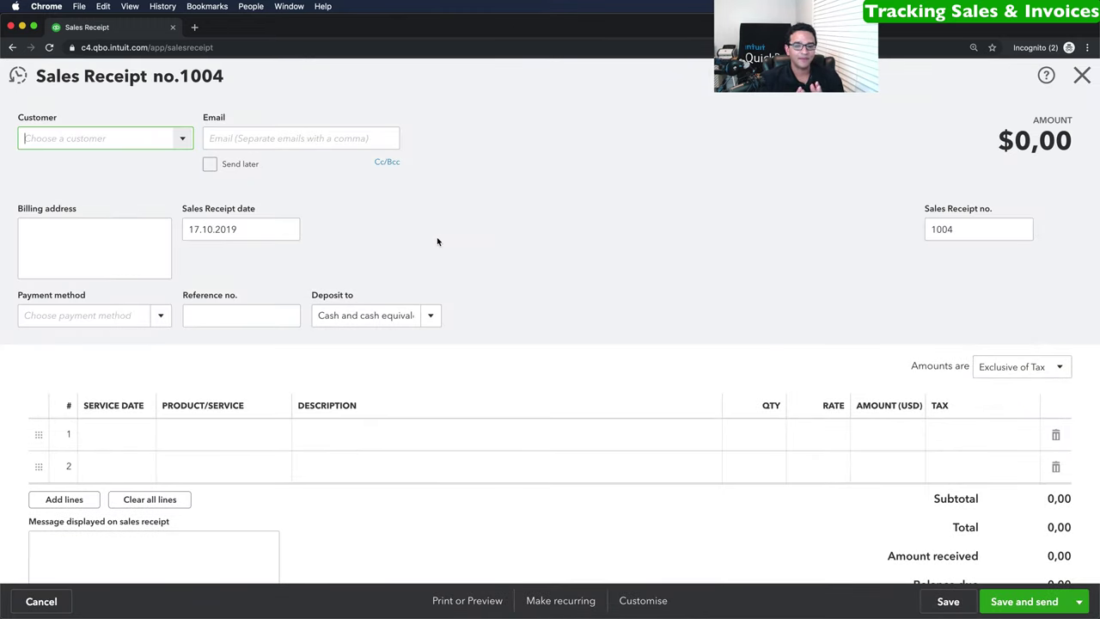
Set customer US Wholesalers Corp, date 17.10.2019 and deposit account Checking Account USD.
{"action": "left_click", "coordinate": [184, 139]}
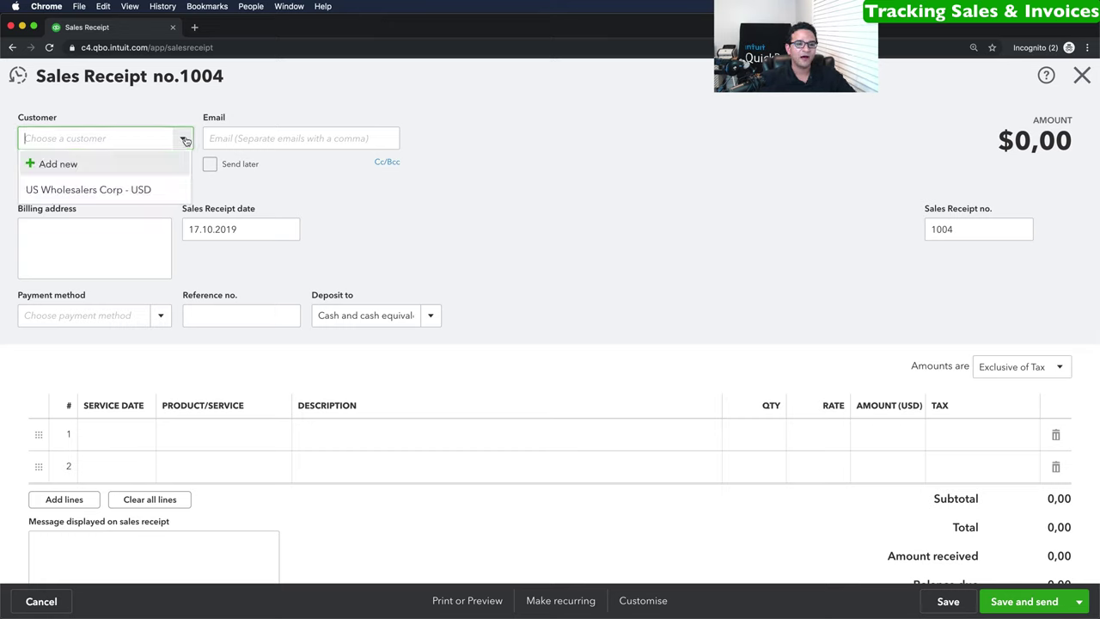
{"action": "left_click", "coordinate": [80, 191]}
{"action": "left_click", "coordinate": [288, 230]}
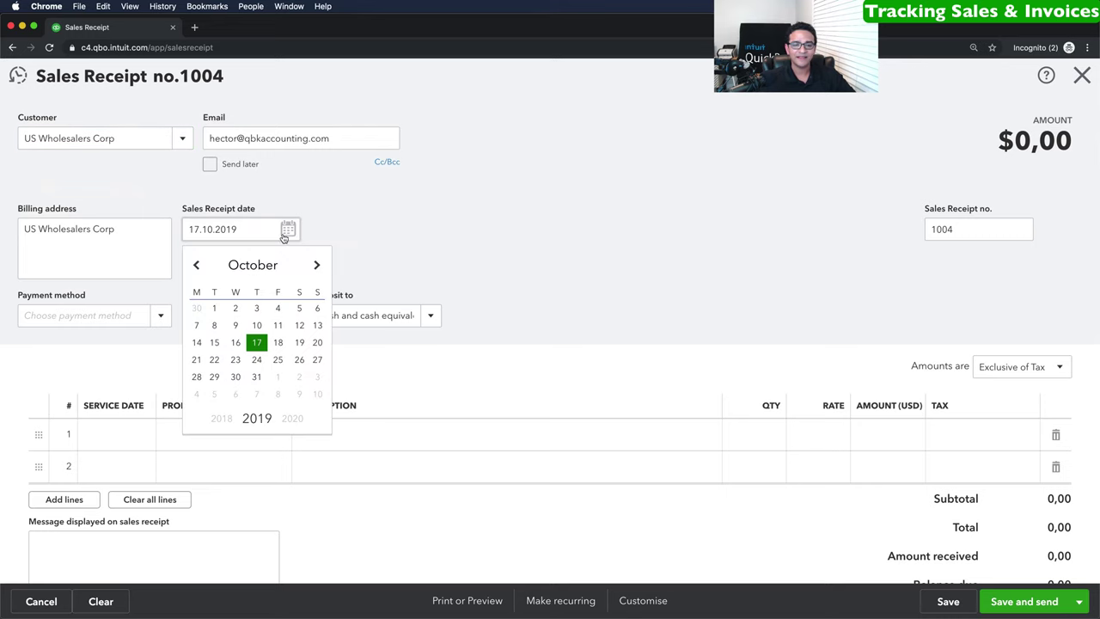
{"action": "left_click", "coordinate": [256, 344]}
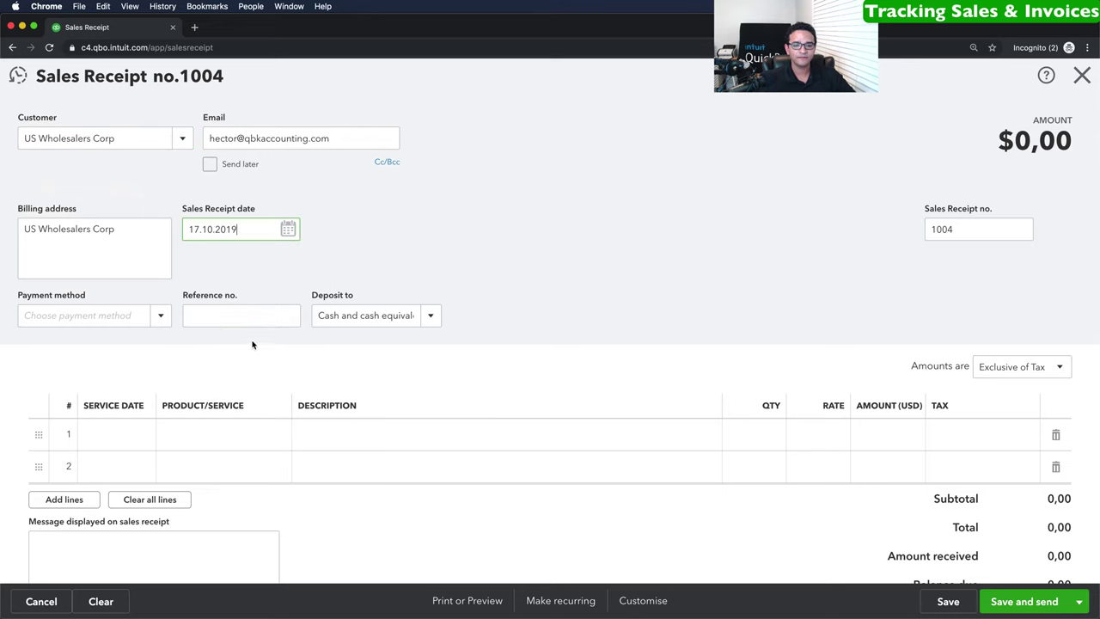
{"action": "left_click", "coordinate": [432, 317]}
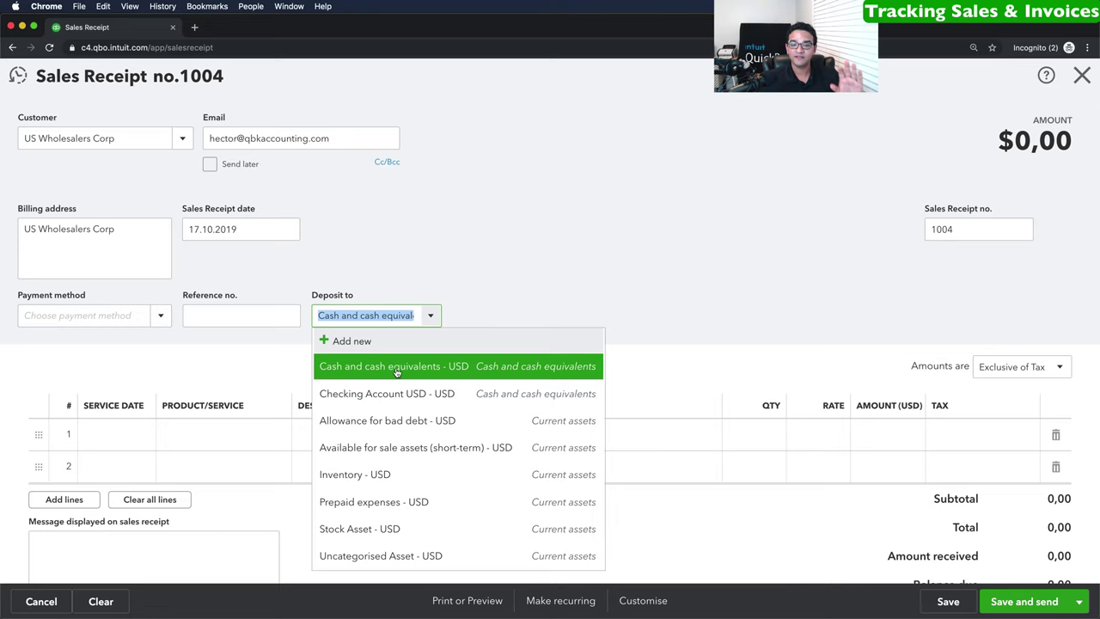
{"action": "left_click", "coordinate": [388, 396]}
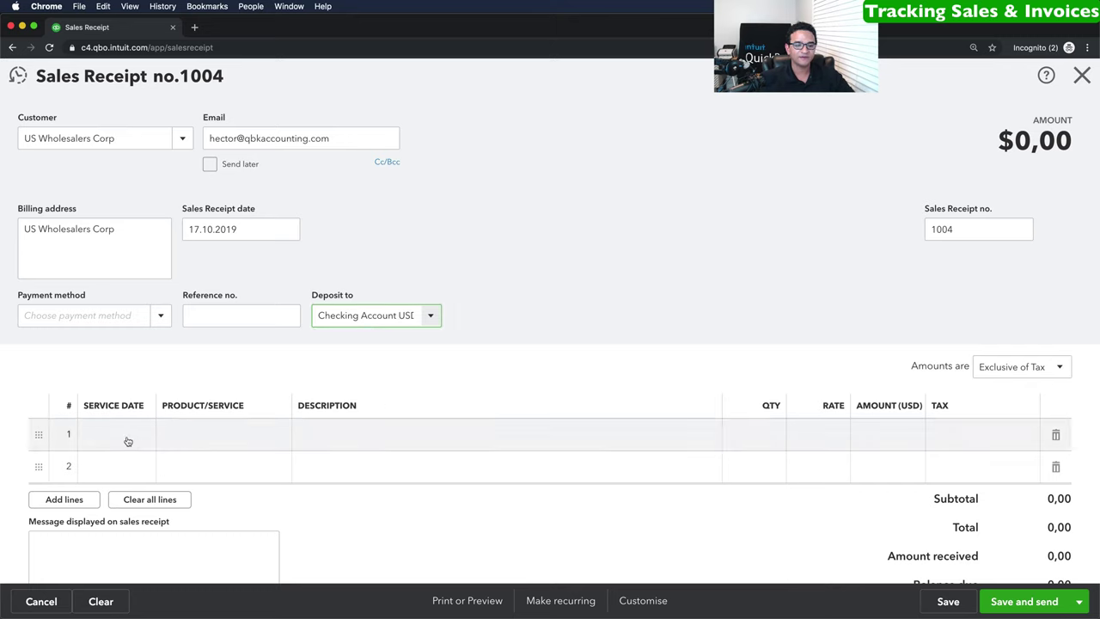
{"action": "left_click", "coordinate": [275, 433]}
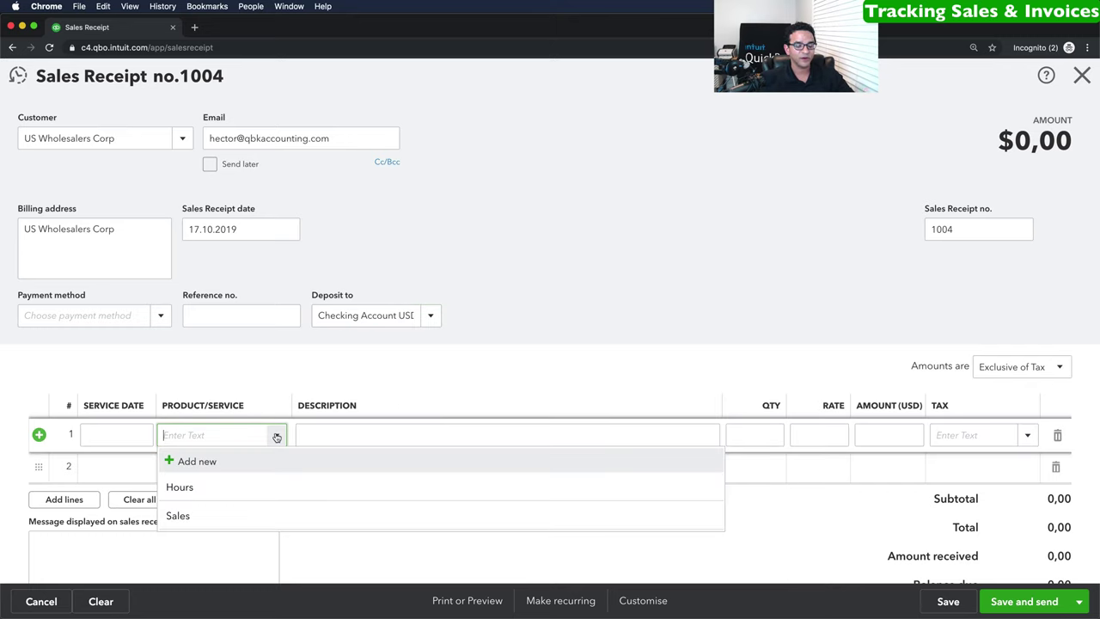
Bill line 1 as 2 Consulting hours at 100 with 21% VAT, paid in Cash.
{"action": "left_click", "coordinate": [182, 488]}
{"action": "left_click", "coordinate": [356, 436]}
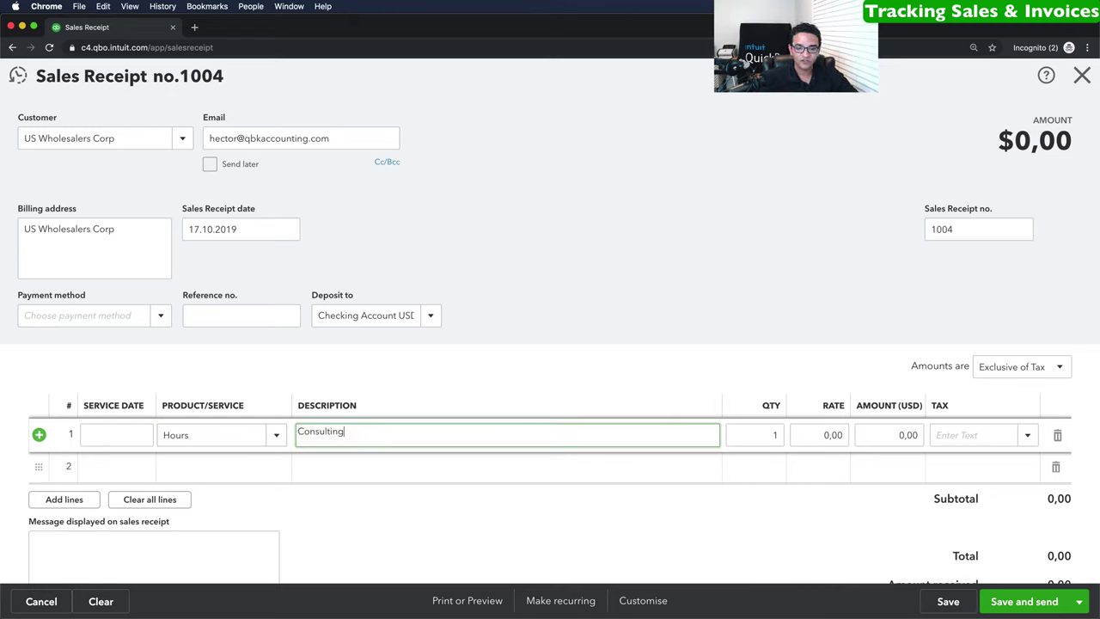
{"action": "key", "text": "Tab"}
{"action": "key", "text": "Tab"}
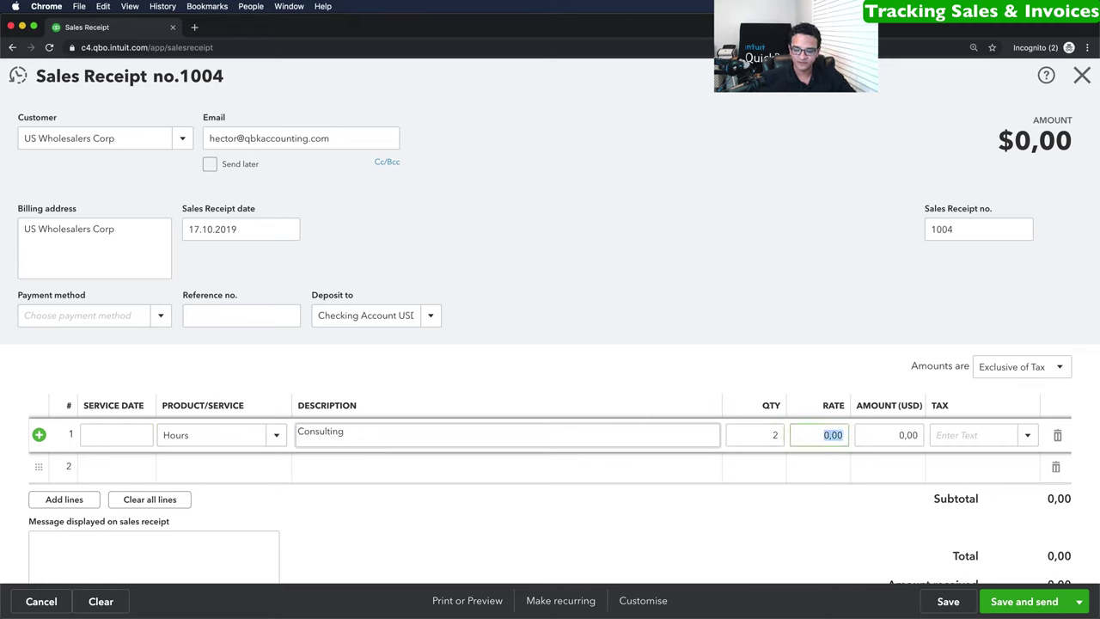
{"action": "key", "text": "Tab"}
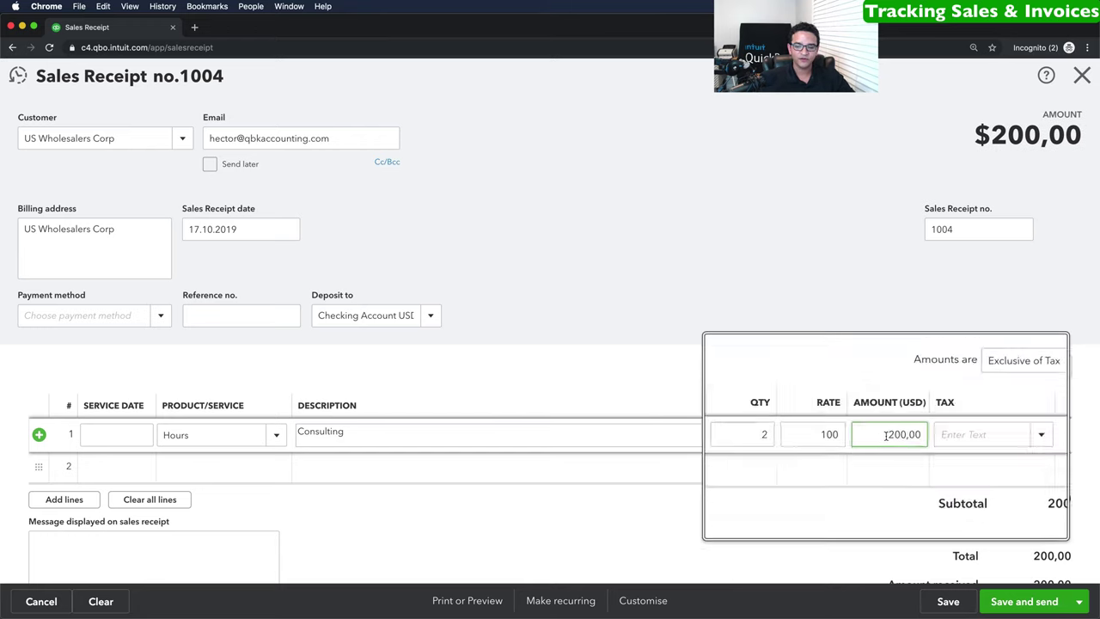
{"action": "left_click", "coordinate": [1027, 436]}
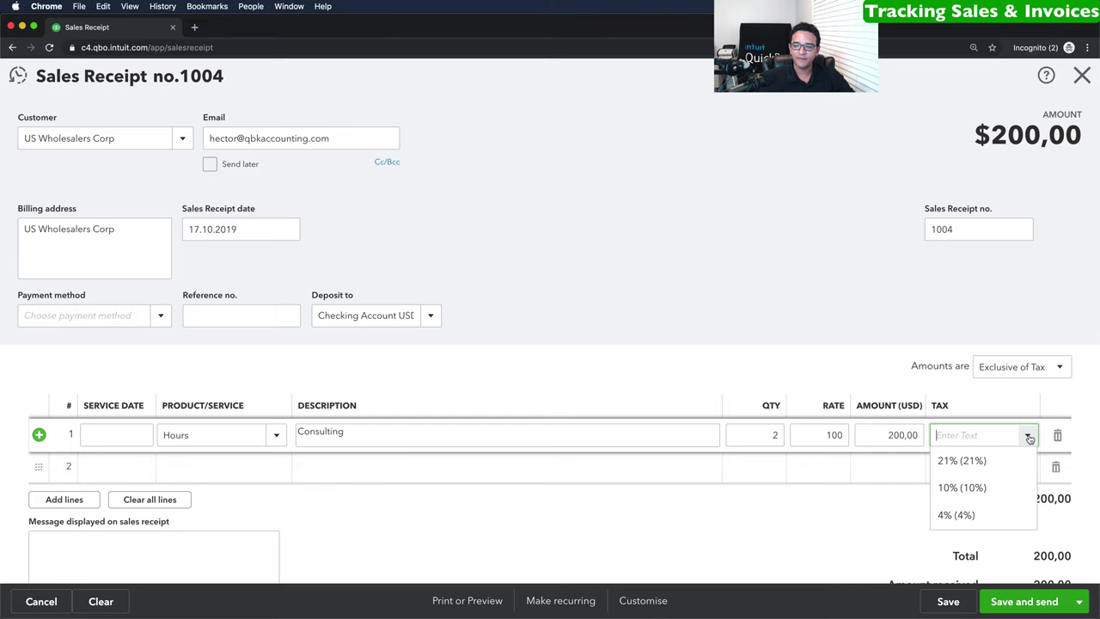
{"action": "left_click", "coordinate": [967, 460]}
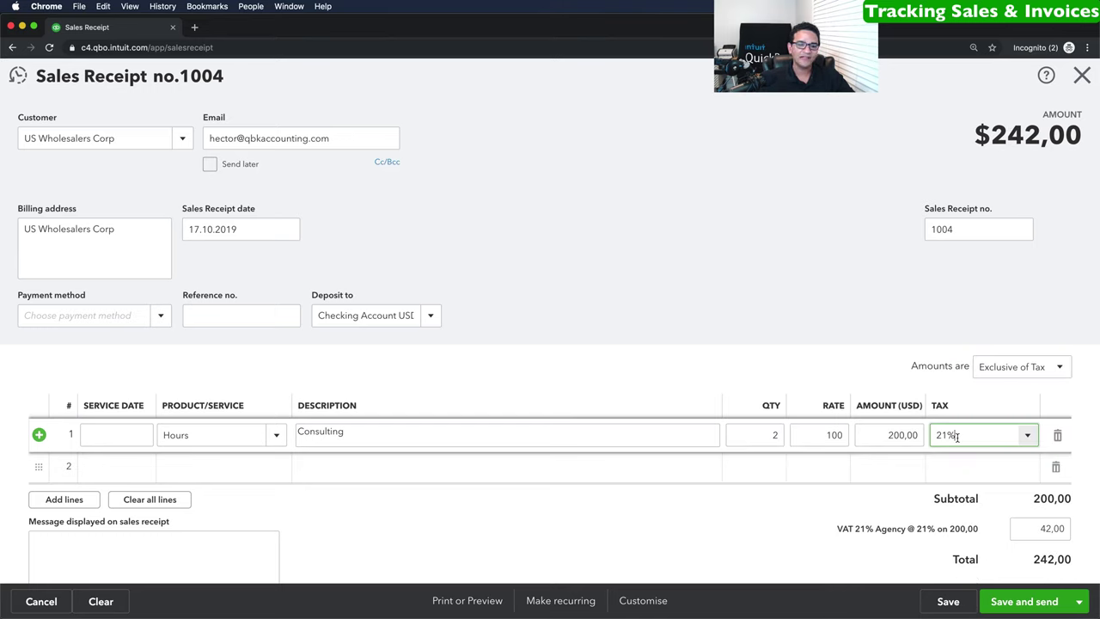
{"action": "left_click", "coordinate": [160, 316]}
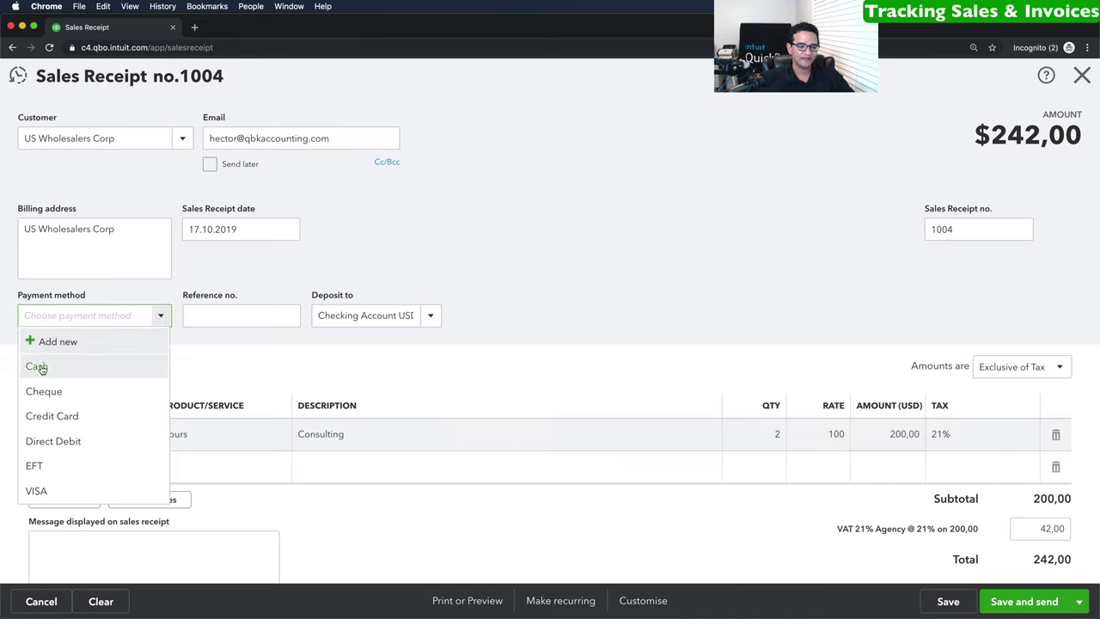
{"action": "left_click", "coordinate": [38, 367]}
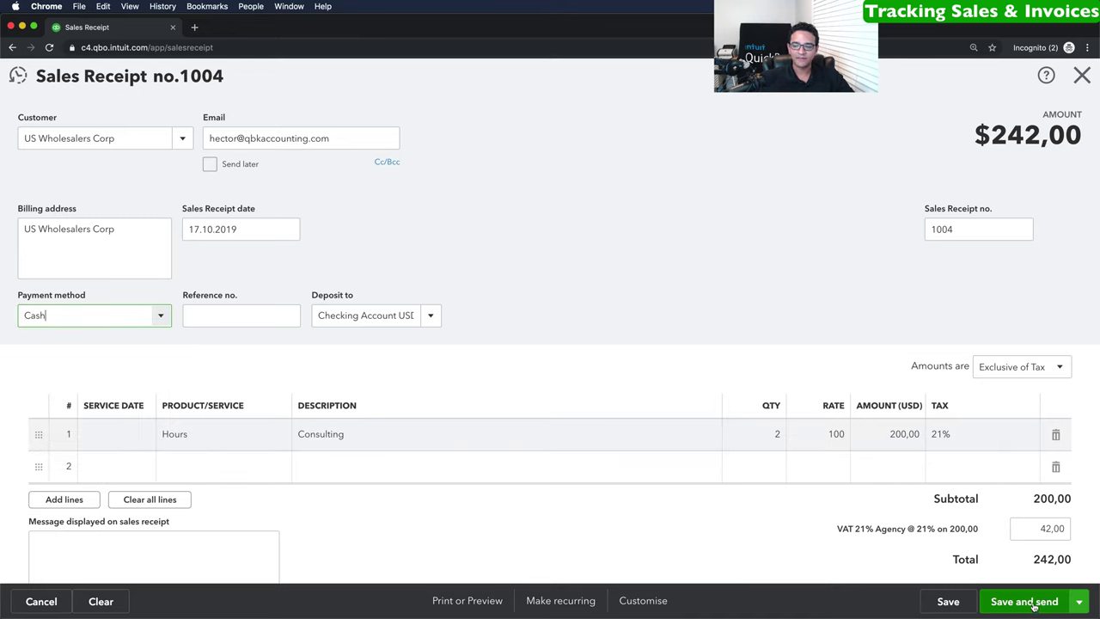
{"action": "left_click", "coordinate": [1084, 604]}
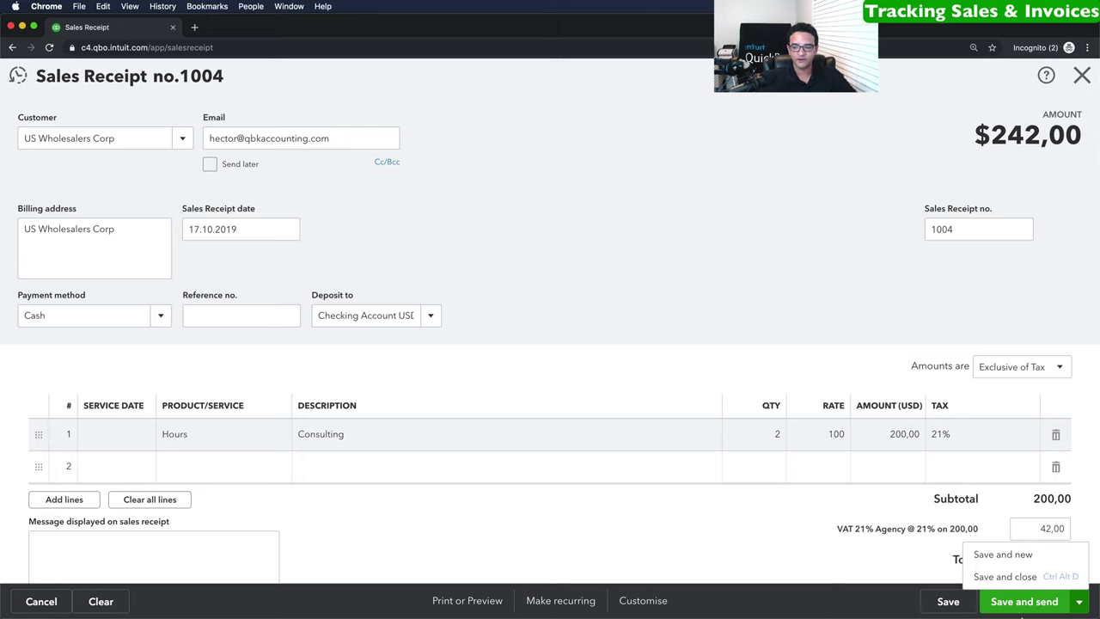
Save and close sales receipt 1004, then open the + New menu.
{"action": "left_click", "coordinate": [1010, 577]}
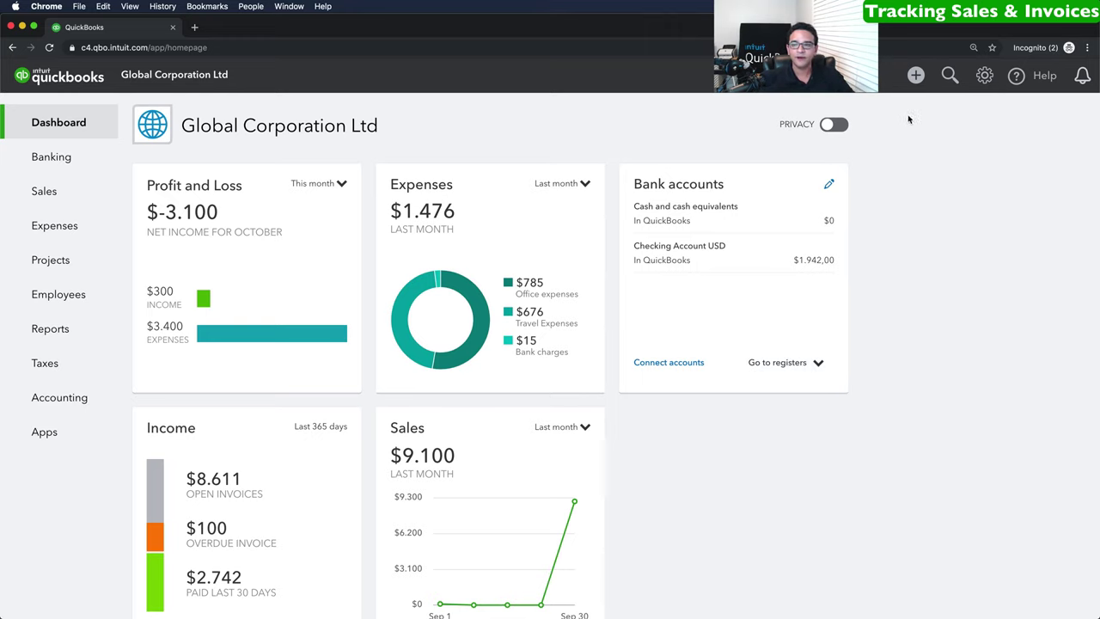
{"action": "left_click", "coordinate": [917, 76]}
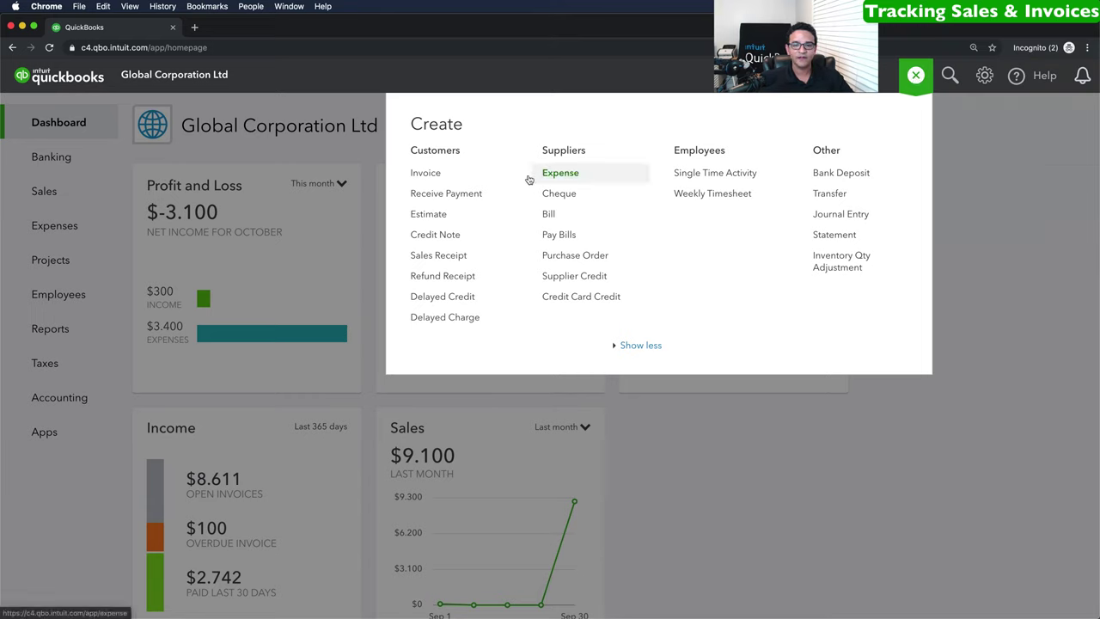
Create a bank deposit into Checking Account USD dated 16.10.2019 in US dollars.
{"action": "left_click", "coordinate": [836, 174]}
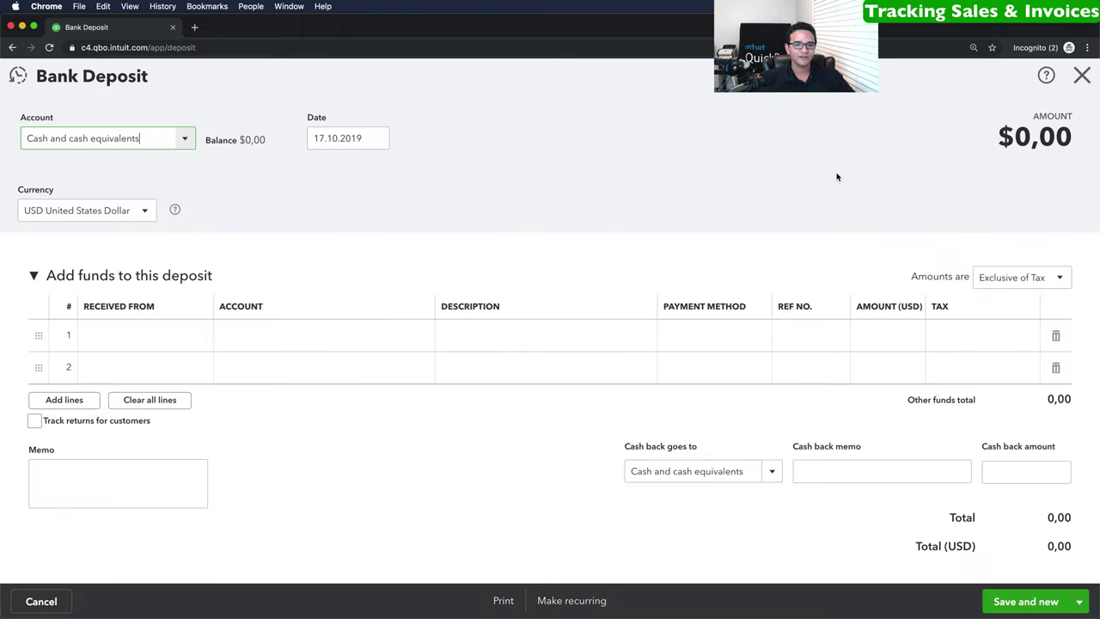
{"action": "left_click", "coordinate": [161, 149]}
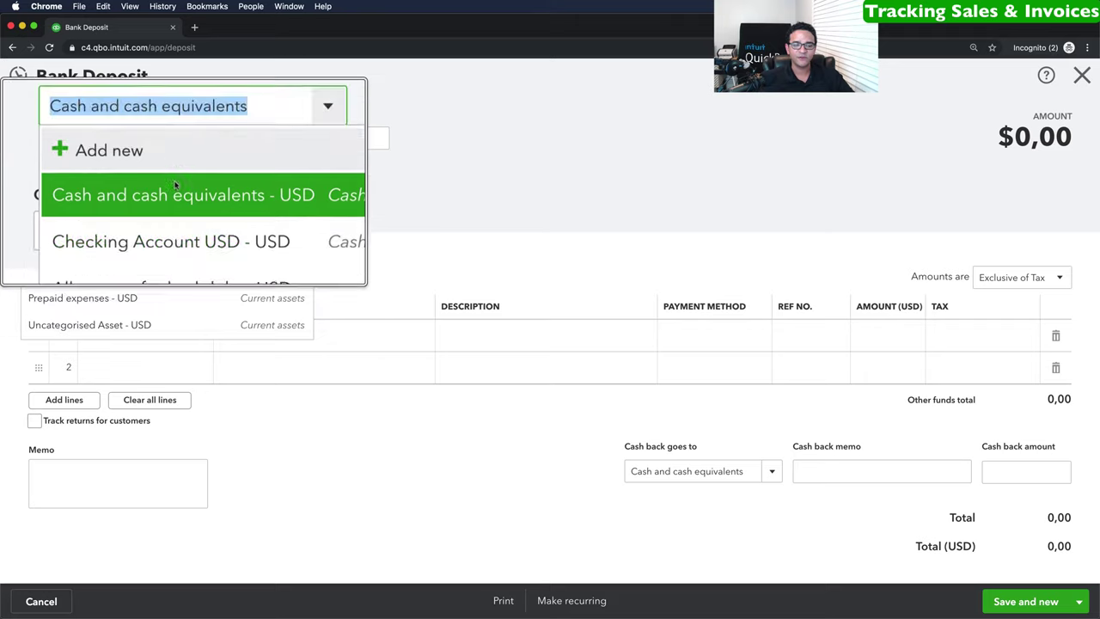
{"action": "left_click", "coordinate": [100, 218]}
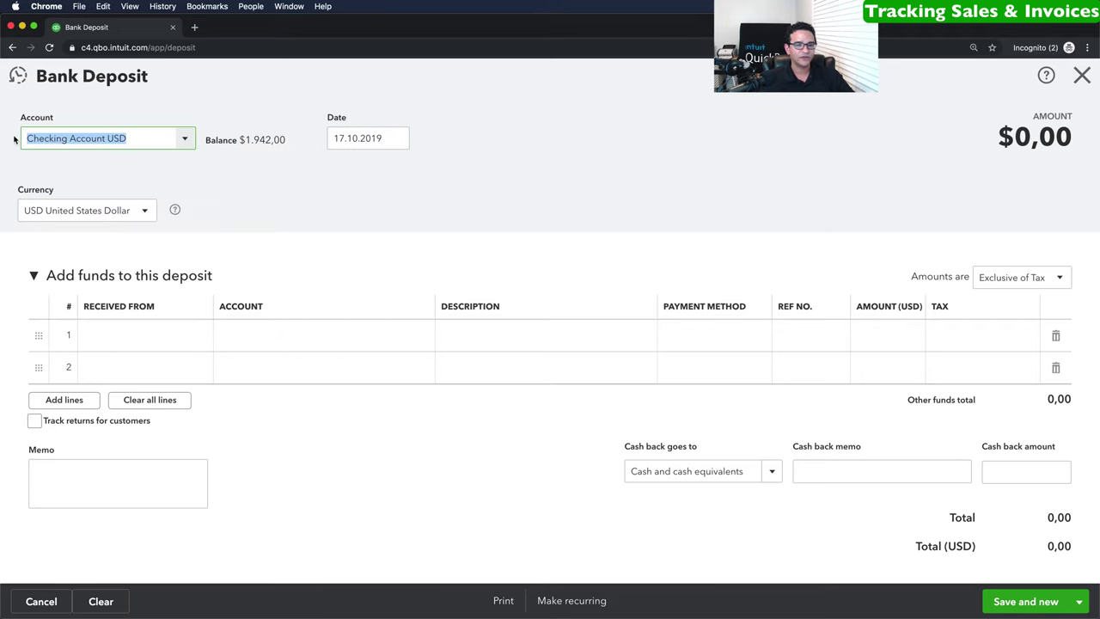
{"action": "left_click", "coordinate": [398, 138]}
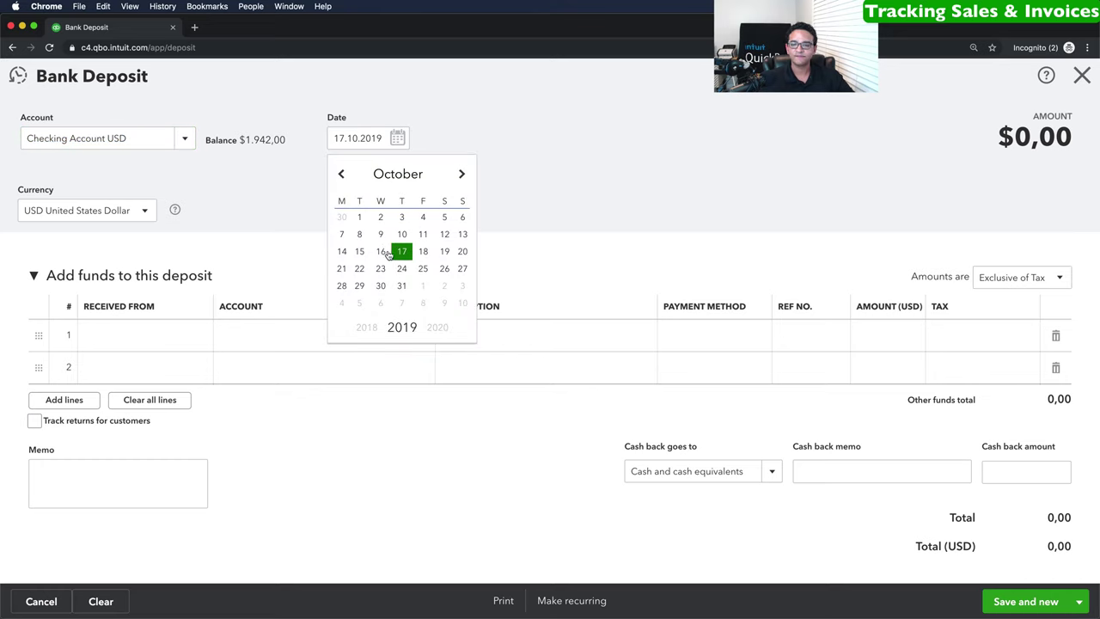
{"action": "left_click", "coordinate": [383, 251]}
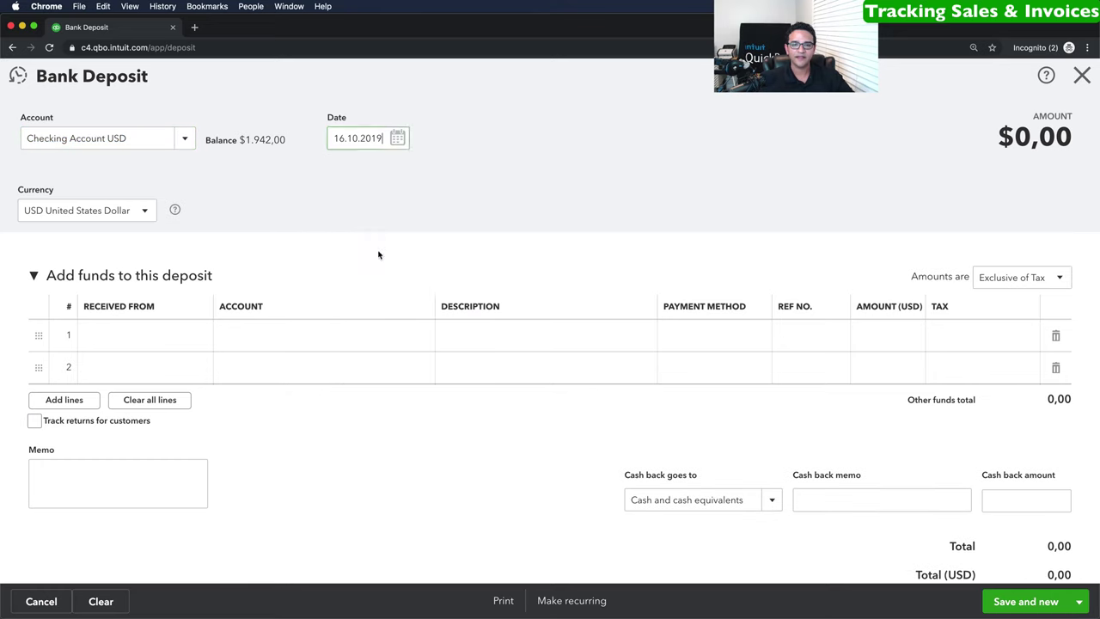
{"action": "left_click", "coordinate": [148, 213]}
{"action": "left_click", "coordinate": [89, 239]}
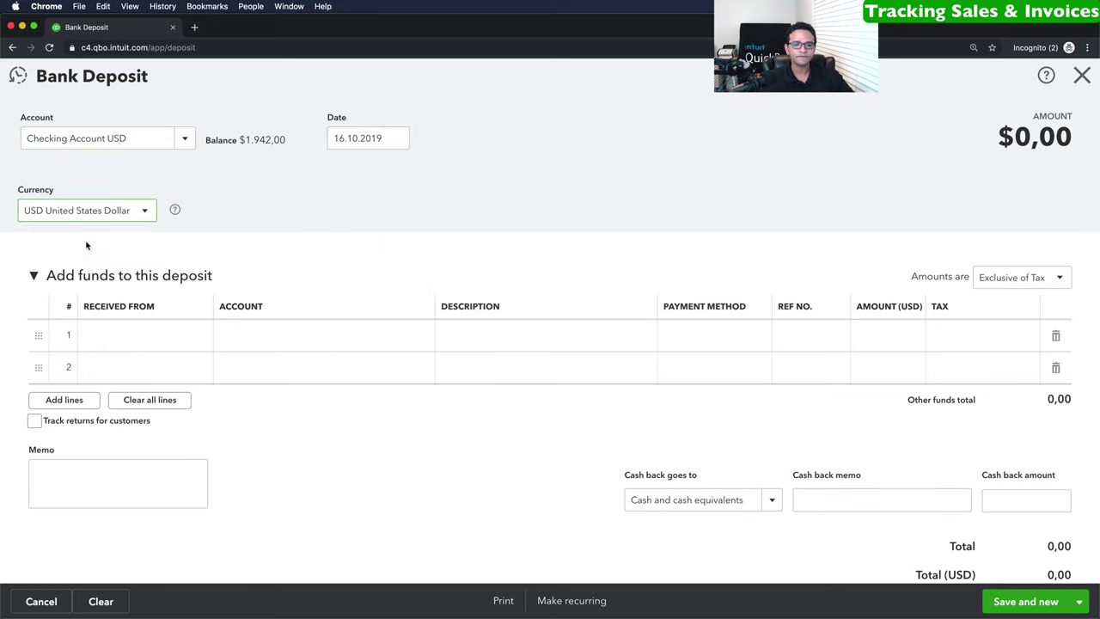
{"action": "left_click", "coordinate": [131, 334]}
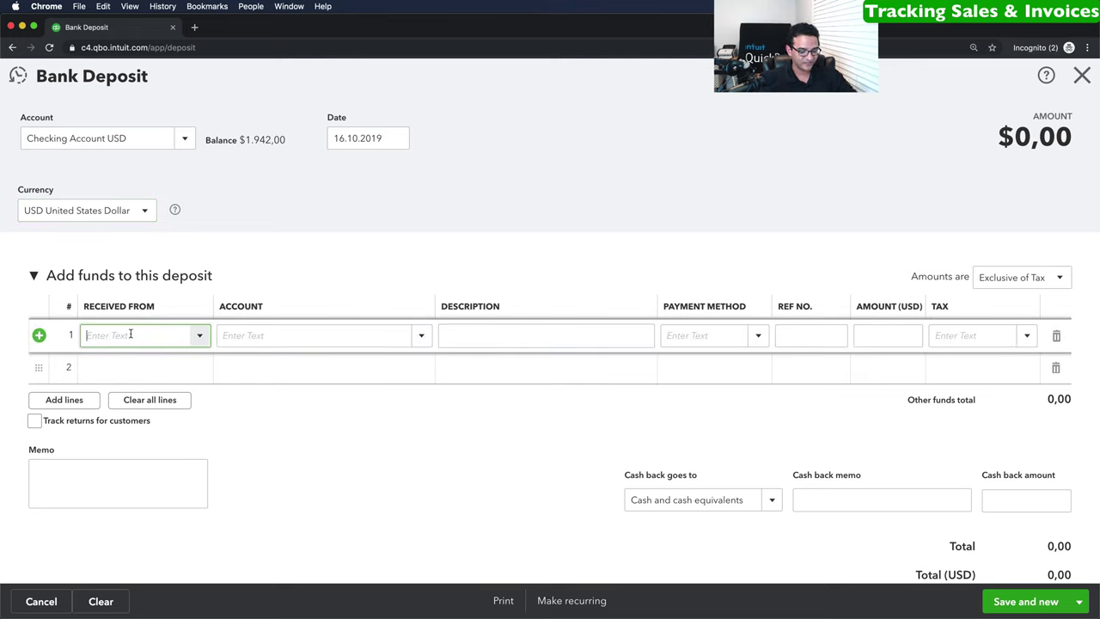
Set deposit line 1's payer to US Wholesalers Corp and account to Sales - wholesale.
{"action": "type", "text": "us"}
{"action": "left_click", "coordinate": [147, 385]}
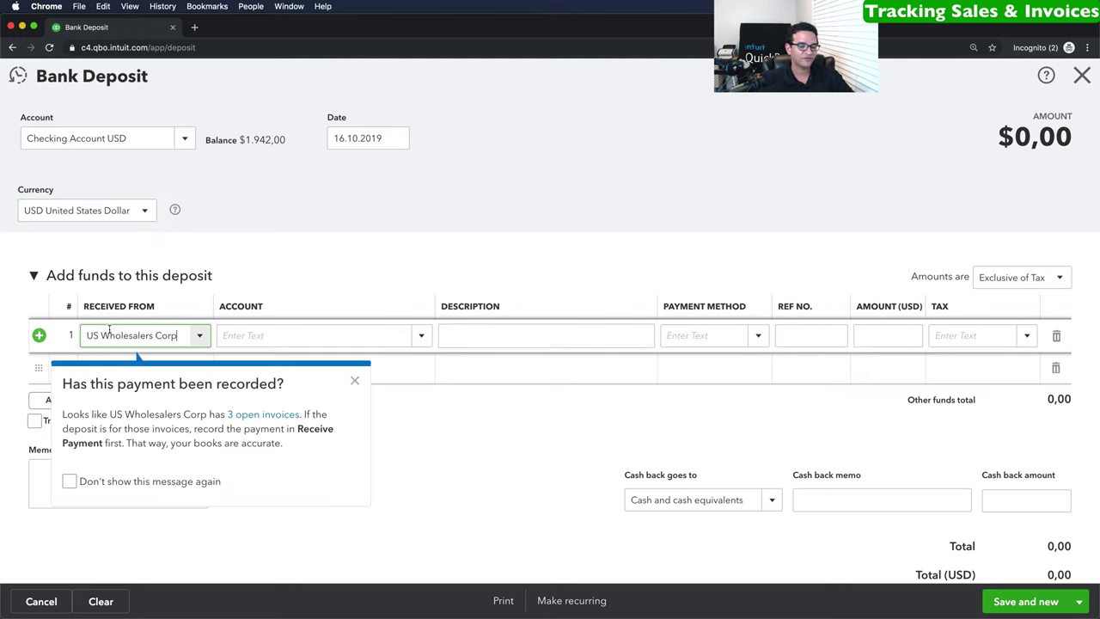
{"action": "left_click", "coordinate": [355, 381]}
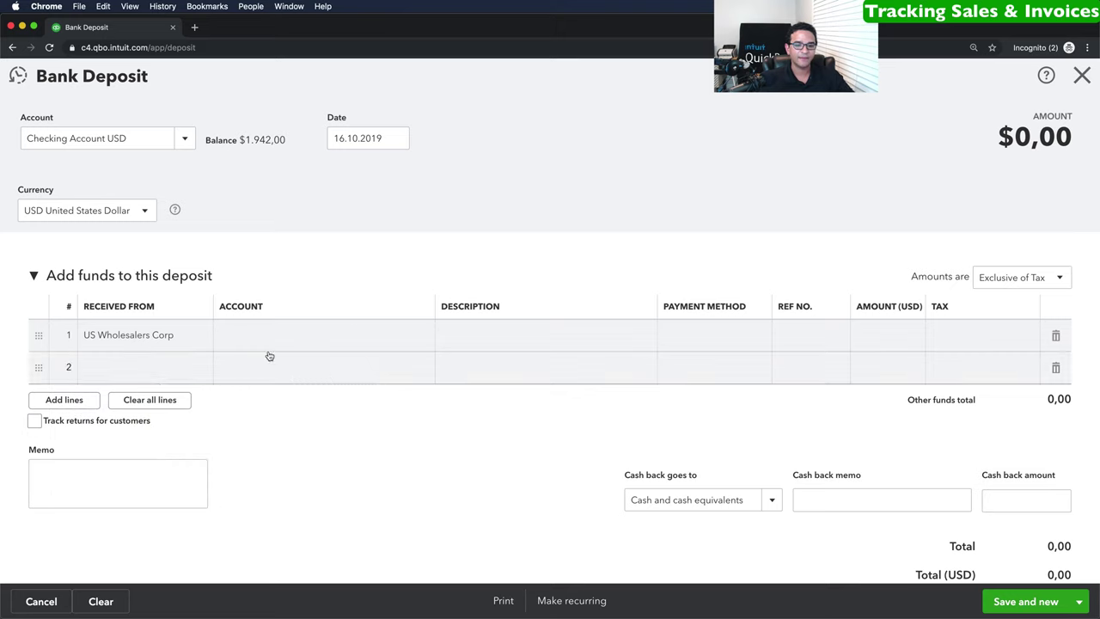
{"action": "left_click", "coordinate": [376, 332]}
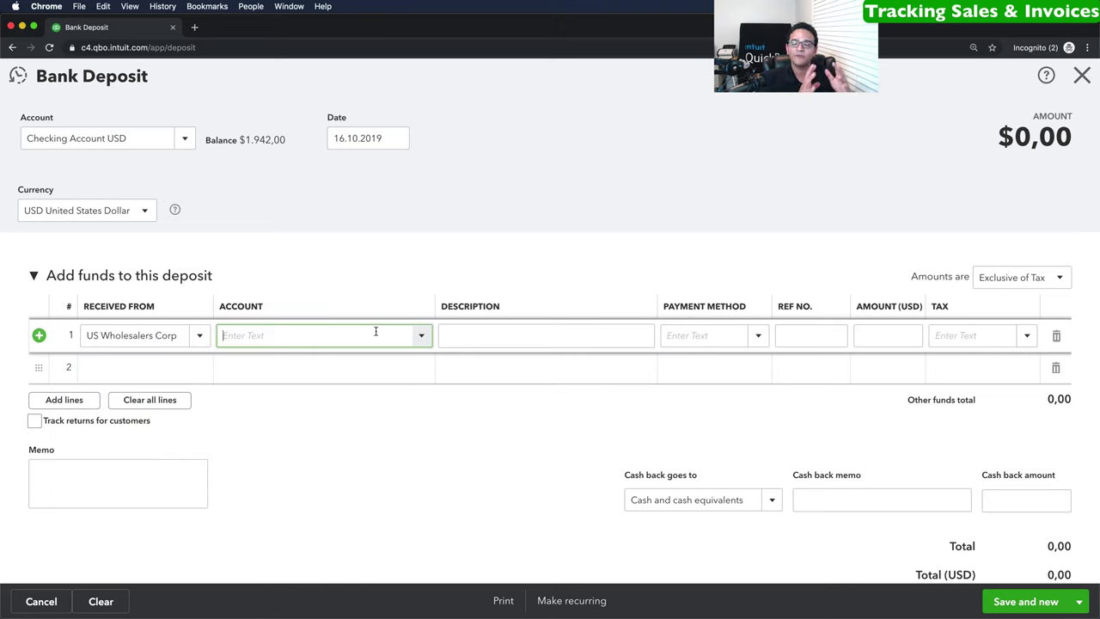
{"action": "left_click", "coordinate": [422, 337]}
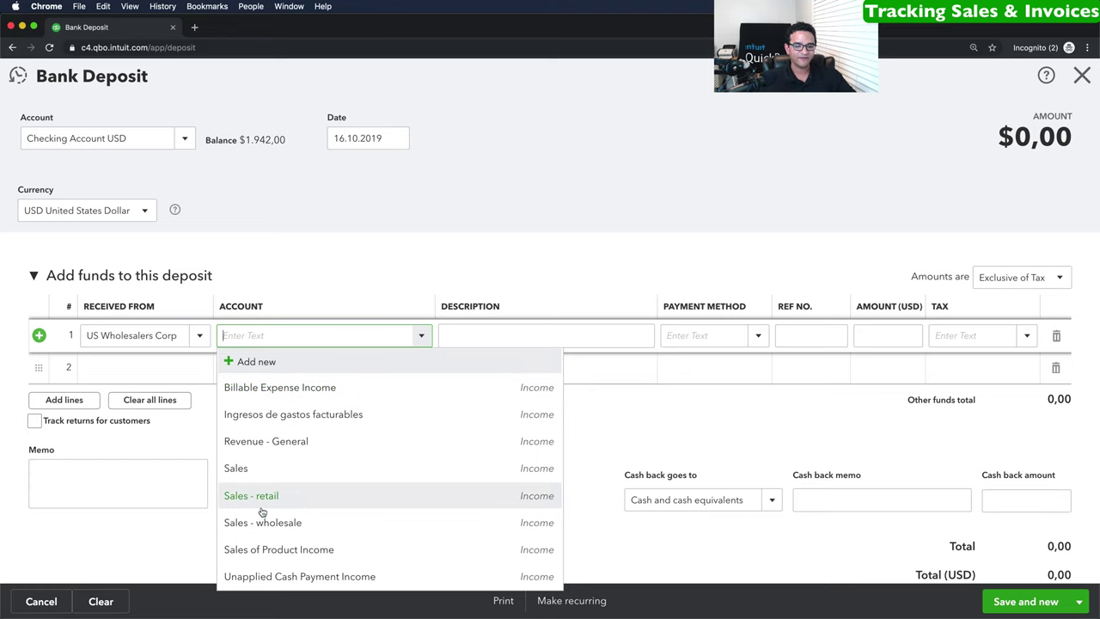
{"action": "left_click", "coordinate": [284, 524]}
Enter description Bulk Sale, method EFT, amount 5000 and 10% (Sales) tax on line 1.
{"action": "left_click", "coordinate": [520, 336]}
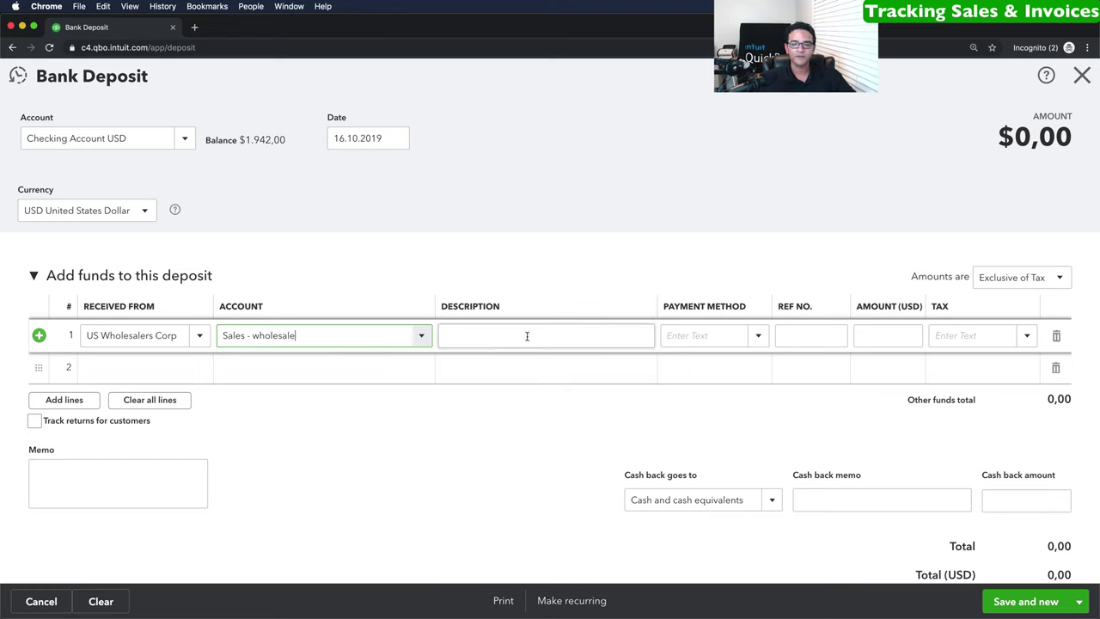
{"action": "type", "text": "B"}
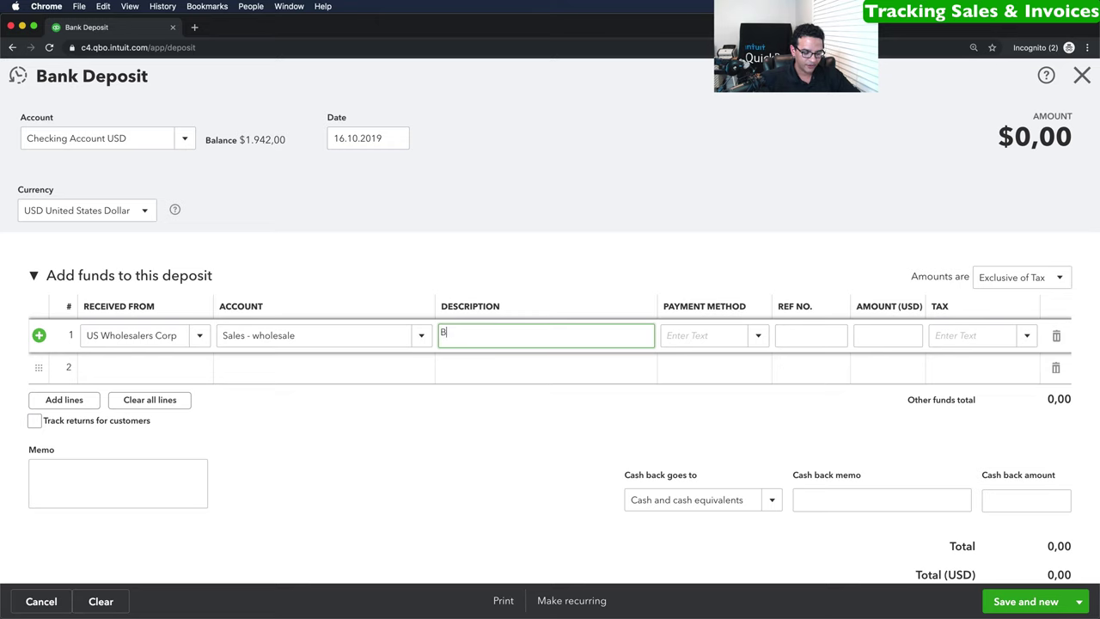
{"action": "type", "text": "ulk Sale"}
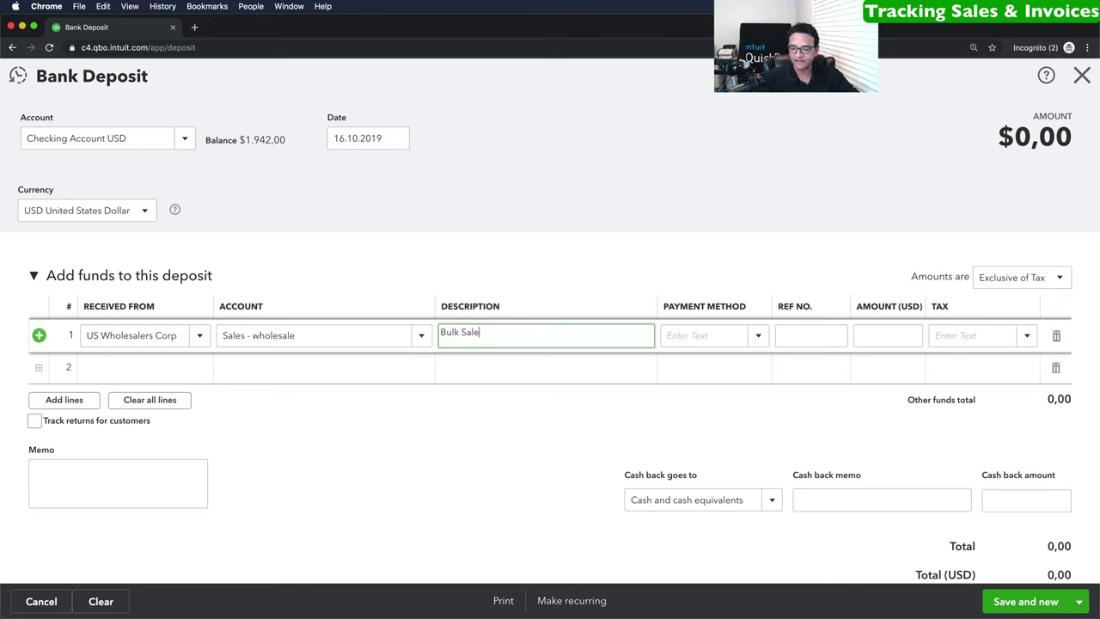
{"action": "key", "text": "Tab"}
{"action": "left_click", "coordinate": [757, 336]}
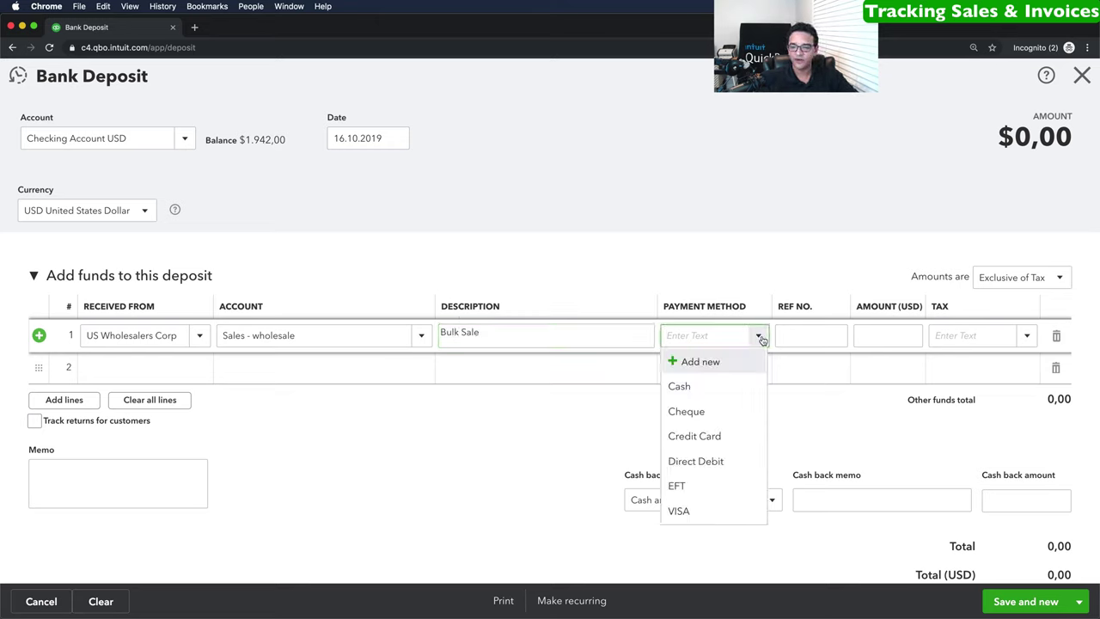
{"action": "left_click", "coordinate": [691, 485]}
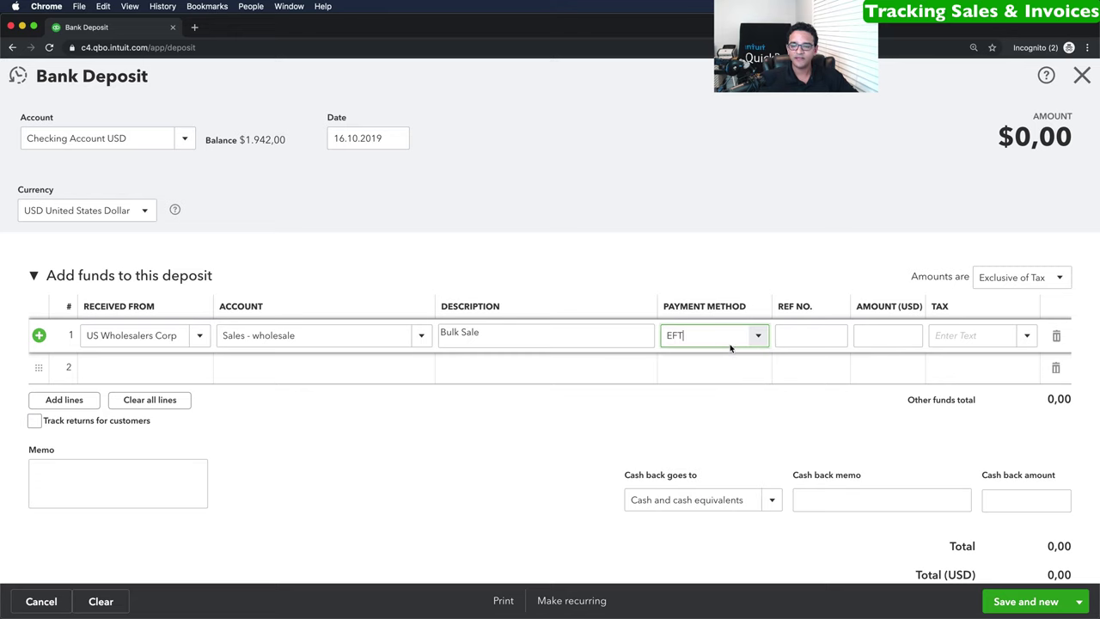
{"action": "left_click", "coordinate": [883, 337]}
{"action": "type", "text": "5000"}
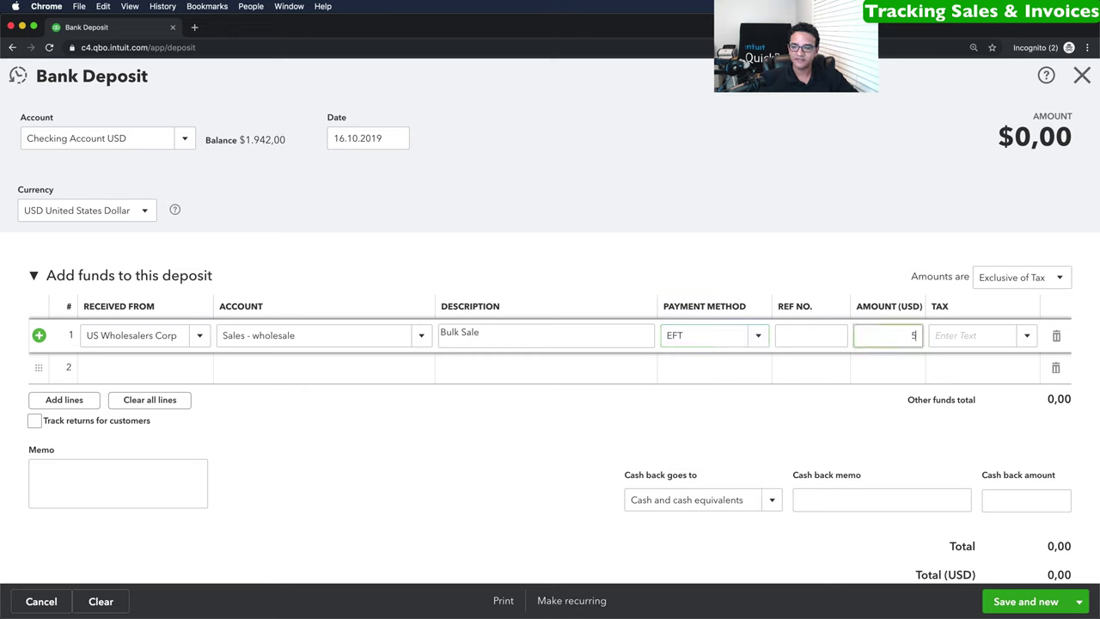
{"action": "key", "text": "Tab"}
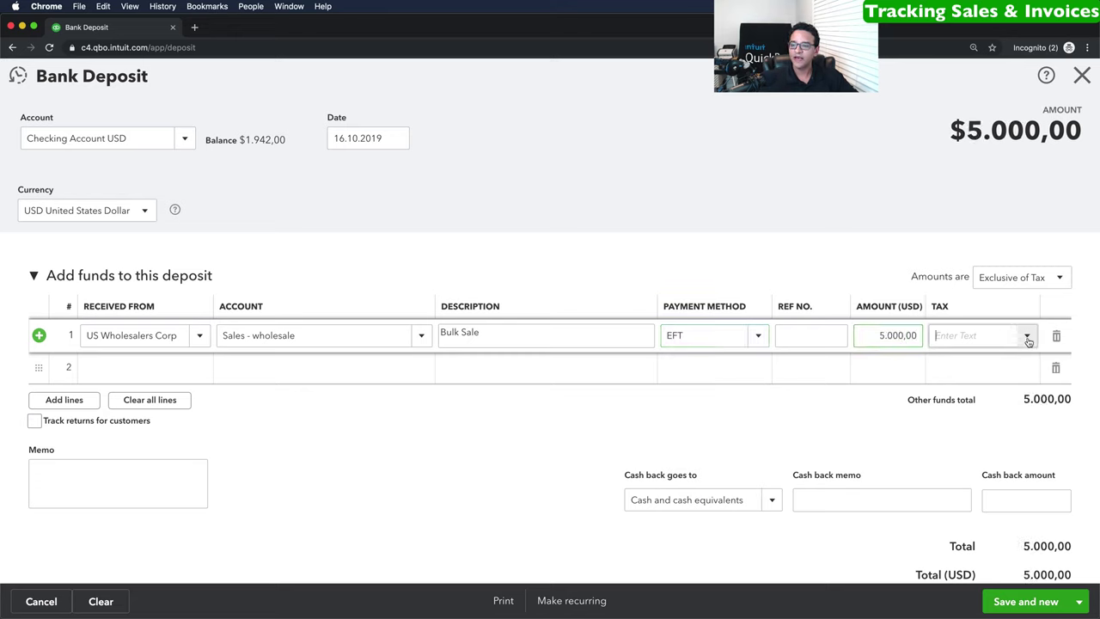
{"action": "left_click", "coordinate": [1026, 336]}
{"action": "left_click", "coordinate": [972, 420]}
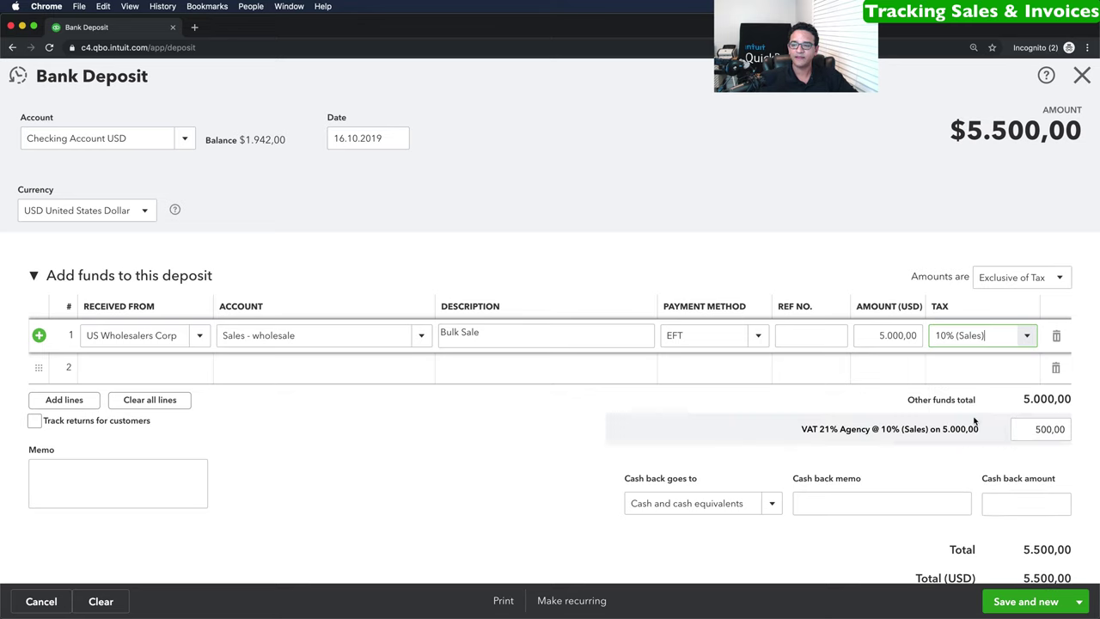
{"action": "left_click", "coordinate": [772, 398]}
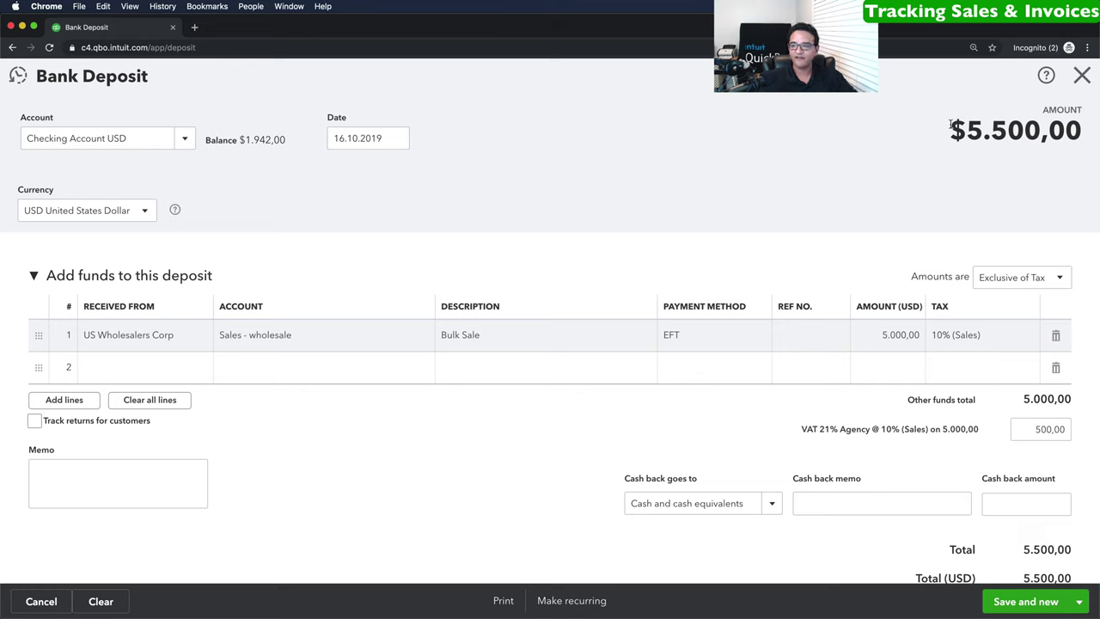
Save and close the bank deposit totalling $5.500,00.
{"action": "left_click_drag", "start_coordinate": [951, 129], "coordinate": [1077, 128]}
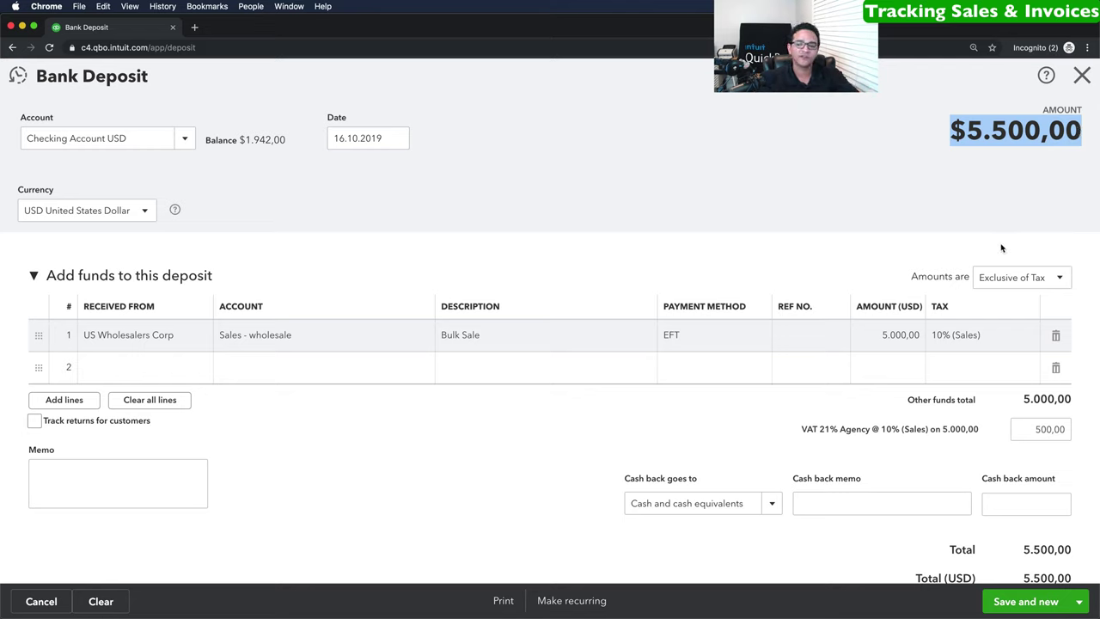
{"action": "left_click", "coordinate": [1077, 603]}
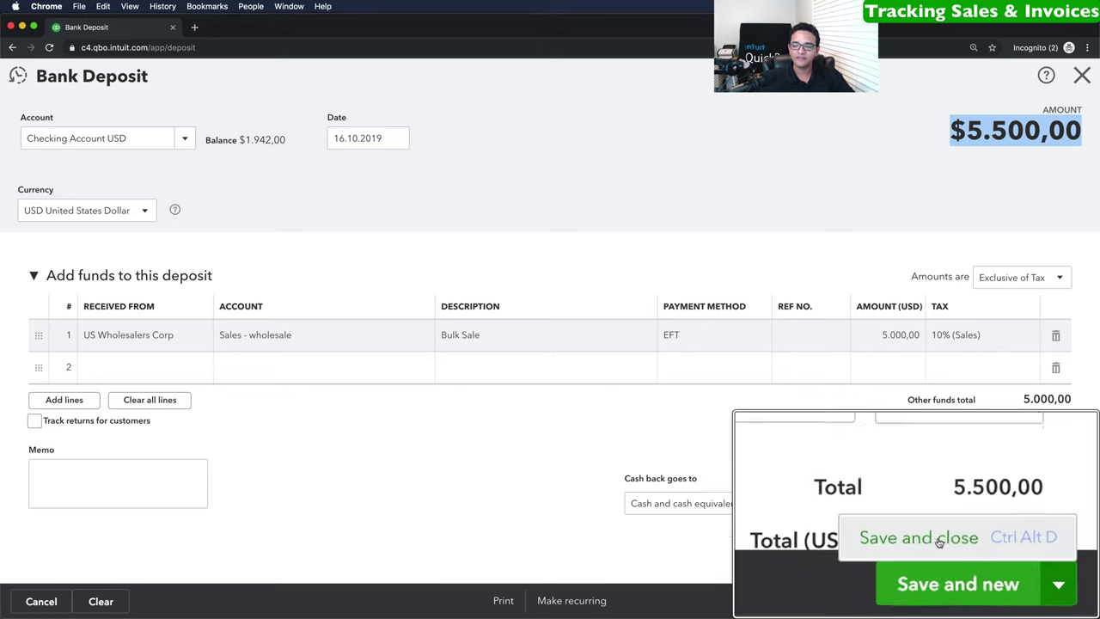
{"action": "left_click", "coordinate": [1013, 578]}
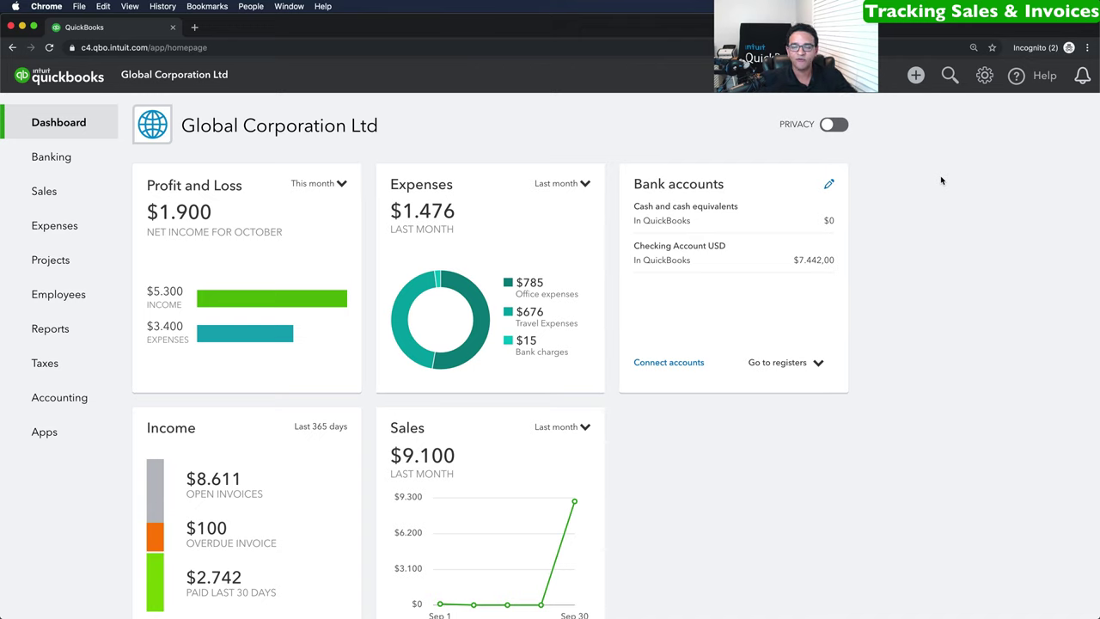
Create a new invoice, number 1005, from the + New menu.
{"action": "left_click", "coordinate": [915, 75]}
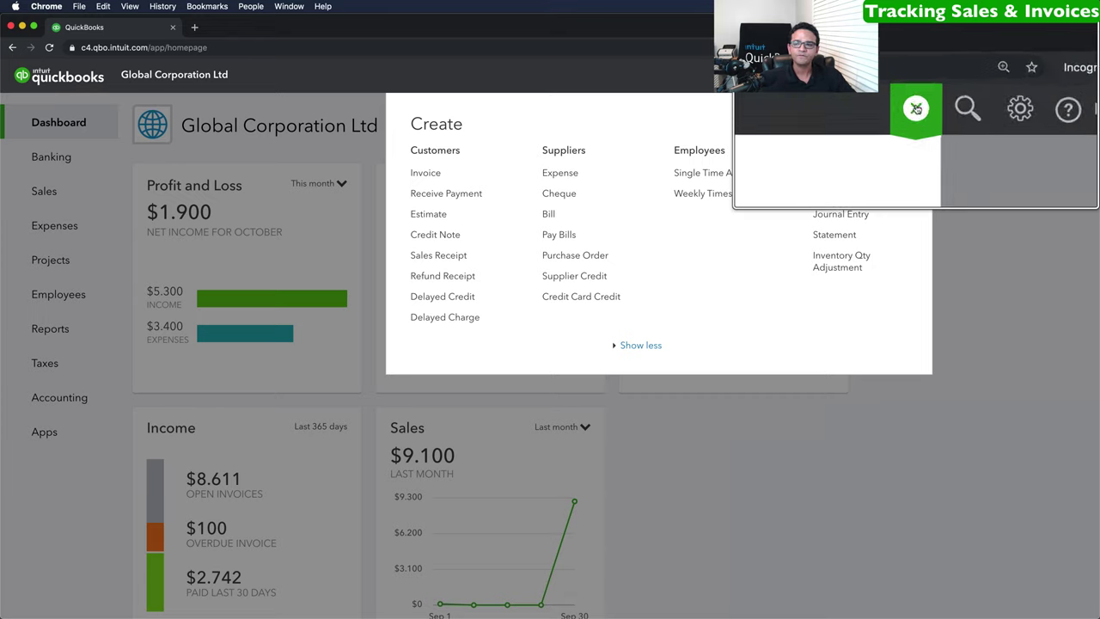
{"action": "left_click", "coordinate": [433, 175]}
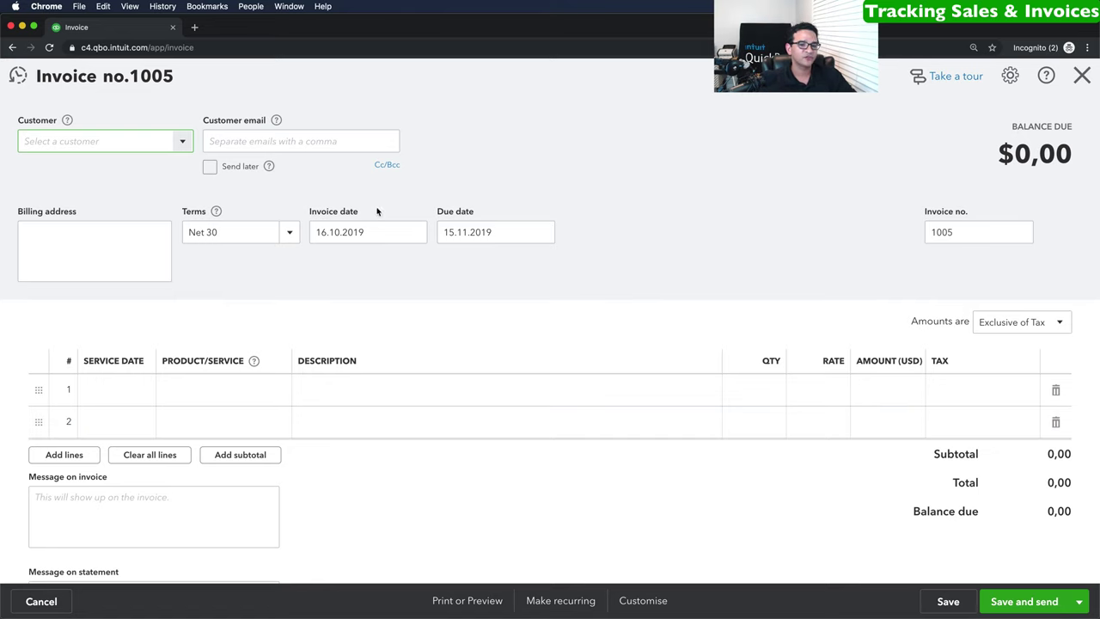
Bill invoice 1005 to US Wholesalers Corp on Net 15 terms, due 31.10.2019.
{"action": "left_click", "coordinate": [288, 234]}
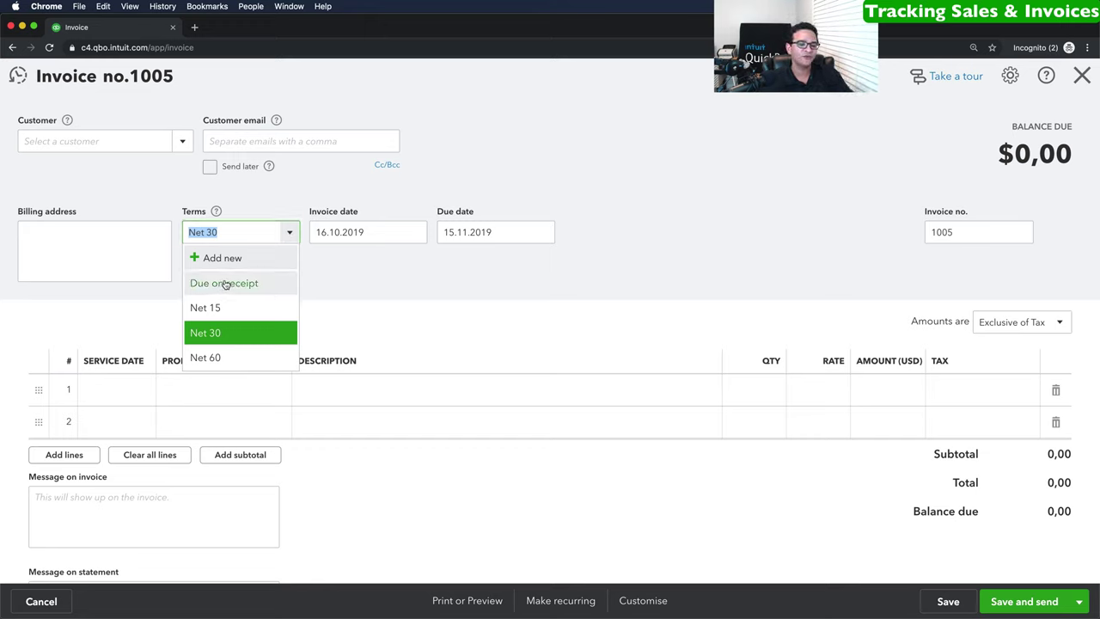
{"action": "left_click", "coordinate": [181, 142]}
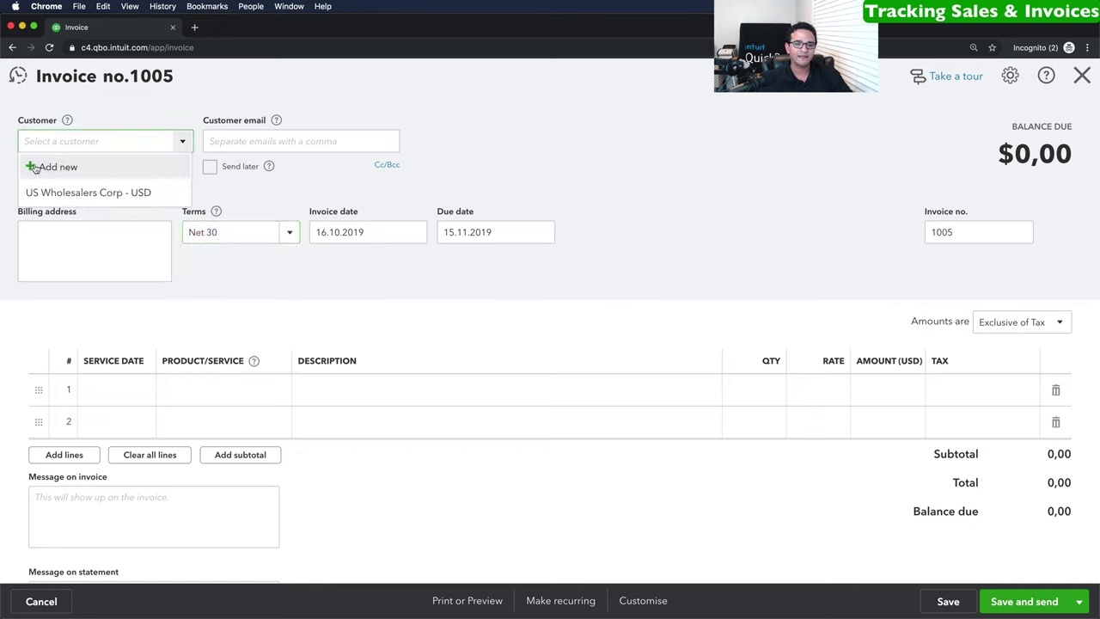
{"action": "left_click", "coordinate": [75, 194]}
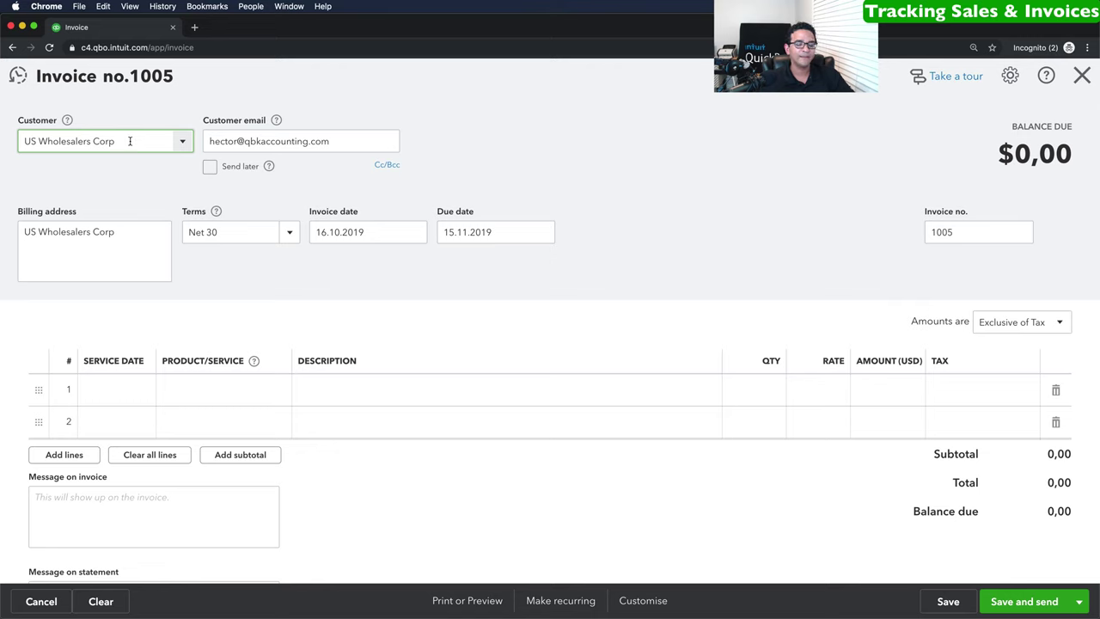
{"action": "left_click", "coordinate": [287, 238]}
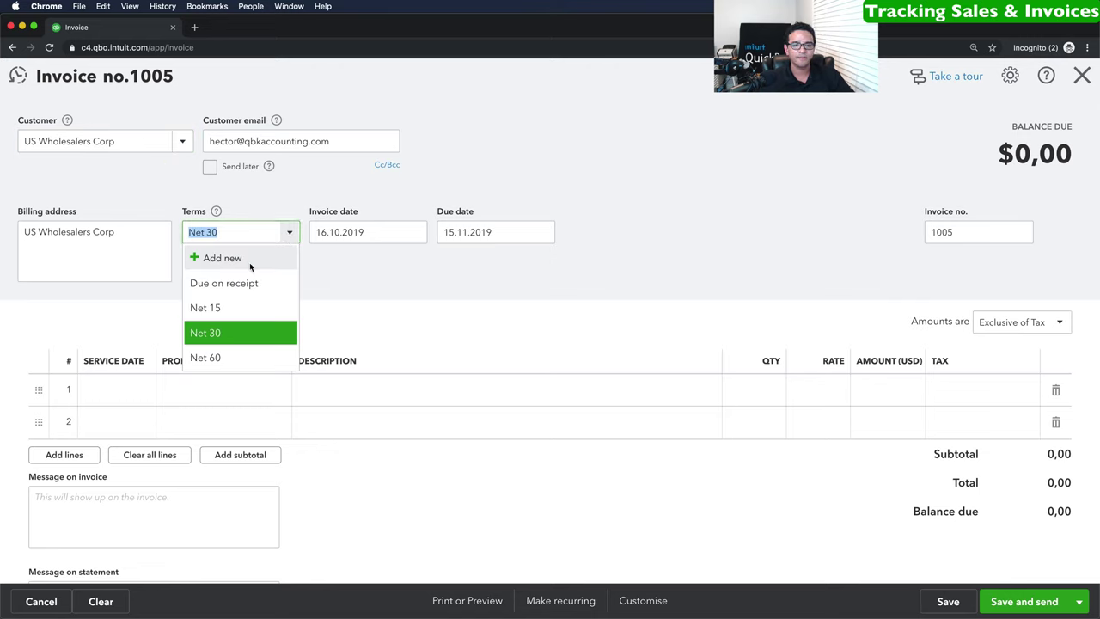
{"action": "left_click", "coordinate": [215, 310]}
{"action": "left_click", "coordinate": [343, 232]}
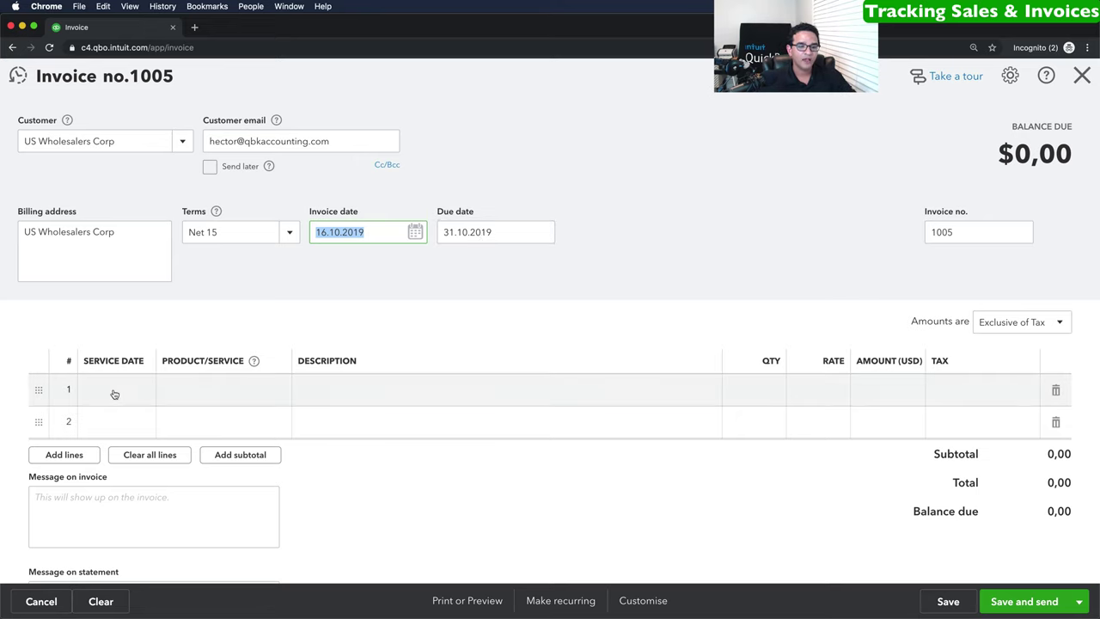
{"action": "left_click", "coordinate": [112, 391]}
{"action": "left_click", "coordinate": [141, 391]}
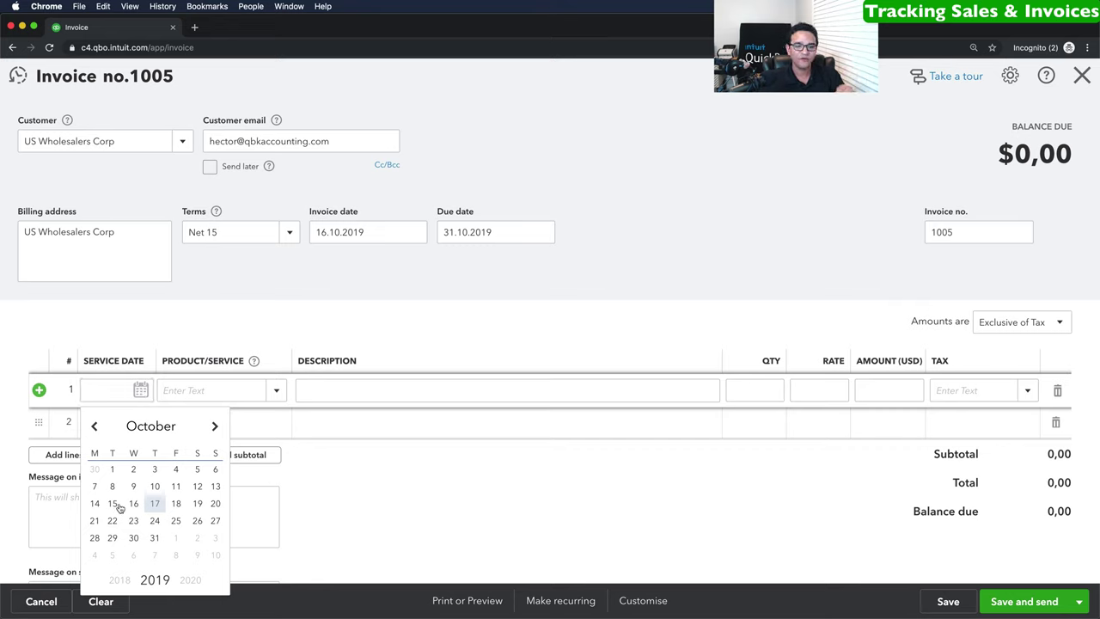
Fill line 1: service date 01.10.2019, Sales, Ipad at 699 with 10% tax, totalling 768,90.
{"action": "left_click", "coordinate": [112, 469]}
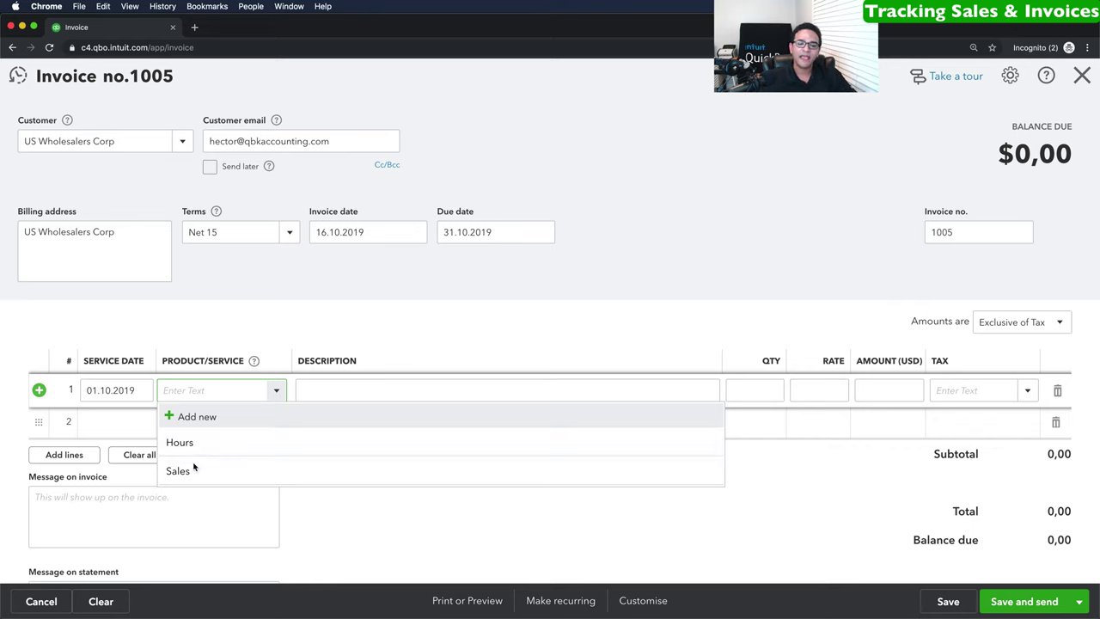
{"action": "left_click", "coordinate": [178, 472]}
{"action": "left_click", "coordinate": [334, 391]}
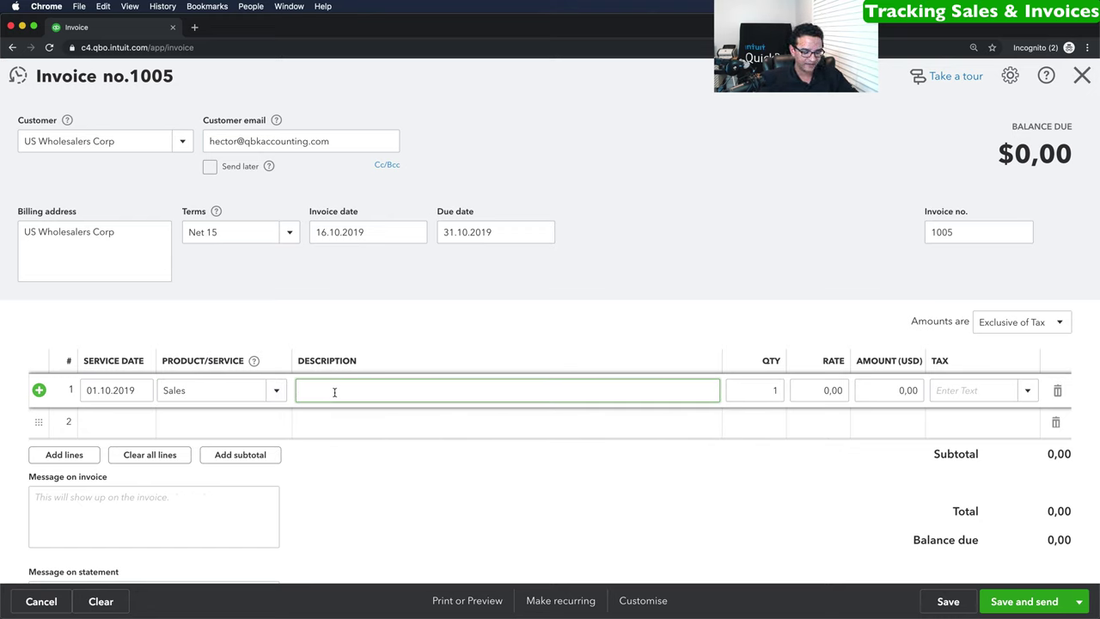
{"action": "type", "text": "Ipad"}
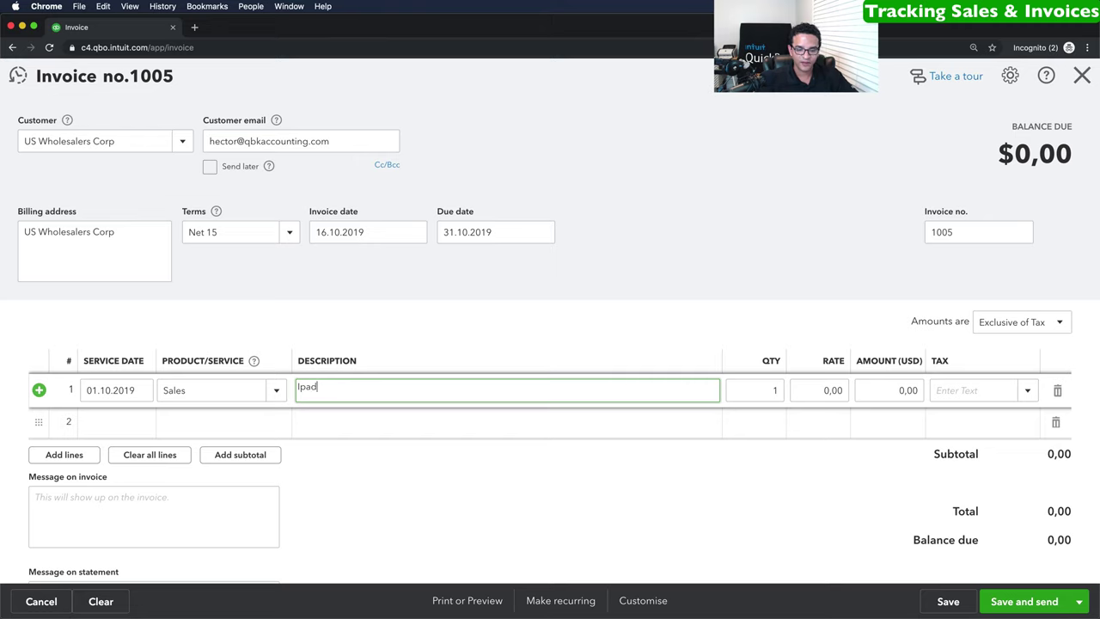
{"action": "key", "text": "Tab"}
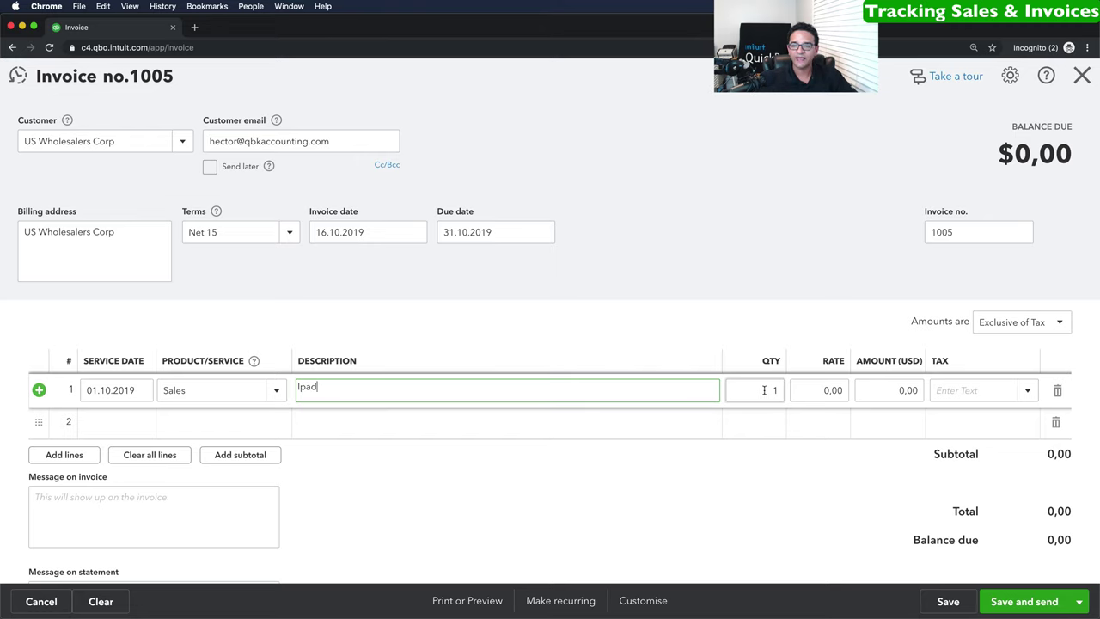
{"action": "key", "text": "Tab"}
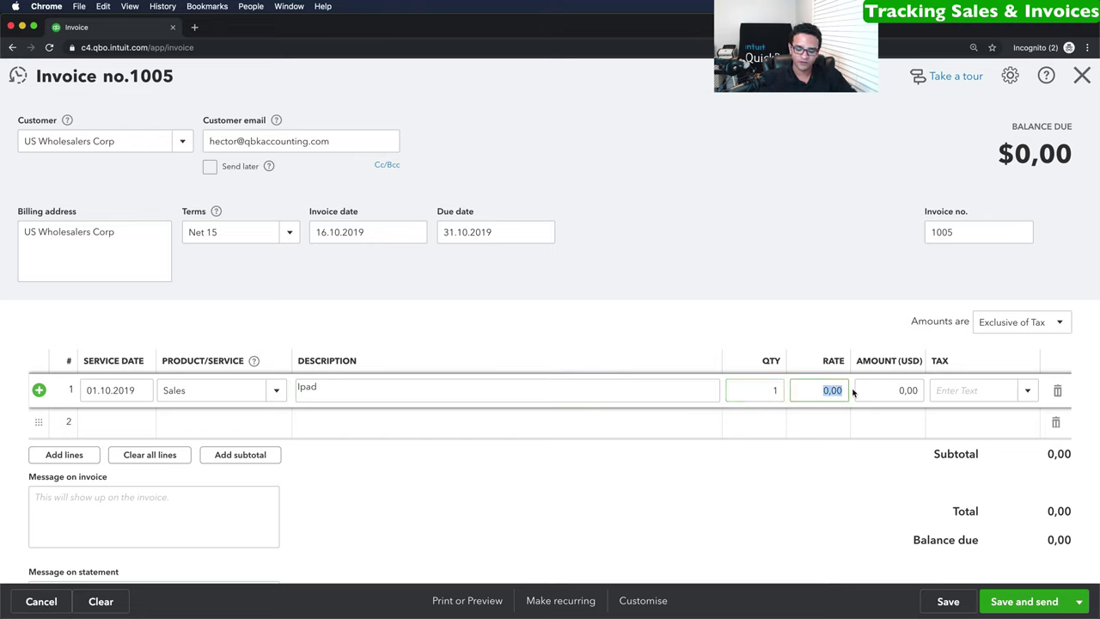
{"action": "type", "text": "699"}
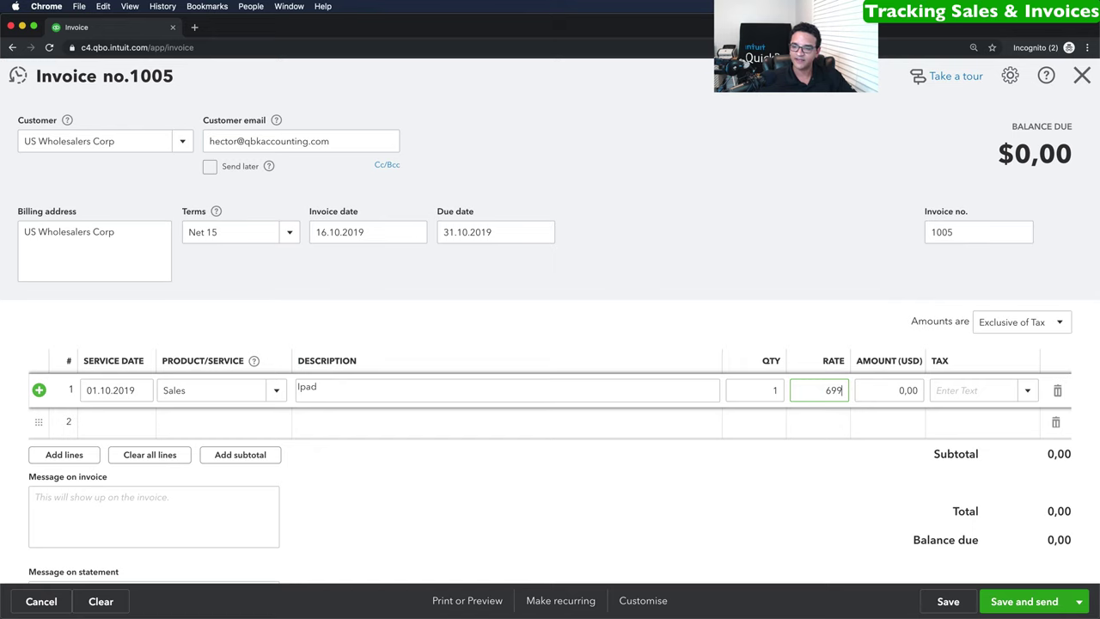
{"action": "key", "text": "Tab"}
{"action": "left_click", "coordinate": [1029, 396]}
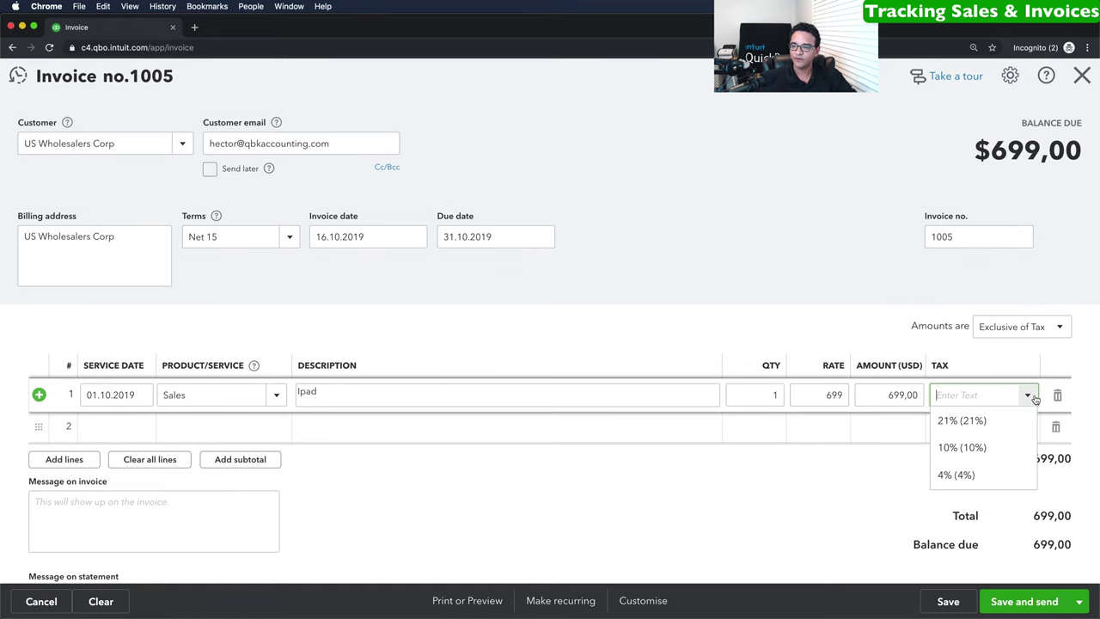
{"action": "left_click", "coordinate": [945, 447]}
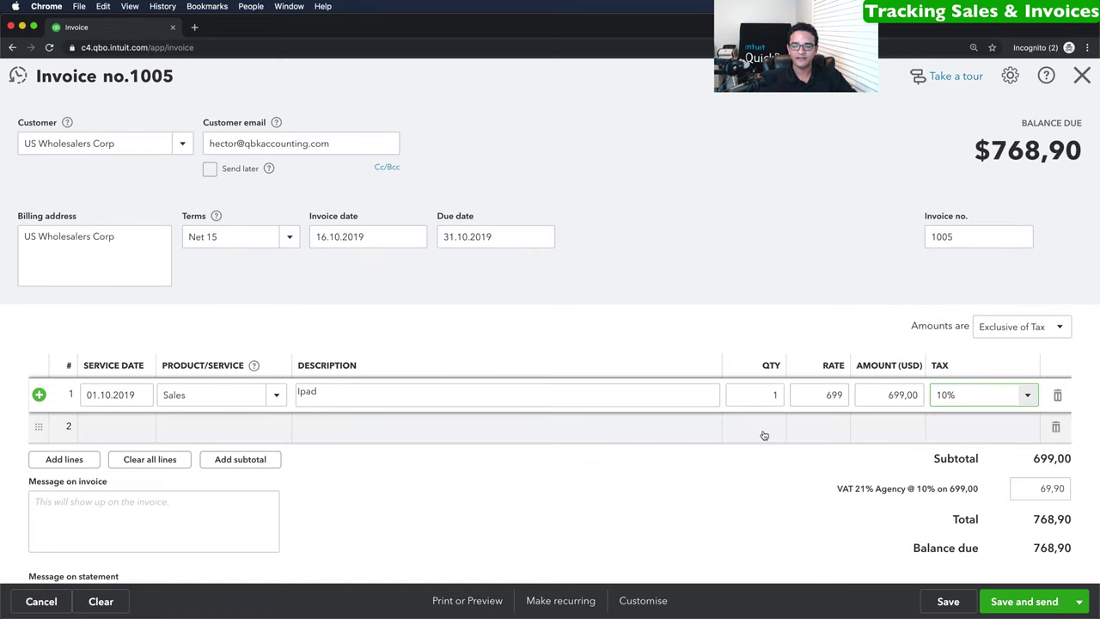
{"action": "left_click", "coordinate": [1037, 489]}
{"action": "left_click_drag", "start_coordinate": [1032, 551], "coordinate": [1082, 555]}
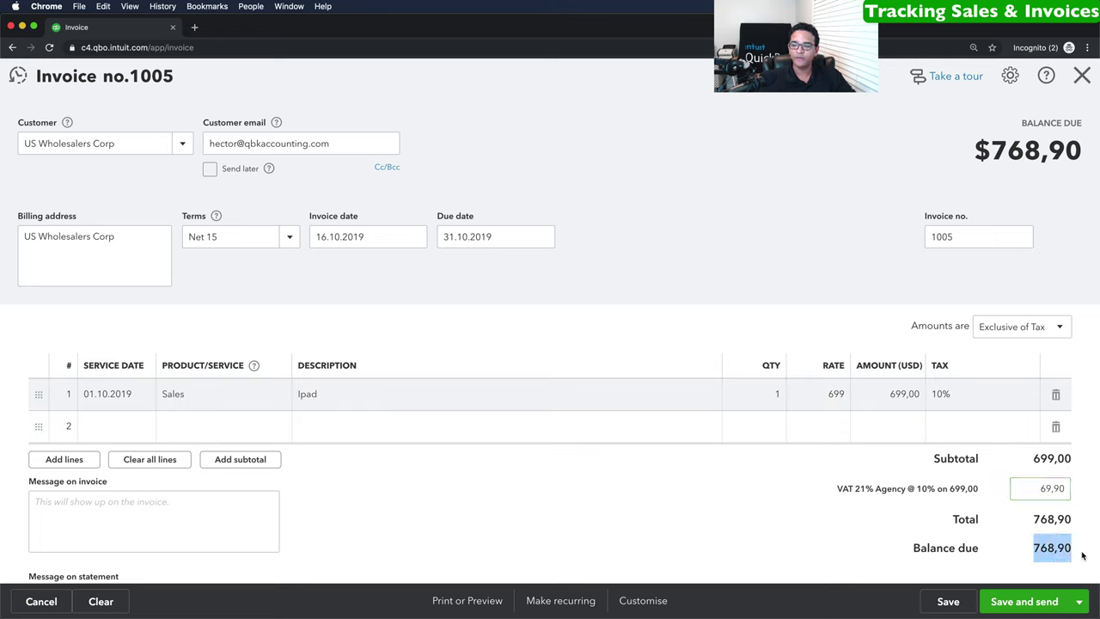
Keep Sales as line 1's product and confirm the customer's email address.
{"action": "left_click", "coordinate": [214, 395]}
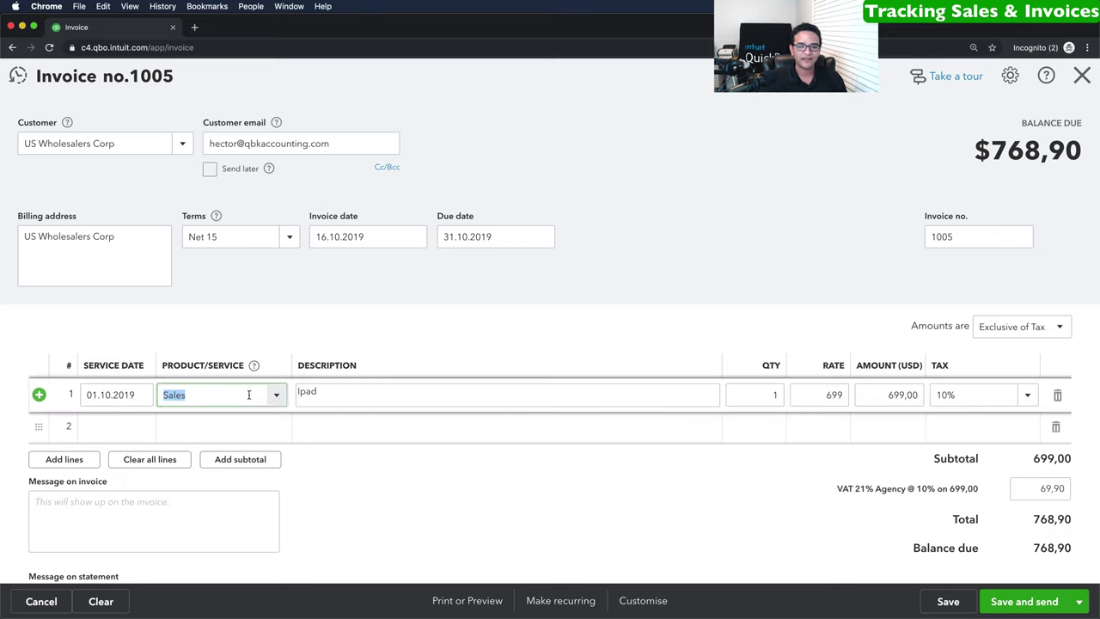
{"action": "left_click", "coordinate": [276, 397]}
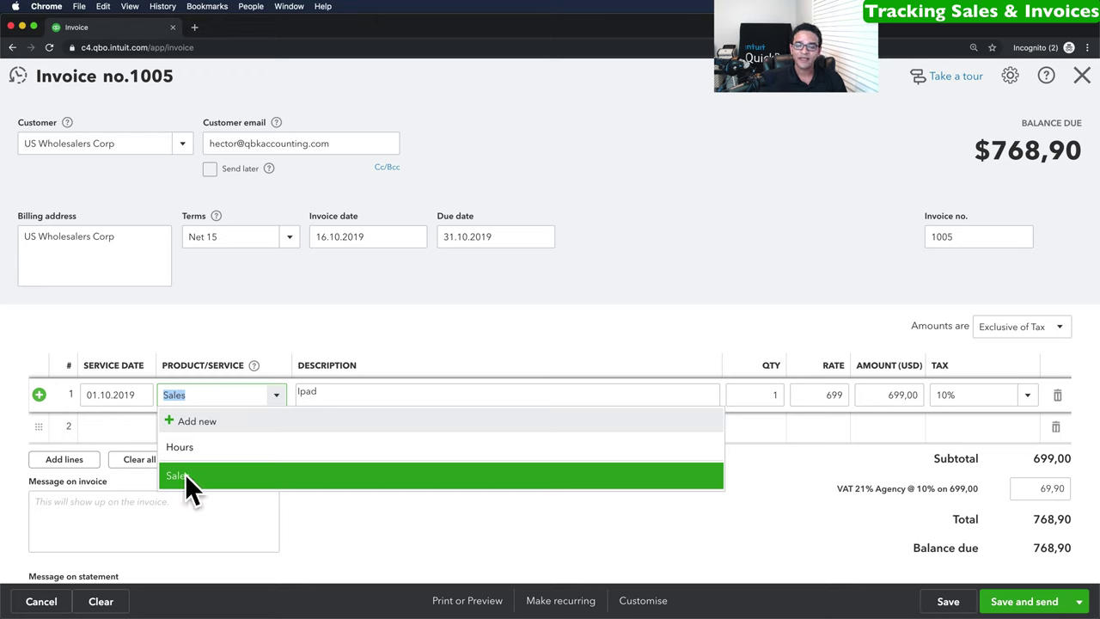
{"action": "left_click", "coordinate": [226, 398]}
{"action": "left_click", "coordinate": [340, 324]}
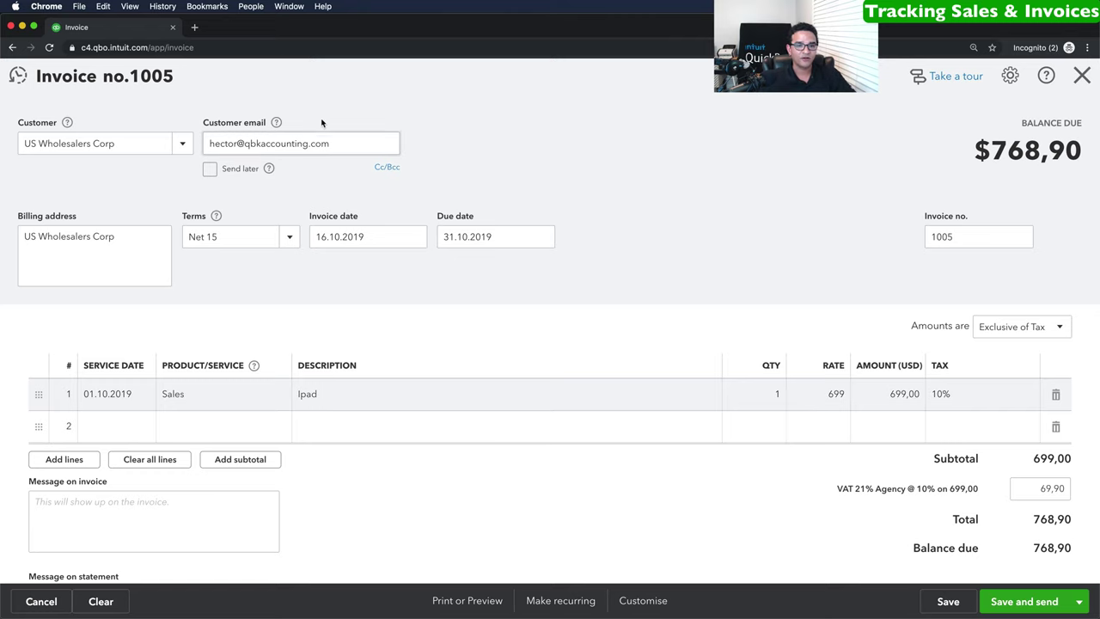
{"action": "left_click", "coordinate": [346, 148]}
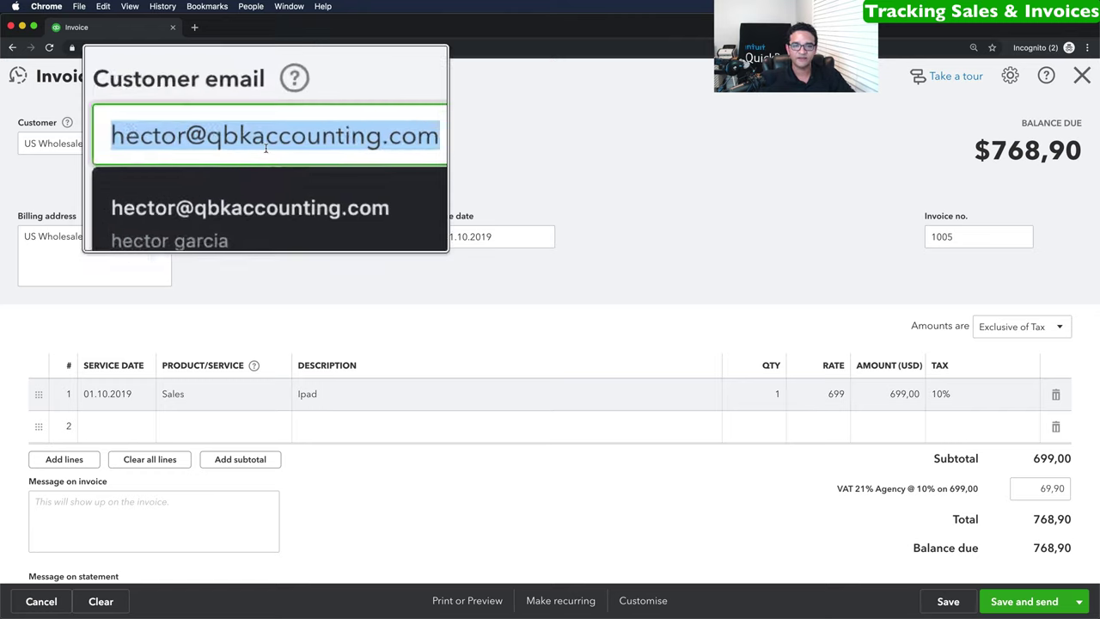
{"action": "key", "text": "Right"}
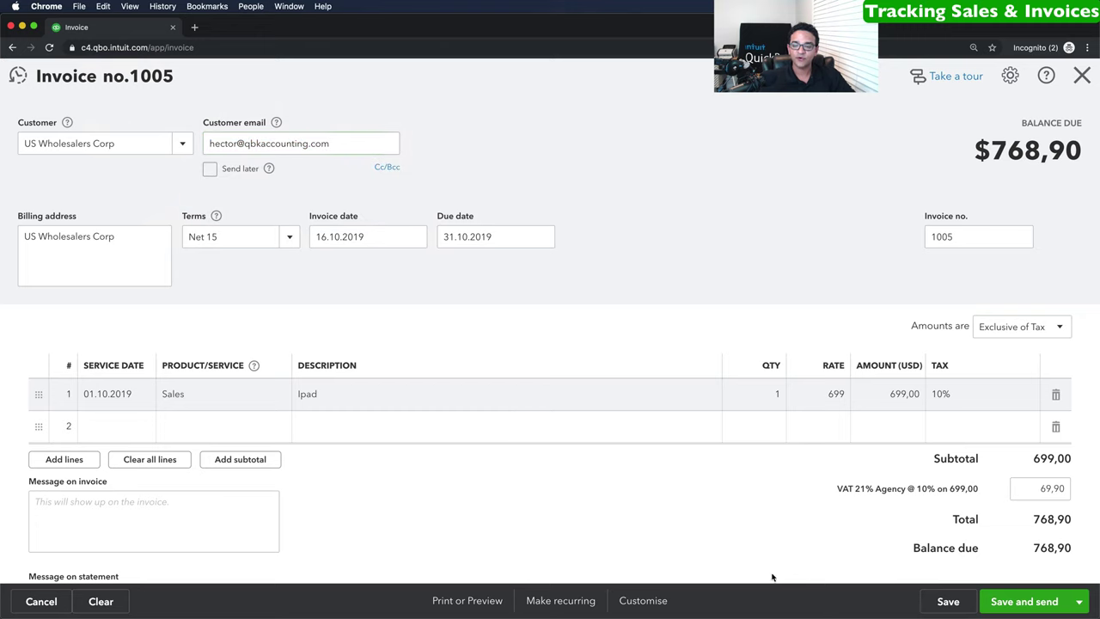
{"action": "left_click", "coordinate": [776, 583]}
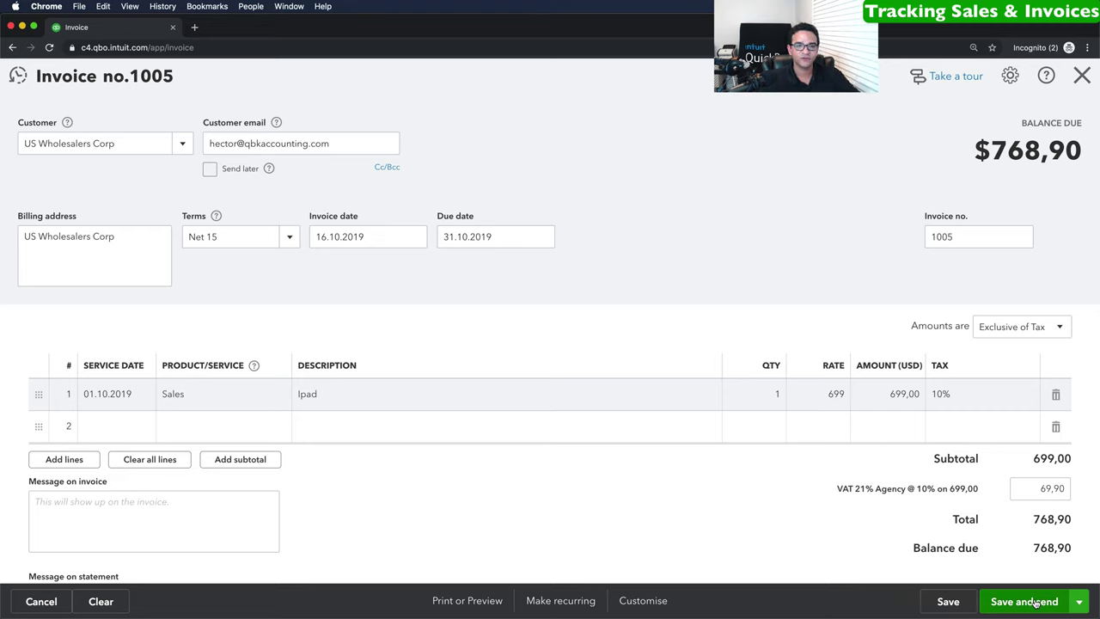
Save invoice 1005 with Save and close from the Save and send menu.
{"action": "left_click", "coordinate": [1082, 604]}
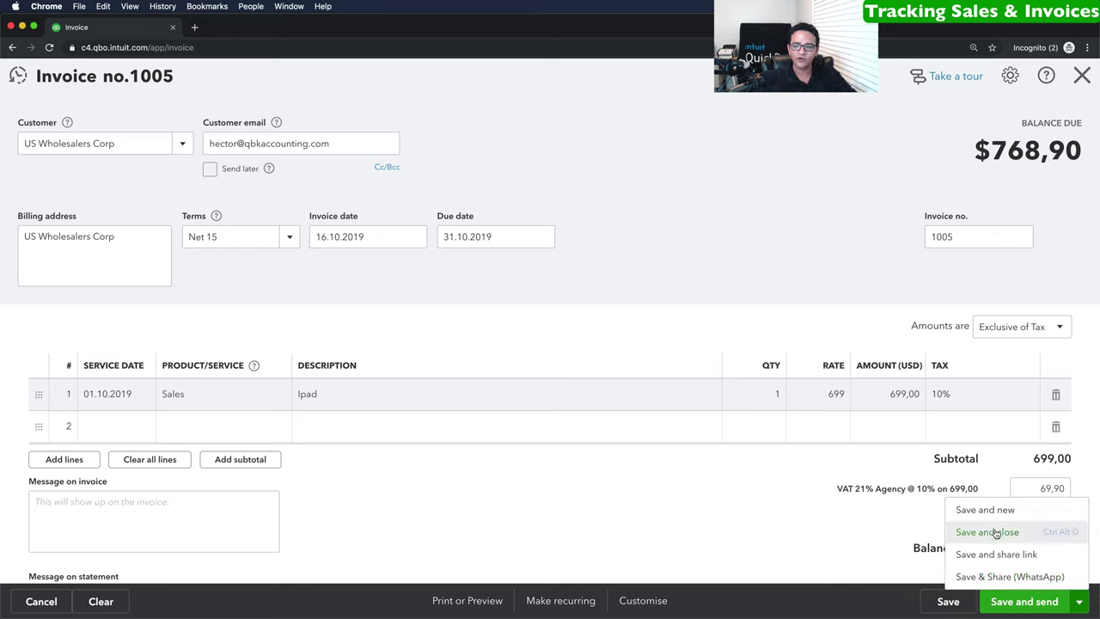
{"action": "left_click", "coordinate": [913, 530]}
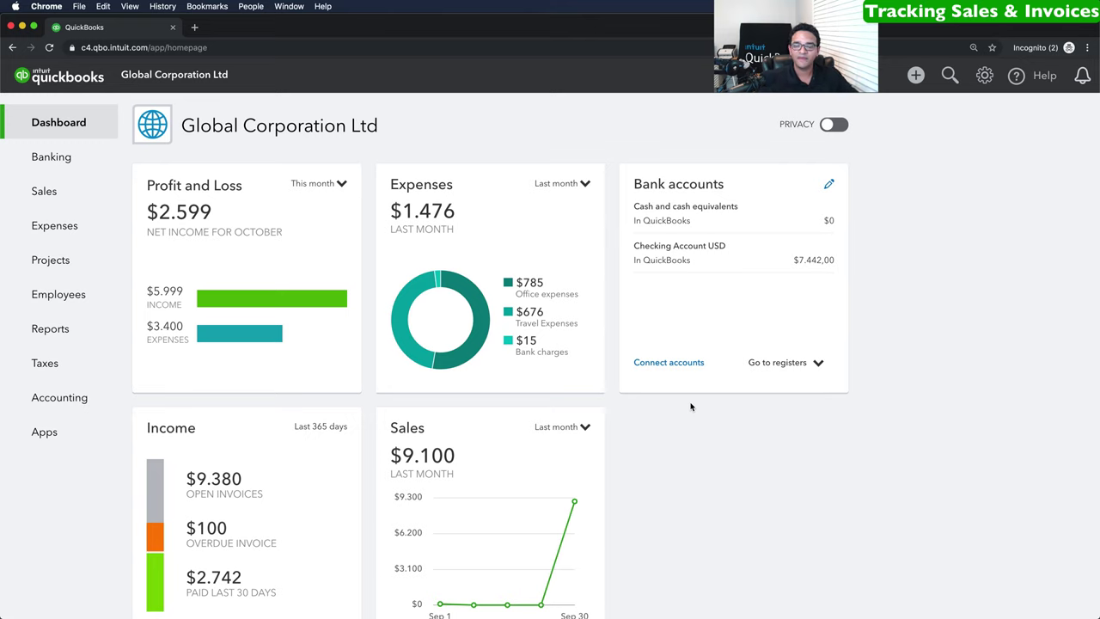
Start new invoice 1006 and begin adding a new customer from the Customer list.
{"action": "left_click", "coordinate": [915, 75]}
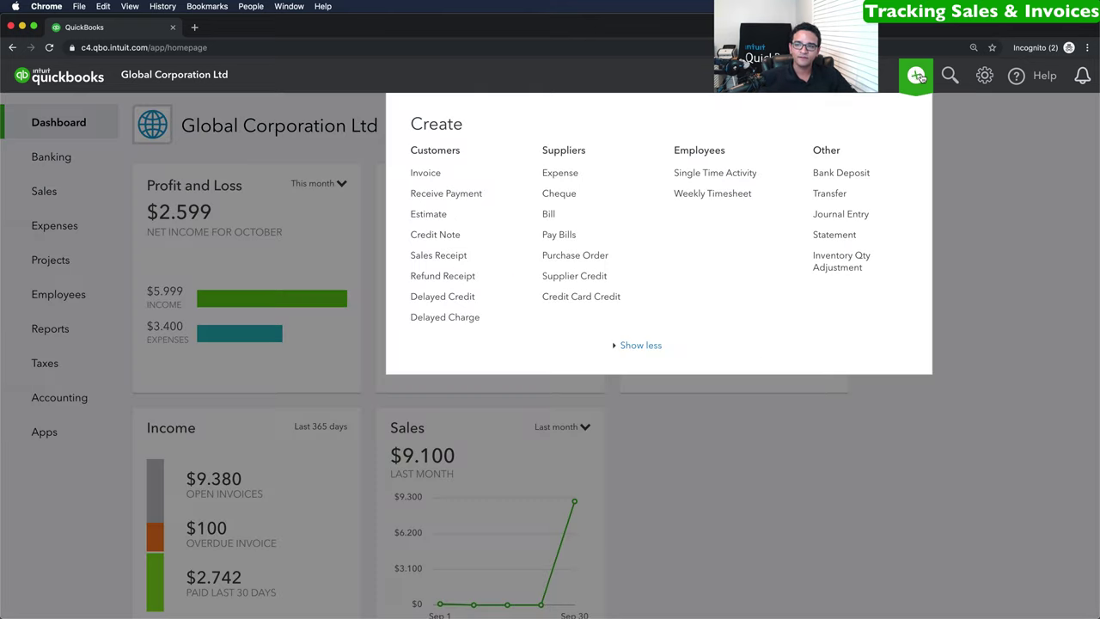
{"action": "left_click", "coordinate": [434, 174]}
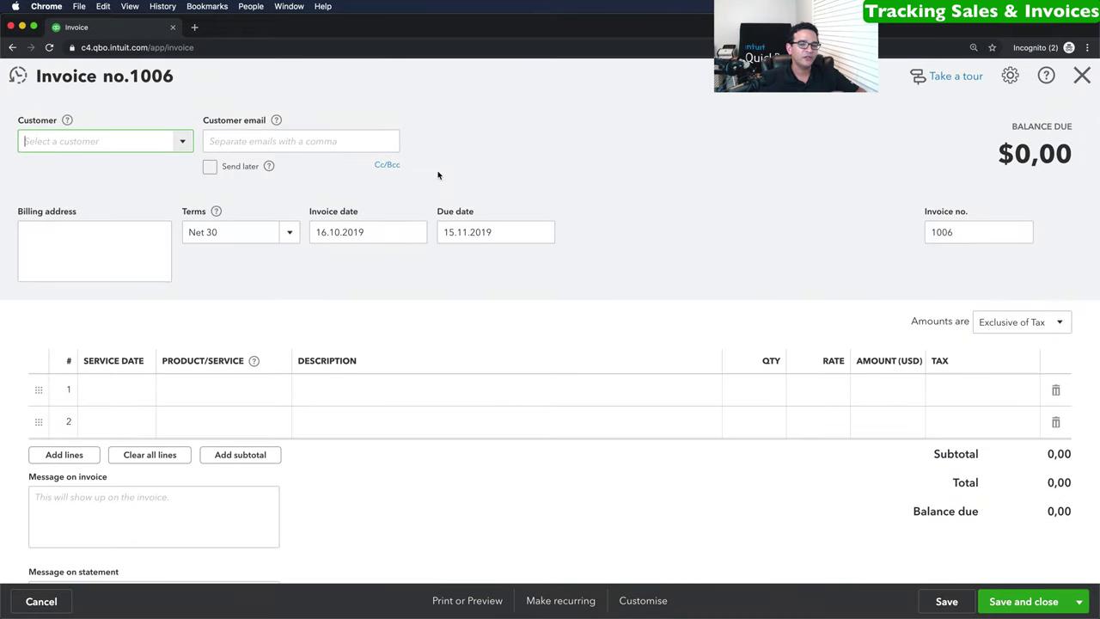
{"action": "left_click", "coordinate": [182, 146]}
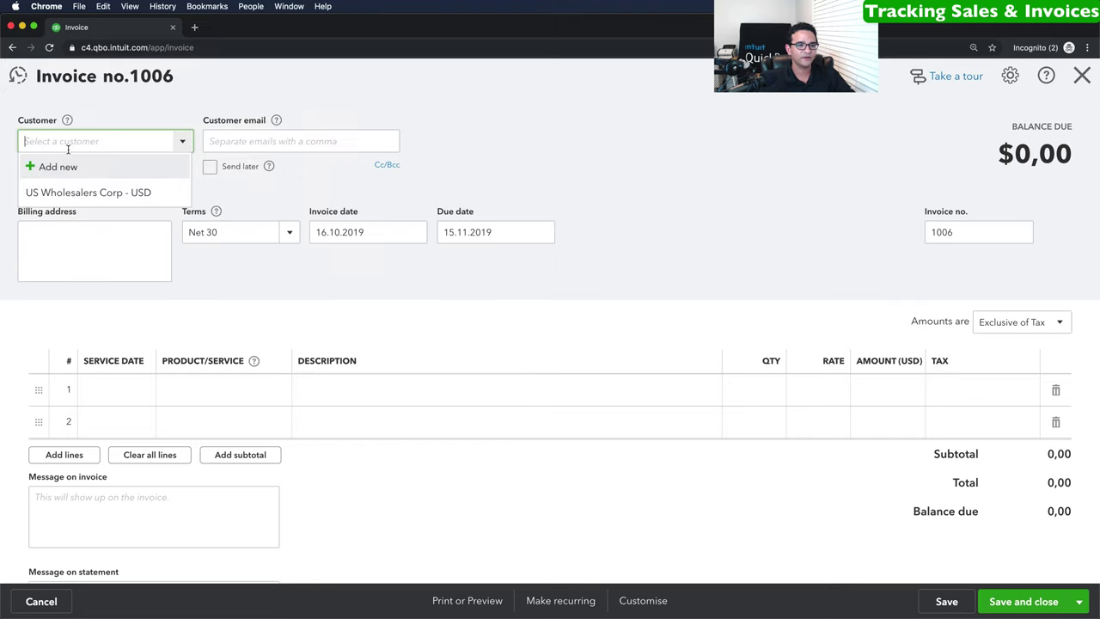
{"action": "left_click", "coordinate": [59, 167]}
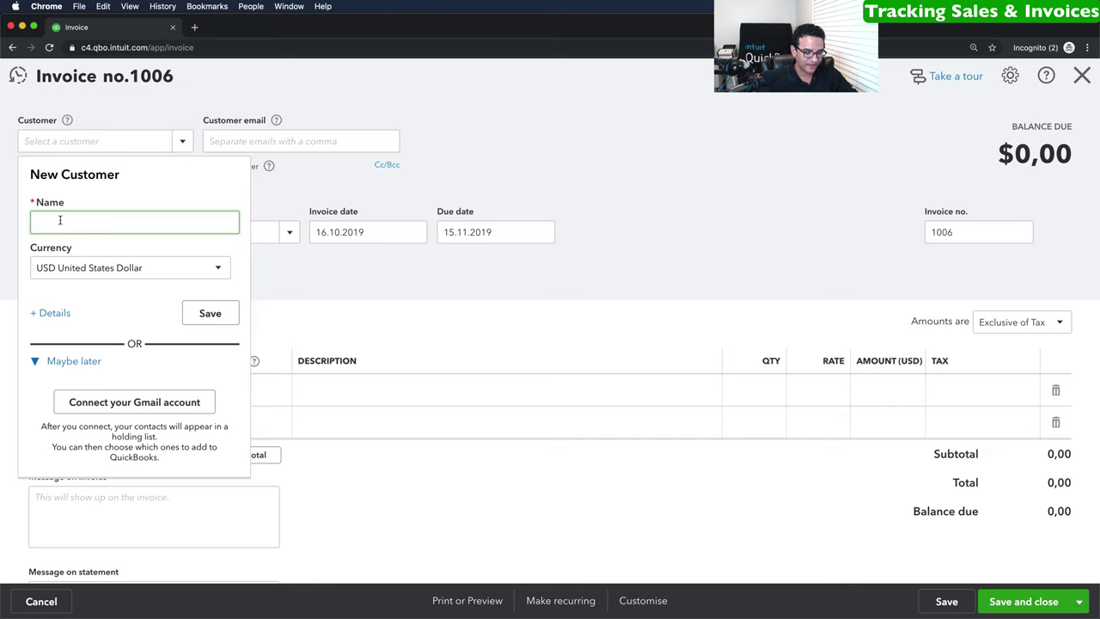
Add EuroZone Foods as a new USD customer, filling it onto invoice 1006.
{"action": "type", "text": "E"}
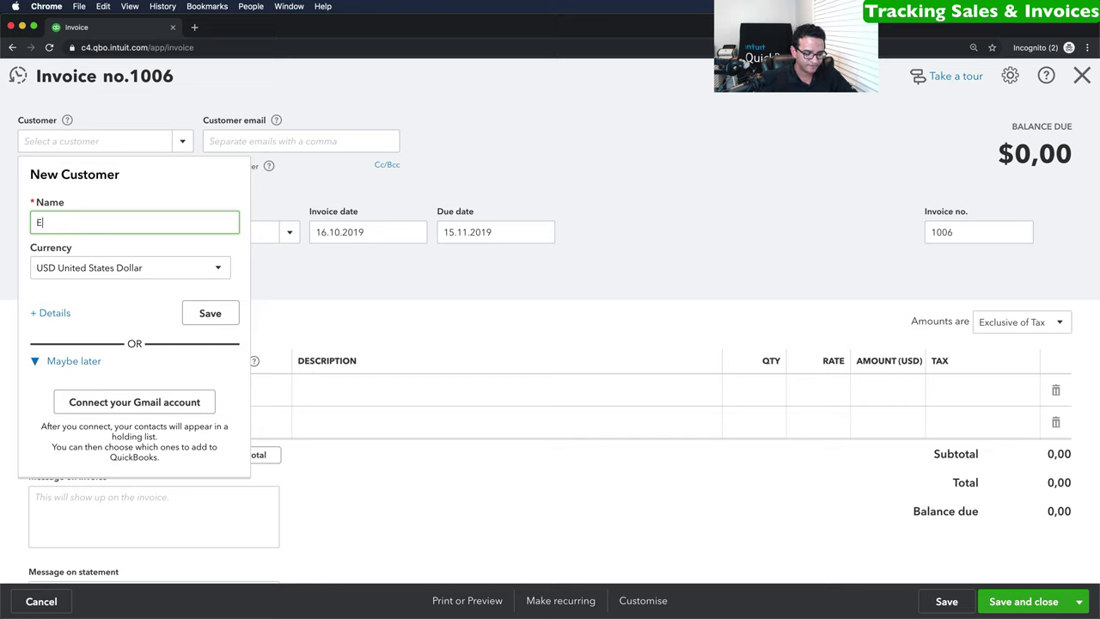
{"action": "type", "text": "rou"}
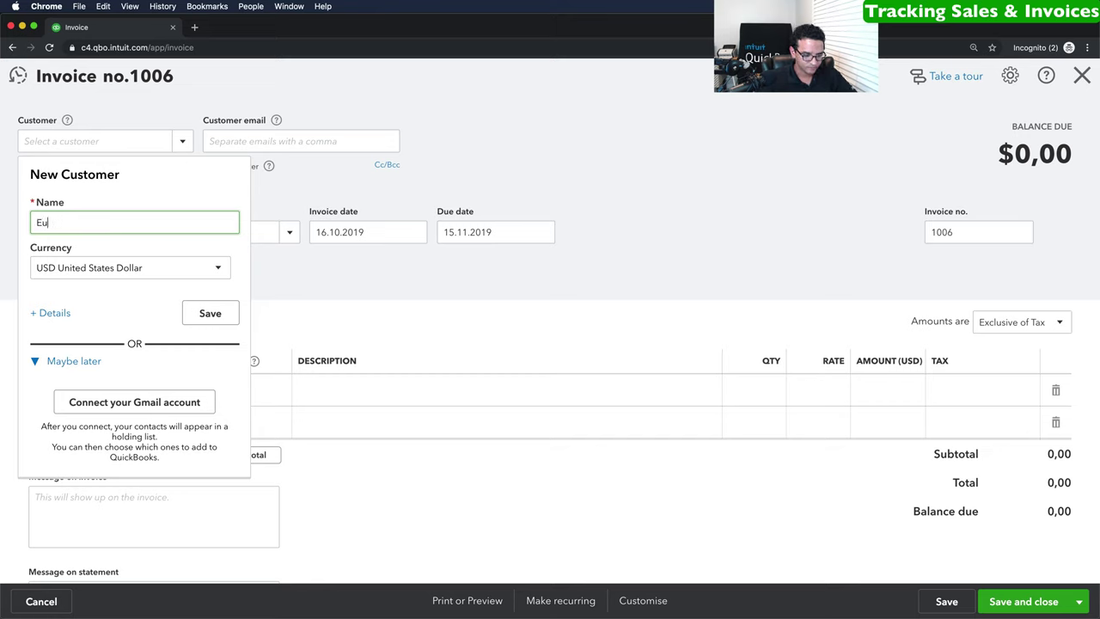
{"action": "type", "text": "eroroZone Foods"}
{"action": "left_click_drag", "start_coordinate": [138, 225], "coordinate": [20, 228]}
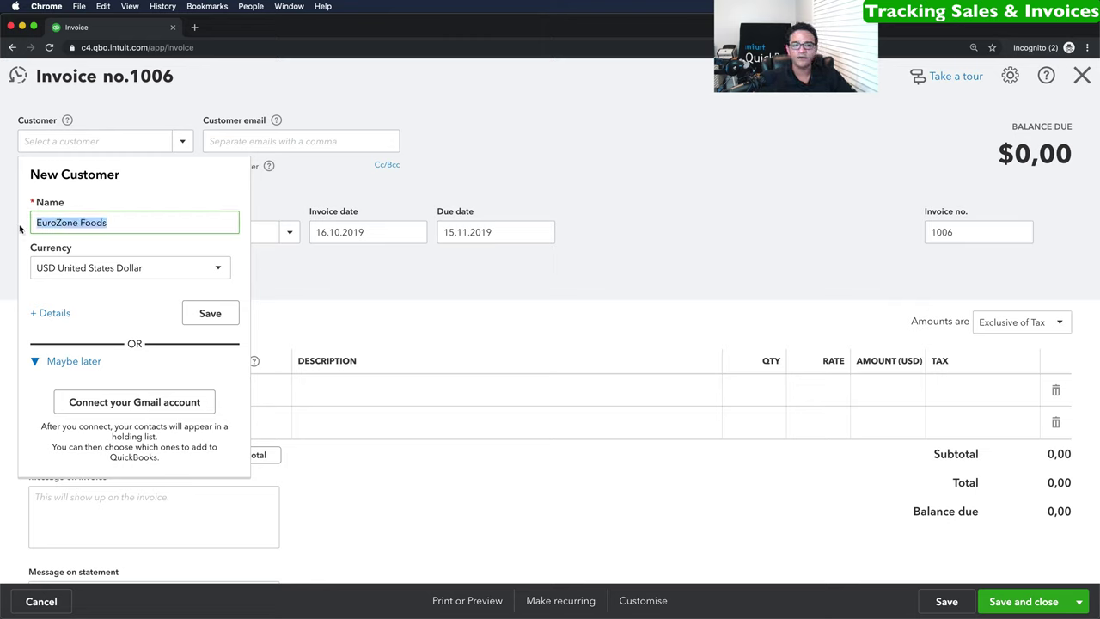
{"action": "left_click", "coordinate": [103, 270]}
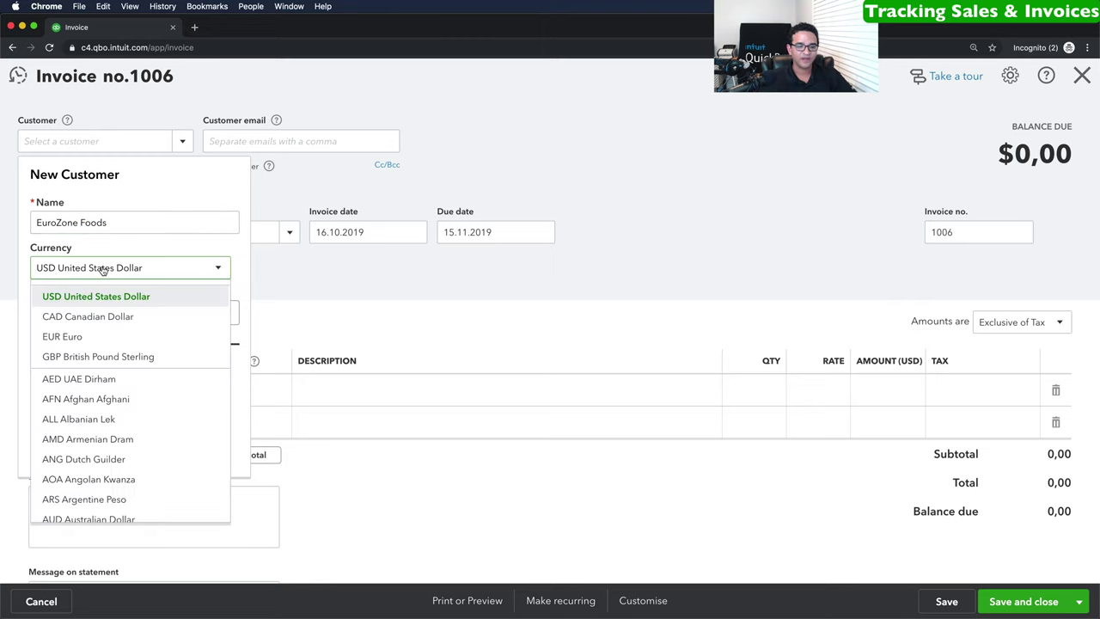
{"action": "left_click", "coordinate": [101, 270]}
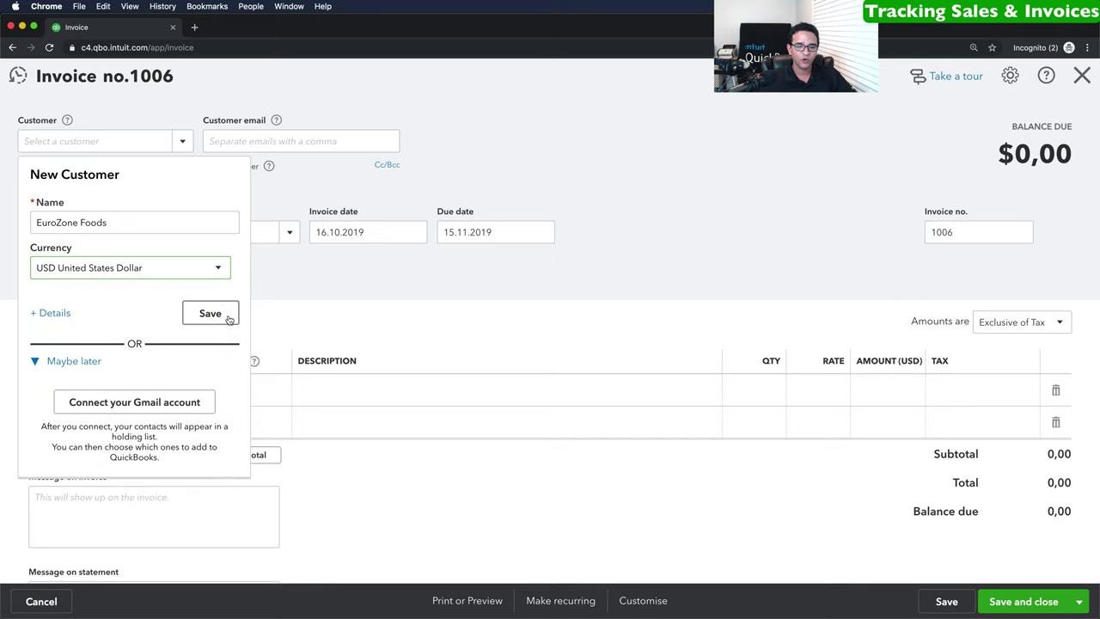
{"action": "left_click", "coordinate": [221, 314]}
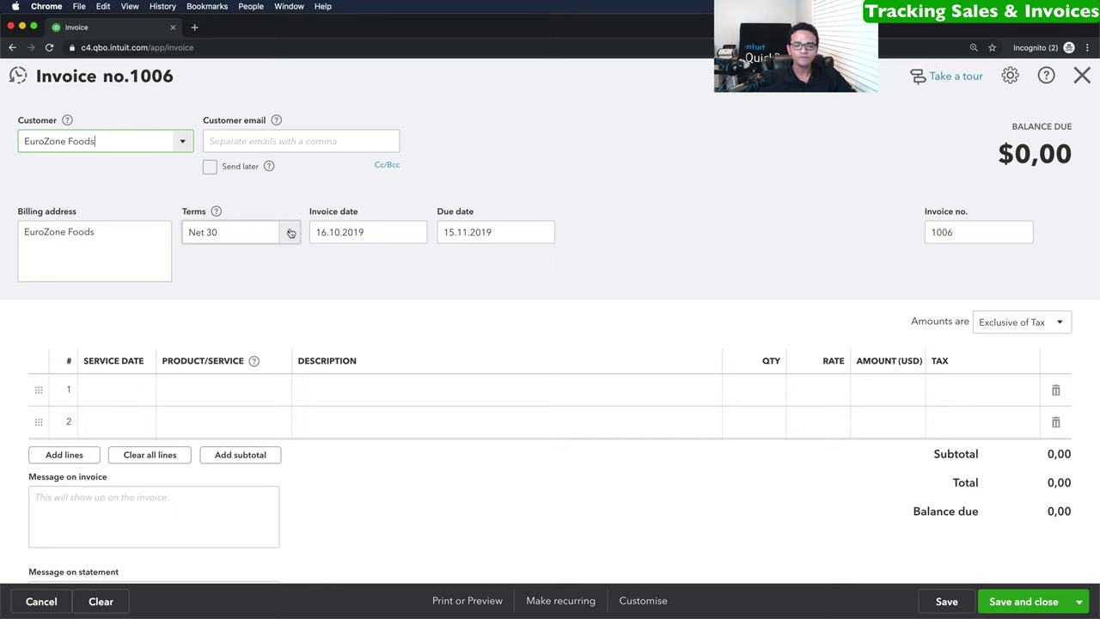
Set invoice 1006's terms to Net 60 and its date to 2 October 2019.
{"action": "left_click", "coordinate": [289, 233]}
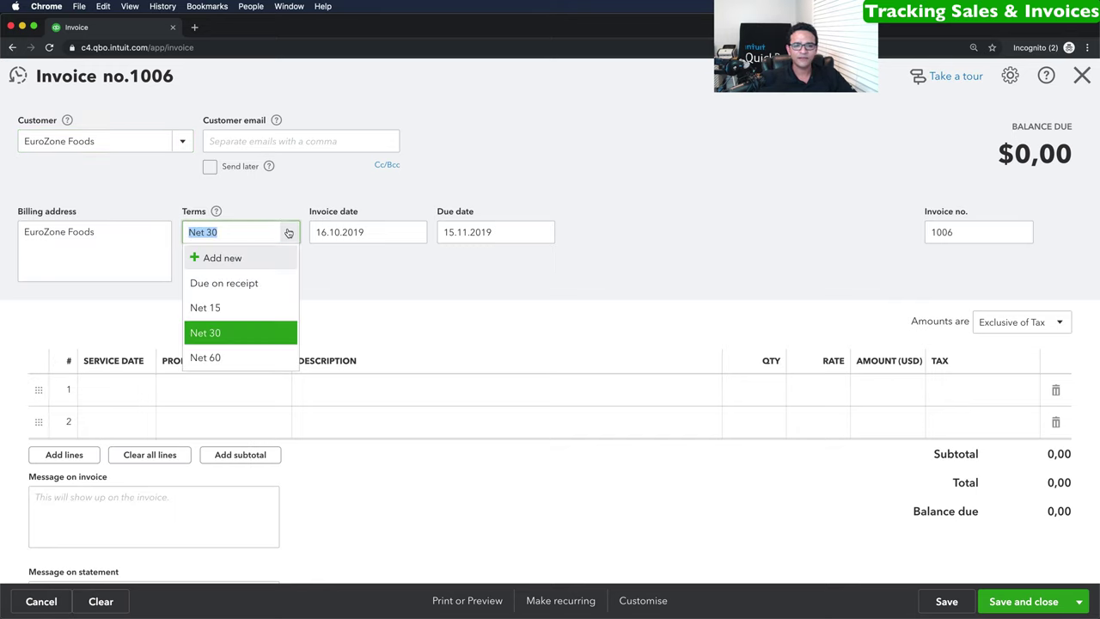
{"action": "left_click", "coordinate": [206, 358]}
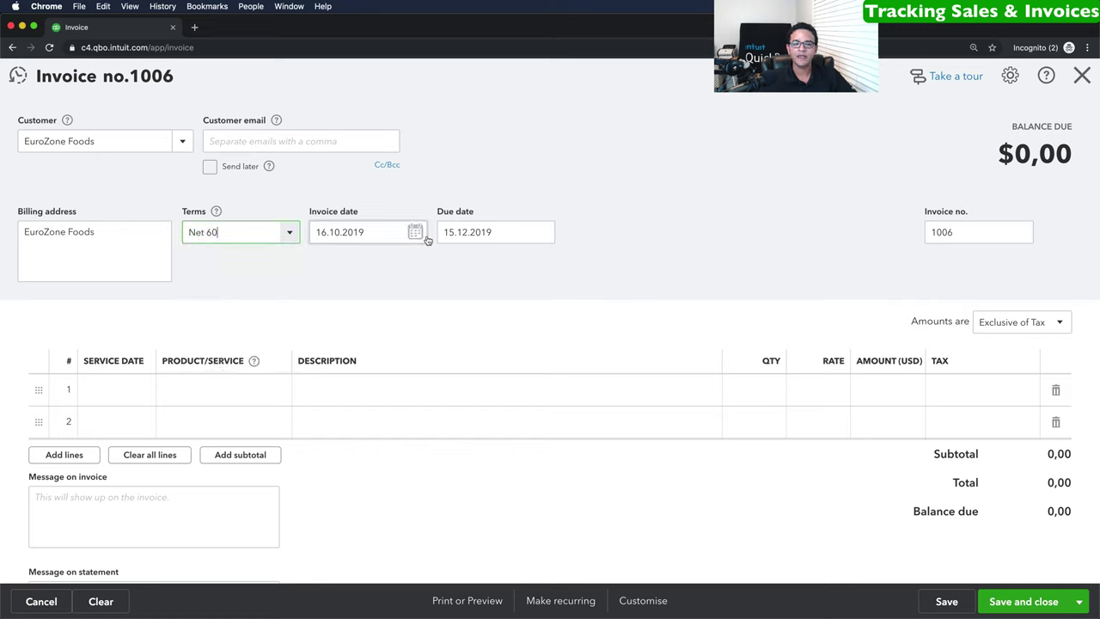
{"action": "left_click", "coordinate": [418, 233]}
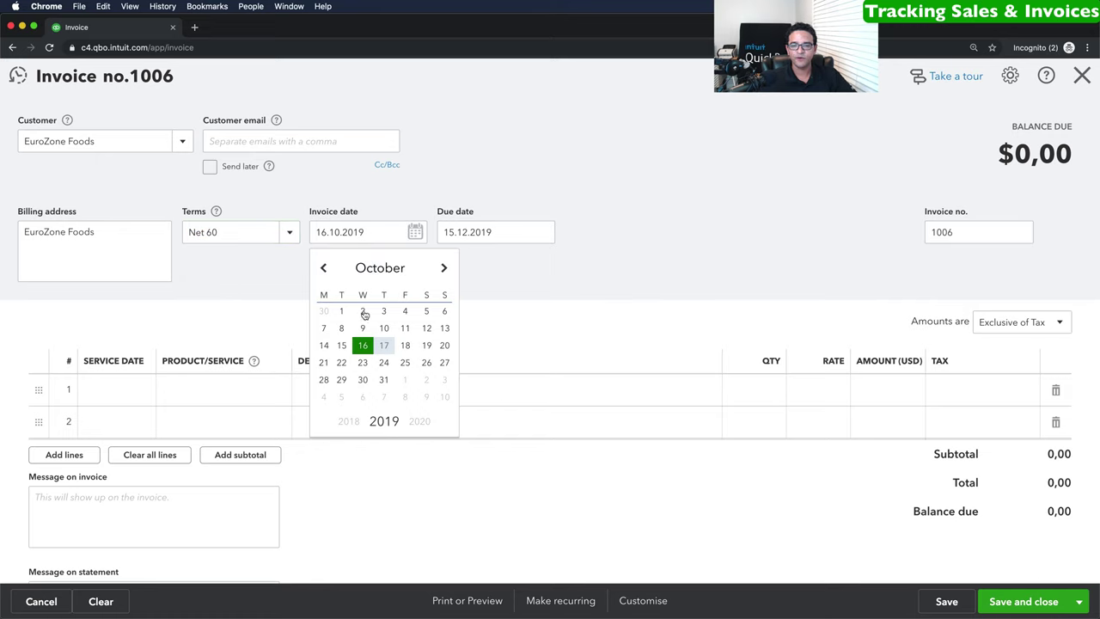
{"action": "left_click", "coordinate": [362, 311]}
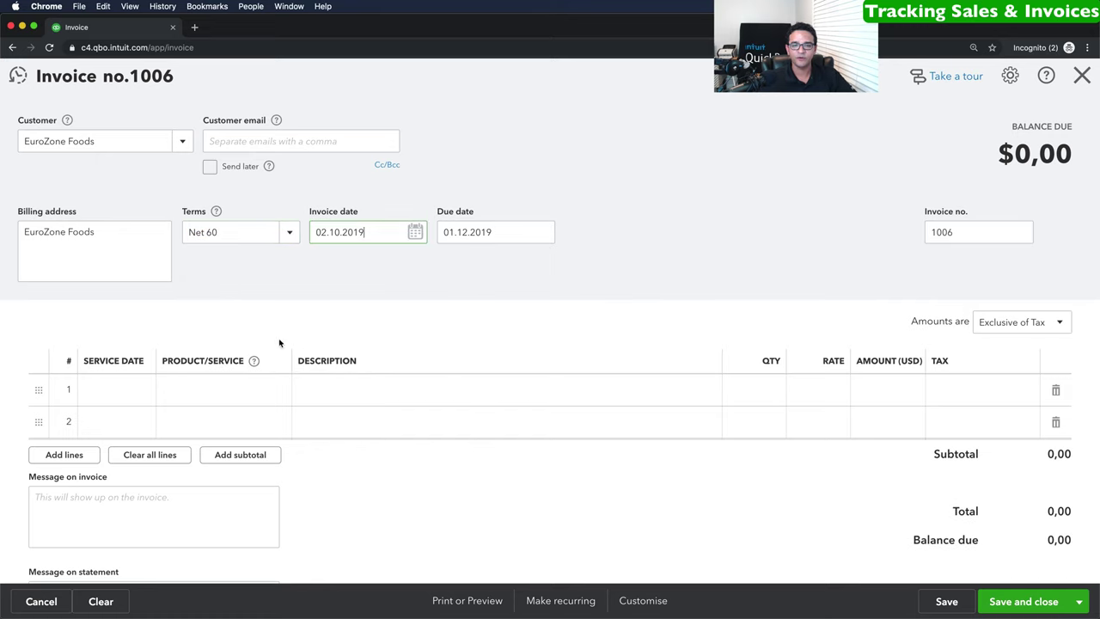
Fill line 1 with Sales, description 'Large Order from October', rate 10.000.
{"action": "left_click", "coordinate": [266, 389]}
{"action": "left_click", "coordinate": [276, 392]}
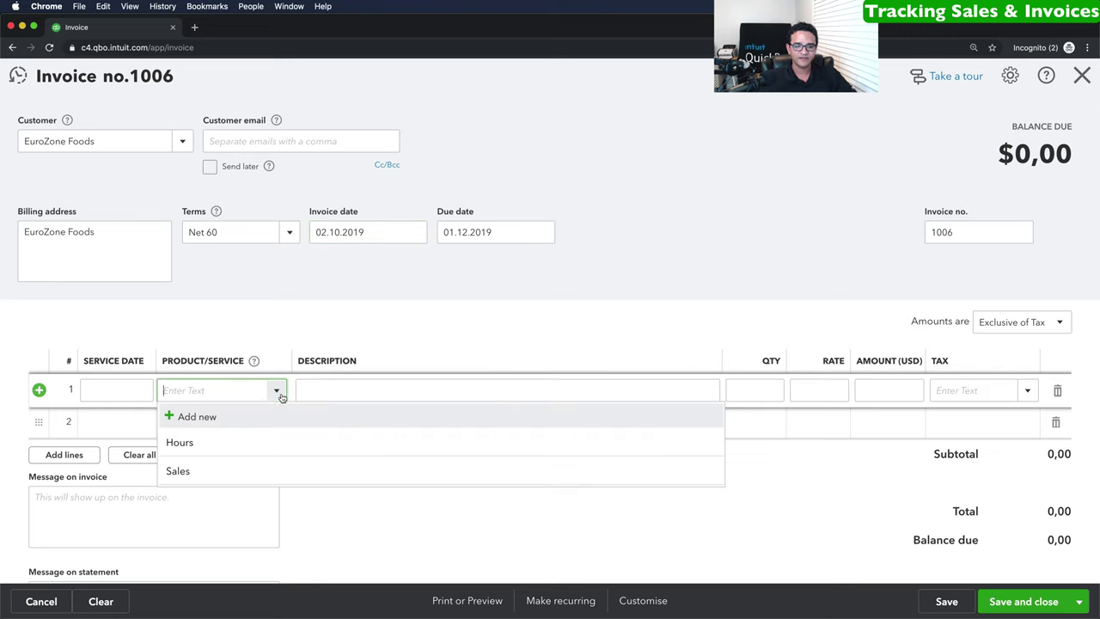
{"action": "left_click", "coordinate": [192, 473]}
{"action": "left_click", "coordinate": [355, 388]}
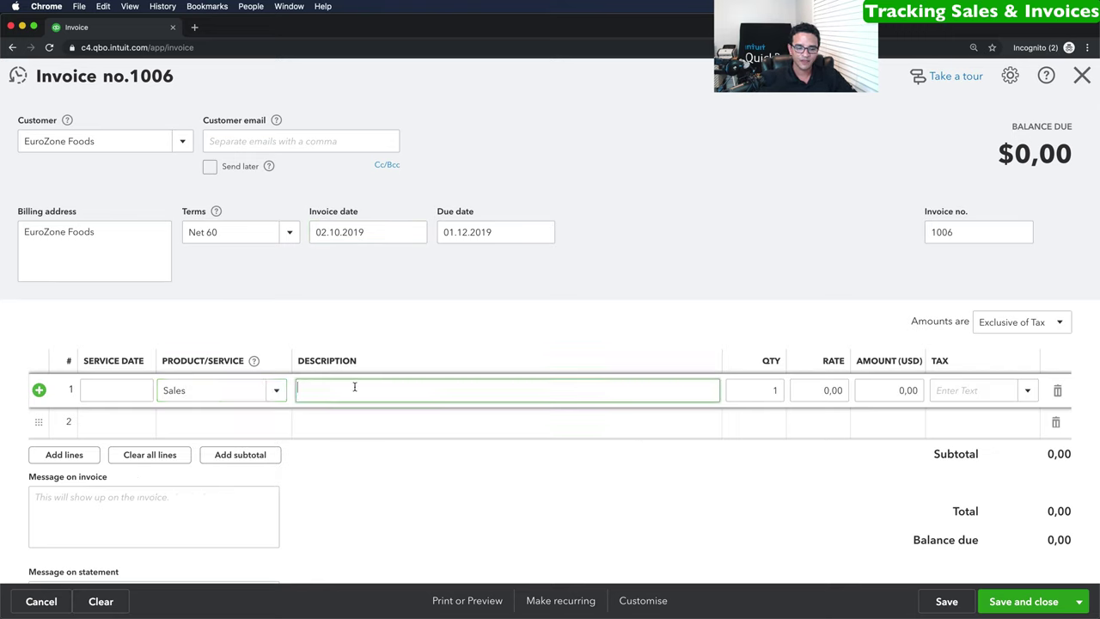
{"action": "type", "text": "Large "}
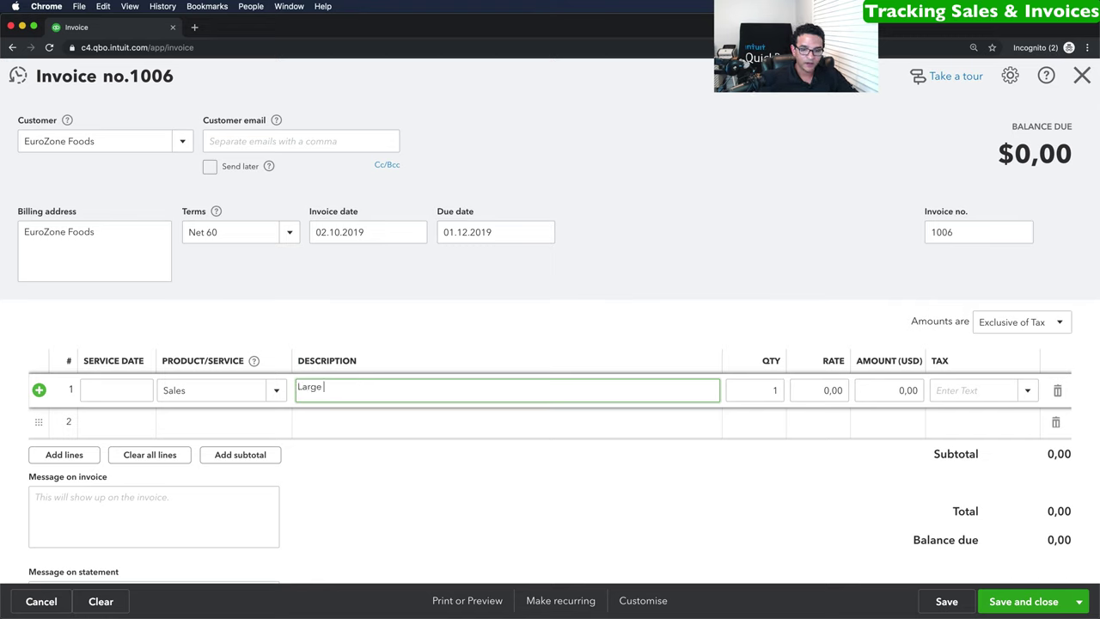
{"action": "type", "text": "Order fro"}
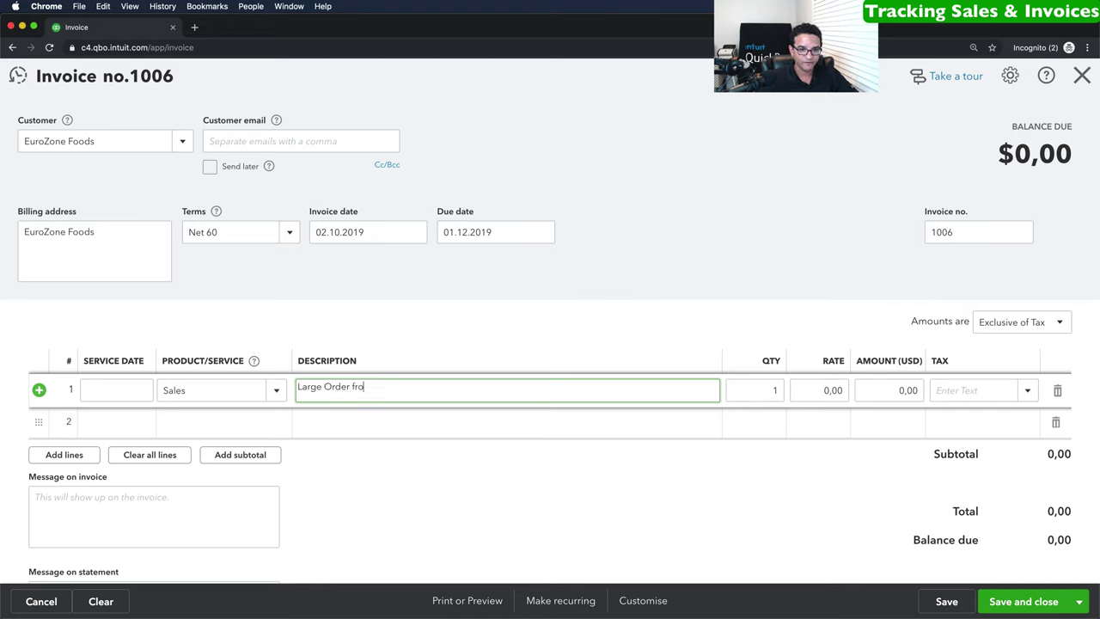
{"action": "type", "text": "m October"}
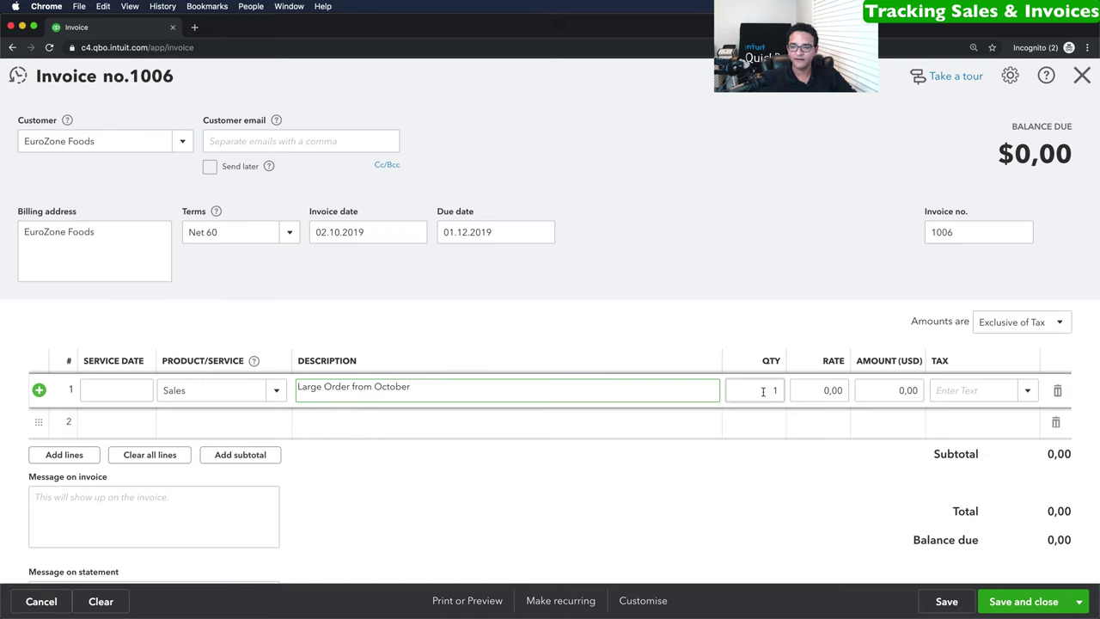
{"action": "left_click", "coordinate": [821, 390]}
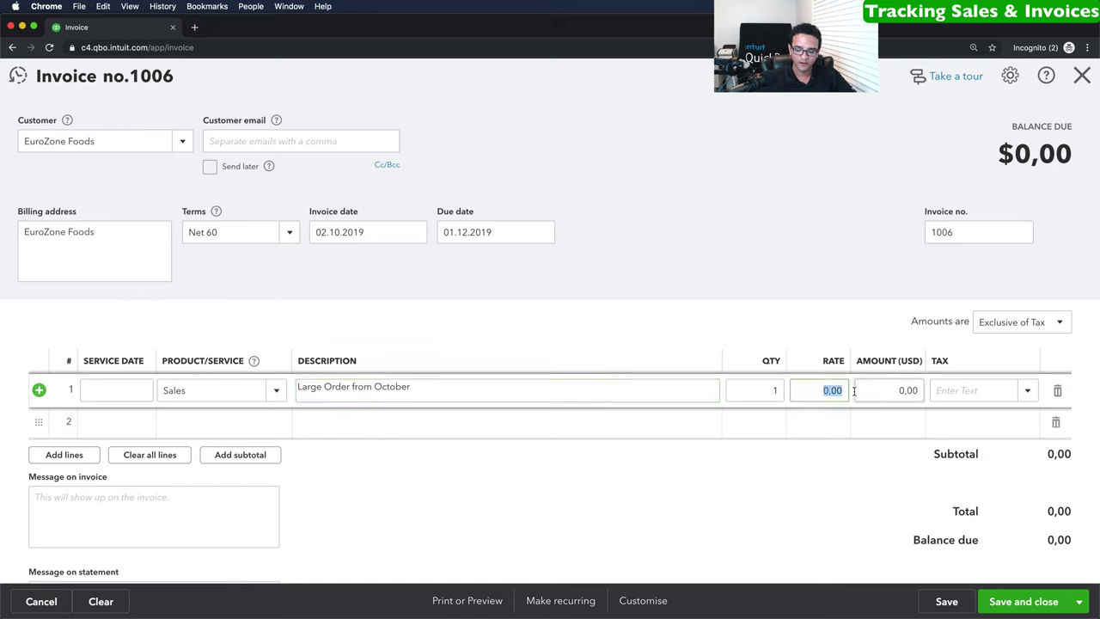
{"action": "type", "text": "100"}
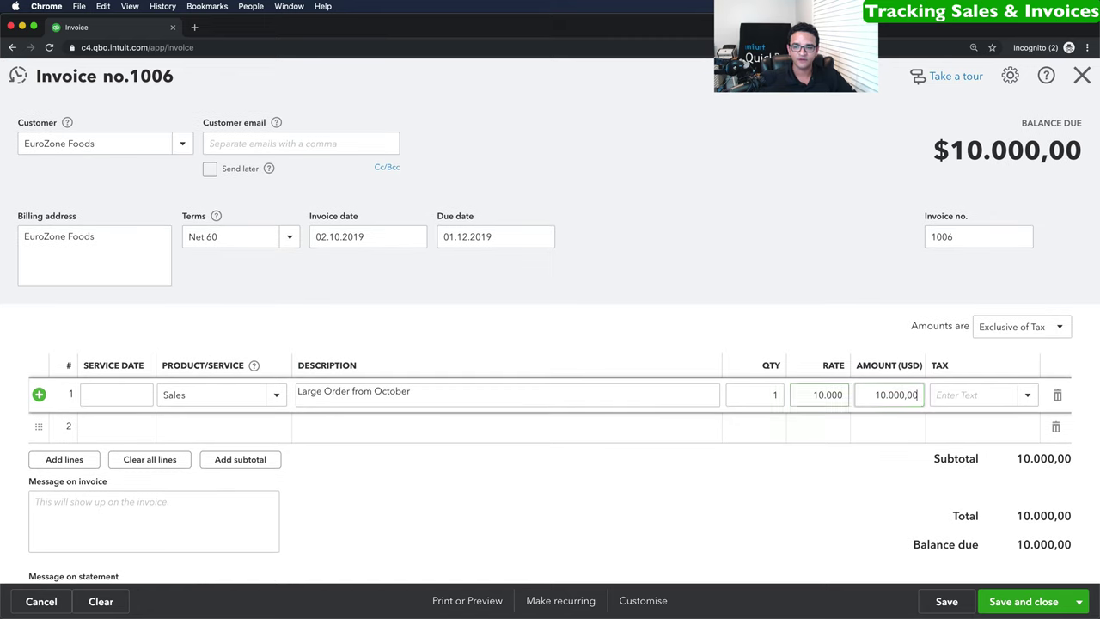
{"action": "left_click", "coordinate": [212, 421]}
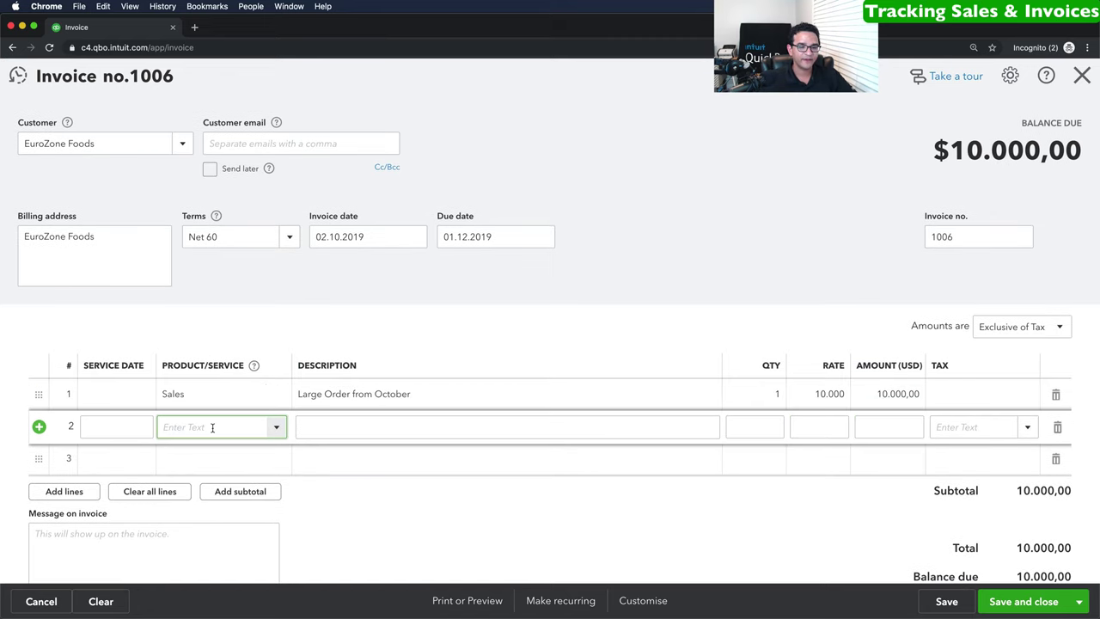
Create a Shipping service posting to Sales - wholesale and place it on line 2.
{"action": "left_click", "coordinate": [275, 427]}
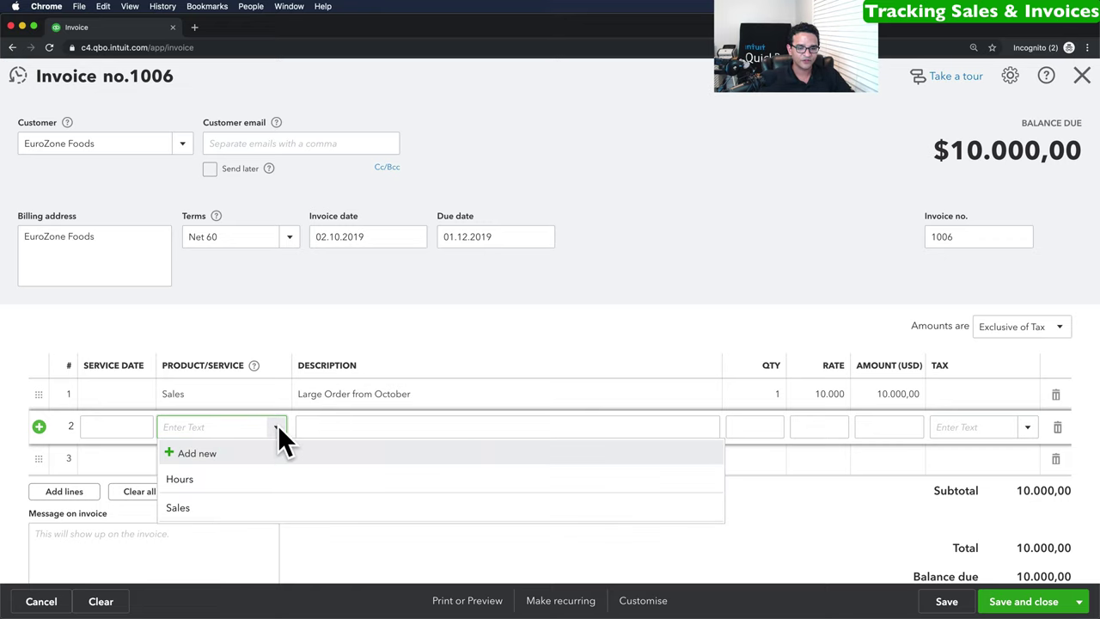
{"action": "left_click", "coordinate": [199, 454]}
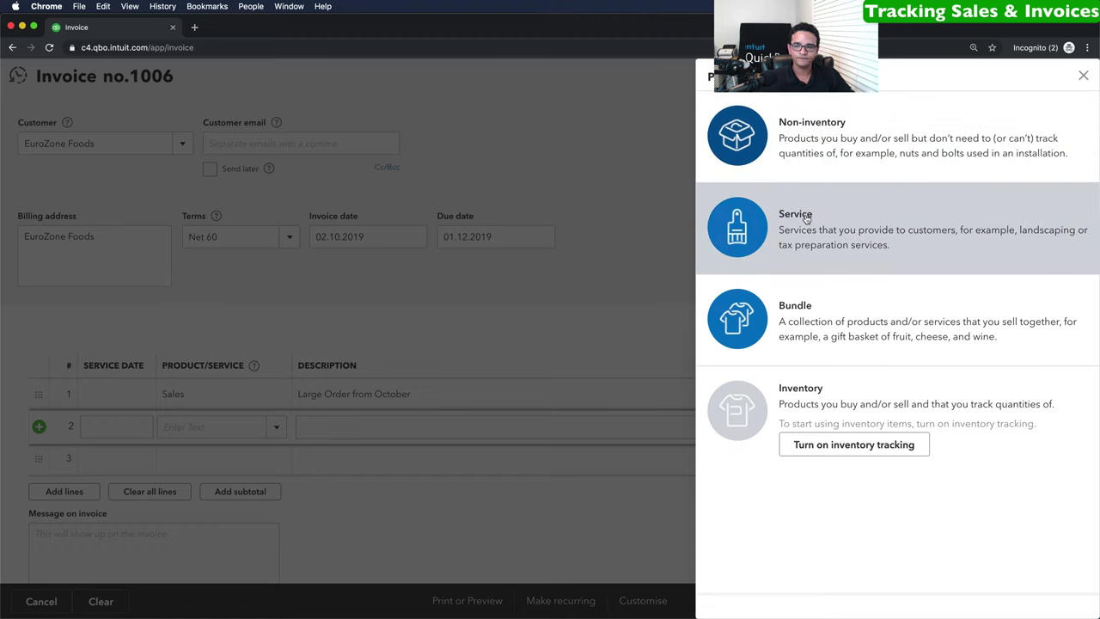
{"action": "left_click", "coordinate": [805, 218]}
{"action": "type", "text": "S"}
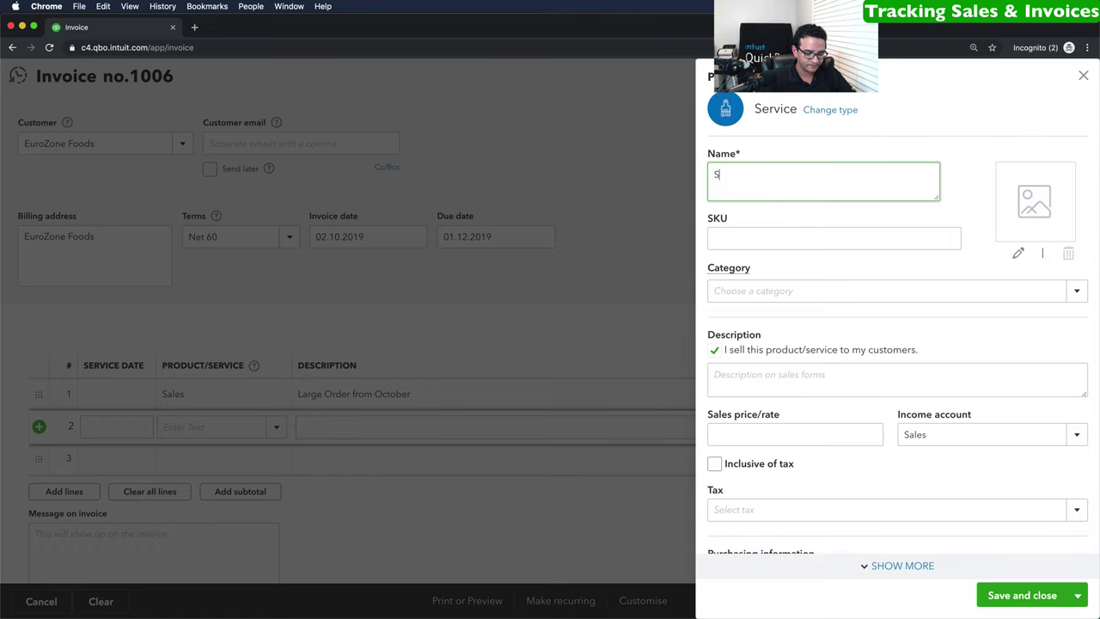
{"action": "type", "text": "hipping"}
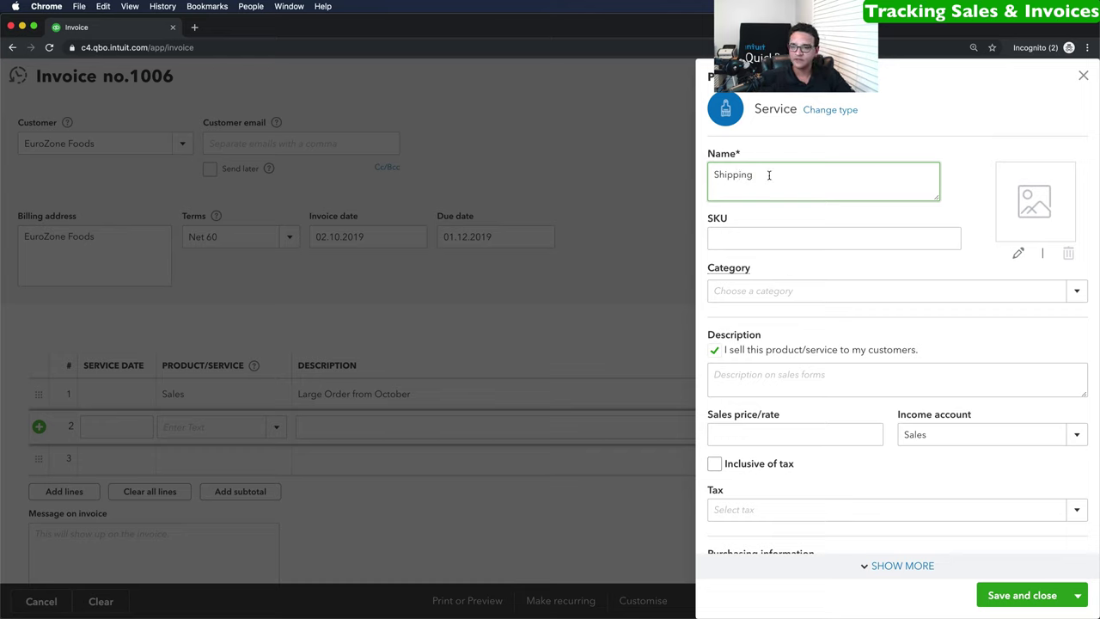
{"action": "left_click_drag", "start_coordinate": [773, 176], "coordinate": [656, 175]}
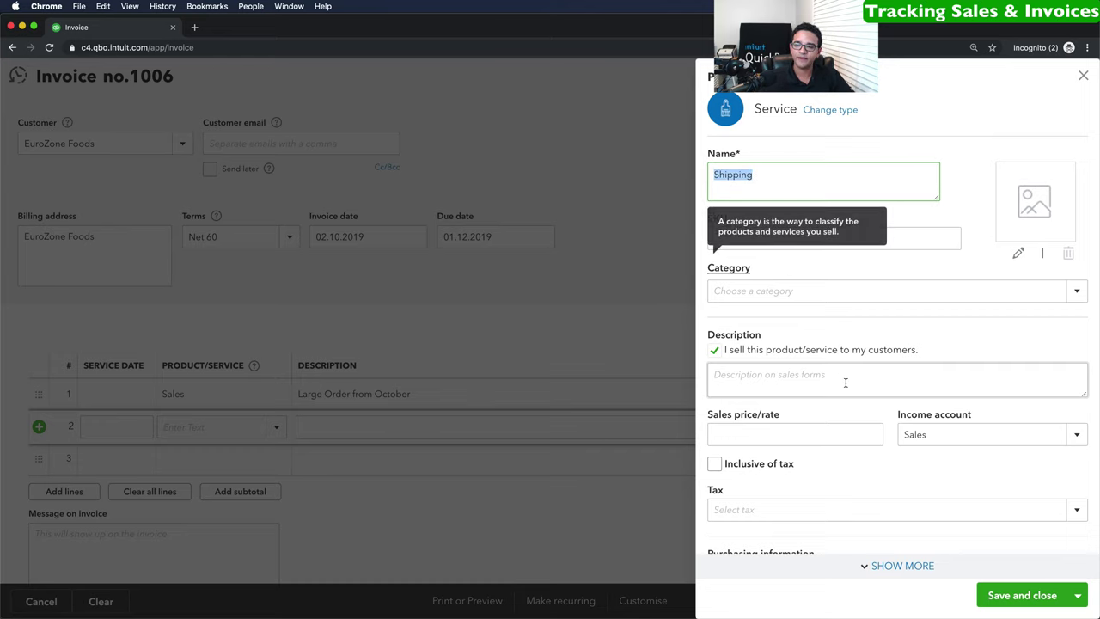
{"action": "left_click", "coordinate": [972, 435]}
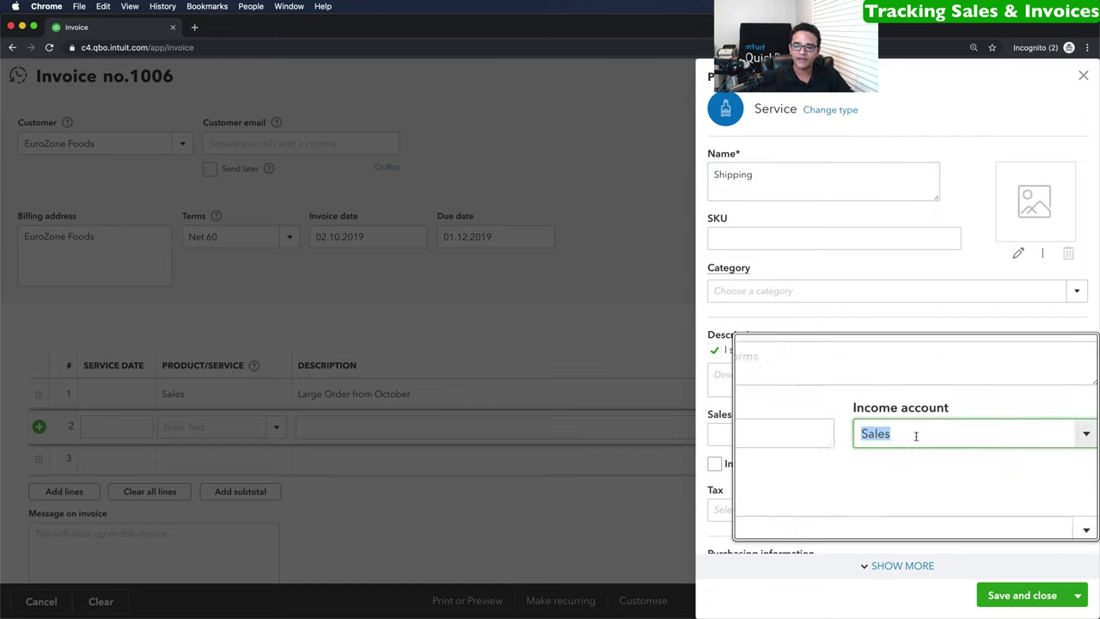
{"action": "left_click", "coordinate": [1077, 434]}
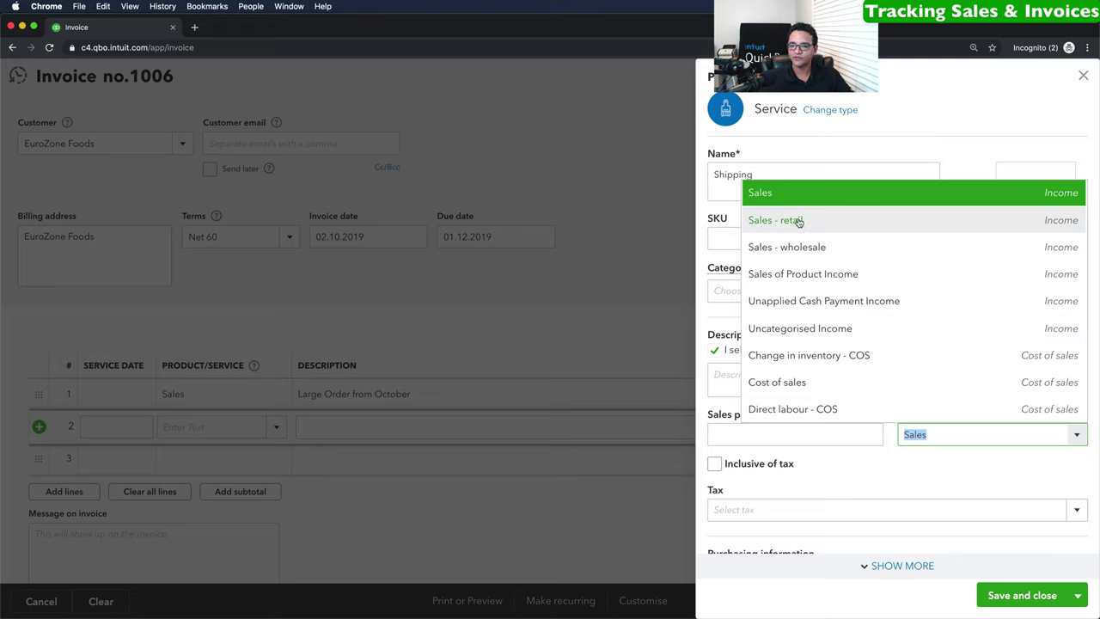
{"action": "left_click", "coordinate": [803, 246]}
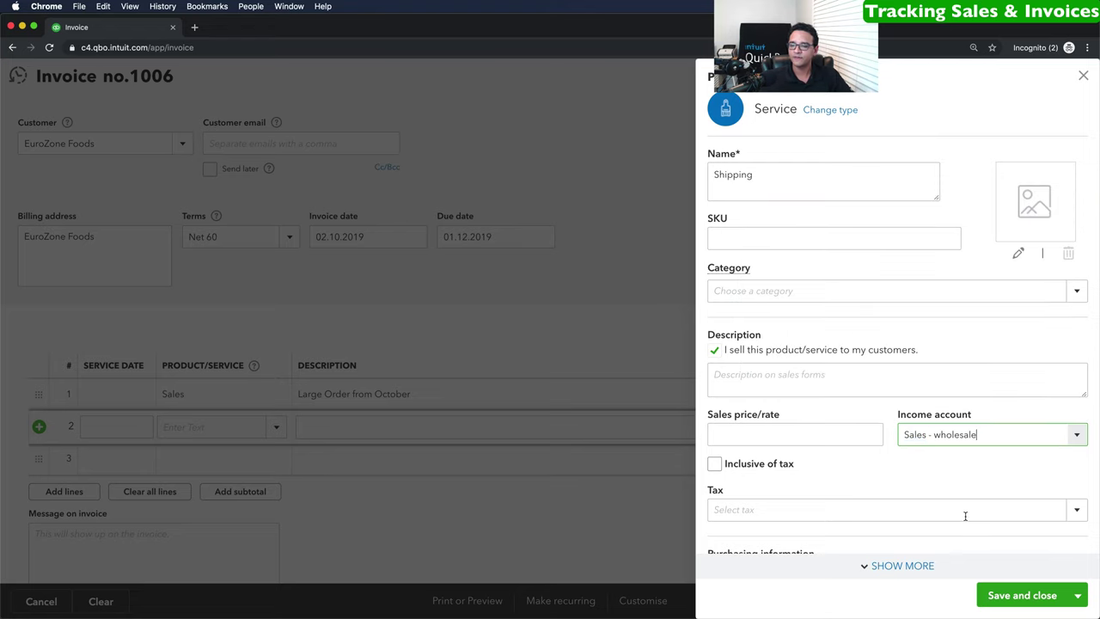
{"action": "left_click", "coordinate": [1034, 599]}
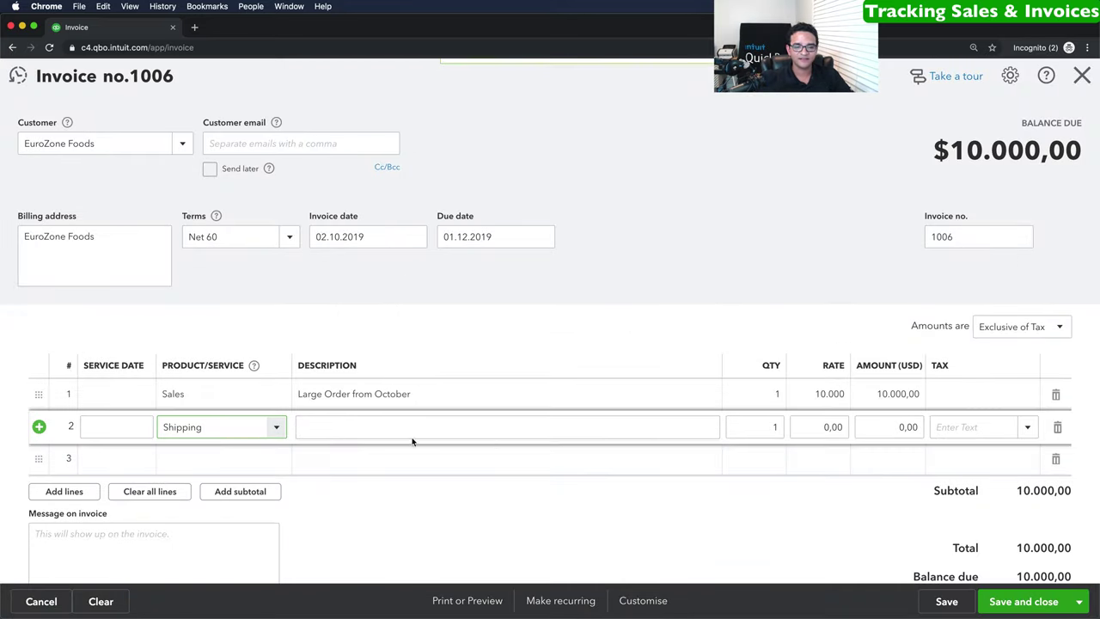
Describe line 2 as 'Shipping to Germany' with a rate of 1.500.
{"action": "left_click", "coordinate": [276, 427]}
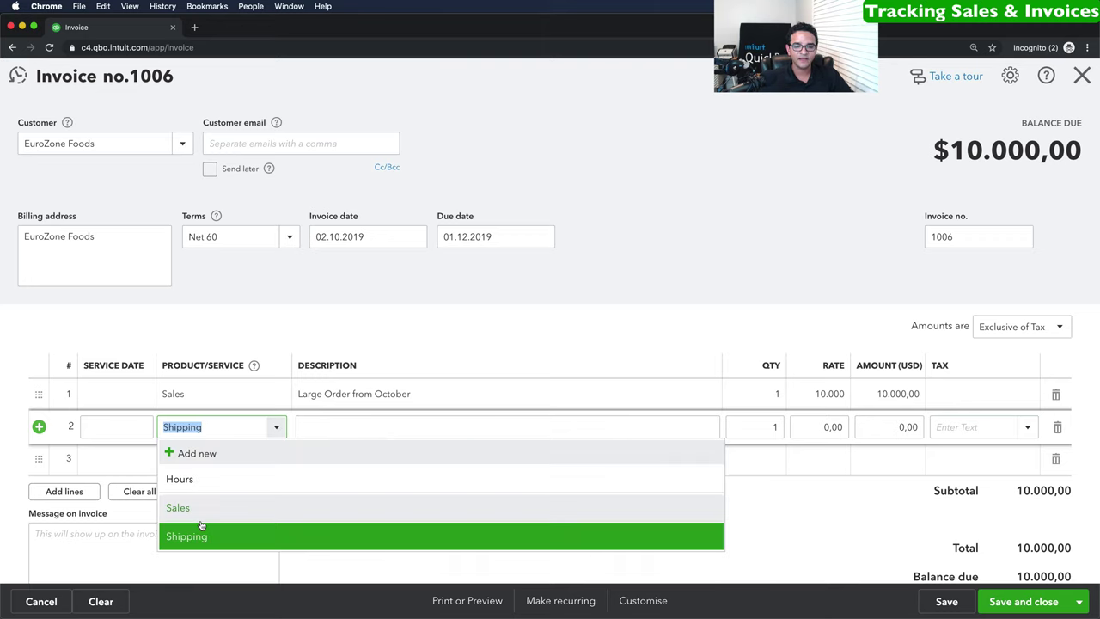
{"action": "left_click", "coordinate": [223, 430]}
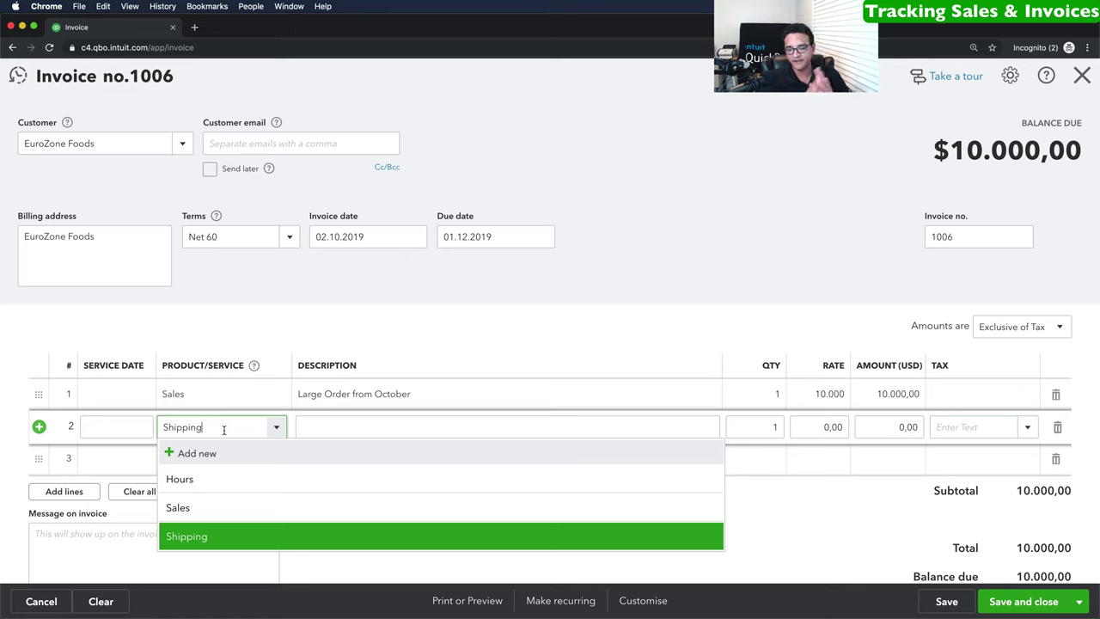
{"action": "left_click", "coordinate": [334, 421]}
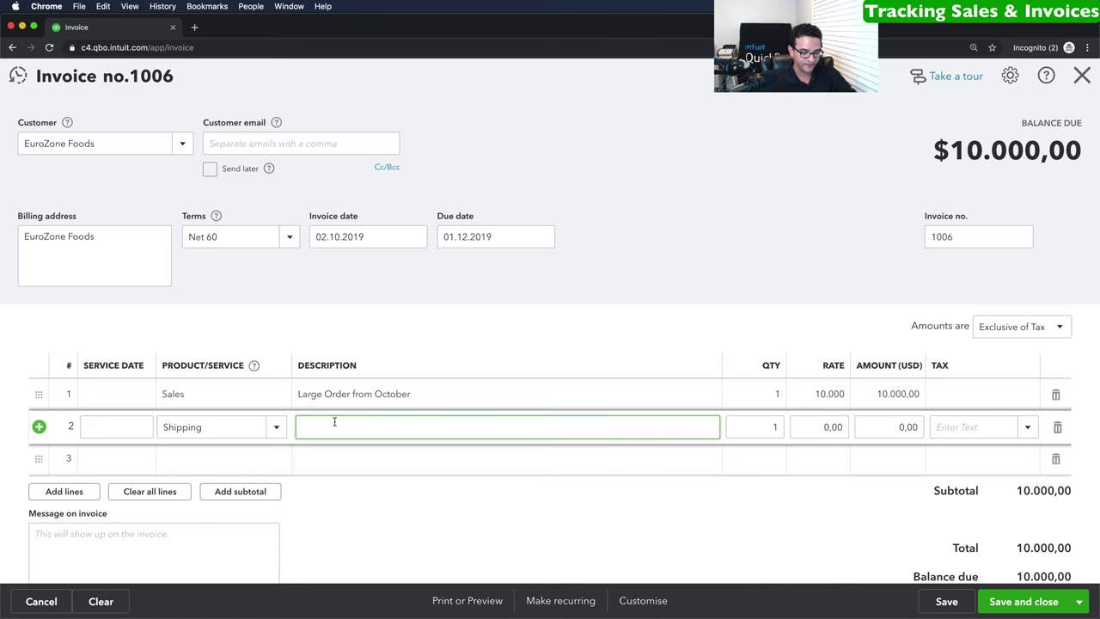
{"action": "type", "text": "Shipping rto"}
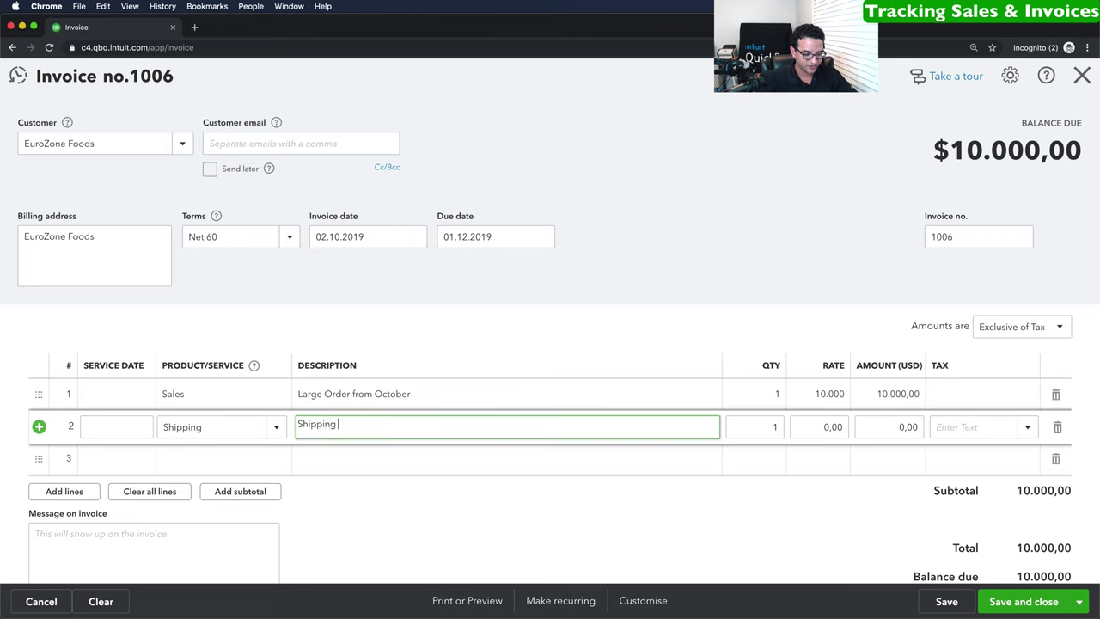
{"action": "type", "text": "Germany"}
{"action": "key", "text": "Tab"}
{"action": "key", "text": "Tab"}
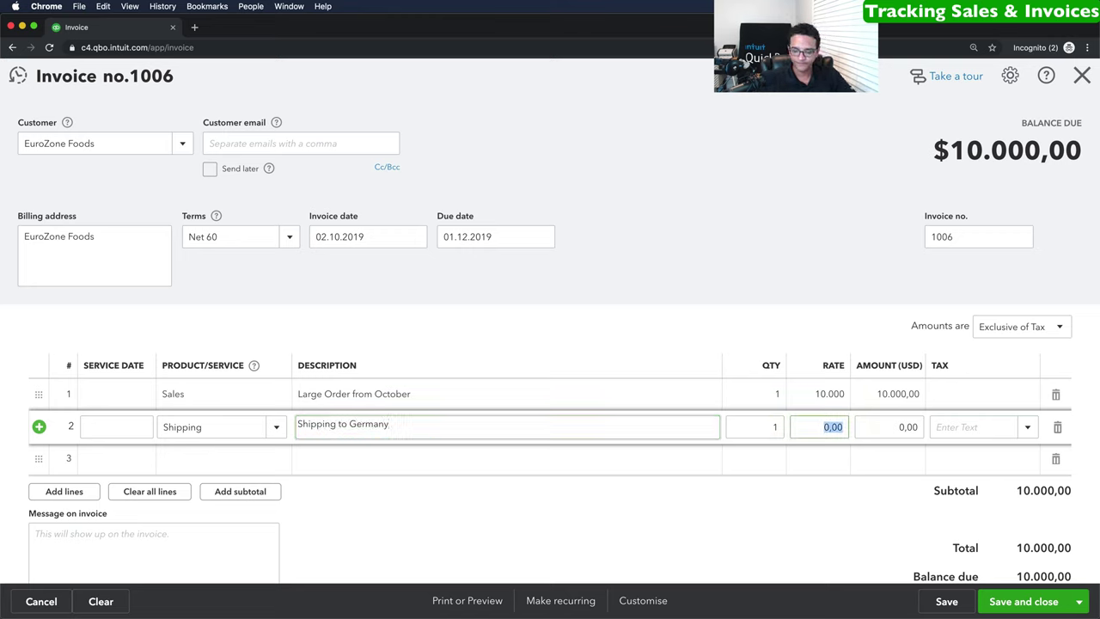
{"action": "type", "text": "15"}
{"action": "key", "text": "Tab"}
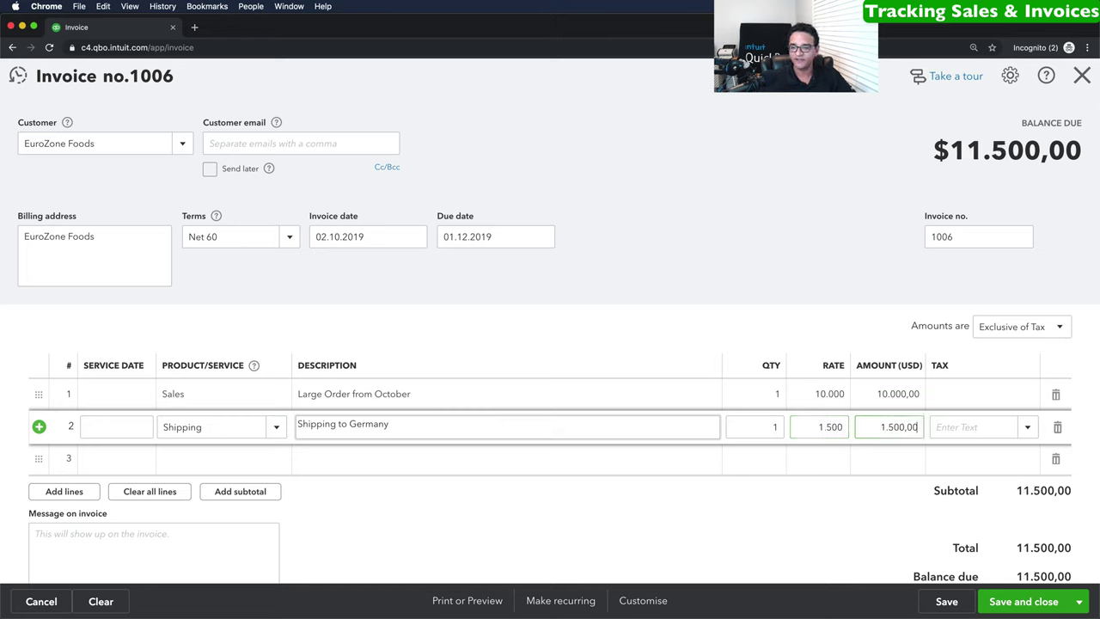
Apply 21% VAT to the Sales line and 10% VAT to the Shipping line.
{"action": "left_click", "coordinate": [979, 395]}
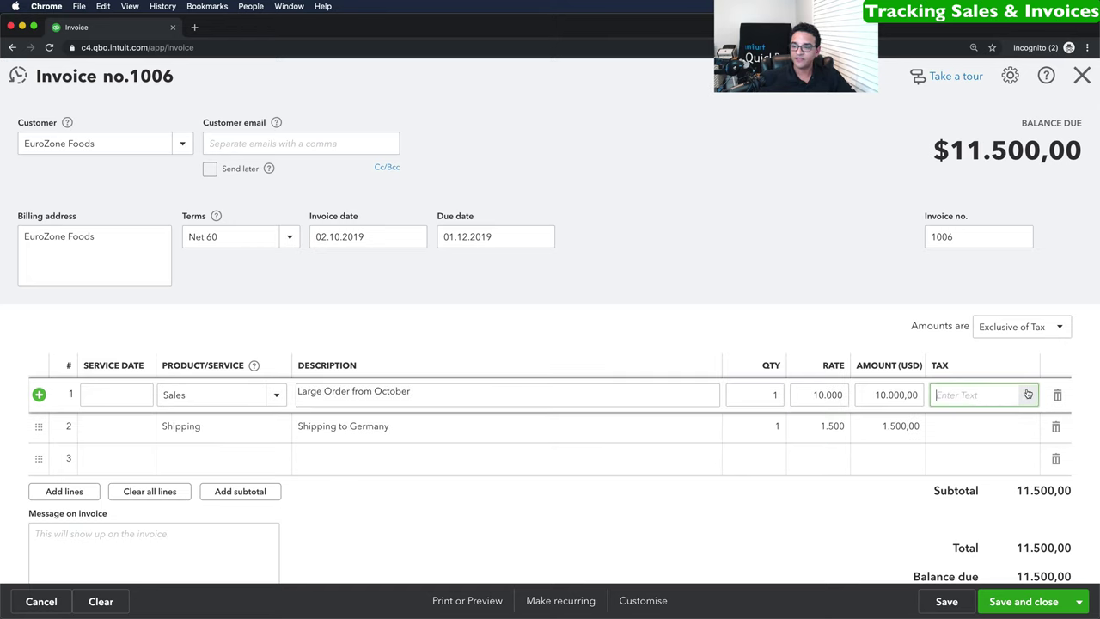
{"action": "left_click", "coordinate": [1028, 395]}
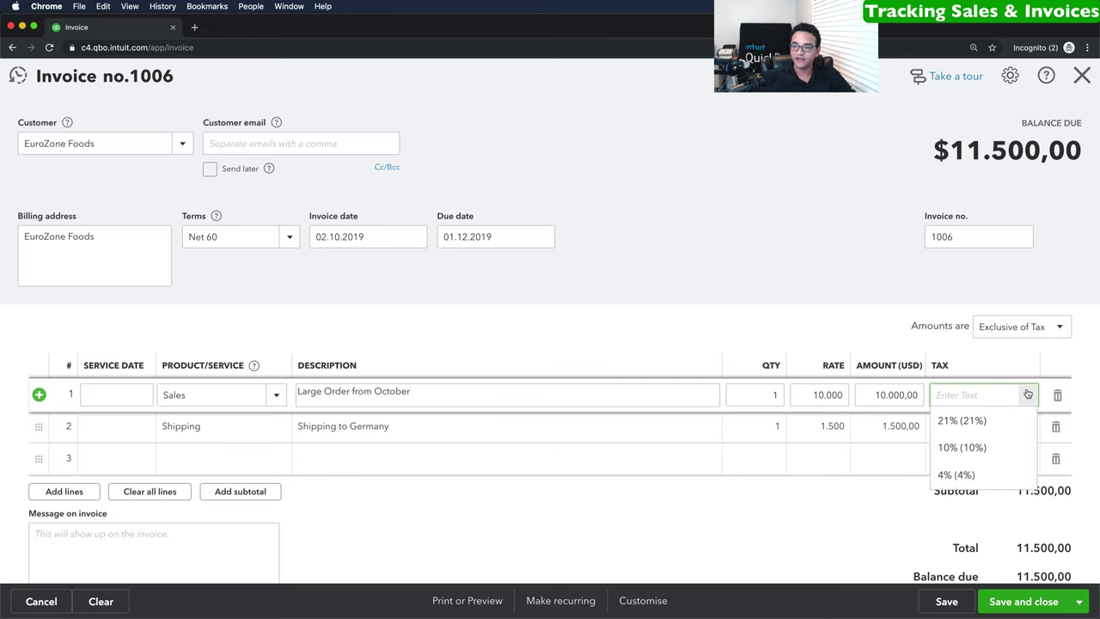
{"action": "left_click", "coordinate": [981, 422]}
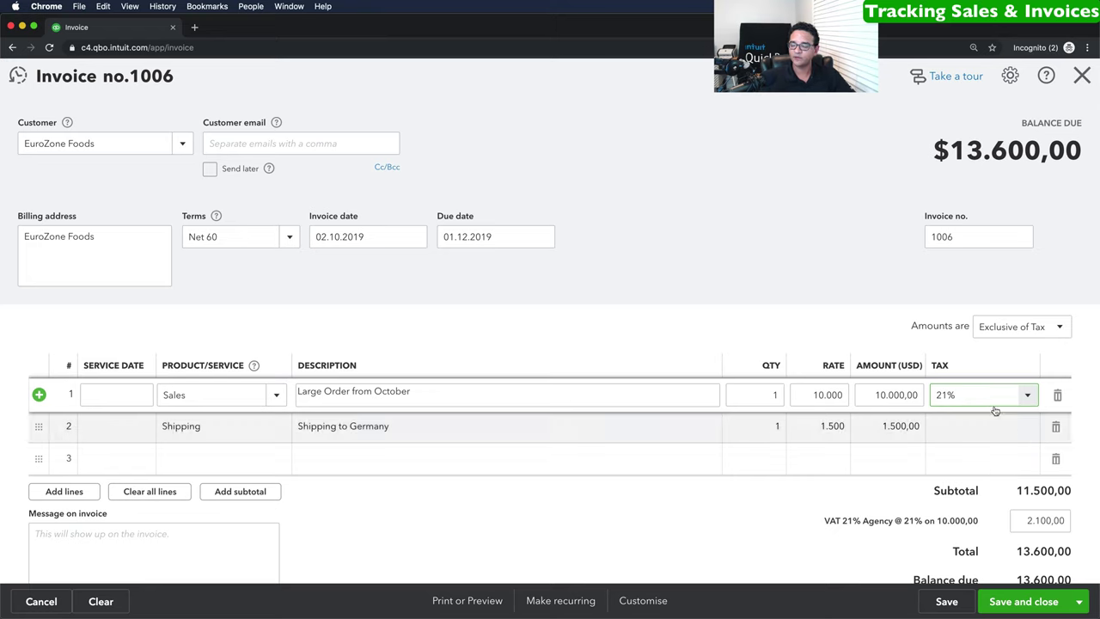
{"action": "left_click", "coordinate": [1024, 430]}
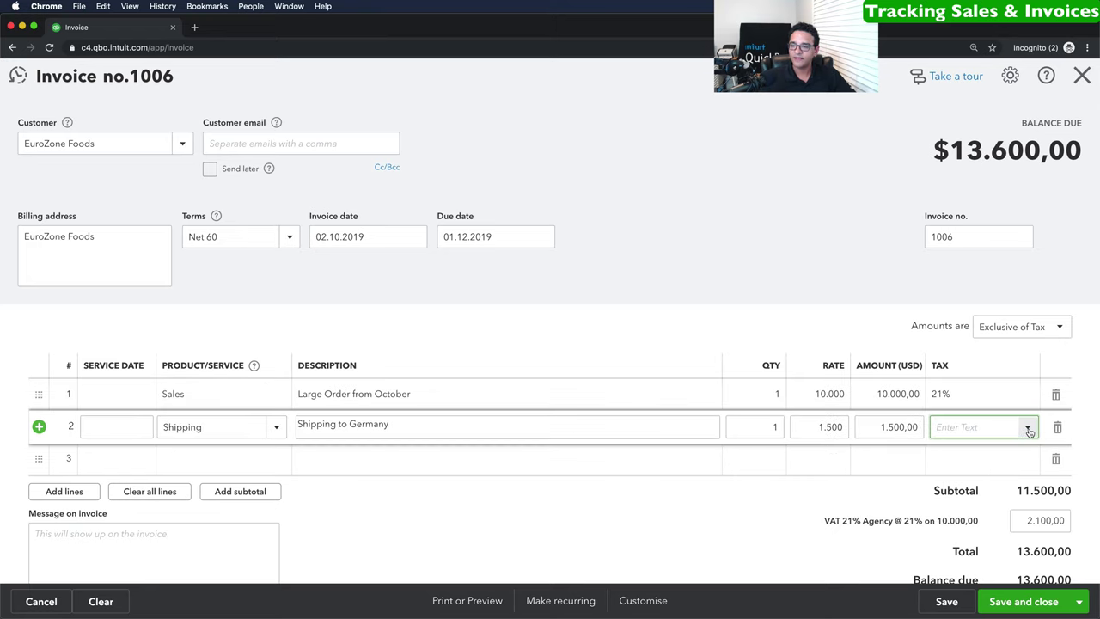
{"action": "left_click", "coordinate": [1028, 429]}
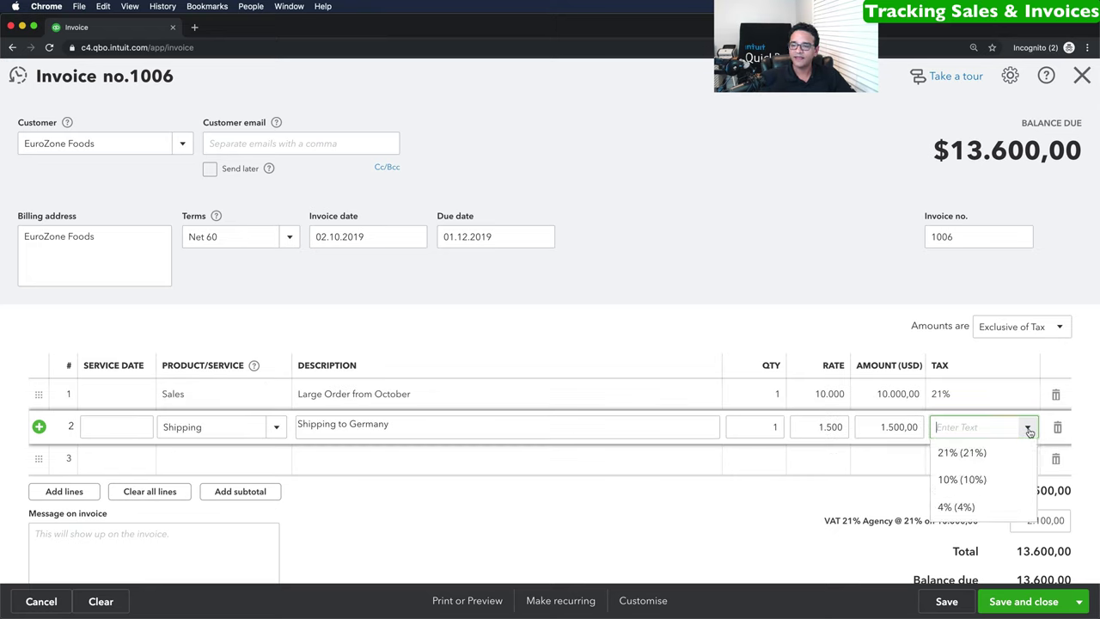
{"action": "left_click", "coordinate": [967, 479]}
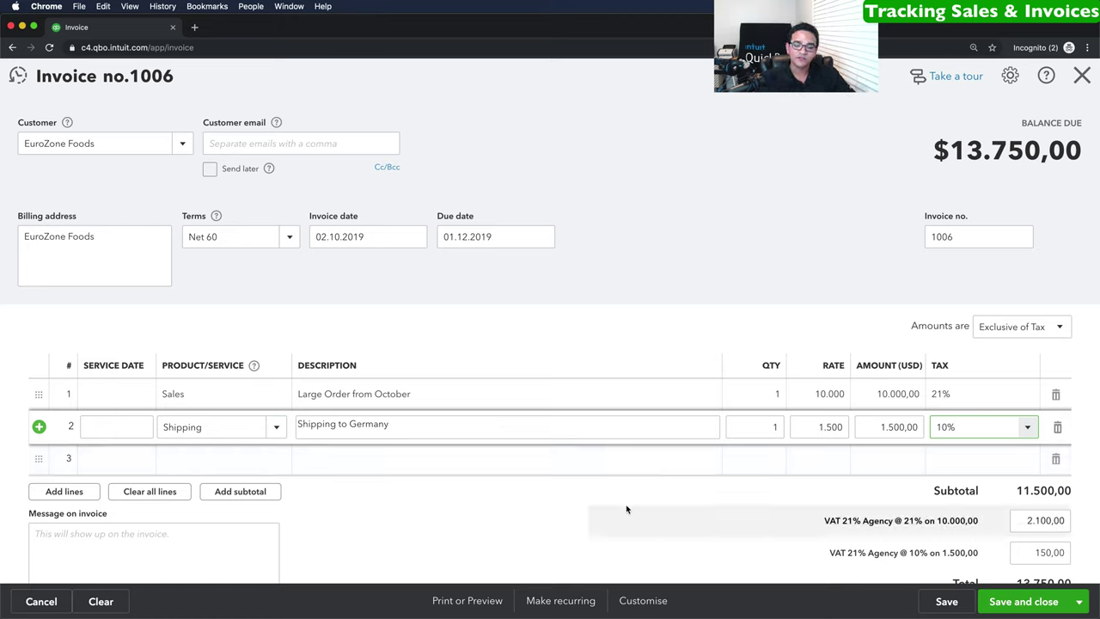
Save invoice 1006 and review its print preview: 2.250,00 tax, 13.750,00 due.
{"action": "left_click", "coordinate": [470, 601]}
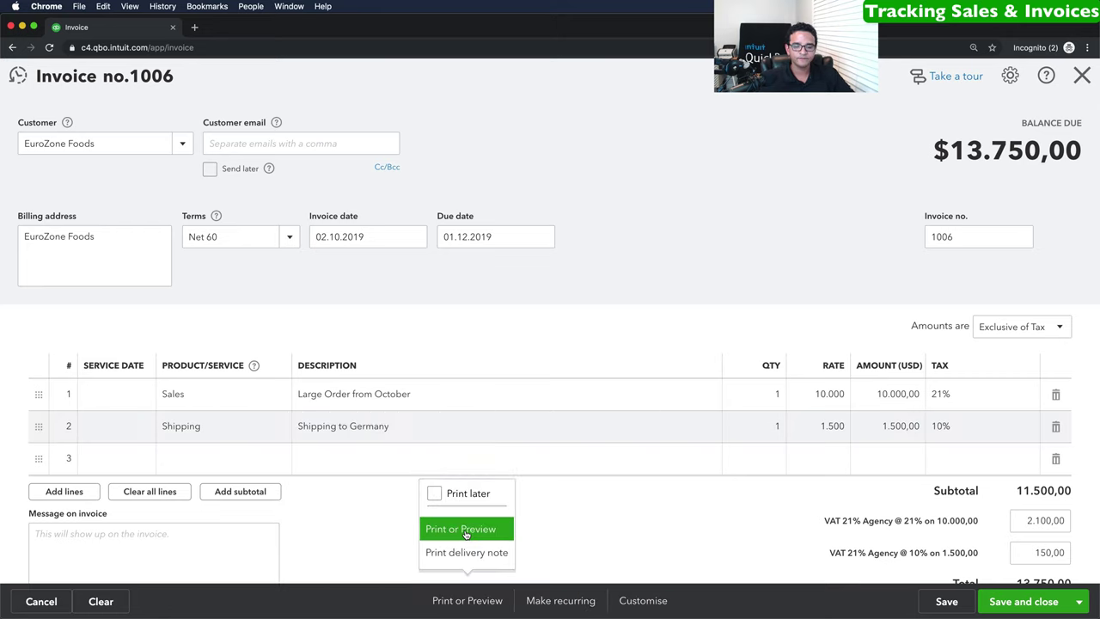
{"action": "left_click", "coordinate": [465, 531]}
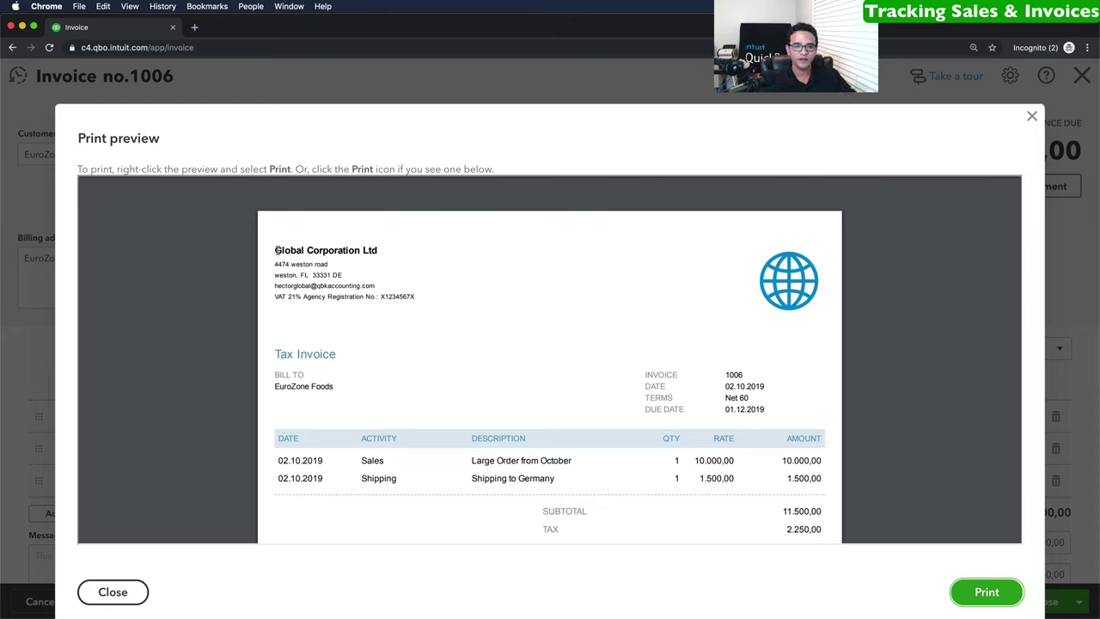
{"action": "left_click_drag", "start_coordinate": [277, 250], "coordinate": [319, 262]}
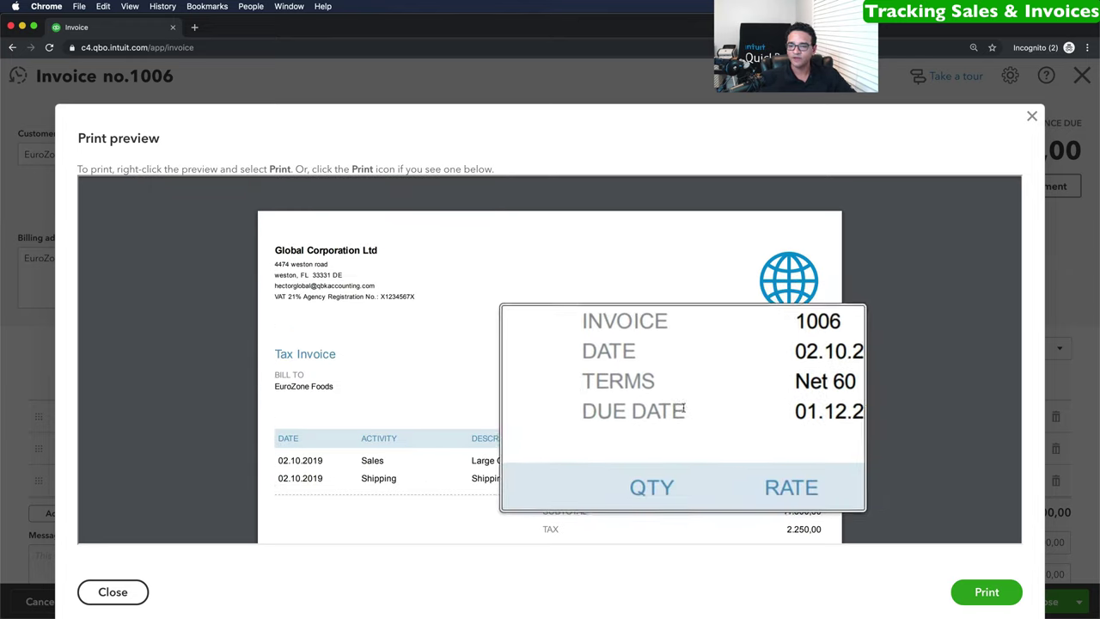
{"action": "scroll", "coordinate": [576, 421], "scroll_direction": "down", "scroll_amount": 3}
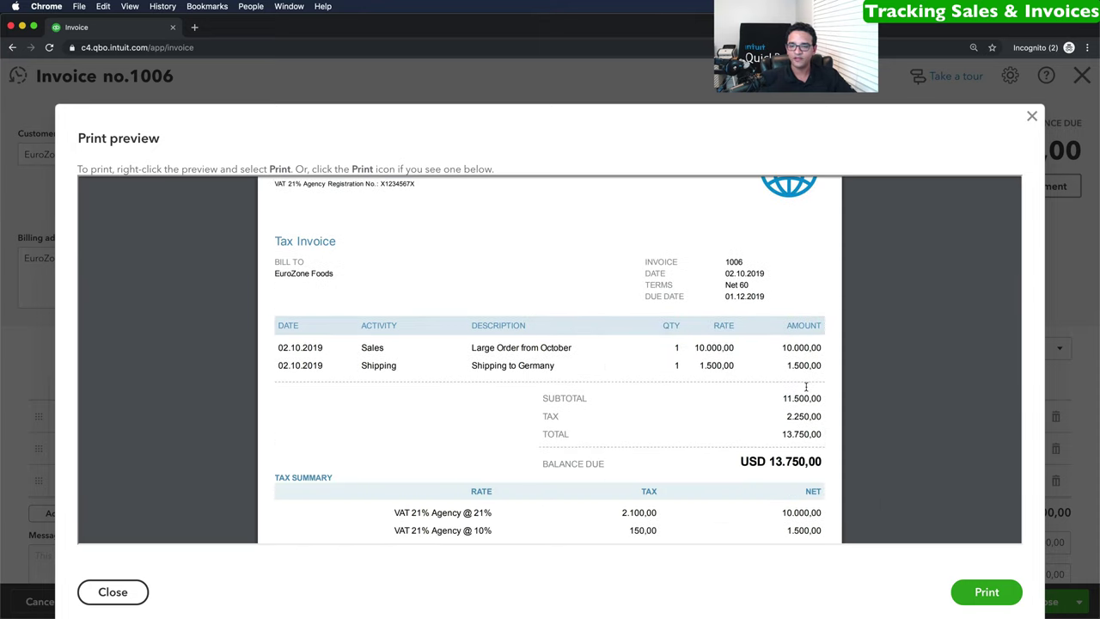
{"action": "scroll", "coordinate": [752, 387], "scroll_direction": "down", "scroll_amount": 1}
{"action": "scroll", "coordinate": [700, 414], "scroll_direction": "down", "scroll_amount": 2}
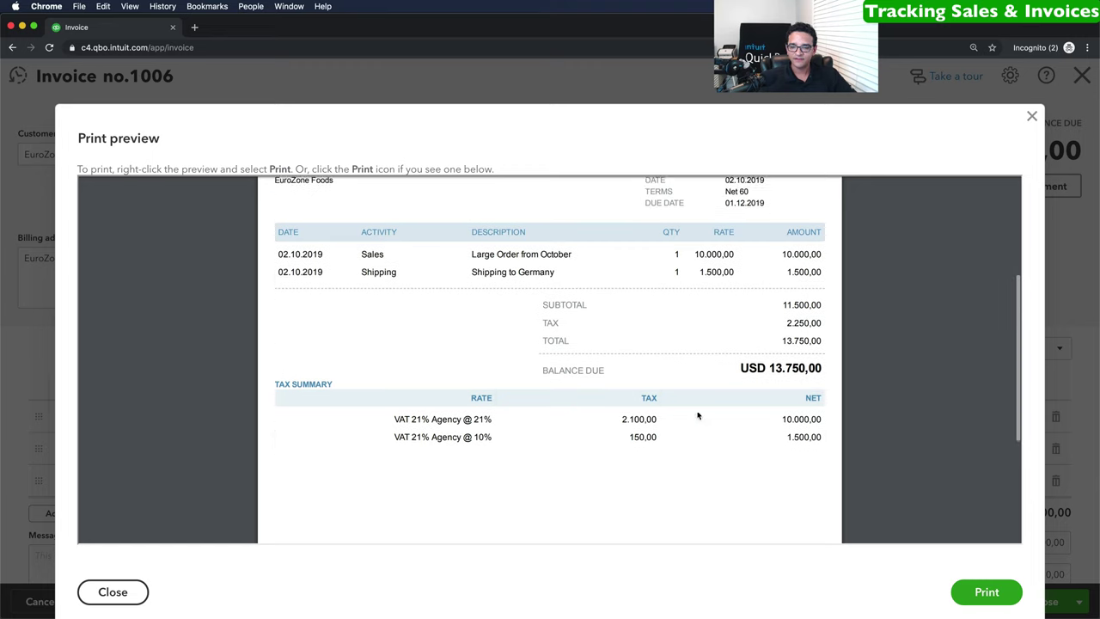
{"action": "scroll", "coordinate": [685, 420], "scroll_direction": "down", "scroll_amount": 4}
{"action": "scroll", "coordinate": [685, 421], "scroll_direction": "up", "scroll_amount": 5}
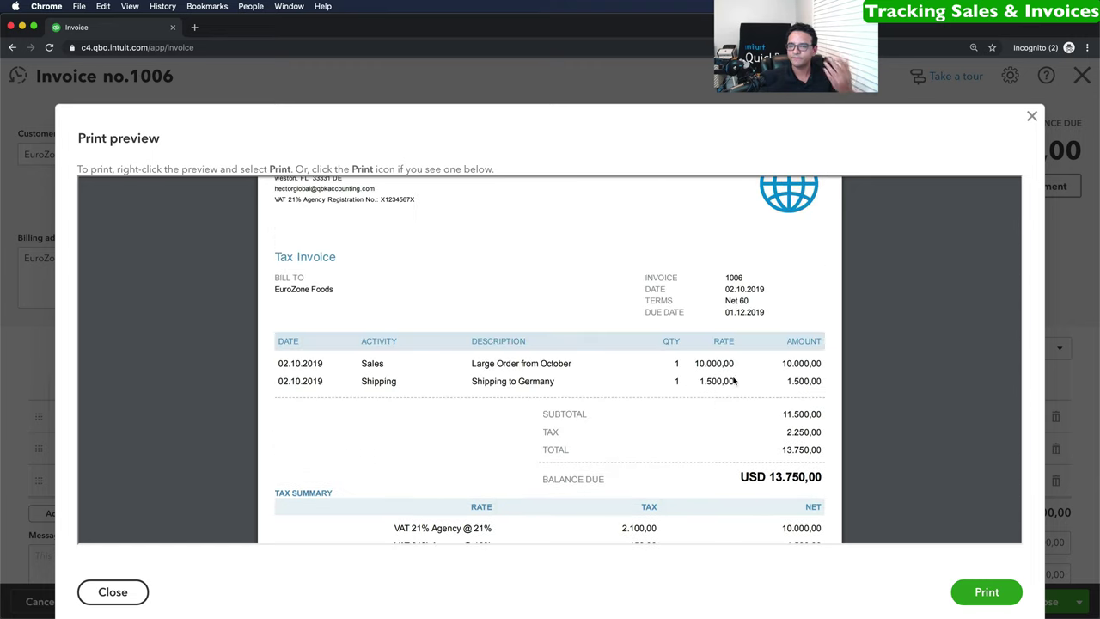
{"action": "left_click", "coordinate": [1031, 118]}
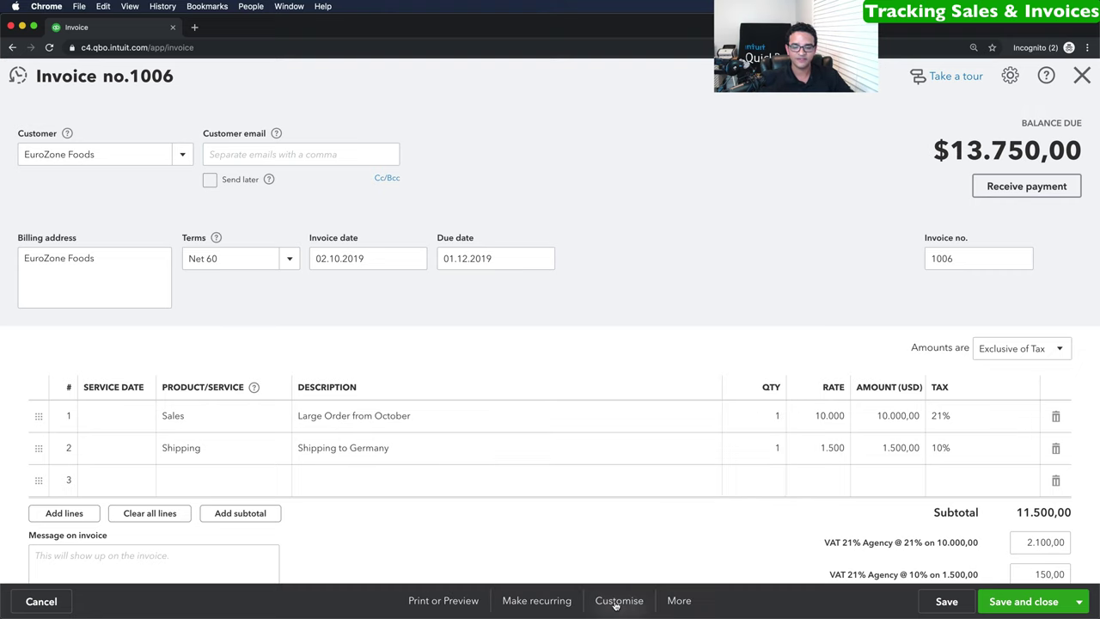
Choose Customise > Edit current to edit the invoice template design.
{"action": "left_click", "coordinate": [617, 601]}
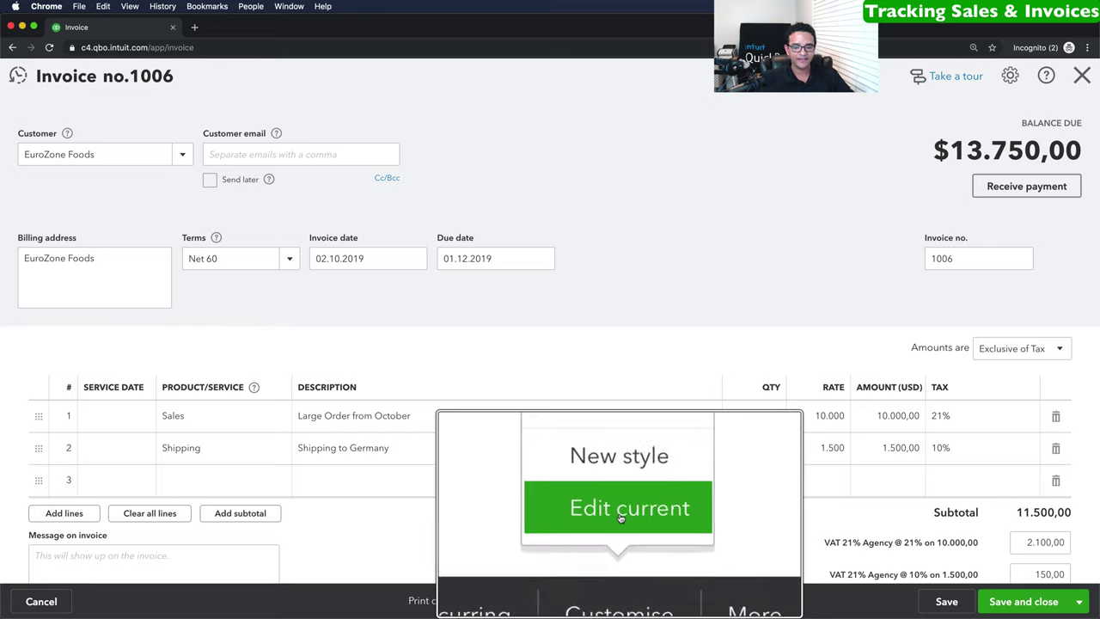
{"action": "left_click", "coordinate": [618, 554]}
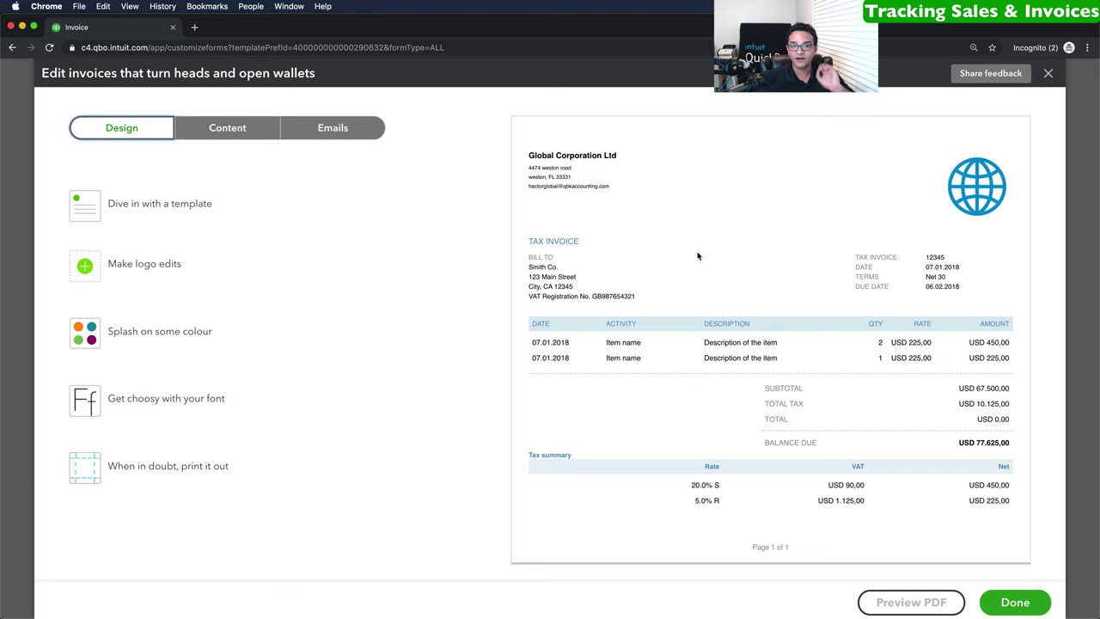
Try navy and dark red invoice accent colours, settling on dark red.
{"action": "left_click", "coordinate": [127, 335]}
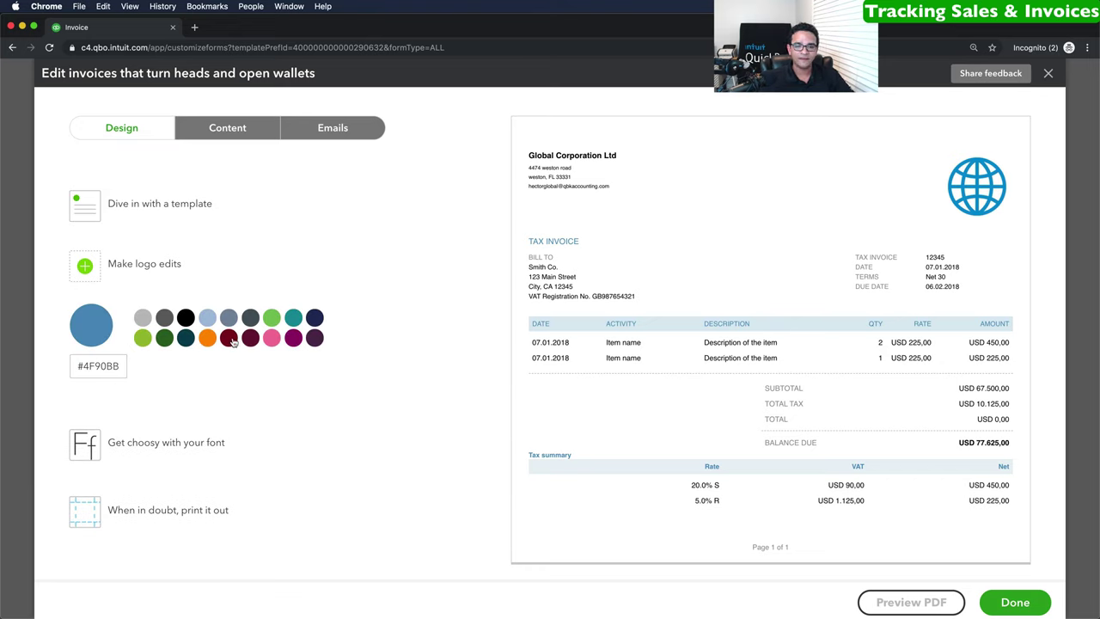
{"action": "left_click", "coordinate": [229, 339]}
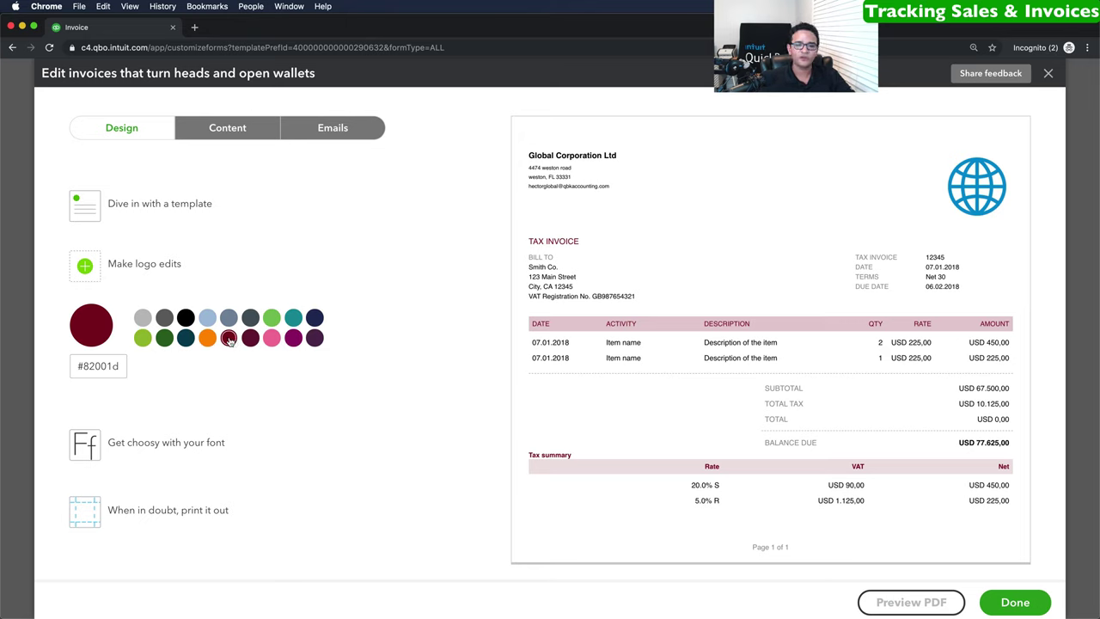
{"action": "left_click", "coordinate": [315, 318]}
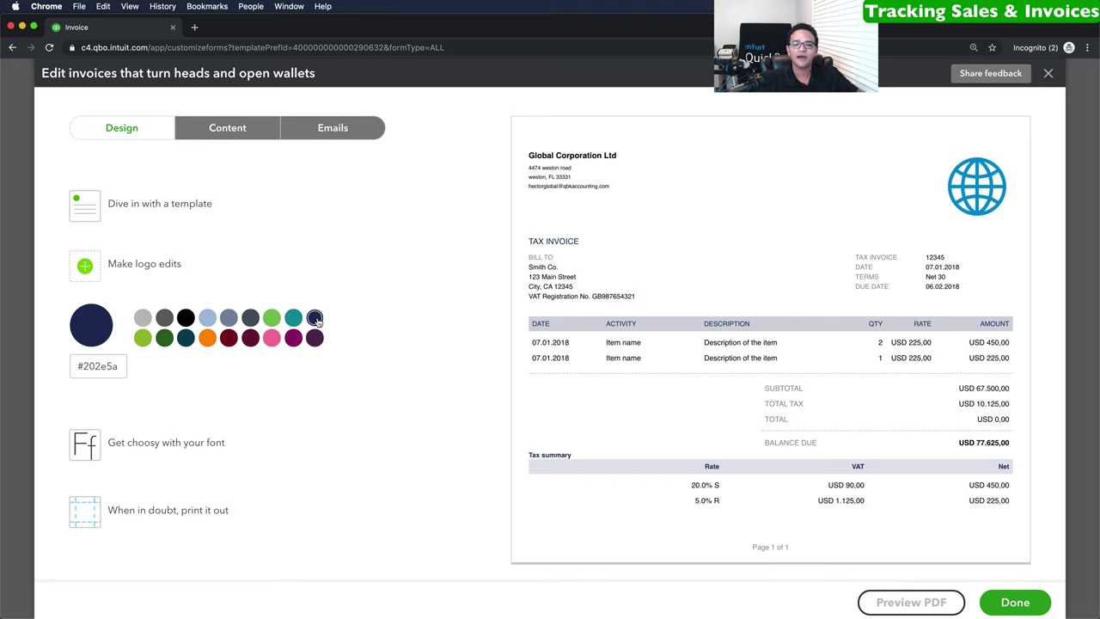
{"action": "left_click", "coordinate": [228, 338]}
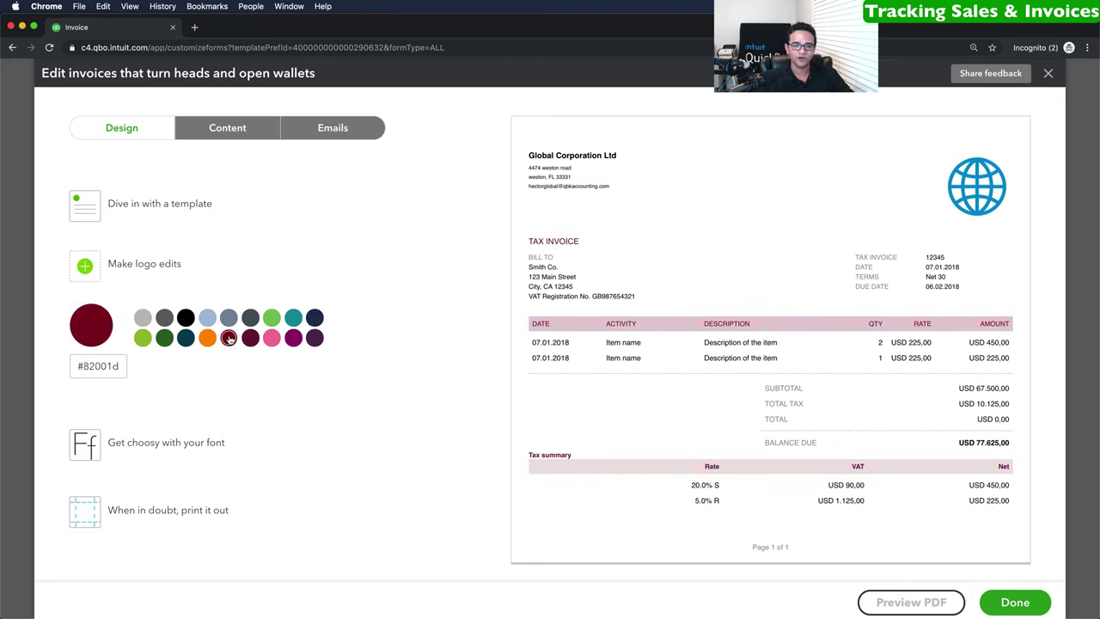
Set the invoice font to Arial Unicode MS at 12pt.
{"action": "left_click", "coordinate": [160, 444]}
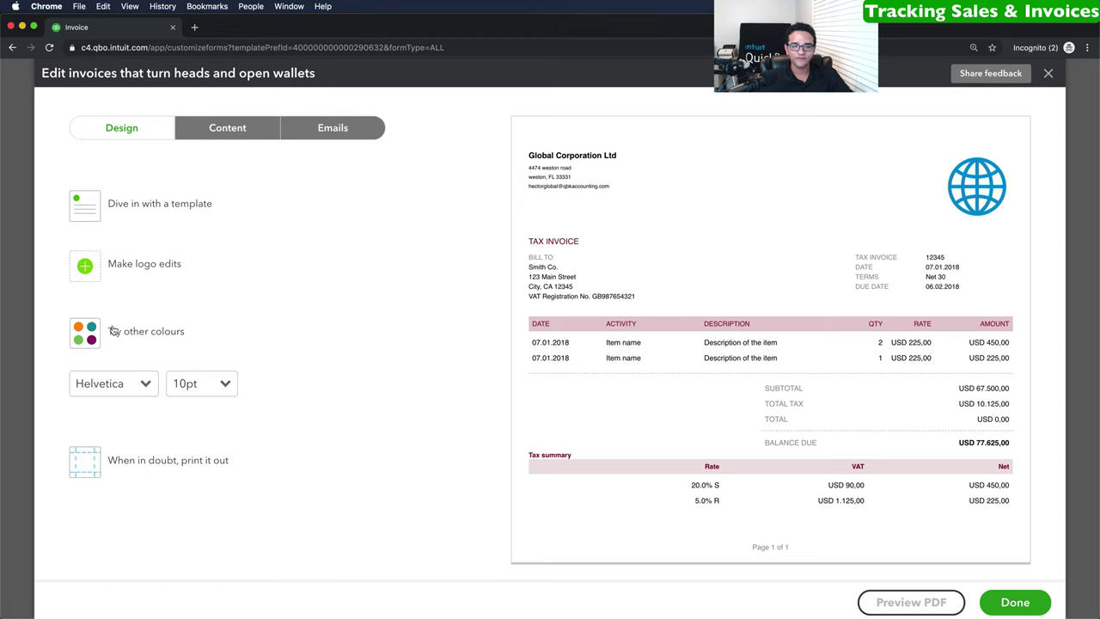
{"action": "left_click", "coordinate": [151, 386]}
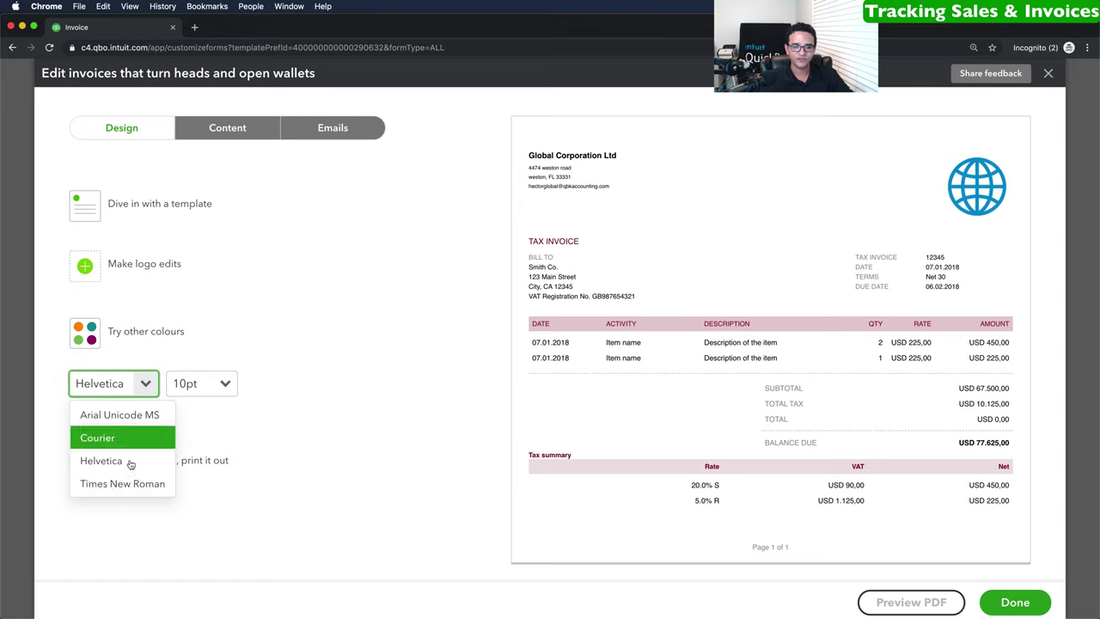
{"action": "left_click", "coordinate": [118, 418]}
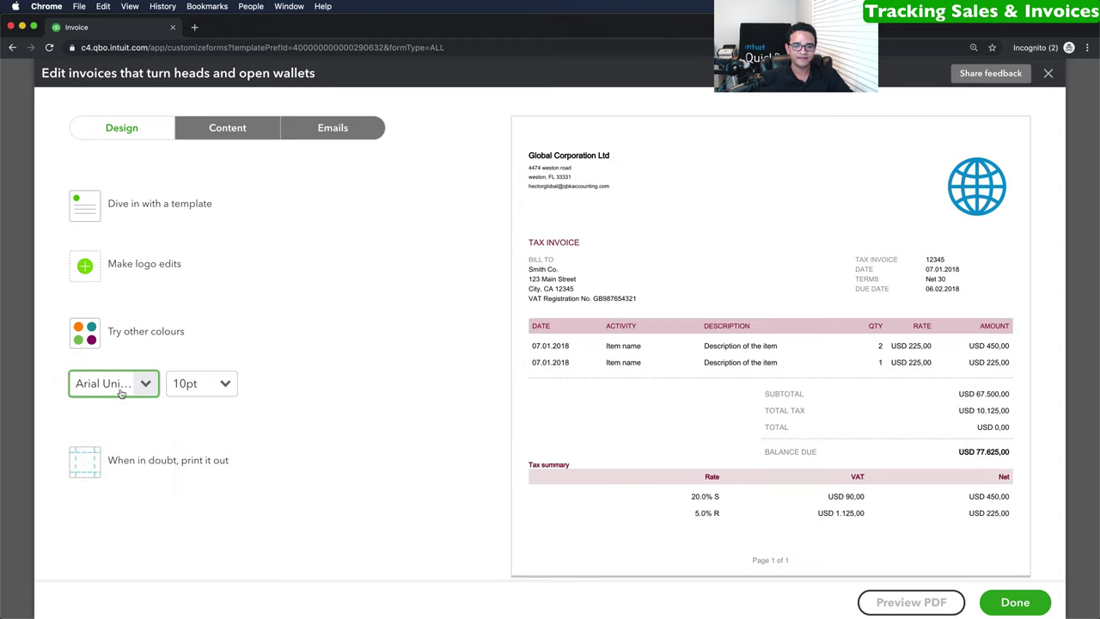
{"action": "left_click", "coordinate": [222, 384]}
{"action": "left_click", "coordinate": [189, 460]}
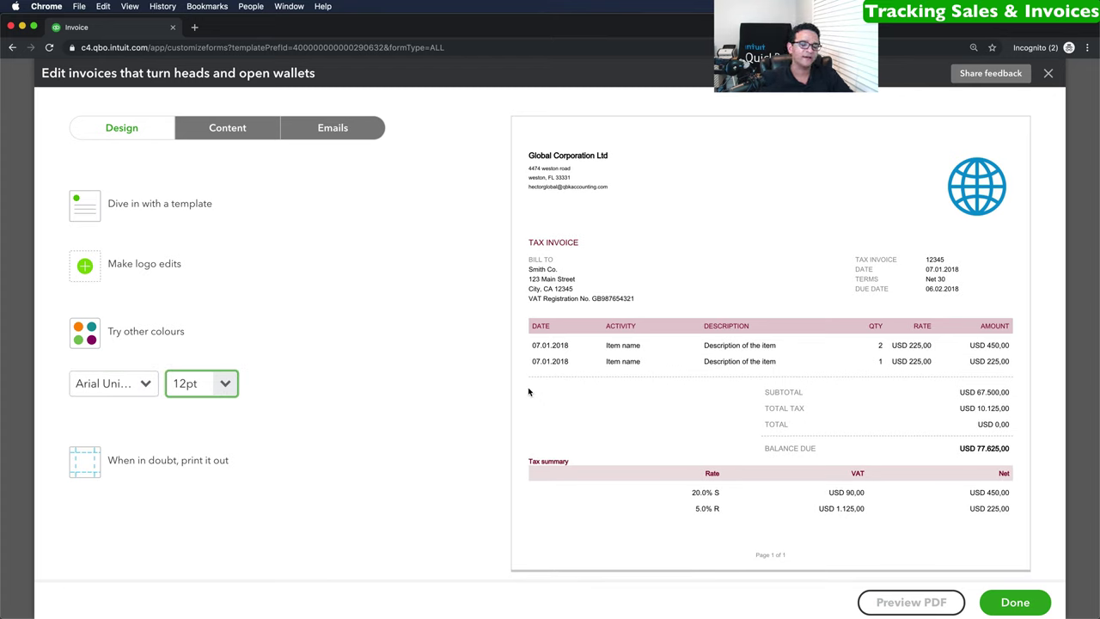
Review the page margins: 0.5" top/bottom and 0.25" left/right.
{"action": "left_click", "coordinate": [123, 463]}
{"action": "scroll", "coordinate": [164, 447], "scroll_direction": "down", "scroll_amount": 2}
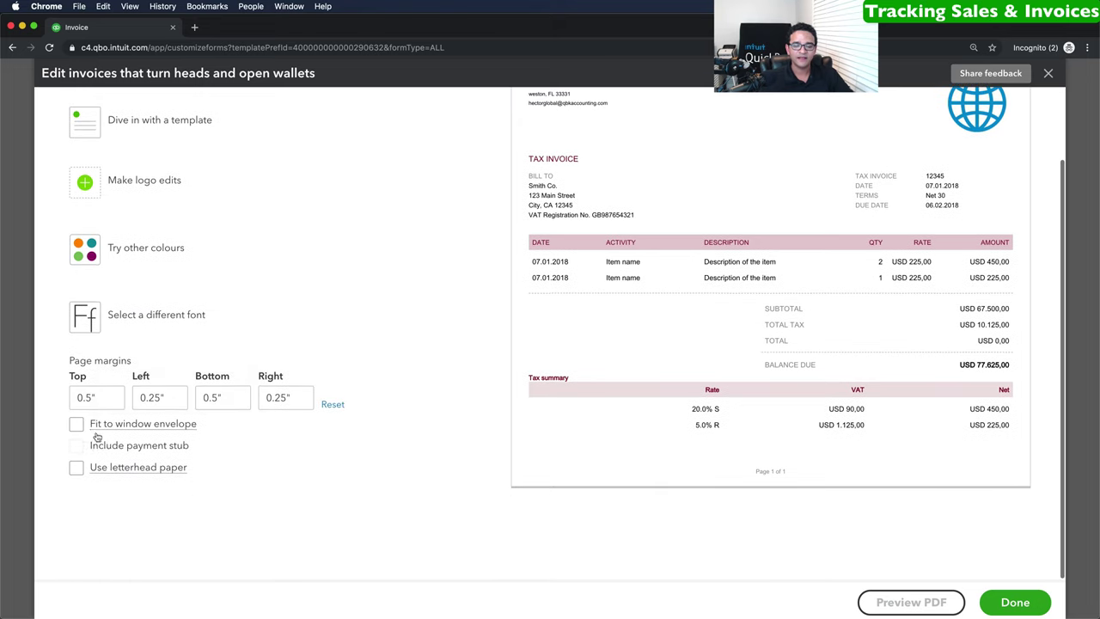
{"action": "left_click", "coordinate": [92, 397]}
{"action": "double_click", "coordinate": [86, 397]}
{"action": "key", "text": "Tab"}
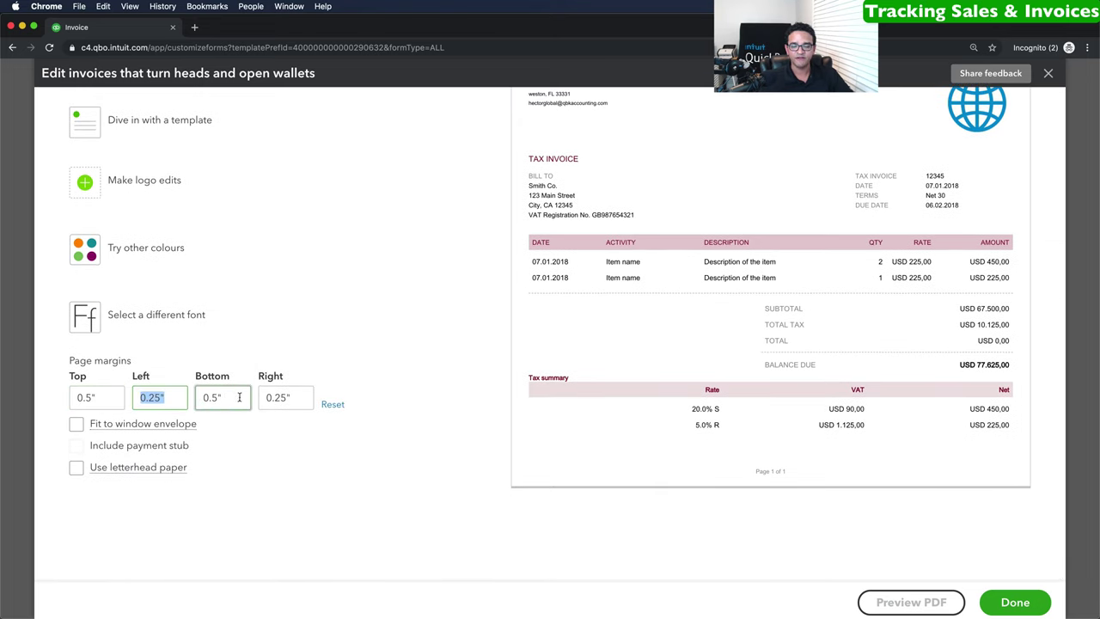
{"action": "key", "text": "Tab"}
{"action": "key", "text": "Tab"}
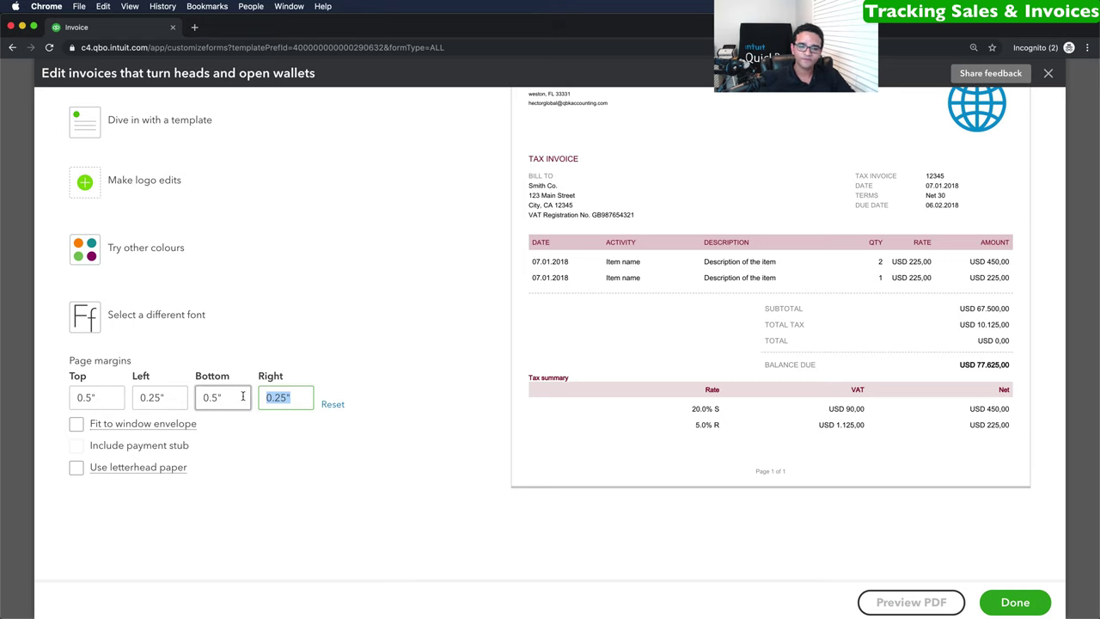
{"action": "scroll", "coordinate": [243, 396], "scroll_direction": "up", "scroll_amount": 2}
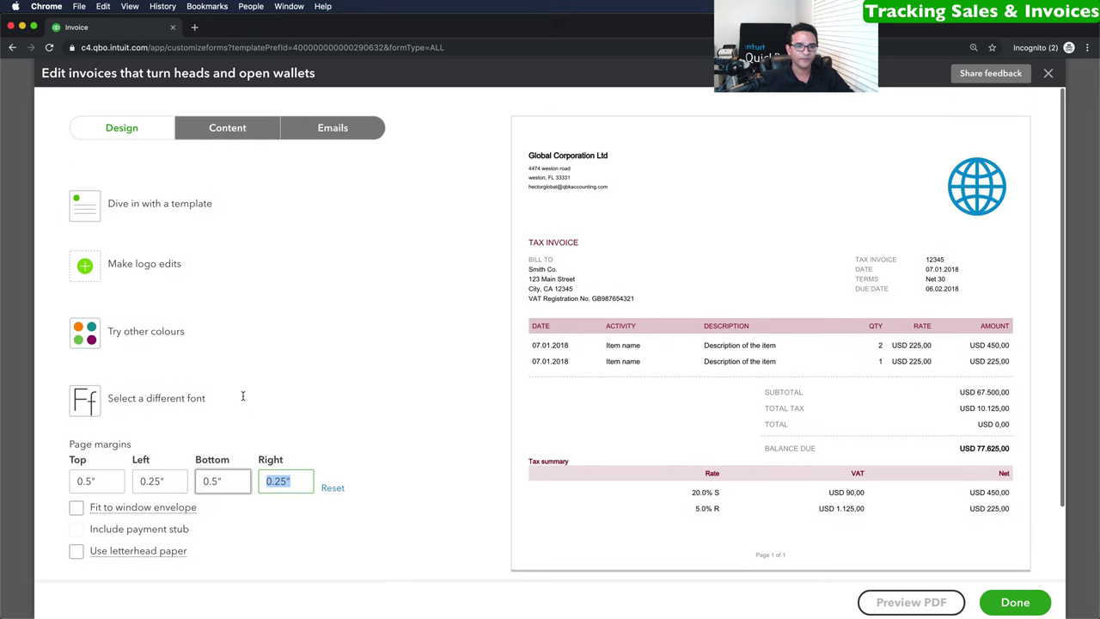
{"action": "left_click", "coordinate": [147, 218]}
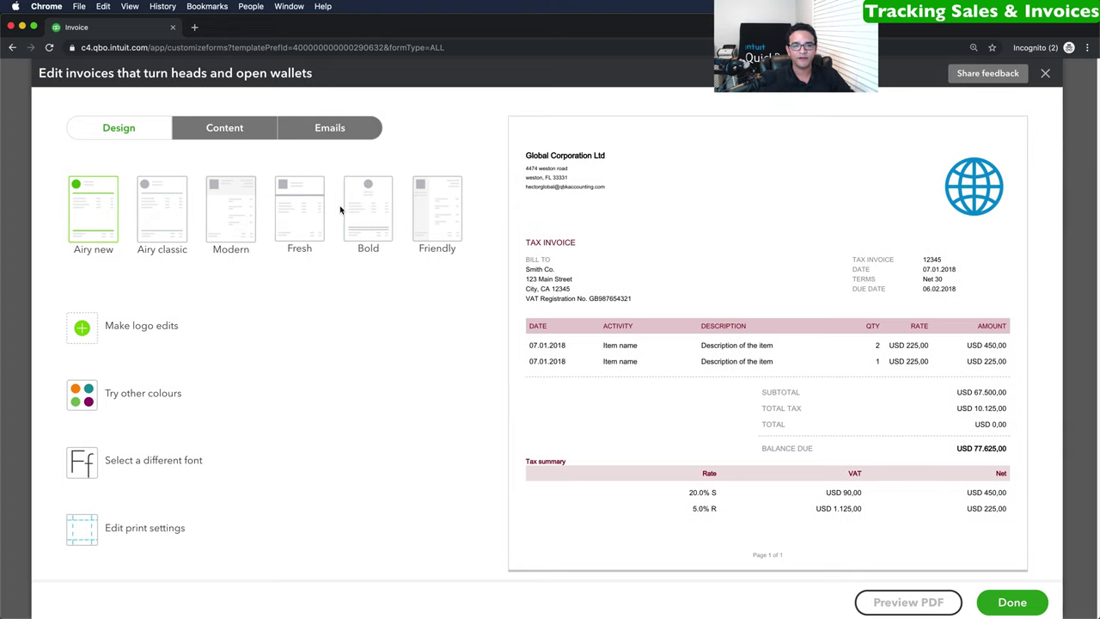
Preview the Friendly, Bold, Fresh, Modern and Airy classic invoice templates, then settle on Bold.
{"action": "left_click", "coordinate": [445, 195]}
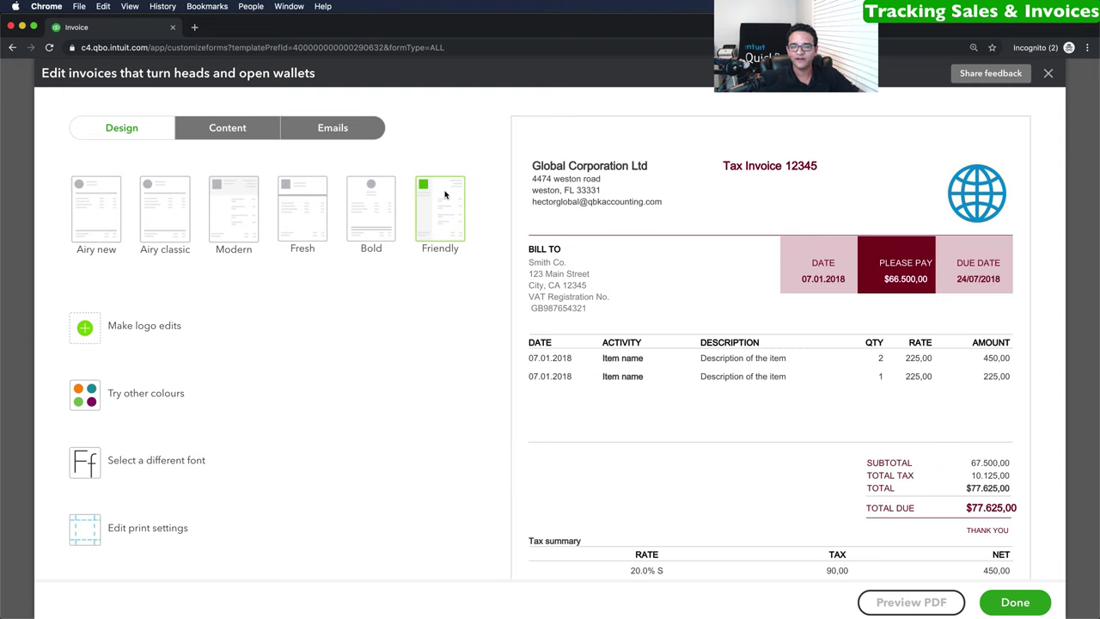
{"action": "left_click", "coordinate": [370, 195]}
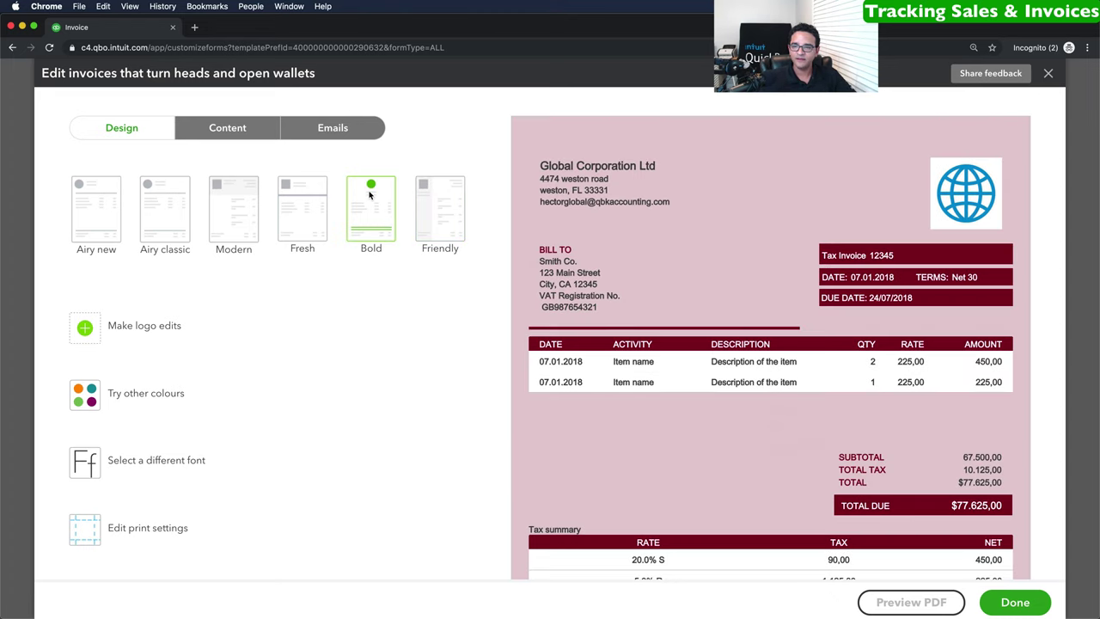
{"action": "left_click", "coordinate": [300, 202]}
{"action": "left_click", "coordinate": [238, 196]}
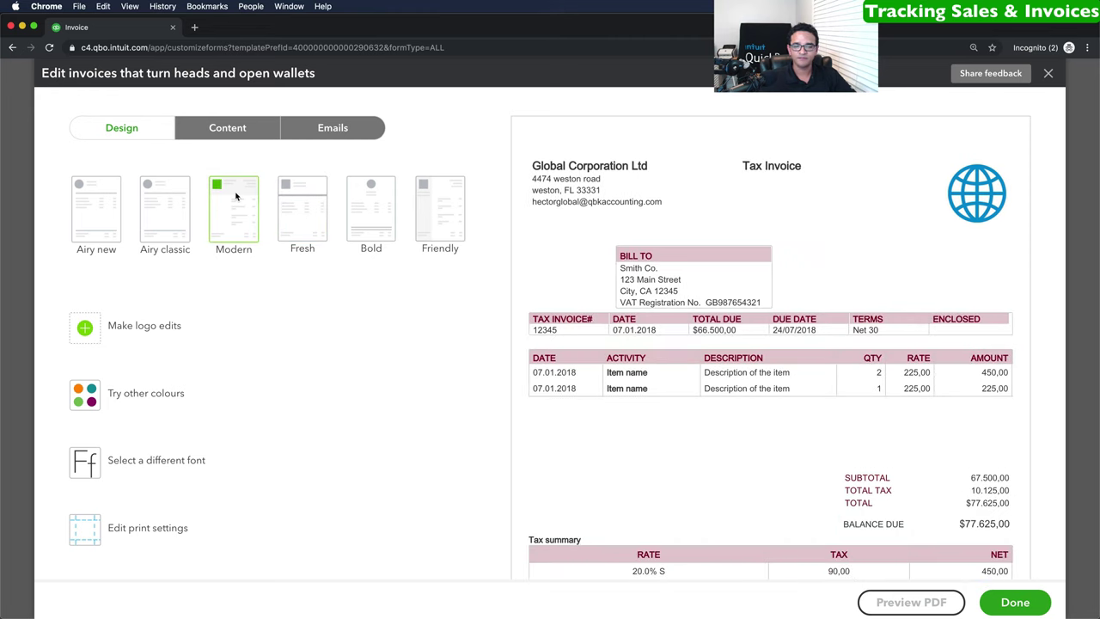
{"action": "left_click", "coordinate": [179, 199]}
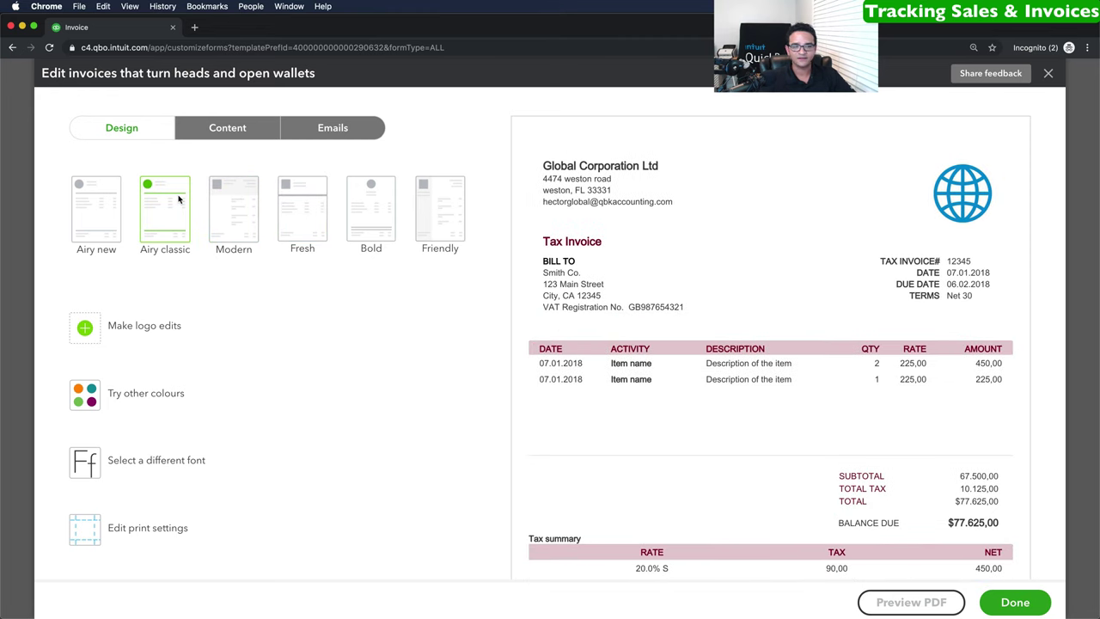
{"action": "left_click", "coordinate": [363, 197]}
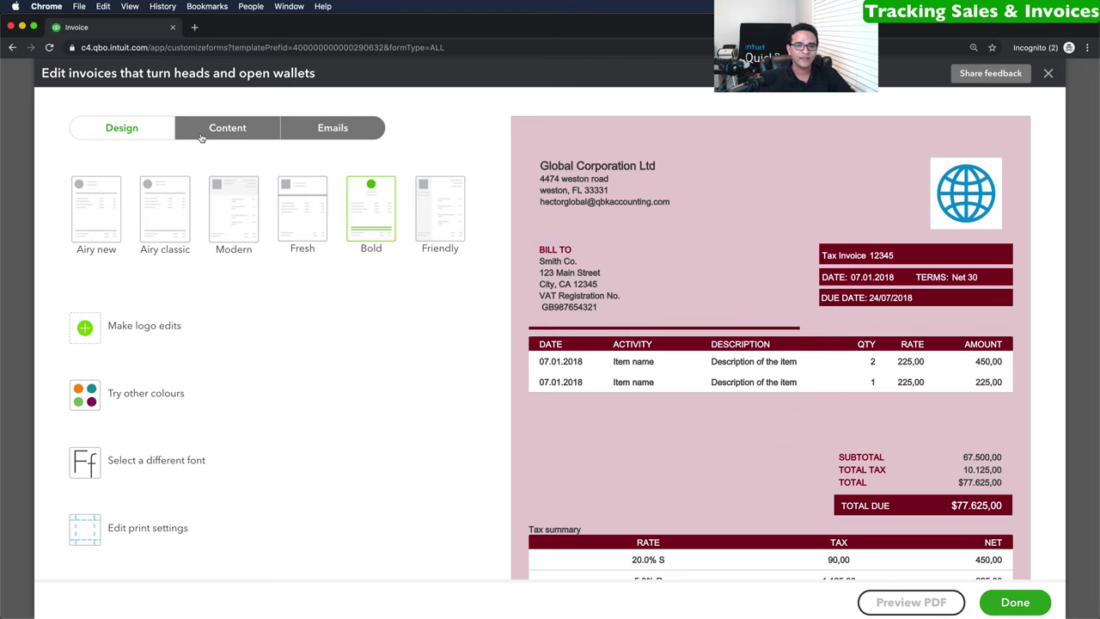
{"action": "left_click", "coordinate": [239, 130]}
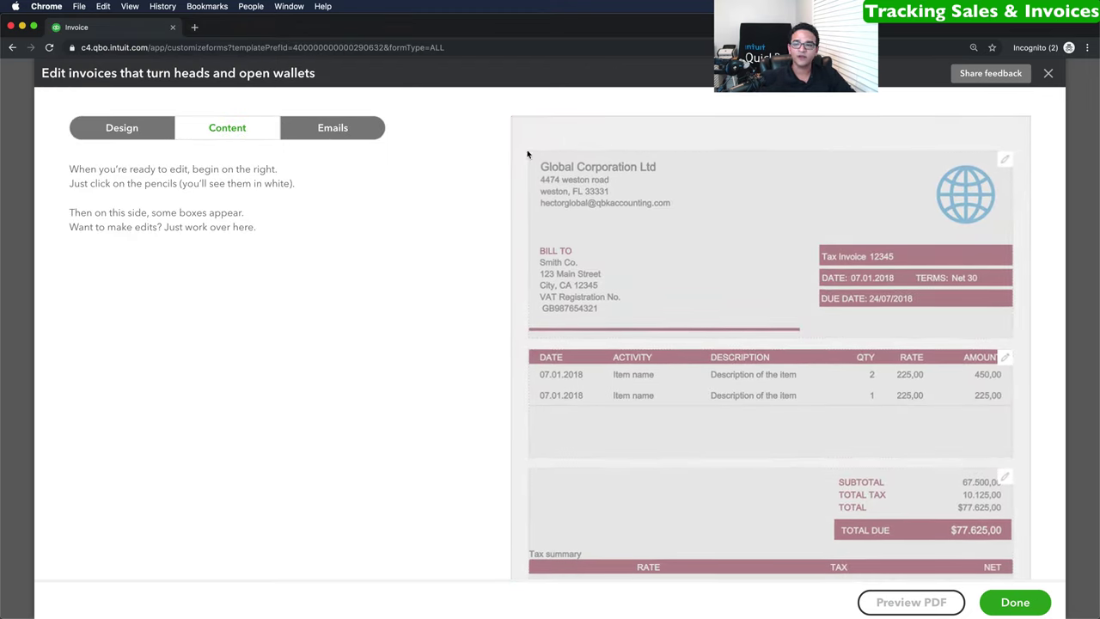
In the invoice header details, toggle the business address off and back on.
{"action": "scroll", "coordinate": [799, 180], "scroll_direction": "down", "scroll_amount": 1}
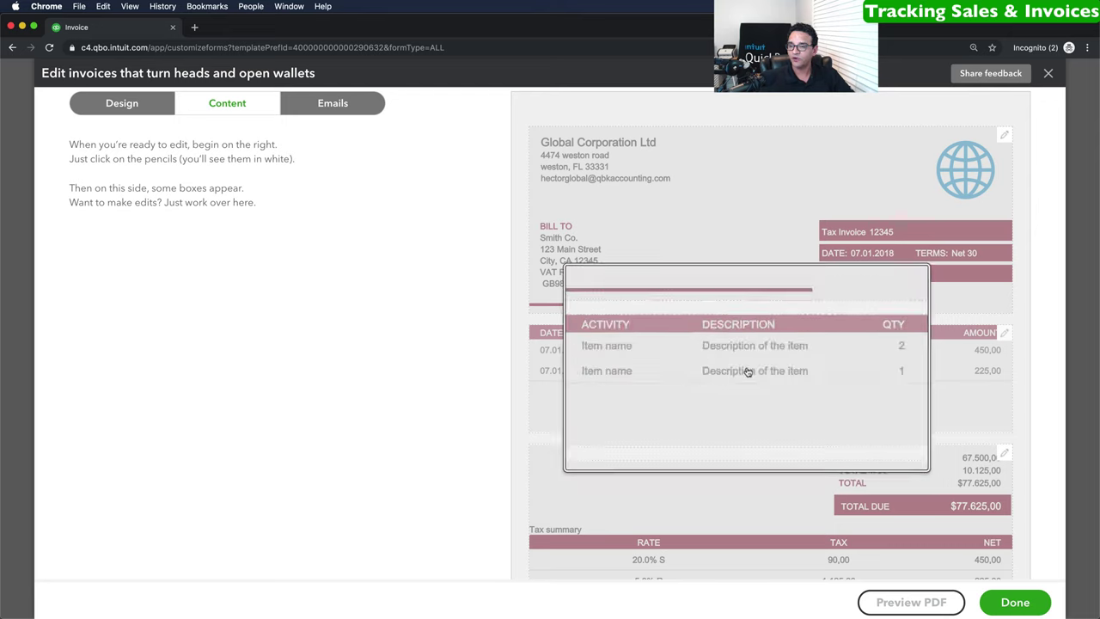
{"action": "scroll", "coordinate": [748, 370], "scroll_direction": "down", "scroll_amount": 5}
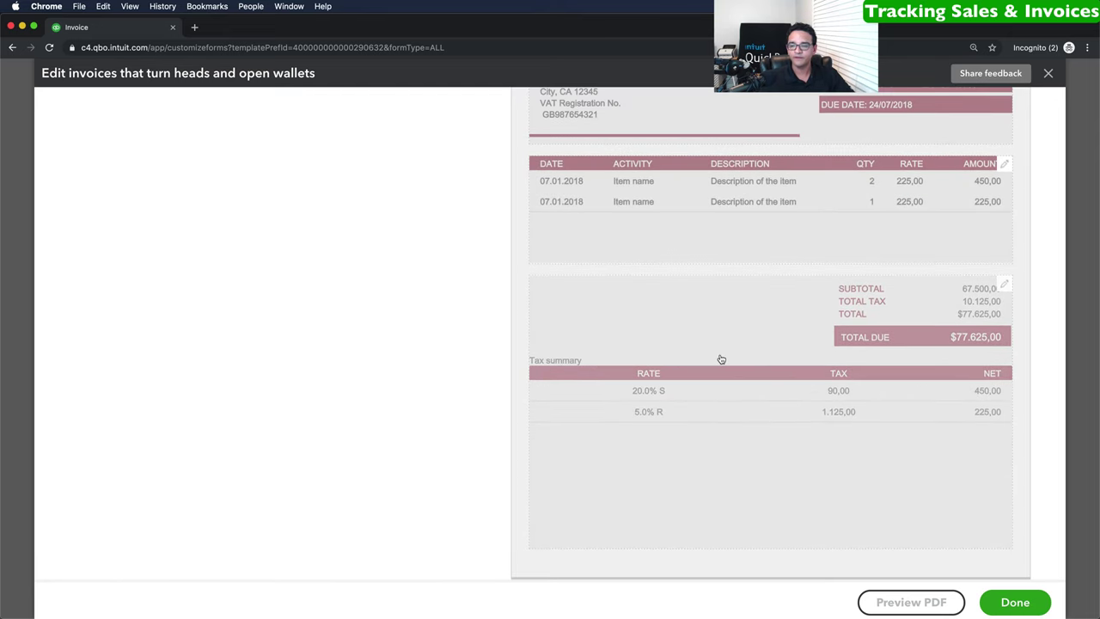
{"action": "scroll", "coordinate": [720, 360], "scroll_direction": "up", "scroll_amount": 6}
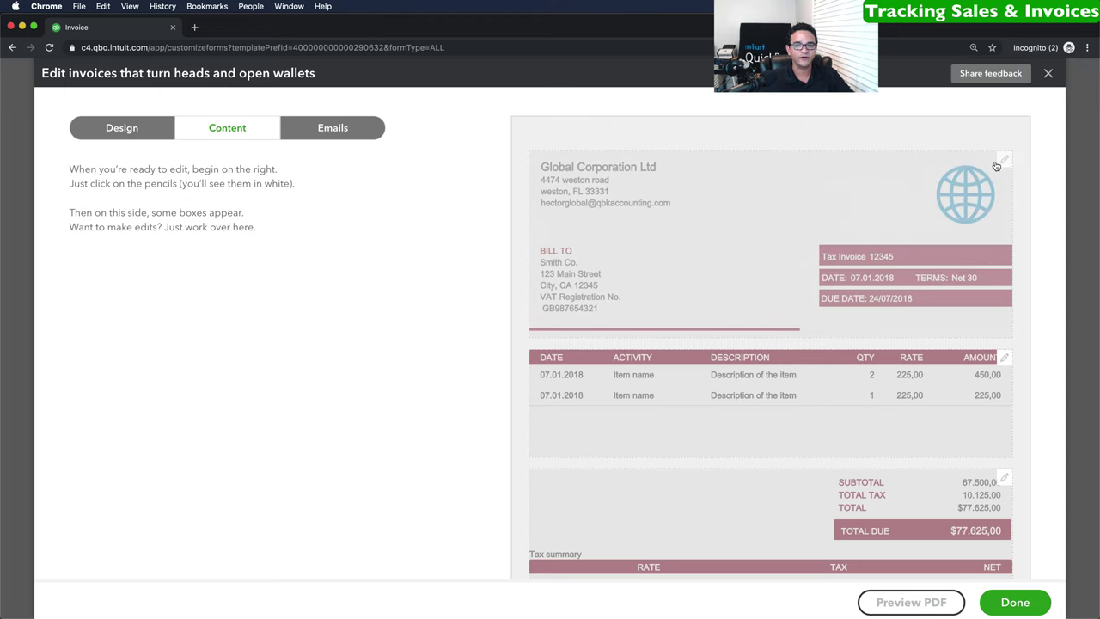
{"action": "left_click", "coordinate": [1002, 163]}
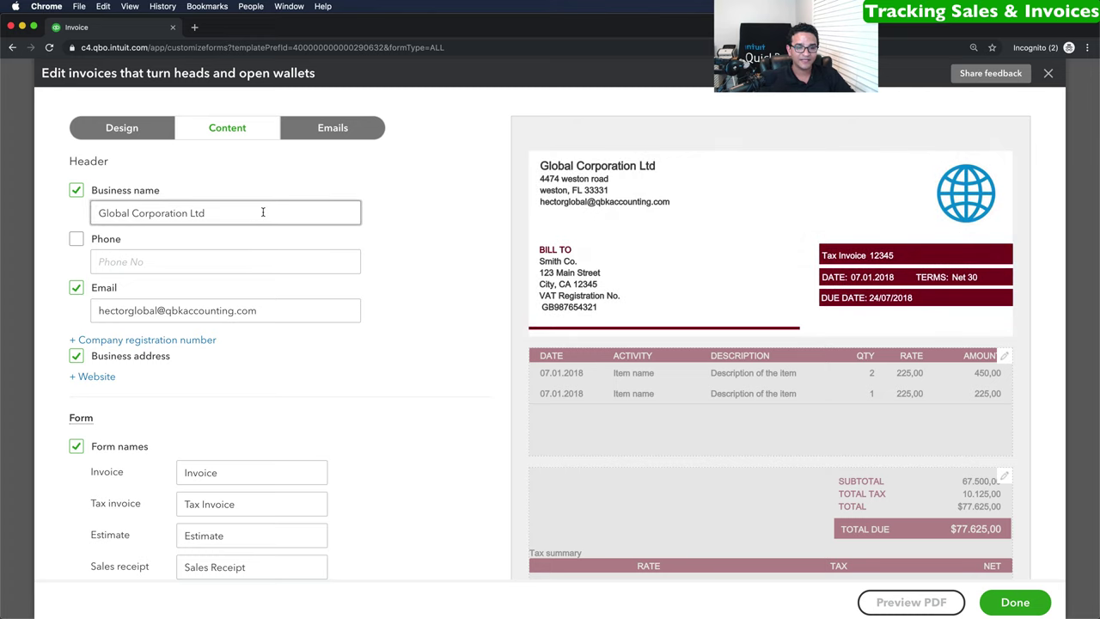
{"action": "left_click_drag", "start_coordinate": [263, 212], "coordinate": [61, 213]}
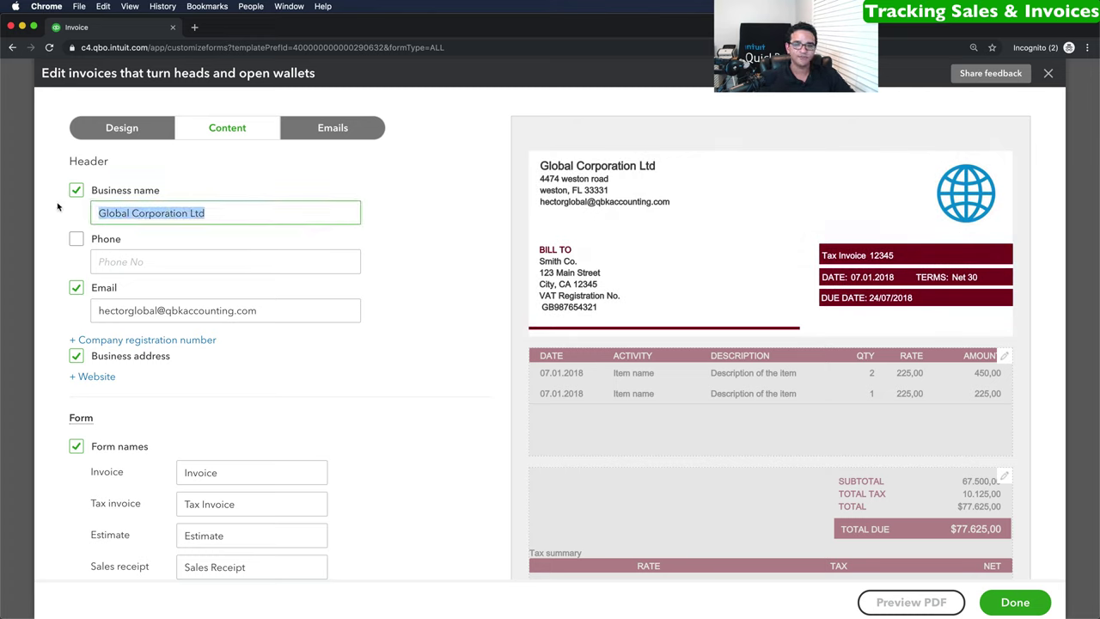
{"action": "left_click", "coordinate": [156, 263]}
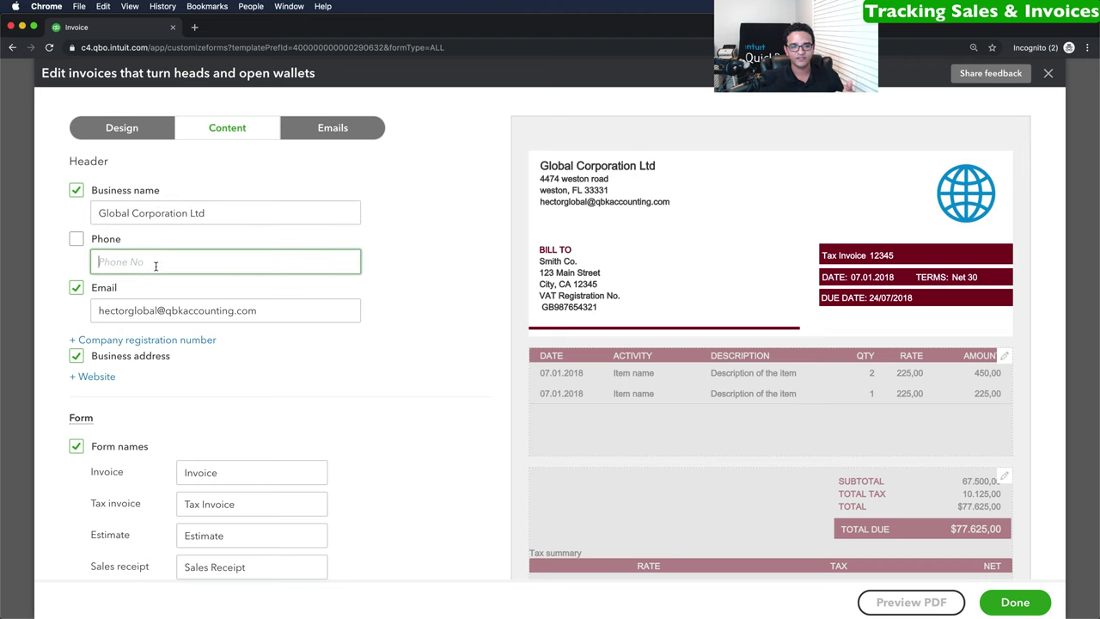
{"action": "scroll", "coordinate": [129, 284], "scroll_direction": "down", "scroll_amount": 2}
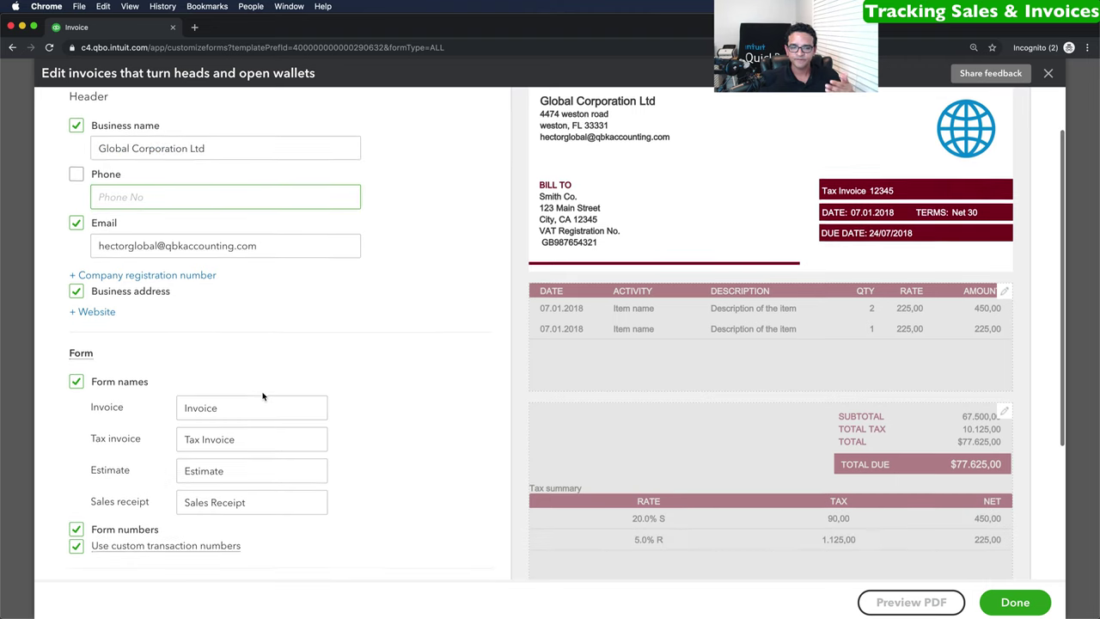
{"action": "left_click", "coordinate": [76, 291]}
{"action": "left_click", "coordinate": [75, 291]}
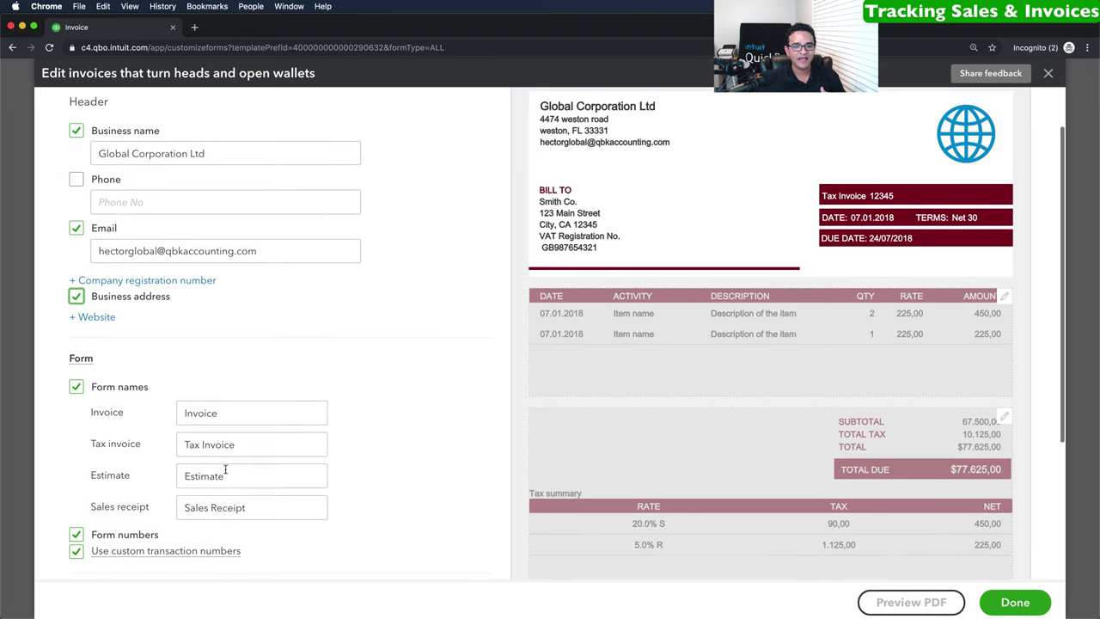
Change the form name from 'Invoice' to 'Final Invoice'.
{"action": "left_click_drag", "start_coordinate": [243, 416], "coordinate": [161, 413]}
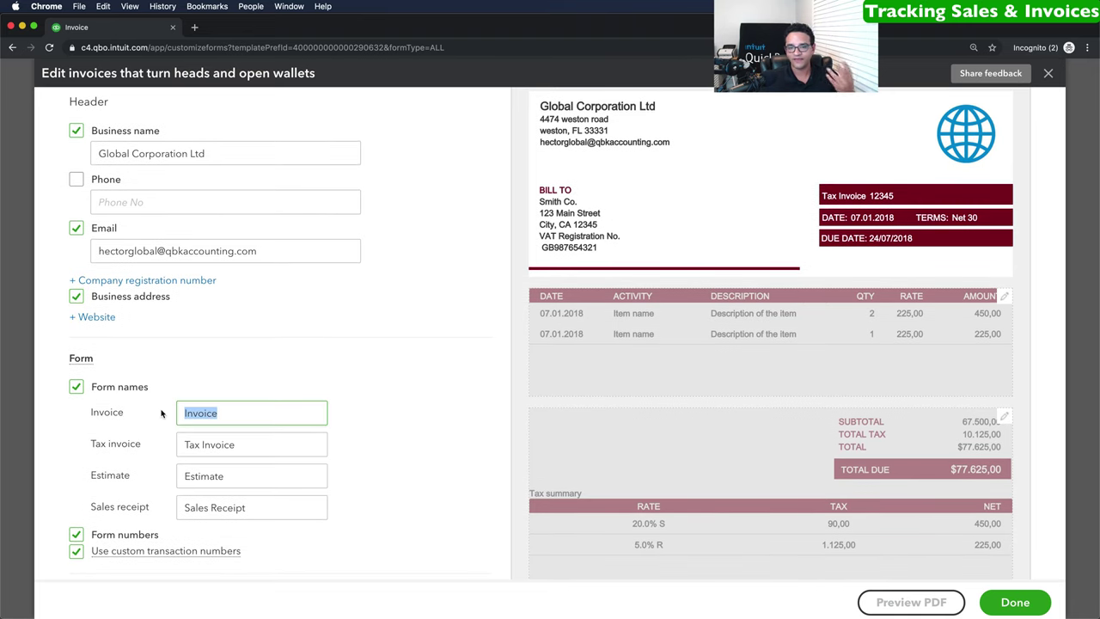
{"action": "left_click", "coordinate": [236, 418]}
{"action": "left_click", "coordinate": [181, 413]}
{"action": "type", "text": "Proforma"}
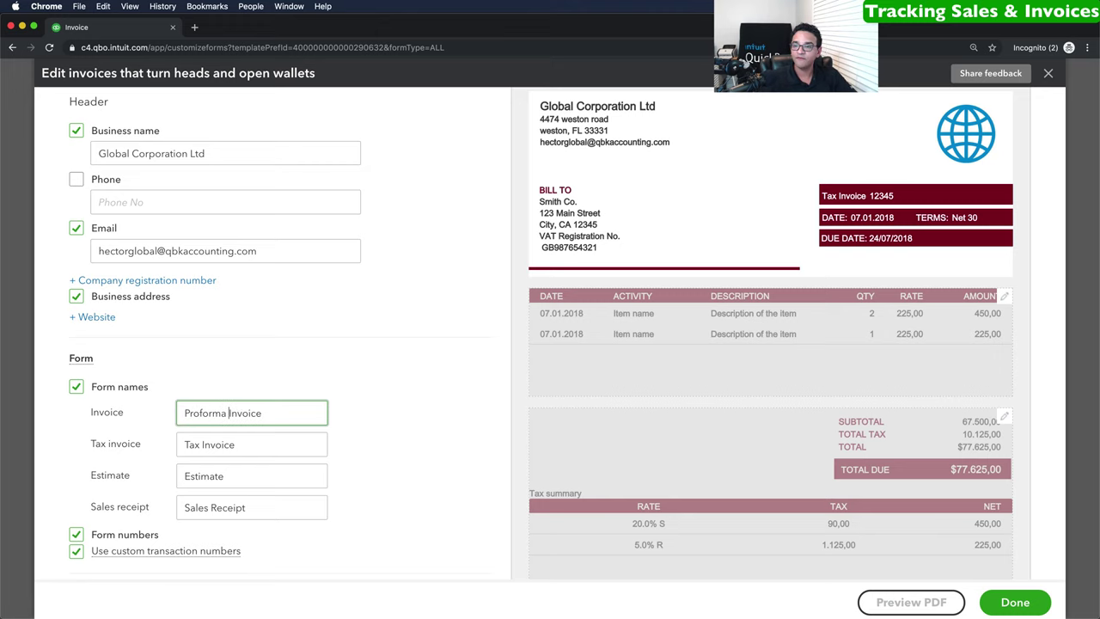
{"action": "key", "text": "alt+BackSpace"}
{"action": "type", "text": "Final"}
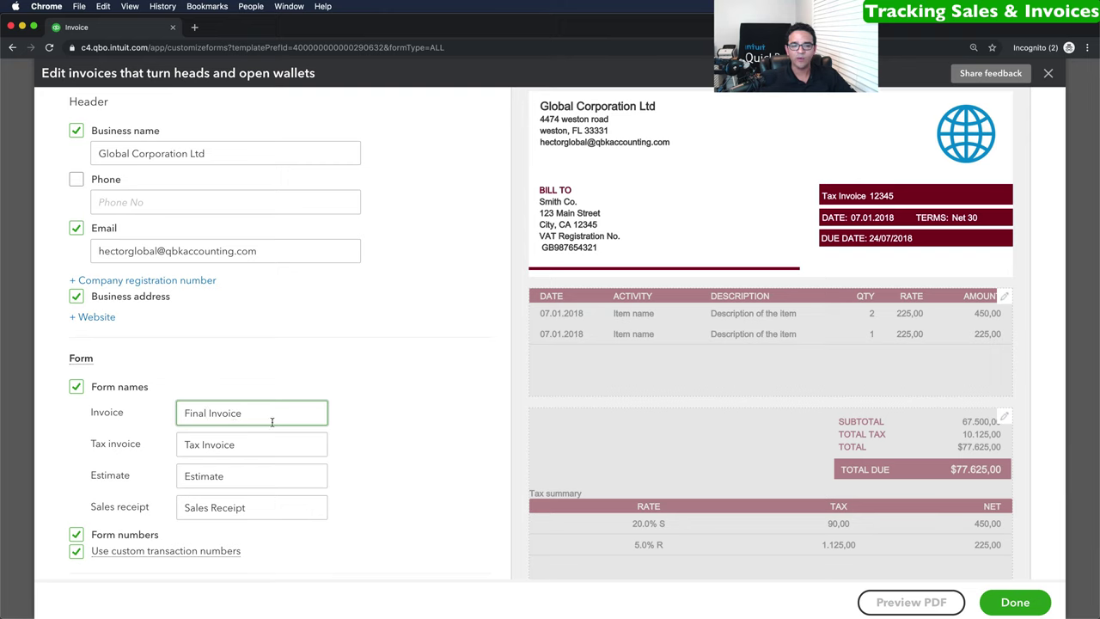
{"action": "scroll", "coordinate": [272, 422], "scroll_direction": "down", "scroll_amount": 1}
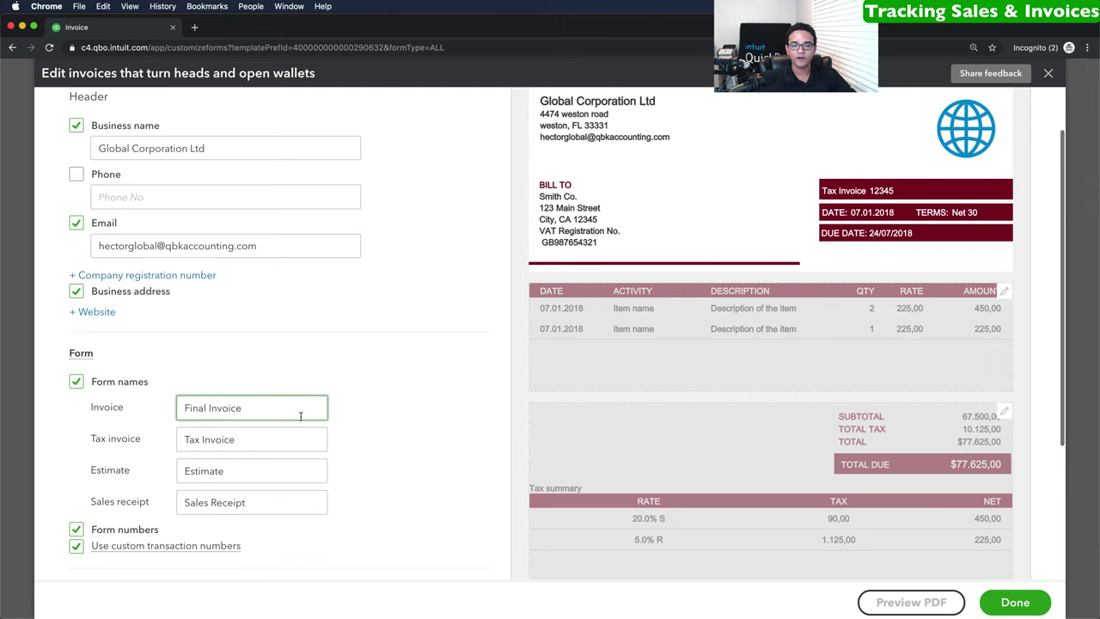
{"action": "scroll", "coordinate": [300, 416], "scroll_direction": "down", "scroll_amount": 5}
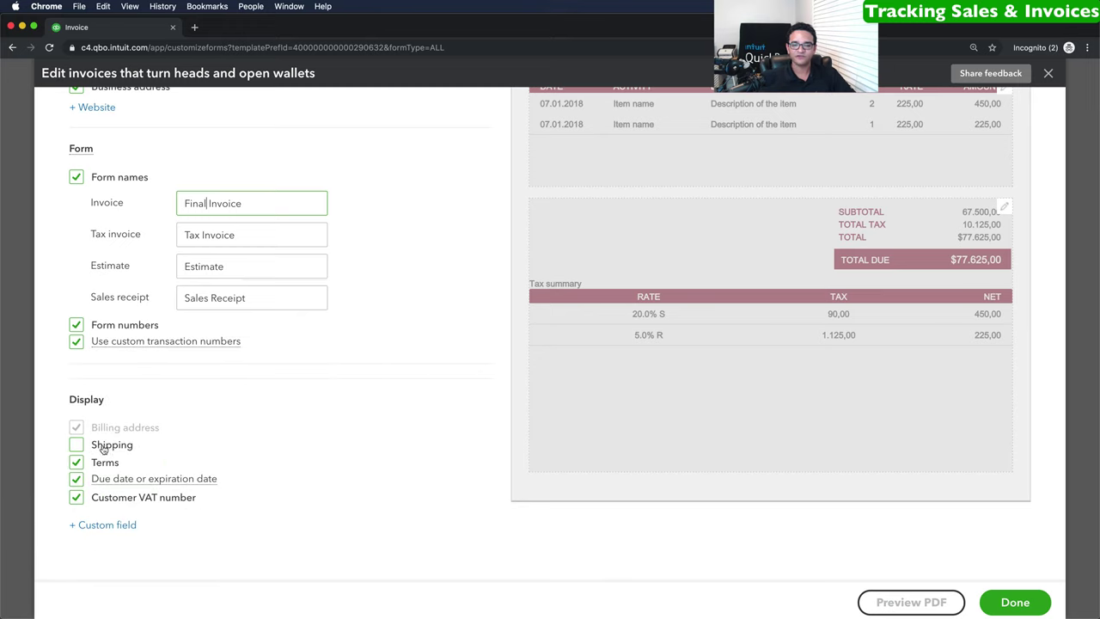
In the activity table column settings, hide Description while keeping the Activity column.
{"action": "scroll", "coordinate": [129, 430], "scroll_direction": "up", "scroll_amount": 5}
{"action": "scroll", "coordinate": [141, 417], "scroll_direction": "down", "scroll_amount": 2}
{"action": "left_click", "coordinate": [678, 215]}
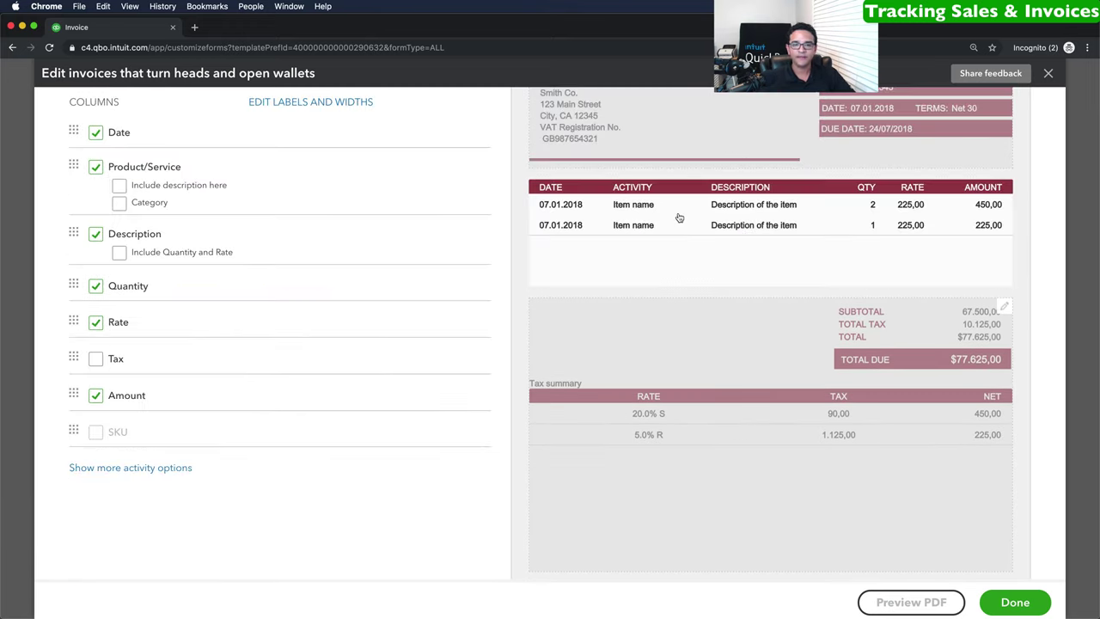
{"action": "scroll", "coordinate": [160, 222], "scroll_direction": "up", "scroll_amount": 1}
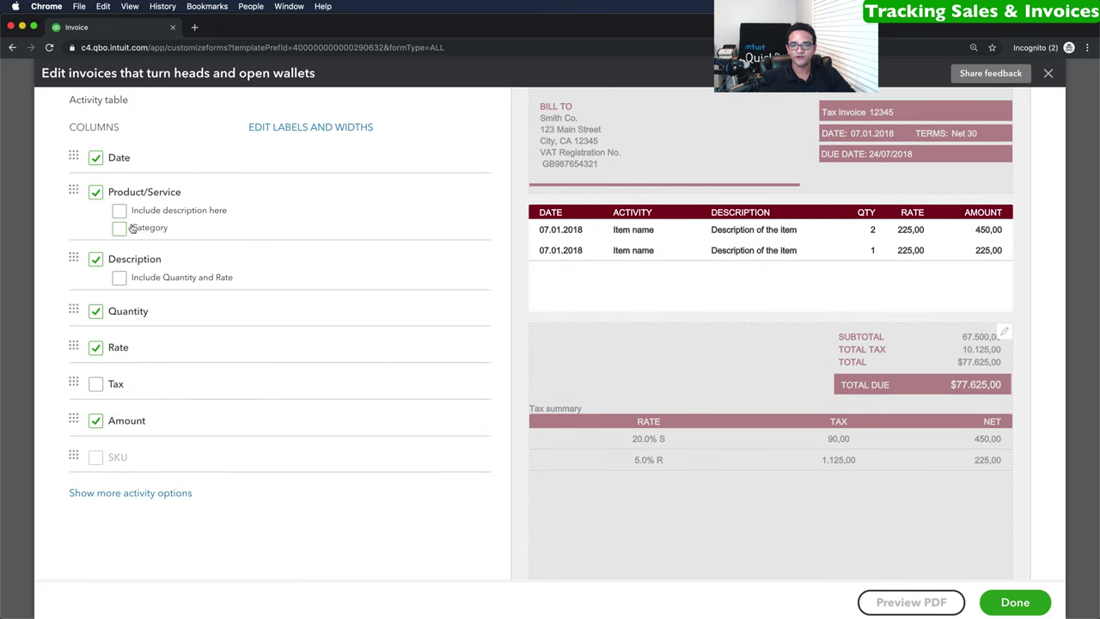
{"action": "left_click", "coordinate": [95, 192]}
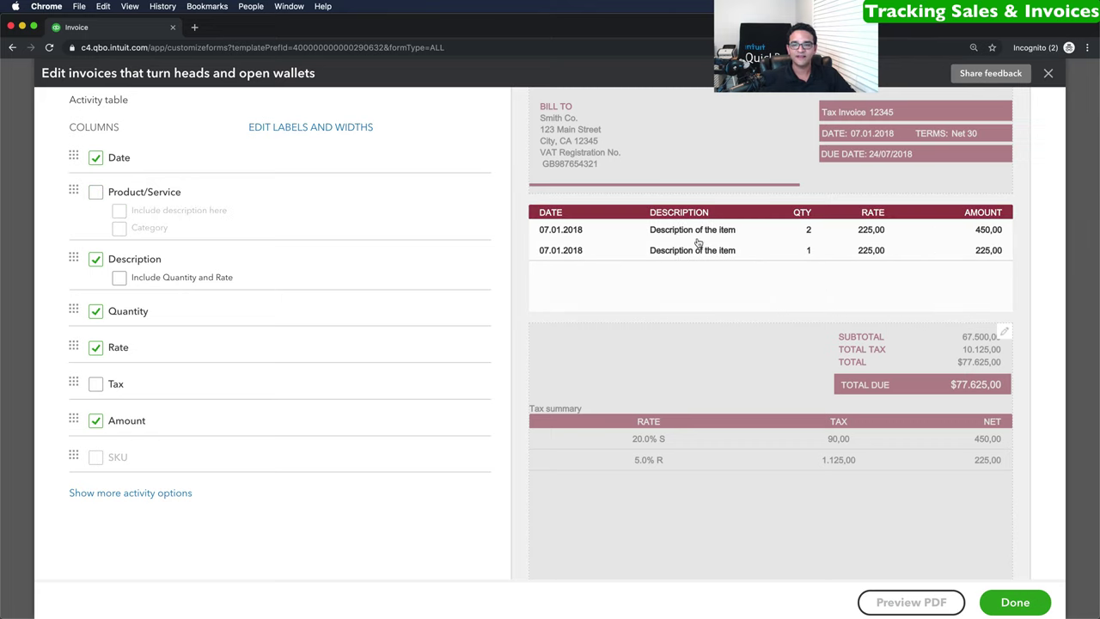
{"action": "left_click", "coordinate": [96, 259]}
{"action": "left_click", "coordinate": [96, 193]}
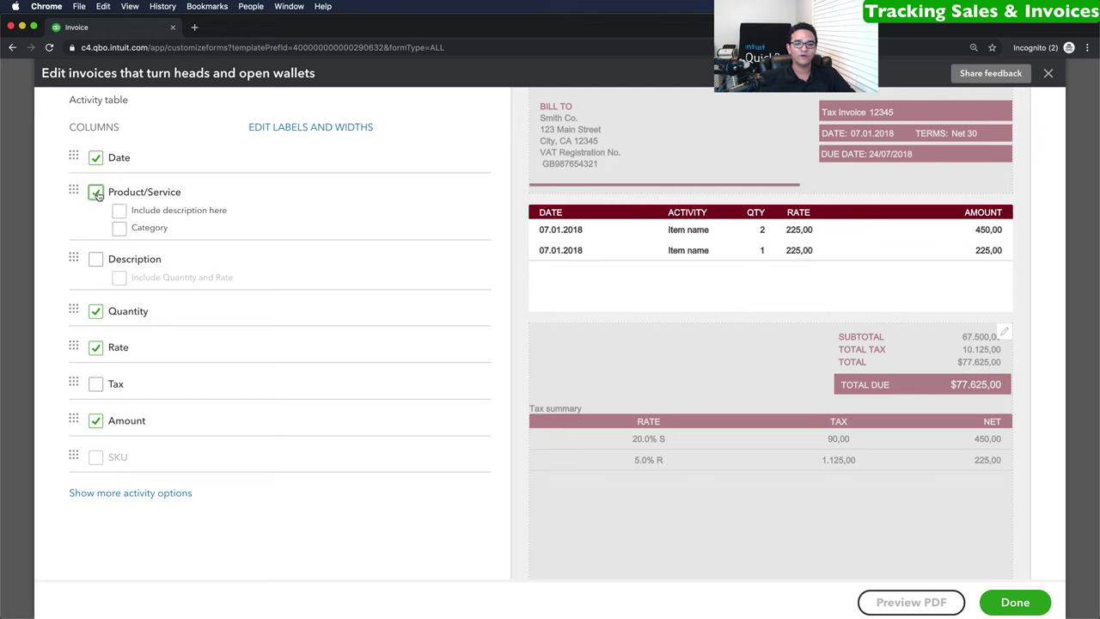
Remove the Quantity and Rate columns, leave Tax off, and bring up the totals settings.
{"action": "left_click", "coordinate": [96, 312]}
{"action": "left_click", "coordinate": [96, 348]}
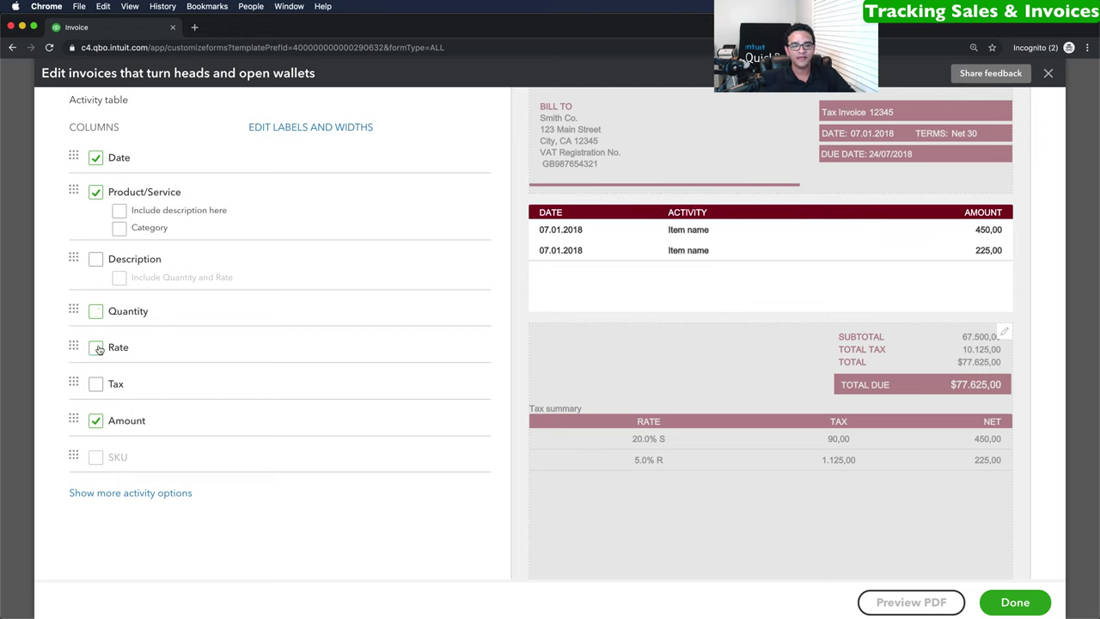
{"action": "left_click", "coordinate": [96, 384]}
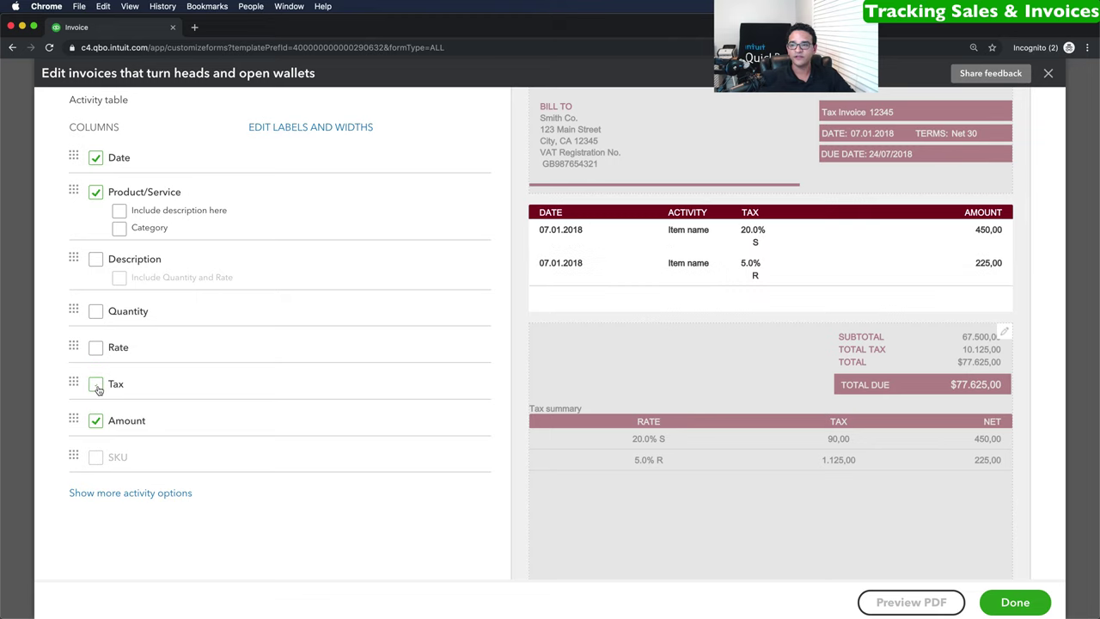
{"action": "left_click", "coordinate": [96, 384]}
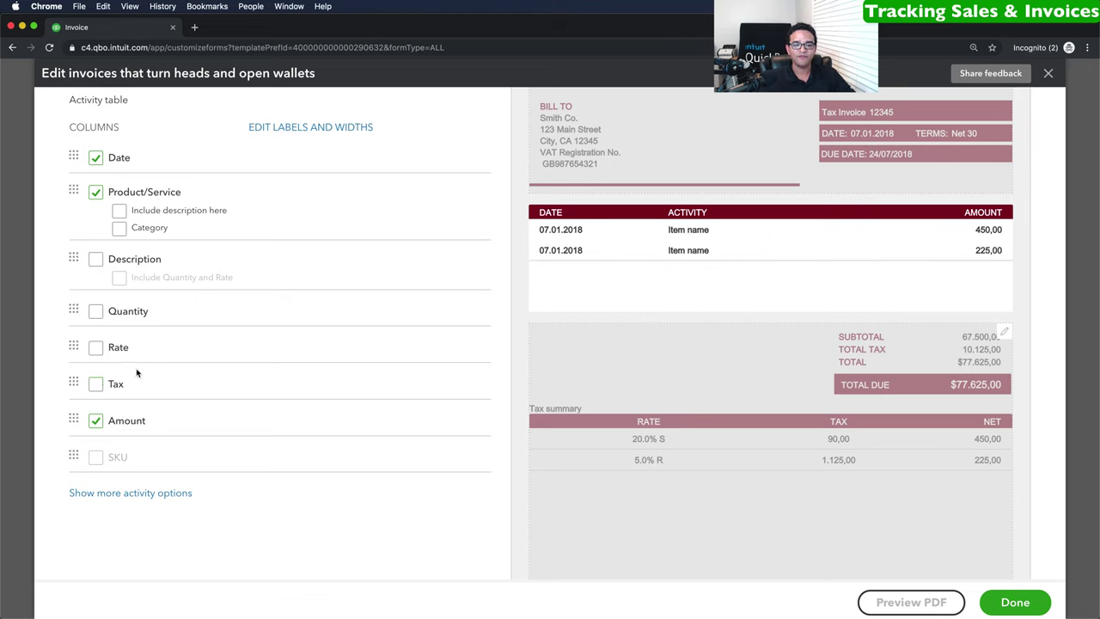
{"action": "scroll", "coordinate": [137, 373], "scroll_direction": "up", "scroll_amount": 2}
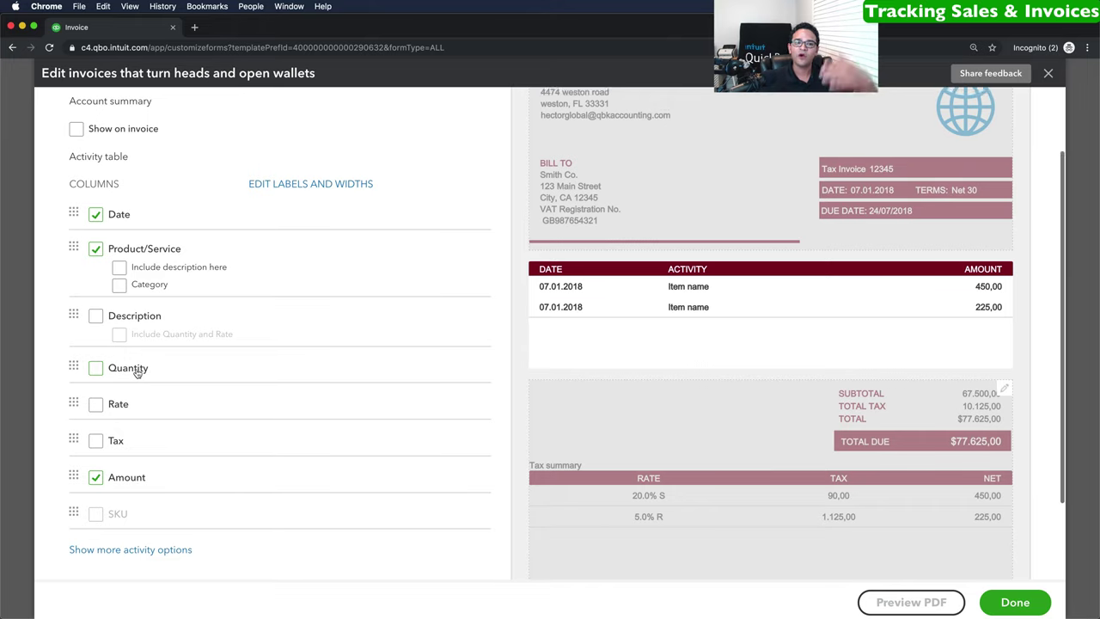
{"action": "scroll", "coordinate": [138, 373], "scroll_direction": "up", "scroll_amount": 2}
{"action": "scroll", "coordinate": [137, 373], "scroll_direction": "down", "scroll_amount": 3}
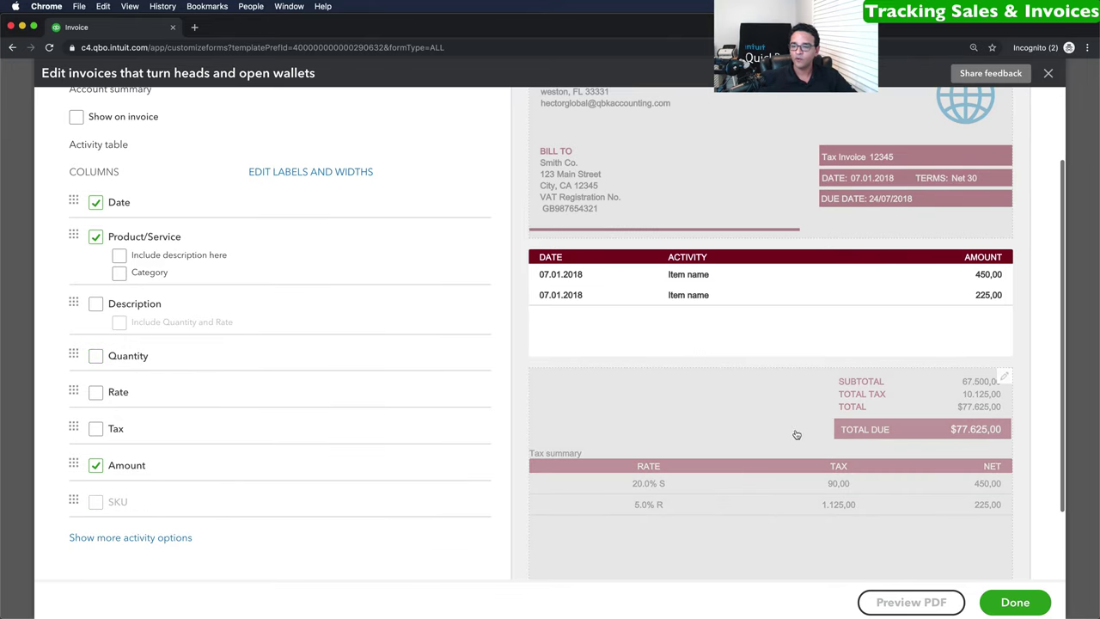
{"action": "left_click", "coordinate": [742, 393]}
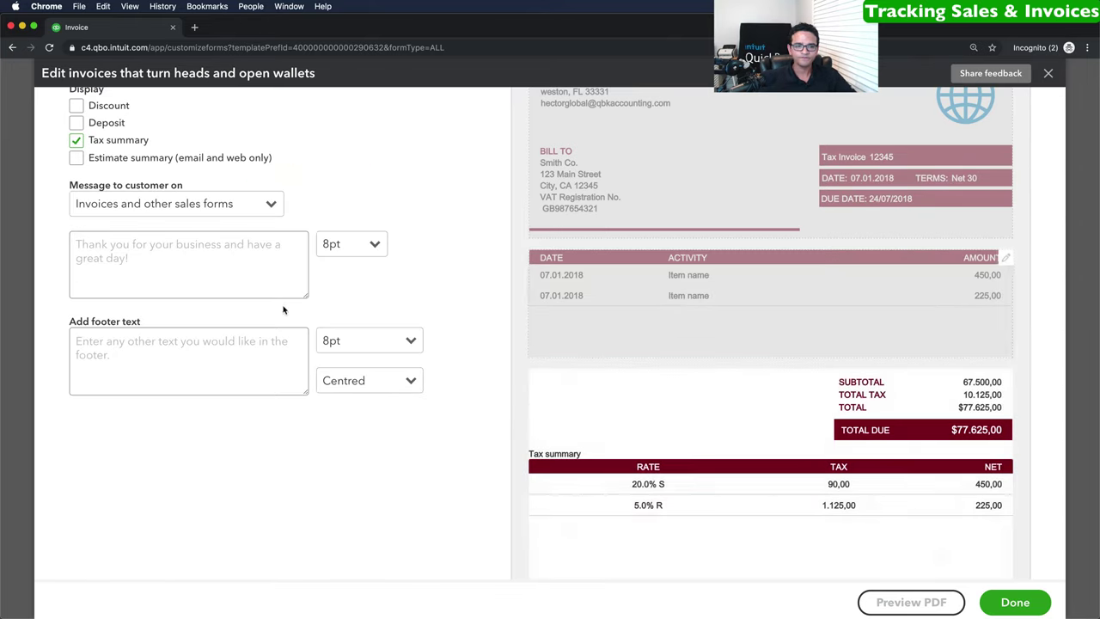
{"action": "scroll", "coordinate": [288, 308], "scroll_direction": "up", "scroll_amount": 2}
Review the footer's message to the customer and finish customising the template.
{"action": "scroll", "coordinate": [283, 309], "scroll_direction": "down", "scroll_amount": 1}
{"action": "left_click", "coordinate": [157, 316]}
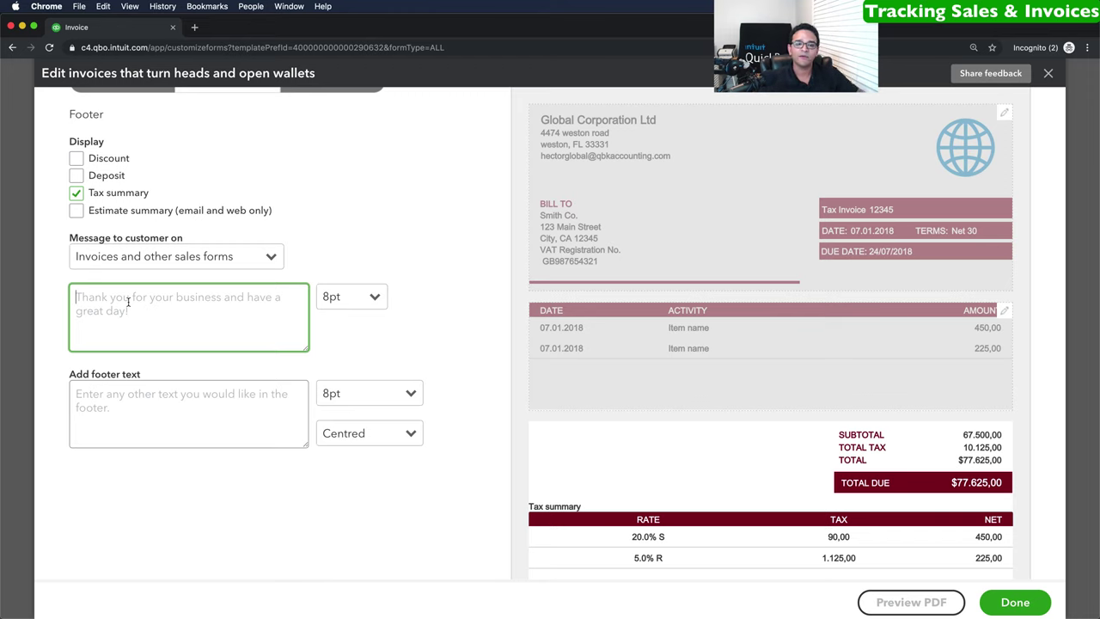
{"action": "scroll", "coordinate": [171, 313], "scroll_direction": "up", "scroll_amount": 1}
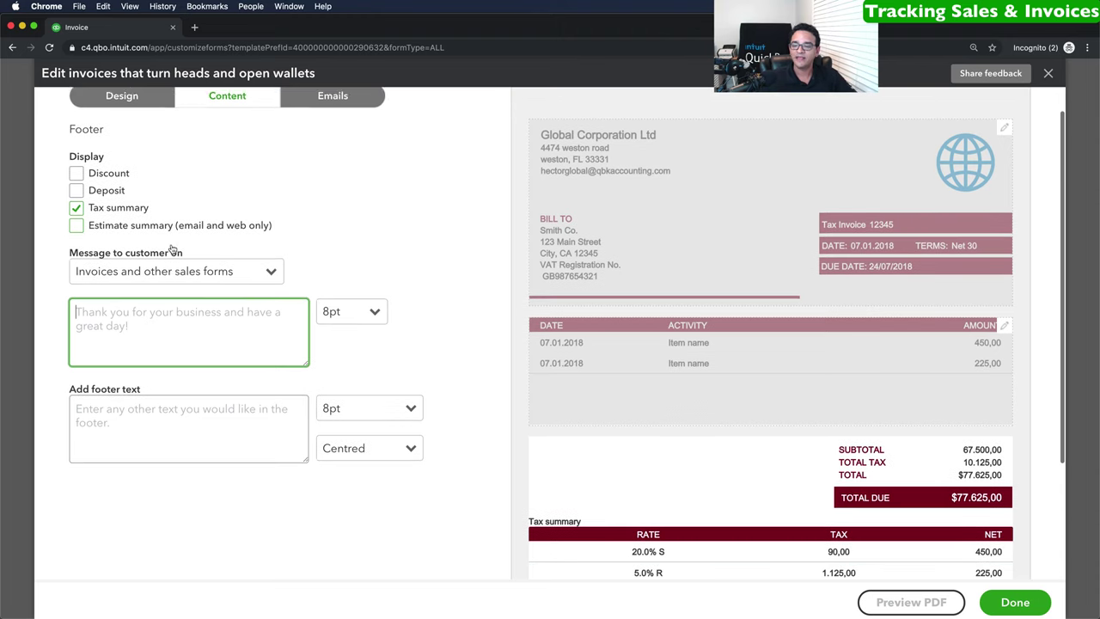
{"action": "scroll", "coordinate": [769, 445], "scroll_direction": "up", "scroll_amount": 2}
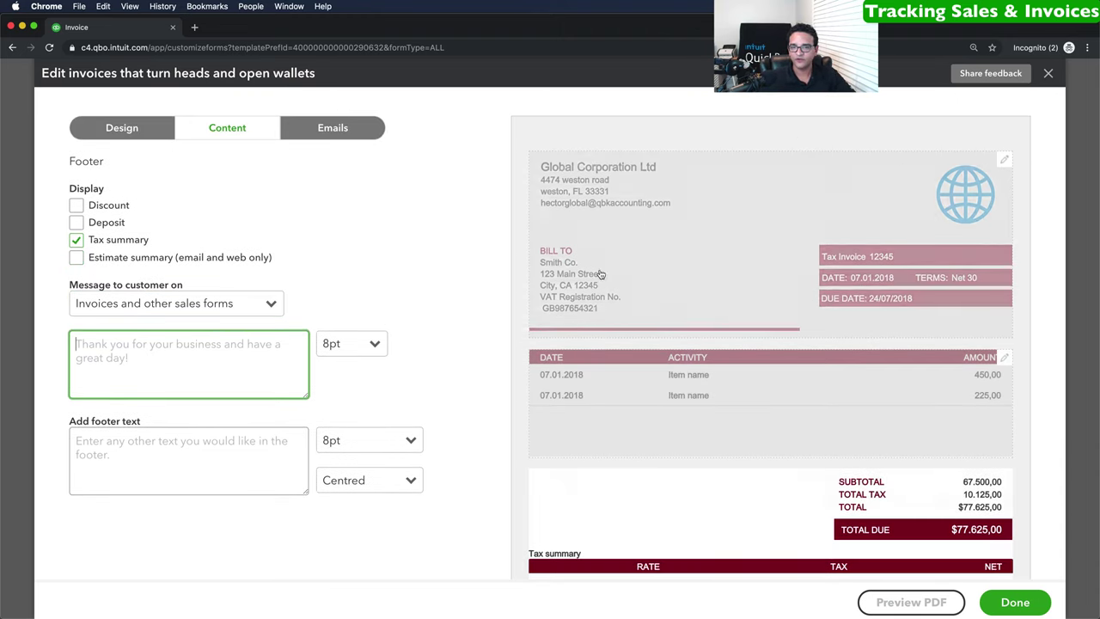
{"action": "left_click", "coordinate": [1016, 603]}
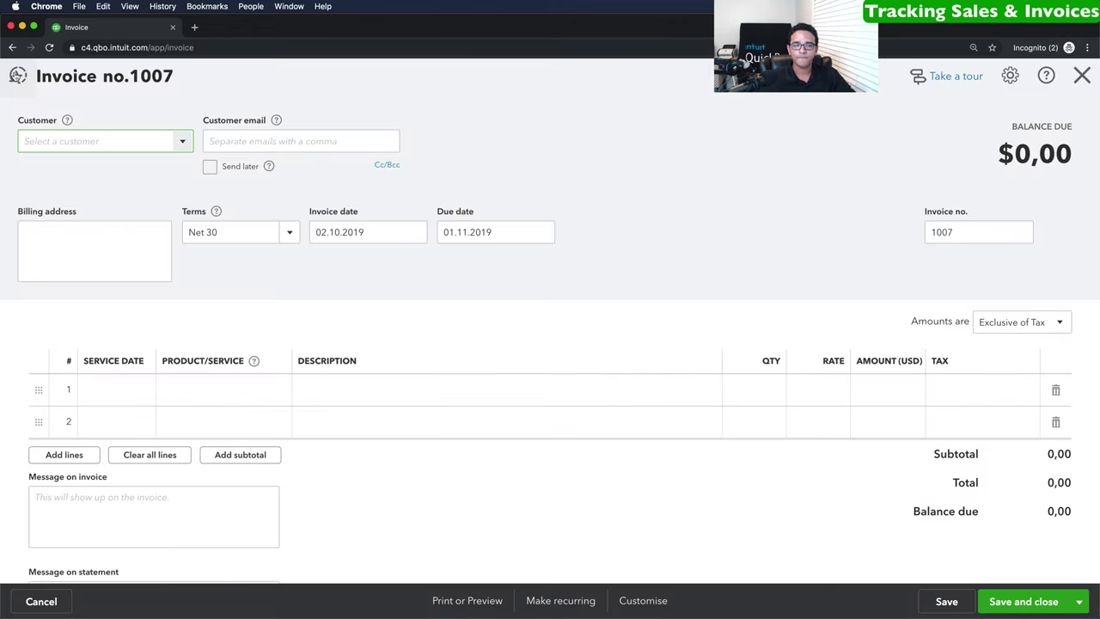
Open EuroZone Foods' invoice 1006 from Recent Invoices and show its print options.
{"action": "left_click", "coordinate": [18, 76]}
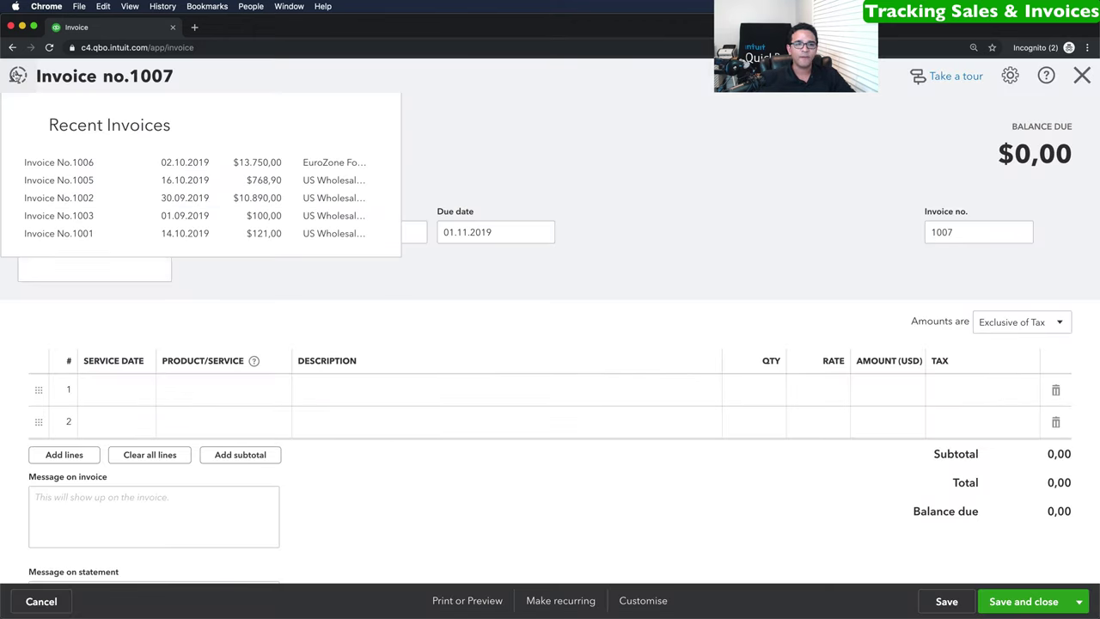
{"action": "left_click", "coordinate": [66, 164]}
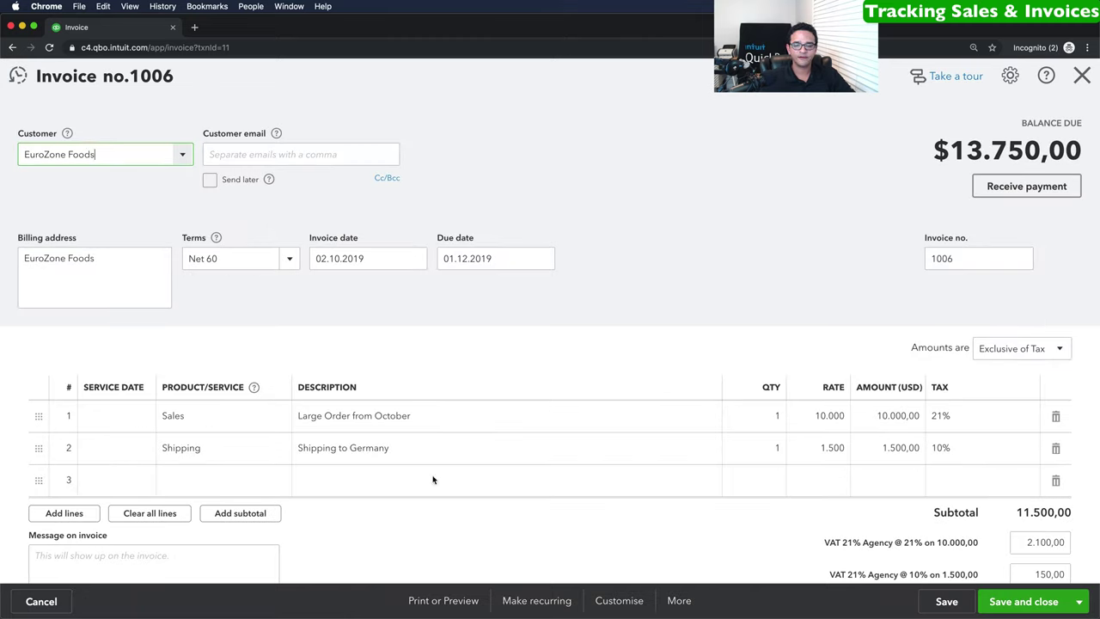
{"action": "left_click", "coordinate": [451, 600]}
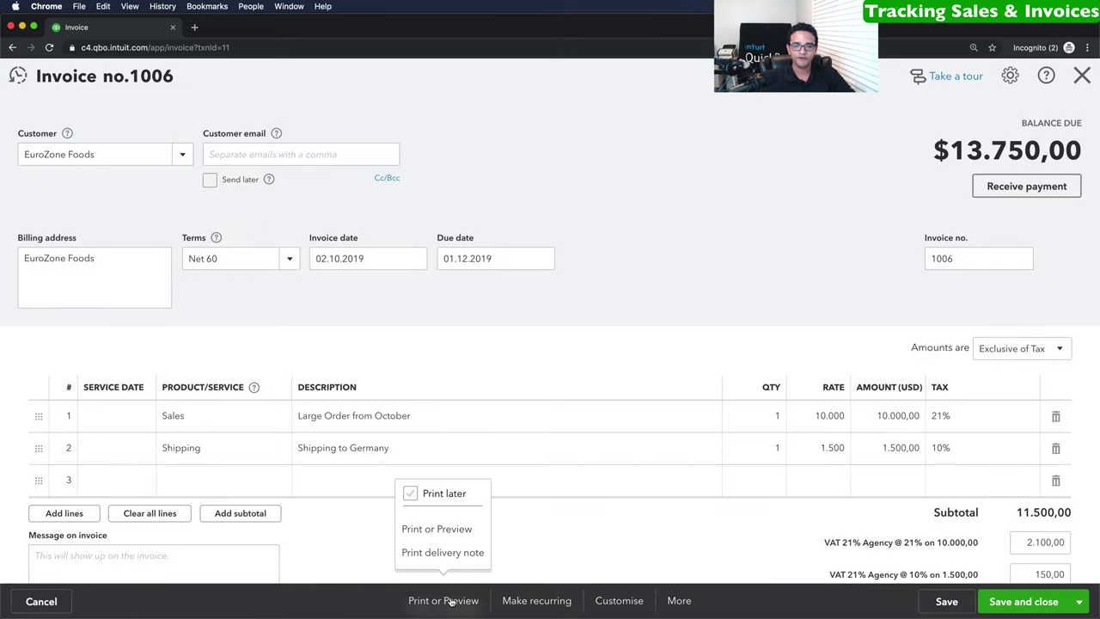
Preview invoice 1006's printed PDF, close the preview, then save and close the invoice.
{"action": "left_click", "coordinate": [440, 529]}
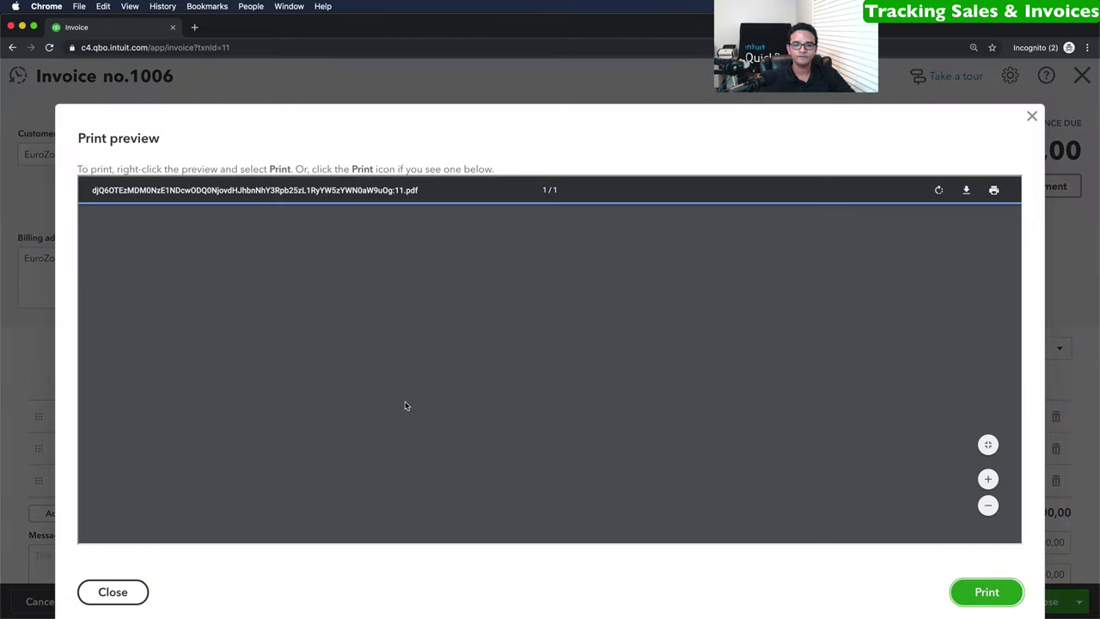
{"action": "scroll", "coordinate": [516, 387], "scroll_direction": "down", "scroll_amount": 8}
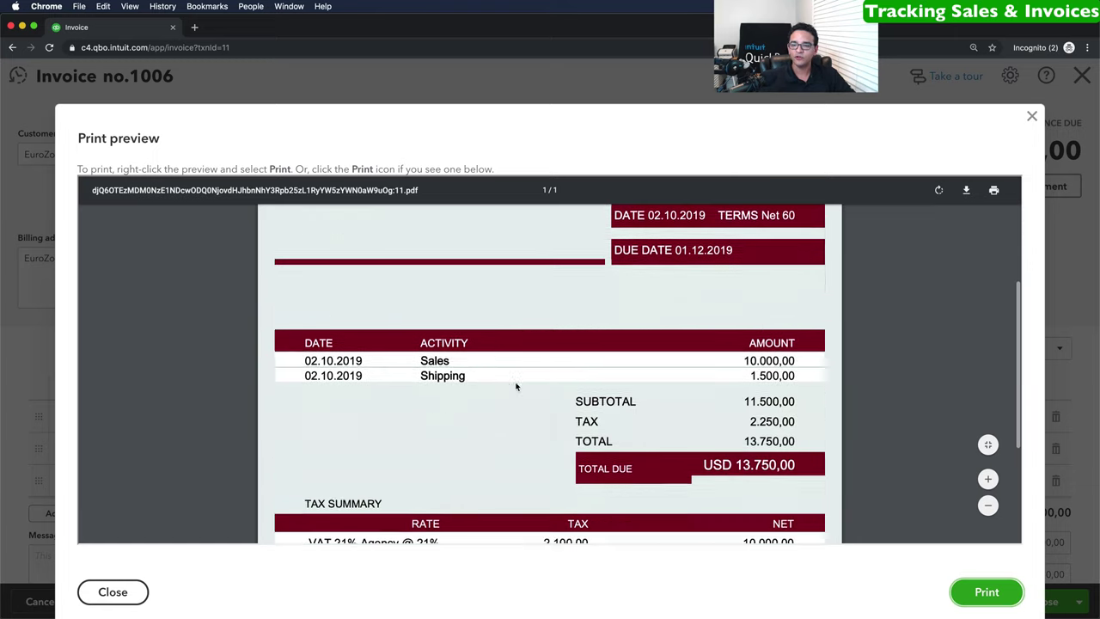
{"action": "scroll", "coordinate": [516, 387], "scroll_direction": "up", "scroll_amount": 8}
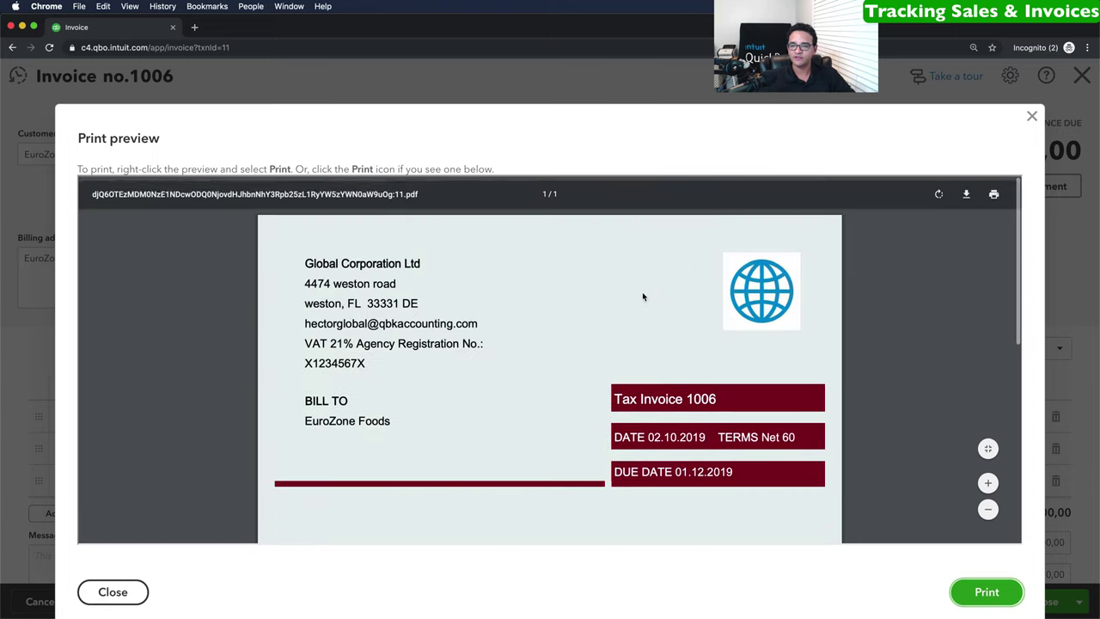
{"action": "left_click", "coordinate": [1031, 116]}
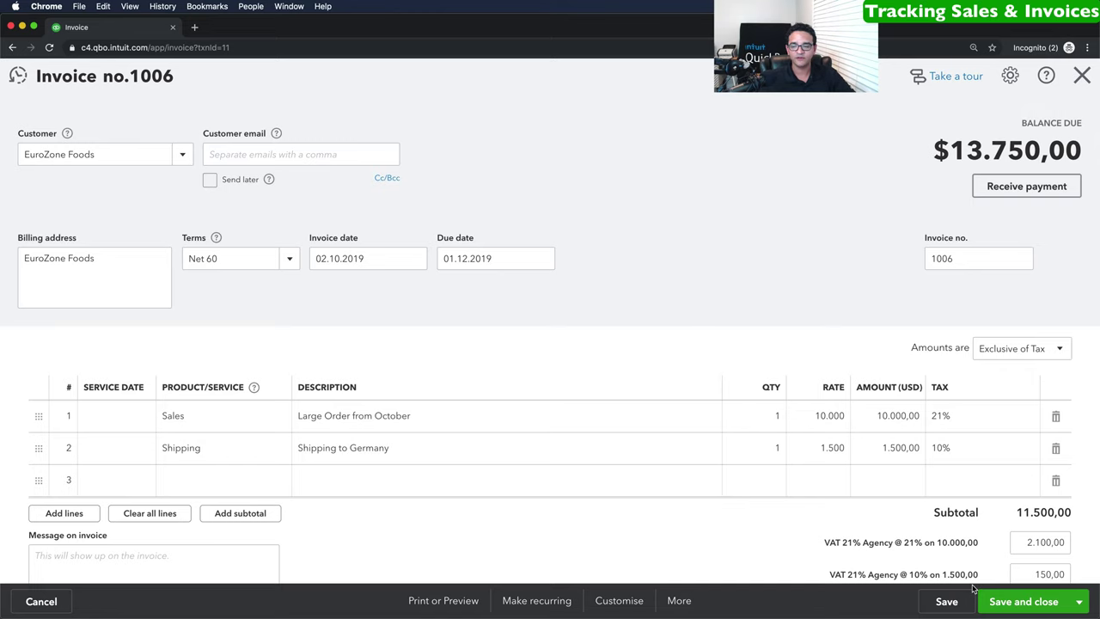
{"action": "left_click", "coordinate": [1018, 602]}
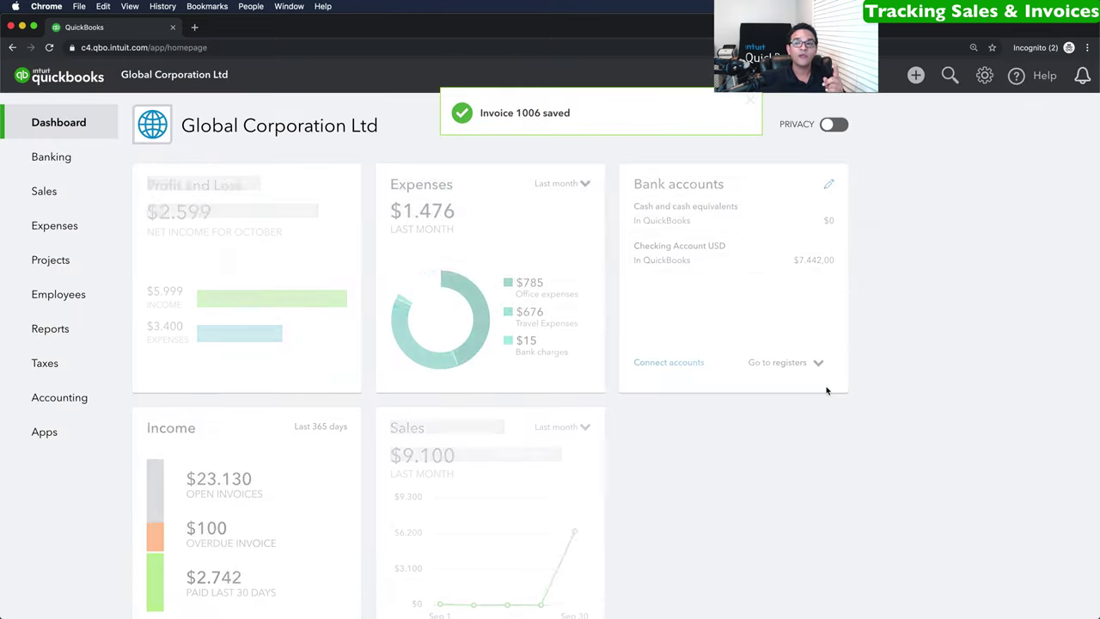
Open the + New Create menu from the dashboard.
{"action": "left_click", "coordinate": [916, 75]}
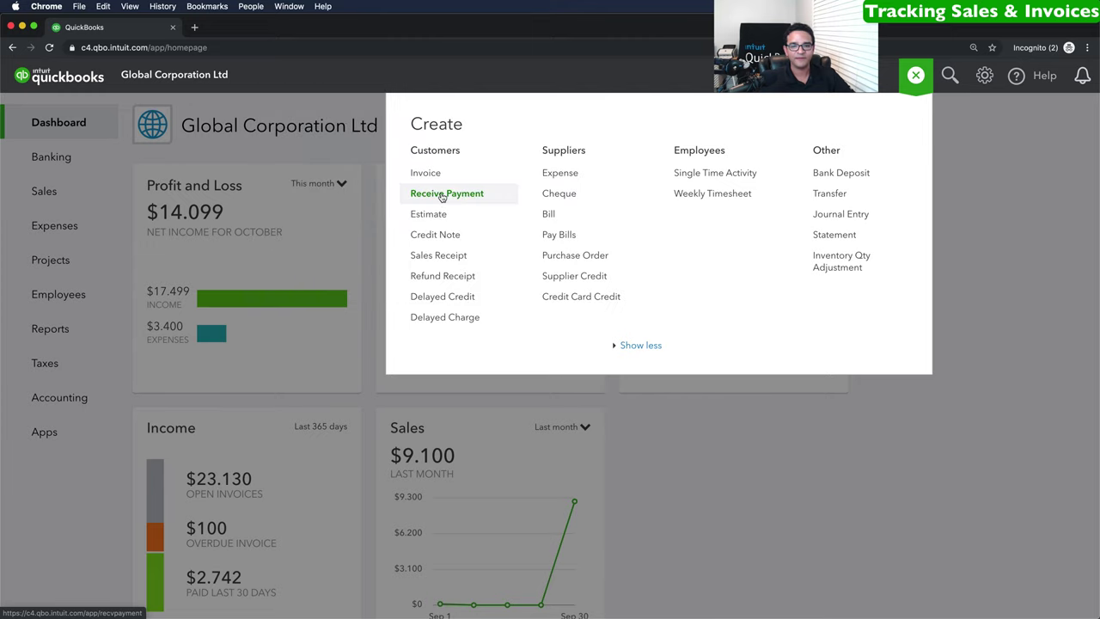
Start a Receive Payment for customer EuroZone Foods with payment method Cheque.
{"action": "left_click", "coordinate": [442, 197]}
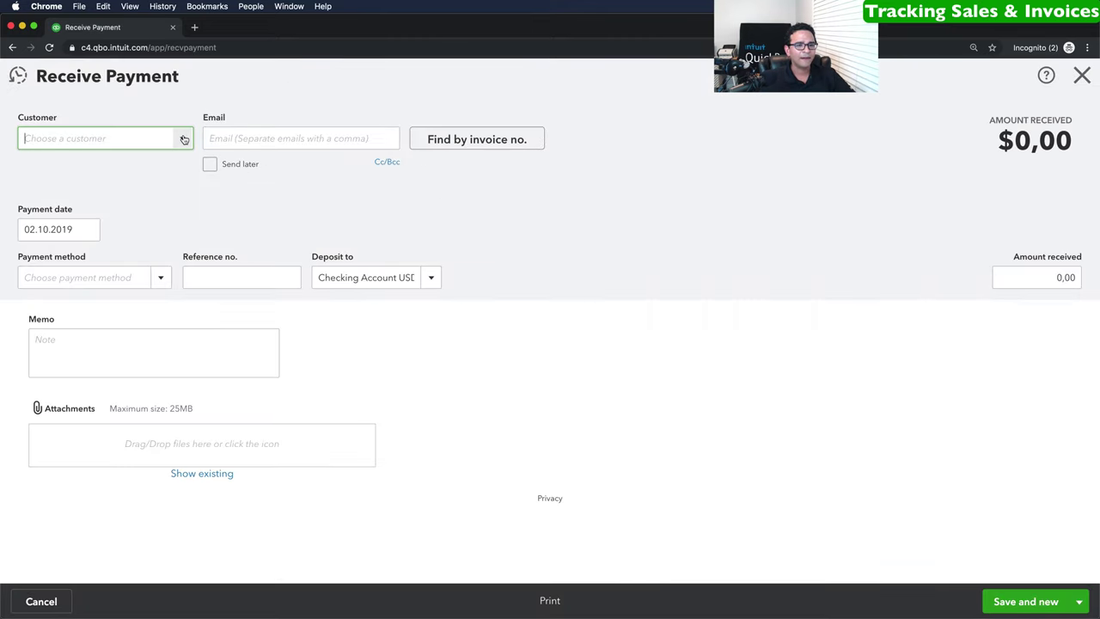
{"action": "left_click", "coordinate": [184, 140]}
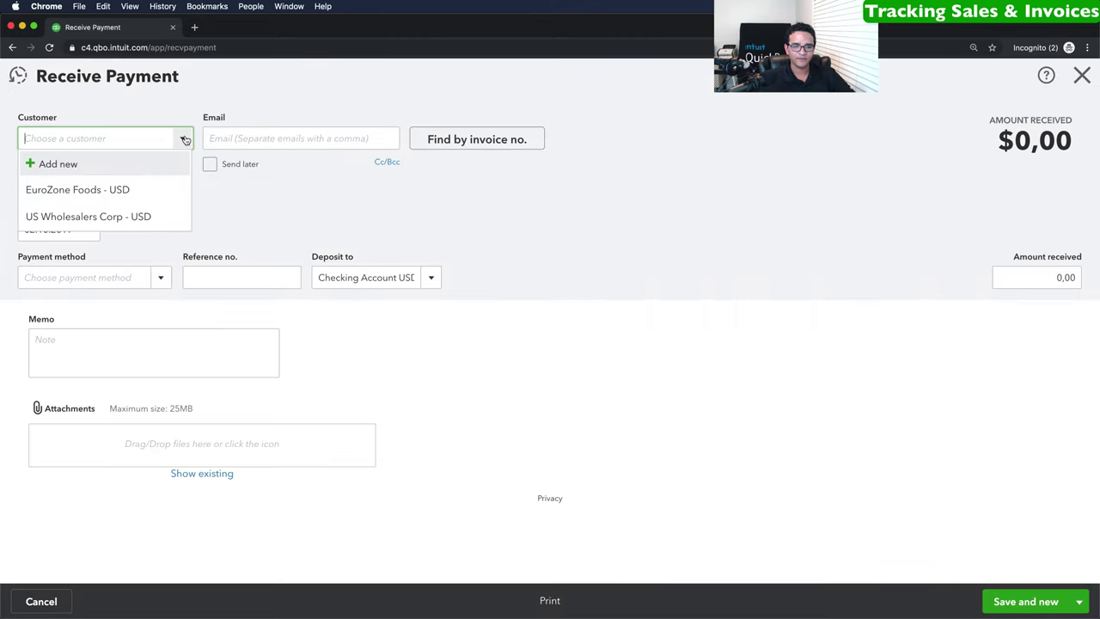
{"action": "left_click", "coordinate": [78, 189]}
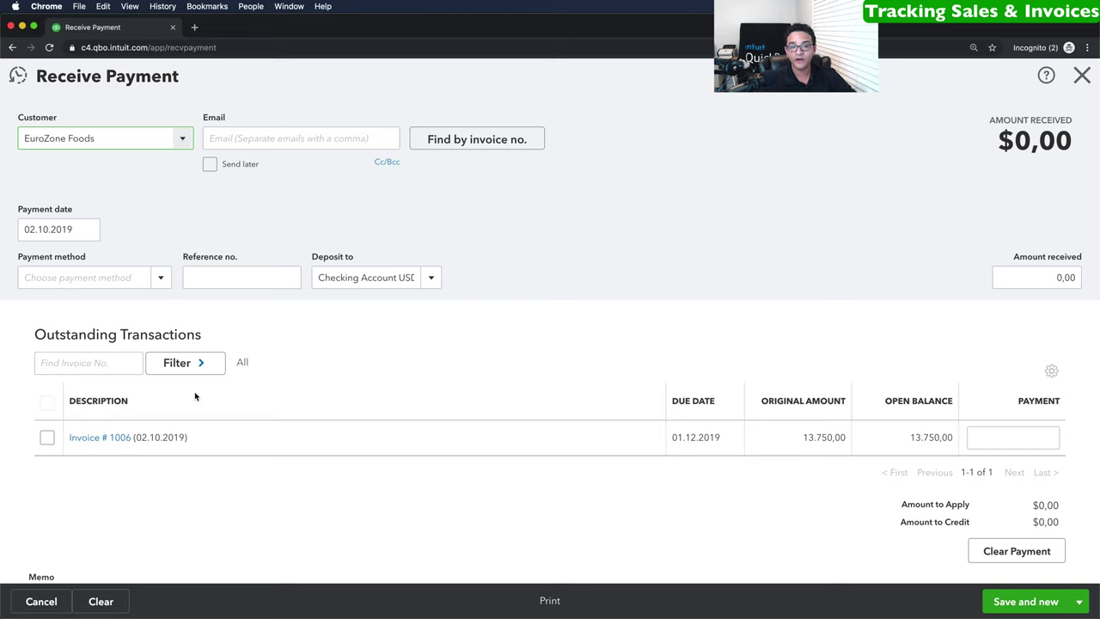
{"action": "left_click", "coordinate": [159, 278]}
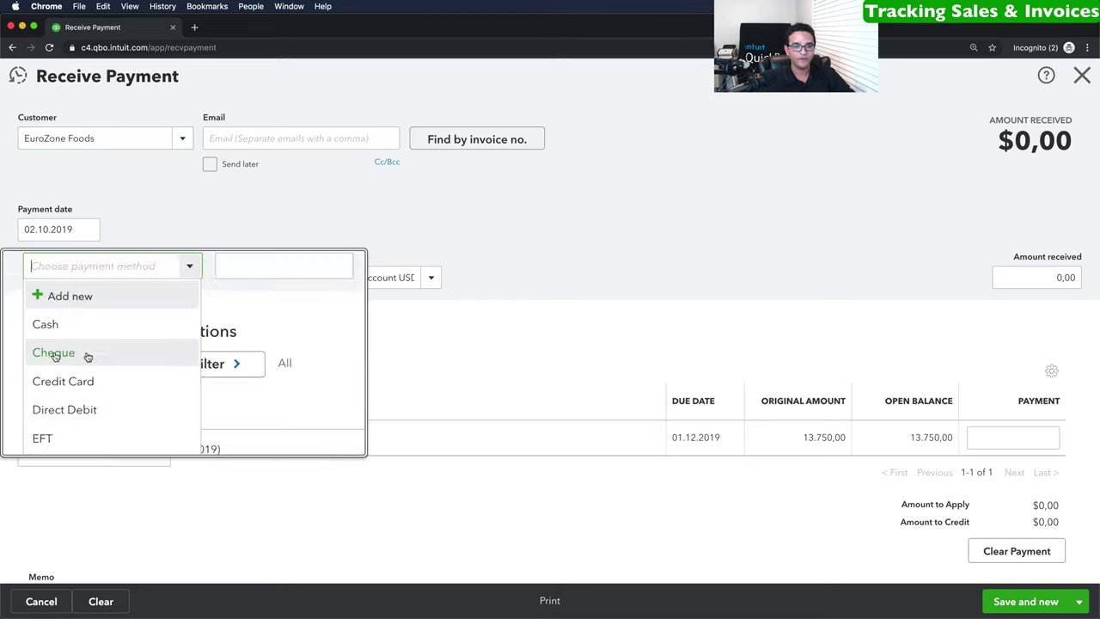
{"action": "left_click", "coordinate": [44, 352]}
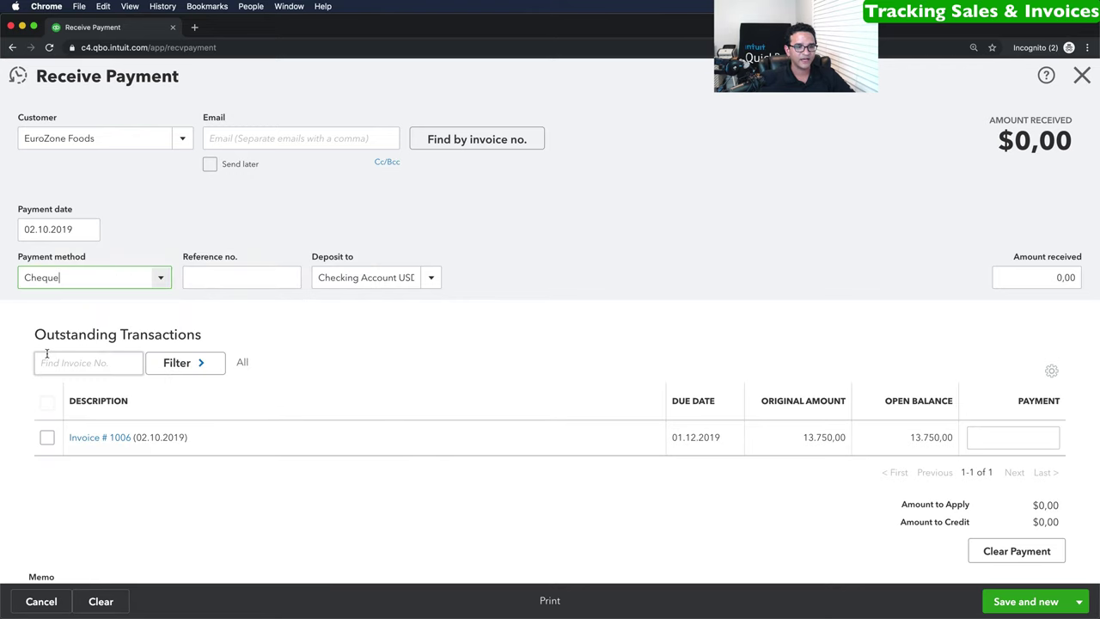
Enter the cheque reference number, keep Checking Account USD, and receive 8.000,00 against invoice 1006.
{"action": "left_click", "coordinate": [243, 273]}
{"action": "type", "text": "548"}
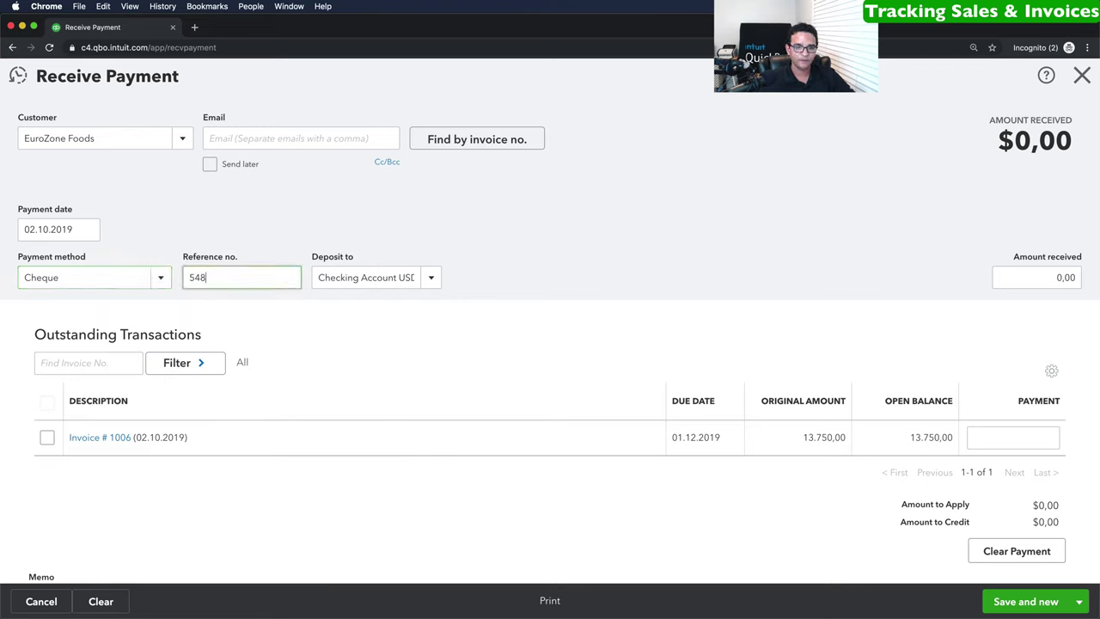
{"action": "type", "text": "4845"}
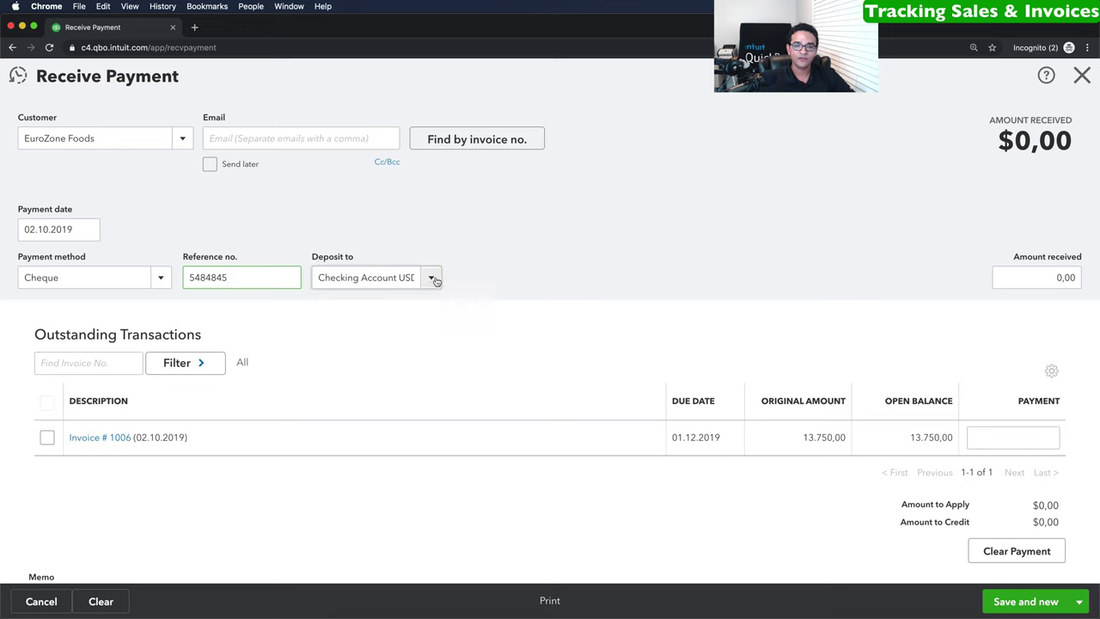
{"action": "left_click", "coordinate": [432, 278]}
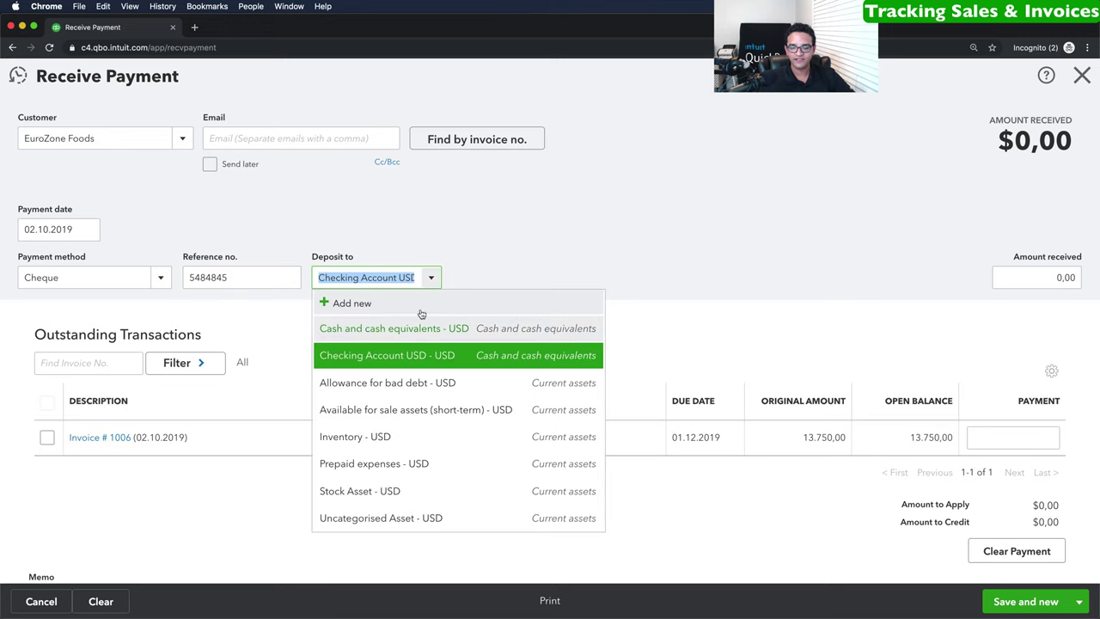
{"action": "left_click", "coordinate": [400, 359]}
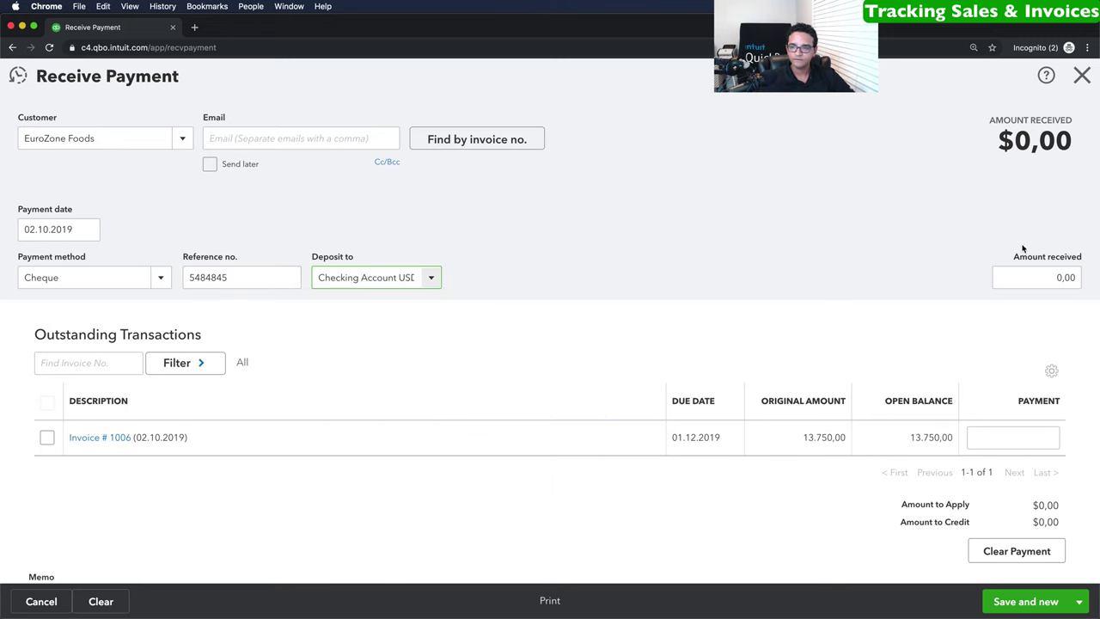
{"action": "left_click", "coordinate": [1031, 277]}
{"action": "type", "text": "8000"}
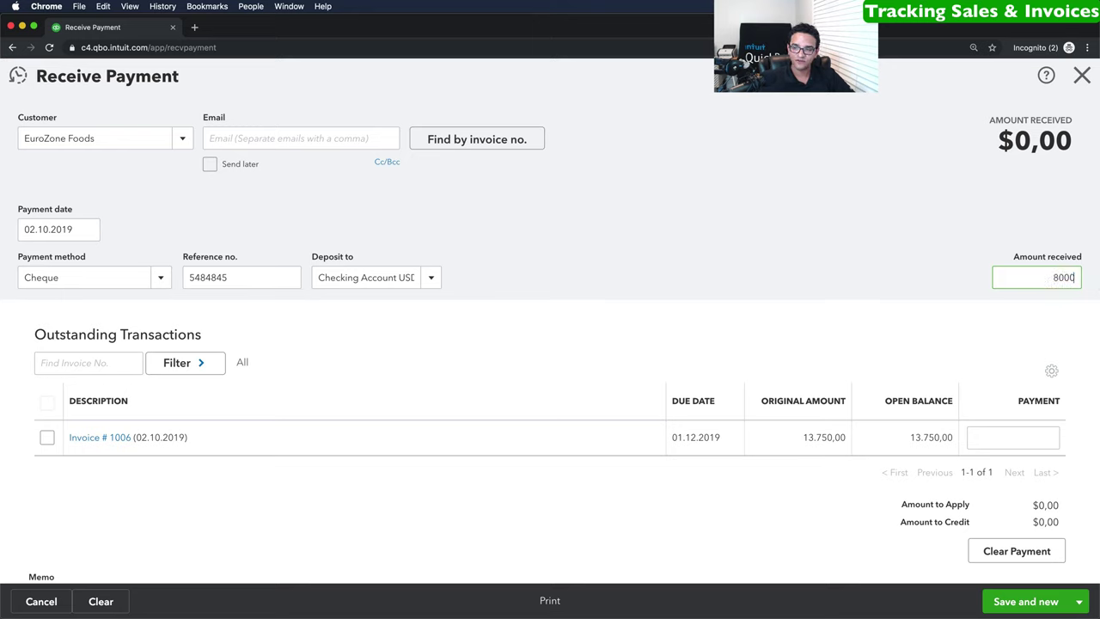
{"action": "key", "text": "Tab"}
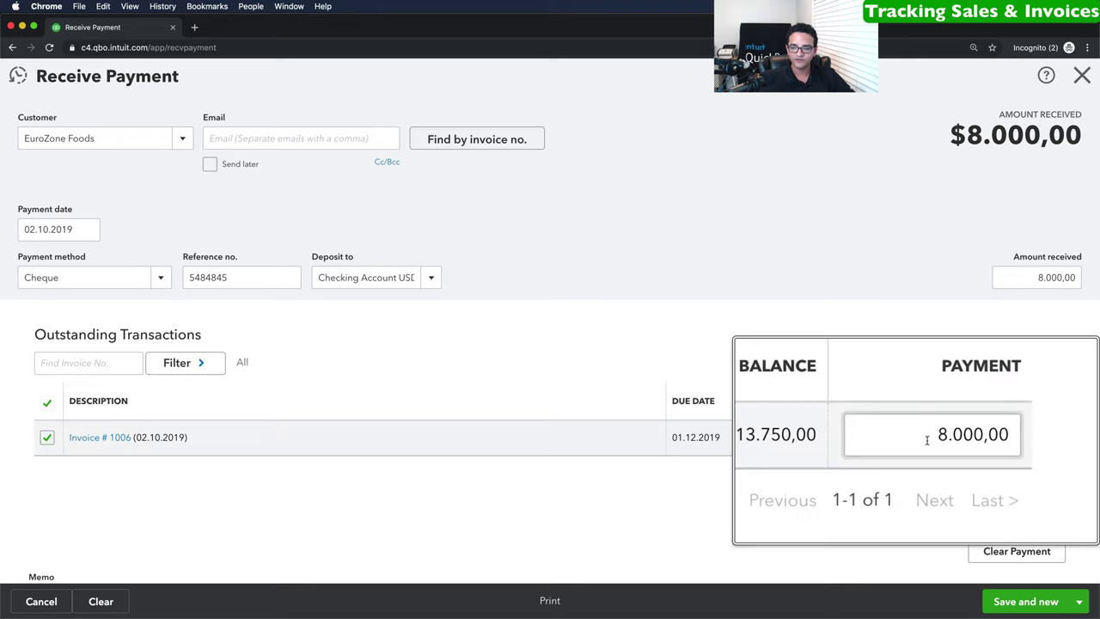
Date the EuroZone Foods payment 16.10.2019 and save and close it.
{"action": "left_click", "coordinate": [1008, 438]}
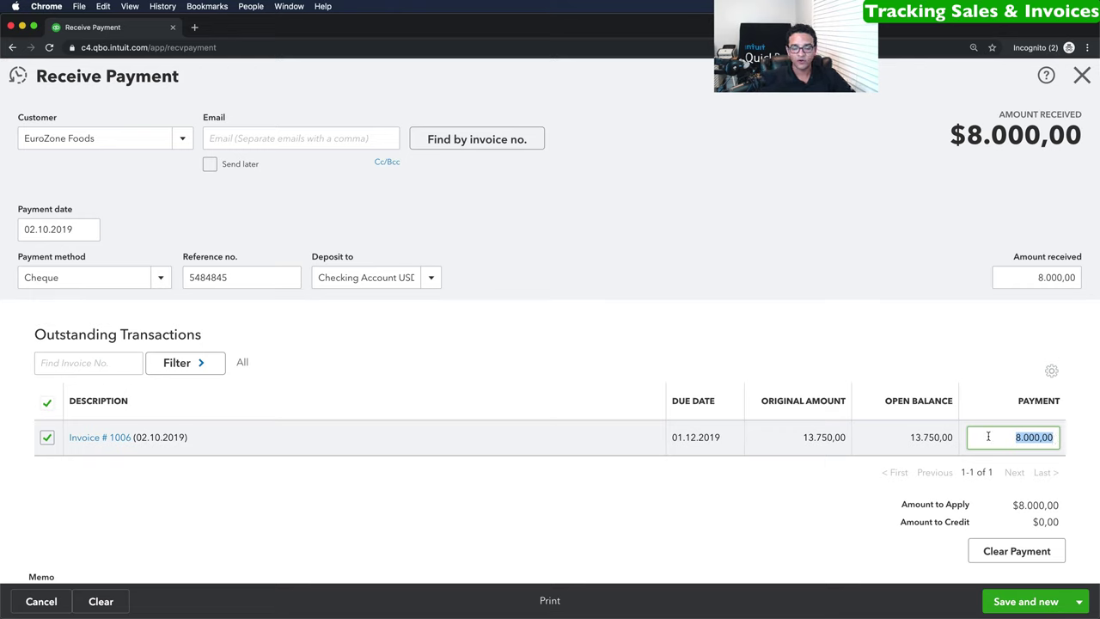
{"action": "left_click", "coordinate": [89, 230]}
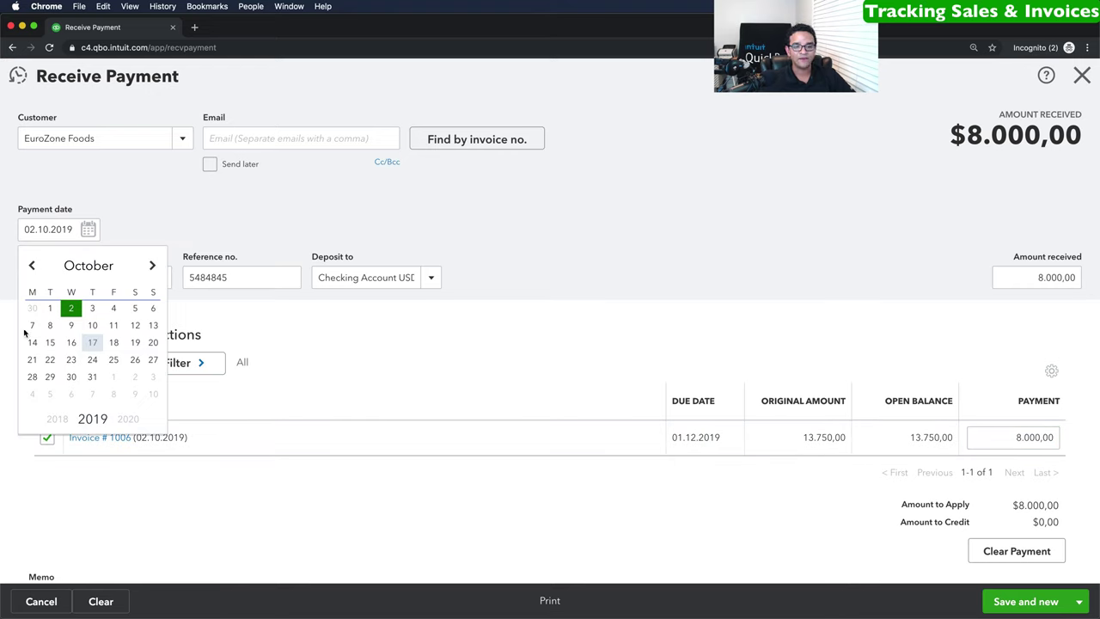
{"action": "left_click", "coordinate": [71, 342]}
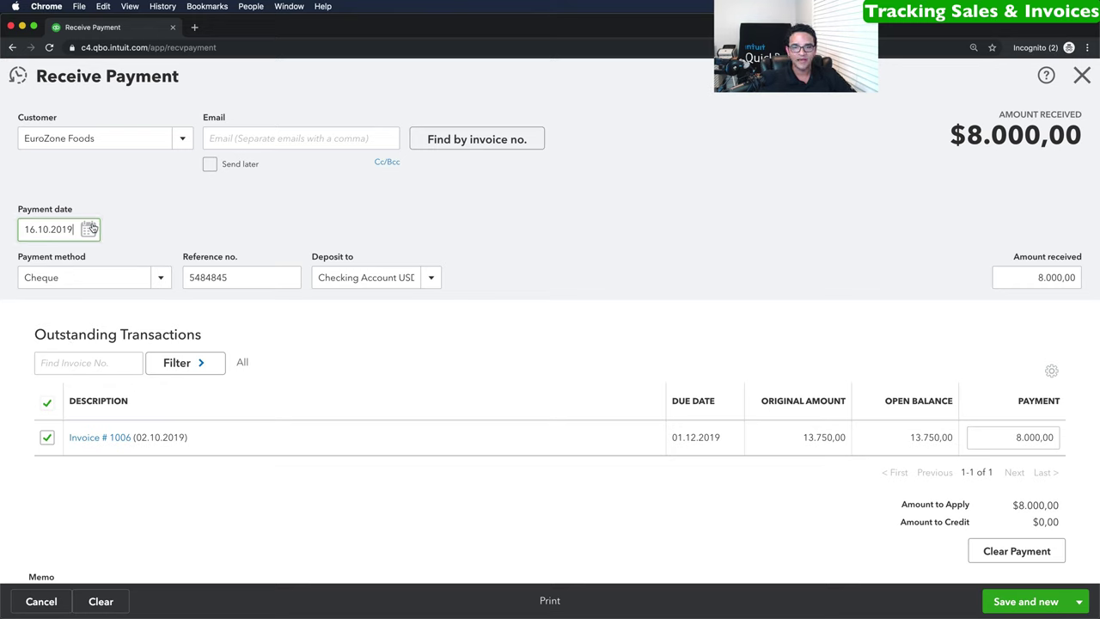
{"action": "left_click", "coordinate": [1078, 601]}
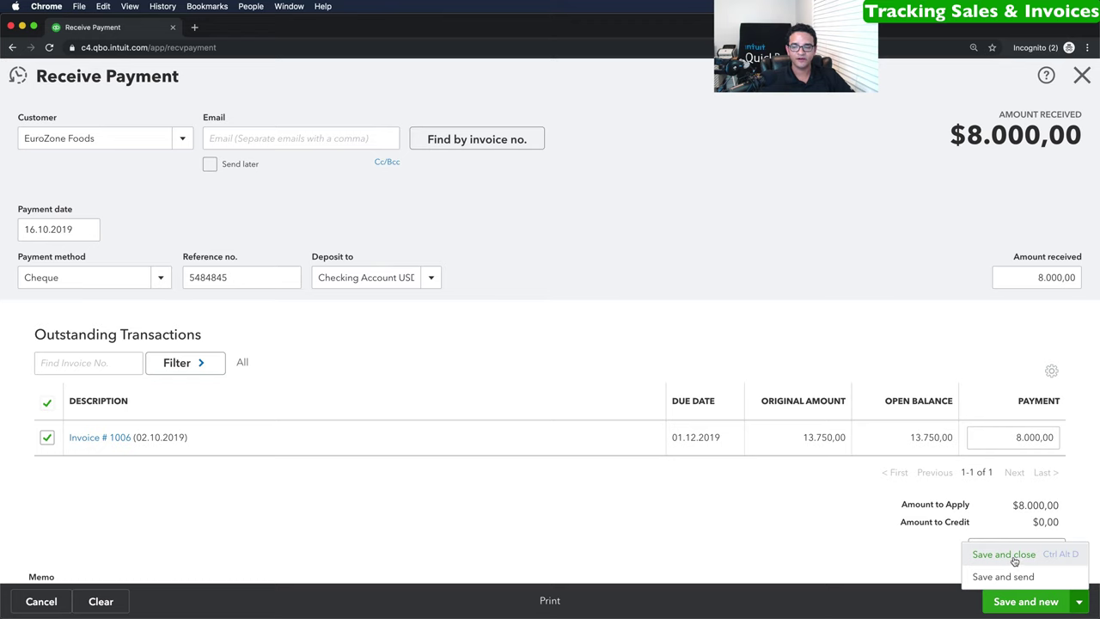
{"action": "left_click", "coordinate": [1004, 555]}
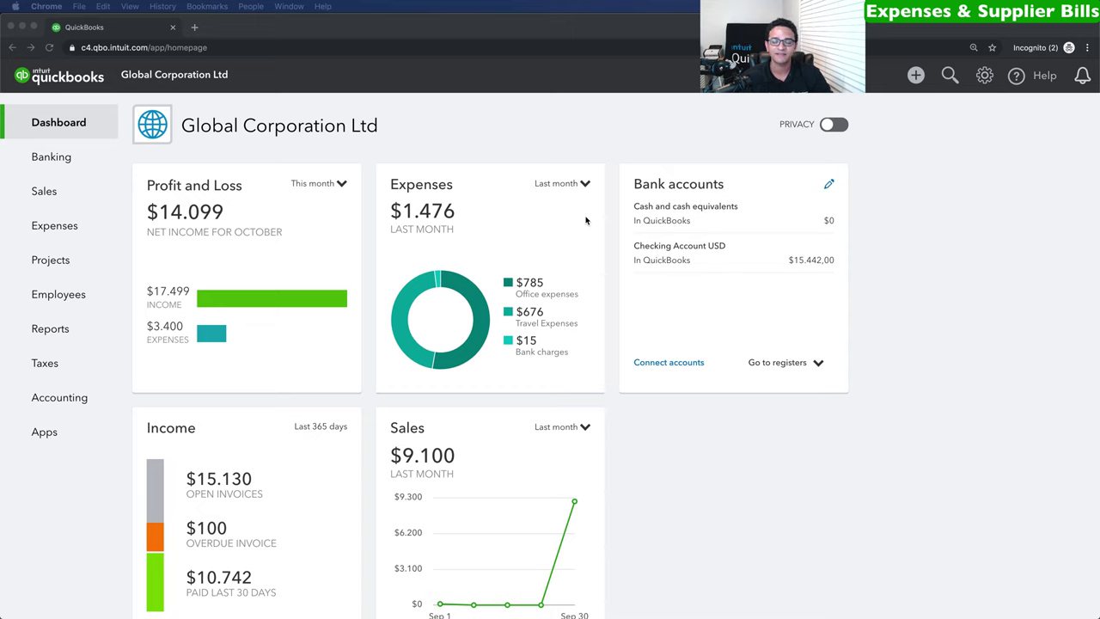
Create a new Expense from the + New menu under Suppliers.
{"action": "left_click", "coordinate": [916, 76]}
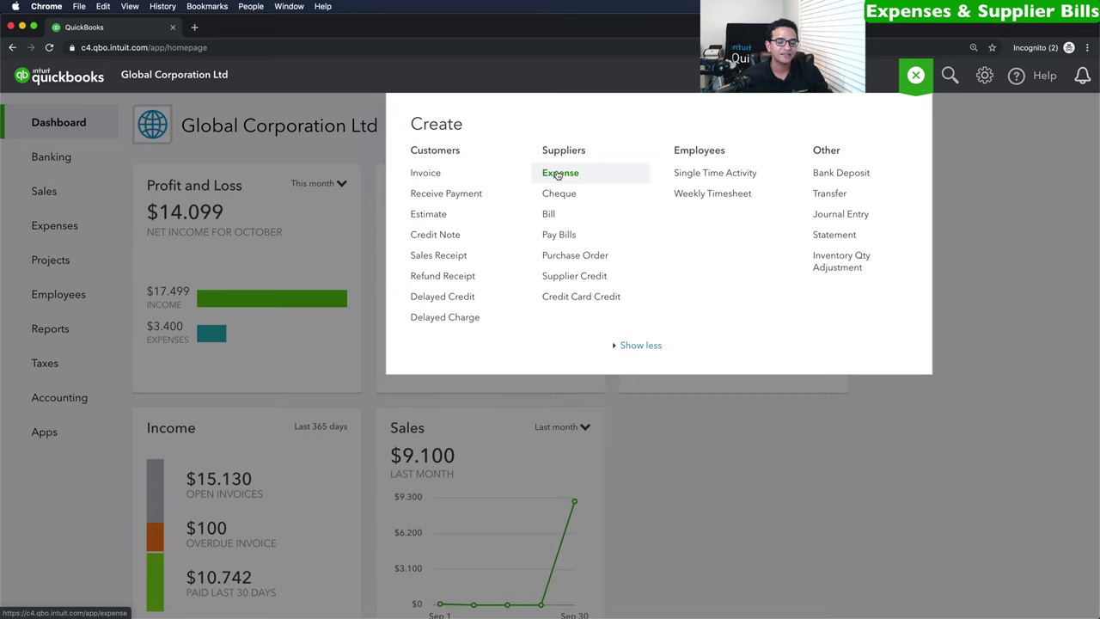
{"action": "left_click", "coordinate": [559, 174]}
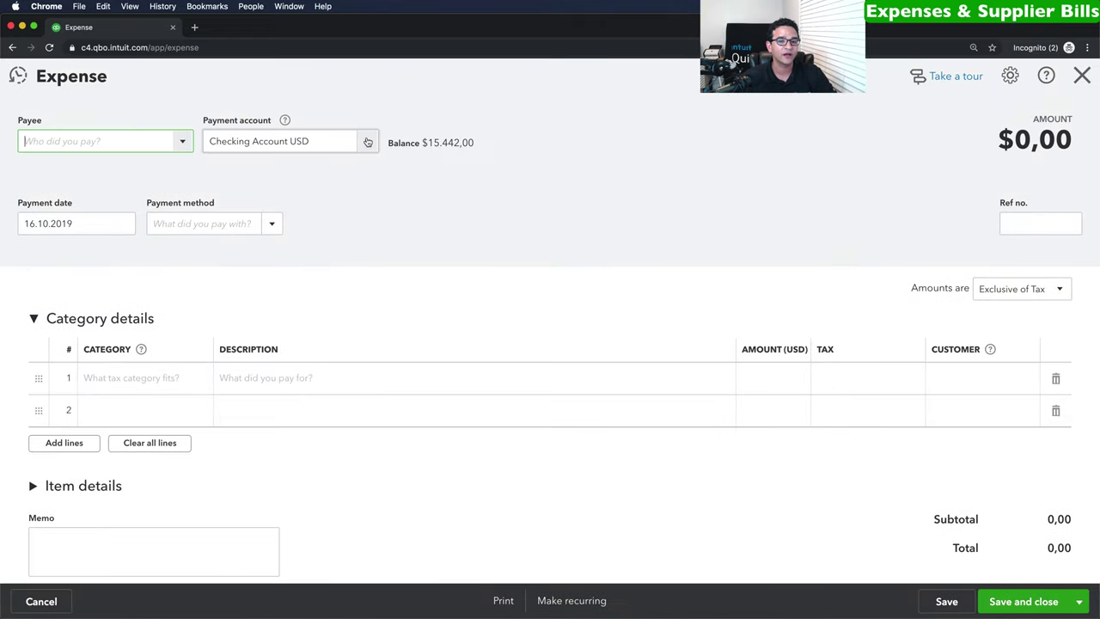
Keep Checking Account USD as the payment account and choose payee A1 Distributors Ltd.
{"action": "left_click", "coordinate": [368, 141]}
{"action": "left_click", "coordinate": [368, 142]}
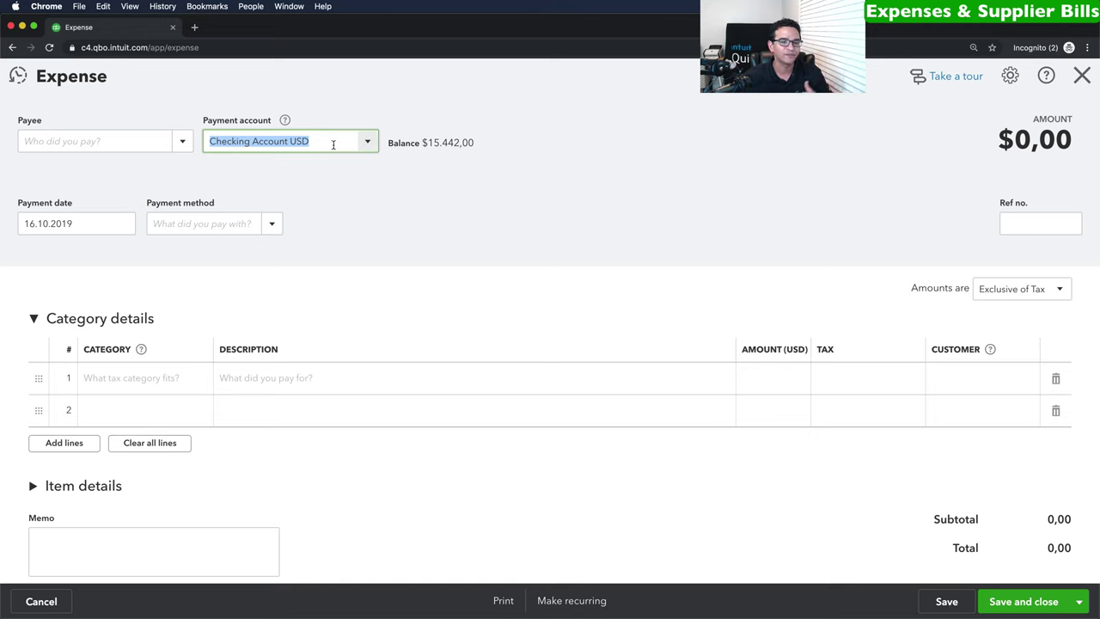
{"action": "left_click", "coordinate": [184, 142]}
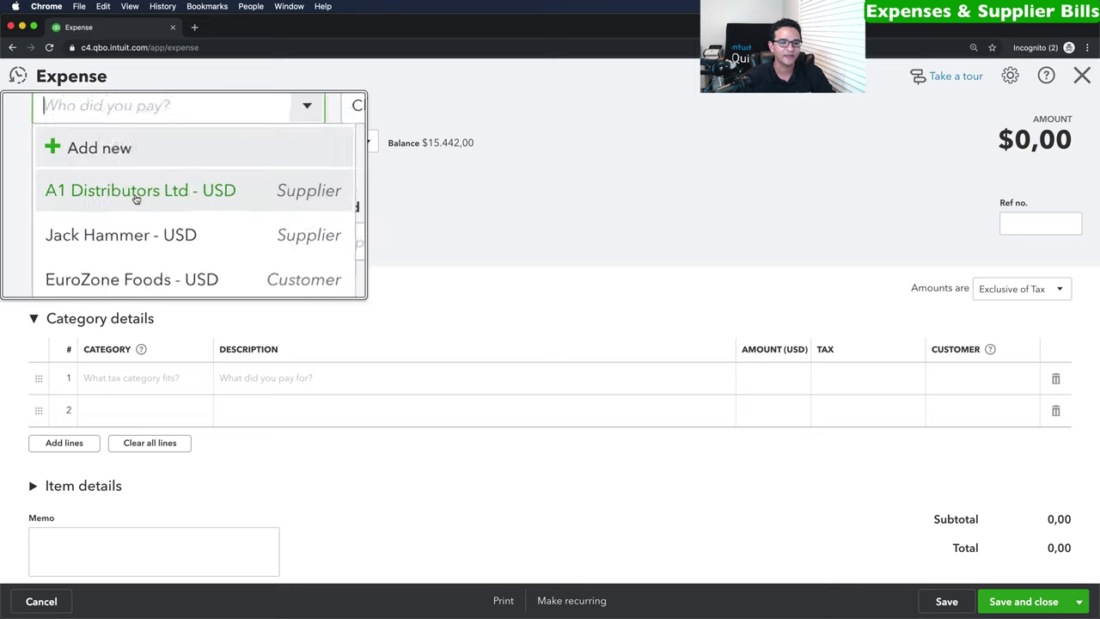
{"action": "left_click", "coordinate": [82, 195]}
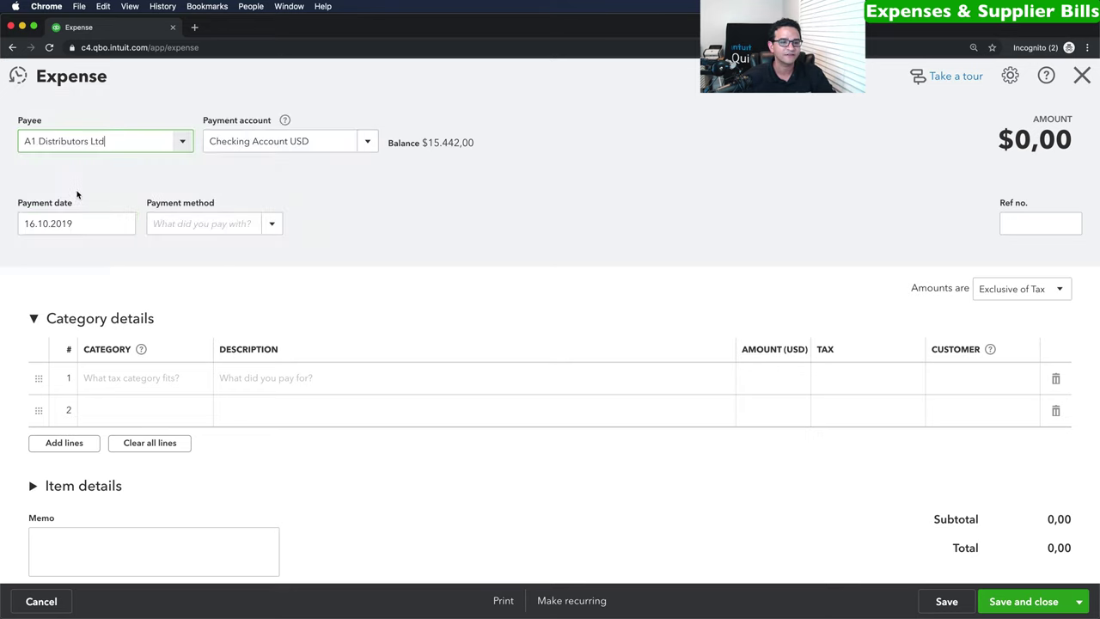
Add an Office expenses line 'New Computer Software' for 900 with 10% tax.
{"action": "left_click", "coordinate": [157, 380]}
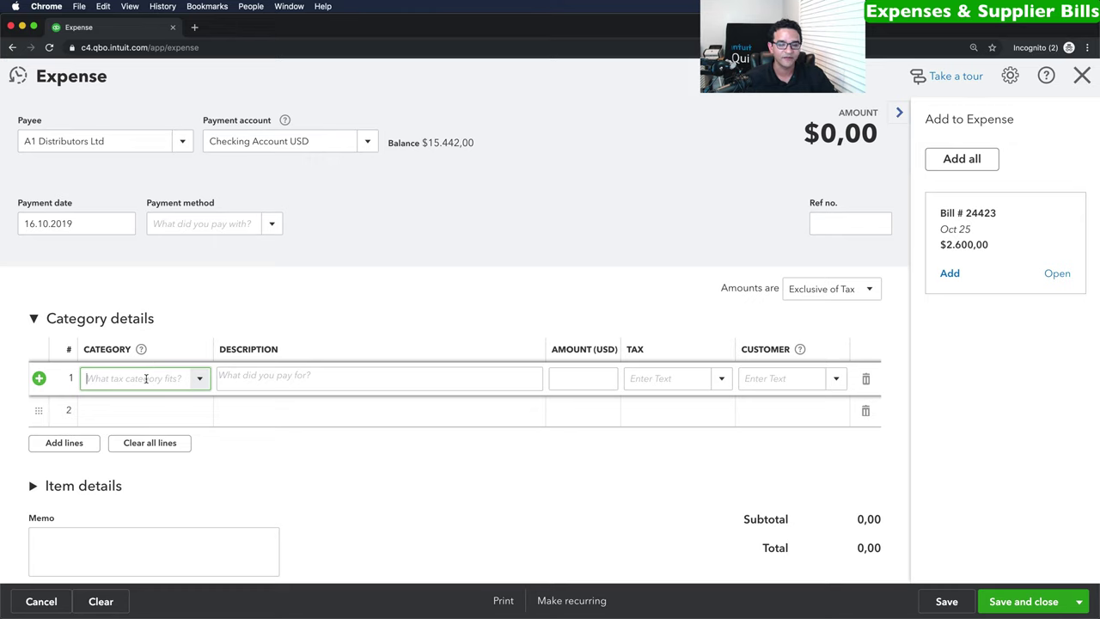
{"action": "type", "text": "off"}
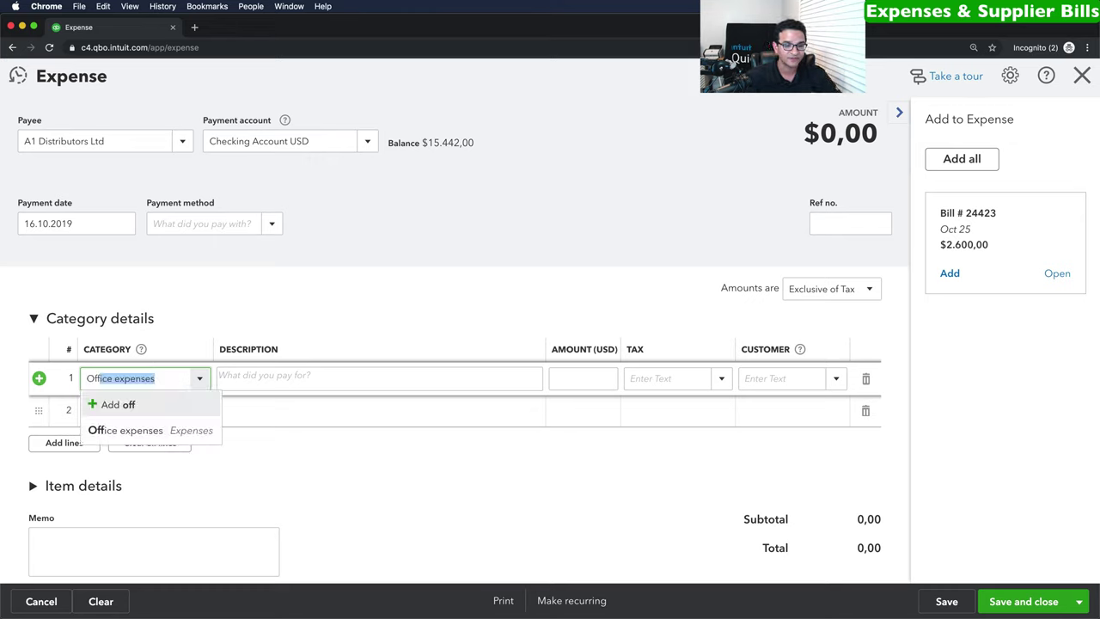
{"action": "left_click", "coordinate": [143, 431]}
{"action": "left_click", "coordinate": [295, 378]}
{"action": "type", "text": "New Computer "}
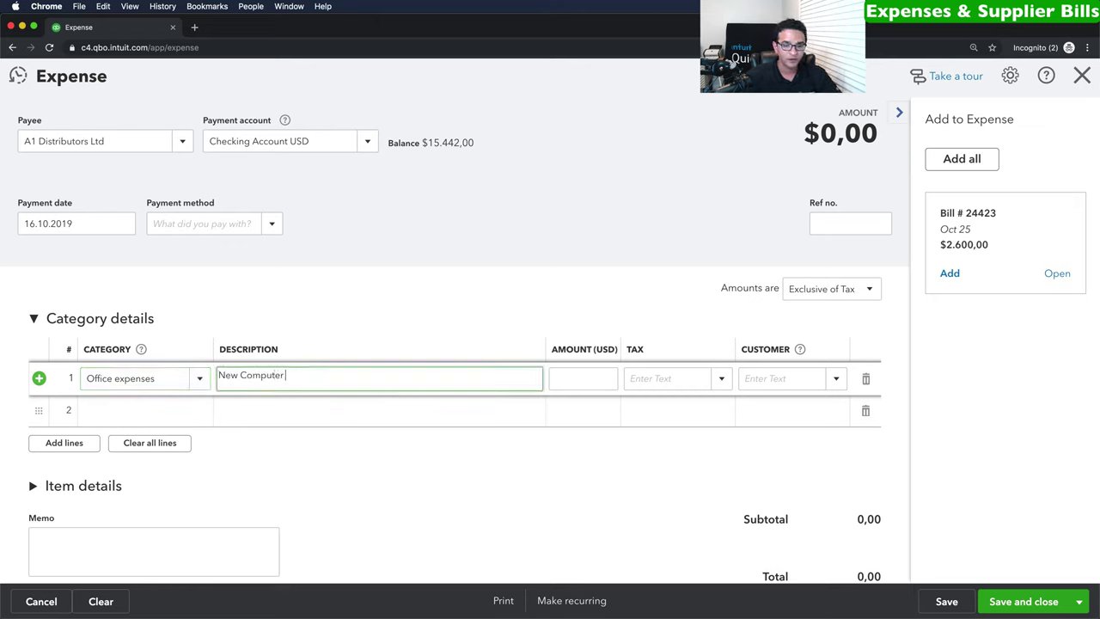
{"action": "type", "text": "Software"}
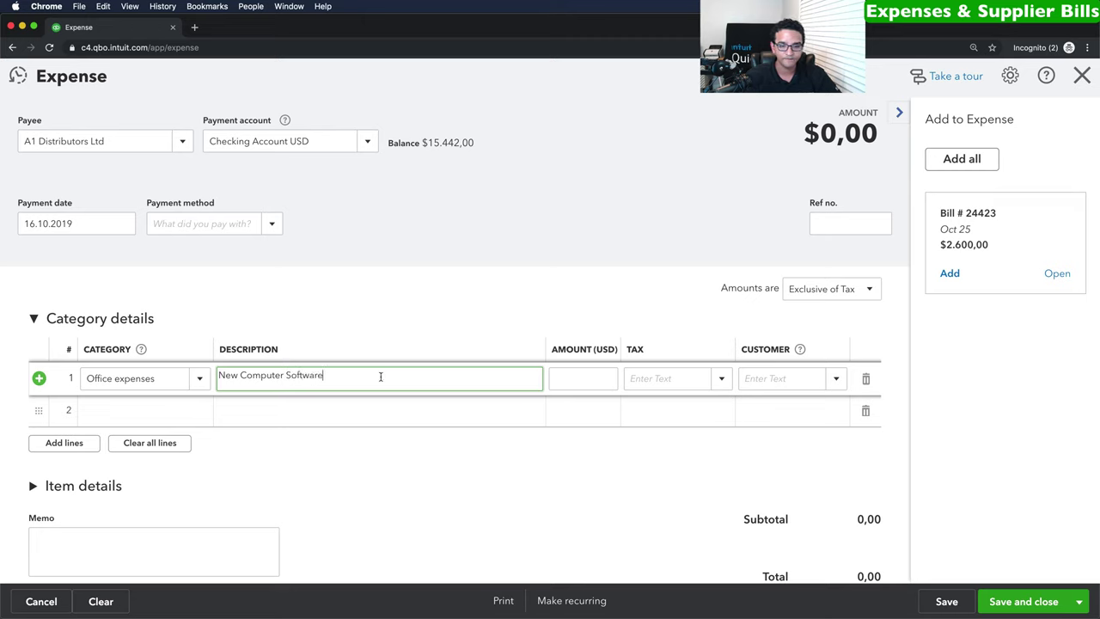
{"action": "left_click", "coordinate": [592, 378]}
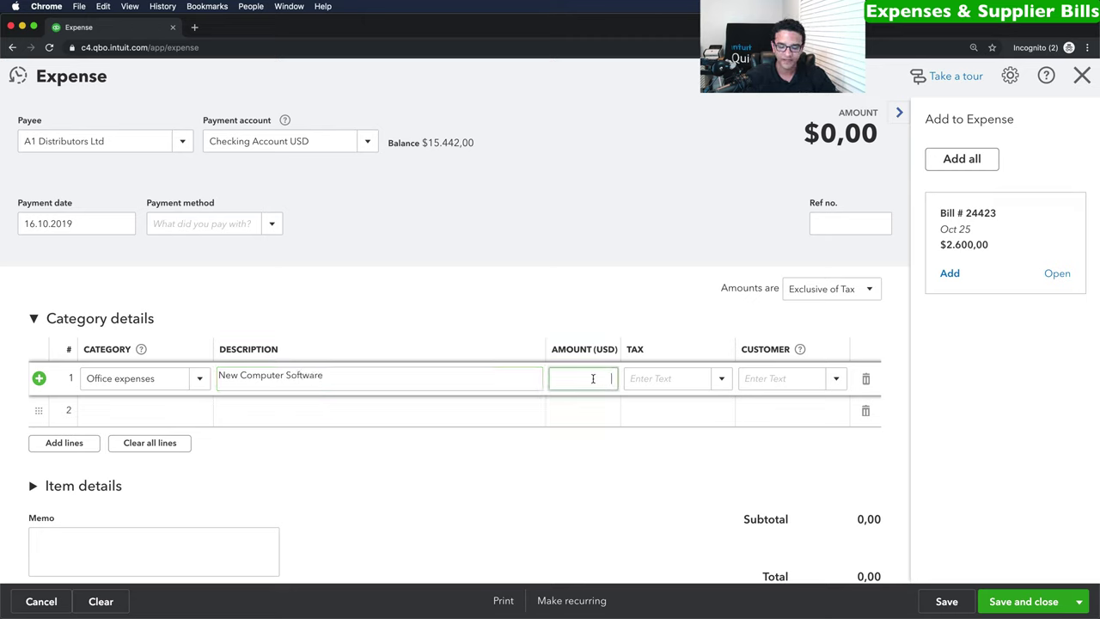
{"action": "type", "text": "900"}
{"action": "left_click", "coordinate": [720, 379]}
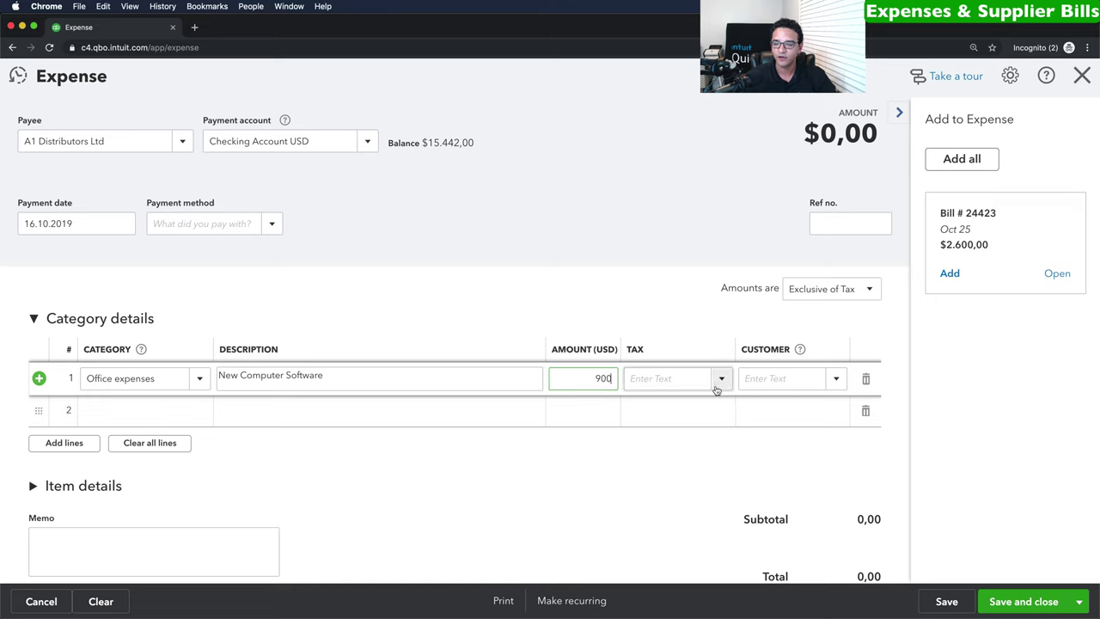
{"action": "left_click", "coordinate": [671, 434]}
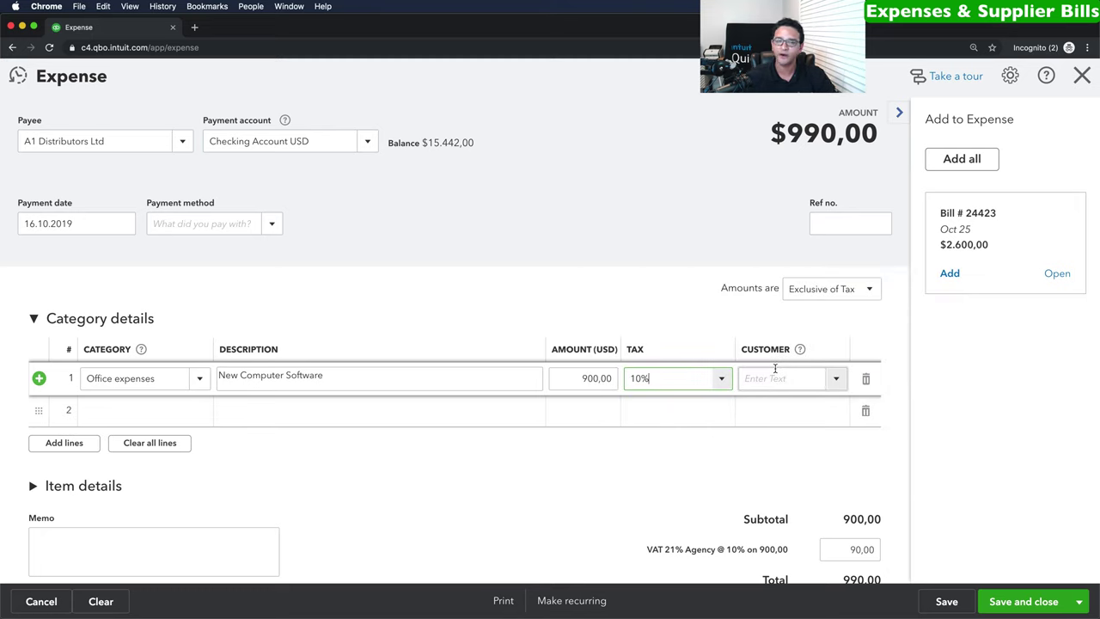
Enter reference 554884 and pay with a newly created 'Wire Transfer' payment method.
{"action": "left_click", "coordinate": [830, 226]}
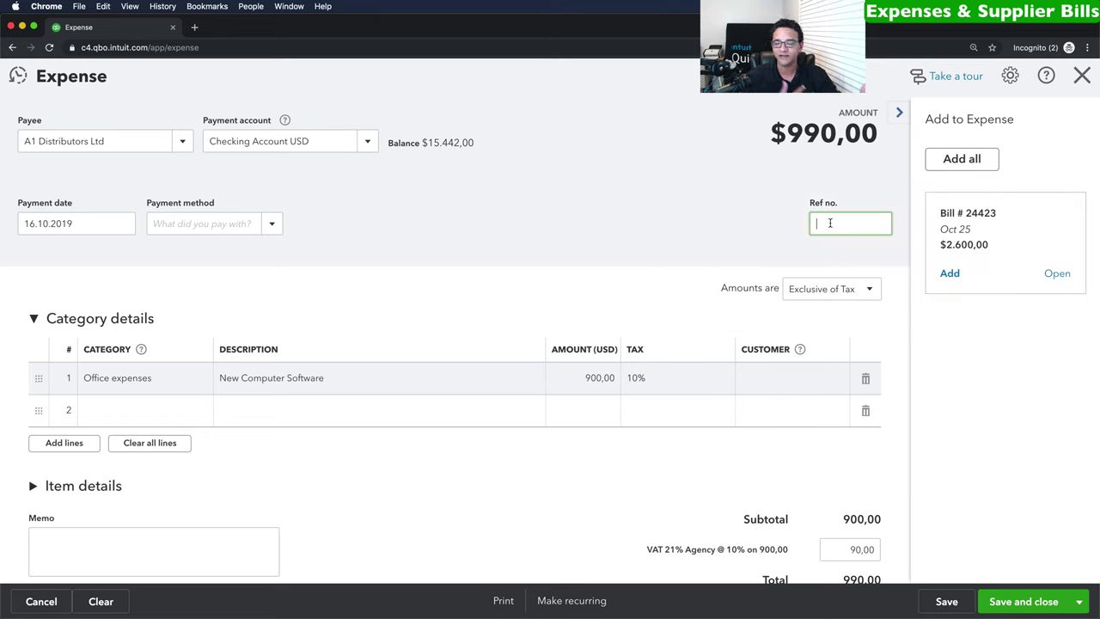
{"action": "type", "text": "554884"}
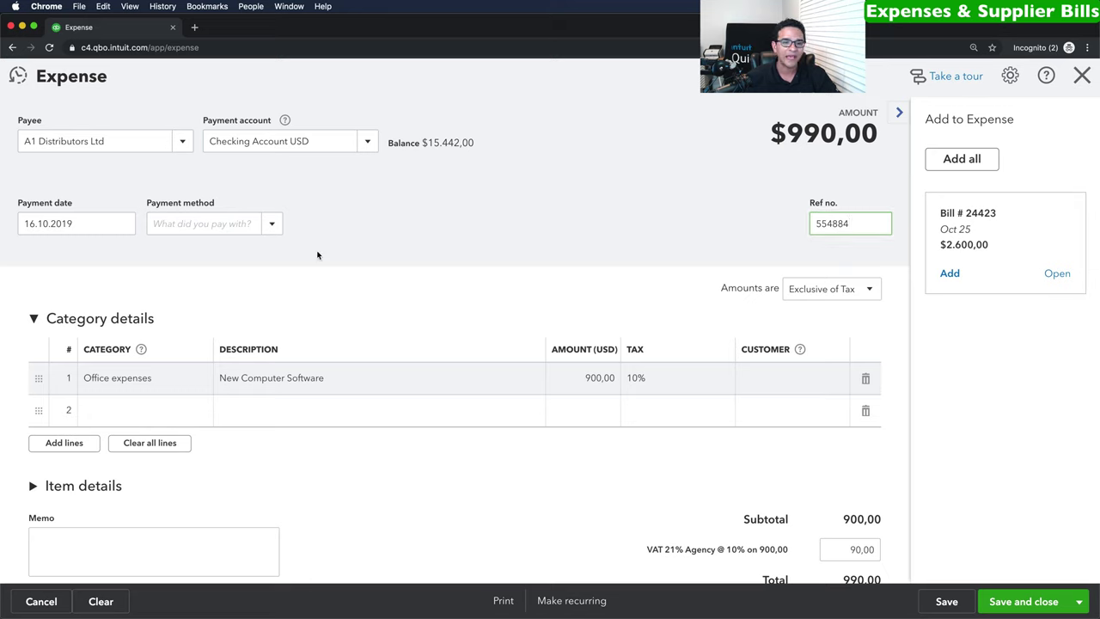
{"action": "left_click", "coordinate": [272, 223]}
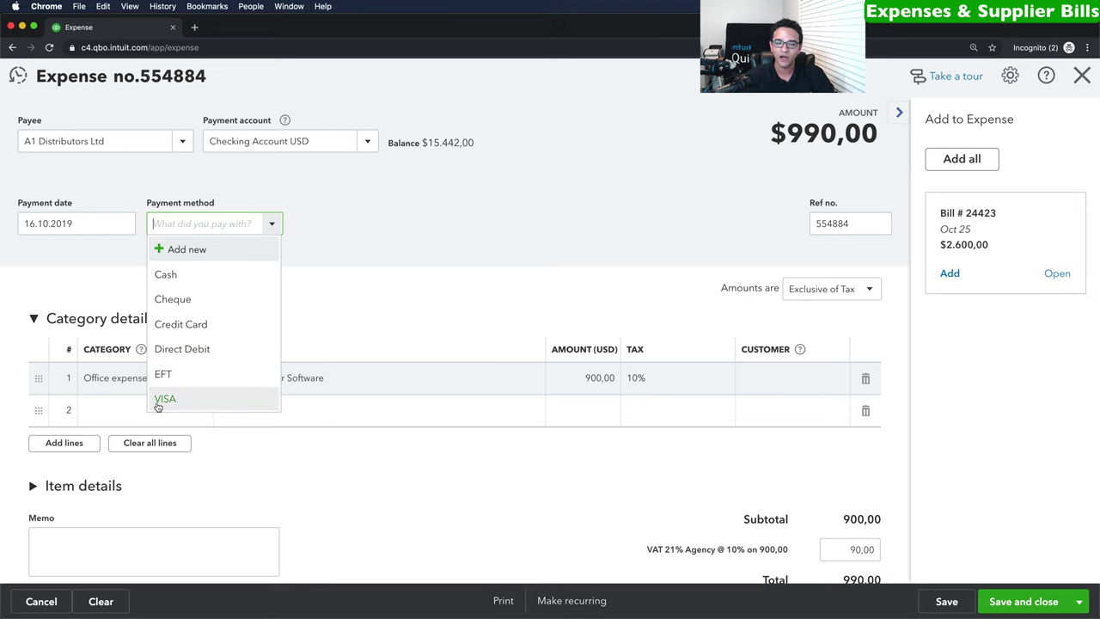
{"action": "left_click", "coordinate": [187, 251]}
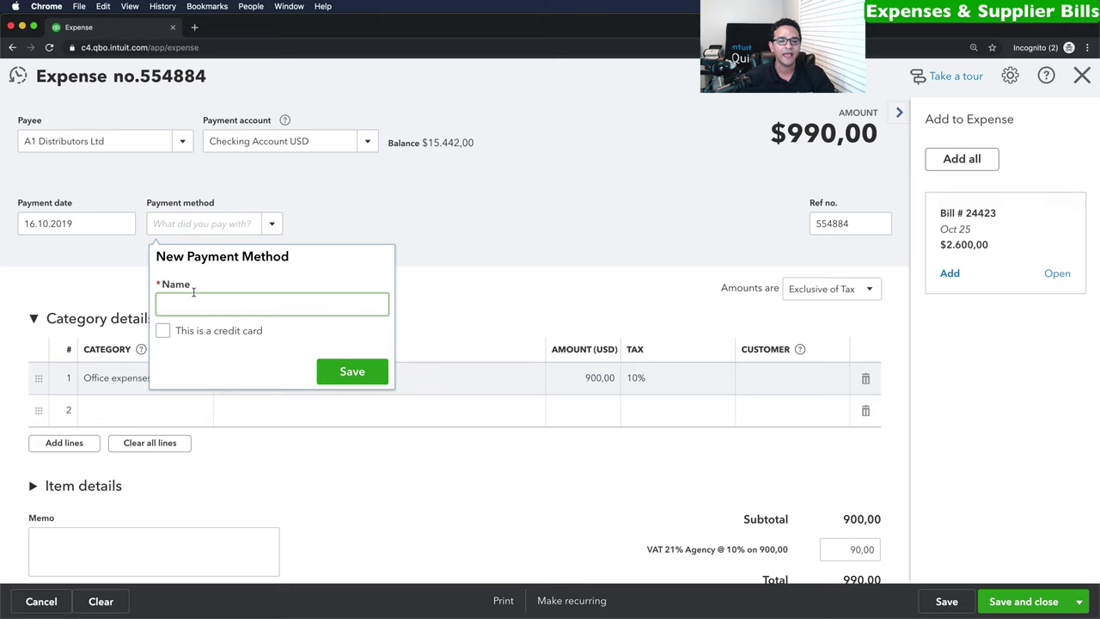
{"action": "type", "text": "Wire Tra"}
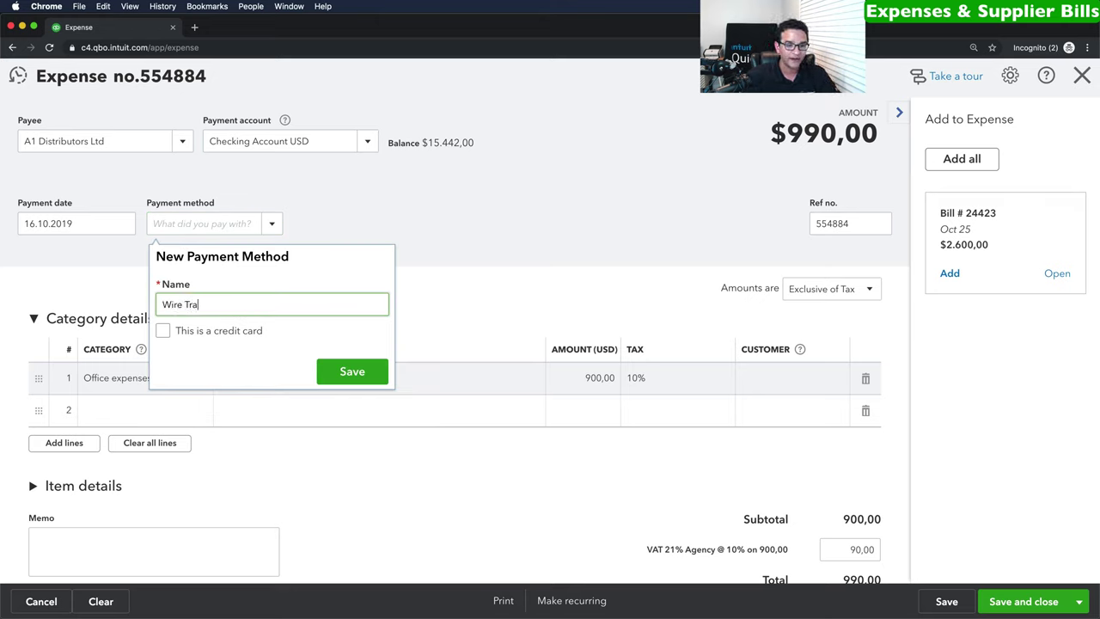
{"action": "type", "text": "nsfer"}
{"action": "left_click", "coordinate": [342, 364]}
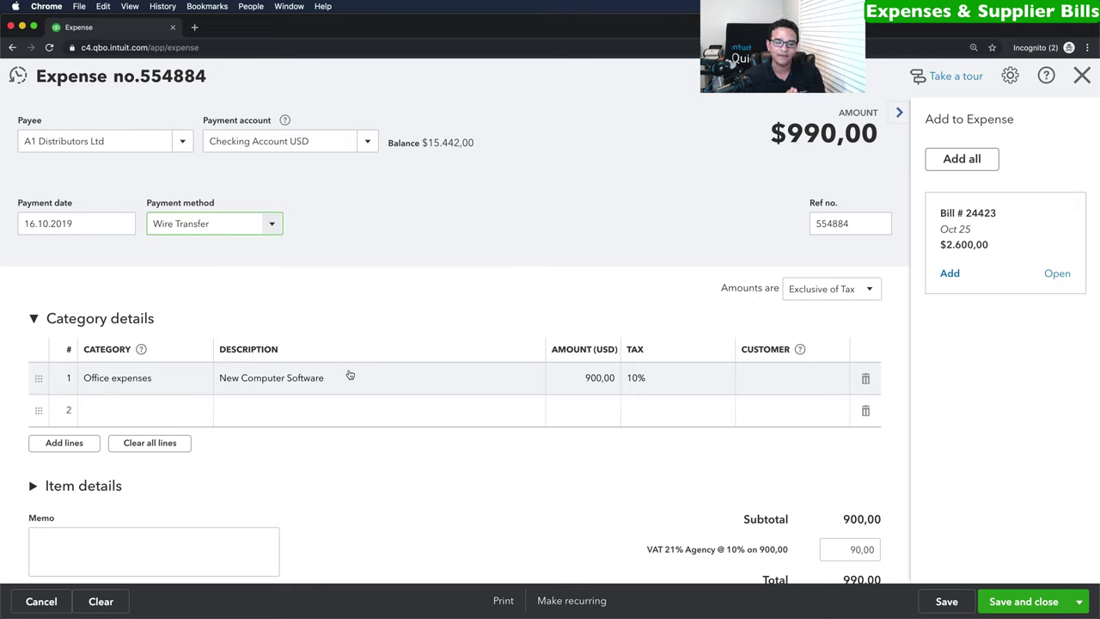
{"action": "left_click", "coordinate": [273, 225]}
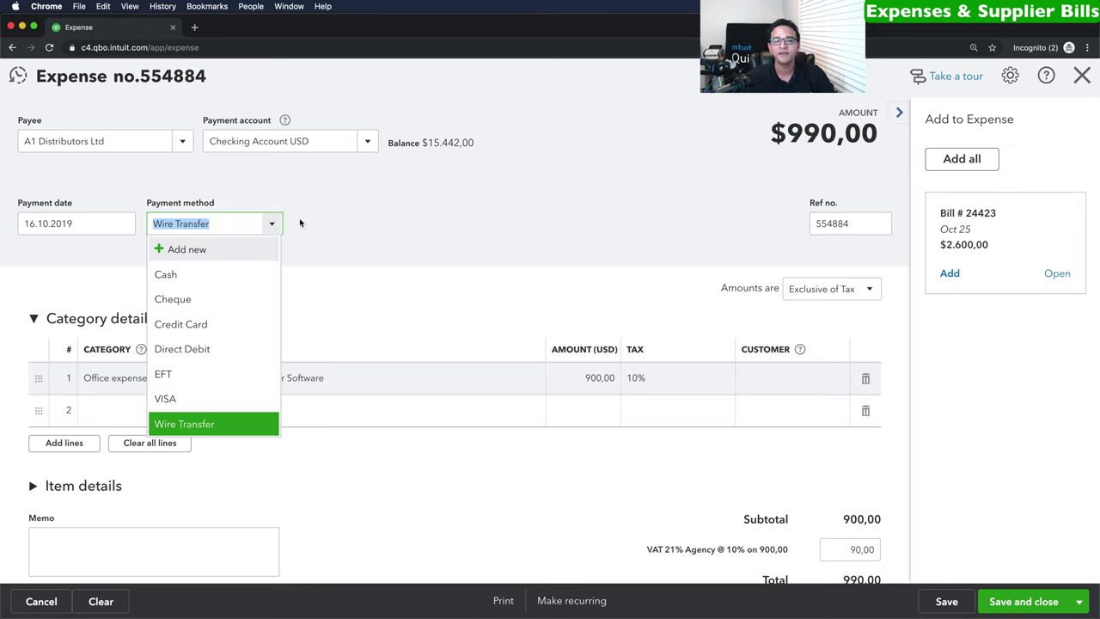
{"action": "left_click", "coordinate": [297, 223]}
Change the expense payment date to 17 October 2019.
{"action": "left_click", "coordinate": [89, 225]}
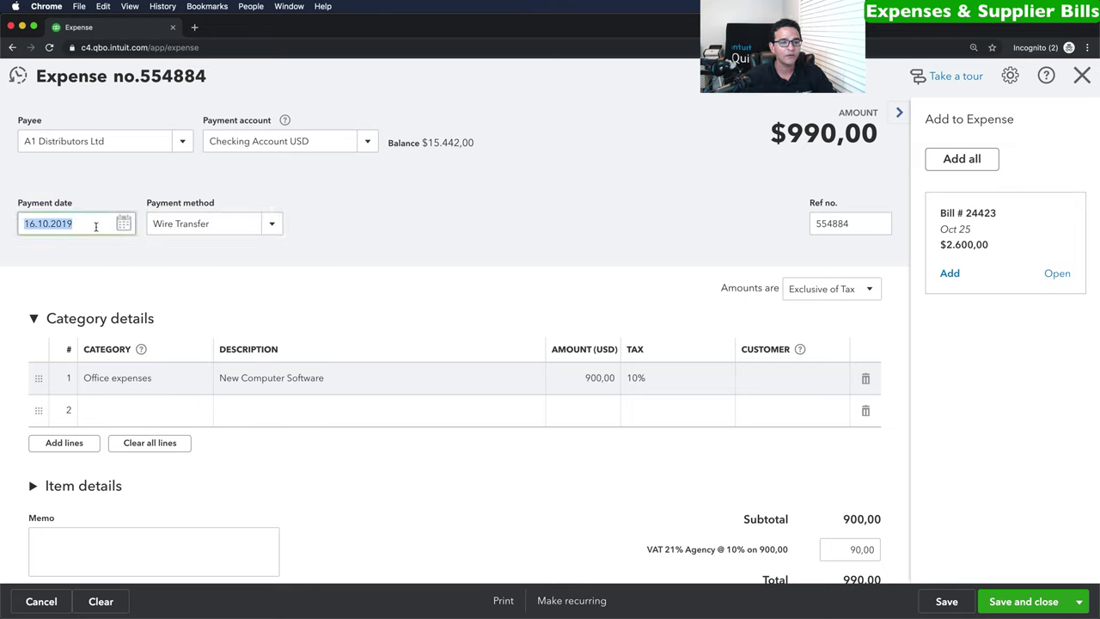
{"action": "left_click", "coordinate": [124, 225]}
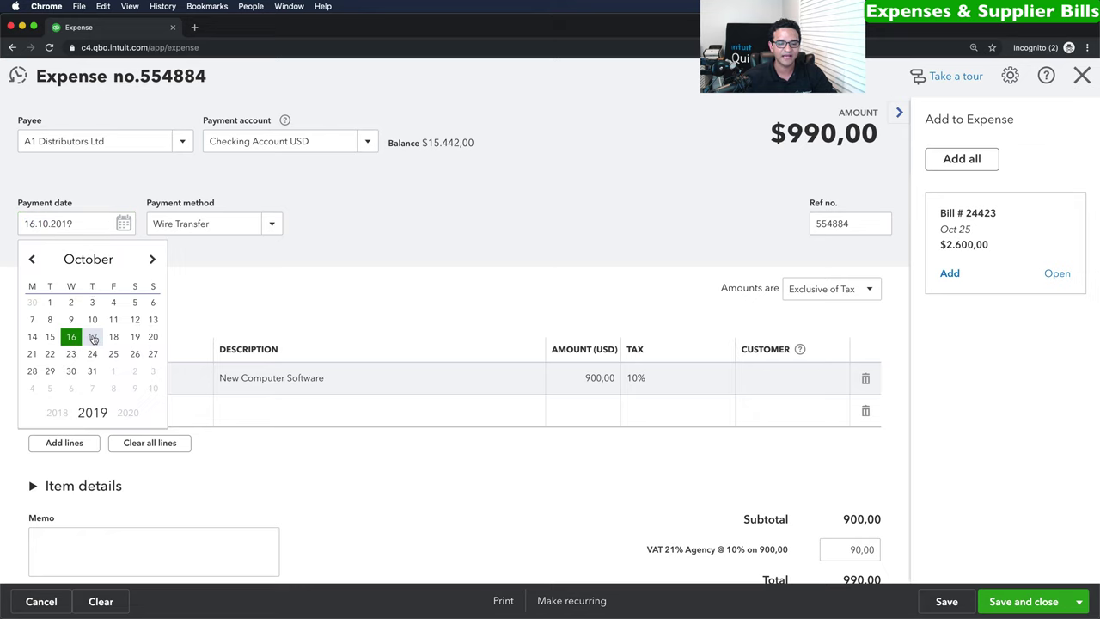
{"action": "left_click", "coordinate": [92, 336]}
{"action": "left_click", "coordinate": [39, 222]}
Save and close expense 554884, returning to the dashboard.
{"action": "scroll", "coordinate": [658, 409], "scroll_direction": "down", "scroll_amount": 3}
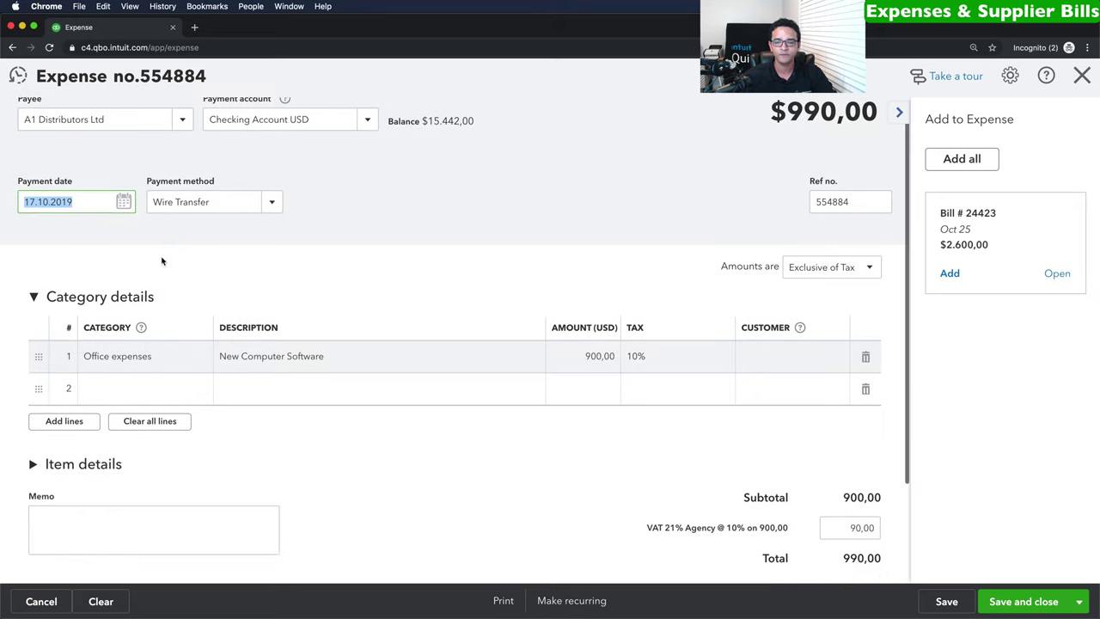
{"action": "scroll", "coordinate": [850, 471], "scroll_direction": "down", "scroll_amount": 1}
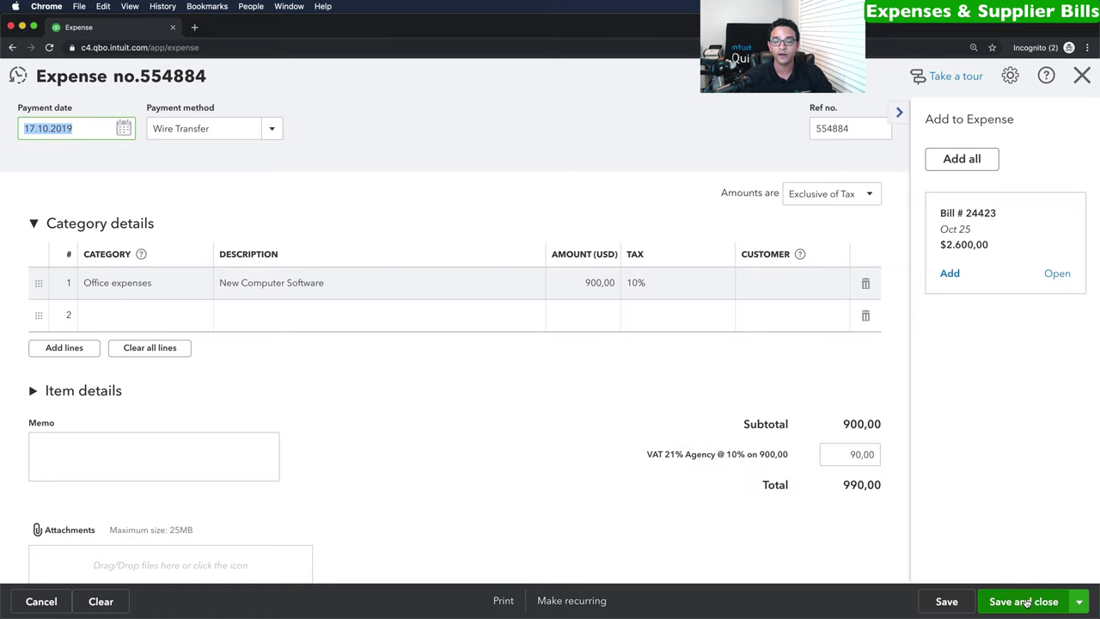
{"action": "left_click", "coordinate": [1027, 601]}
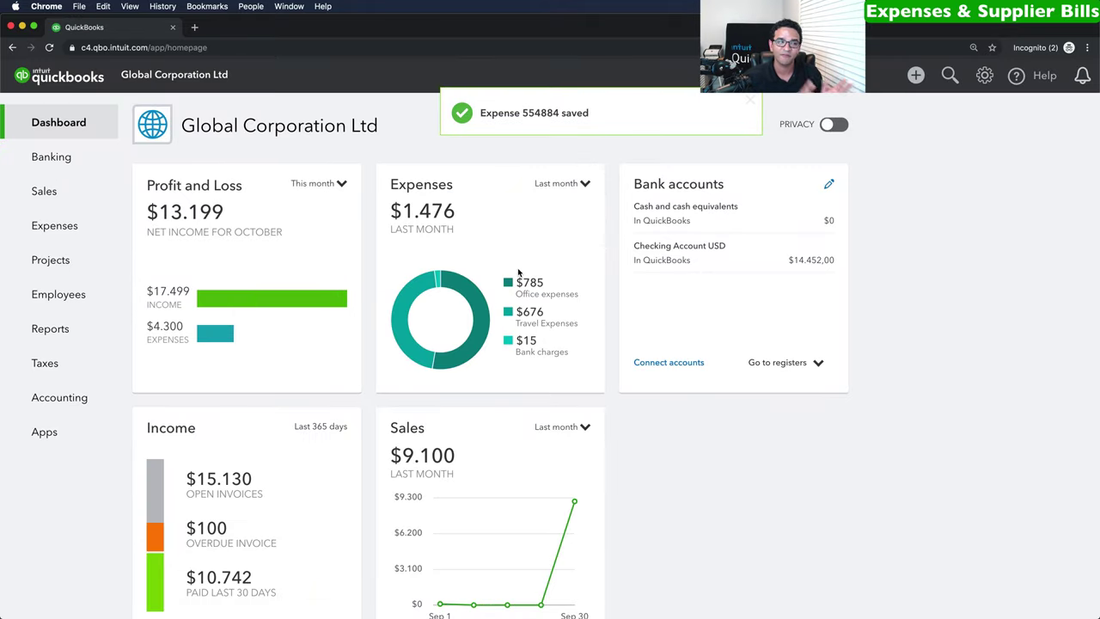
{"action": "left_click", "coordinate": [915, 75]}
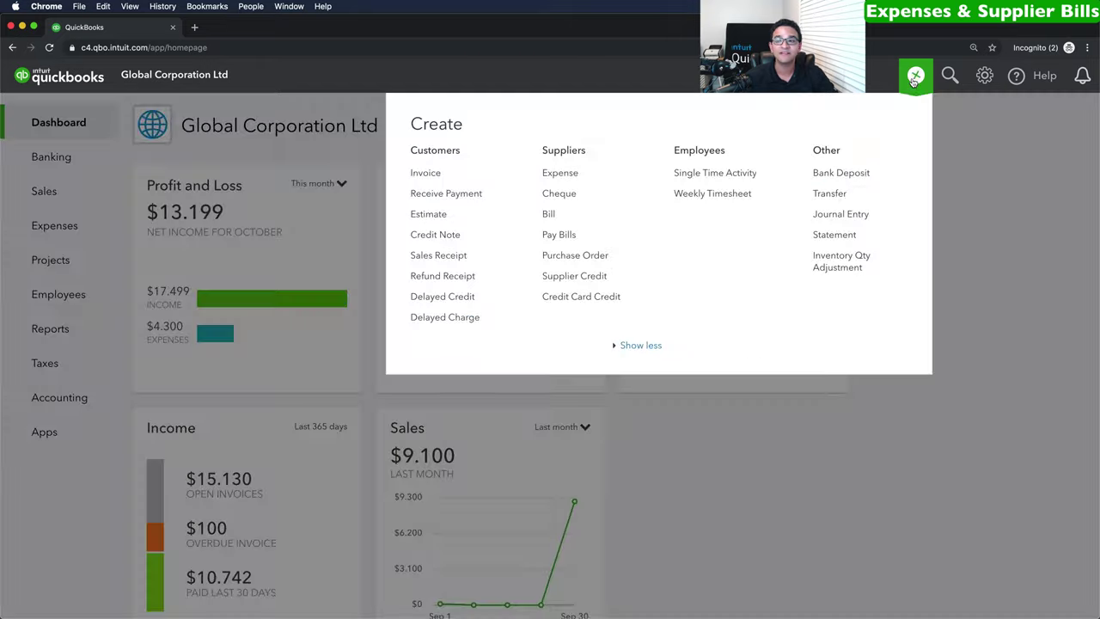
Start a new cheque and add a new payee by entering their name.
{"action": "left_click", "coordinate": [559, 194]}
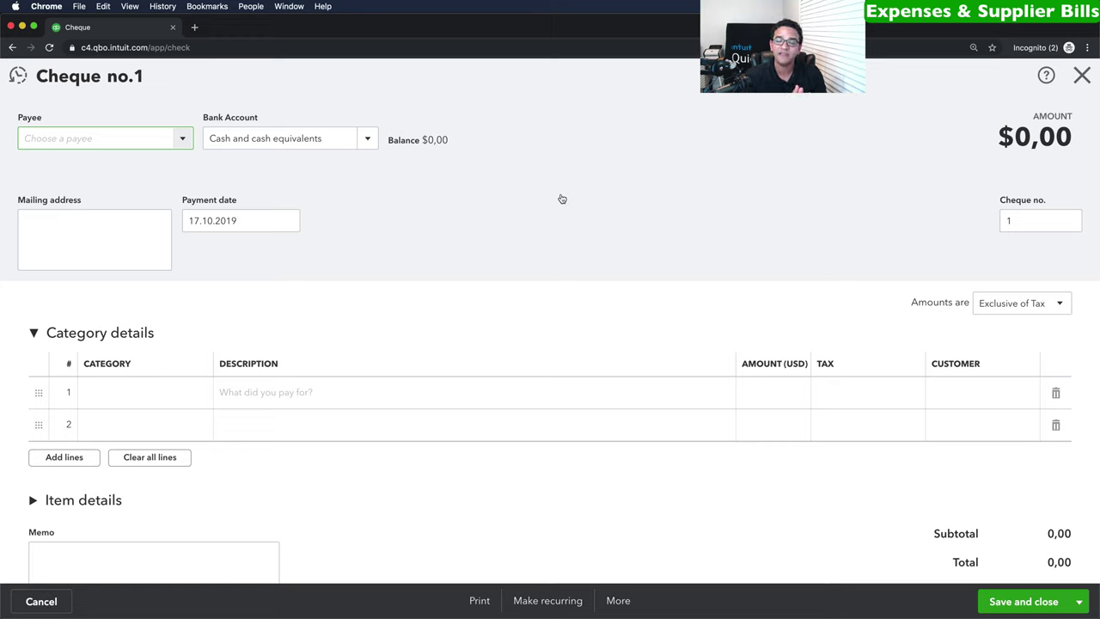
{"action": "left_click", "coordinate": [179, 141]}
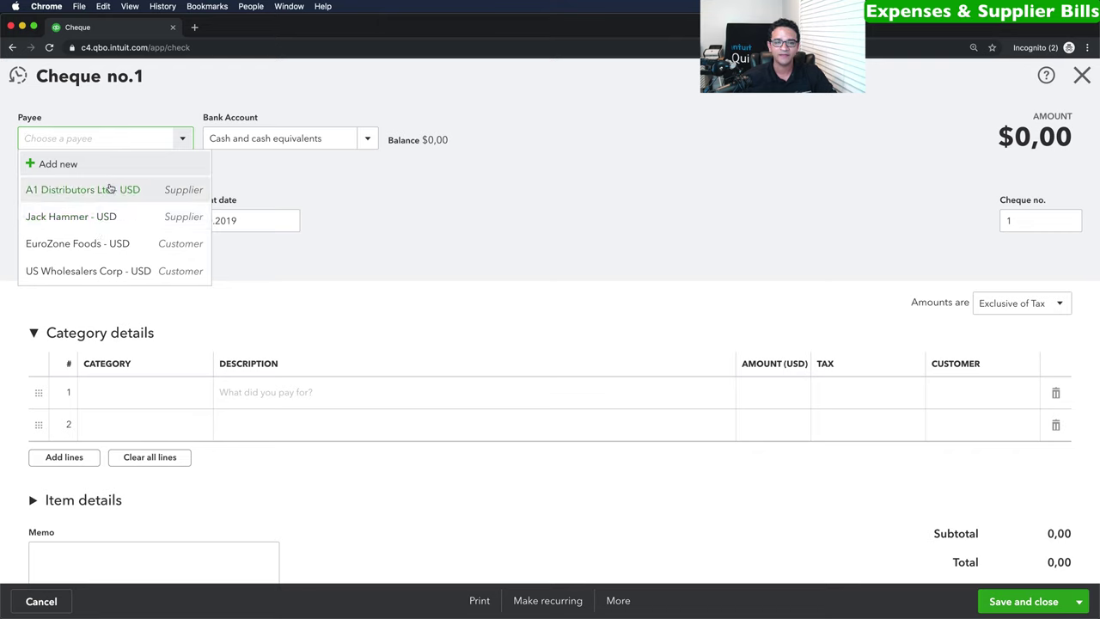
{"action": "left_click", "coordinate": [57, 165]}
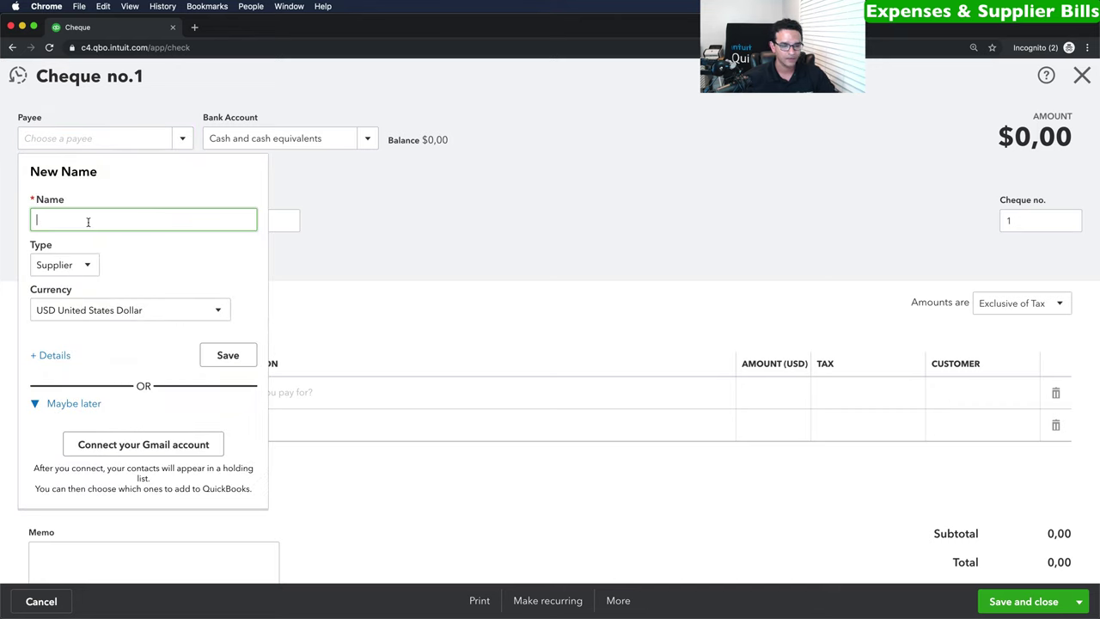
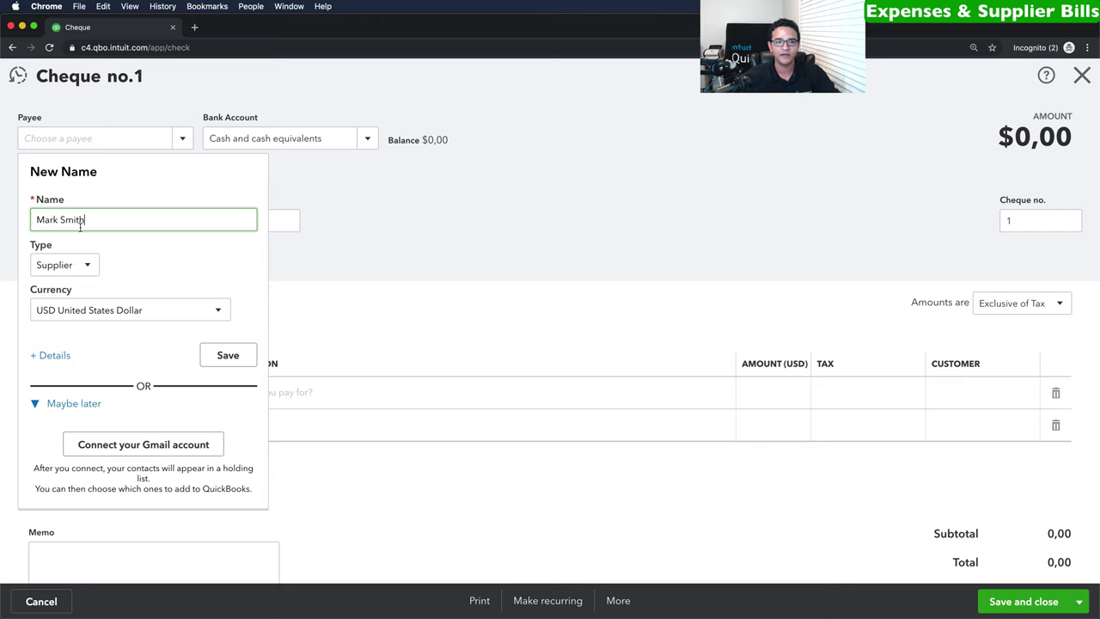
{"action": "left_click", "coordinate": [228, 355]}
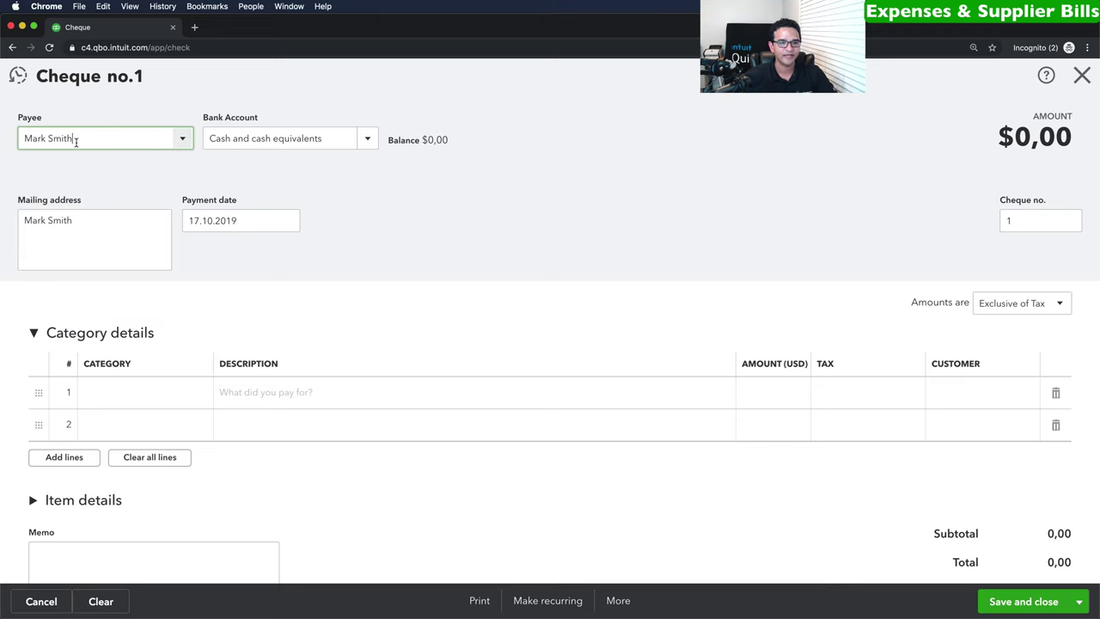
{"action": "left_click", "coordinate": [127, 386]}
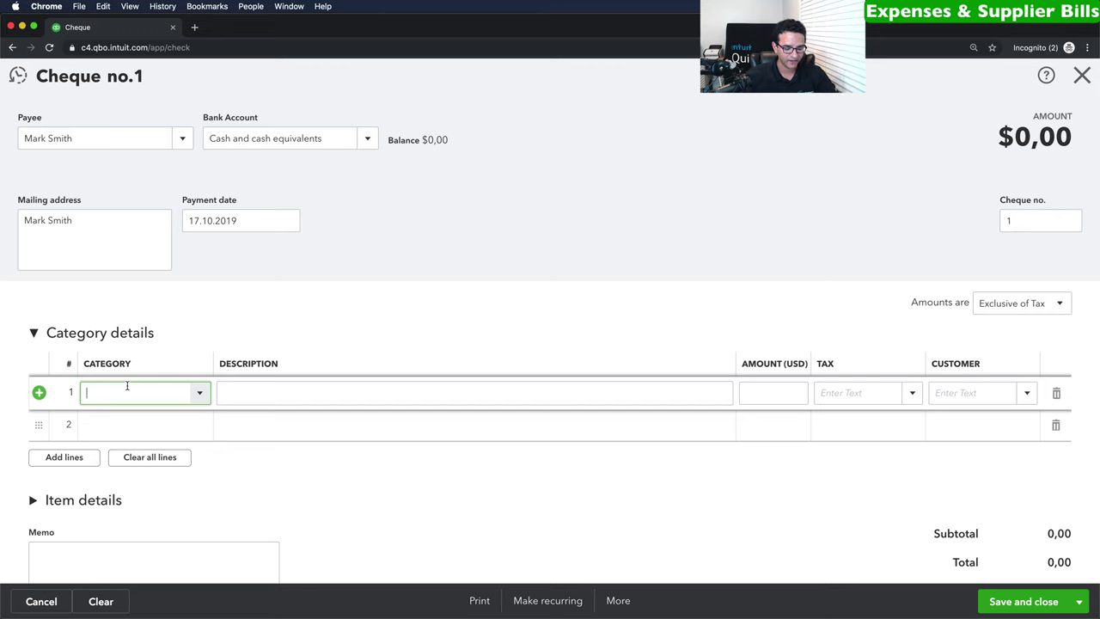
Start a new 'Casual Labor' category account with account type Expenses.
{"action": "type", "text": "Casu"}
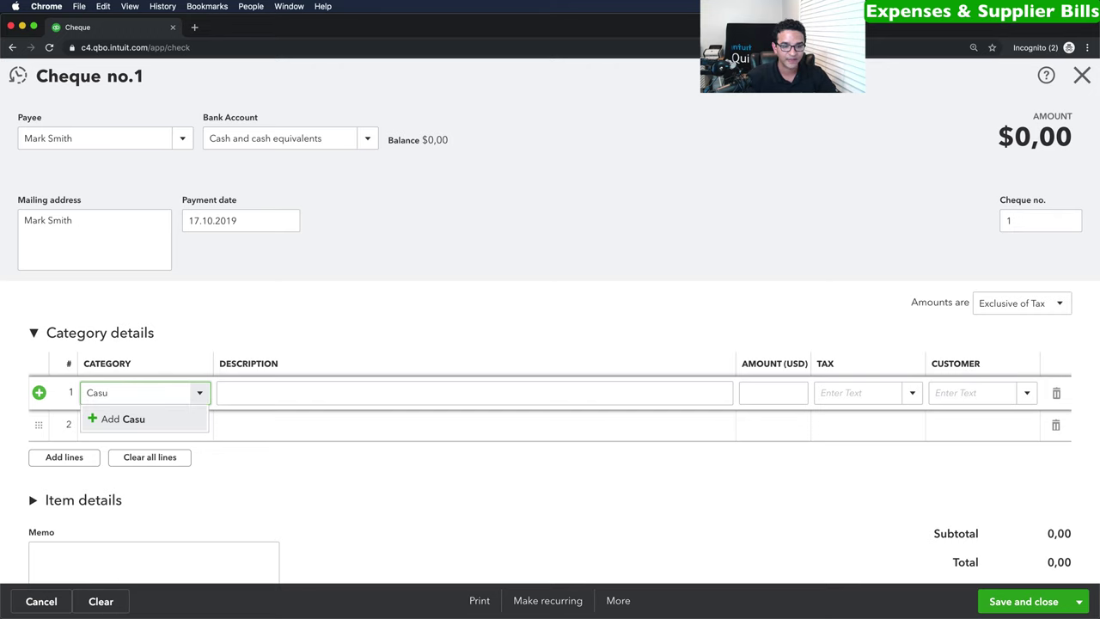
{"action": "type", "text": "al"}
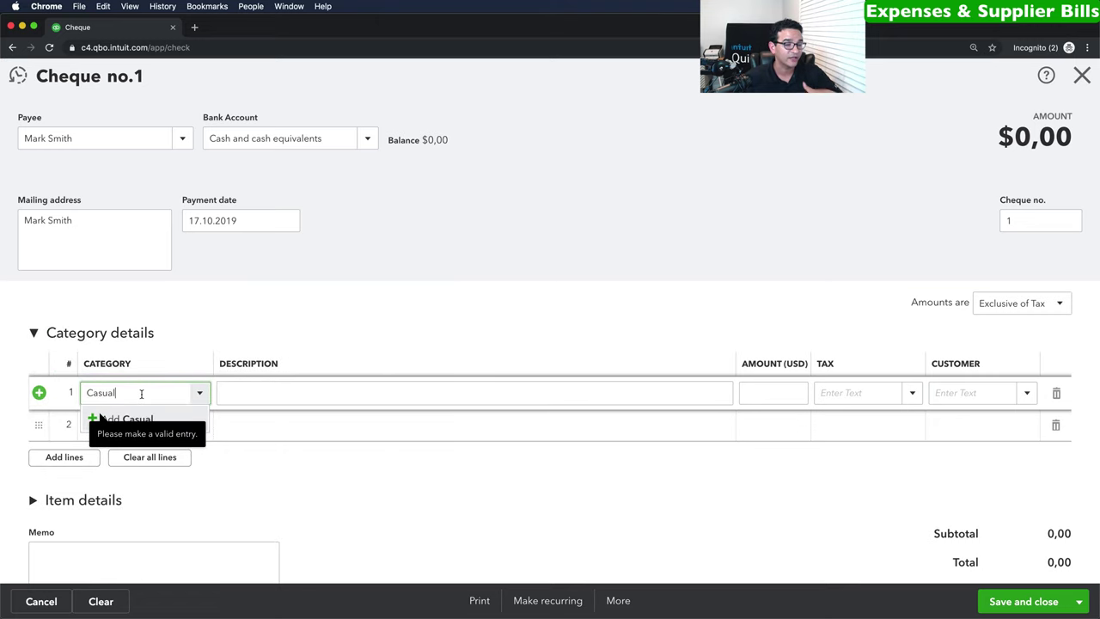
{"action": "type", "text": "Labor"}
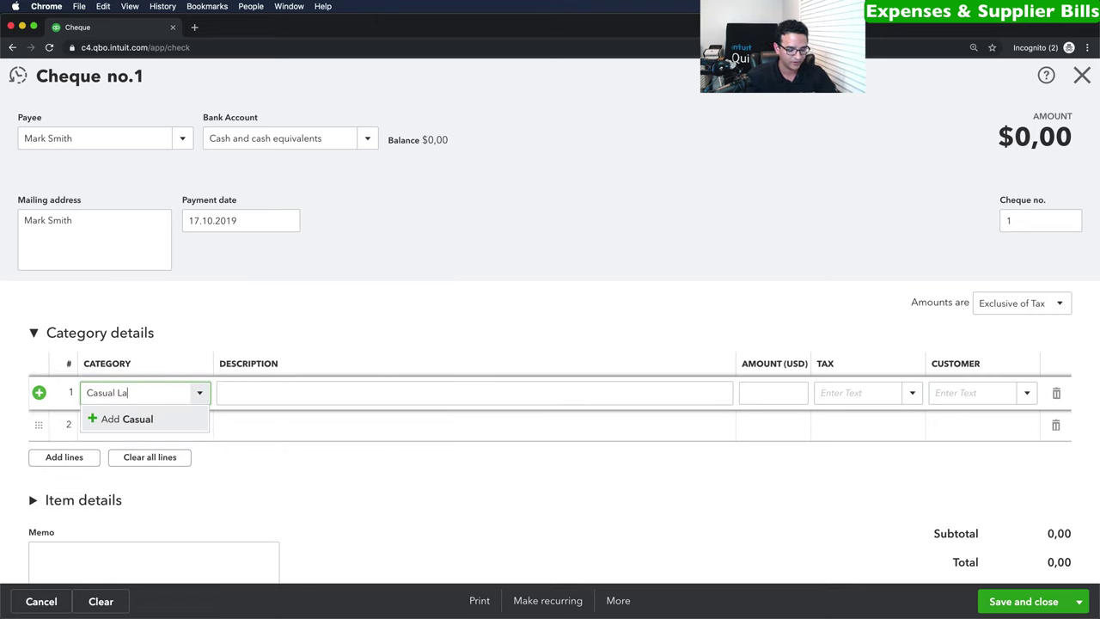
{"action": "left_click", "coordinate": [136, 421]}
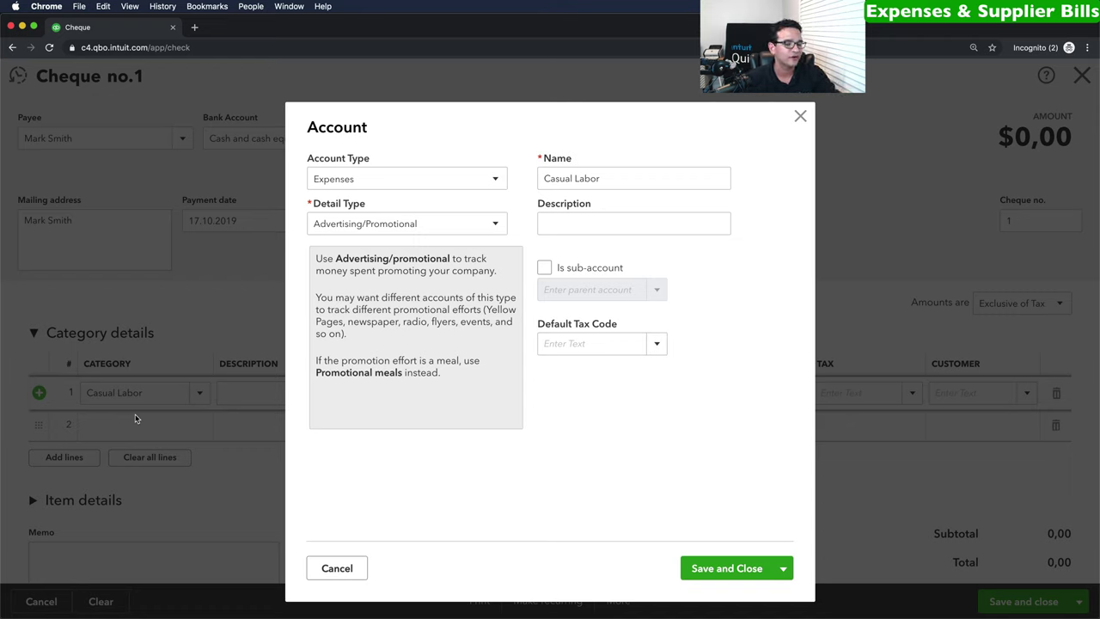
{"action": "left_click", "coordinate": [371, 181]}
{"action": "scroll", "coordinate": [364, 412], "scroll_direction": "down", "scroll_amount": 2}
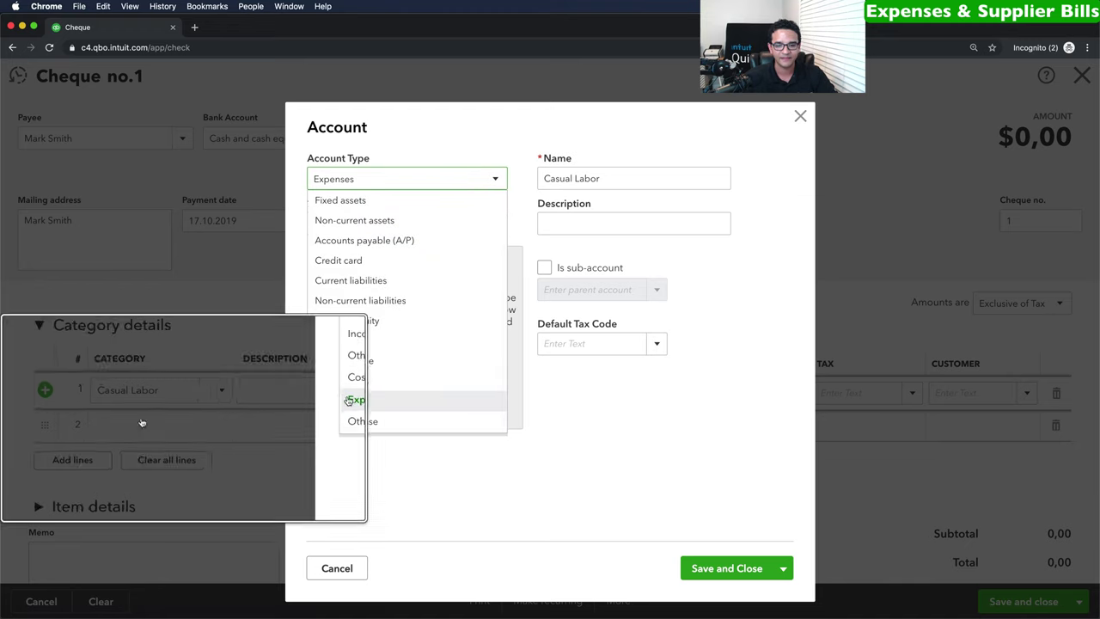
{"action": "left_click", "coordinate": [353, 178]}
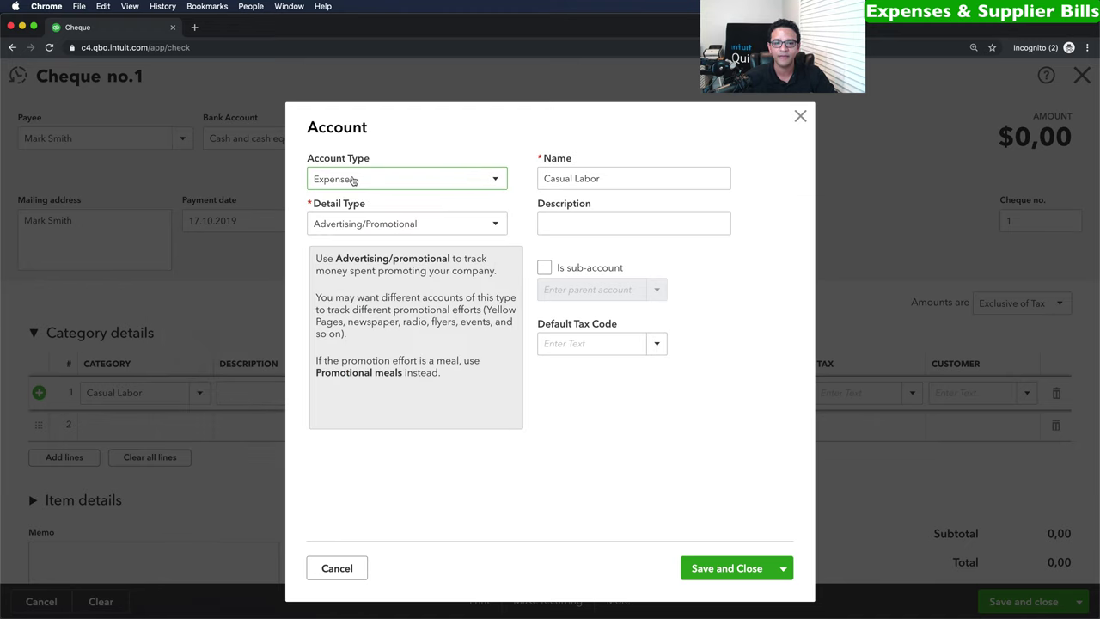
Set detail type Cost of Labour, correct the name to 'Casual Labour' and save.
{"action": "left_click", "coordinate": [375, 225]}
{"action": "scroll", "coordinate": [409, 375], "scroll_direction": "down", "scroll_amount": 2}
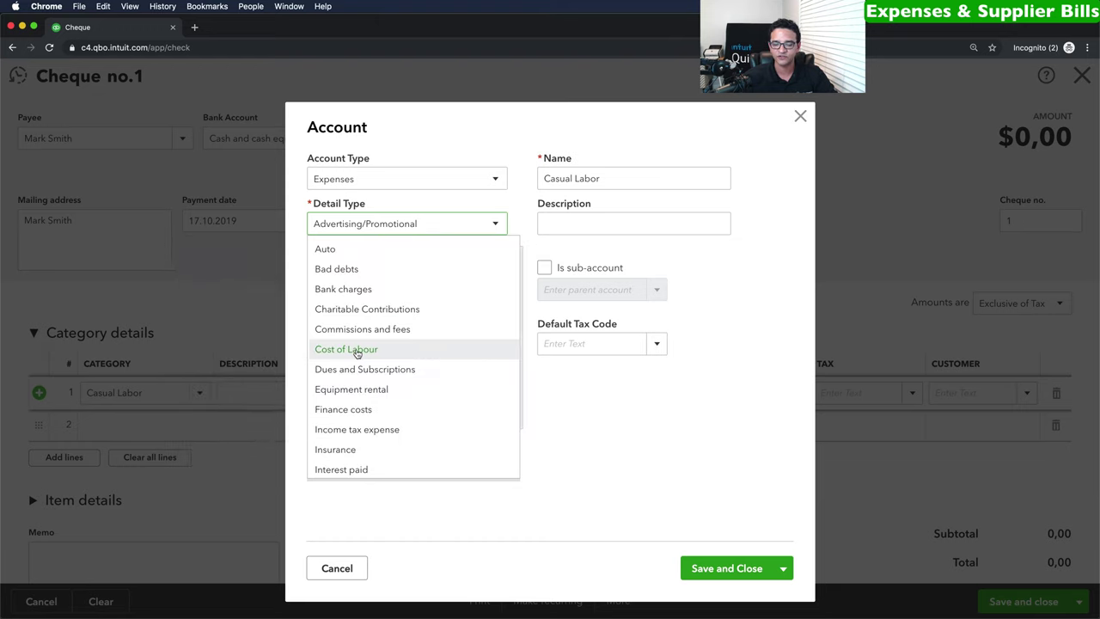
{"action": "left_click", "coordinate": [356, 353]}
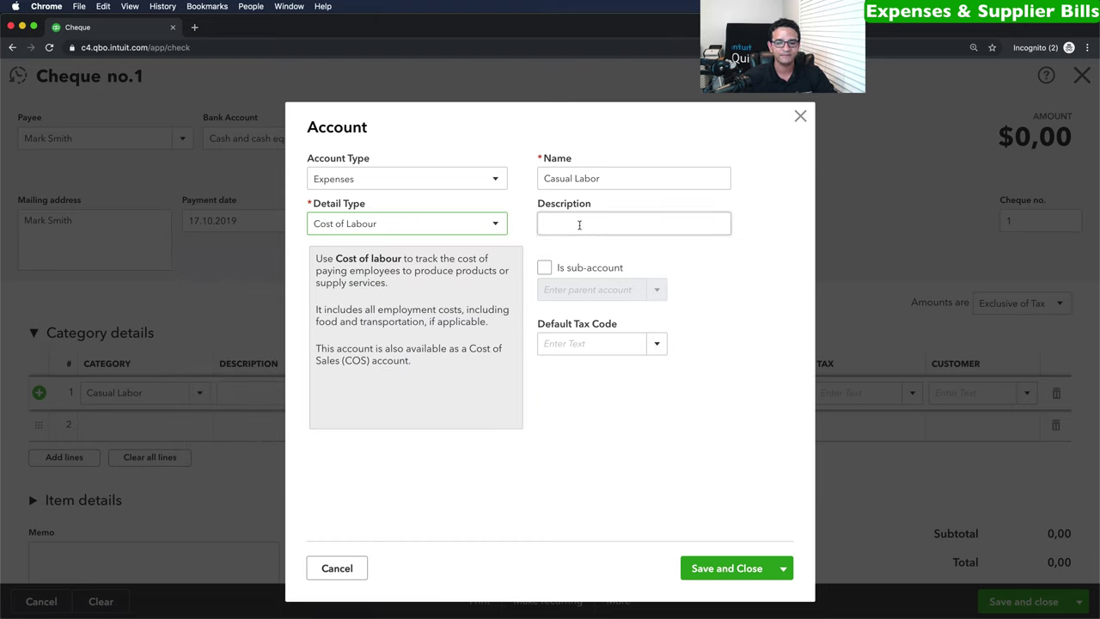
{"action": "left_click", "coordinate": [577, 182]}
{"action": "left_click_drag", "start_coordinate": [609, 181], "coordinate": [518, 181]}
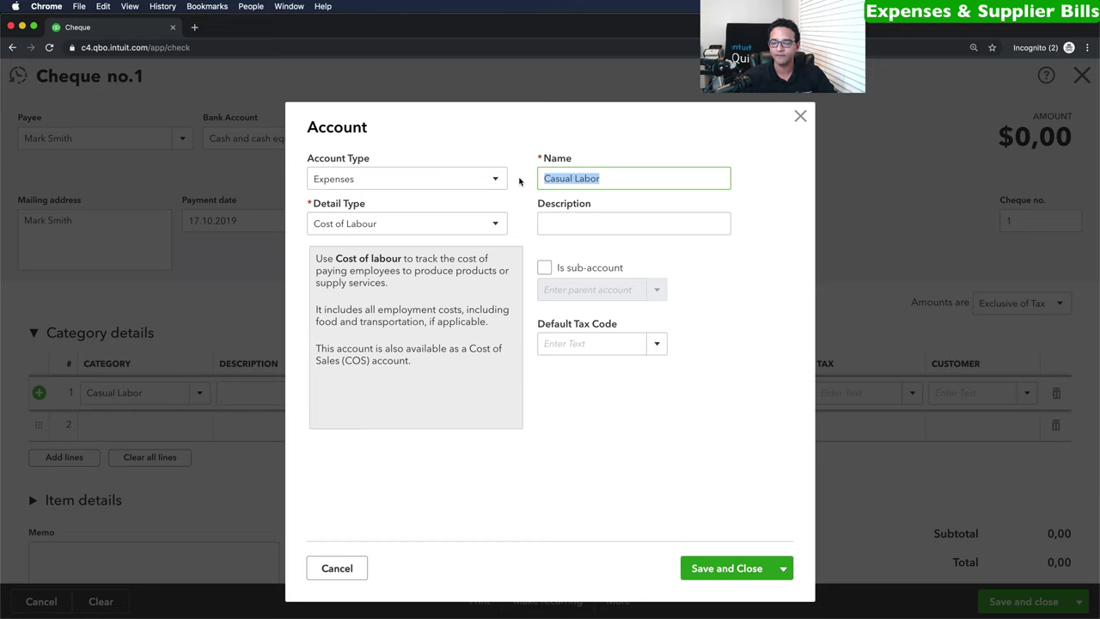
{"action": "left_click", "coordinate": [594, 178]}
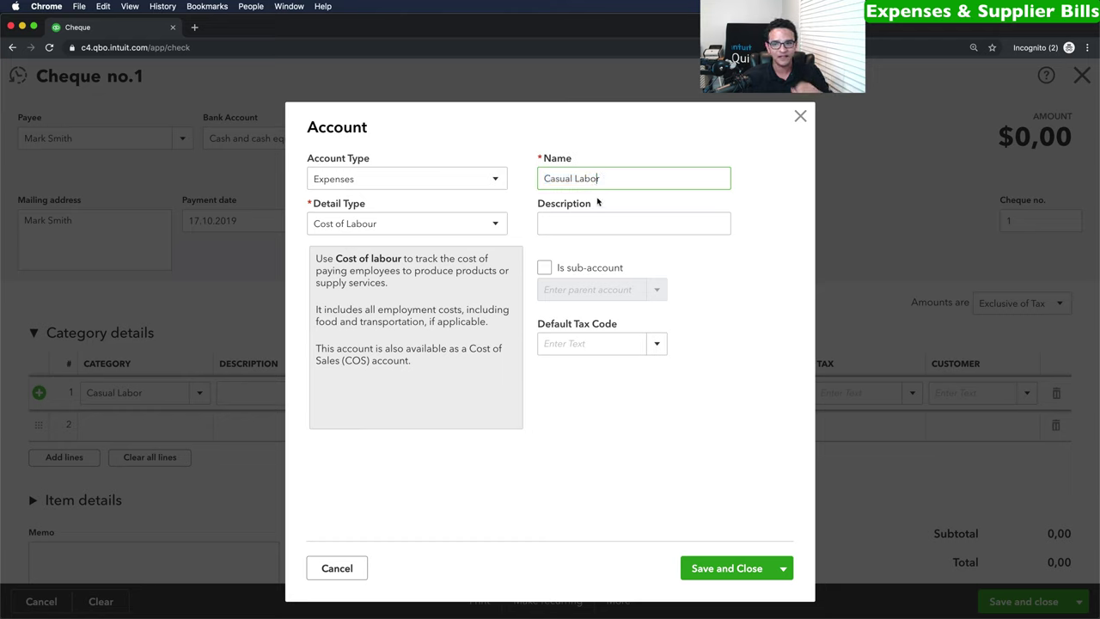
{"action": "type", "text": "u"}
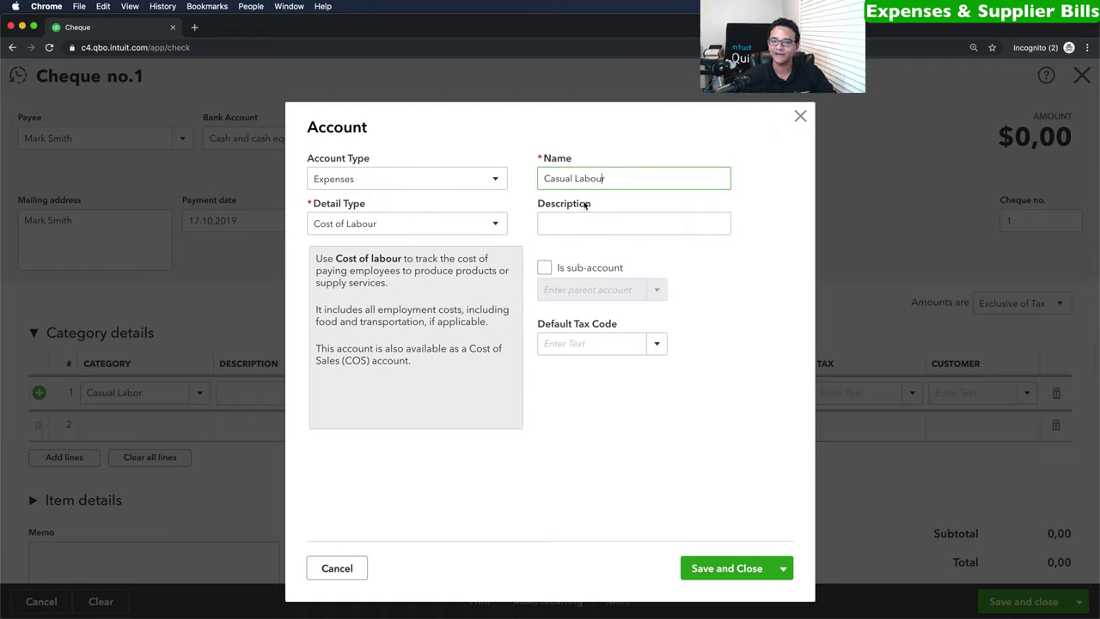
{"action": "triple_click", "coordinate": [606, 178]}
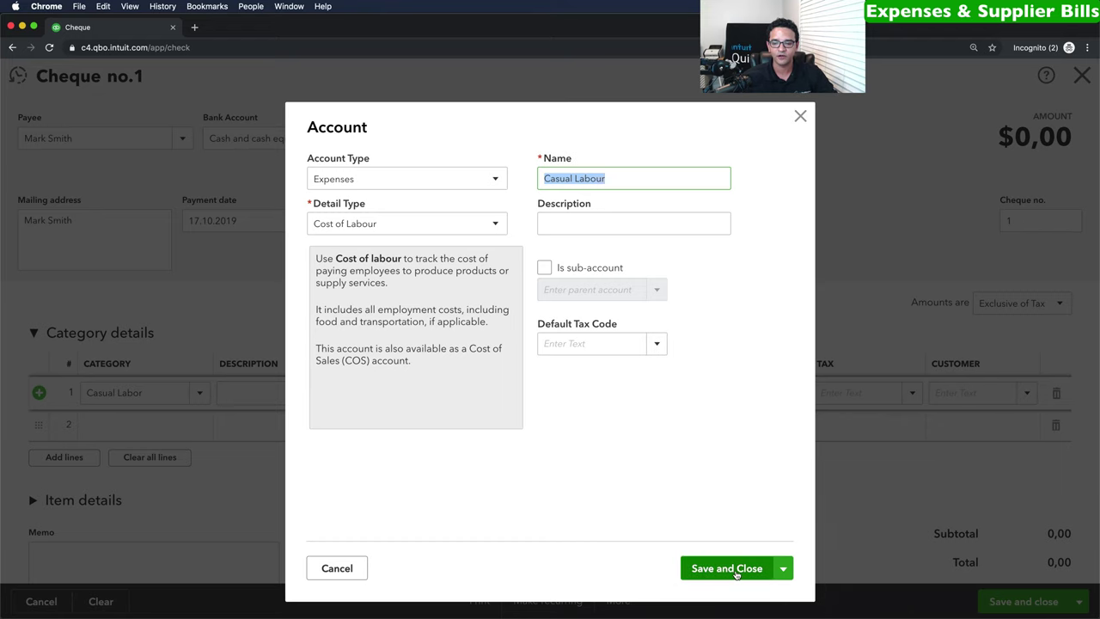
{"action": "left_click", "coordinate": [736, 568]}
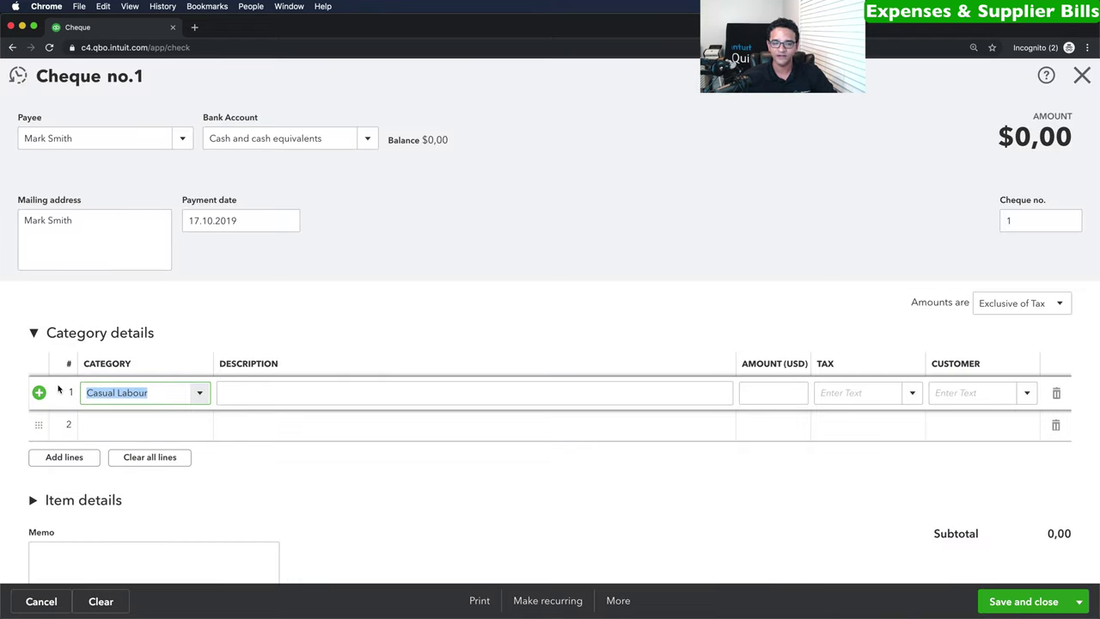
Enter line 1 'Help in the office' for 500, amounts Out of scope of Tax.
{"action": "left_click", "coordinate": [244, 395]}
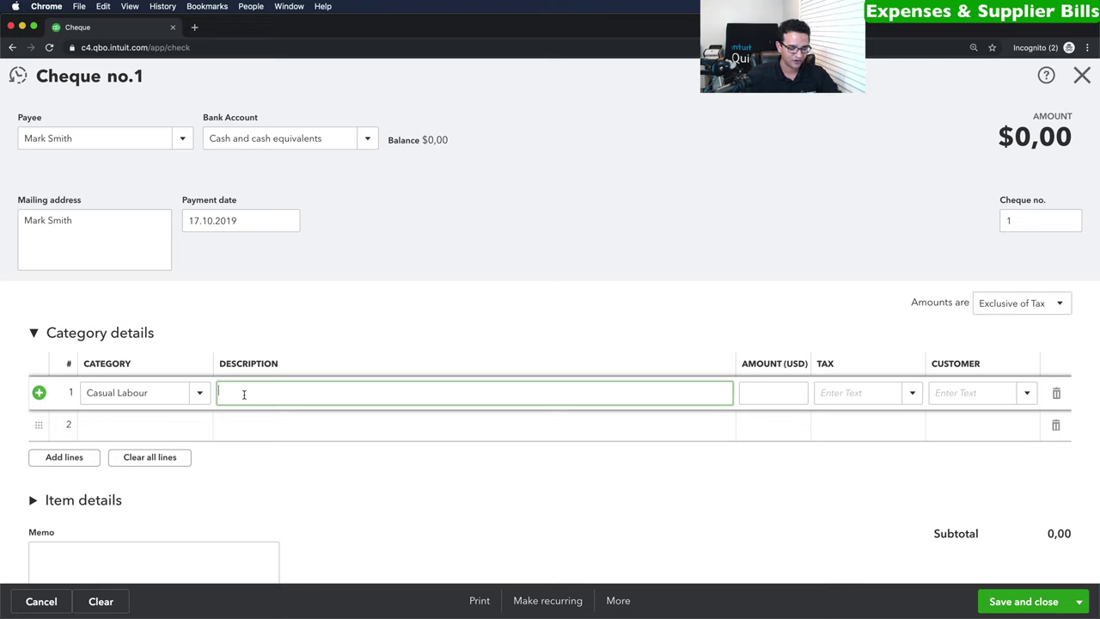
{"action": "type", "text": "Help "}
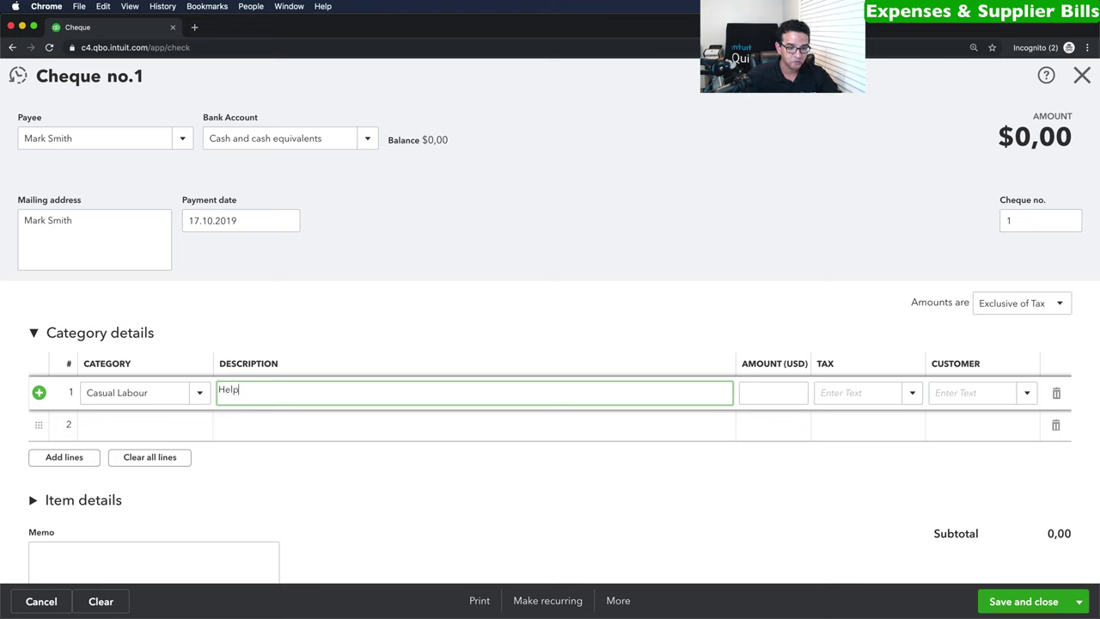
{"action": "type", "text": "in the office"}
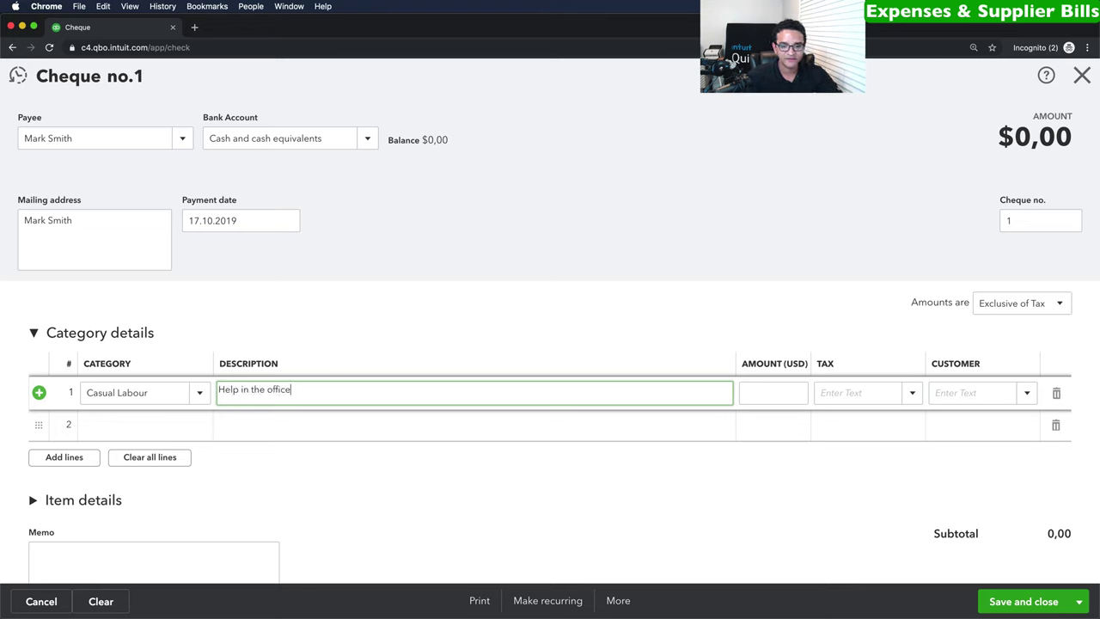
{"action": "key", "text": "Tab"}
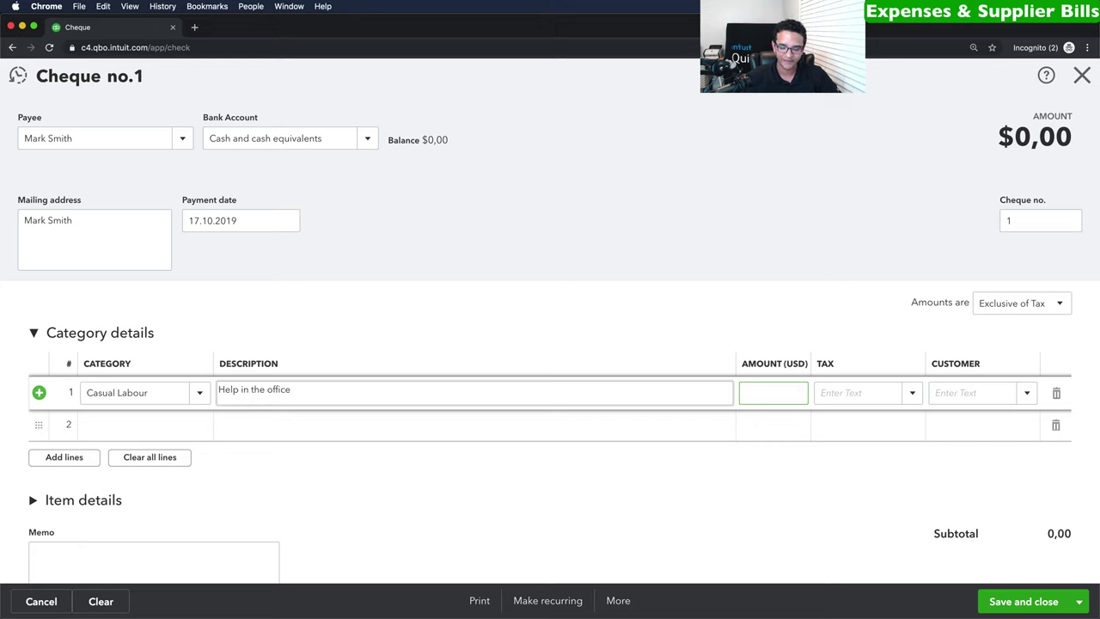
{"action": "type", "text": "500"}
{"action": "key", "text": "Tab"}
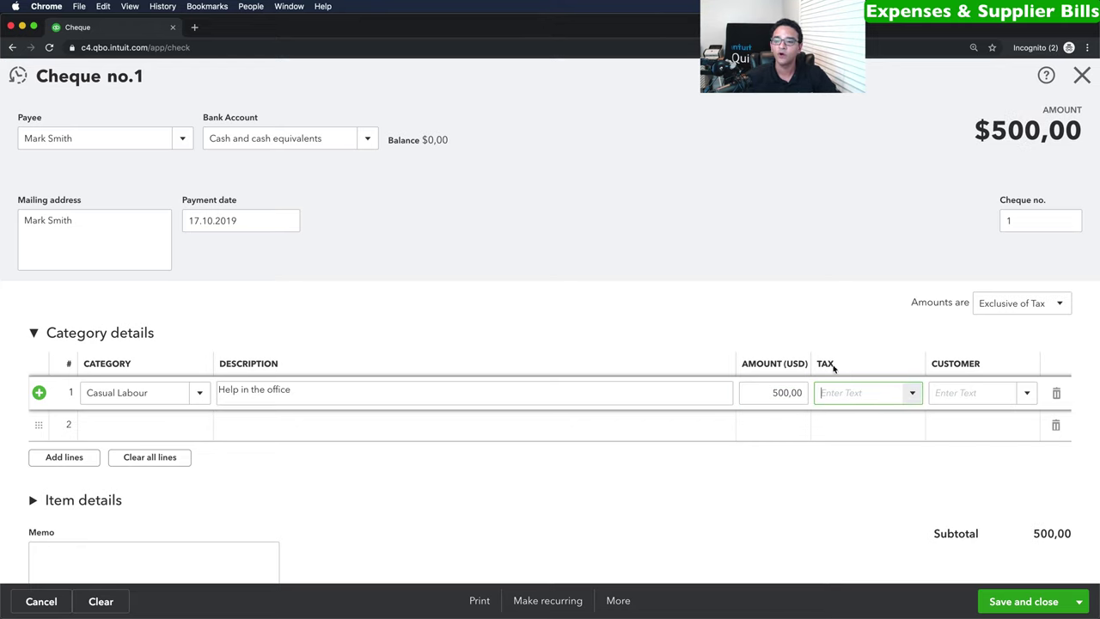
{"action": "left_click", "coordinate": [1024, 306]}
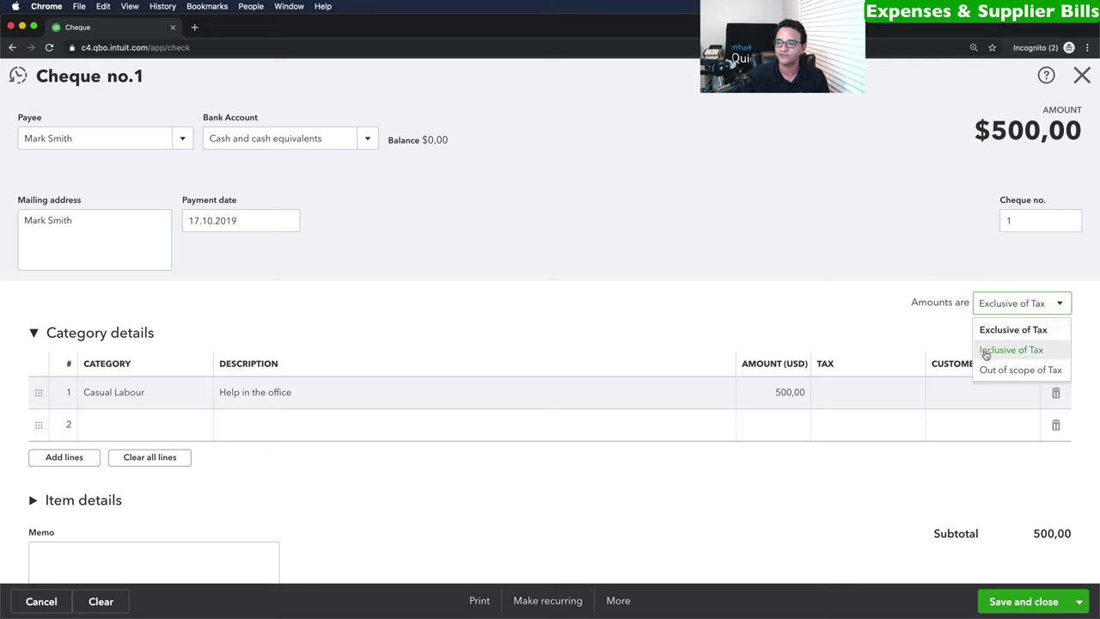
{"action": "left_click", "coordinate": [1003, 370]}
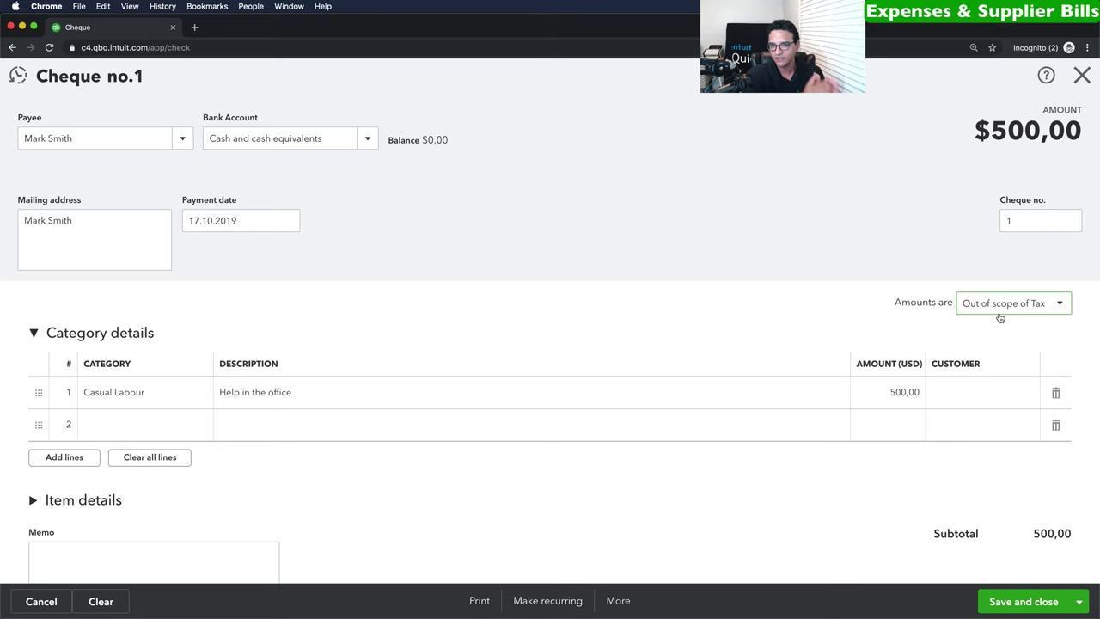
{"action": "left_click", "coordinate": [366, 139]}
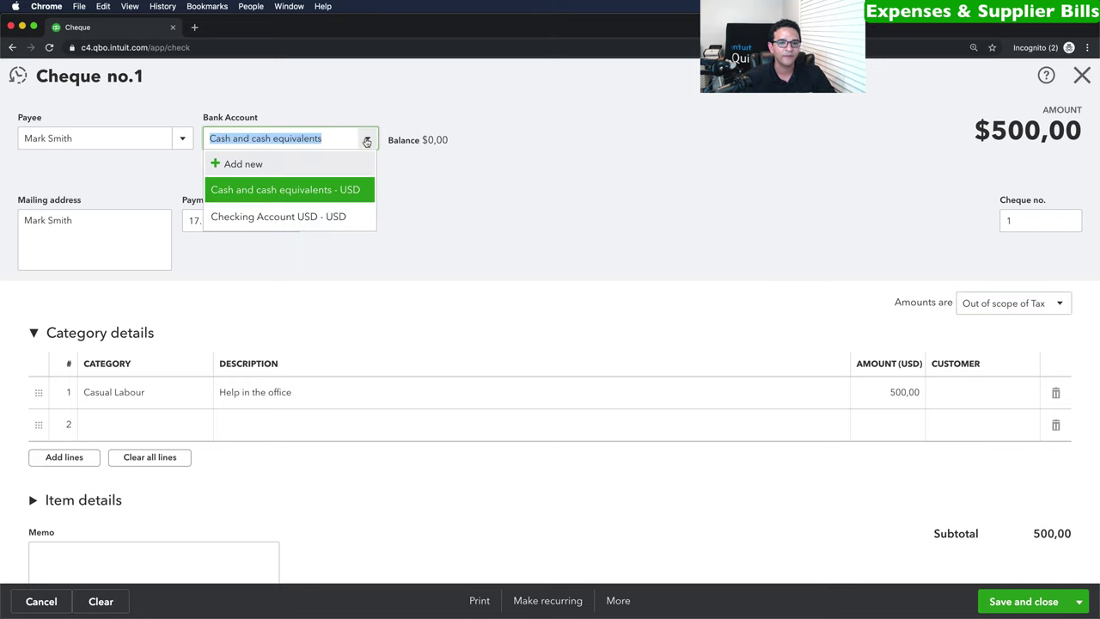
Pay from Checking Account USD as cheque number 10001 and save the cheque.
{"action": "left_click", "coordinate": [262, 218]}
{"action": "left_click", "coordinate": [1027, 220]}
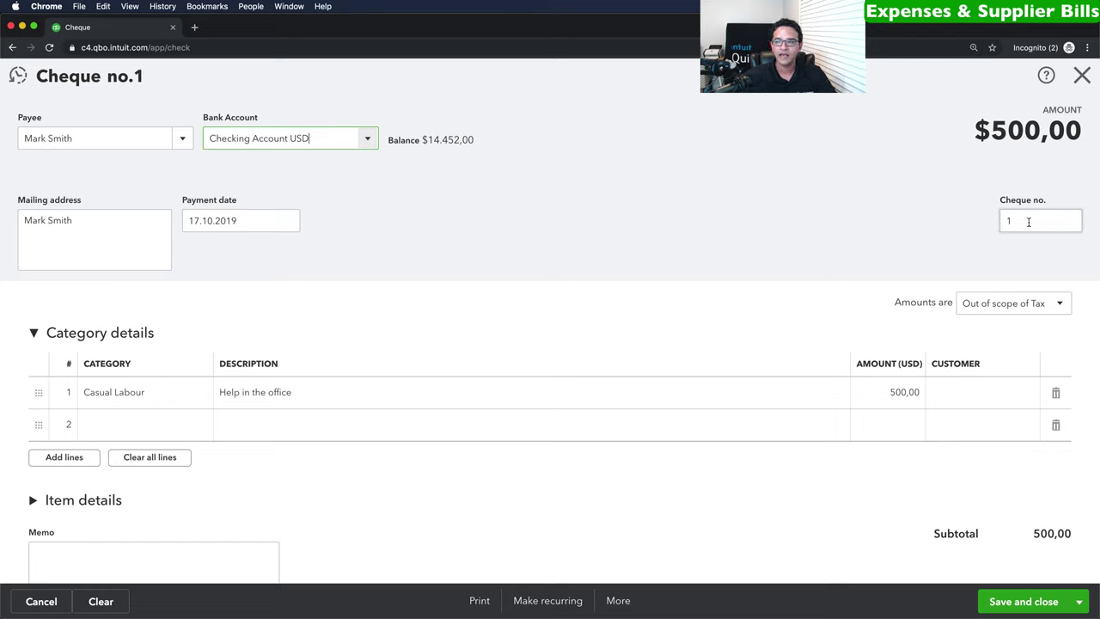
{"action": "type", "text": "0001"}
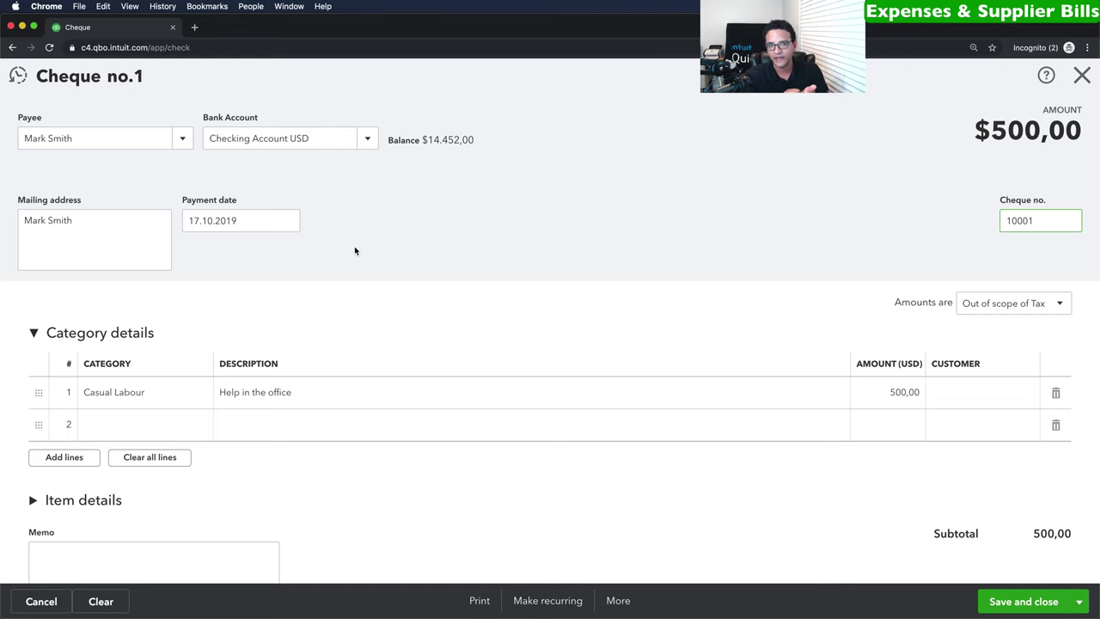
{"action": "key", "text": "Tab"}
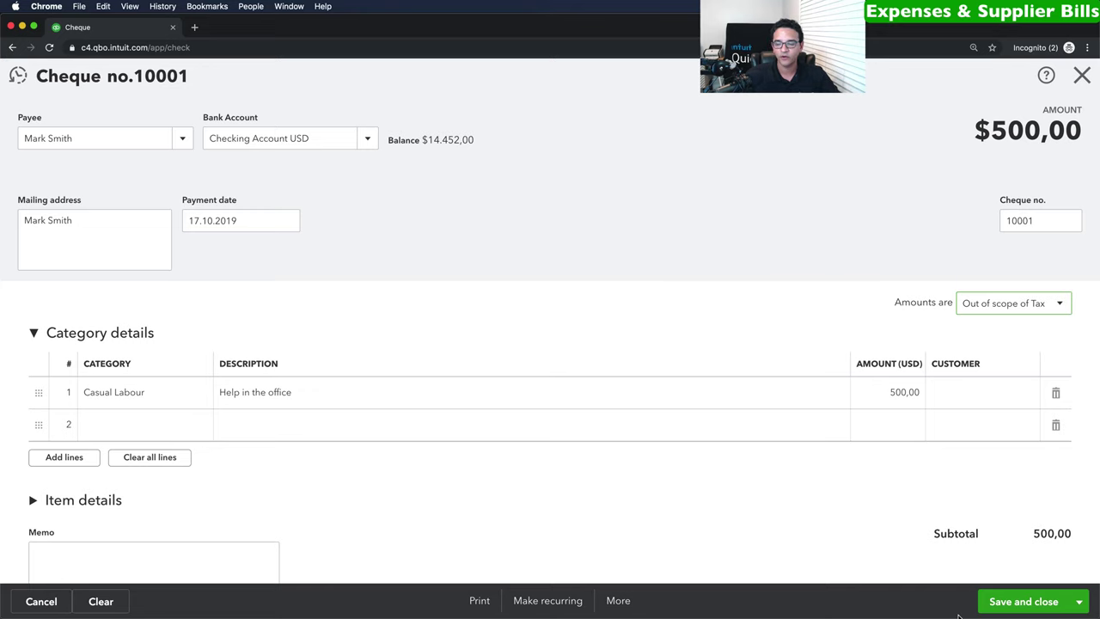
{"action": "left_click", "coordinate": [1022, 604]}
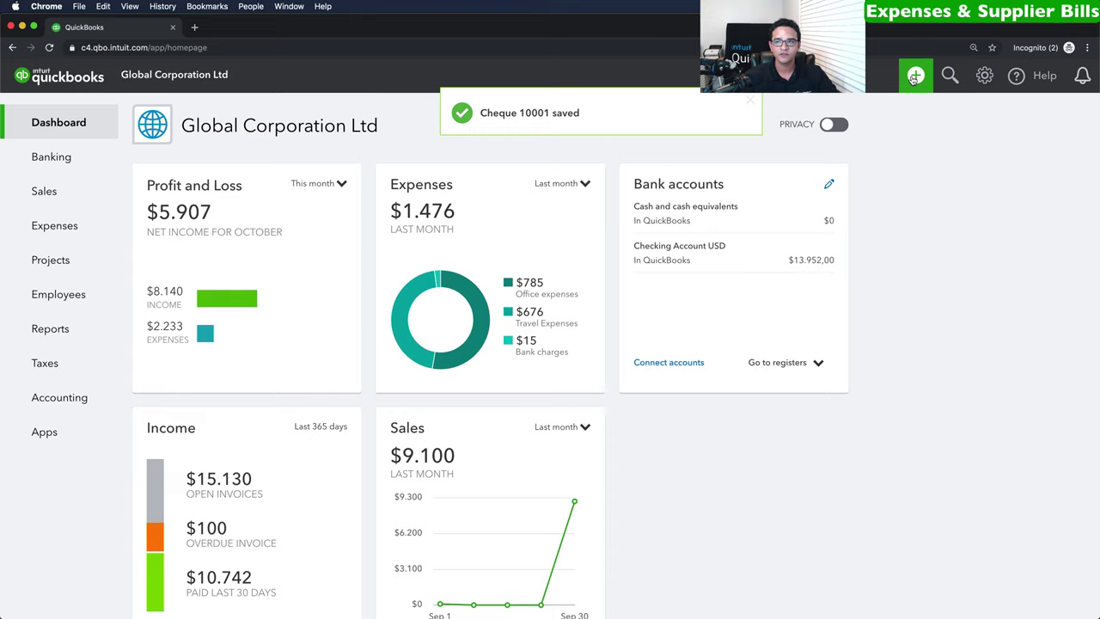
{"action": "left_click", "coordinate": [915, 75]}
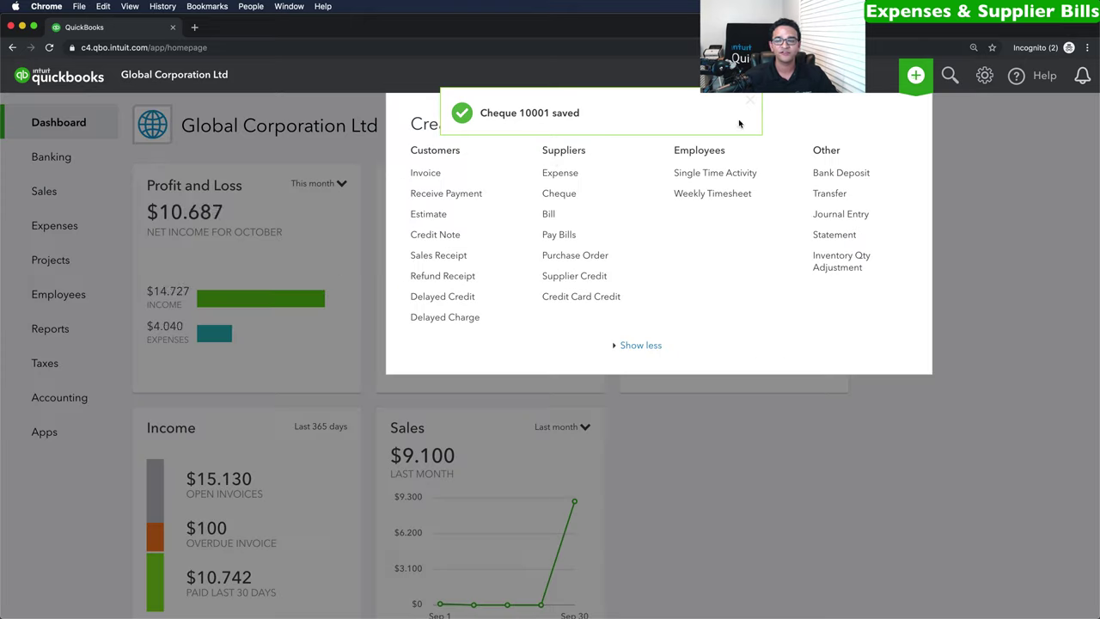
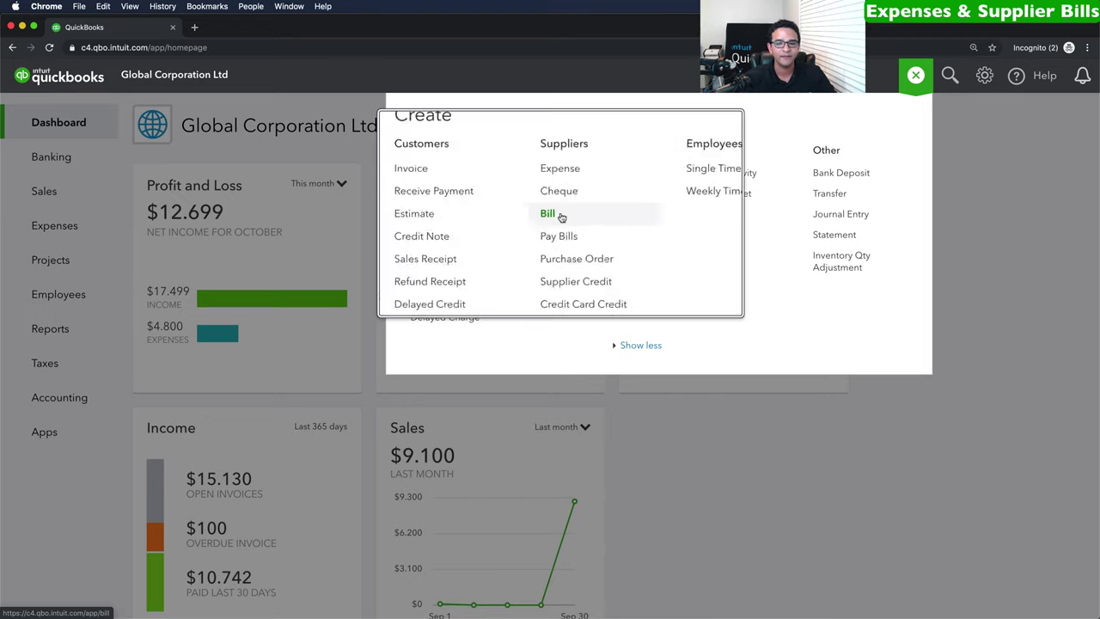
Start a bill from A1 Distributors Ltd dated 02.10.2019 on Net 30 terms.
{"action": "left_click", "coordinate": [561, 215]}
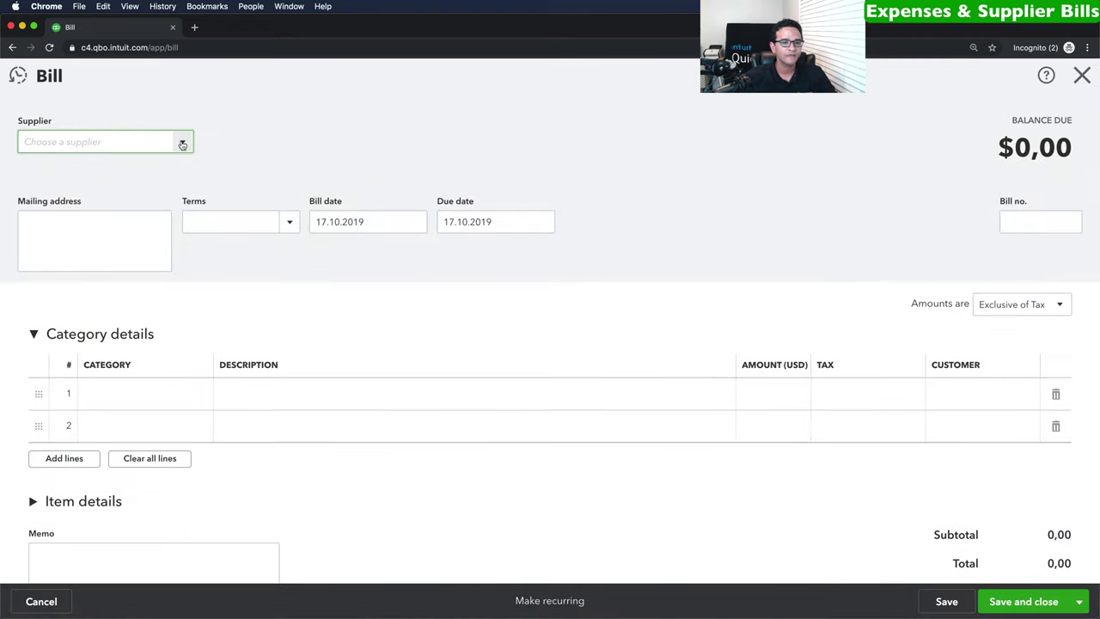
{"action": "left_click", "coordinate": [184, 143]}
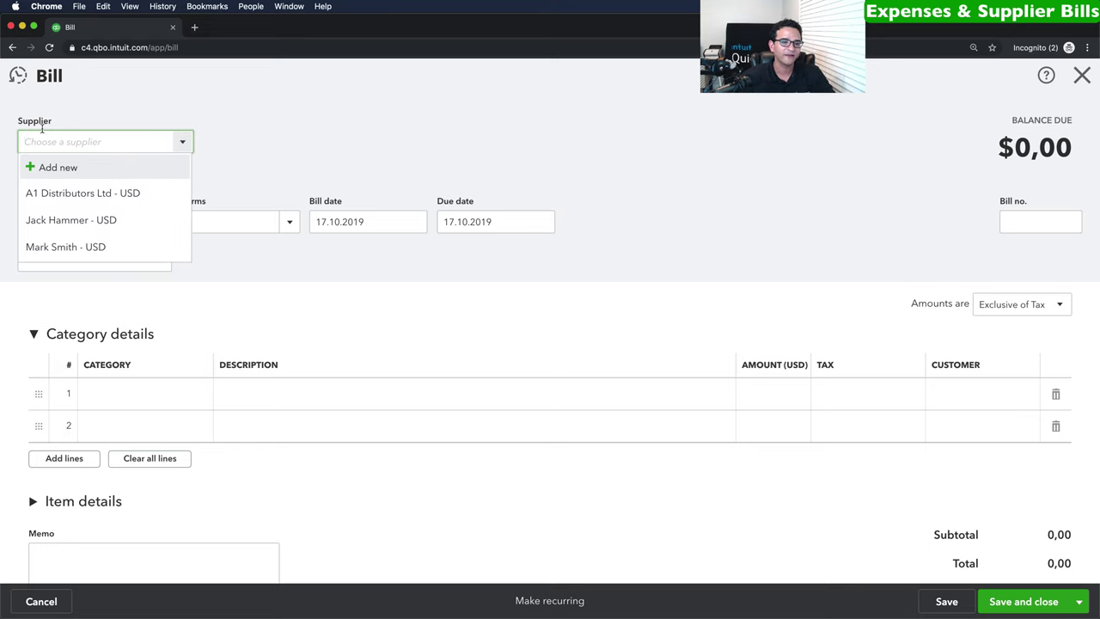
{"action": "left_click", "coordinate": [73, 194]}
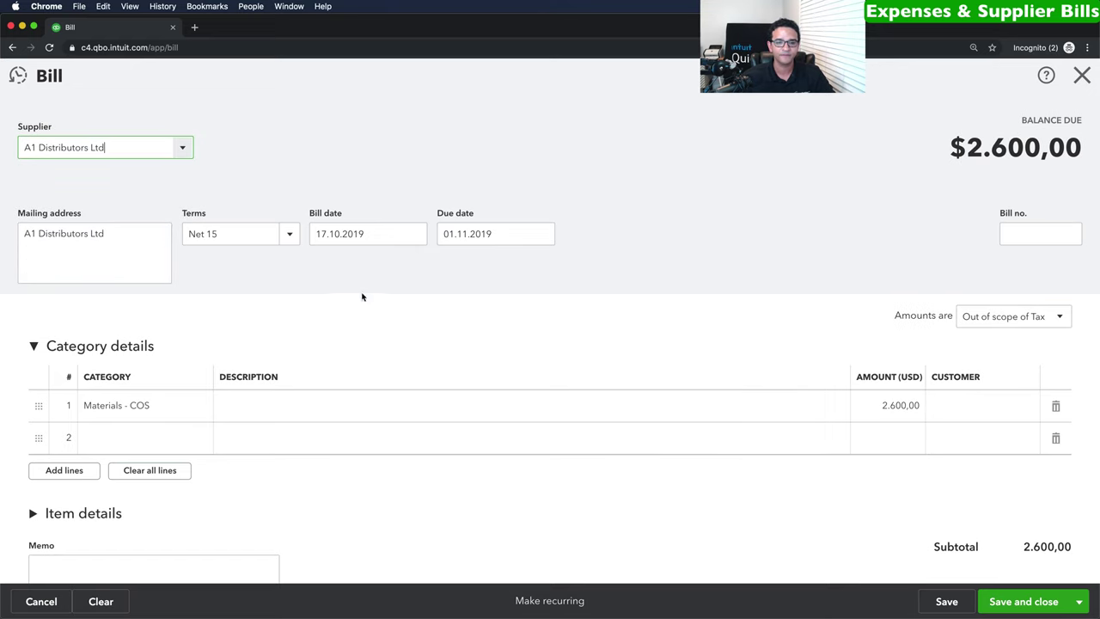
{"action": "left_click", "coordinate": [409, 237]}
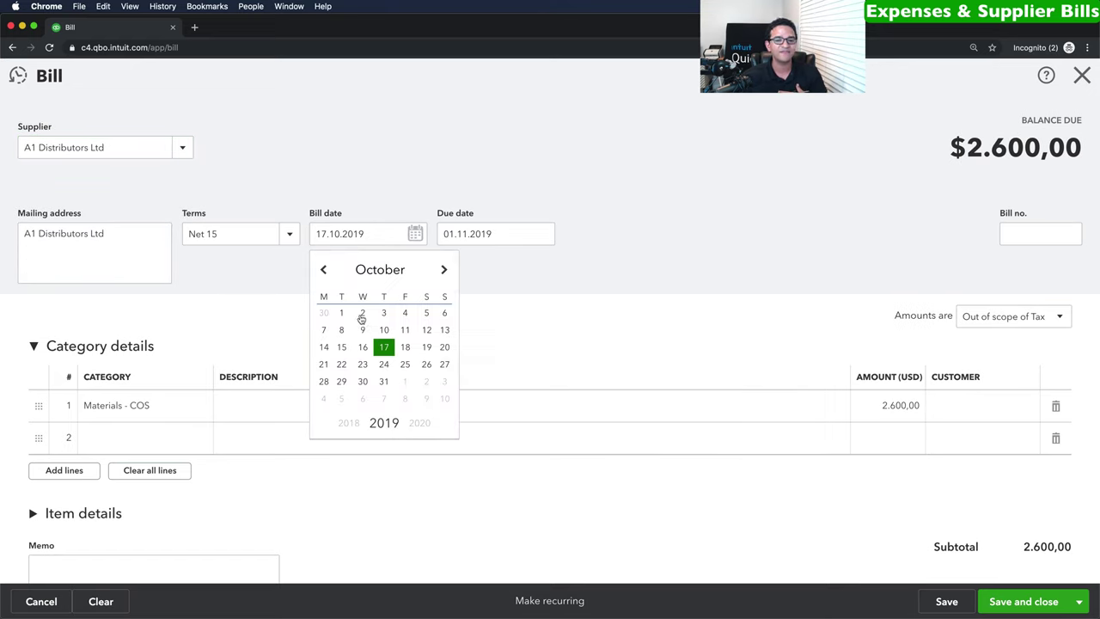
{"action": "left_click", "coordinate": [362, 312]}
{"action": "left_click", "coordinate": [290, 234]}
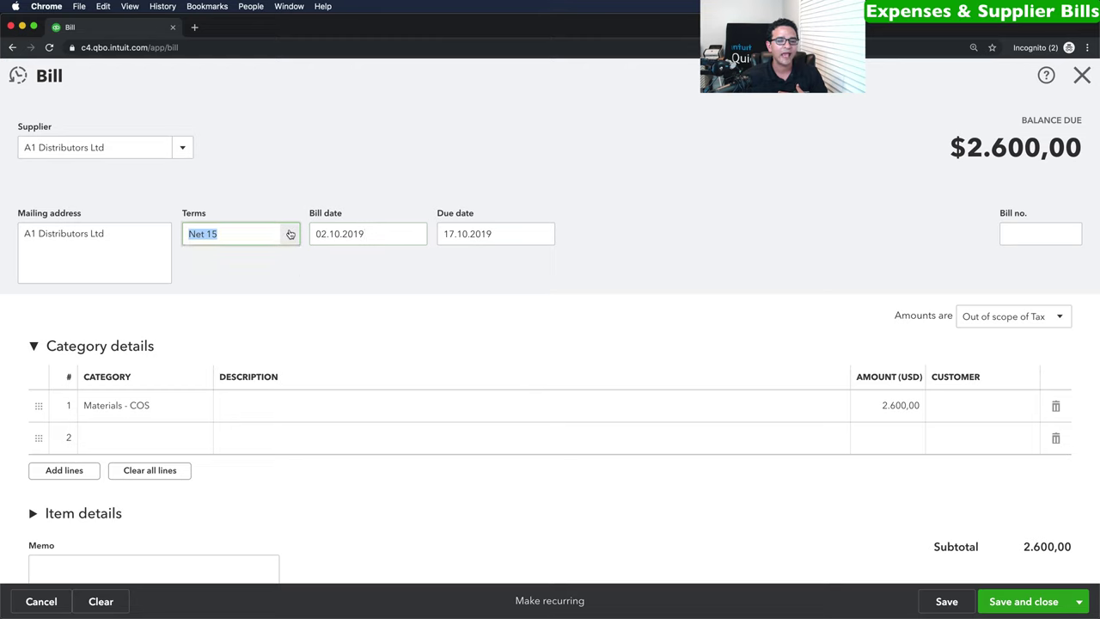
{"action": "left_click", "coordinate": [212, 336]}
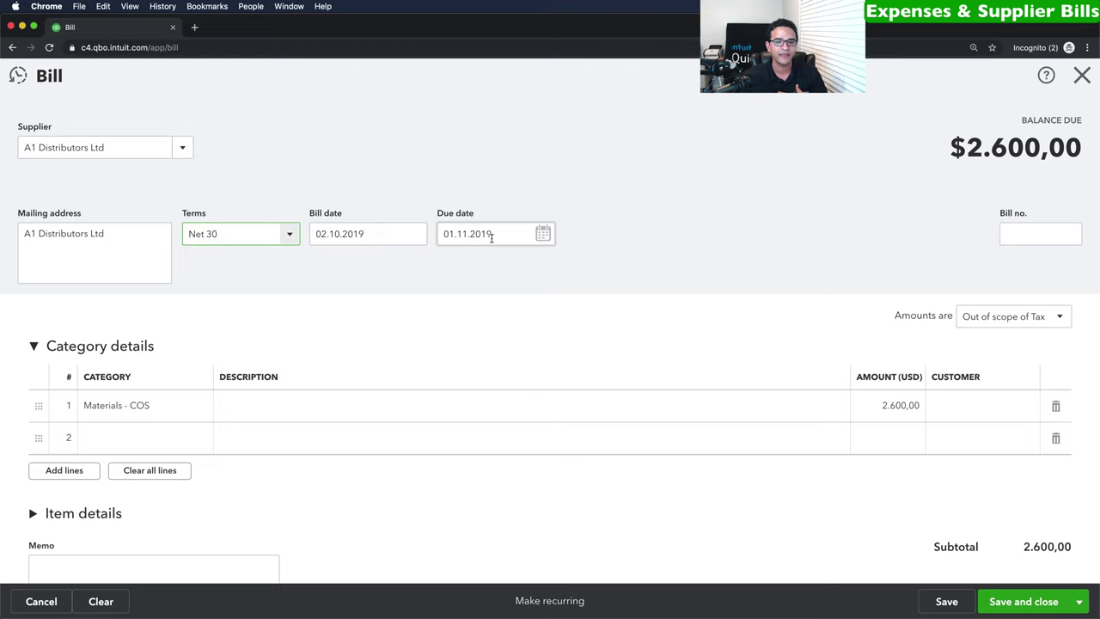
Give the bill due date 01.11.2019 and bill number 4564.
{"action": "double_click", "coordinate": [464, 233]}
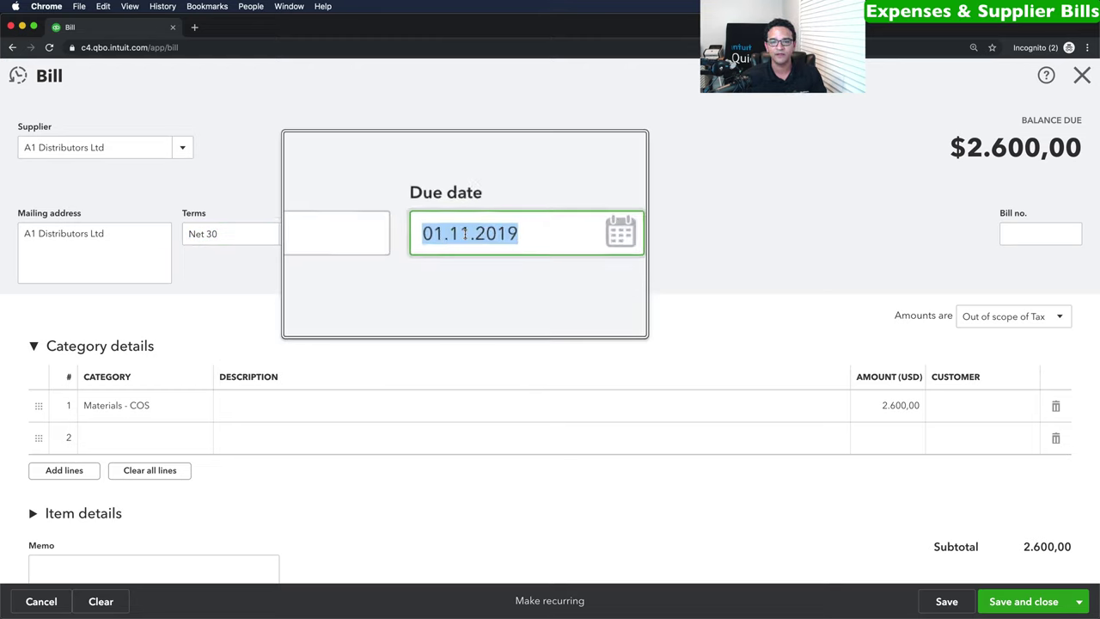
{"action": "left_click", "coordinate": [1018, 227]}
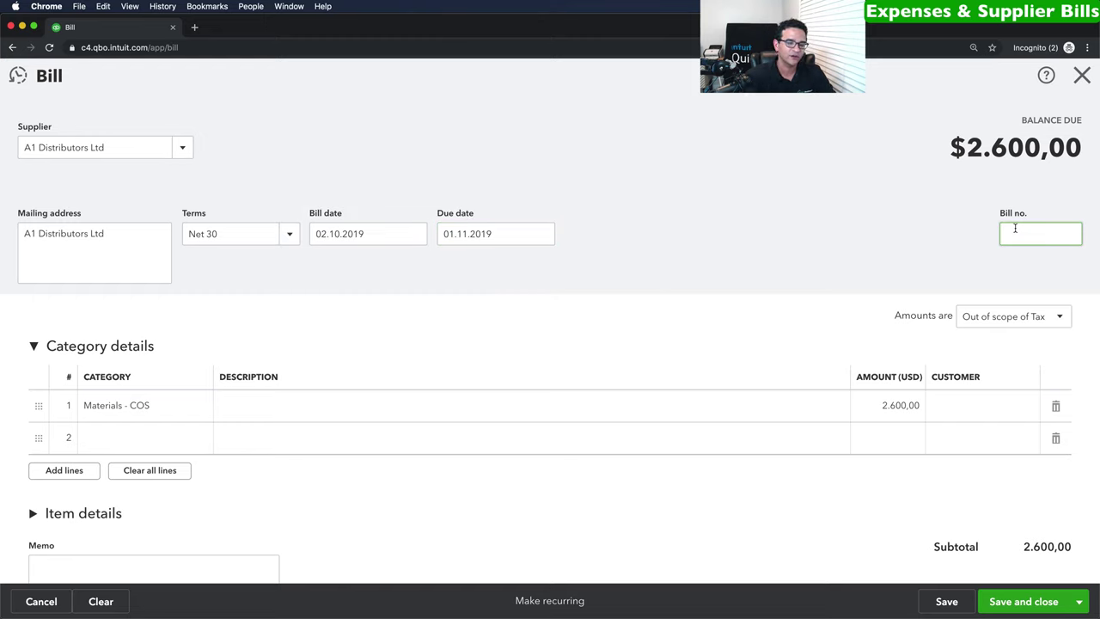
{"action": "type", "text": "4564"}
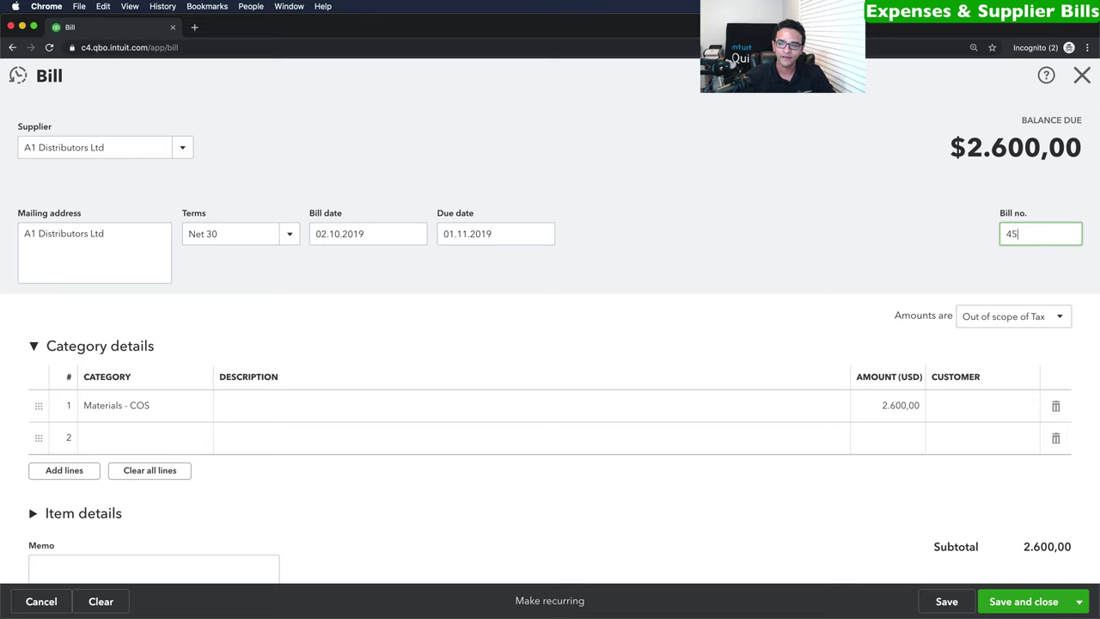
{"action": "left_click", "coordinate": [144, 409]}
Keep the line on Materials - COS, change its amount to 4.000,00, and save bill 4564.
{"action": "left_click", "coordinate": [200, 409]}
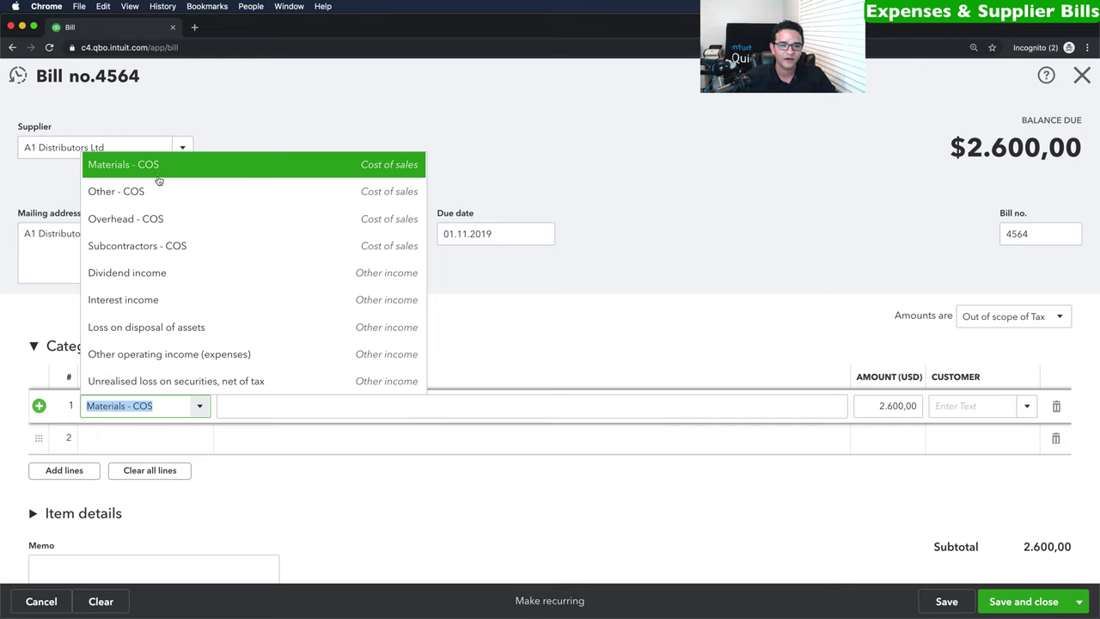
{"action": "scroll", "coordinate": [160, 179], "scroll_direction": "up", "scroll_amount": 1}
{"action": "left_click", "coordinate": [146, 201]}
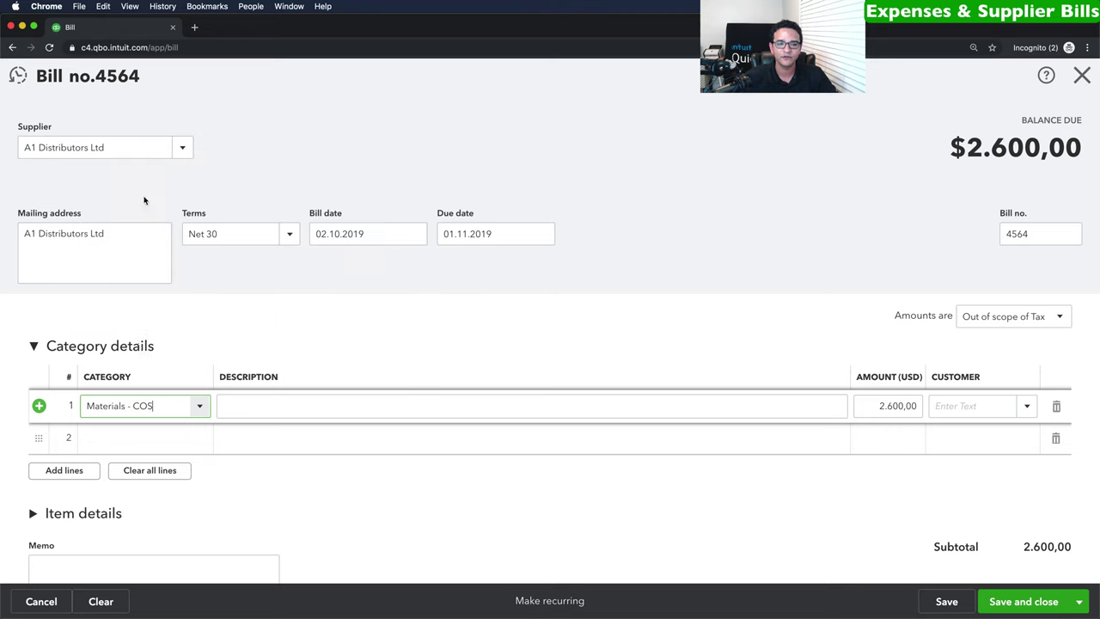
{"action": "left_click", "coordinate": [872, 405]}
{"action": "type", "text": "4000"}
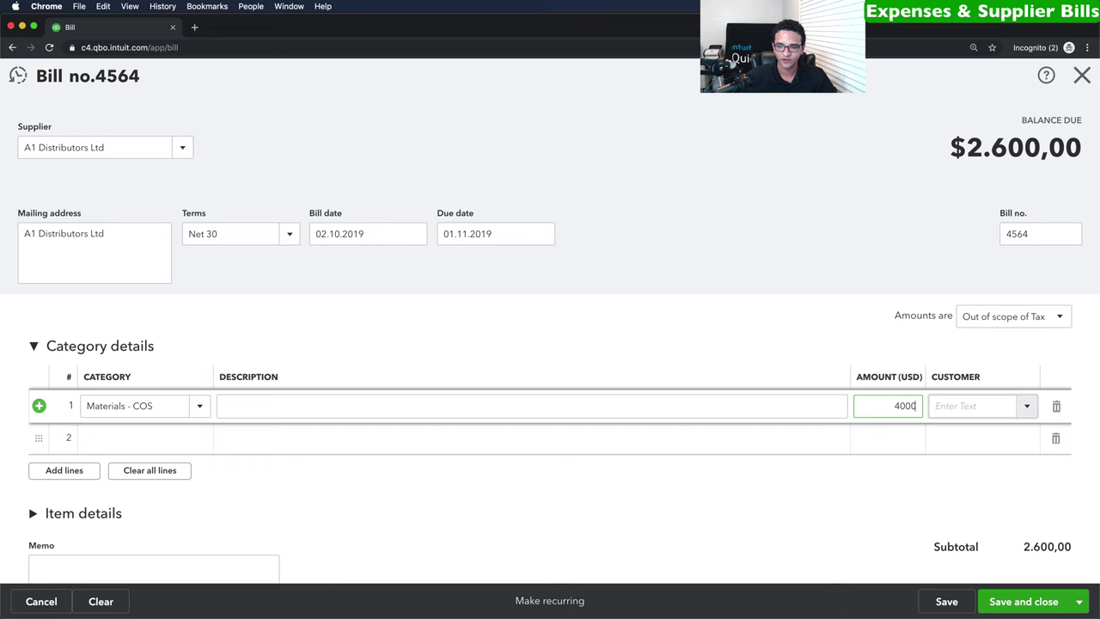
{"action": "key", "text": "Tab"}
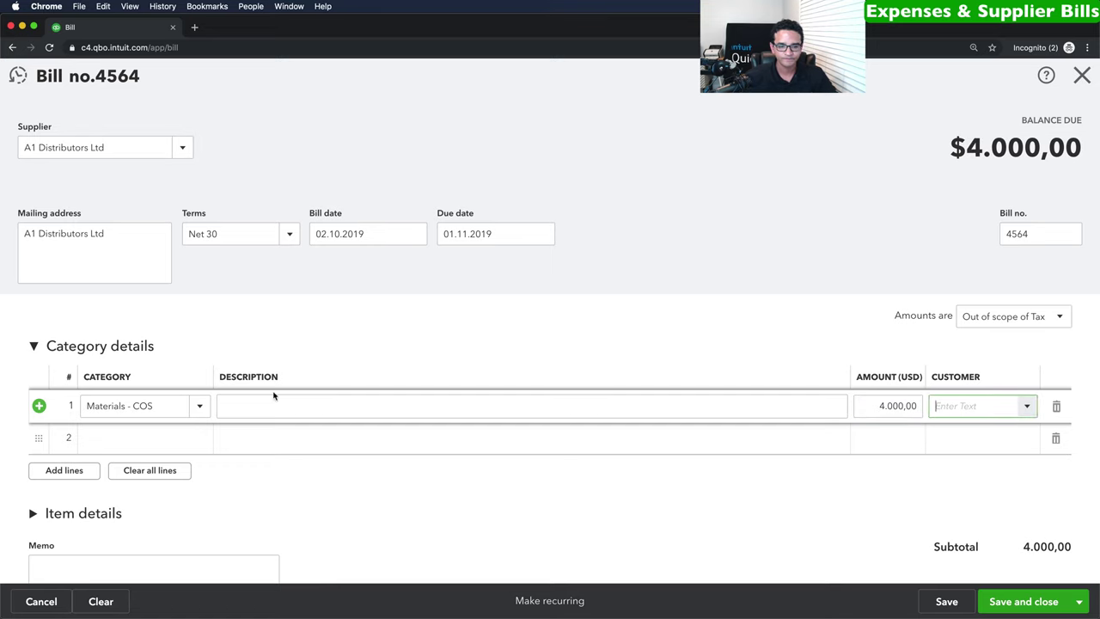
{"action": "left_click", "coordinate": [1027, 406]}
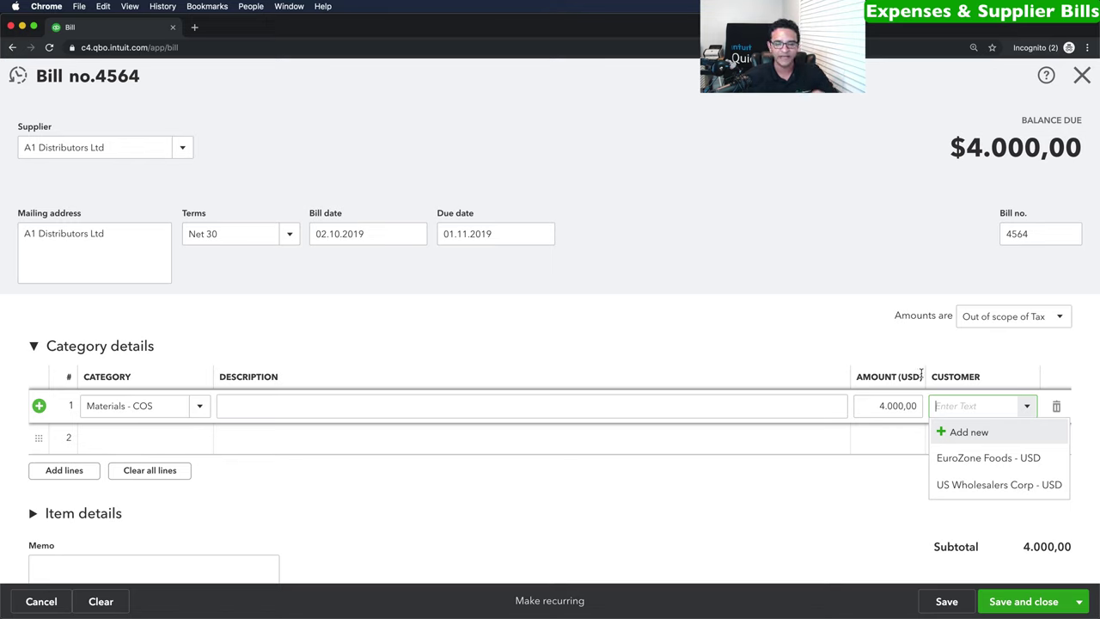
{"action": "key", "text": "shift+Tab"}
{"action": "key", "text": "shift+Tab"}
{"action": "key", "text": "shift+Tab"}
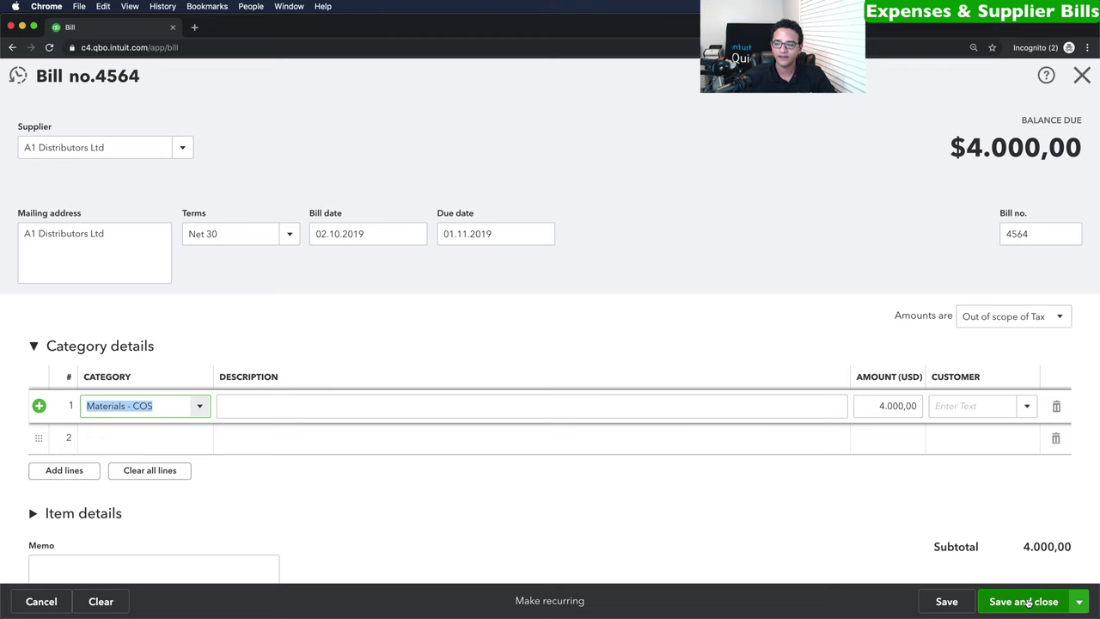
{"action": "left_click", "coordinate": [1031, 603]}
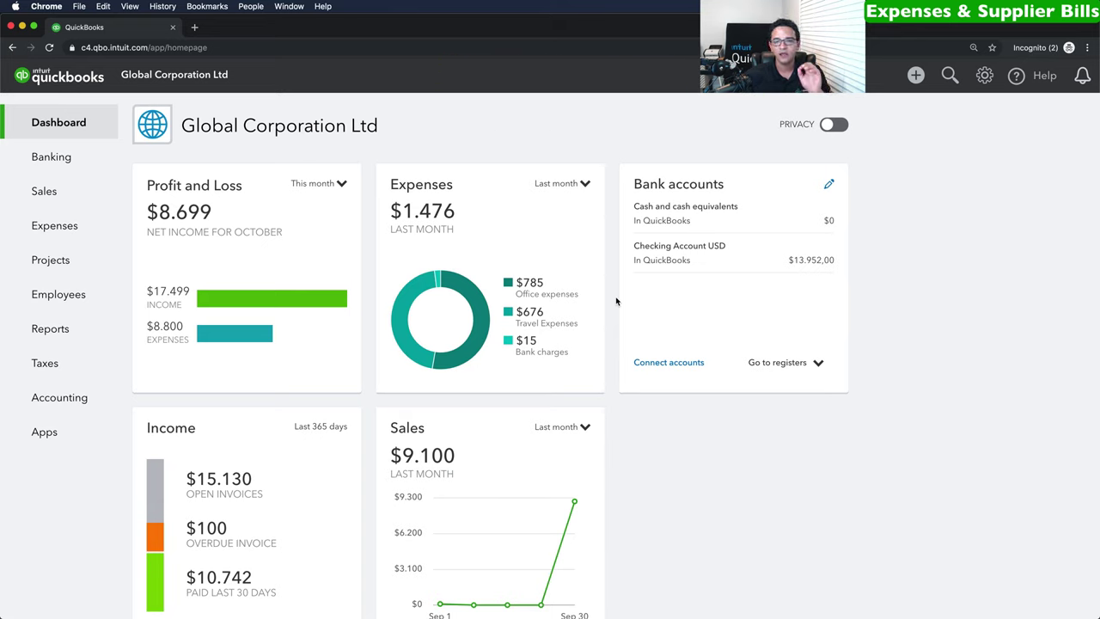
Create a new purchase order for supplier A1 Distributors Ltd.
{"action": "left_click", "coordinate": [917, 76]}
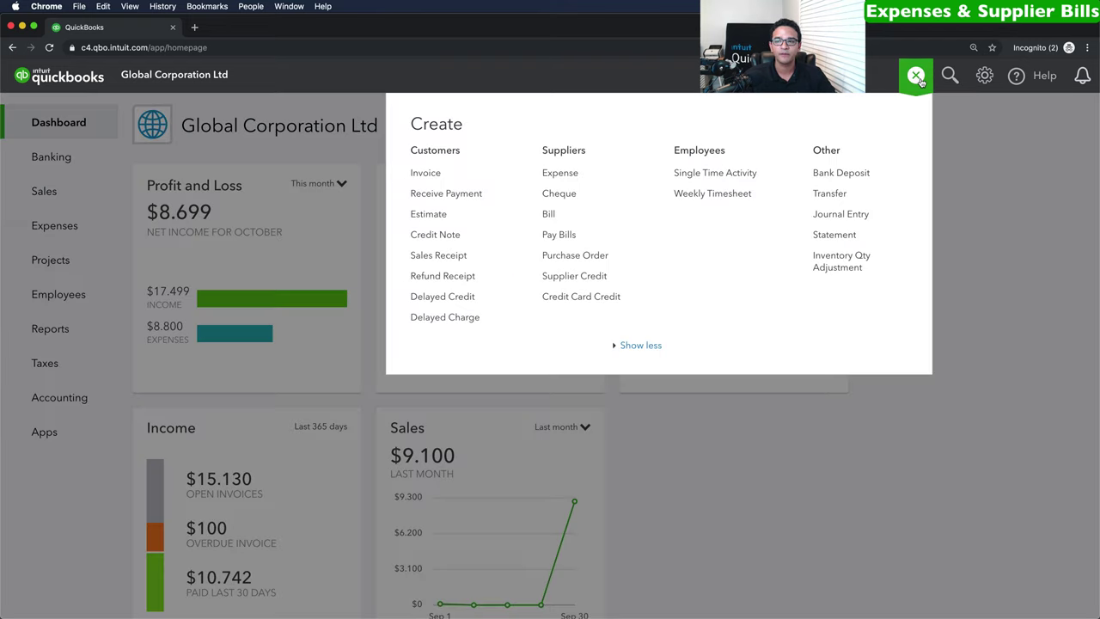
{"action": "left_click", "coordinate": [576, 256]}
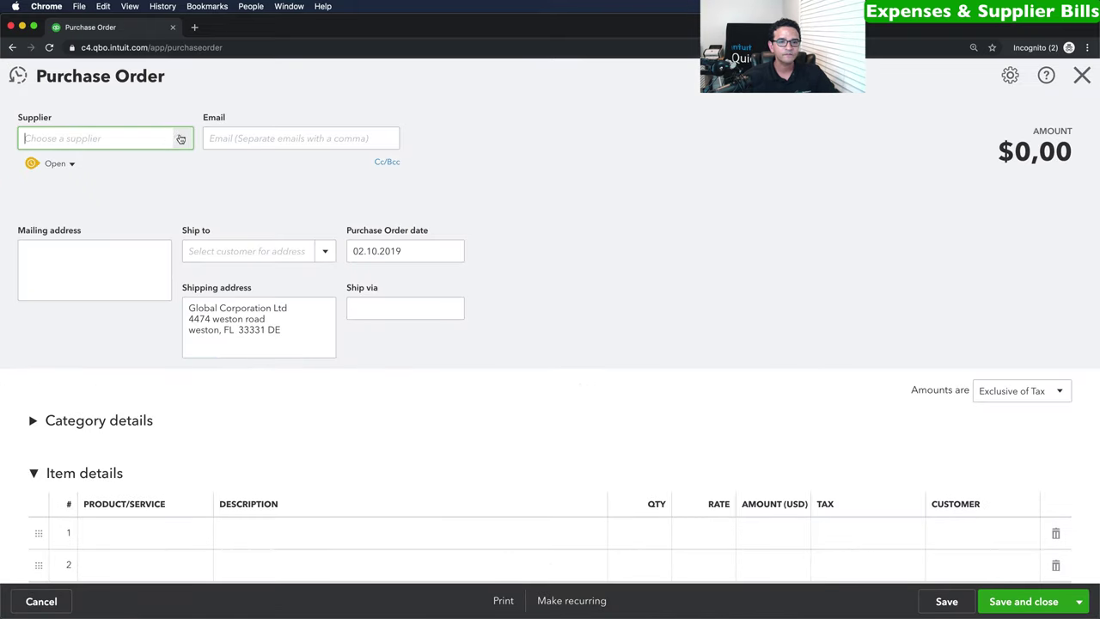
{"action": "left_click", "coordinate": [184, 139]}
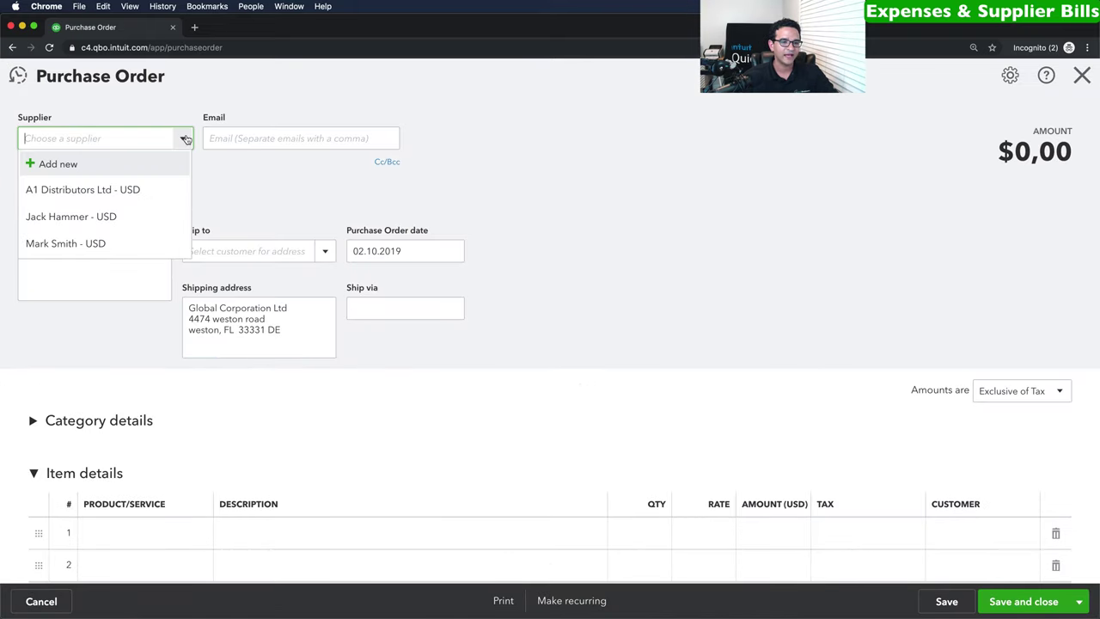
{"action": "left_click", "coordinate": [77, 196]}
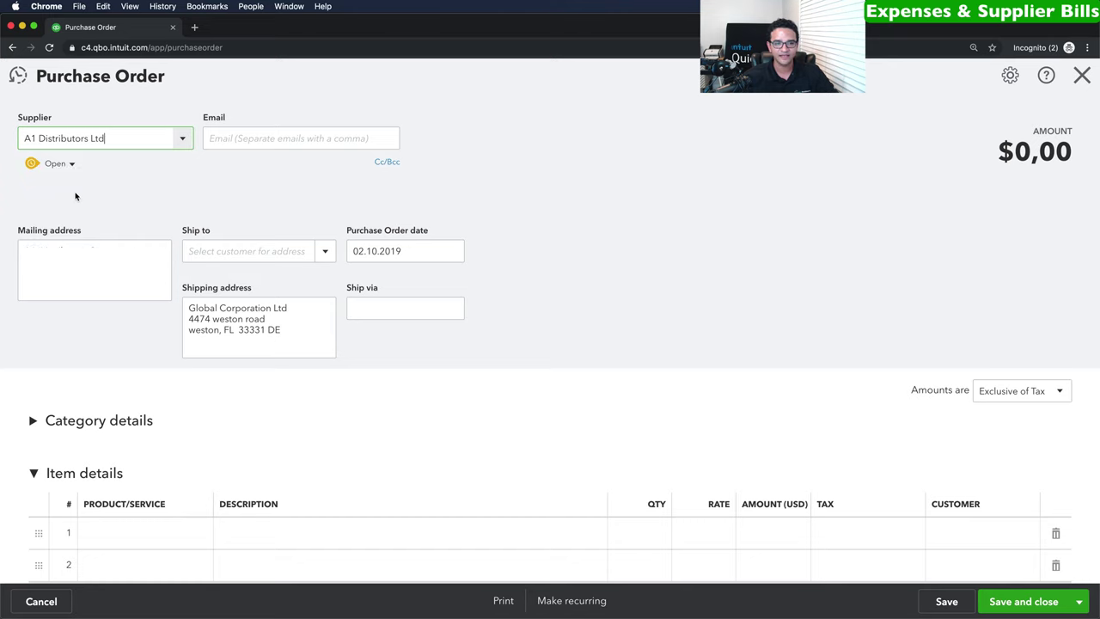
{"action": "scroll", "coordinate": [268, 301], "scroll_direction": "down", "scroll_amount": 4}
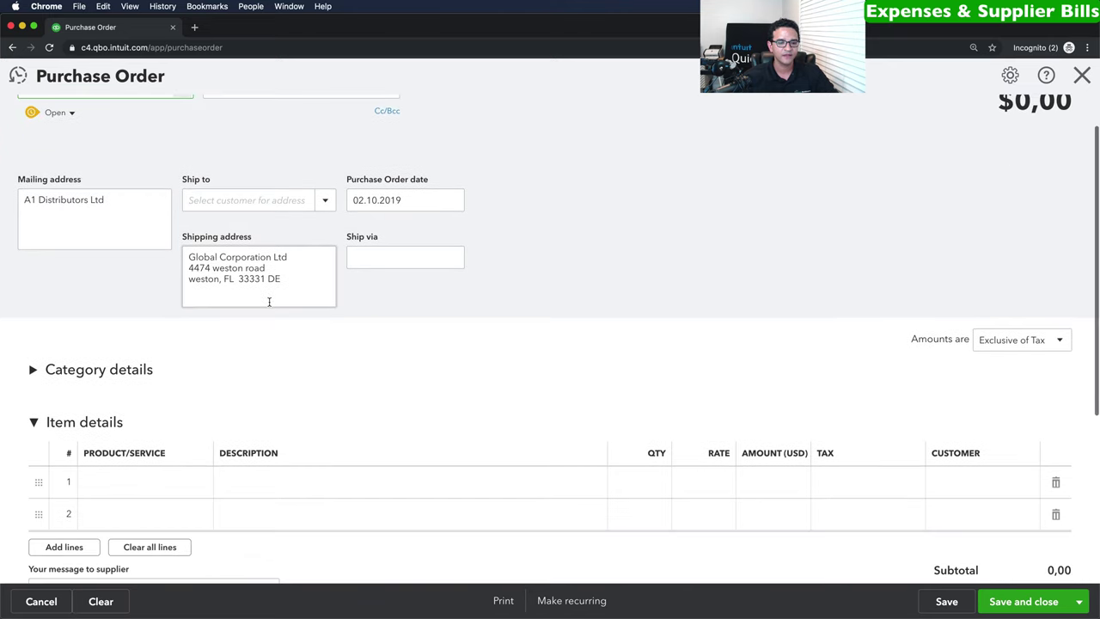
{"action": "scroll", "coordinate": [75, 327], "scroll_direction": "down", "scroll_amount": 1}
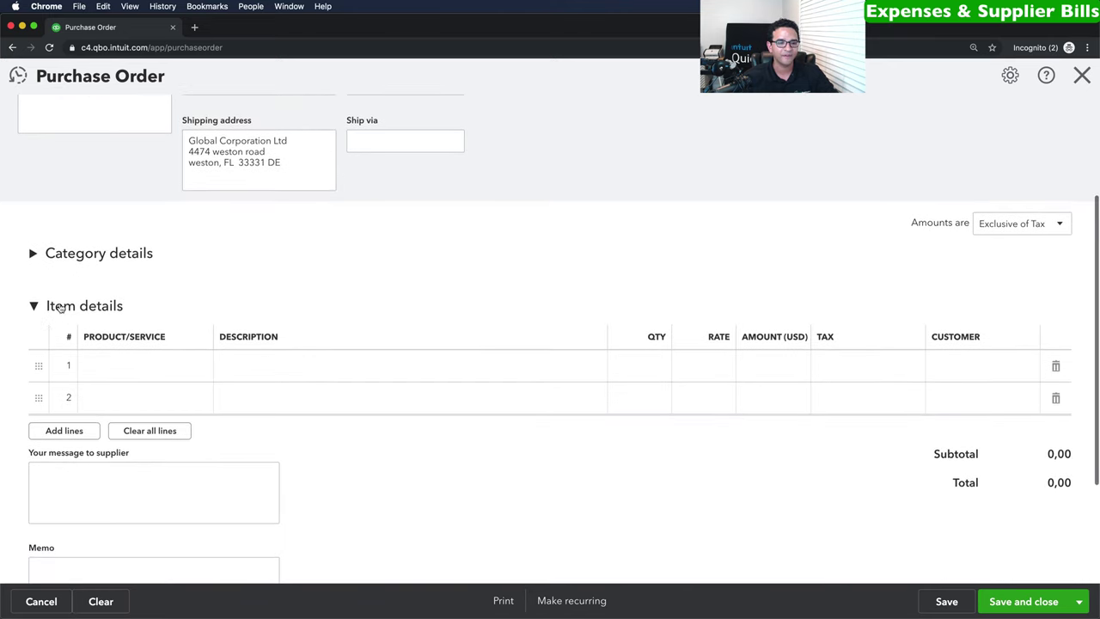
Close Category details and expand Item details to reach the first product line.
{"action": "left_click", "coordinate": [150, 305]}
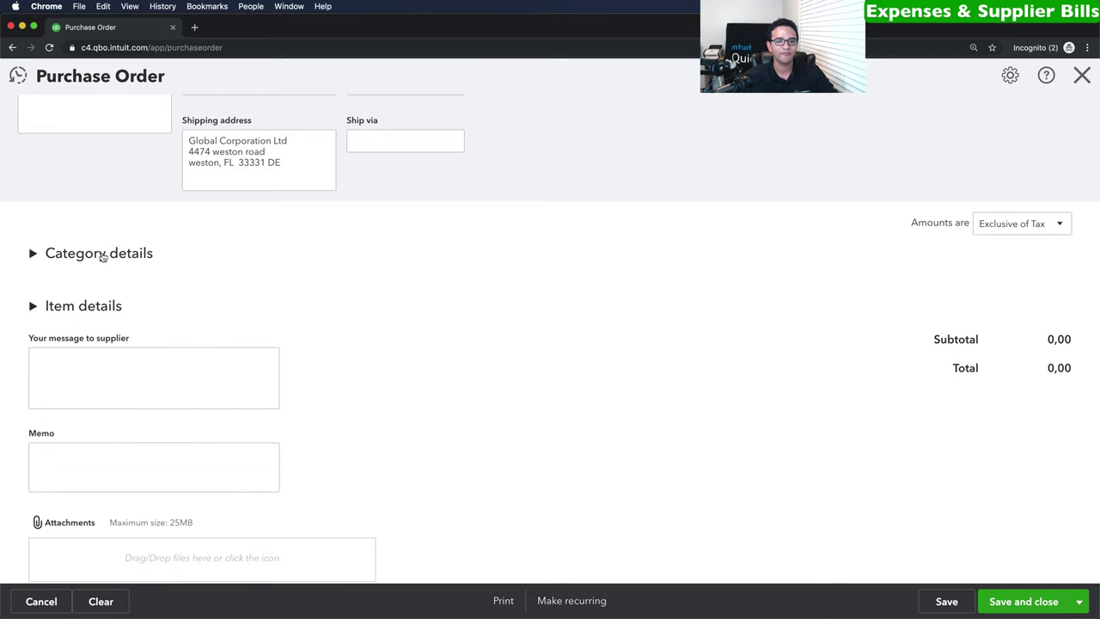
{"action": "left_click", "coordinate": [103, 256]}
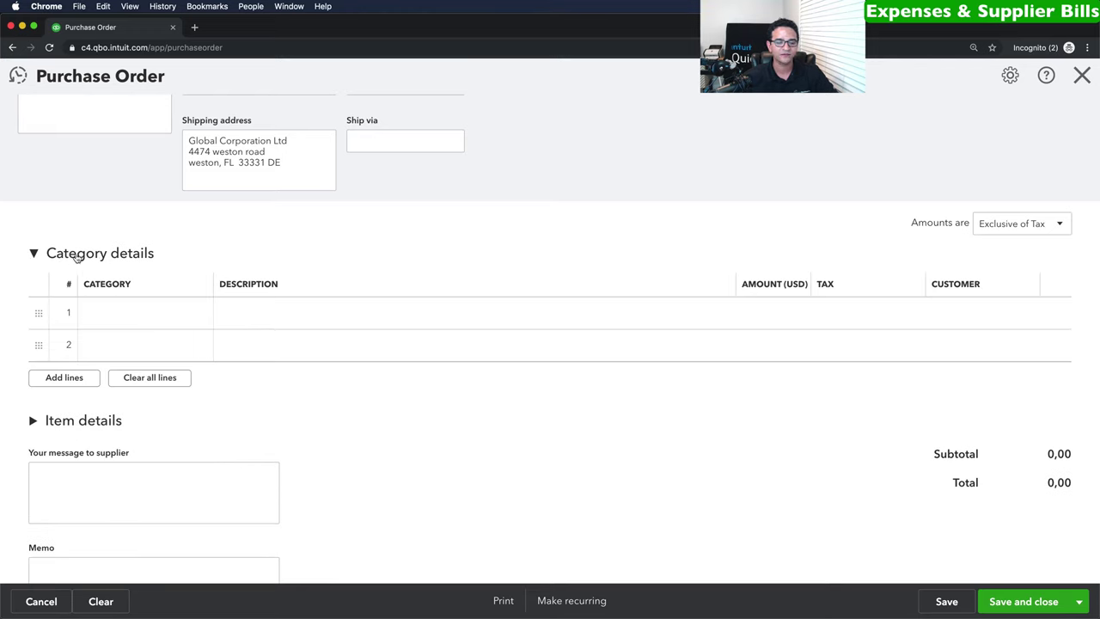
{"action": "left_click", "coordinate": [197, 314]}
{"action": "left_click", "coordinate": [197, 314]}
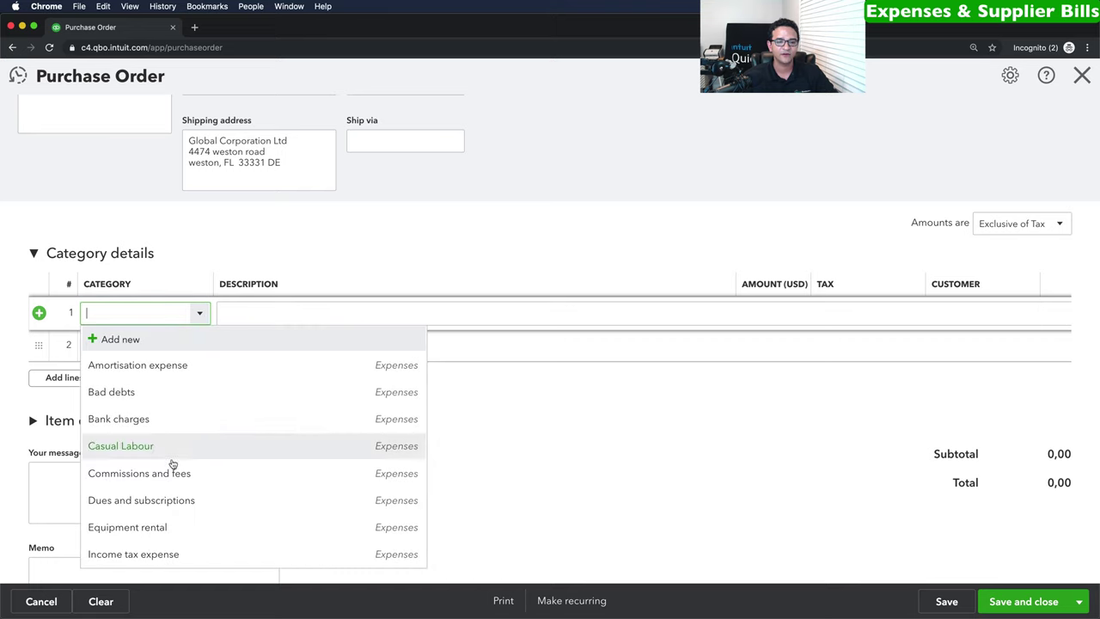
{"action": "left_click", "coordinate": [30, 252]}
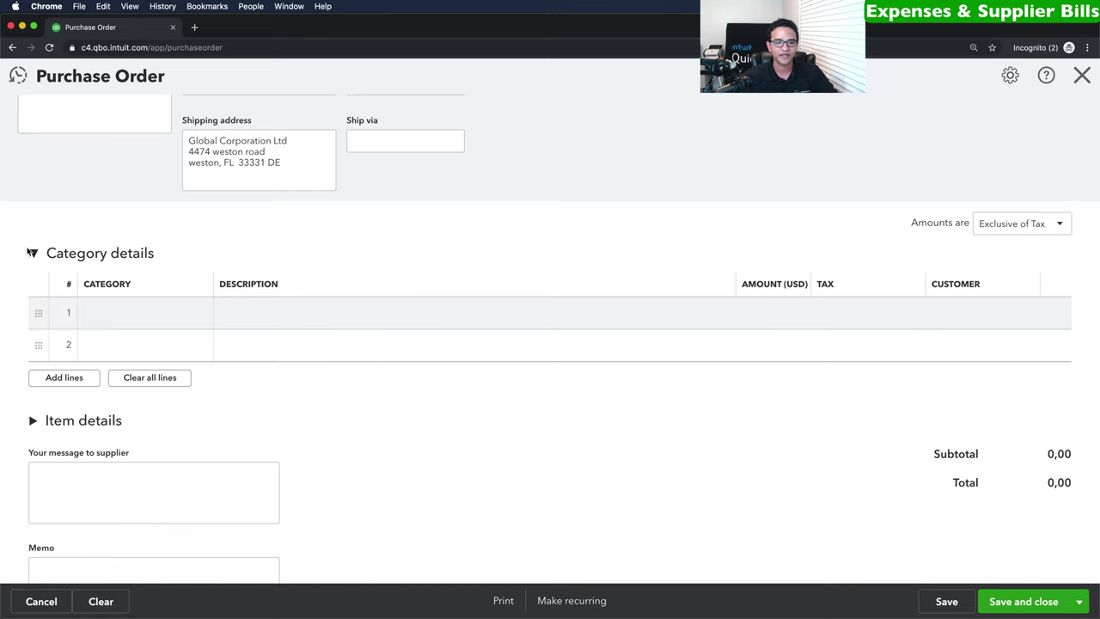
{"action": "left_click", "coordinate": [31, 252]}
{"action": "left_click", "coordinate": [34, 301]}
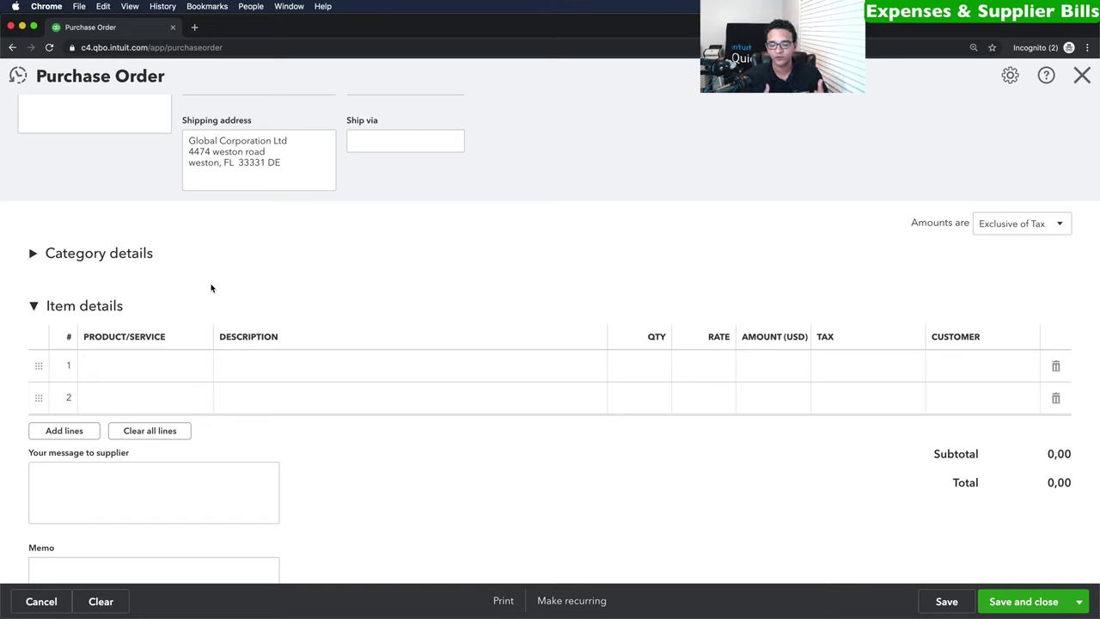
{"action": "left_click", "coordinate": [194, 368]}
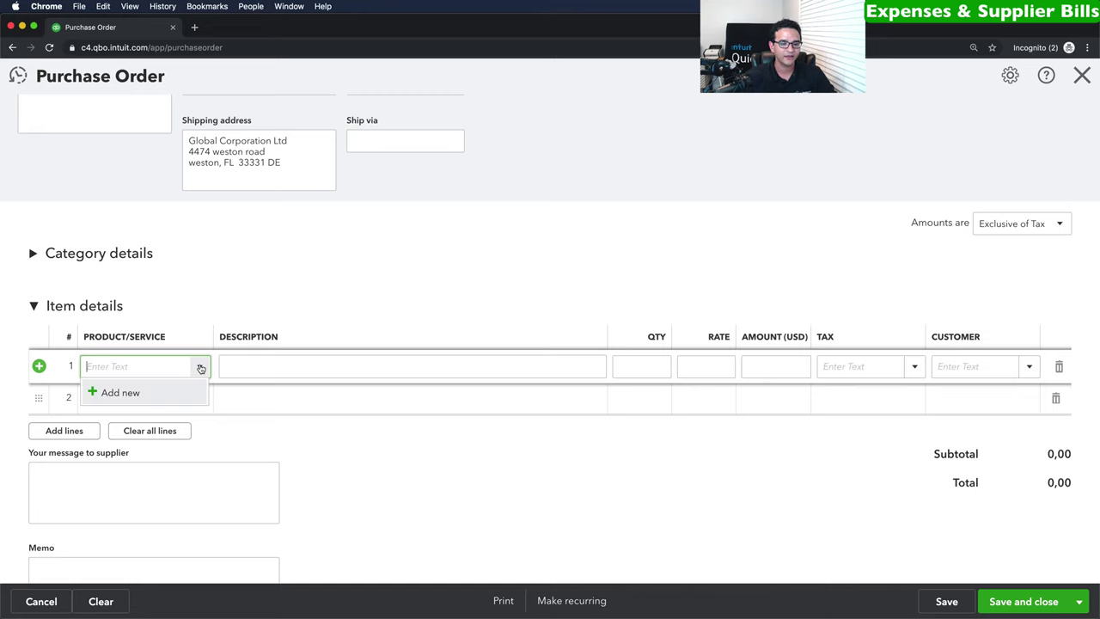
Create non-inventory product Widget 101 and place it on the first item line.
{"action": "left_click", "coordinate": [120, 392]}
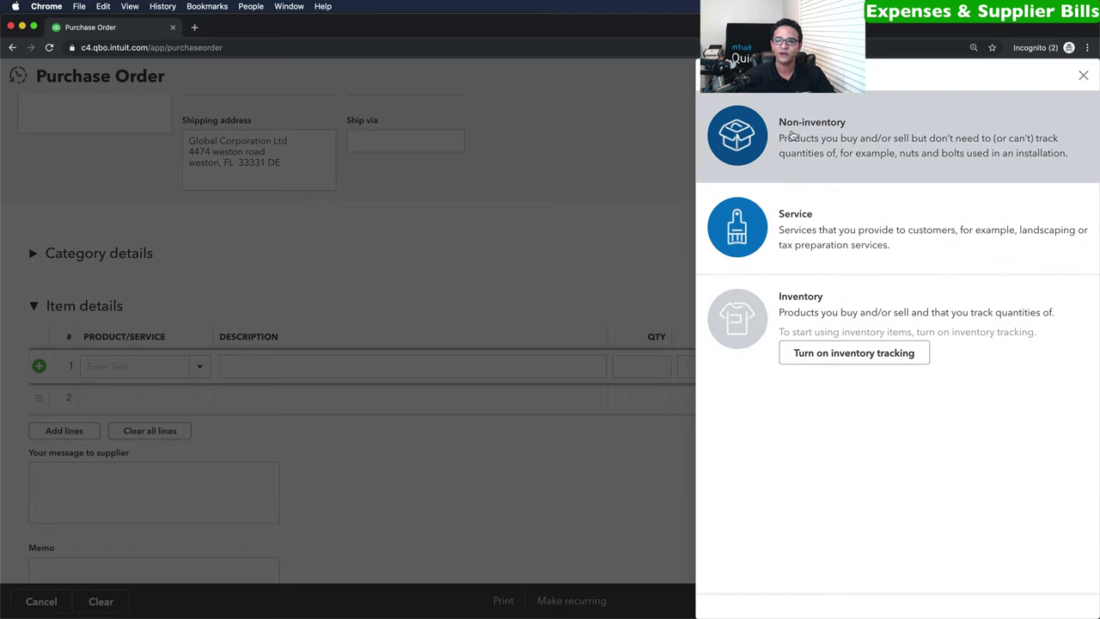
{"action": "left_click", "coordinate": [838, 127]}
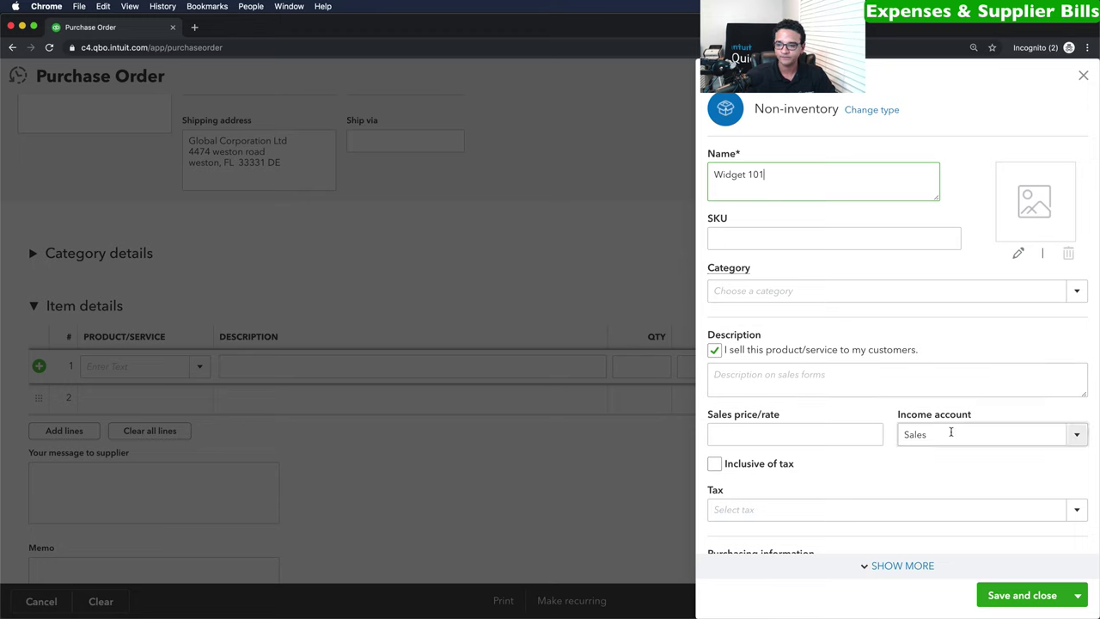
{"action": "left_click", "coordinate": [1030, 596]}
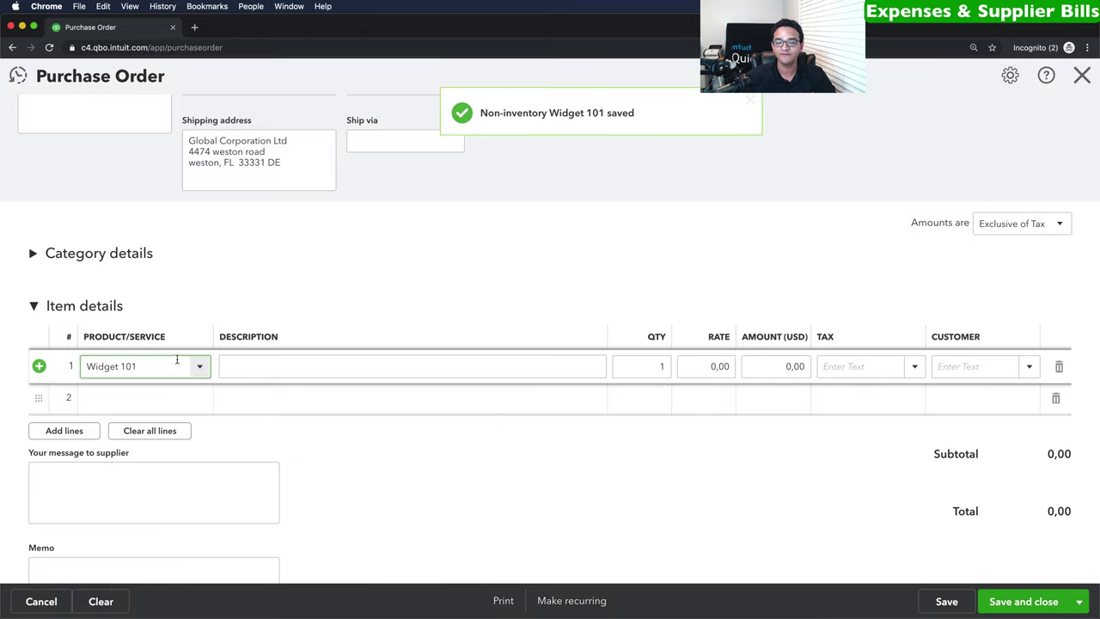
Order 5.000 Widget 101 at 2,50 with 10% tax (13.750,00) and save the purchase order.
{"action": "left_click", "coordinate": [663, 371]}
{"action": "type", "text": "5.000"}
{"action": "key", "text": "Tab"}
{"action": "type", "text": "2"}
{"action": "key", "text": "Tab"}
{"action": "key", "text": "Tab"}
{"action": "key", "text": "shift+Tab"}
{"action": "key", "text": "shift+Tab"}
{"action": "type", "text": "2"}
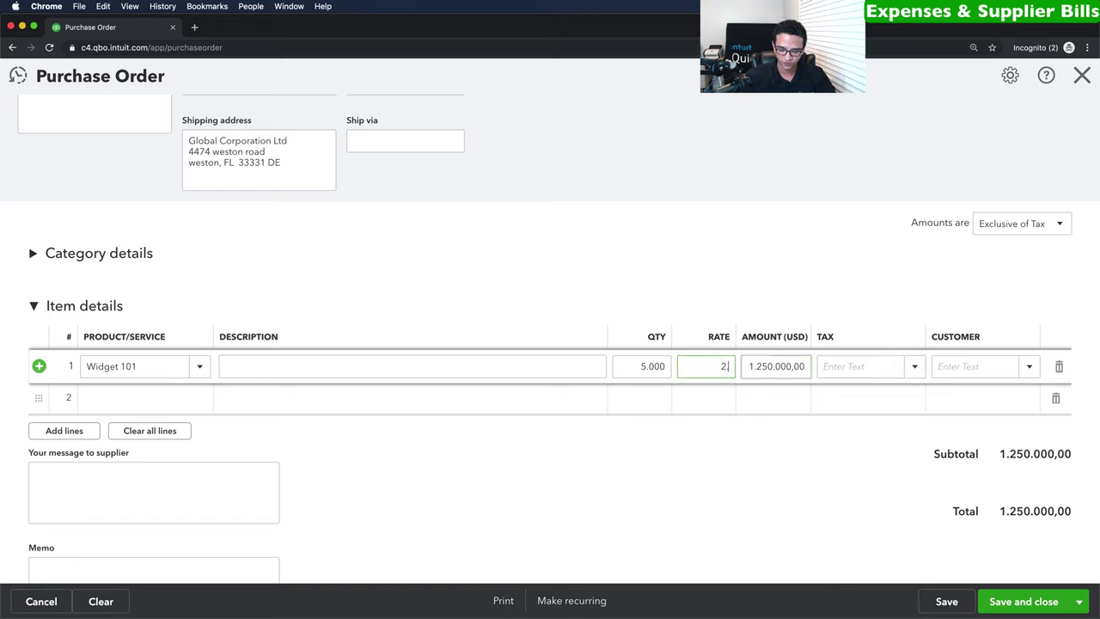
{"action": "key", "text": "Tab"}
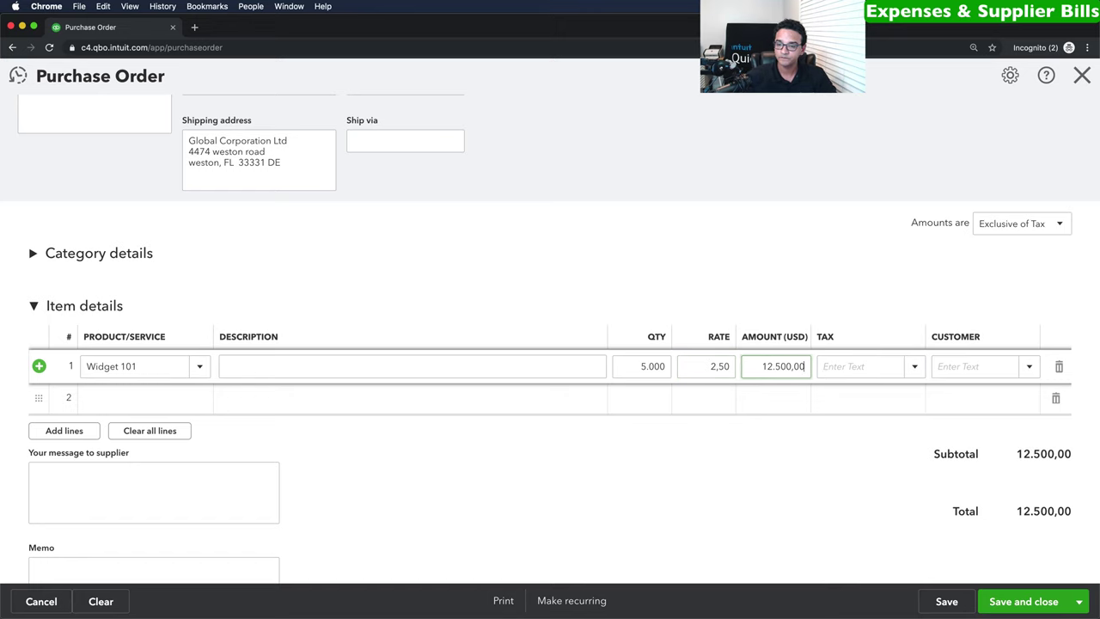
{"action": "left_click", "coordinate": [913, 369]}
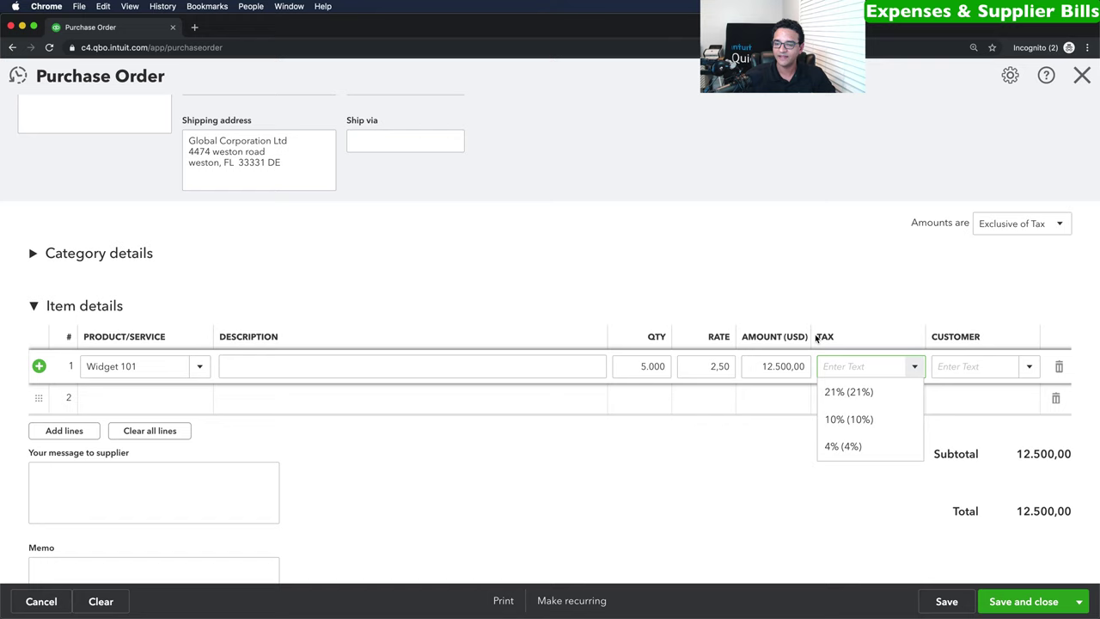
{"action": "left_click", "coordinate": [860, 424]}
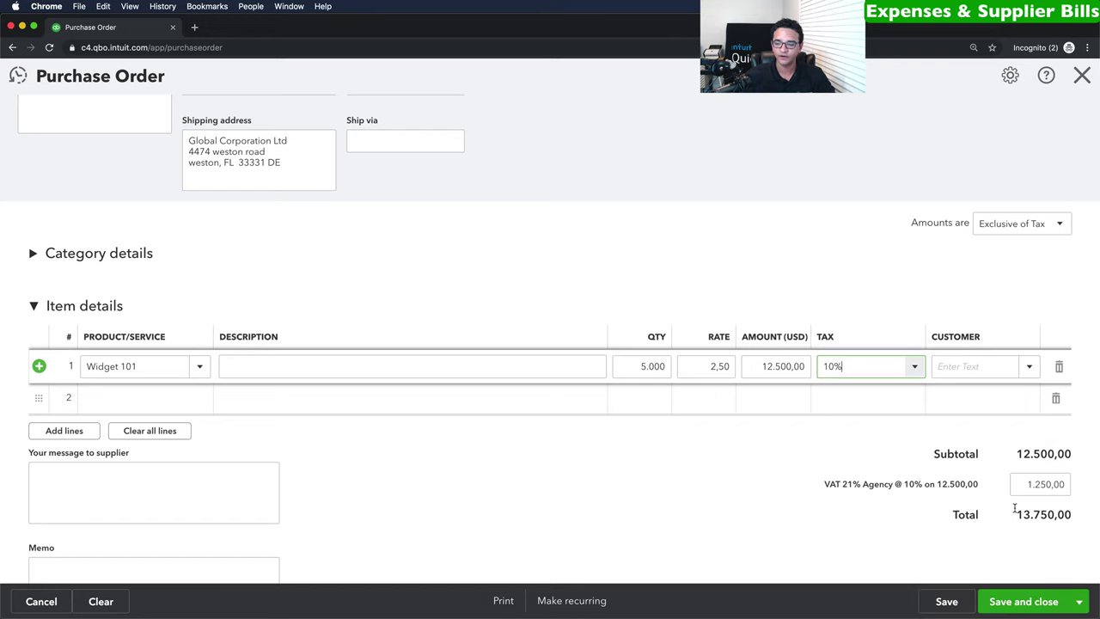
{"action": "left_click", "coordinate": [1036, 601]}
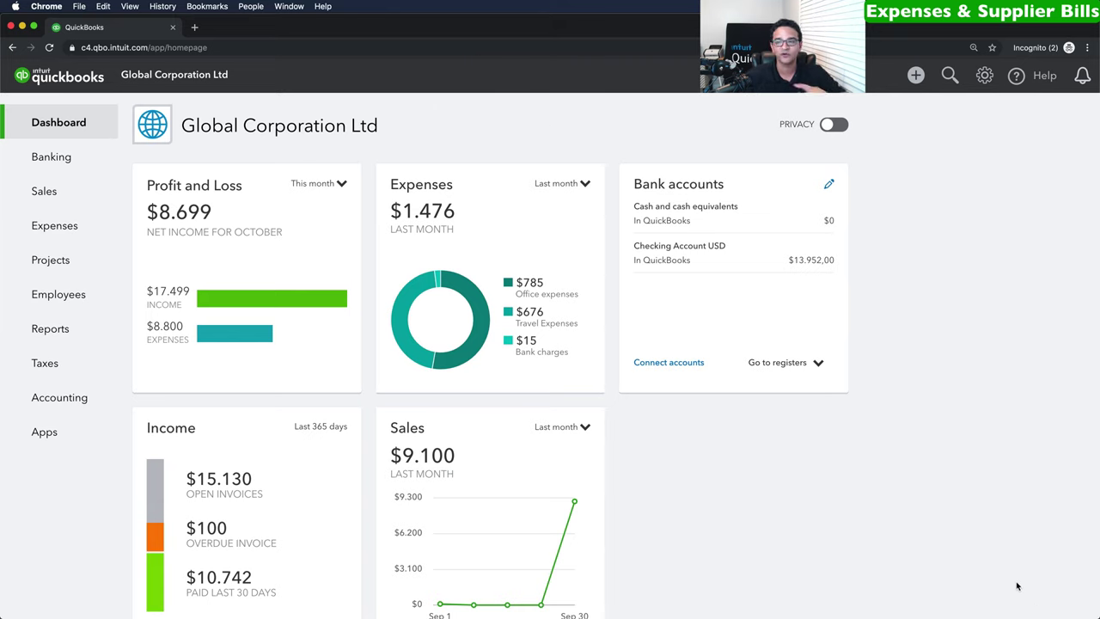
Start a new bill for supplier A1 Distributors Ltd.
{"action": "left_click", "coordinate": [915, 77]}
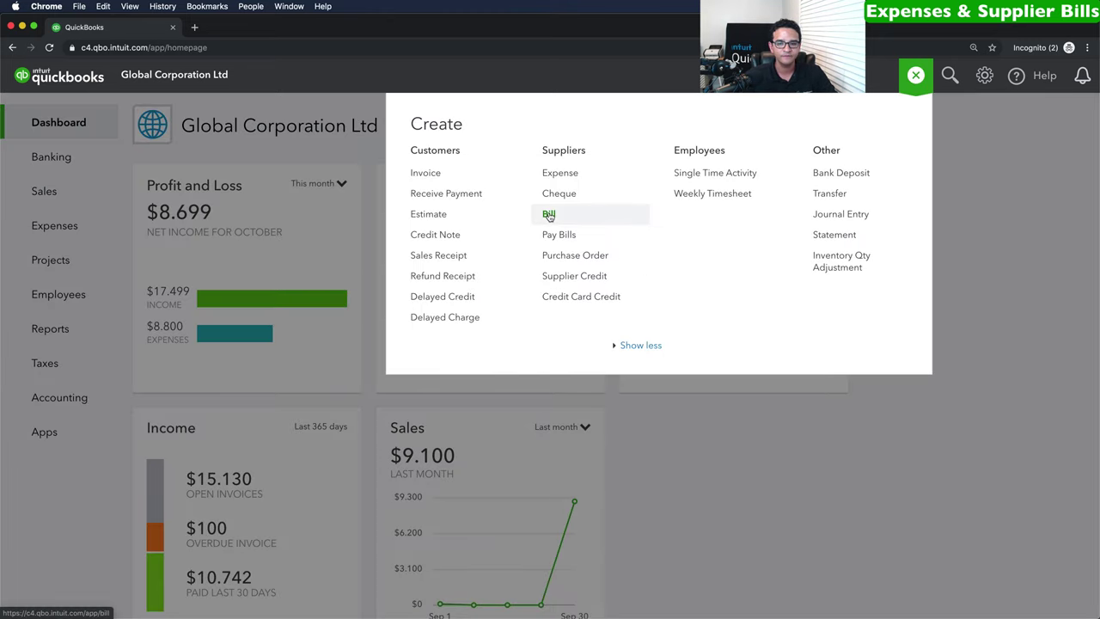
{"action": "left_click", "coordinate": [548, 215]}
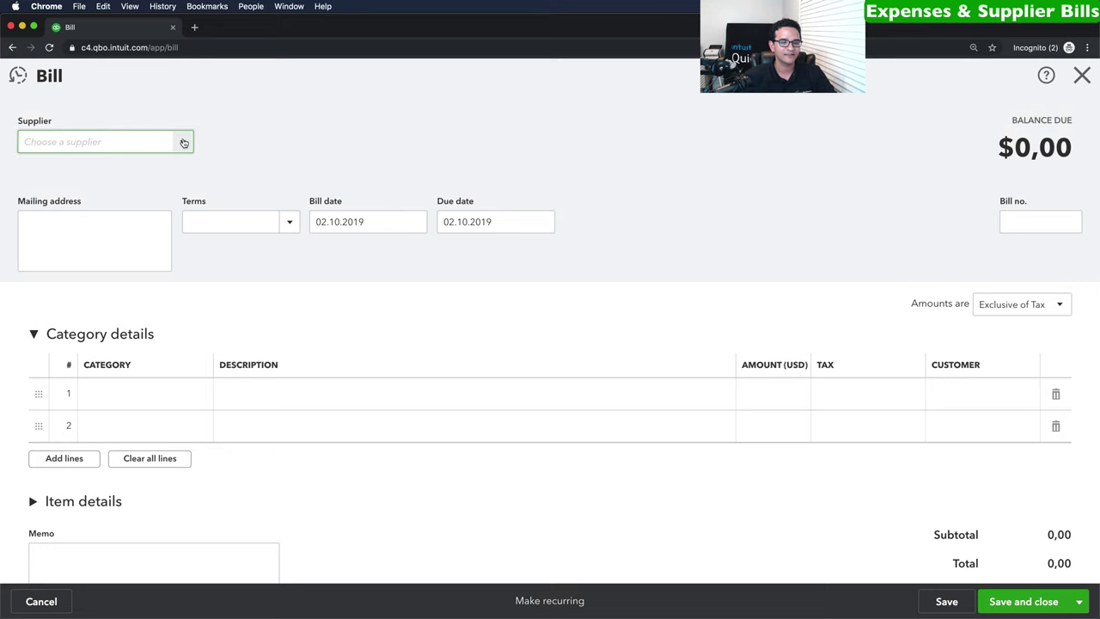
{"action": "left_click", "coordinate": [184, 143]}
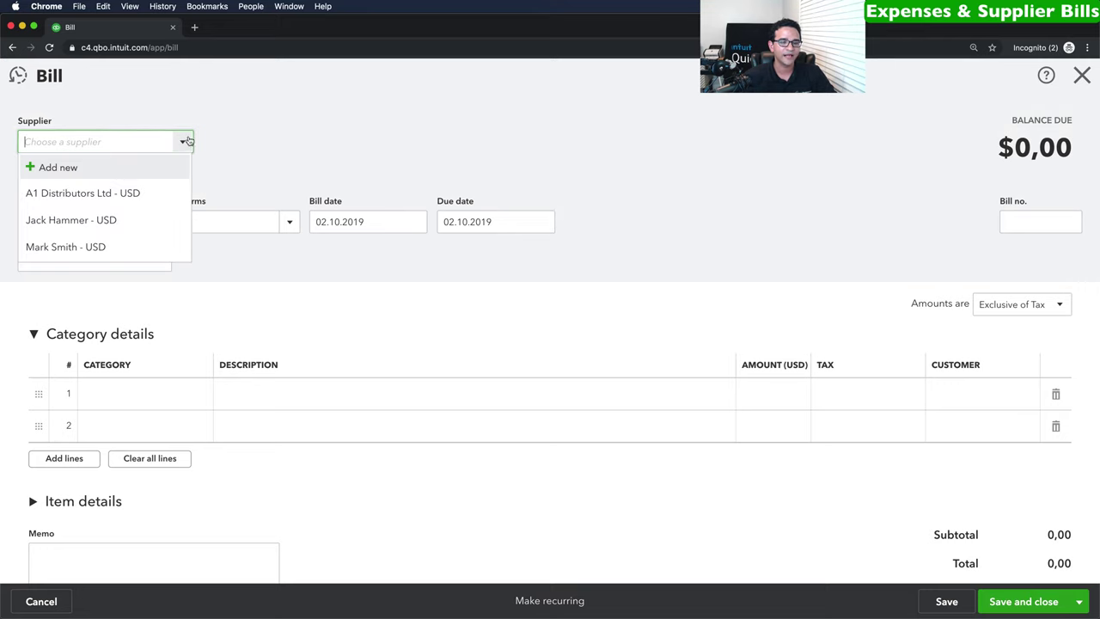
{"action": "left_click", "coordinate": [71, 193]}
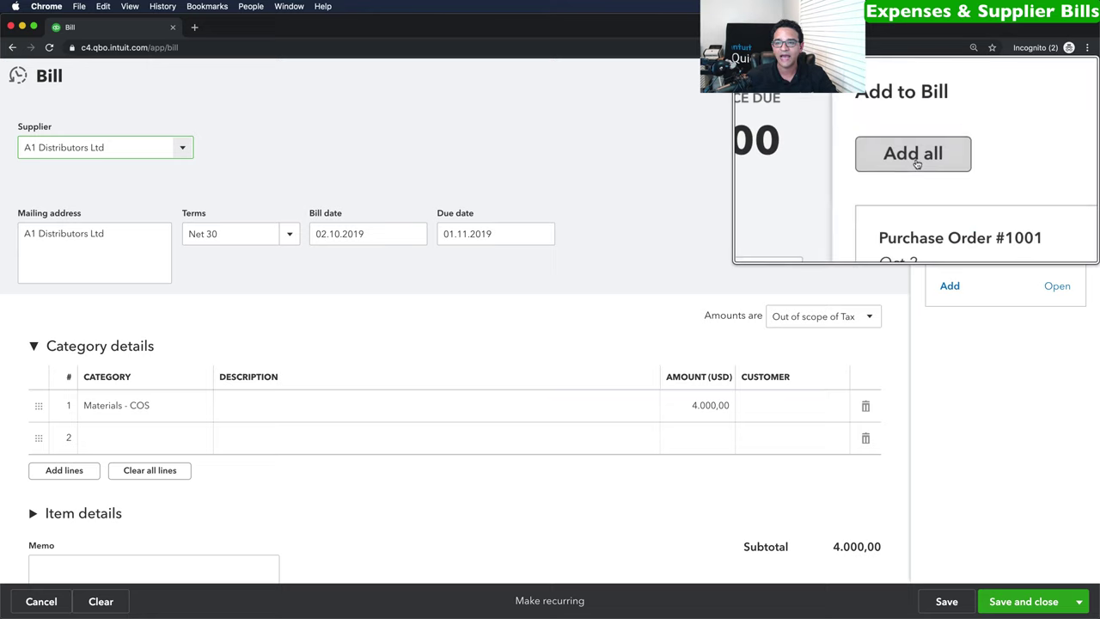
Add Purchase Order 1001's line, remove the Materials - COS line, and save at 12.500,00.
{"action": "left_click", "coordinate": [961, 157]}
{"action": "scroll", "coordinate": [524, 314], "scroll_direction": "down", "scroll_amount": 5}
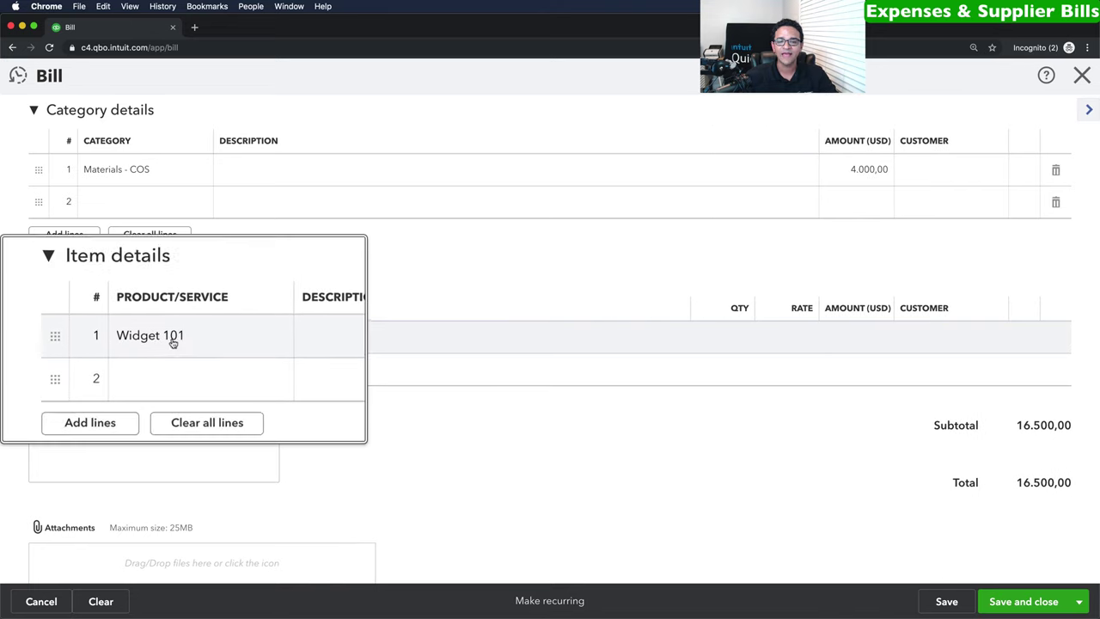
{"action": "scroll", "coordinate": [521, 272], "scroll_direction": "up", "scroll_amount": 2}
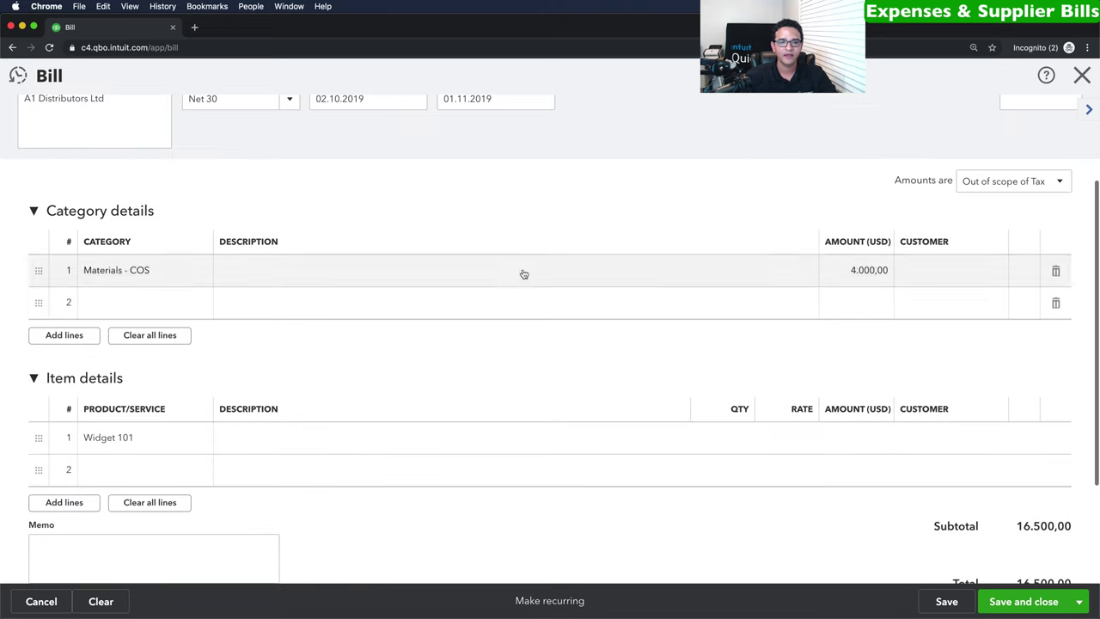
{"action": "left_click", "coordinate": [1056, 270]}
{"action": "left_click", "coordinate": [34, 212]}
{"action": "scroll", "coordinate": [762, 397], "scroll_direction": "down", "scroll_amount": 1}
{"action": "left_click_drag", "start_coordinate": [1016, 371], "coordinate": [1057, 371]}
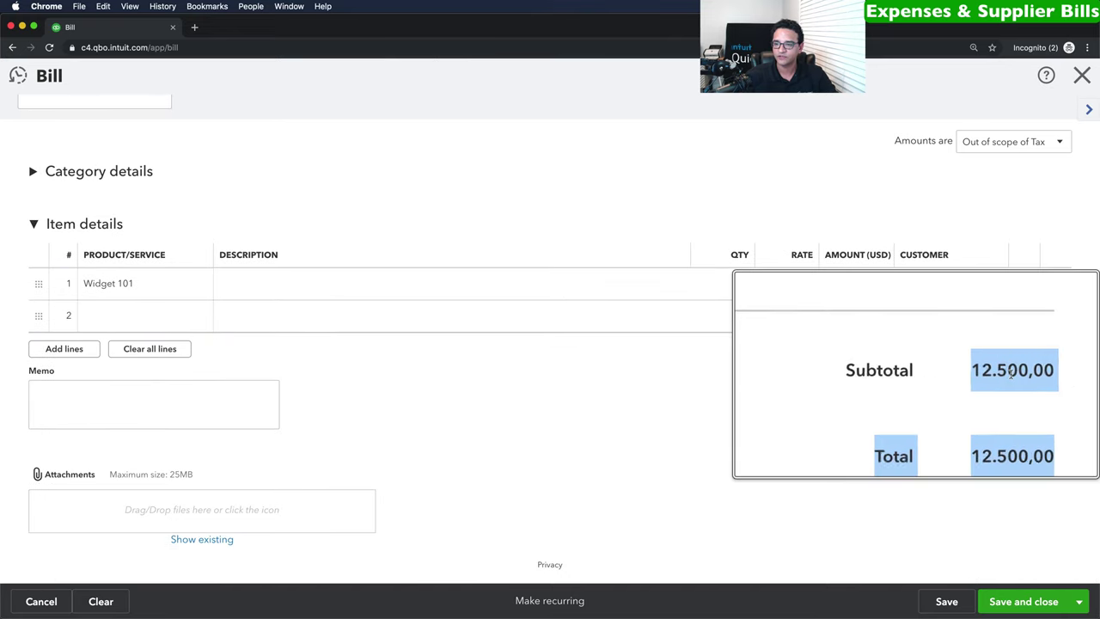
{"action": "left_click", "coordinate": [1022, 602]}
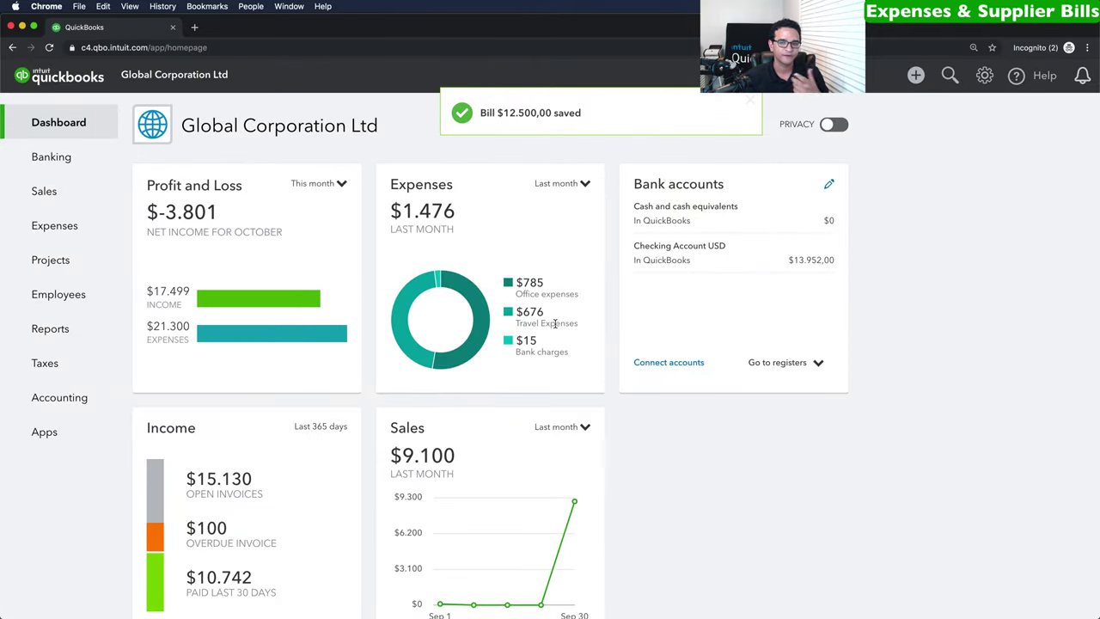
Open A1 Distributors Ltd's transactions via the Suppliers list's Open Bills filter.
{"action": "mouse_move", "coordinate": [56, 226]}
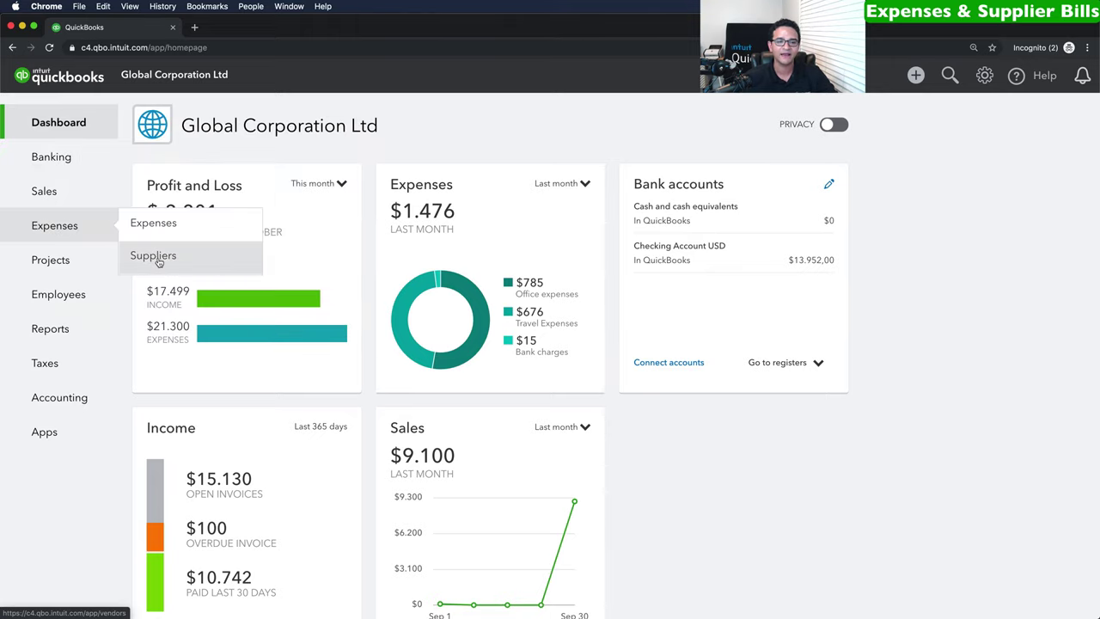
{"action": "left_click", "coordinate": [158, 261]}
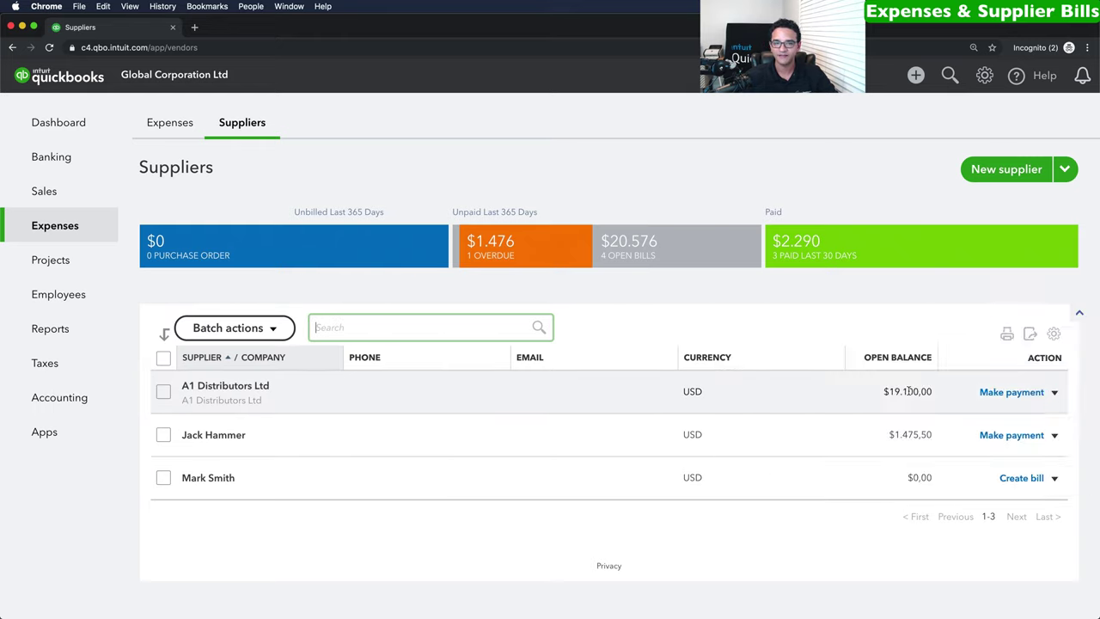
{"action": "left_click", "coordinate": [635, 247]}
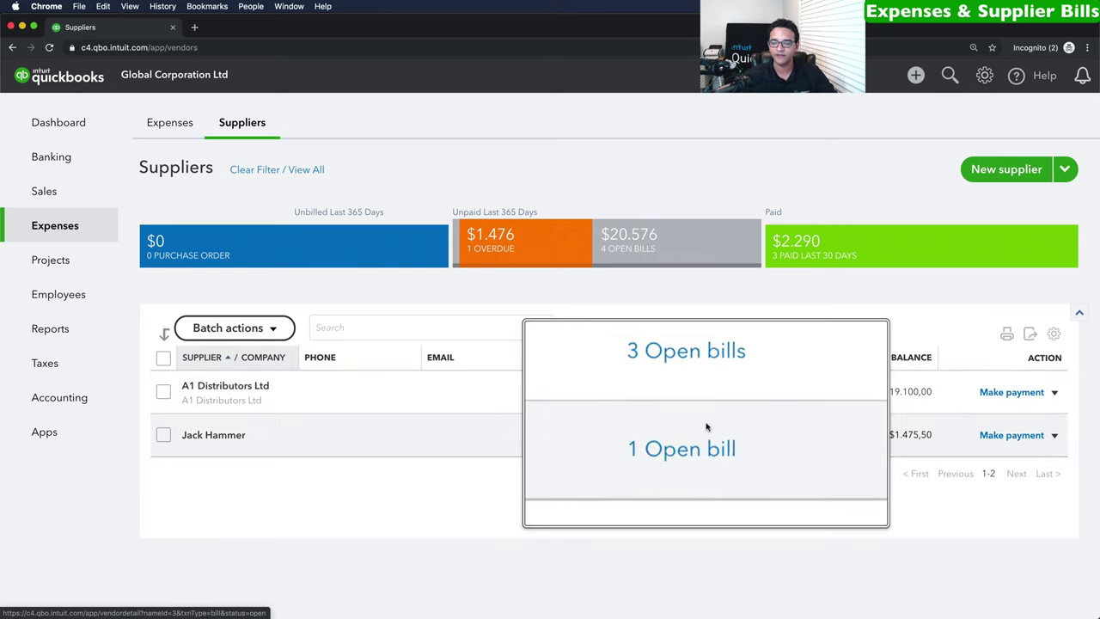
{"action": "left_click", "coordinate": [697, 392]}
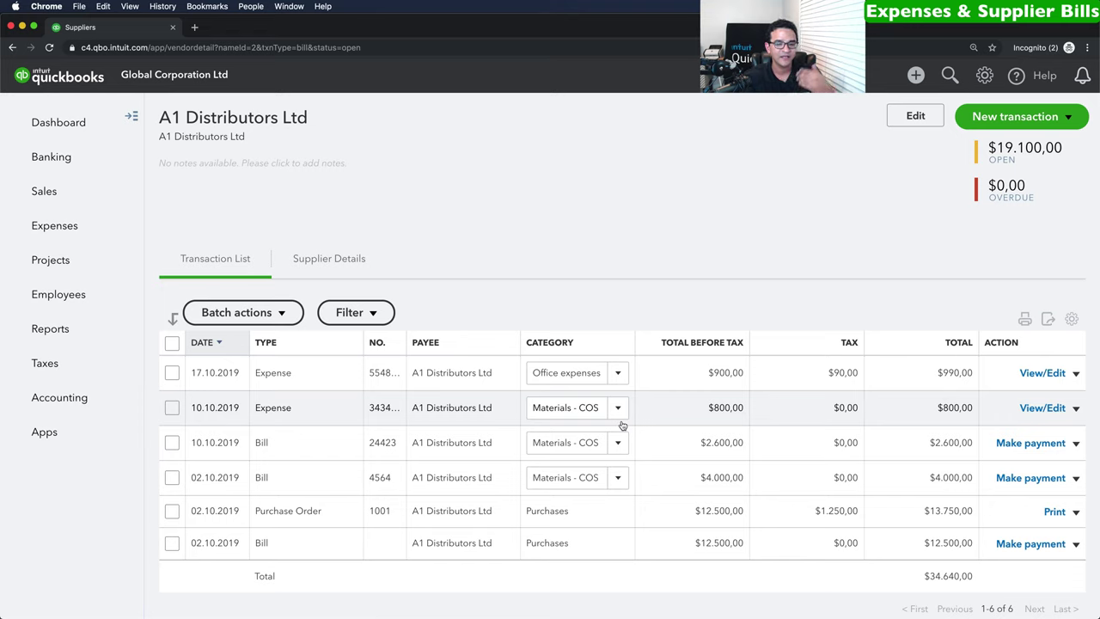
Filter A1 Distributors Ltd's transactions to Open bills: 2.600,00, 4.000,00 and 12.500,00.
{"action": "left_click", "coordinate": [368, 314]}
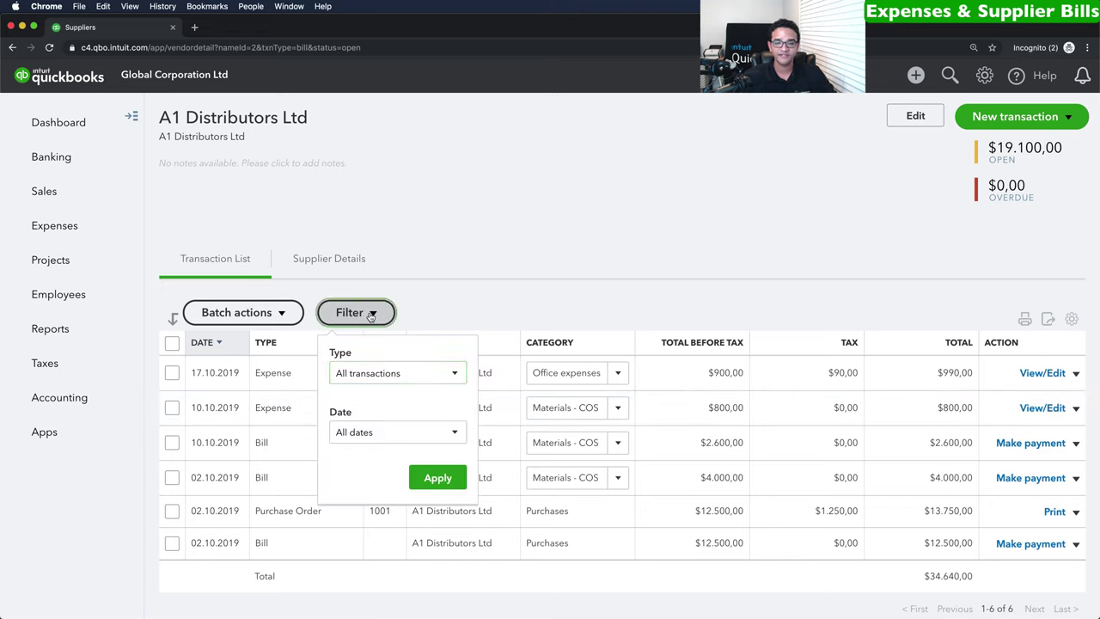
{"action": "left_click", "coordinate": [375, 373]}
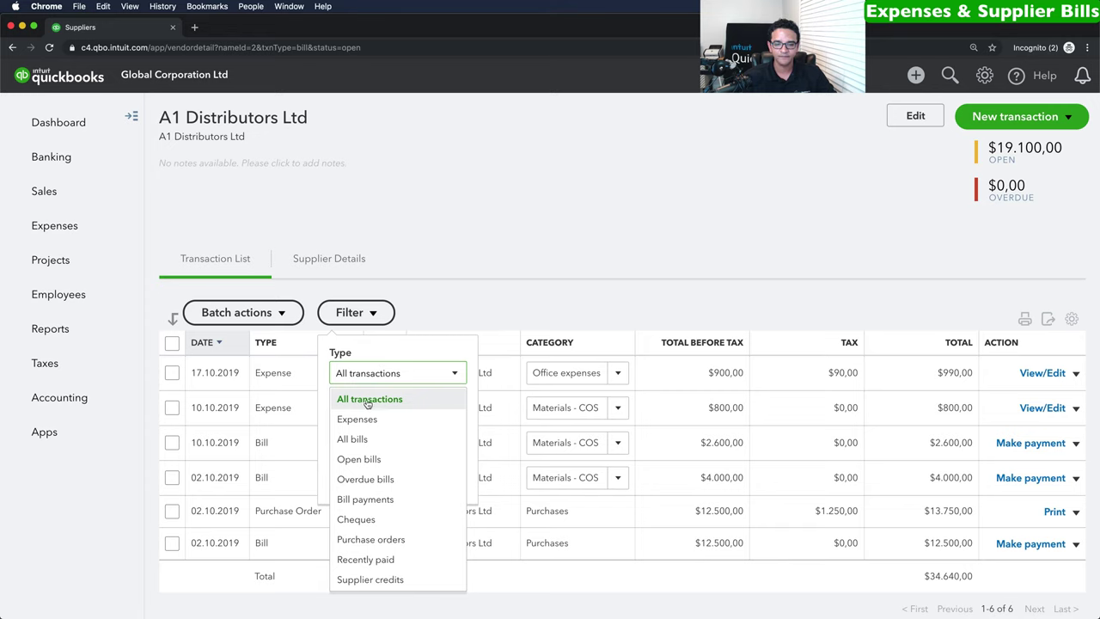
{"action": "left_click", "coordinate": [371, 461]}
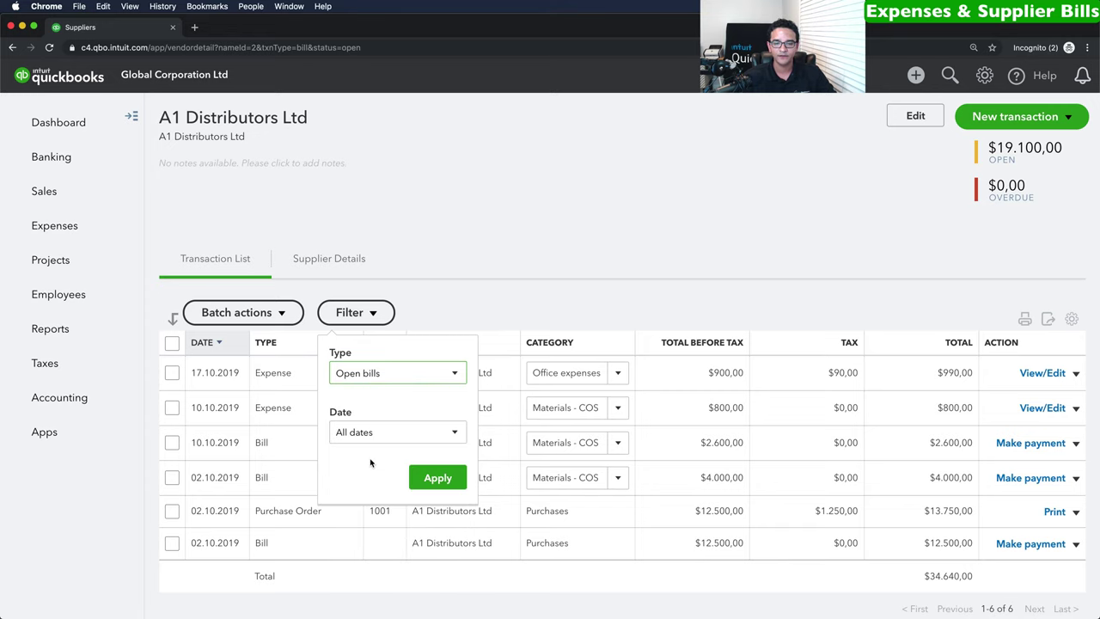
{"action": "left_click", "coordinate": [435, 477]}
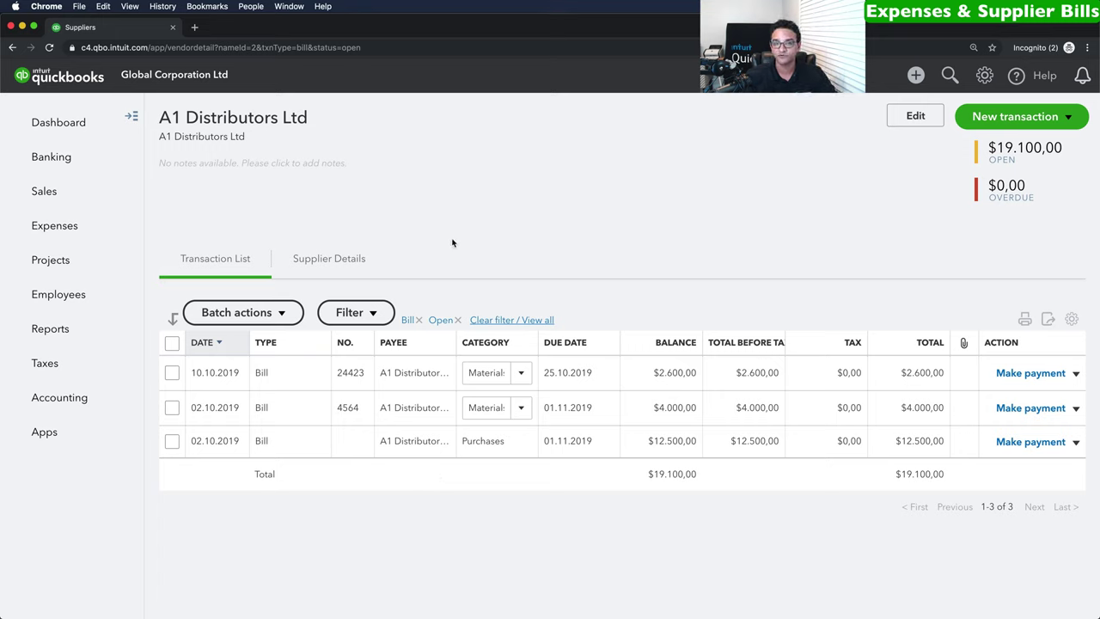
{"action": "left_click", "coordinate": [915, 75]}
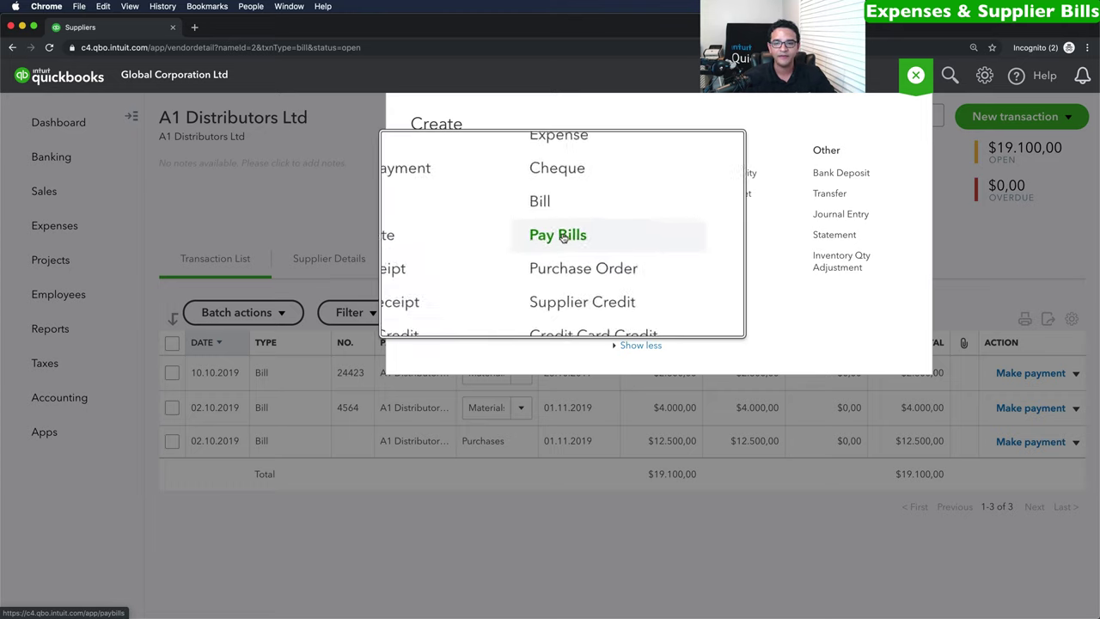
Pay the 2.600,00 bill and bill 4564 from Checking Account USD, totalling 6.600,00.
{"action": "left_click", "coordinate": [561, 235]}
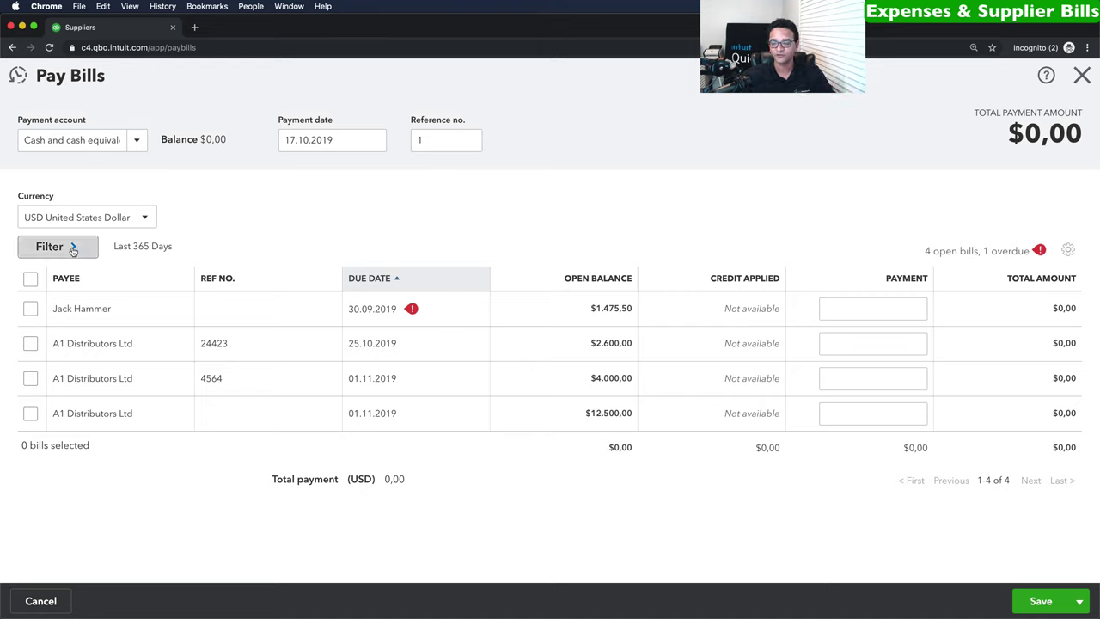
{"action": "left_click", "coordinate": [139, 142]}
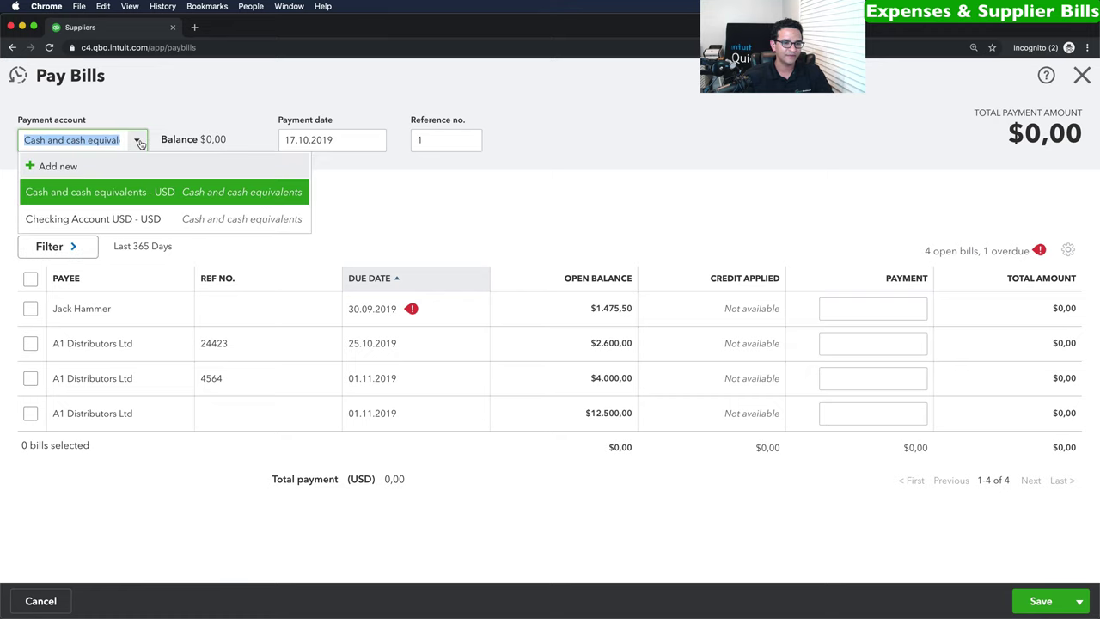
{"action": "left_click", "coordinate": [77, 220]}
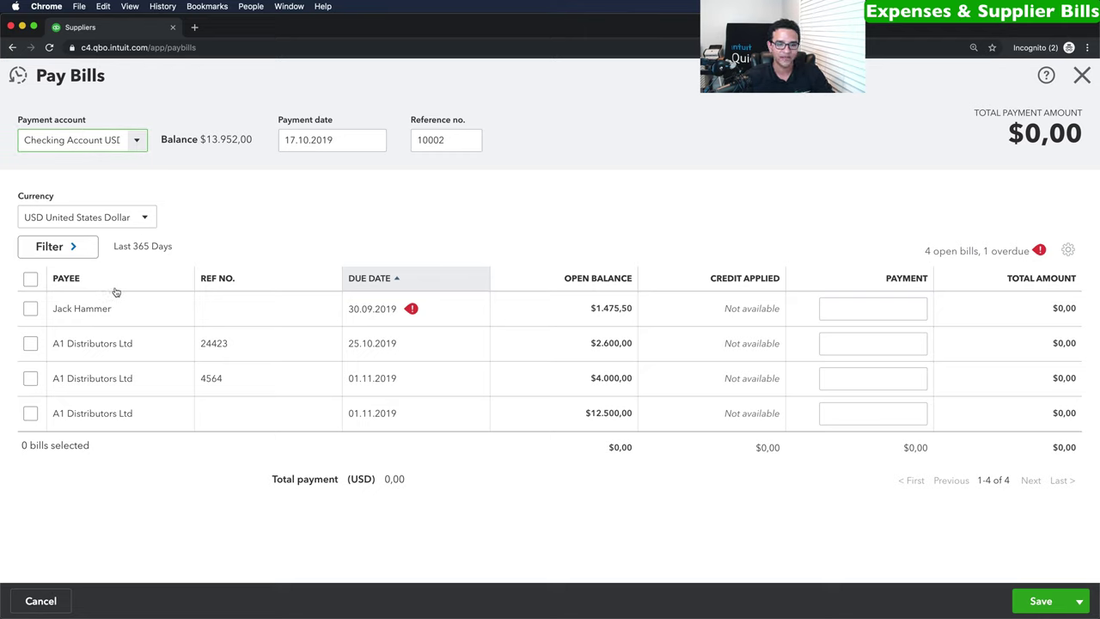
{"action": "left_click", "coordinate": [30, 343]}
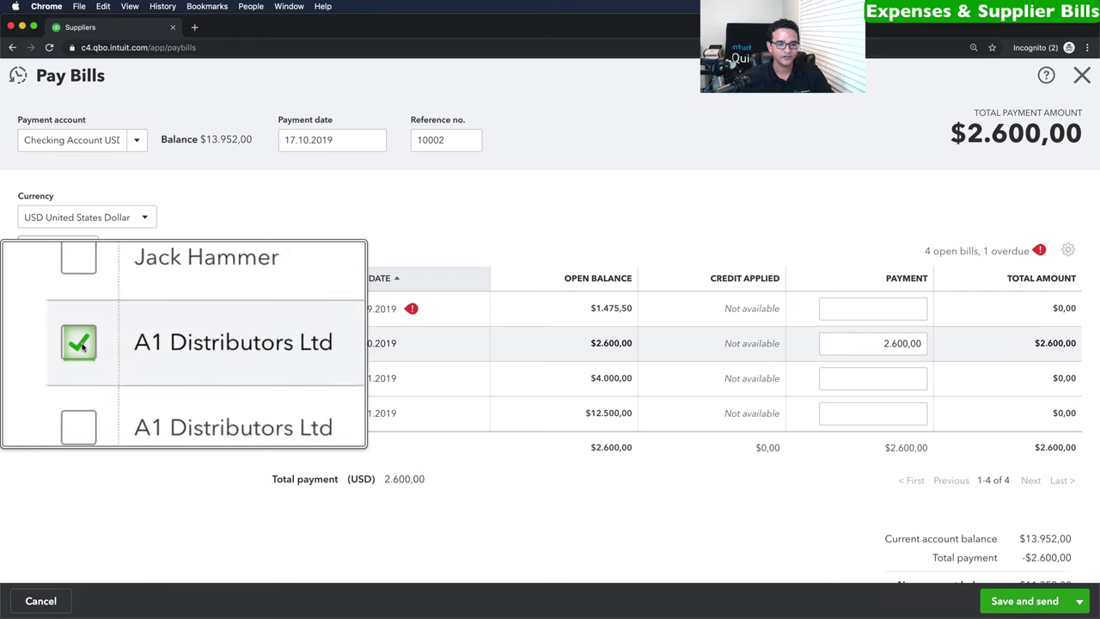
{"action": "left_click", "coordinate": [29, 377]}
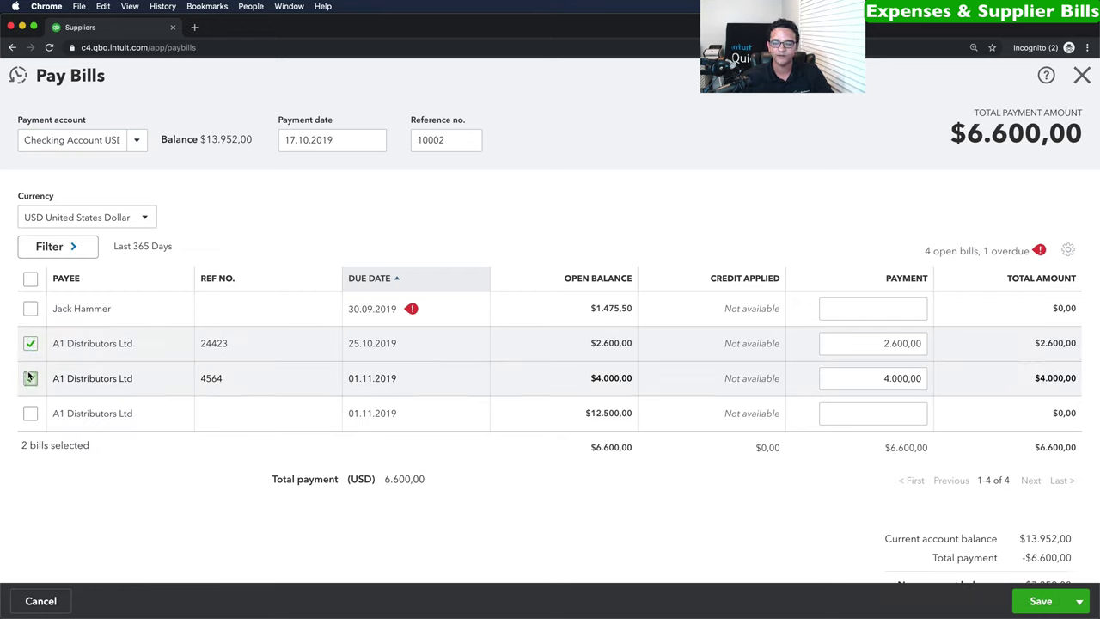
{"action": "left_click", "coordinate": [869, 343]}
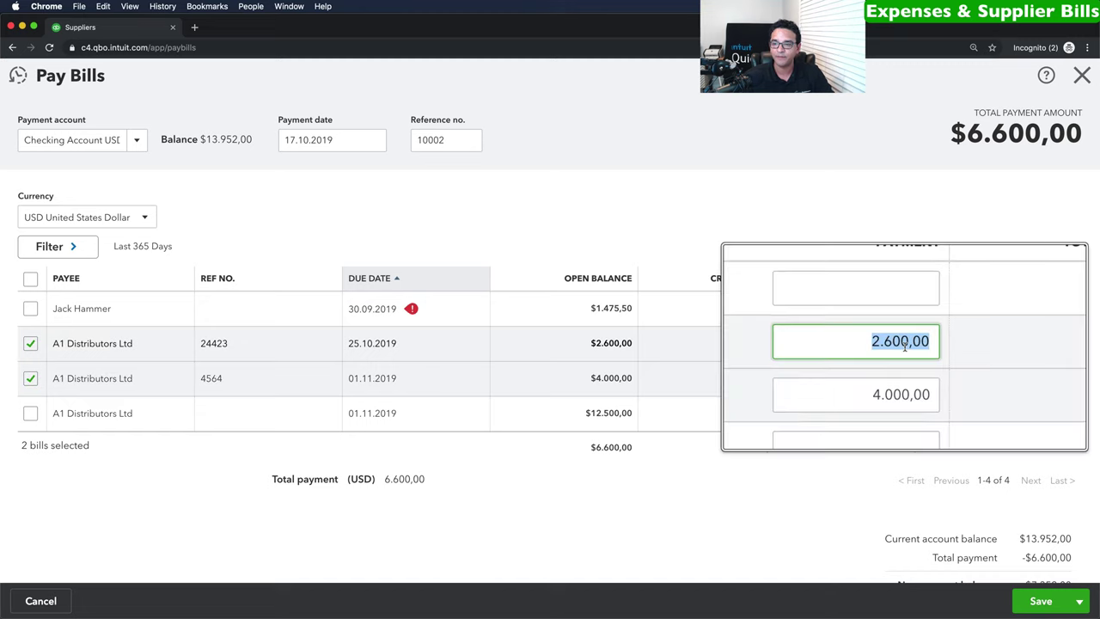
{"action": "key", "text": "Tab"}
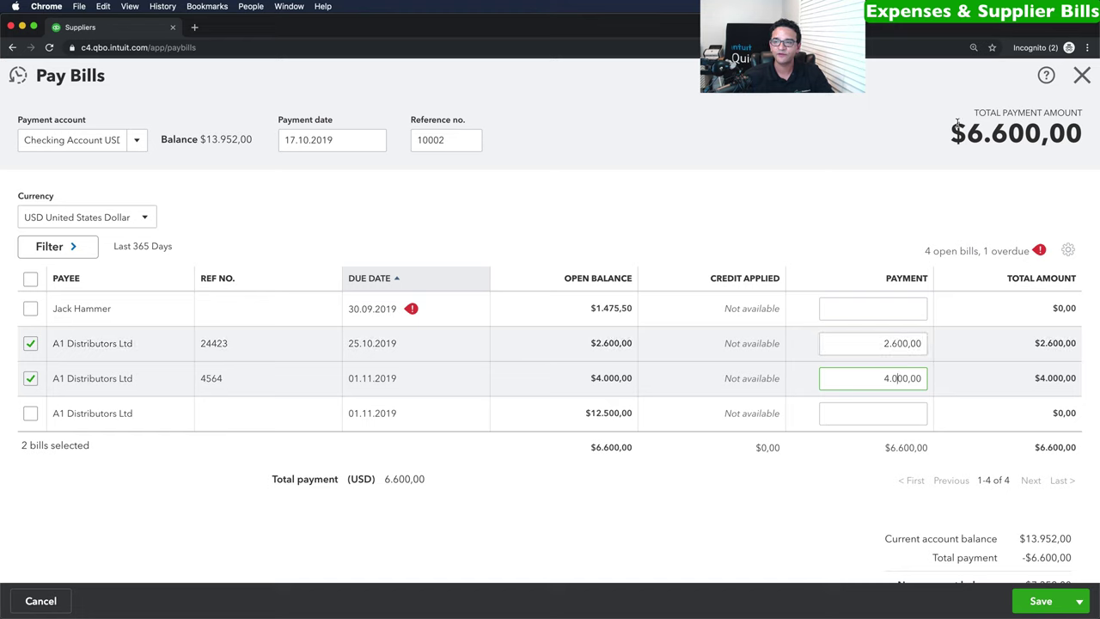
{"action": "mouse_move", "coordinate": [955, 119]}
{"action": "left_mouse_down"}
{"action": "mouse_move", "coordinate": [967, 129]}
{"action": "mouse_move", "coordinate": [1084, 134]}
{"action": "mouse_move", "coordinate": [952, 136]}
{"action": "left_mouse_up"}
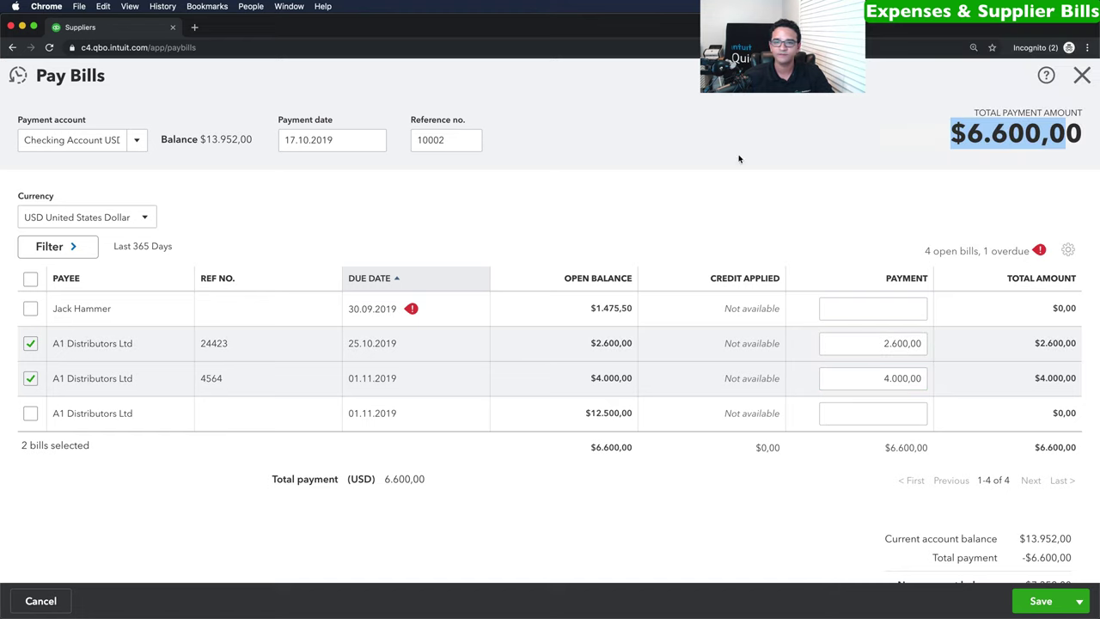
Date the payment 15.10.2019, enter a new reference number, and save.
{"action": "left_click", "coordinate": [339, 140]}
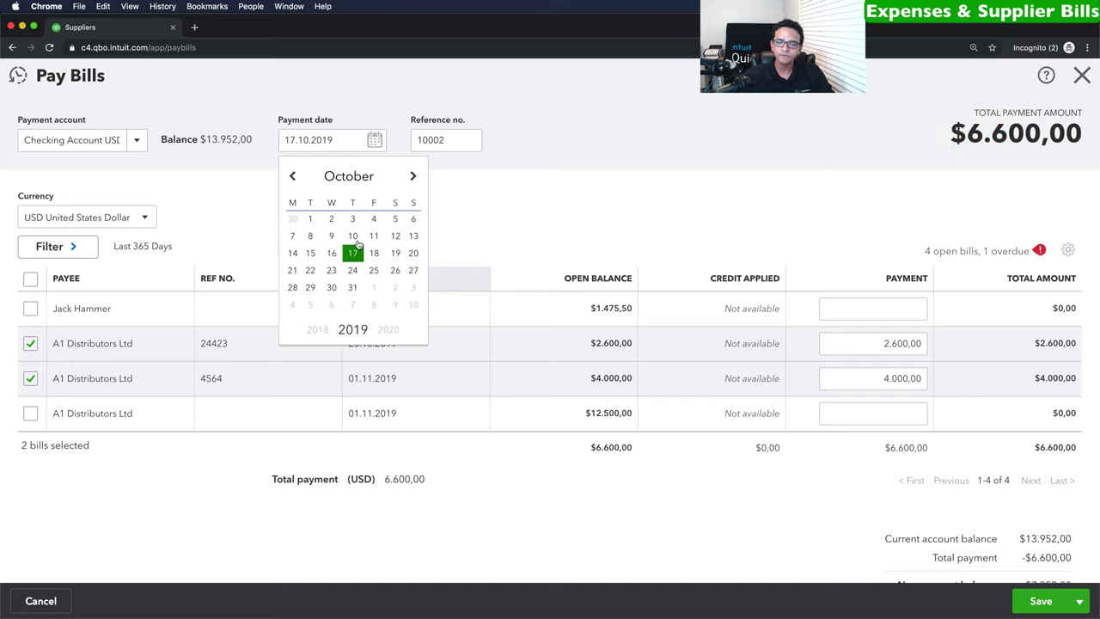
{"action": "left_click", "coordinate": [311, 253]}
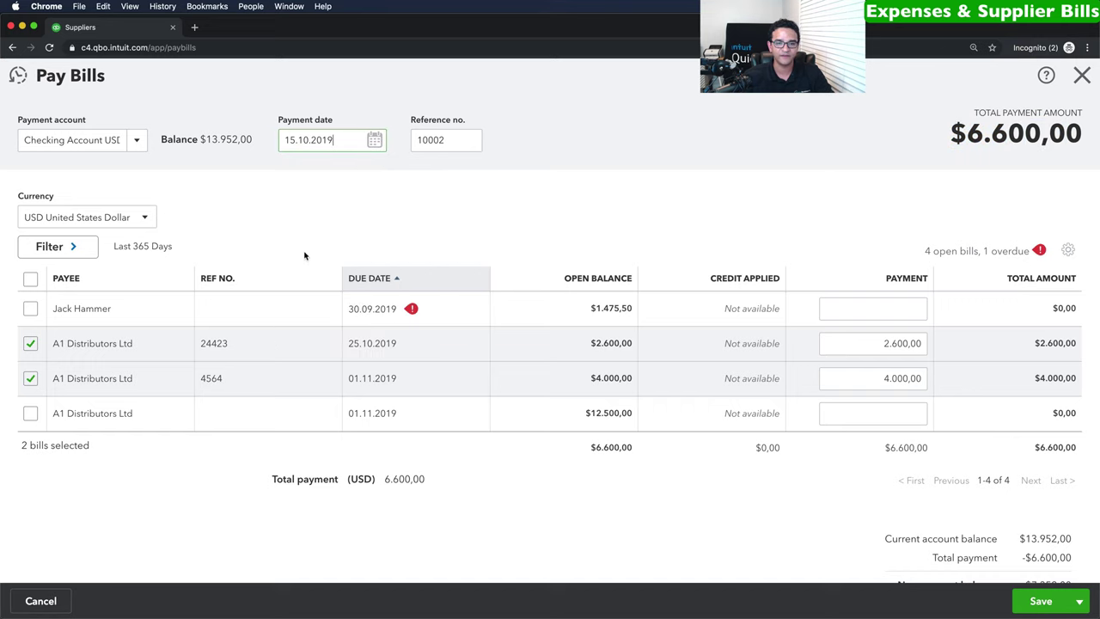
{"action": "double_click", "coordinate": [466, 140]}
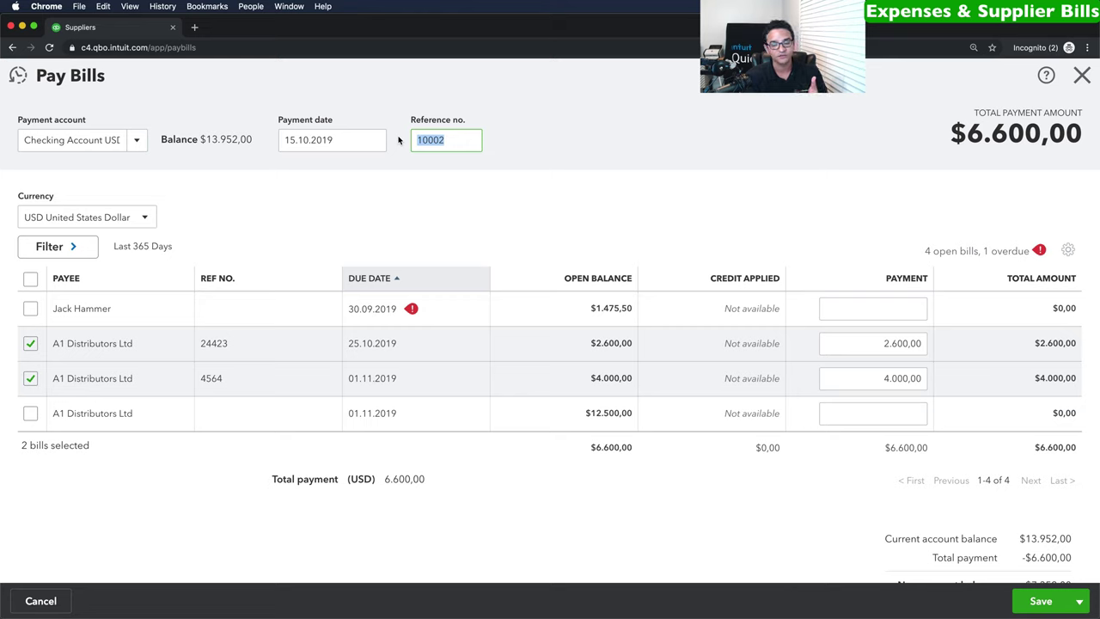
{"action": "type", "text": "5445464"}
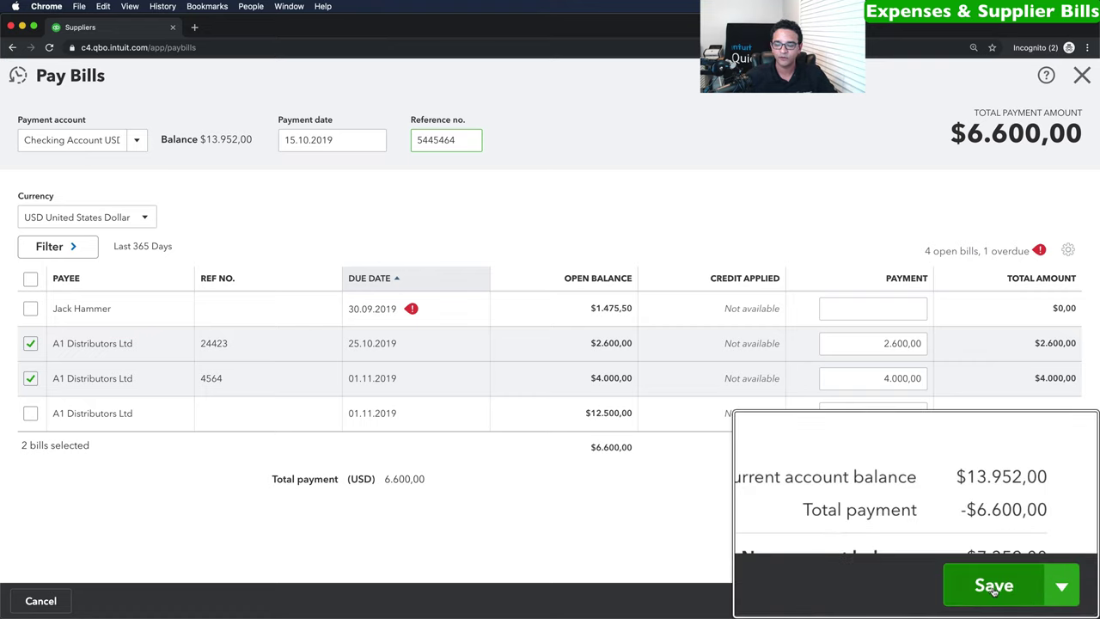
{"action": "left_click", "coordinate": [1040, 601]}
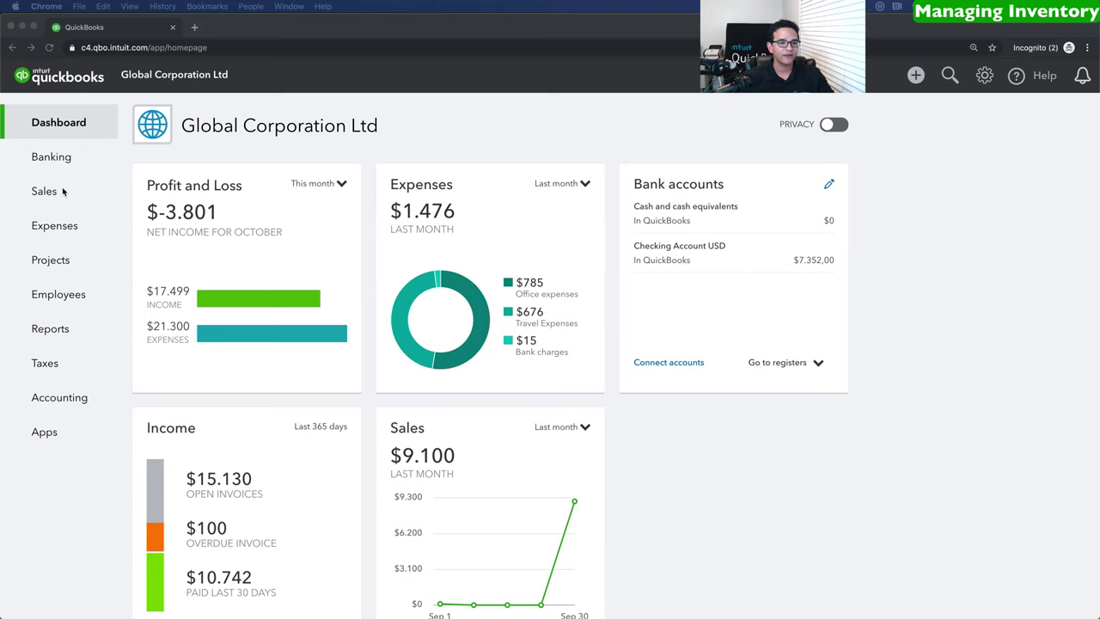
Turn on inventory tracking from a new Products and Services item and dismiss the confirmation.
{"action": "left_click", "coordinate": [50, 191]}
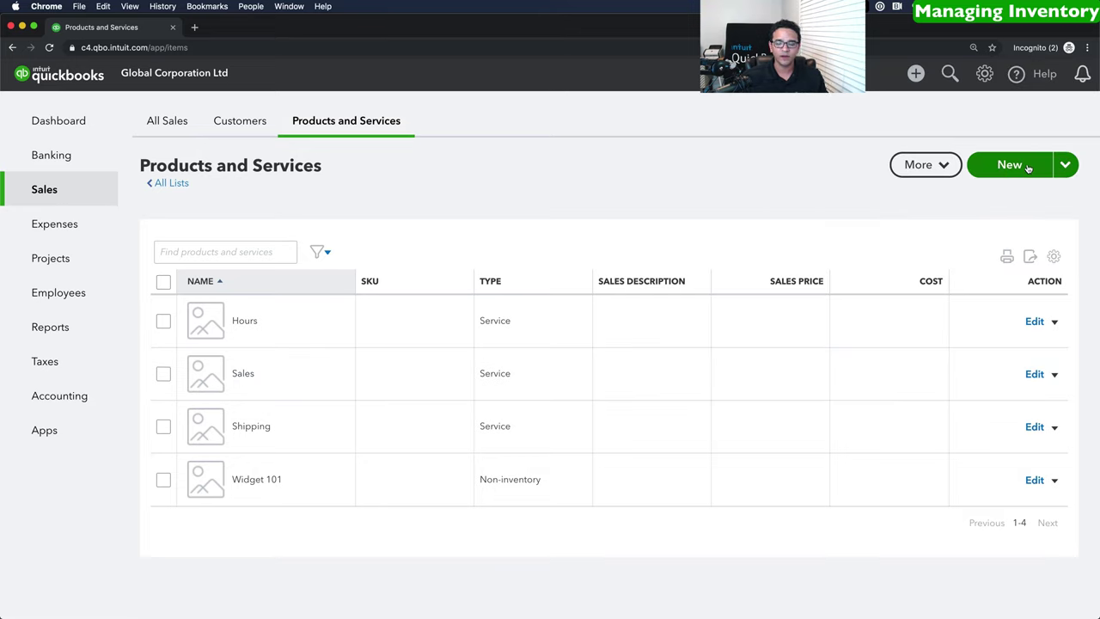
{"action": "left_click", "coordinate": [1010, 164]}
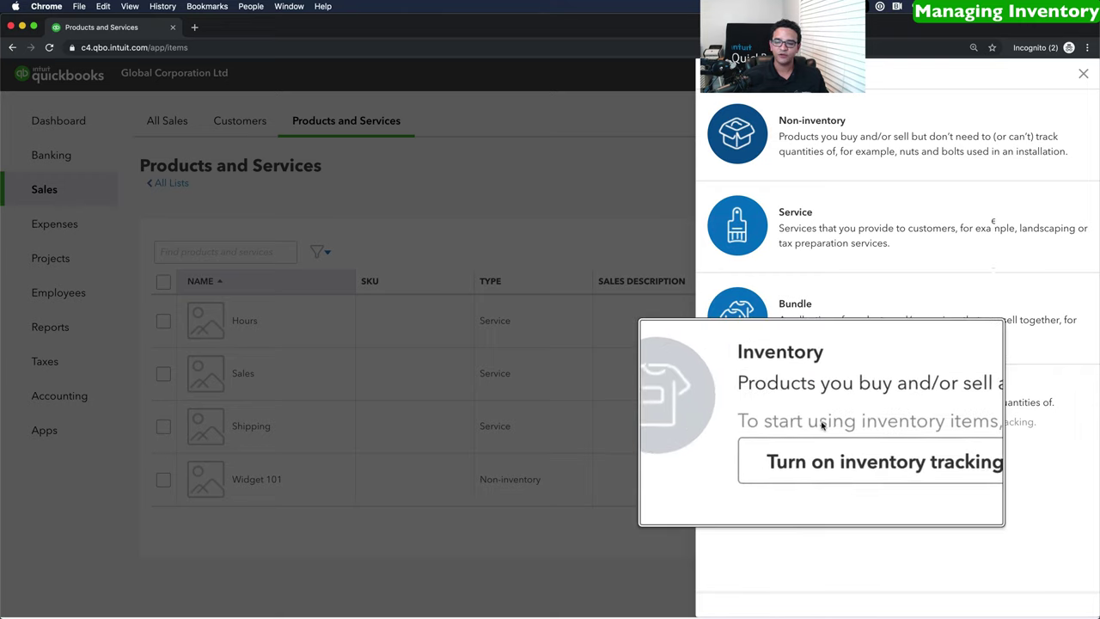
{"action": "left_click", "coordinate": [835, 444]}
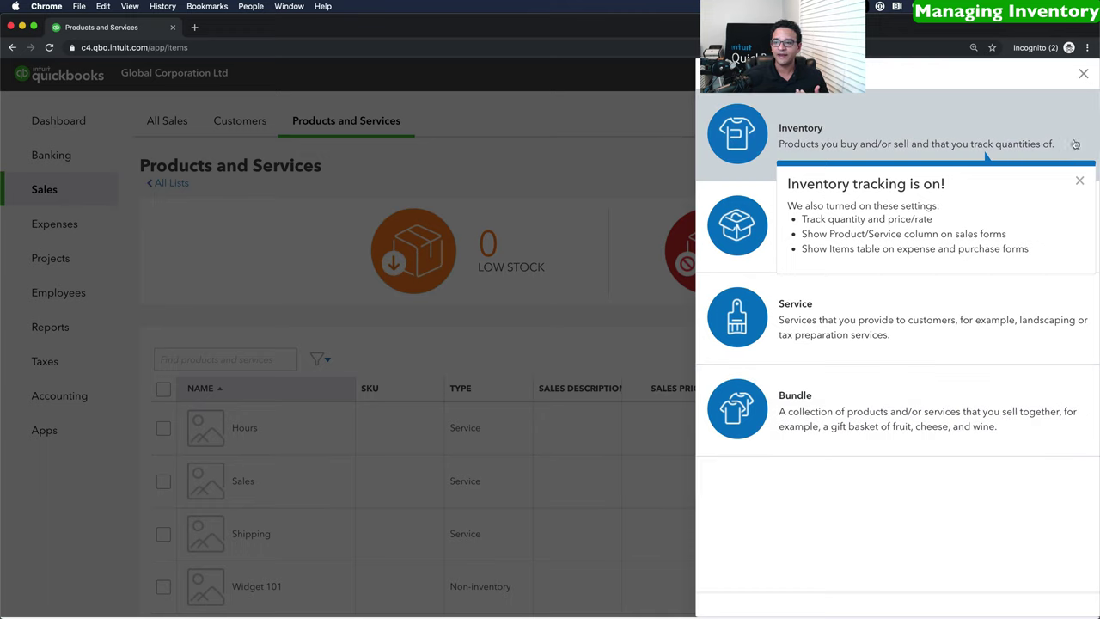
{"action": "left_click", "coordinate": [1078, 183]}
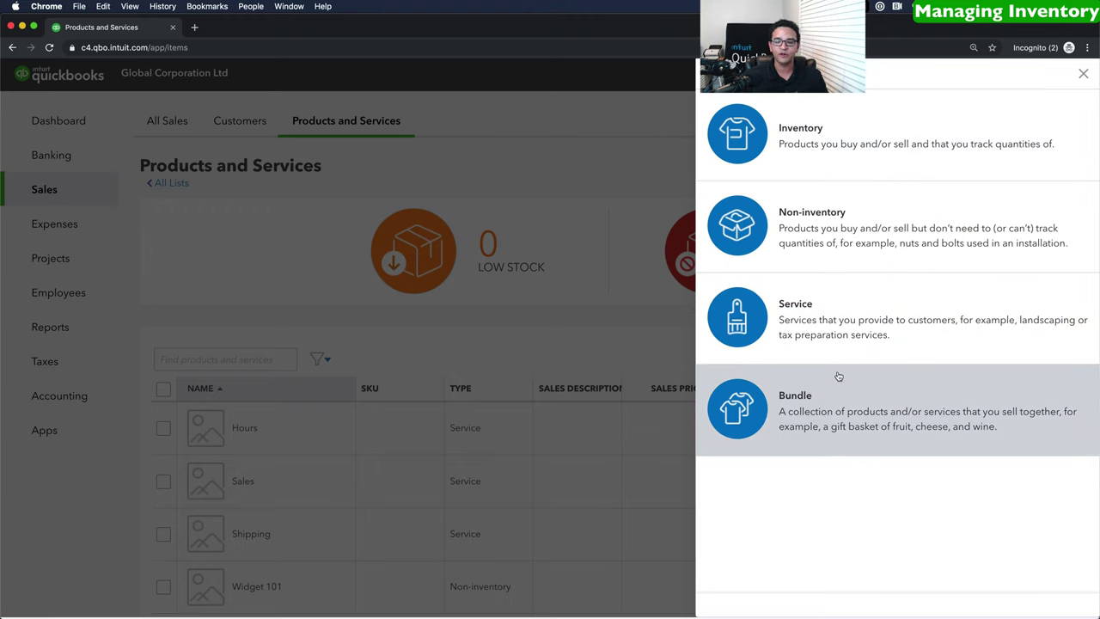
Make Blue Shirt an inventory product filed under a new Shirts category.
{"action": "left_click", "coordinate": [820, 129]}
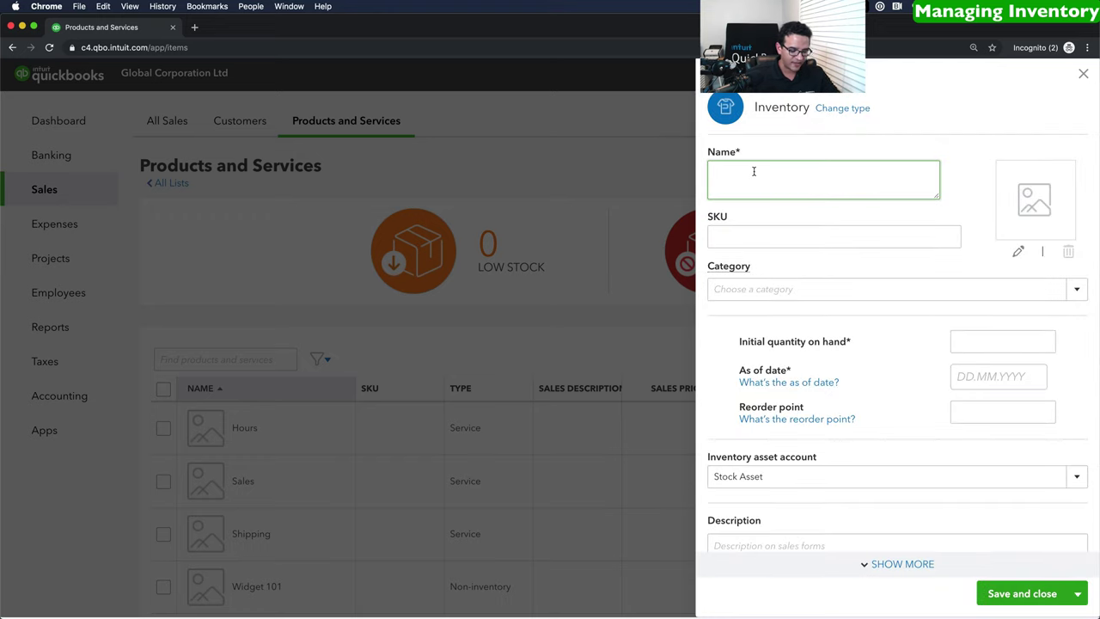
{"action": "type", "text": "Blue Shirt"}
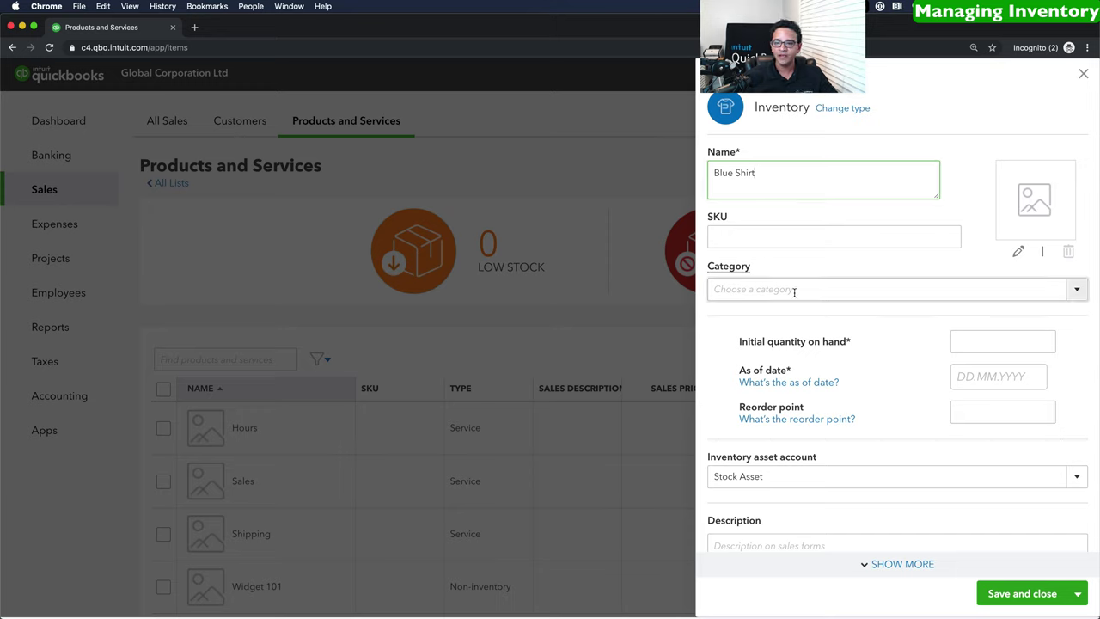
{"action": "left_click", "coordinate": [751, 288]}
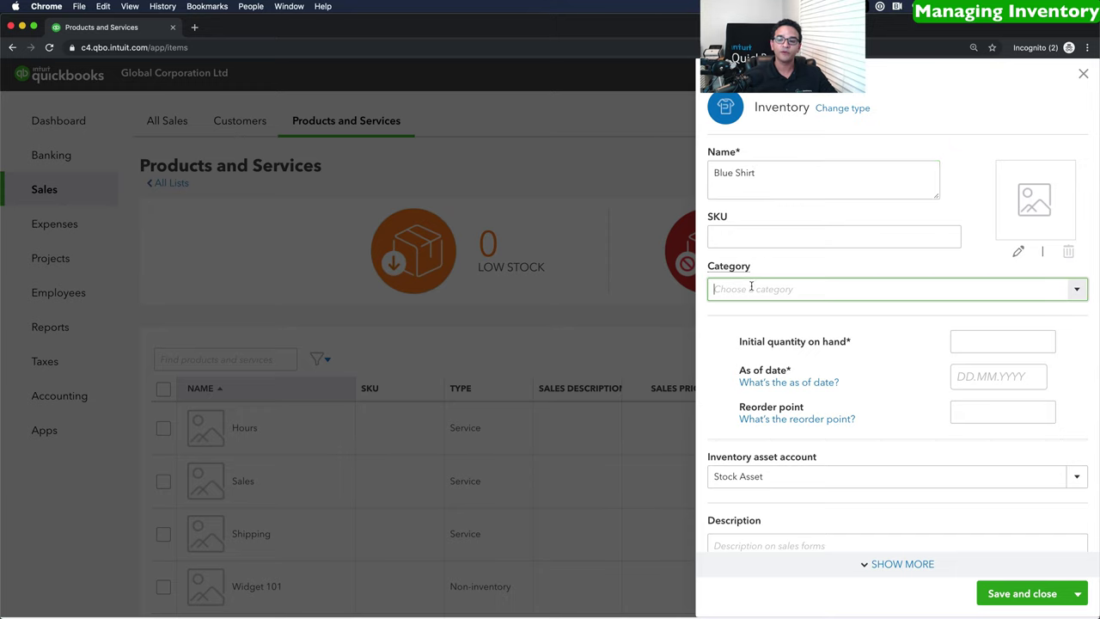
{"action": "left_click", "coordinate": [1076, 289]}
{"action": "left_click", "coordinate": [785, 318]}
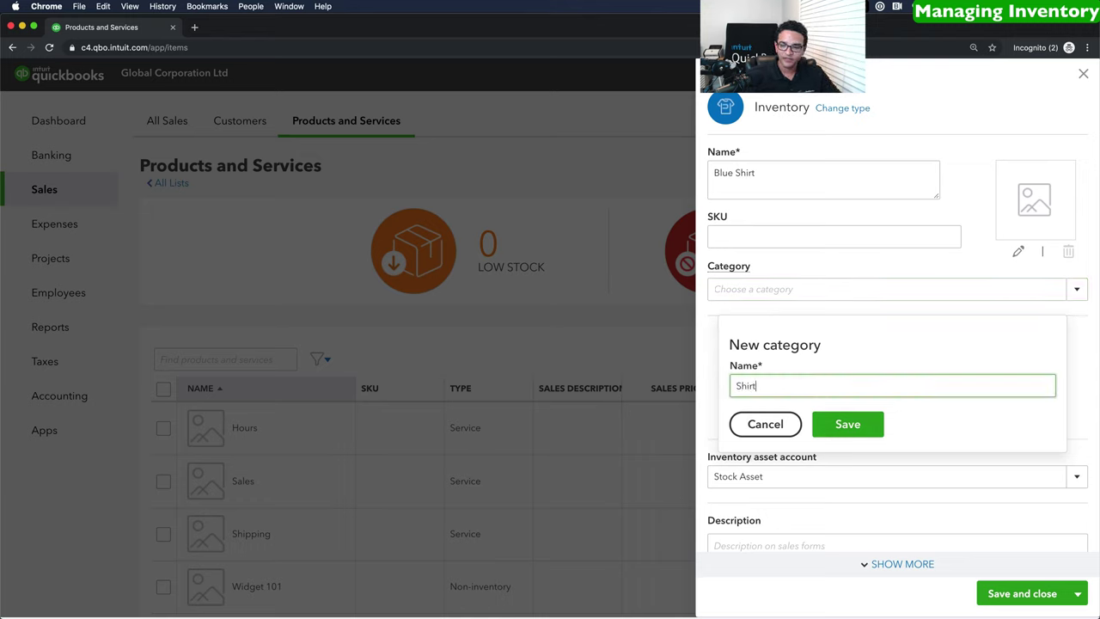
{"action": "left_click", "coordinate": [847, 423]}
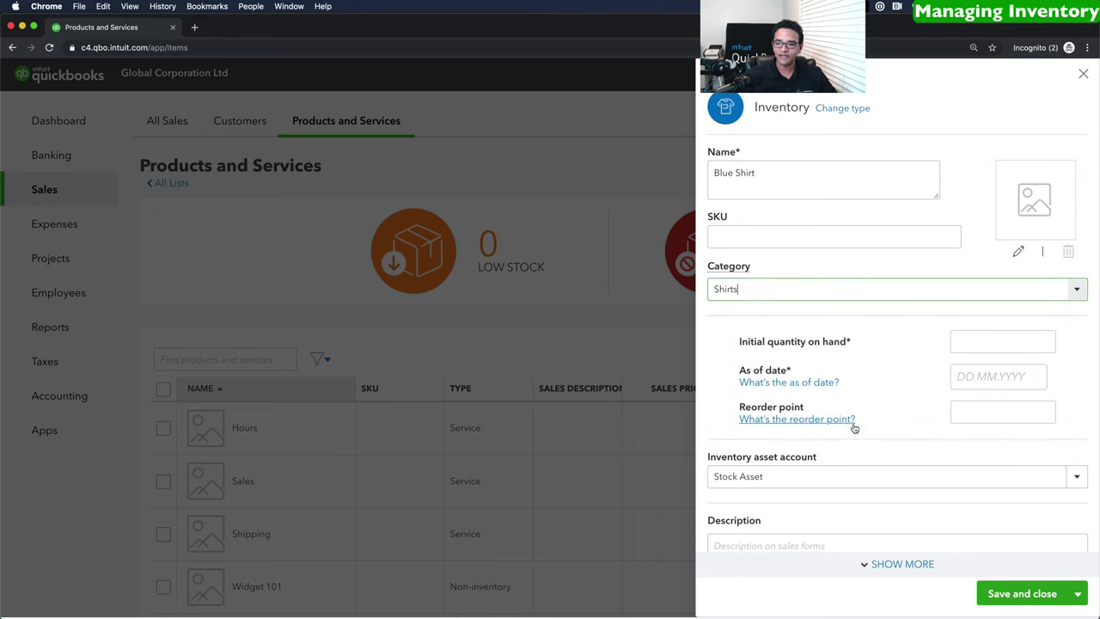
Set initial quantity 0 as of 17 October 2019 with a reorder point of 10.
{"action": "left_click", "coordinate": [977, 343]}
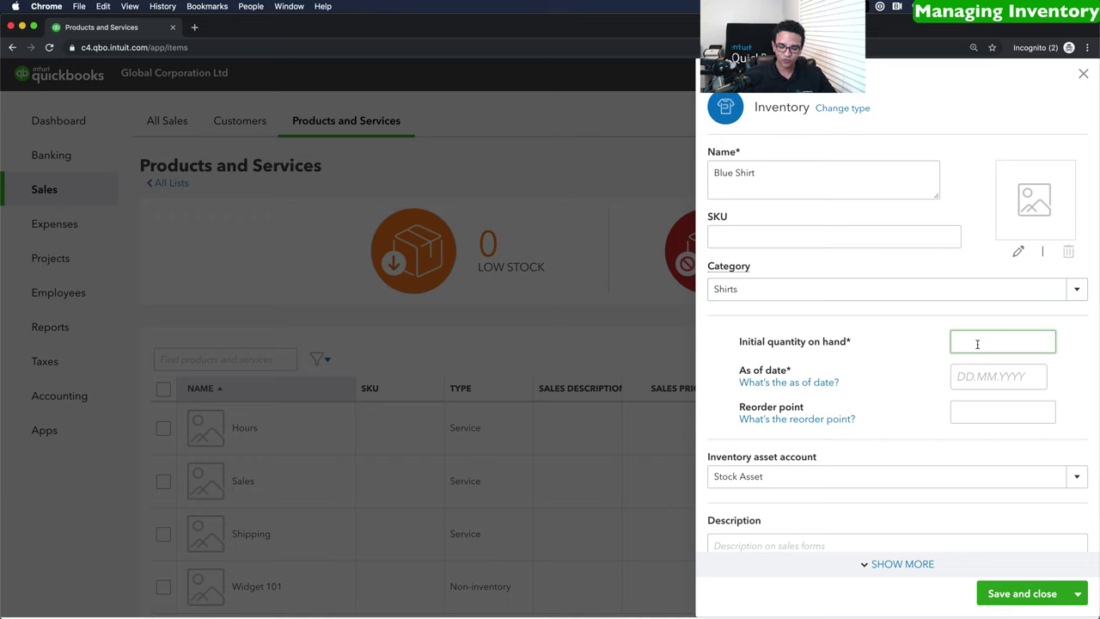
{"action": "type", "text": "0"}
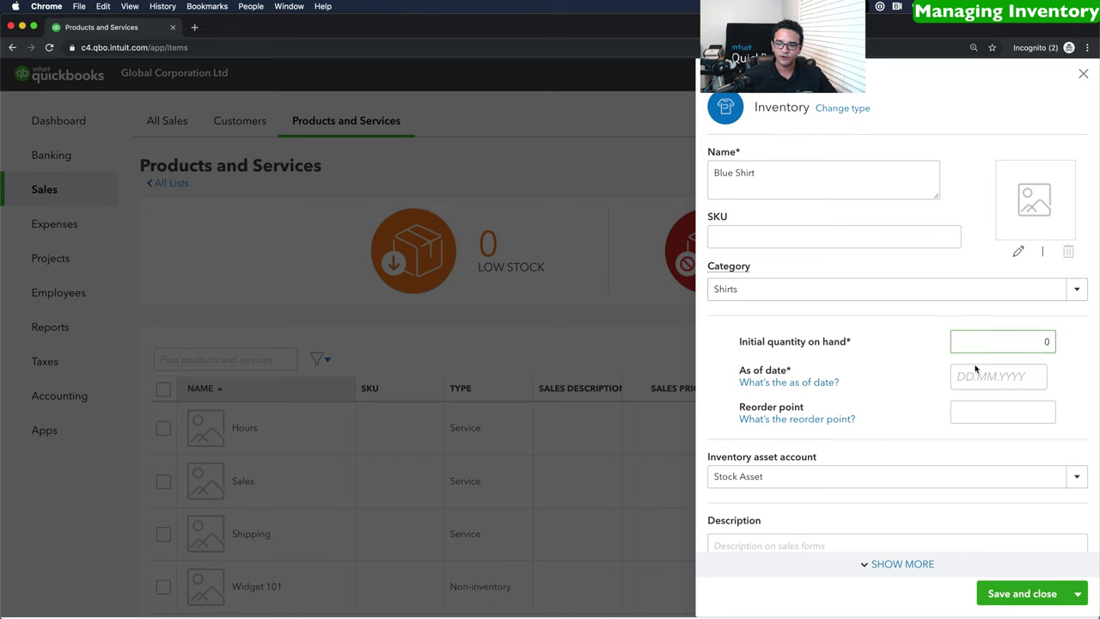
{"action": "left_click", "coordinate": [974, 375]}
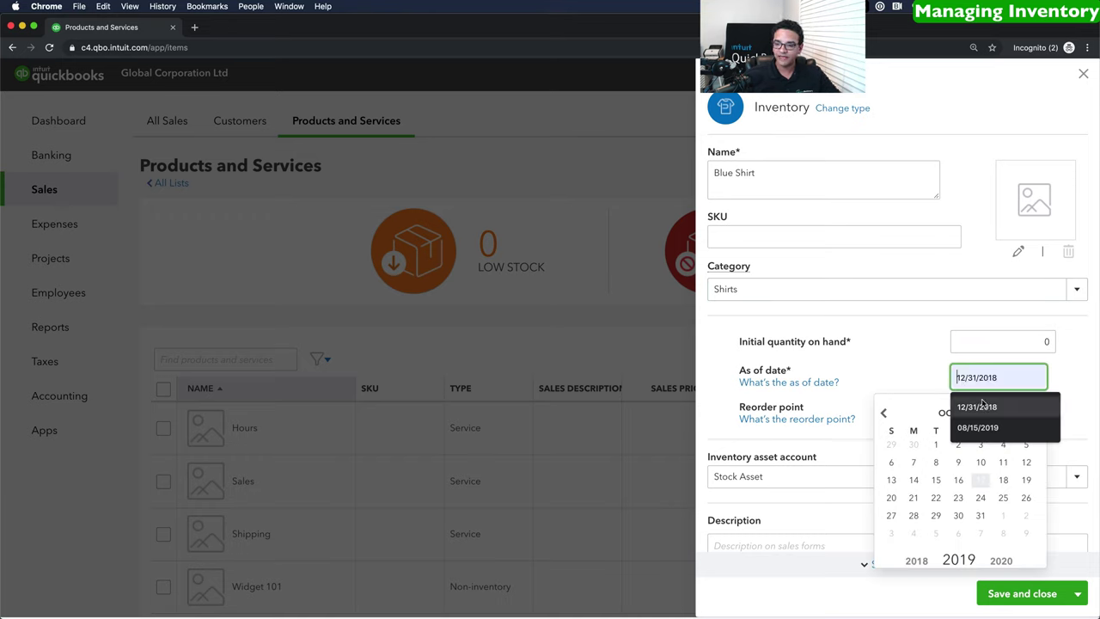
{"action": "left_click", "coordinate": [980, 480]}
{"action": "left_click", "coordinate": [916, 370]}
{"action": "left_click", "coordinate": [989, 413]}
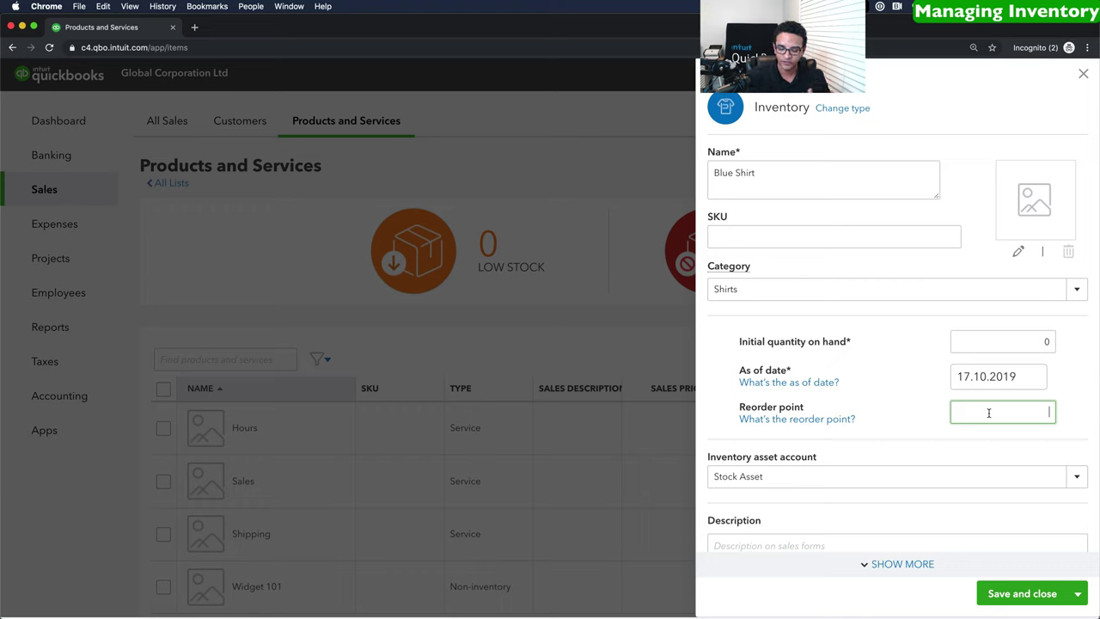
{"action": "type", "text": "10"}
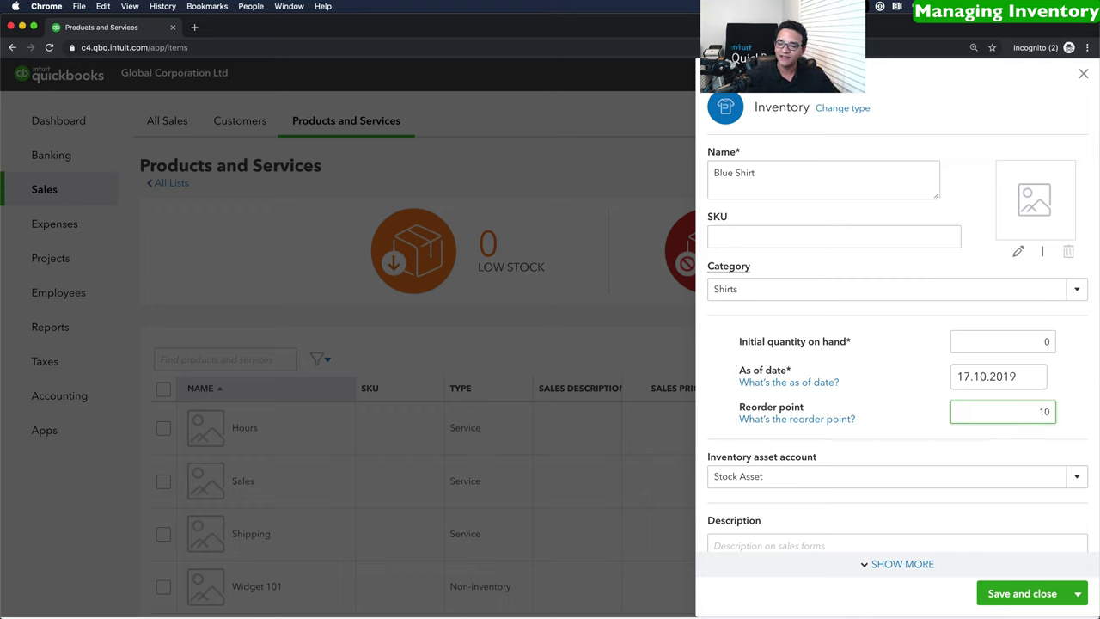
Keep Stock Asset - USD as asset account, post income to Sales, and price it at 25.
{"action": "scroll", "coordinate": [945, 400], "scroll_direction": "down", "scroll_amount": 3}
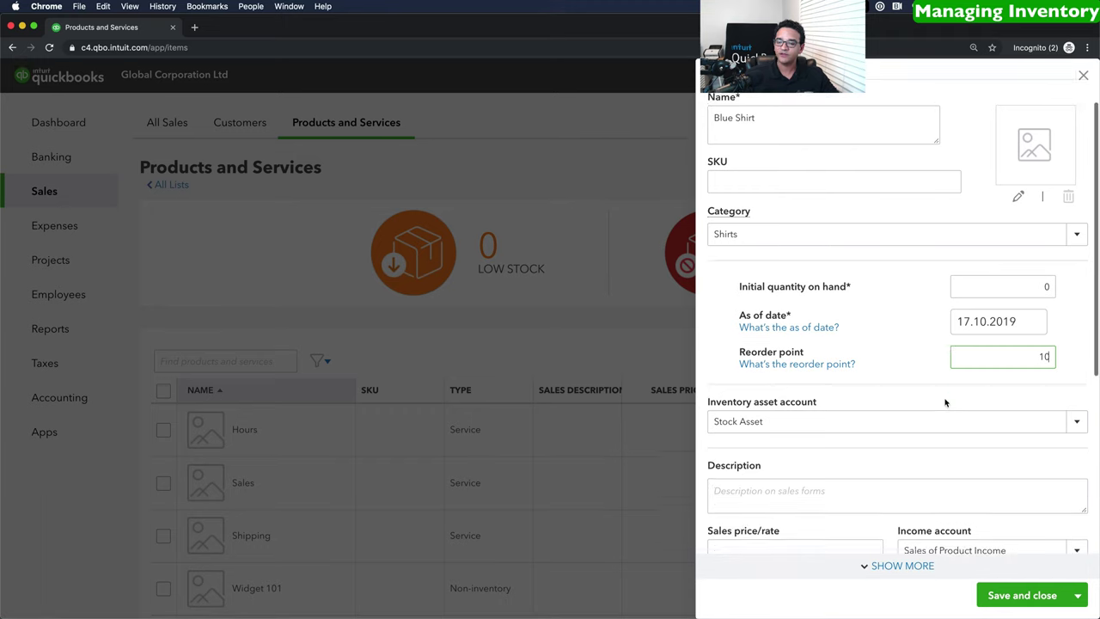
{"action": "left_click", "coordinate": [1073, 382]}
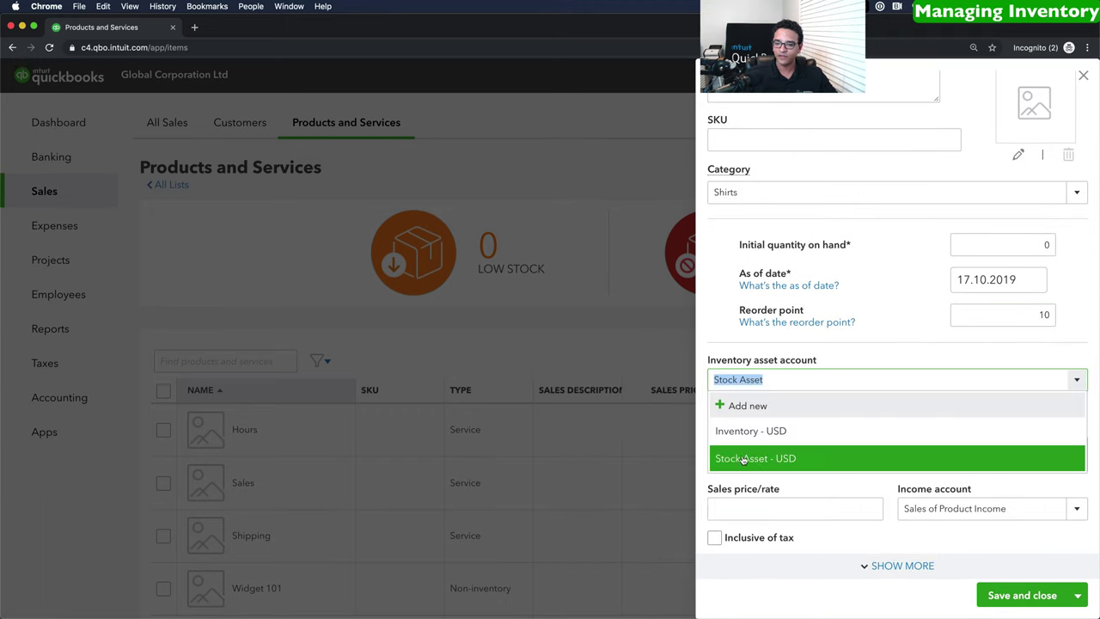
{"action": "left_click", "coordinate": [737, 457]}
{"action": "scroll", "coordinate": [796, 401], "scroll_direction": "down", "scroll_amount": 3}
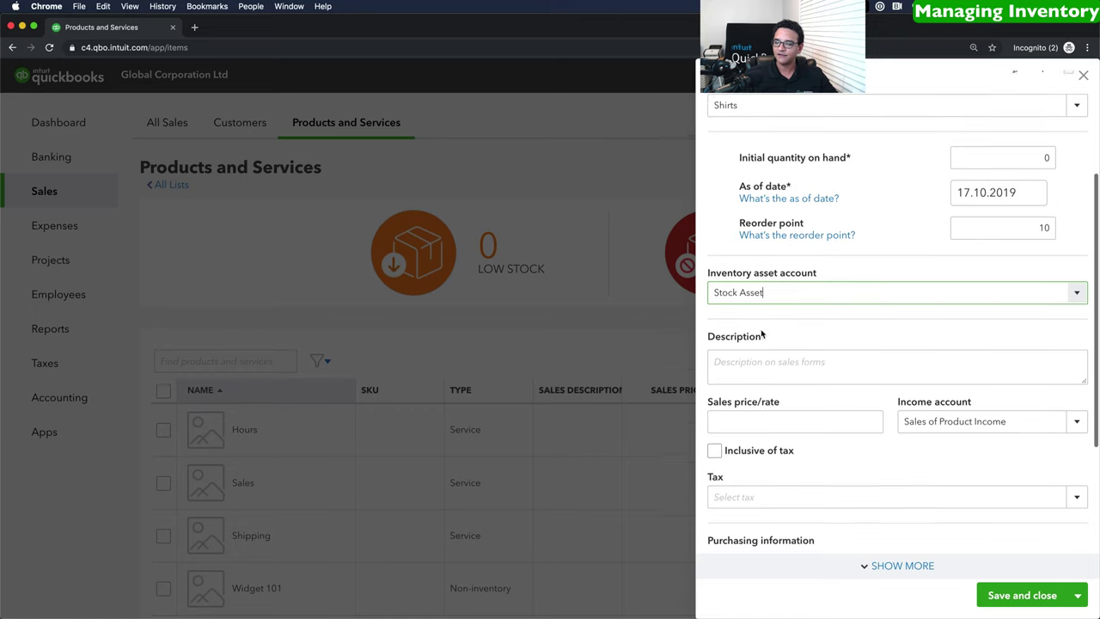
{"action": "left_click", "coordinate": [1070, 411]}
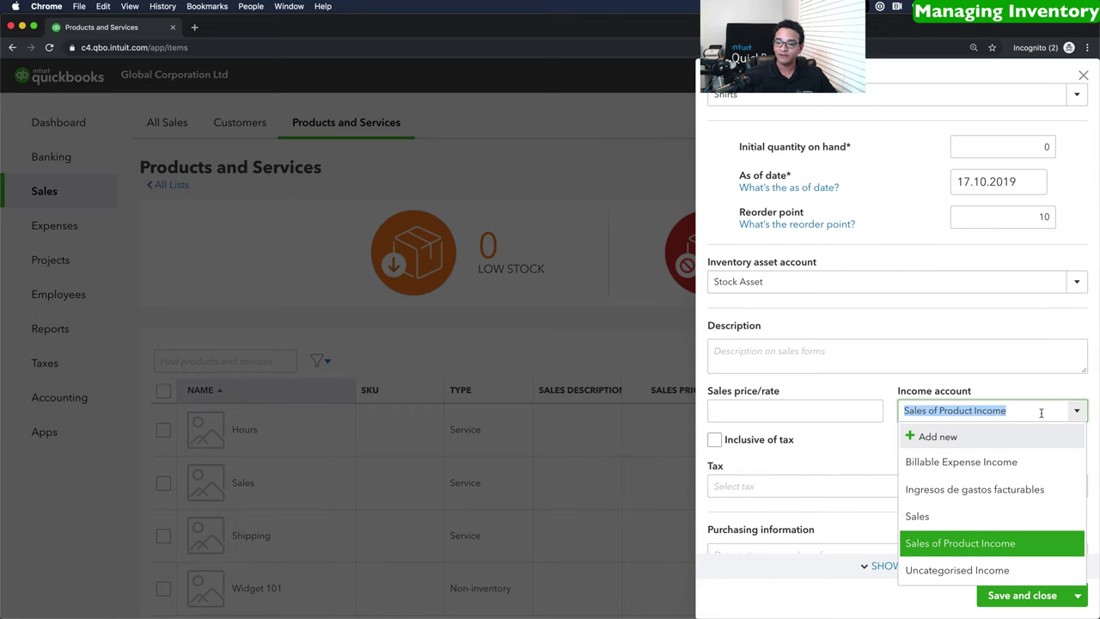
{"action": "left_click", "coordinate": [933, 517]}
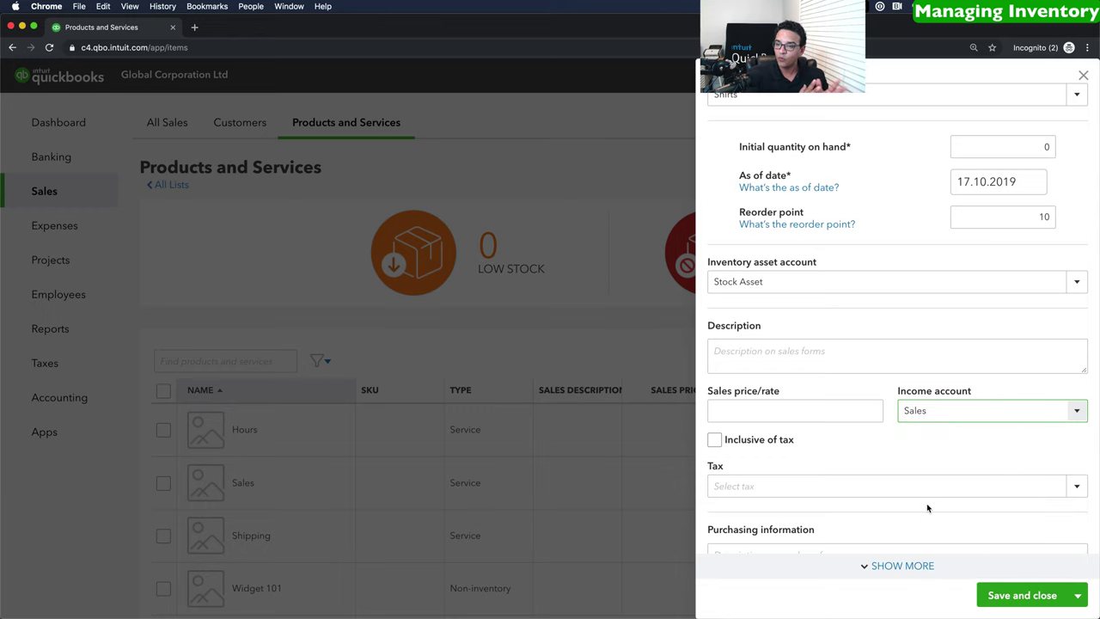
{"action": "left_click", "coordinate": [755, 413]}
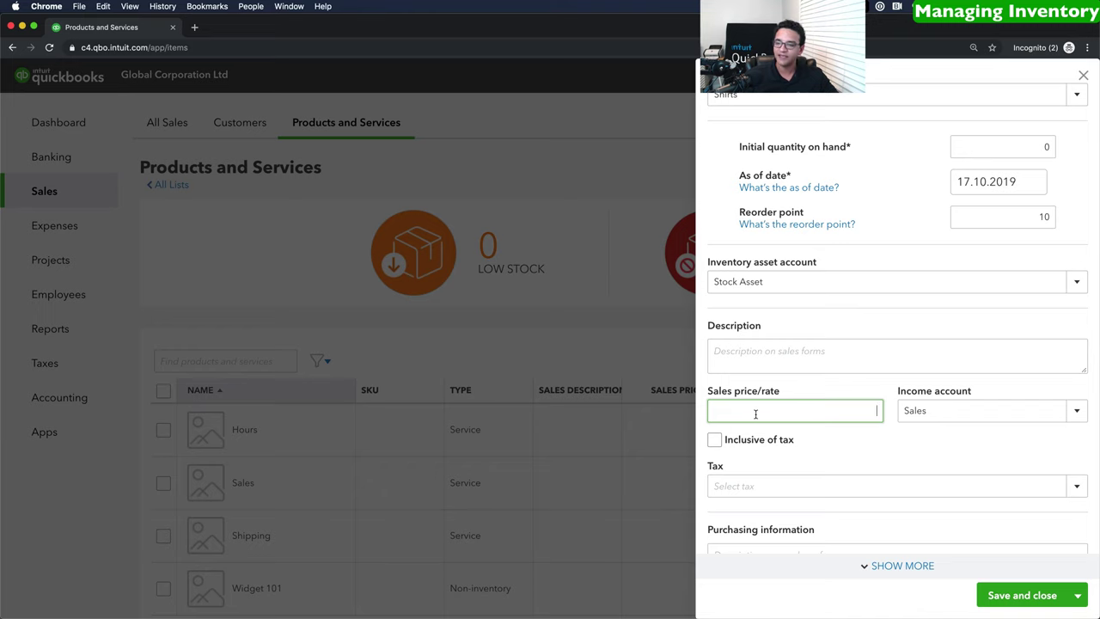
{"action": "type", "text": "25"}
{"action": "key", "text": "Tab"}
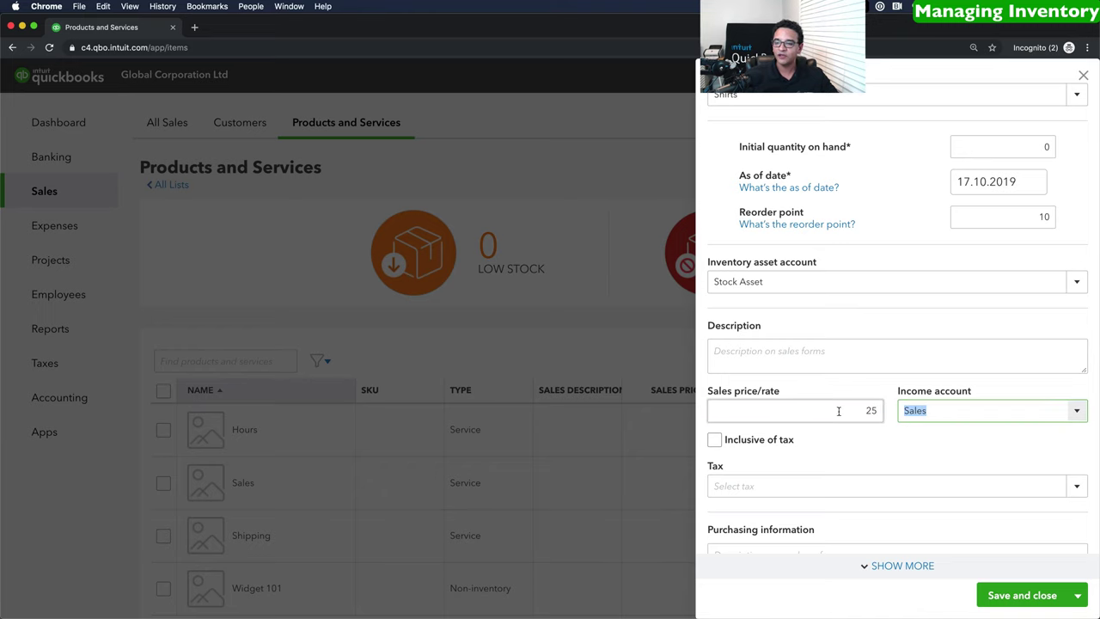
Apply 21% sales tax, enter a cost of 12,50, and save the Blue Shirt item.
{"action": "scroll", "coordinate": [1009, 410], "scroll_direction": "down", "scroll_amount": 3}
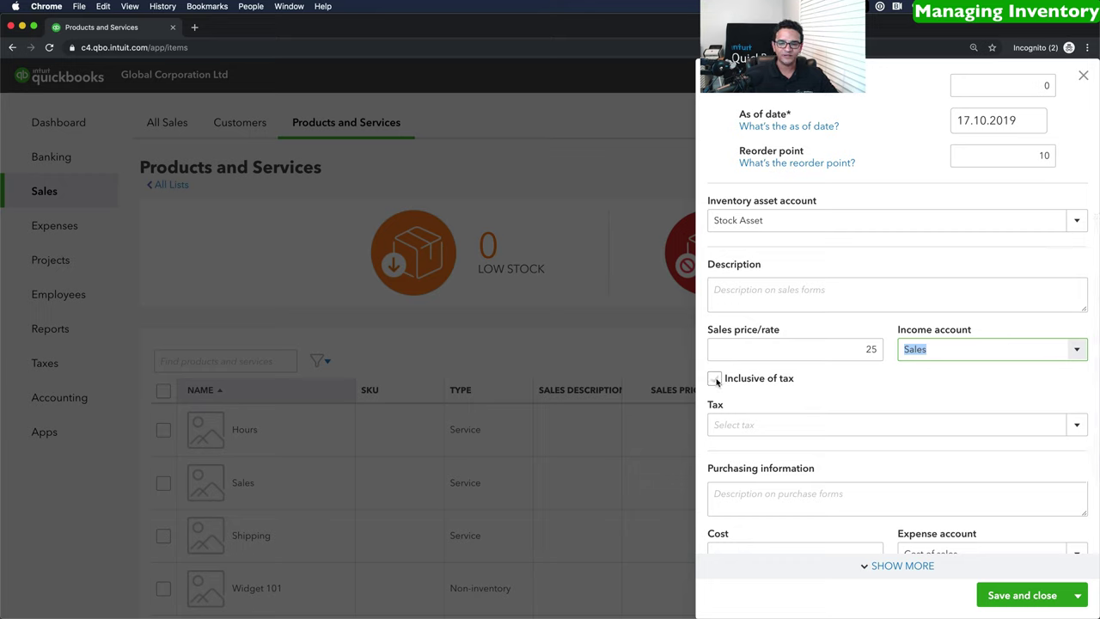
{"action": "left_click", "coordinate": [1077, 425]}
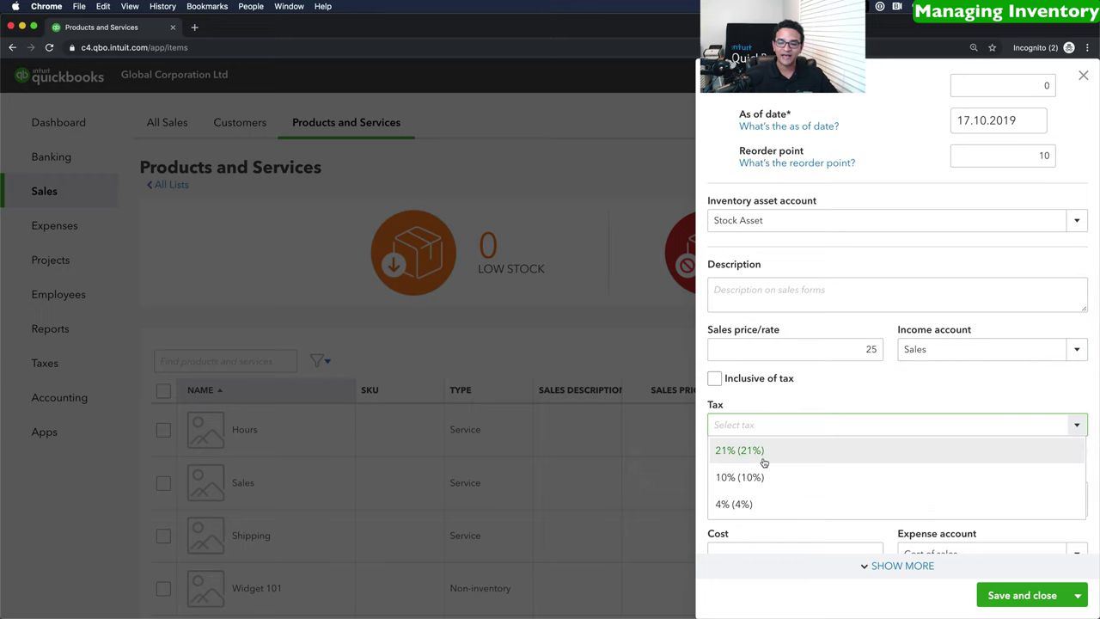
{"action": "left_click", "coordinate": [759, 453]}
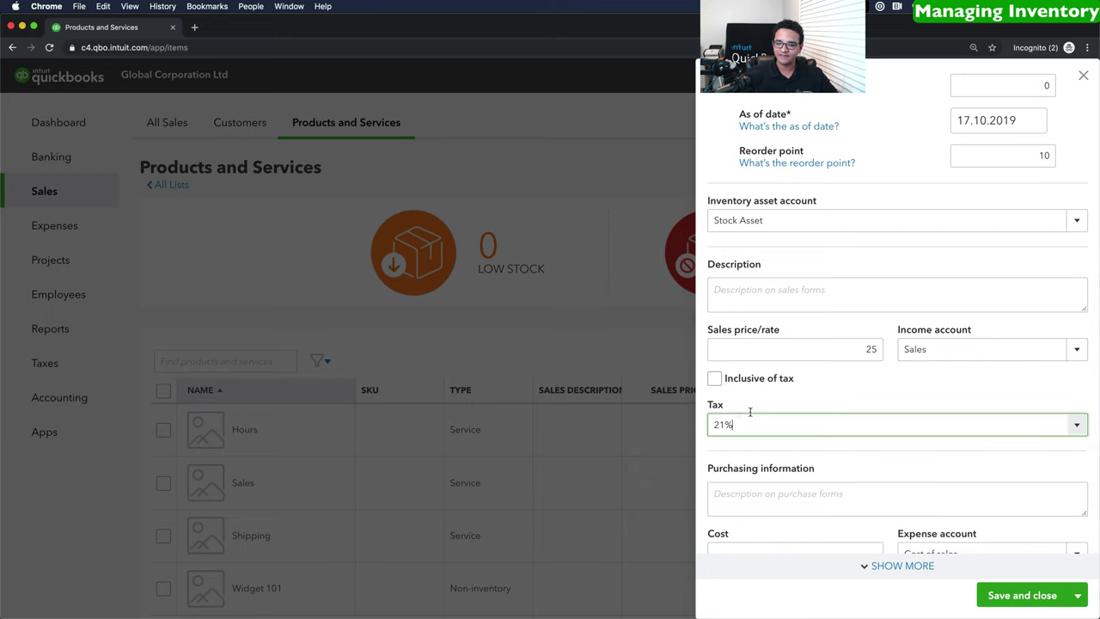
{"action": "scroll", "coordinate": [817, 422], "scroll_direction": "down", "scroll_amount": 3}
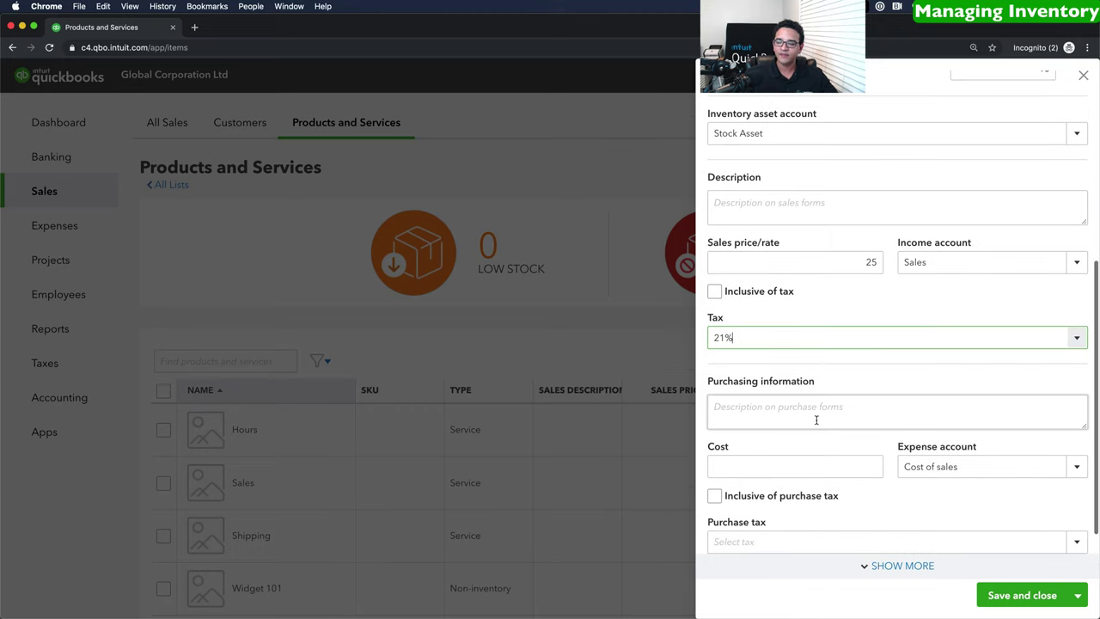
{"action": "left_click", "coordinate": [749, 422]}
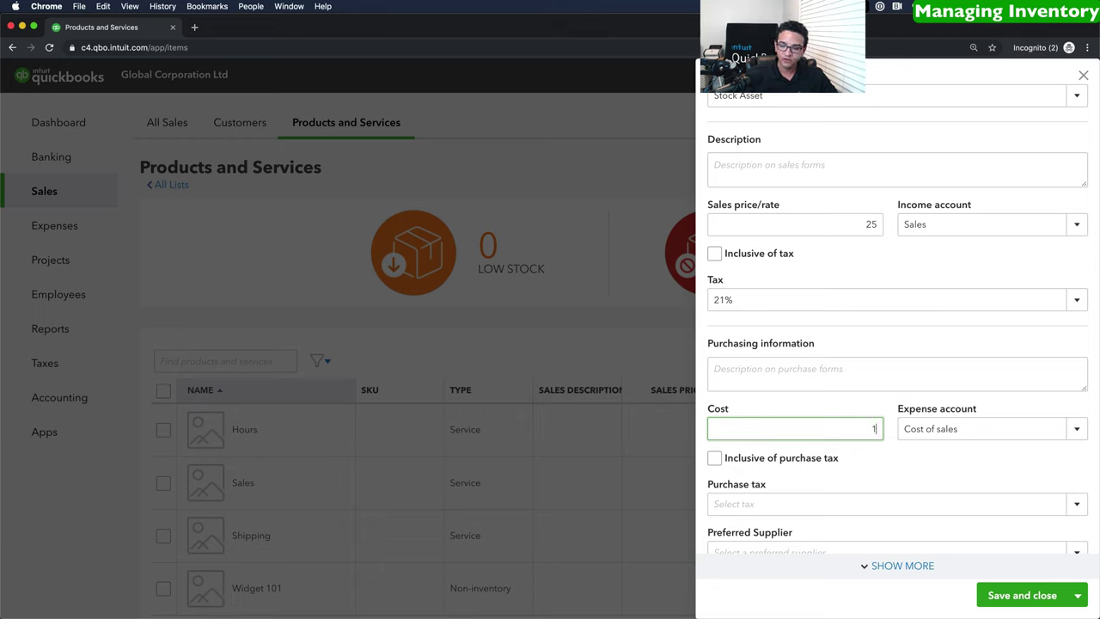
{"action": "key", "text": "Tab"}
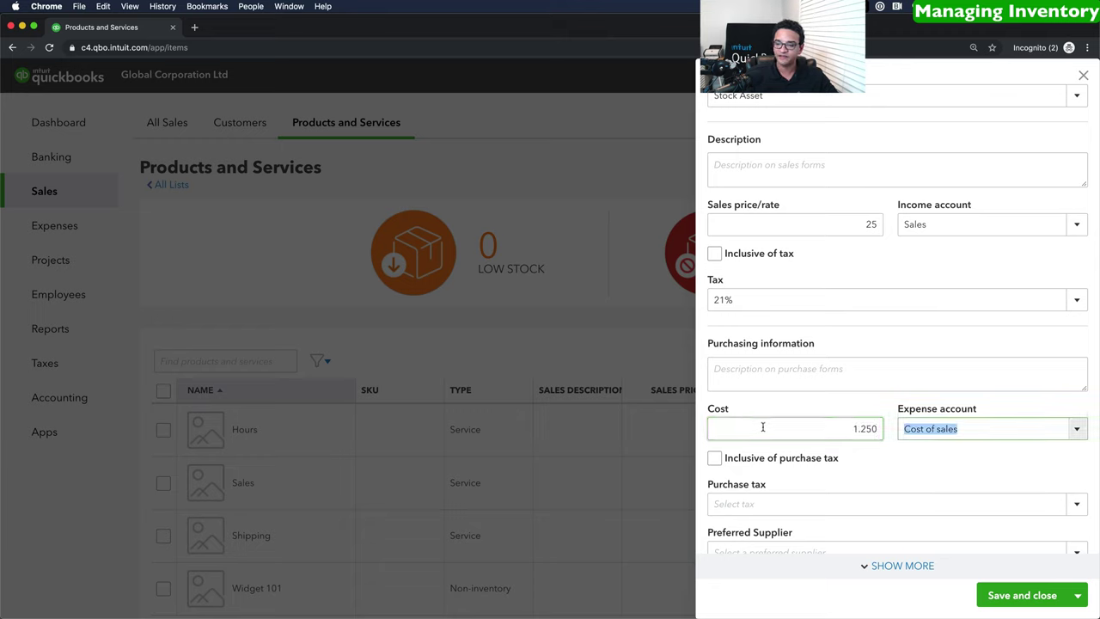
{"action": "key", "text": "shift+Tab"}
{"action": "type", "text": "12,50"}
{"action": "key", "text": "Tab"}
{"action": "scroll", "coordinate": [943, 445], "scroll_direction": "down", "scroll_amount": 1}
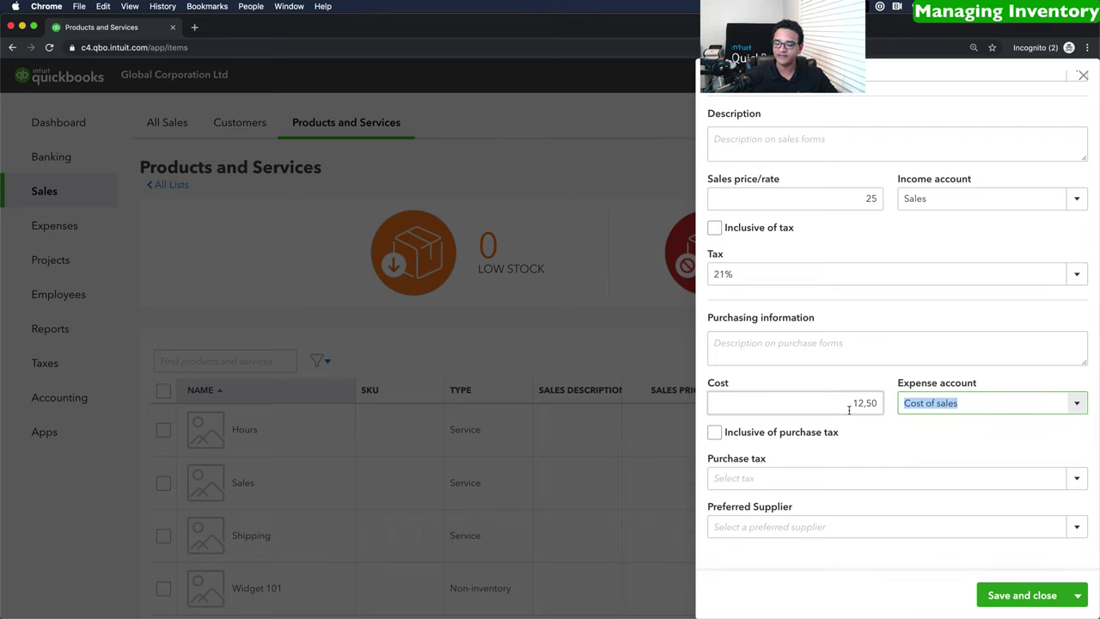
{"action": "scroll", "coordinate": [899, 418], "scroll_direction": "up", "scroll_amount": 10}
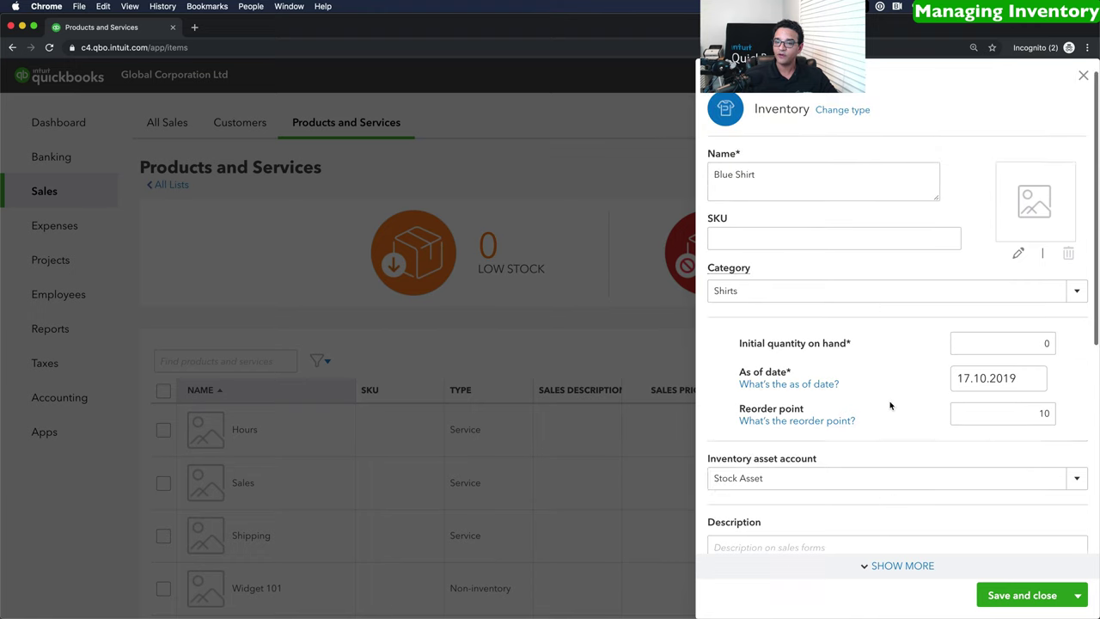
{"action": "left_click", "coordinate": [1019, 593]}
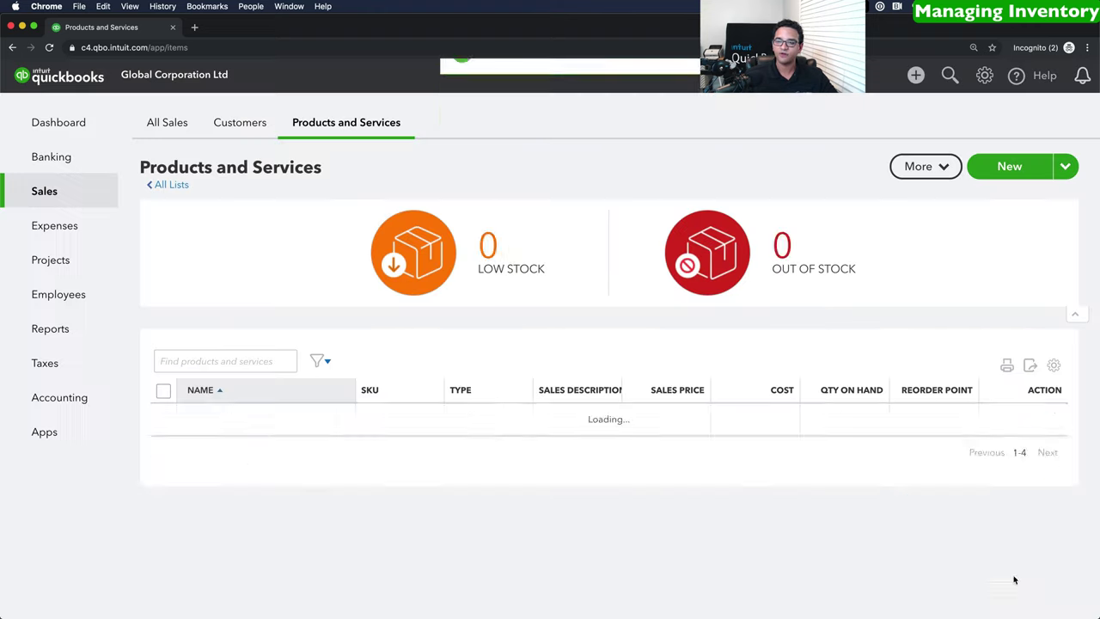
{"action": "scroll", "coordinate": [1018, 576], "scroll_direction": "down", "scroll_amount": 2}
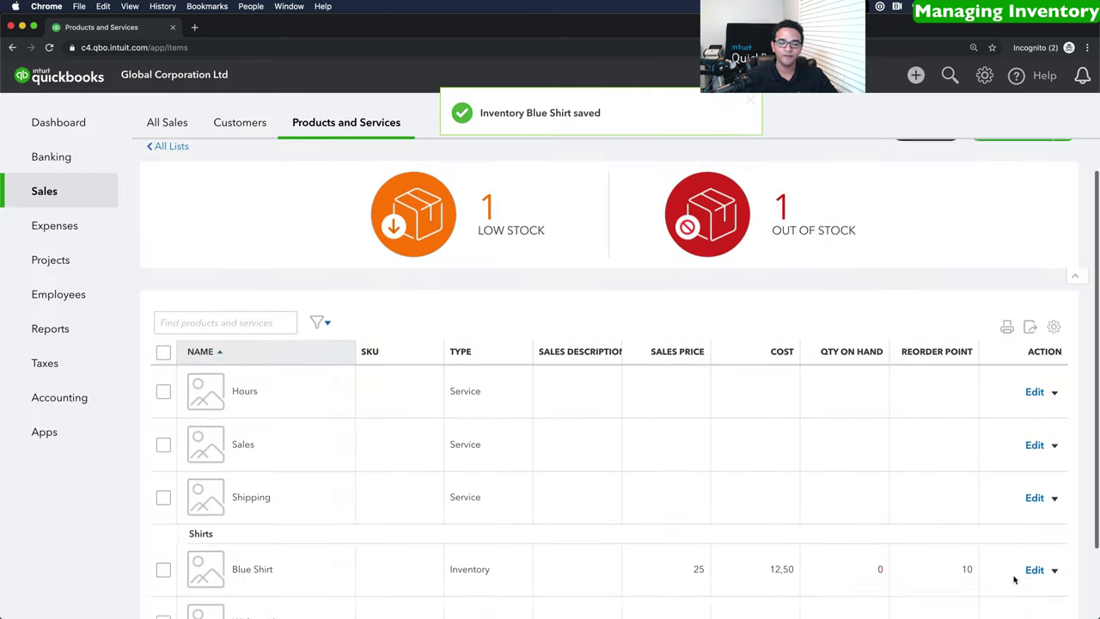
{"action": "scroll", "coordinate": [373, 542], "scroll_direction": "up", "scroll_amount": 2}
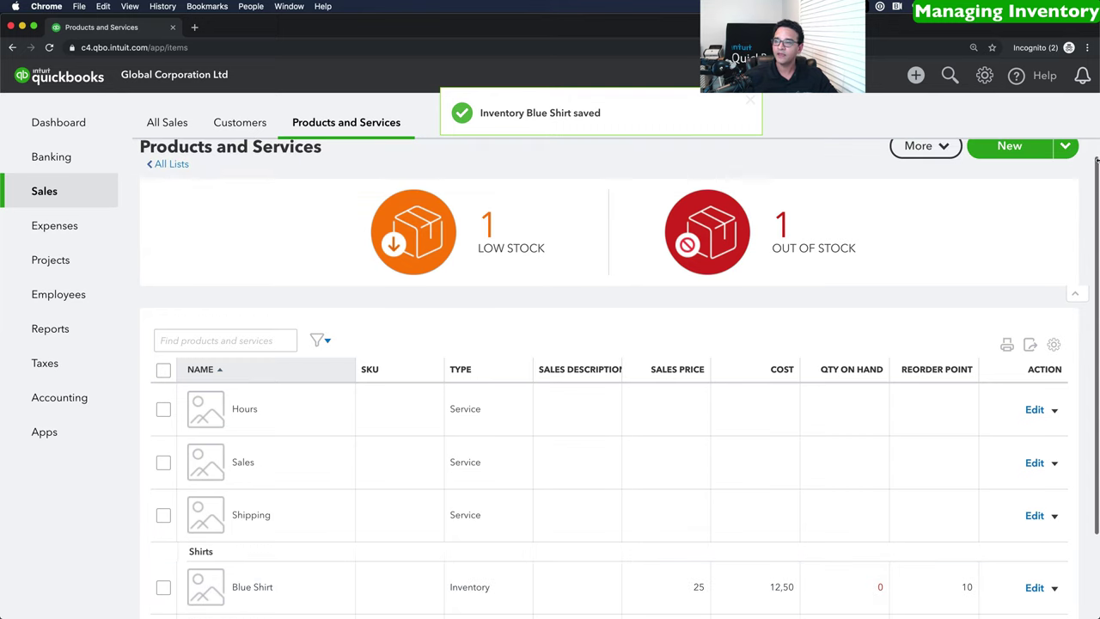
Create a Red Shirt inventory item in the Shirts category.
{"action": "left_click", "coordinate": [1012, 167]}
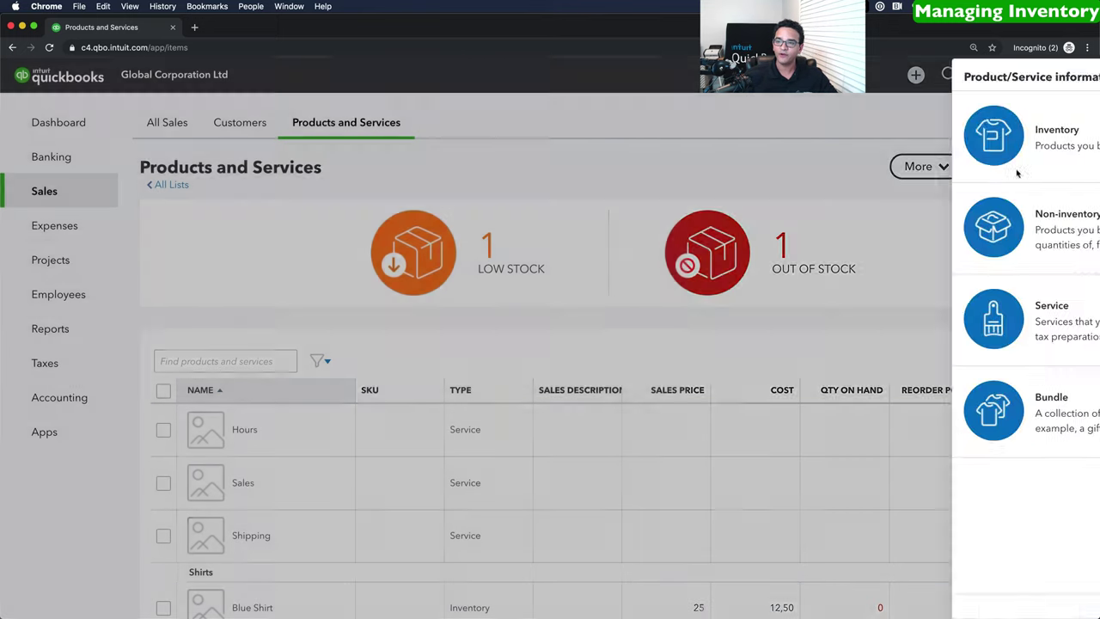
{"action": "left_click", "coordinate": [825, 135]}
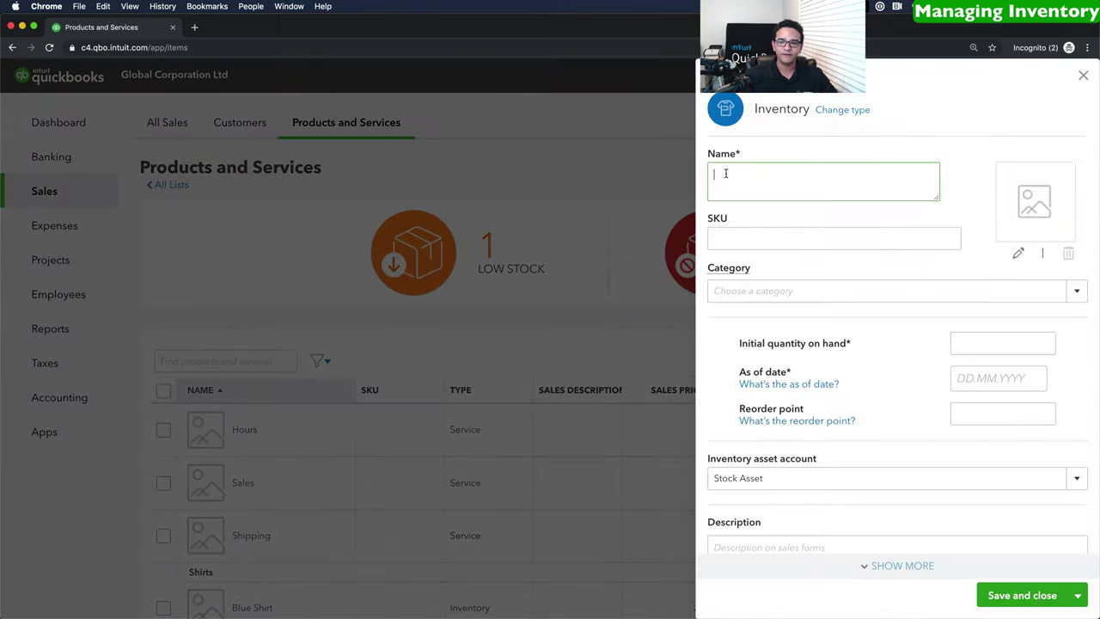
{"action": "type", "text": "Red Shirt"}
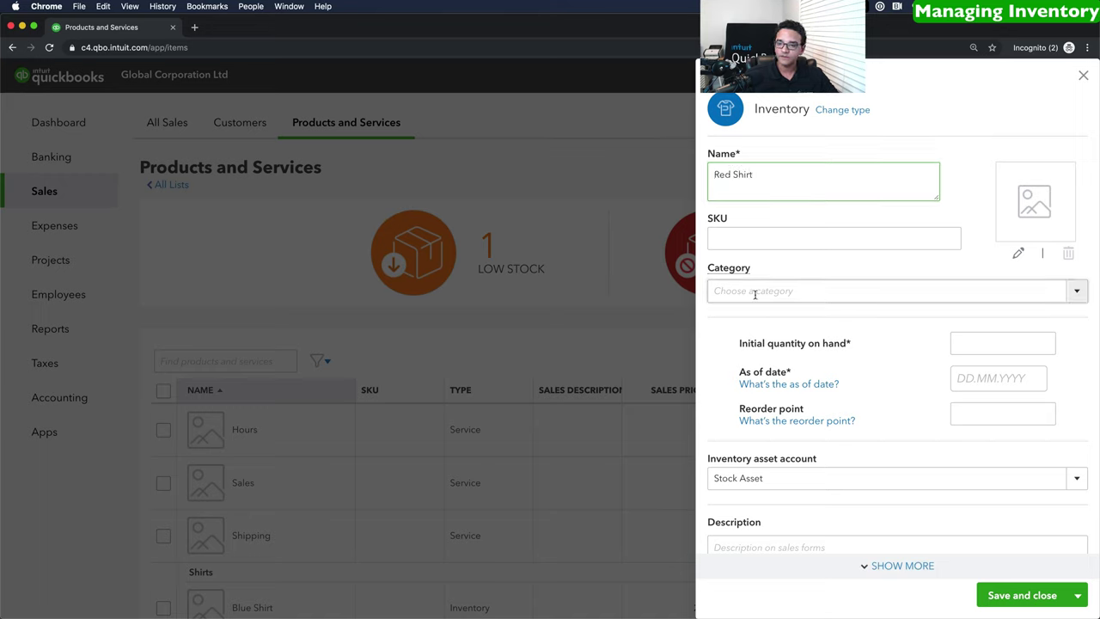
{"action": "left_click", "coordinate": [1077, 291]}
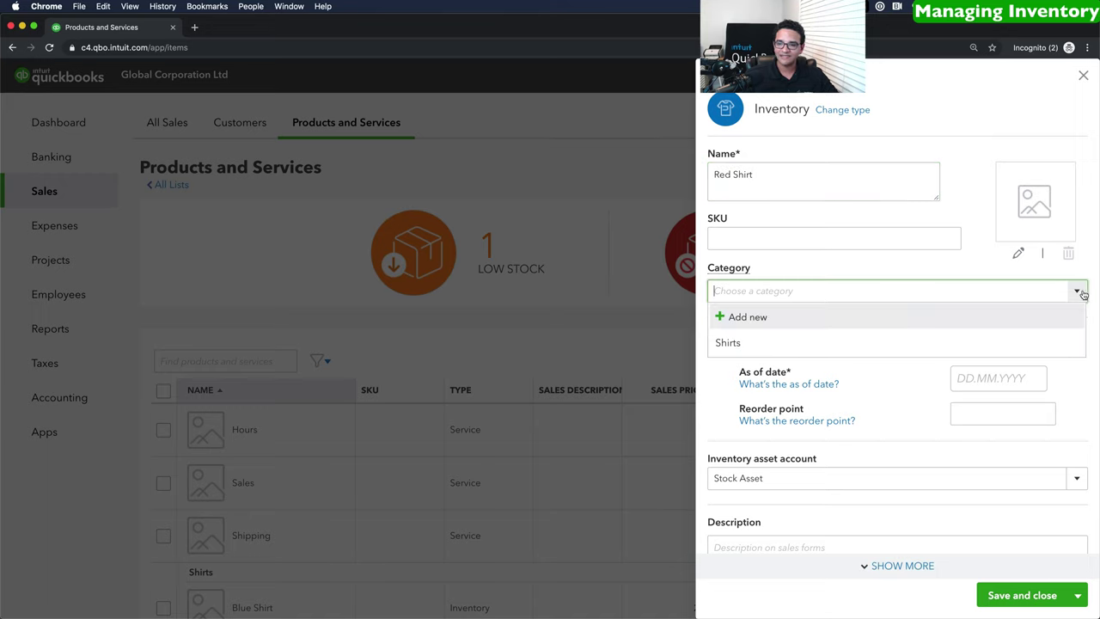
{"action": "left_click", "coordinate": [751, 345]}
Set quantity on hand 0 as of 17.10.2019 with a reorder point of 30.
{"action": "left_click", "coordinate": [990, 343]}
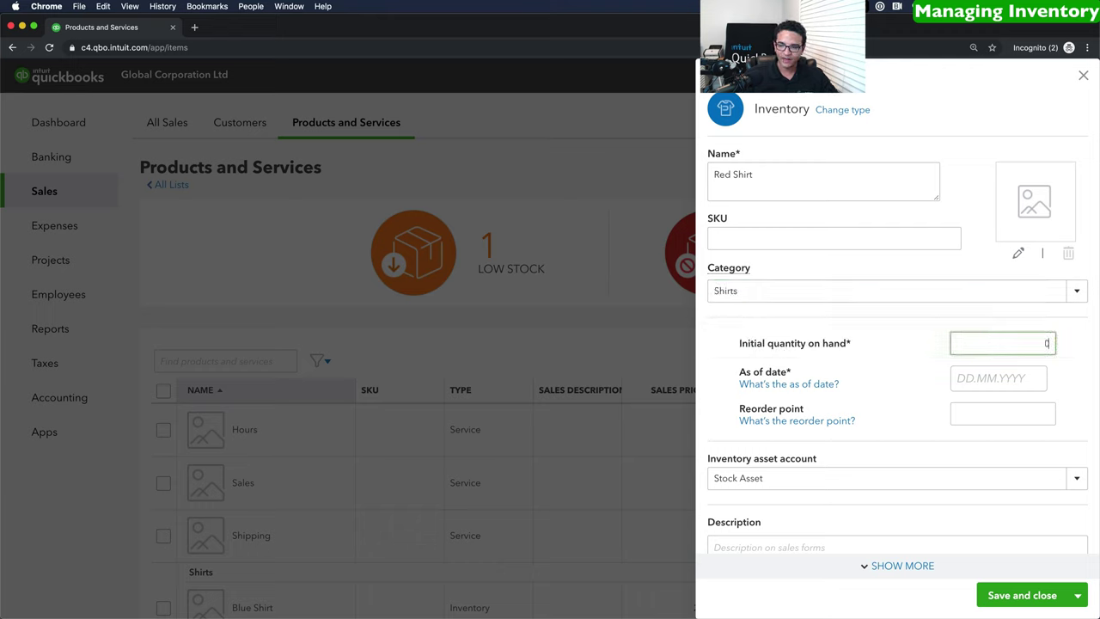
{"action": "left_click", "coordinate": [961, 378]}
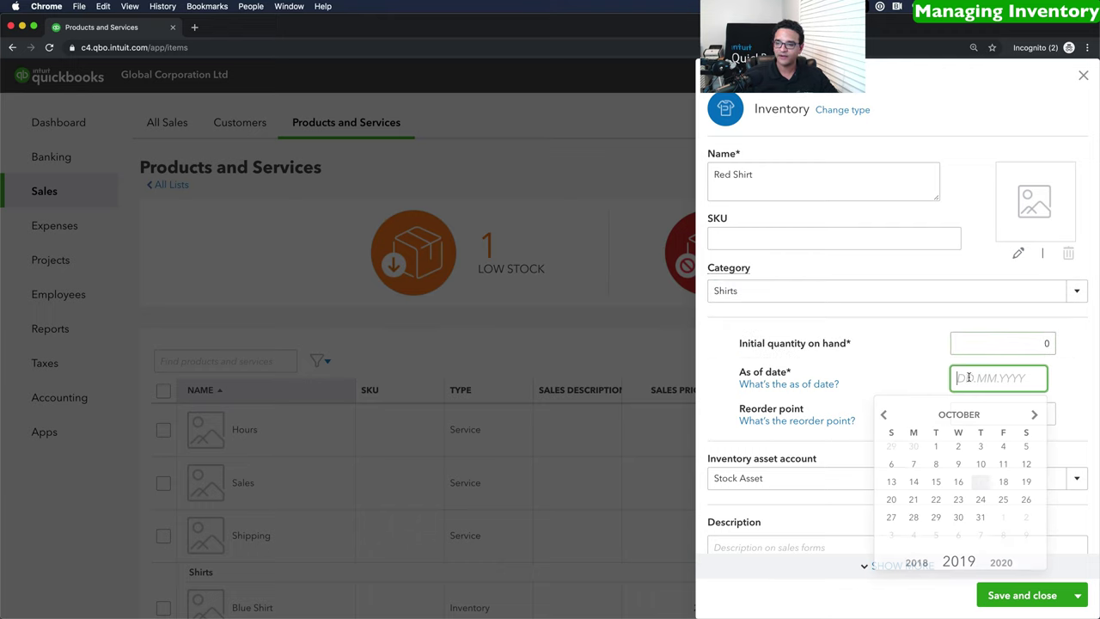
{"action": "left_click", "coordinate": [979, 481]}
{"action": "left_click", "coordinate": [988, 417]}
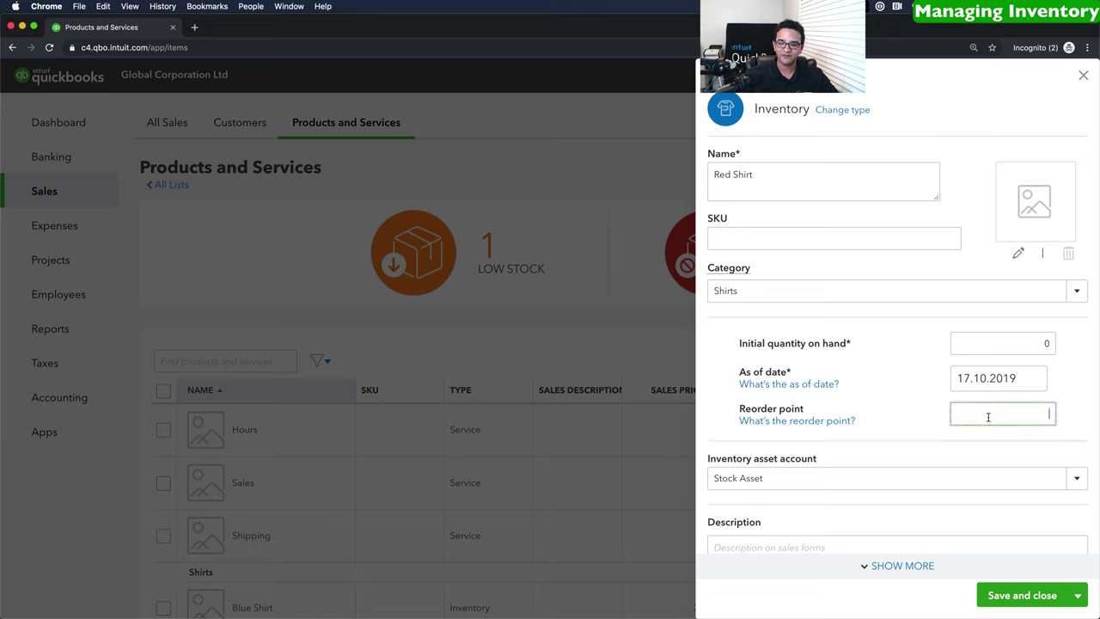
{"action": "type", "text": "30"}
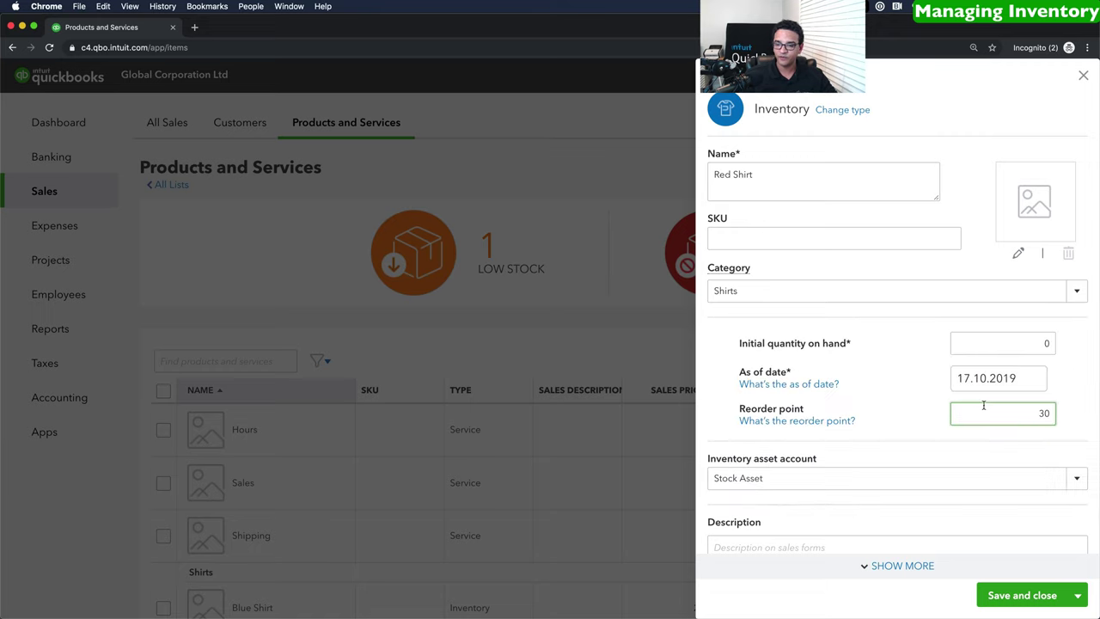
Post the Red Shirt's income to Sales at a price of 29.
{"action": "scroll", "coordinate": [1009, 478], "scroll_direction": "down", "scroll_amount": 3}
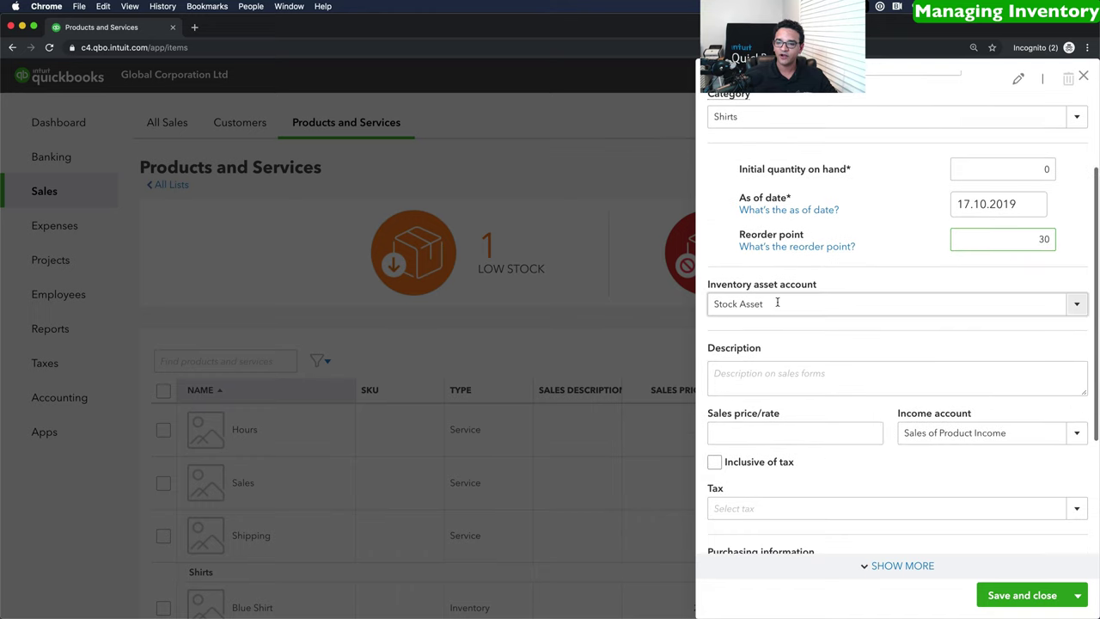
{"action": "left_click", "coordinate": [909, 434]}
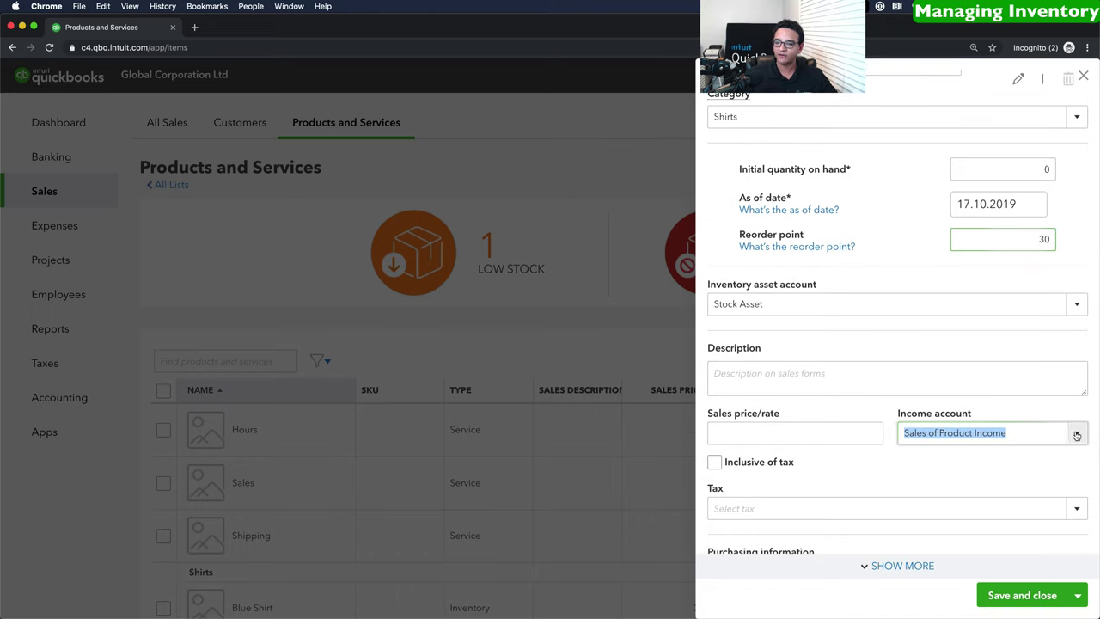
{"action": "left_click", "coordinate": [923, 538]}
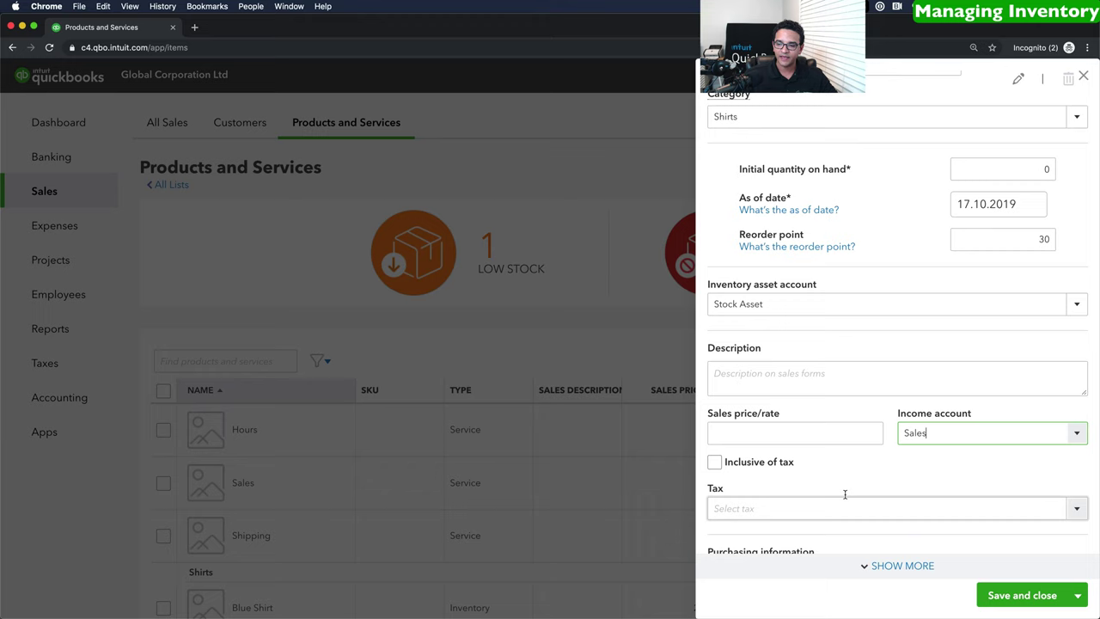
{"action": "left_click", "coordinate": [762, 435]}
{"action": "type", "text": "29"}
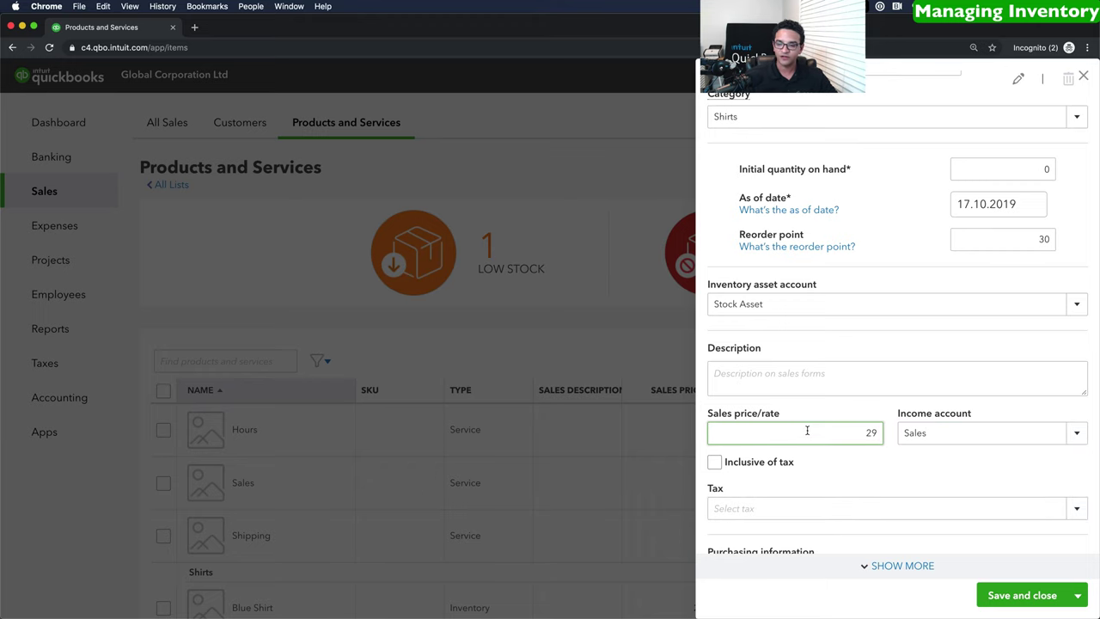
Apply 21% tax and a cost of 18, then save the Red Shirt item.
{"action": "scroll", "coordinate": [805, 430], "scroll_direction": "down", "scroll_amount": 3}
{"action": "left_click", "coordinate": [1078, 413]}
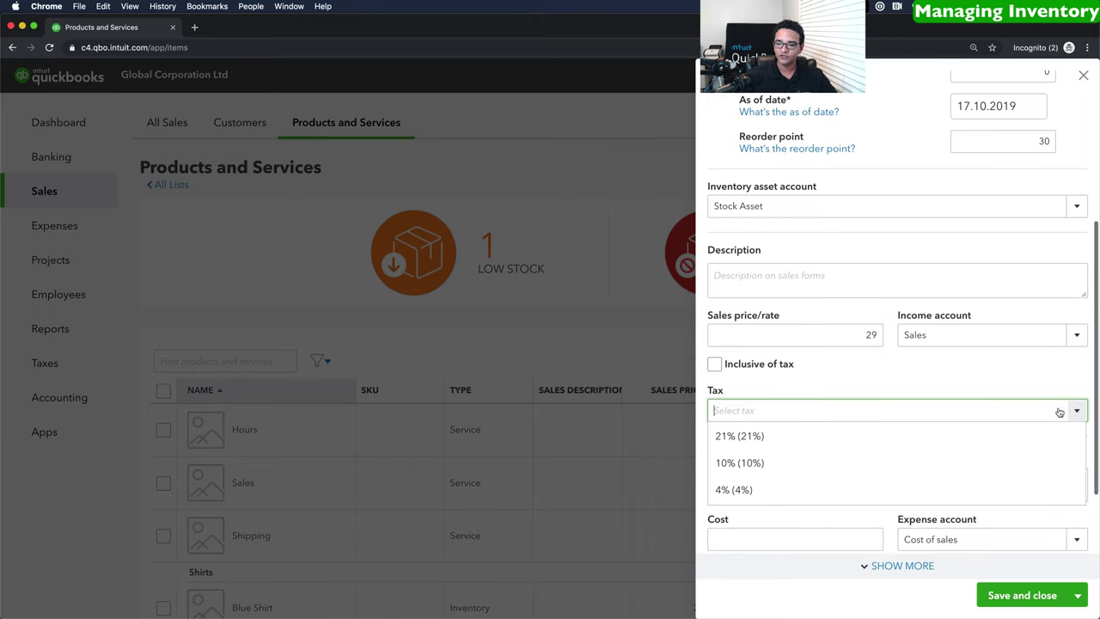
{"action": "left_click", "coordinate": [733, 438]}
{"action": "scroll", "coordinate": [803, 336], "scroll_direction": "down", "scroll_amount": 3}
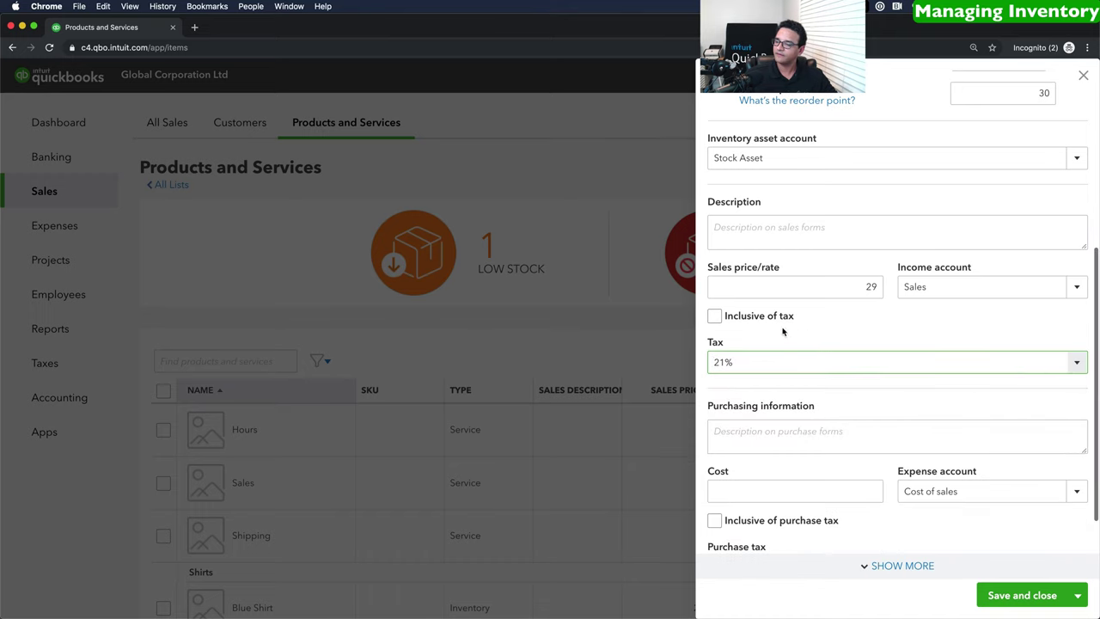
{"action": "left_click", "coordinate": [732, 443]}
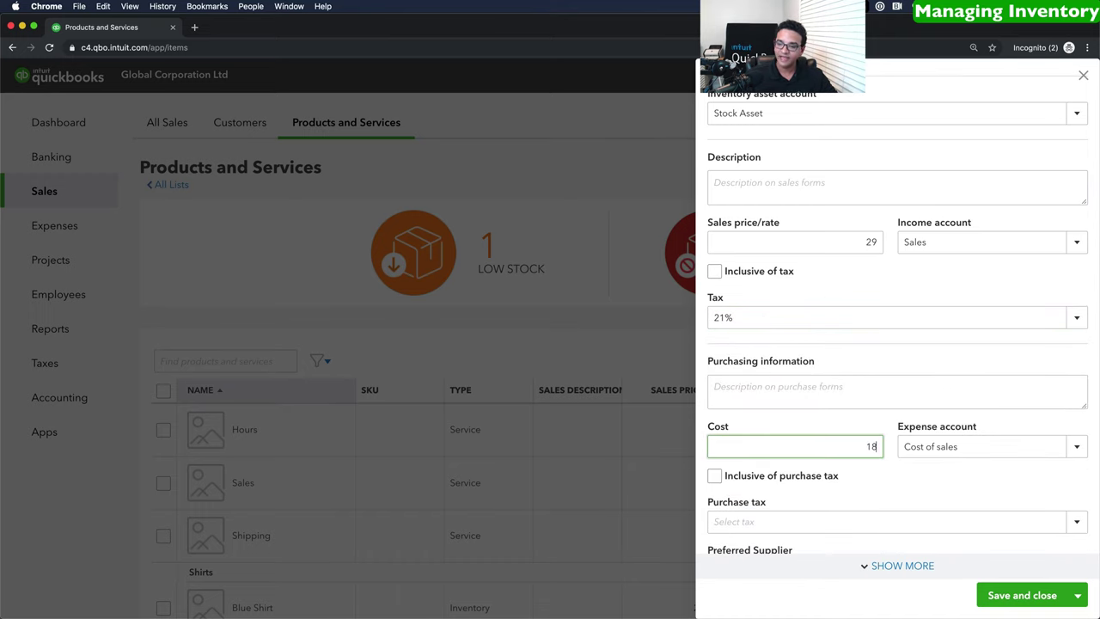
{"action": "key", "text": "Tab"}
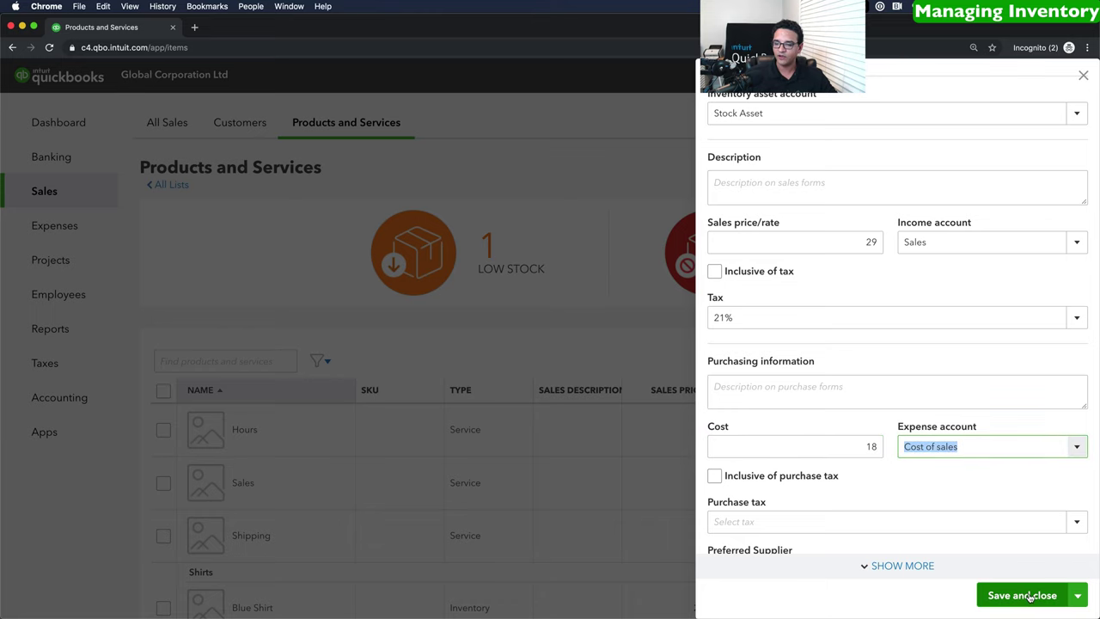
{"action": "left_click", "coordinate": [1029, 597]}
{"action": "scroll", "coordinate": [552, 489], "scroll_direction": "down", "scroll_amount": 3}
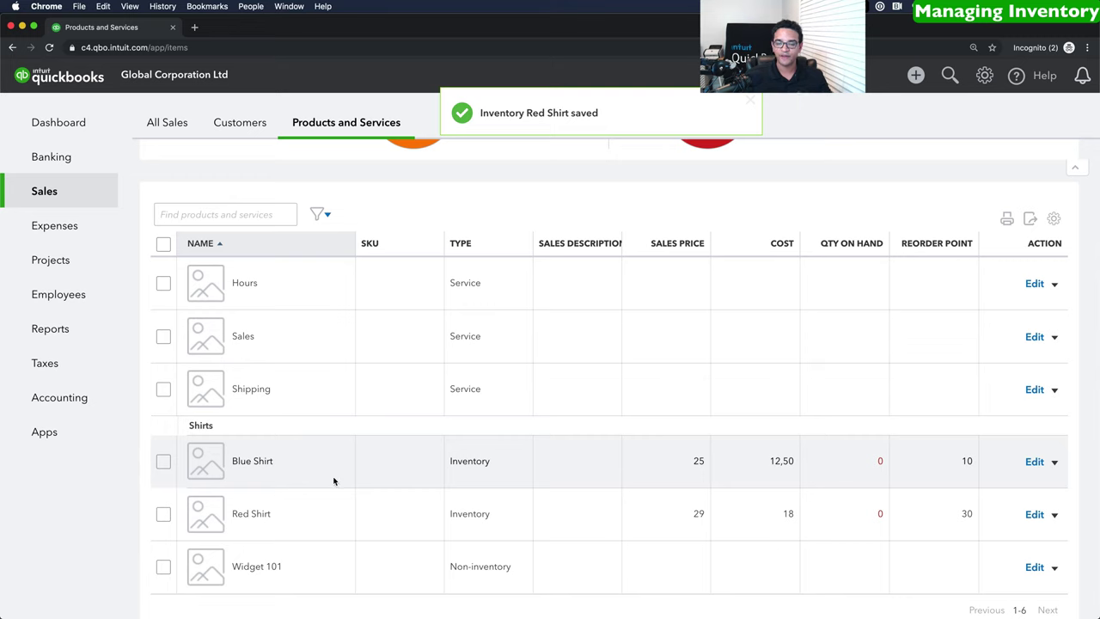
{"action": "scroll", "coordinate": [392, 474], "scroll_direction": "up", "scroll_amount": 3}
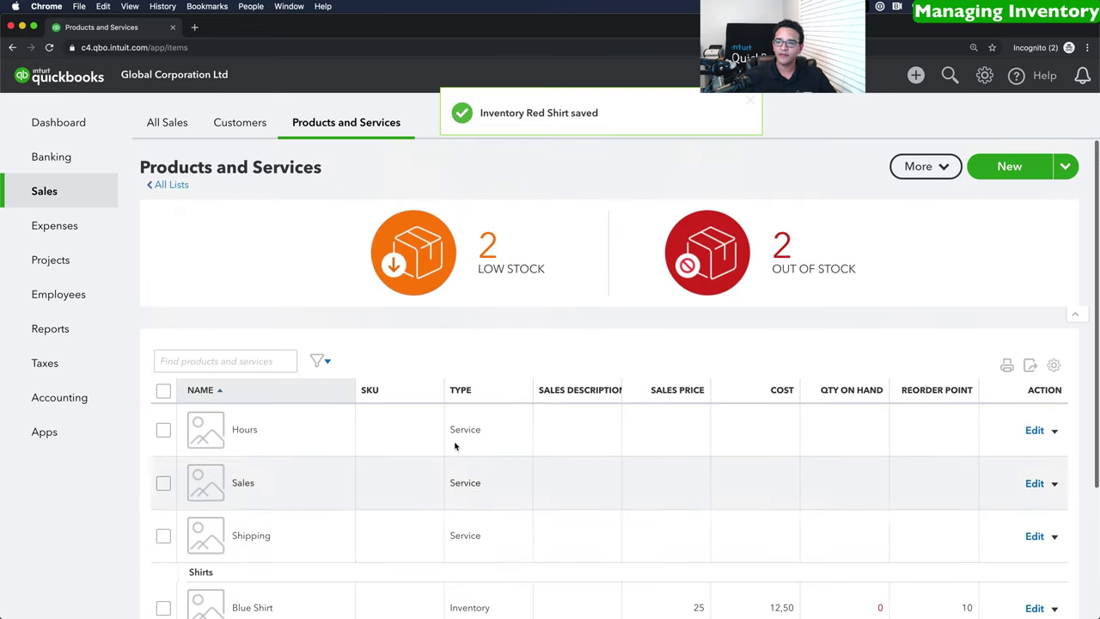
{"action": "left_click", "coordinate": [1008, 166]}
Start another inventory item filed under a new Shoes category.
{"action": "left_click", "coordinate": [801, 137]}
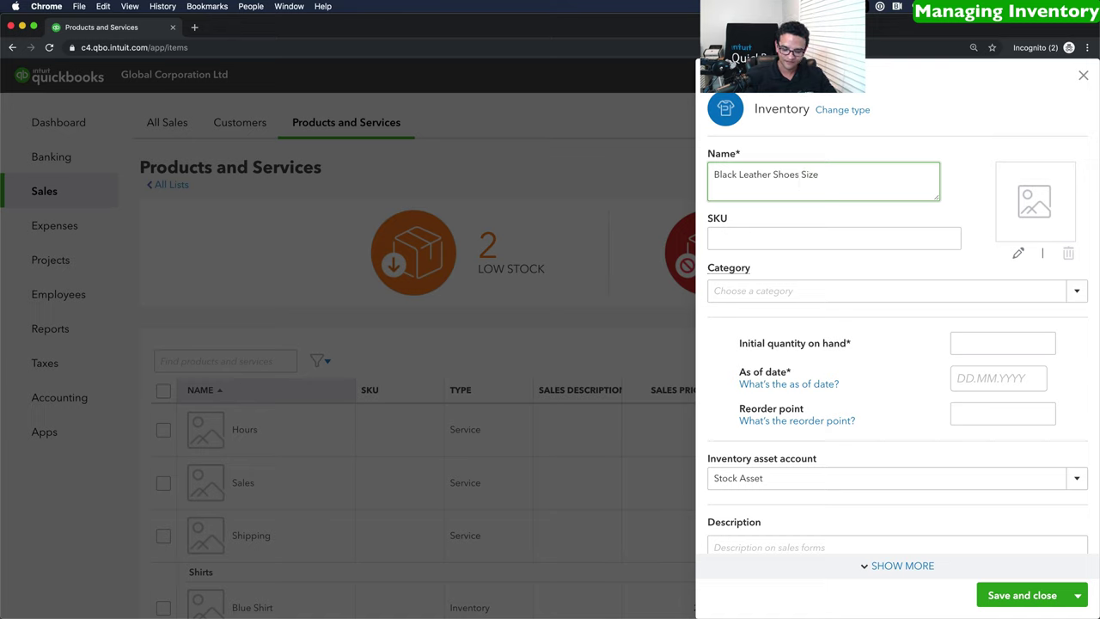
{"action": "left_click", "coordinate": [1079, 291]}
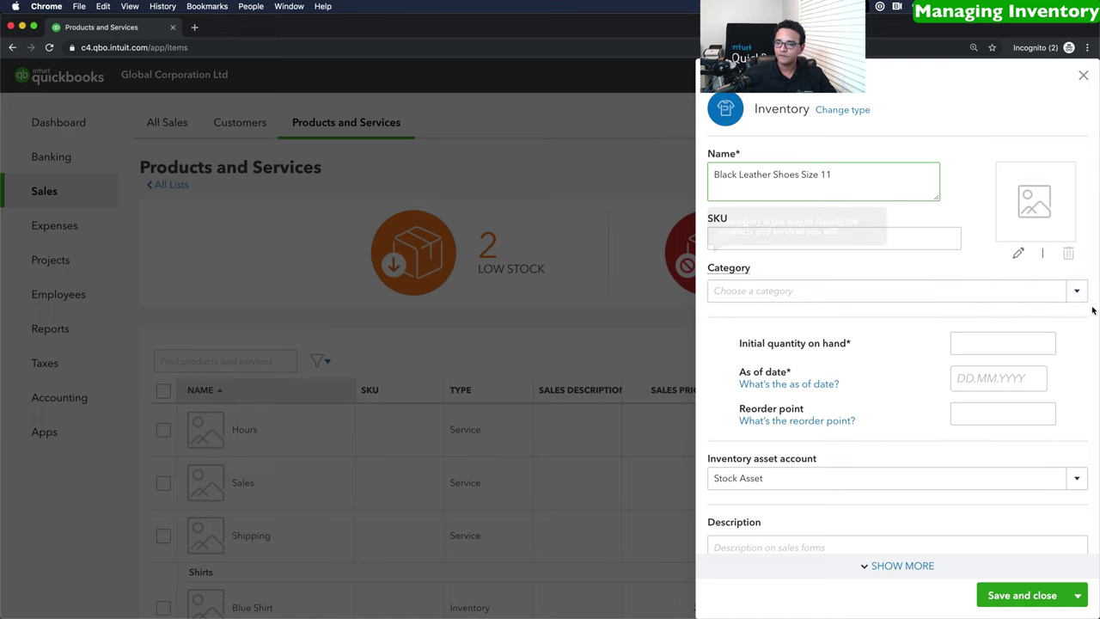
{"action": "left_click", "coordinate": [750, 314]}
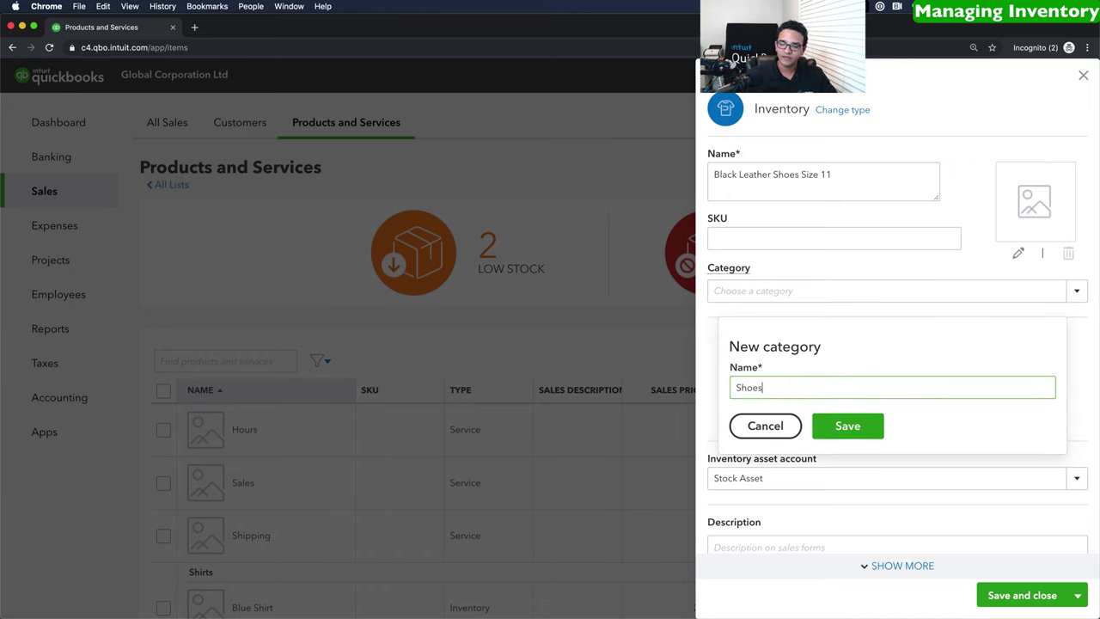
{"action": "left_click", "coordinate": [847, 426]}
Set the as-of date to 17.10.2019 and the reorder point to 10.
{"action": "left_click", "coordinate": [994, 342]}
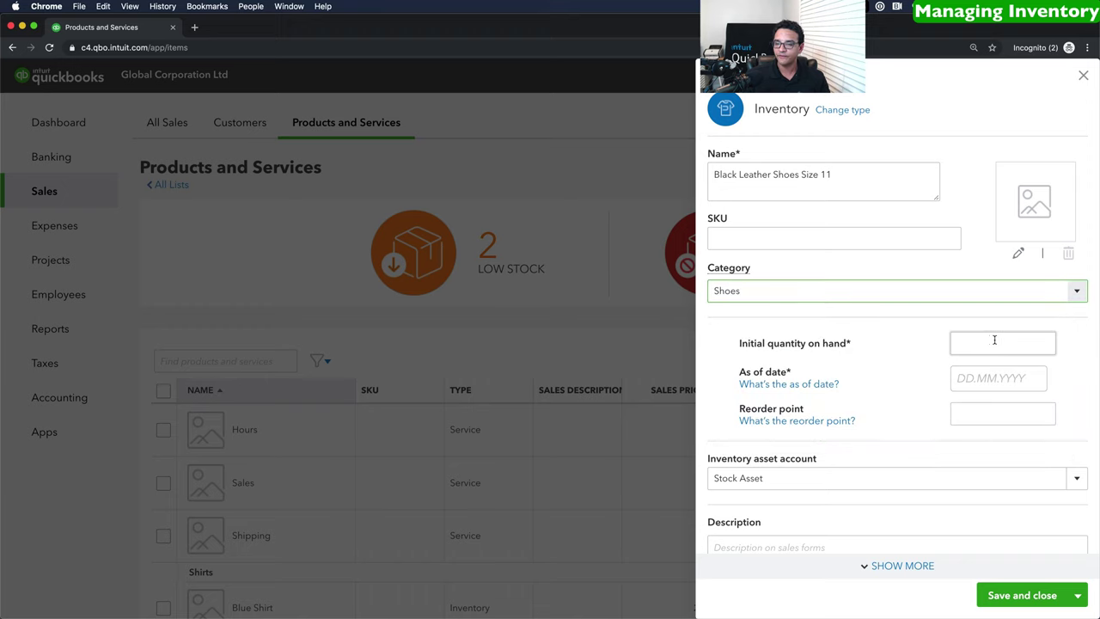
{"action": "left_click", "coordinate": [973, 381]}
{"action": "left_click", "coordinate": [981, 481]}
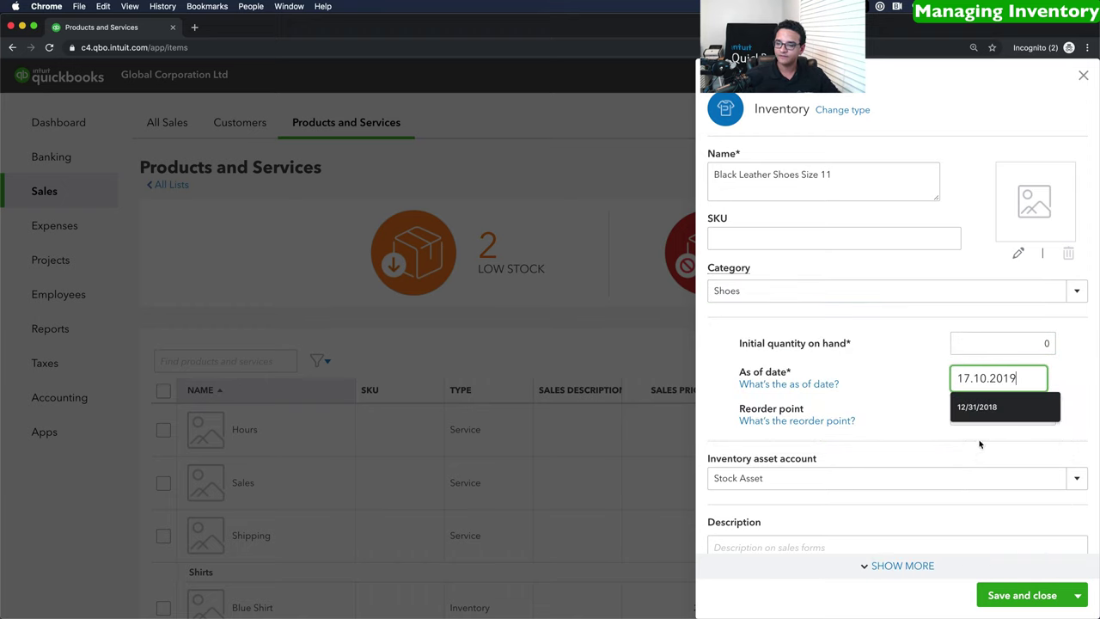
{"action": "left_click", "coordinate": [979, 414]}
{"action": "left_click", "coordinate": [1015, 413]}
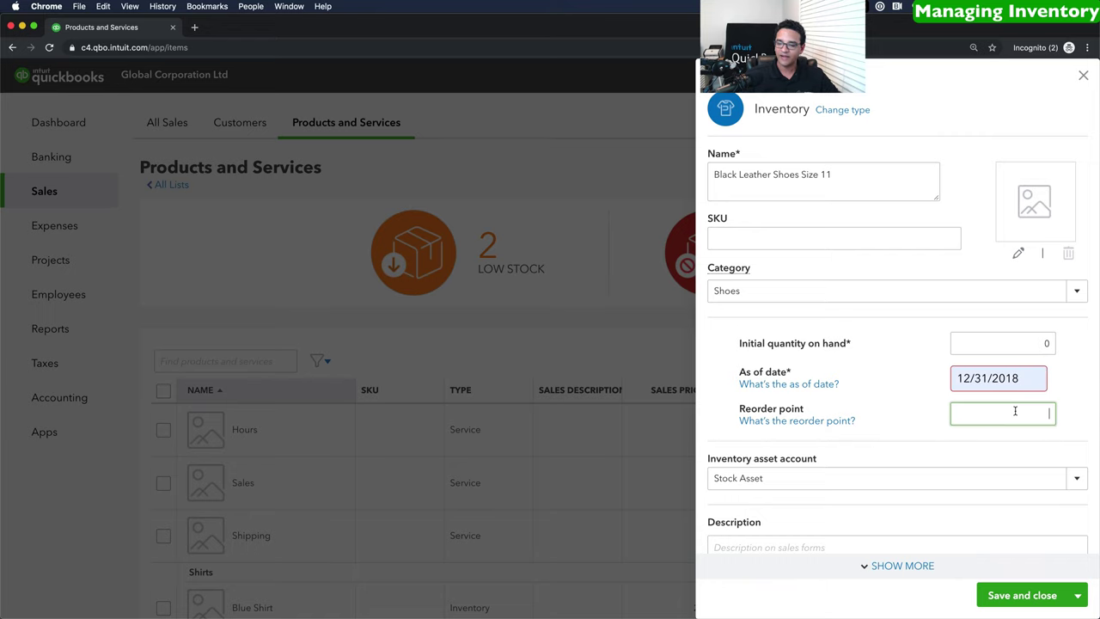
{"action": "type", "text": "1/20"}
{"action": "key", "text": "Tab"}
{"action": "left_click", "coordinate": [1004, 382]}
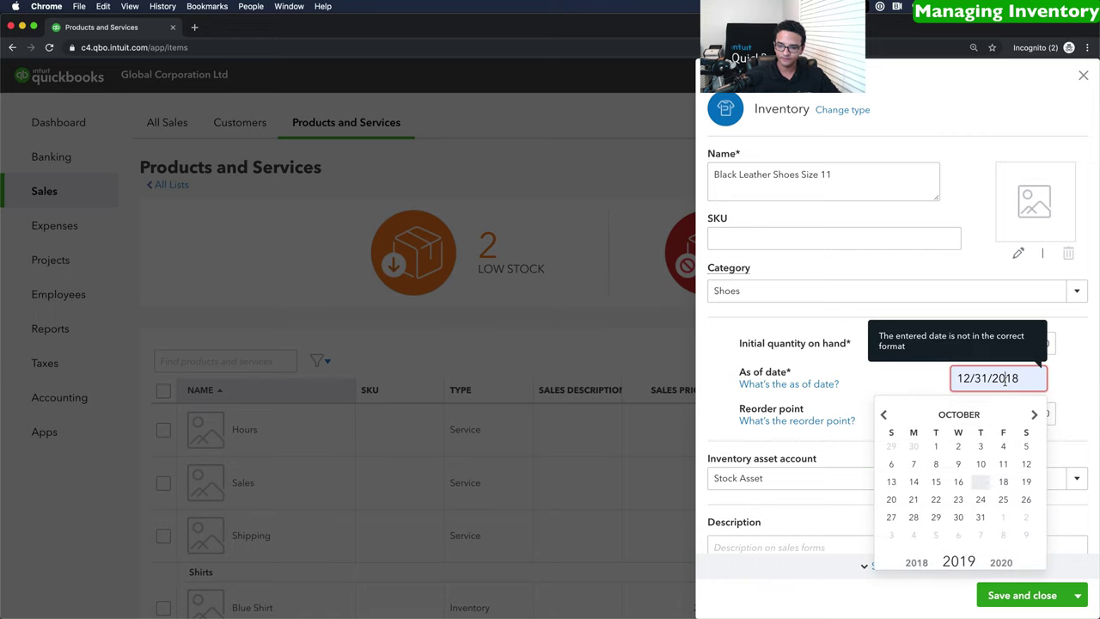
{"action": "left_click", "coordinate": [980, 481]}
Use Sales as the income account with a sales price of 68.
{"action": "scroll", "coordinate": [825, 387], "scroll_direction": "down", "scroll_amount": 3}
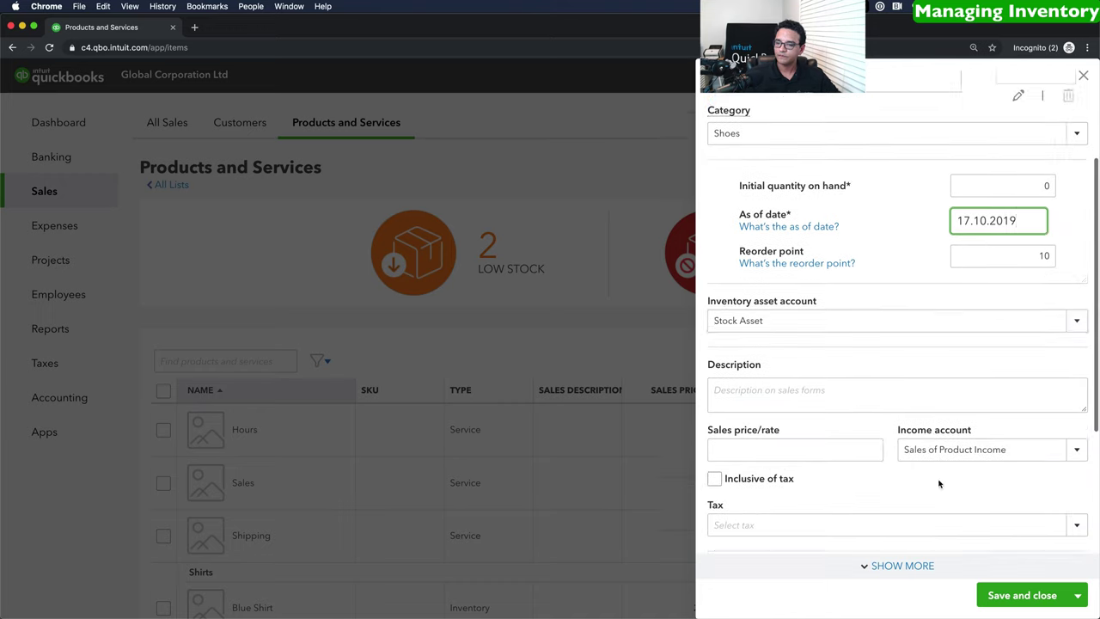
{"action": "left_click", "coordinate": [756, 299]}
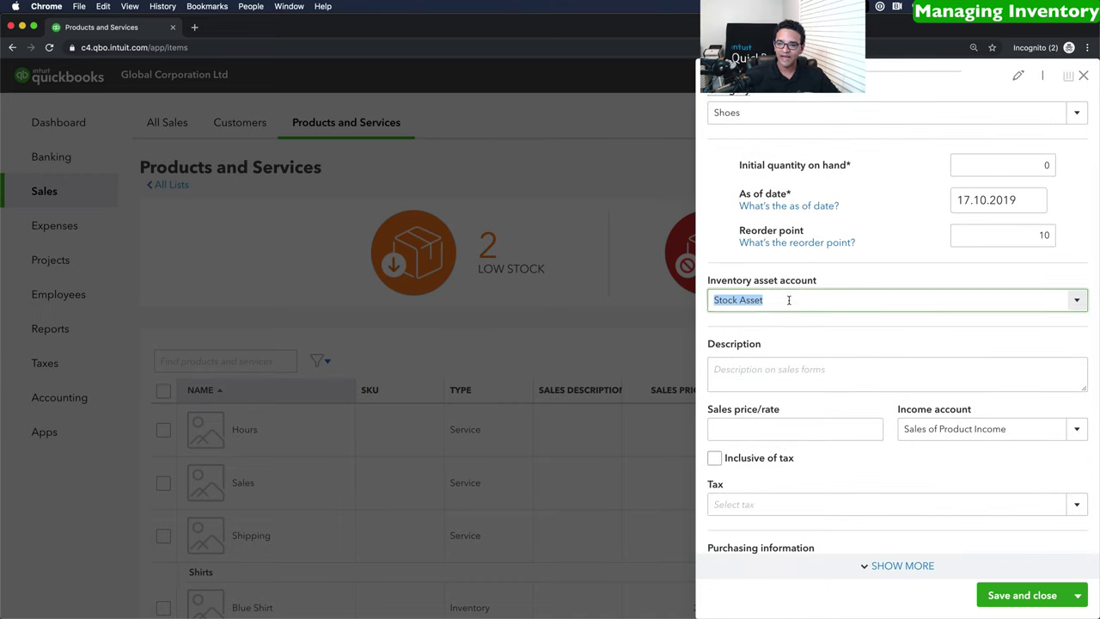
{"action": "left_click", "coordinate": [1074, 430]}
{"action": "left_click", "coordinate": [918, 536]}
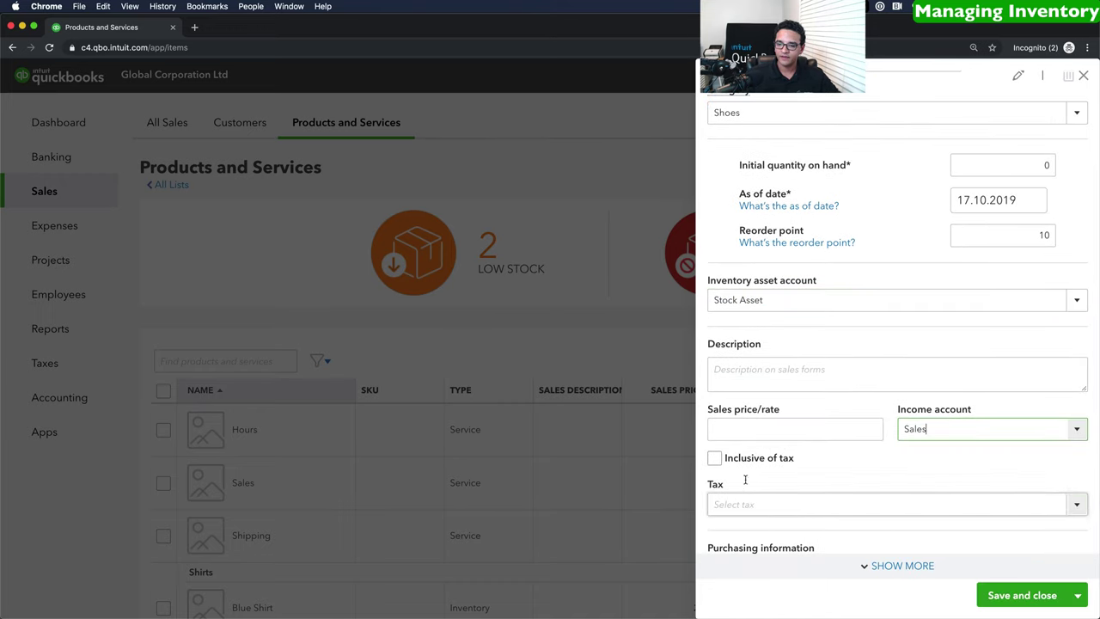
{"action": "left_click", "coordinate": [749, 428]}
{"action": "key", "text": "Tab"}
Apply 21% sales tax and a purchase cost of 47.
{"action": "scroll", "coordinate": [989, 466], "scroll_direction": "down", "scroll_amount": 1}
{"action": "left_click", "coordinate": [955, 482]}
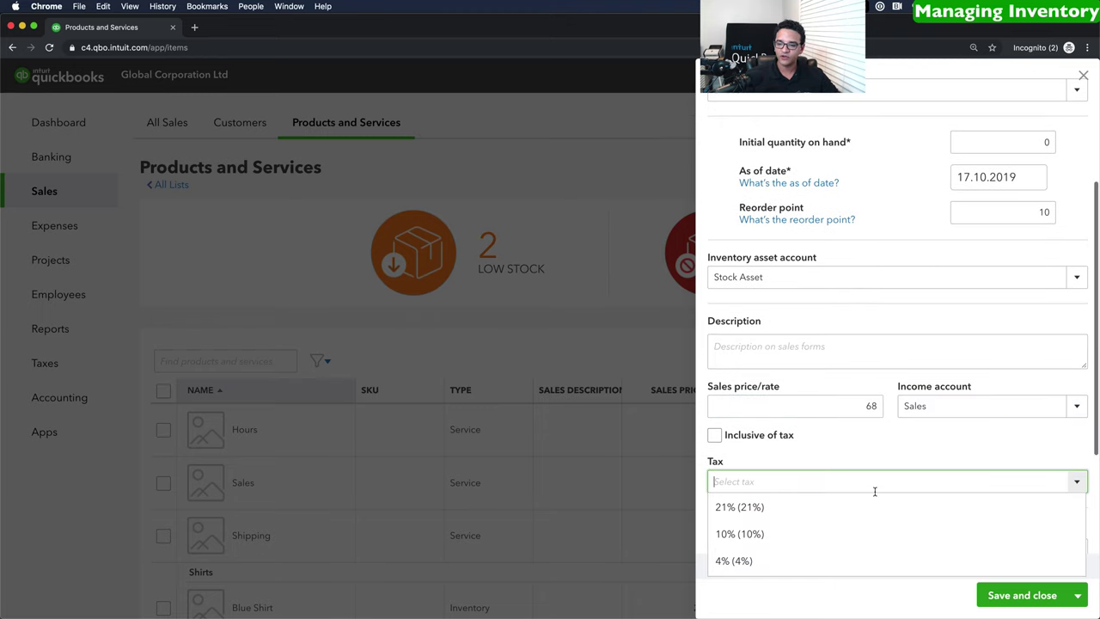
{"action": "left_click", "coordinate": [761, 507]}
{"action": "scroll", "coordinate": [891, 464], "scroll_direction": "down", "scroll_amount": 3}
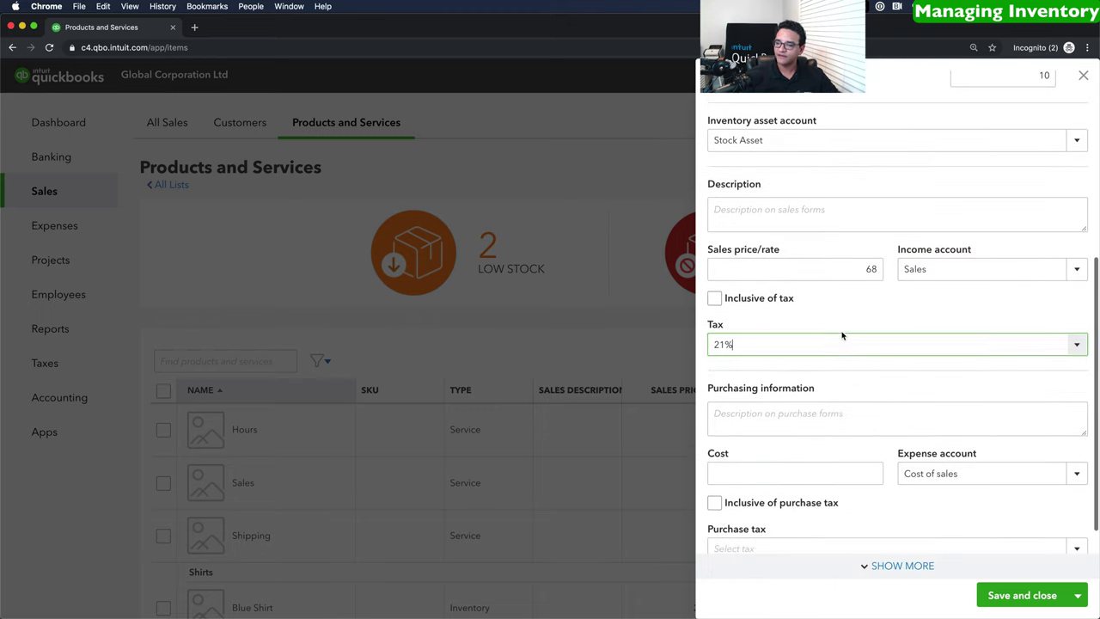
{"action": "scroll", "coordinate": [840, 331], "scroll_direction": "down", "scroll_amount": 1}
{"action": "left_click", "coordinate": [765, 445]}
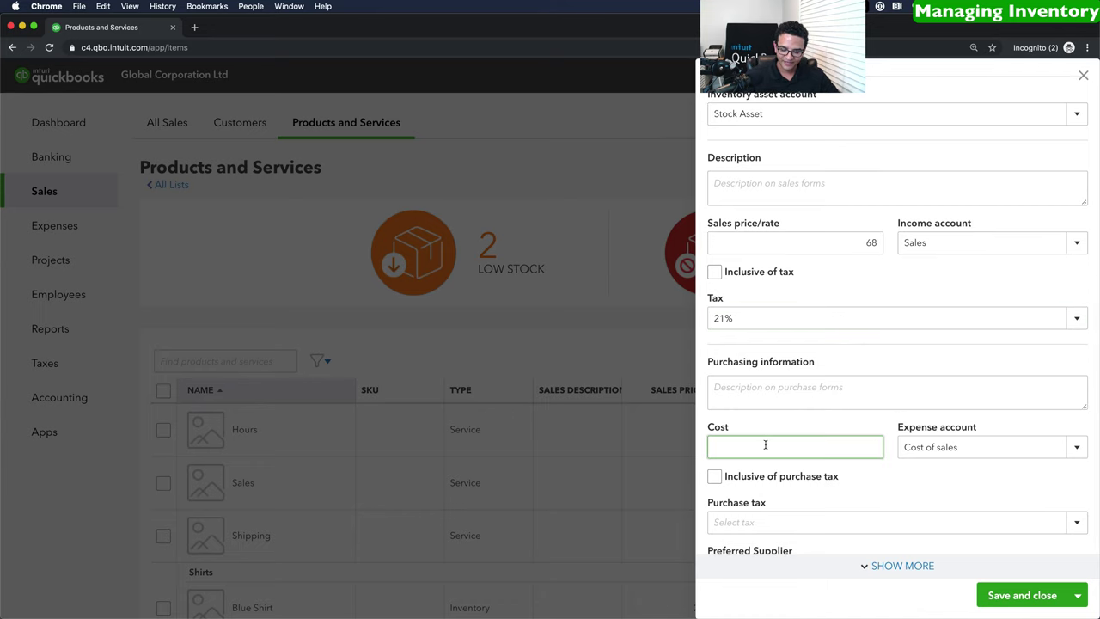
{"action": "key", "text": "Tab"}
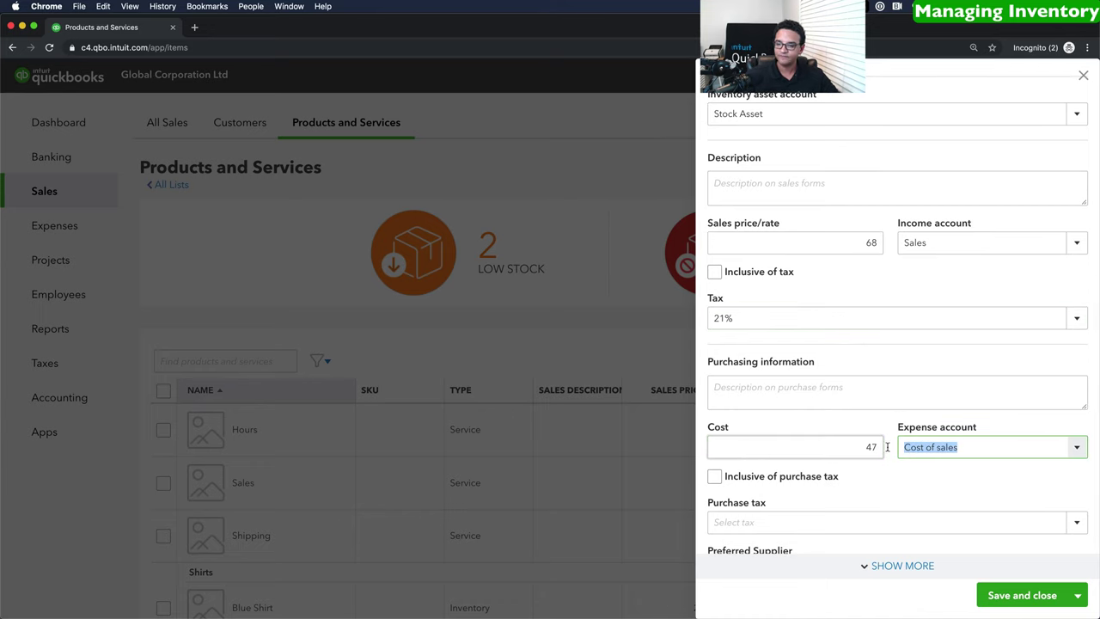
Save the Black Leather Shoes Size 11 item and open the + New create menu.
{"action": "left_click", "coordinate": [1035, 595]}
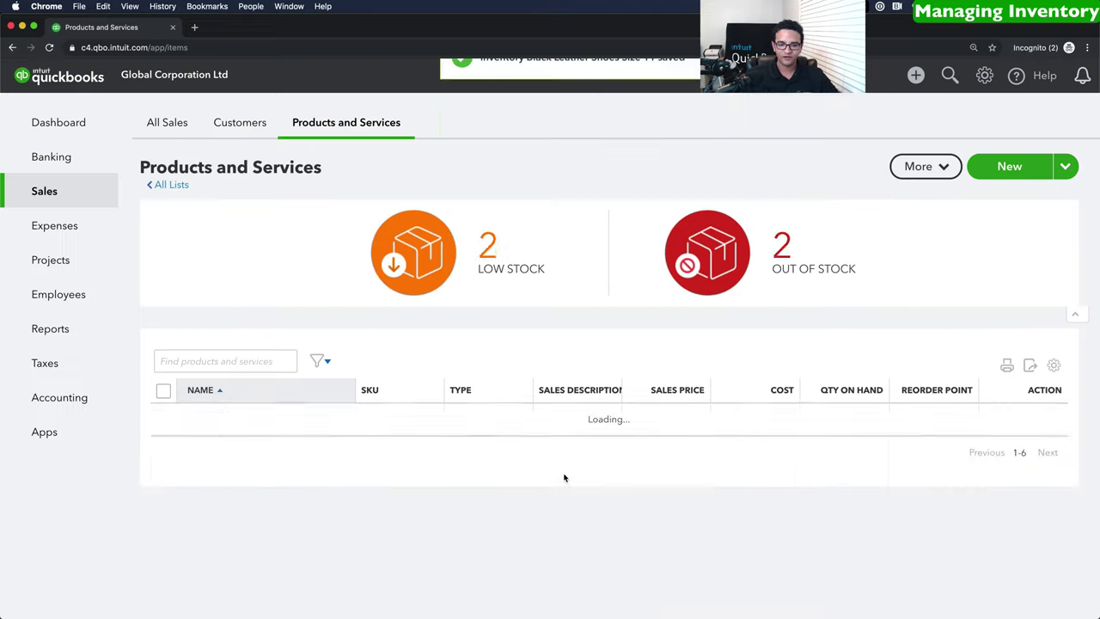
{"action": "scroll", "coordinate": [507, 478], "scroll_direction": "down", "scroll_amount": 5}
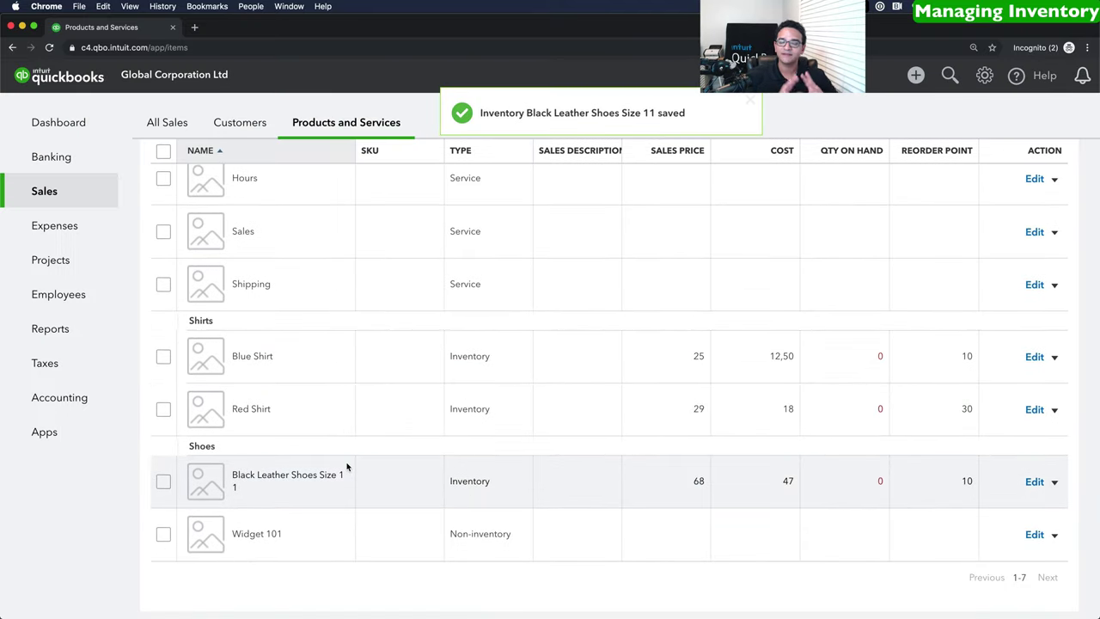
{"action": "scroll", "coordinate": [285, 342], "scroll_direction": "up", "scroll_amount": 5}
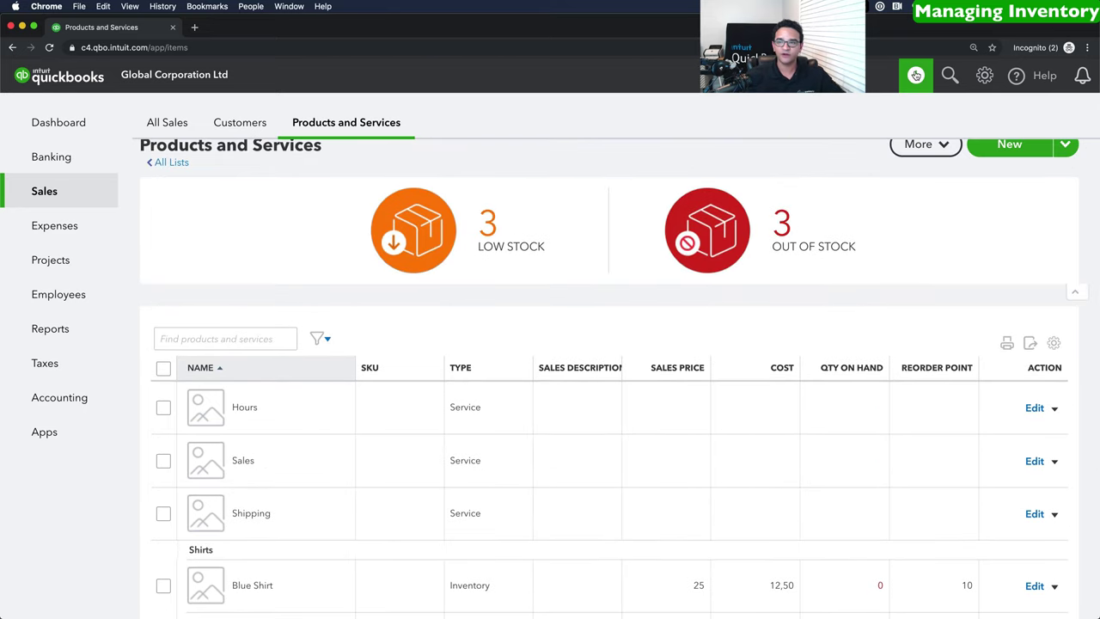
{"action": "left_click", "coordinate": [915, 76]}
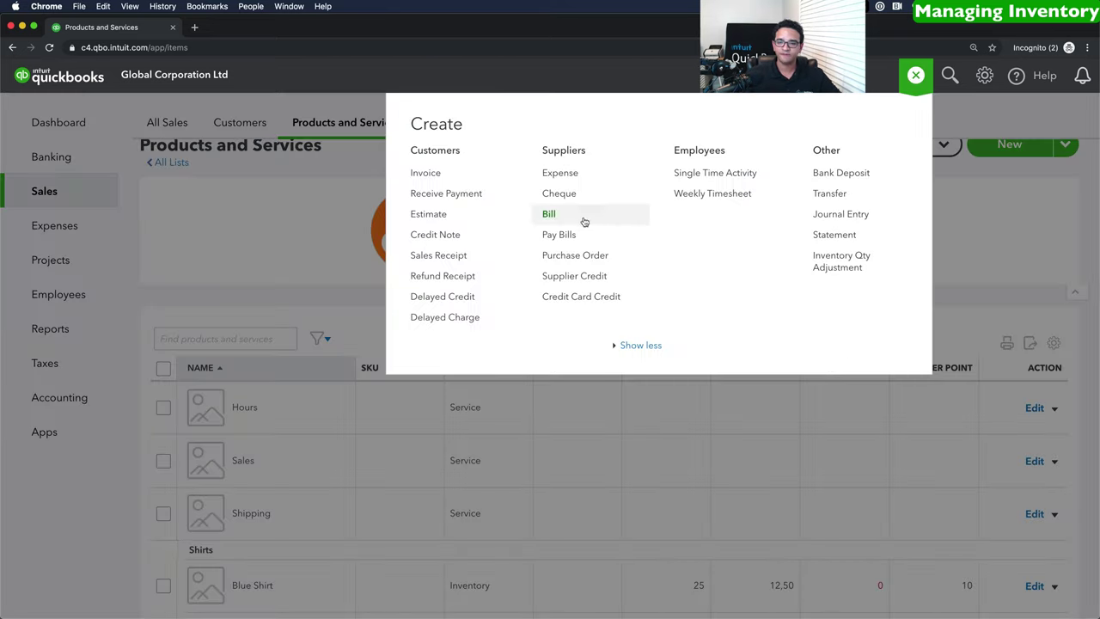
Start a purchase order and add new supplier World Shoe using CAD Canadian Dollar.
{"action": "left_click", "coordinate": [578, 257]}
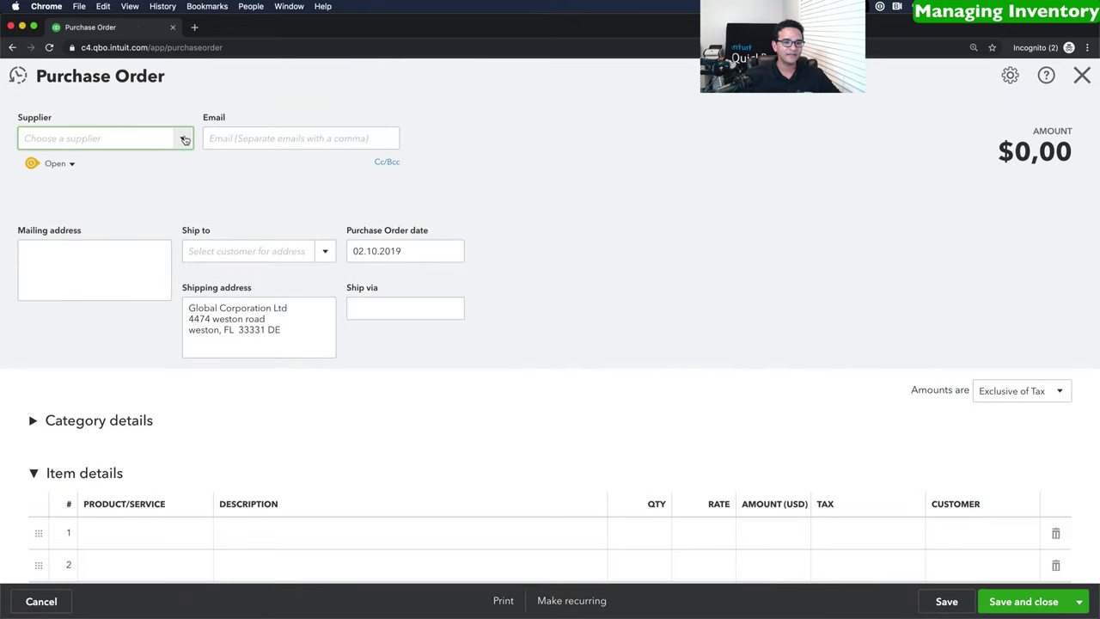
{"action": "left_click", "coordinate": [185, 139]}
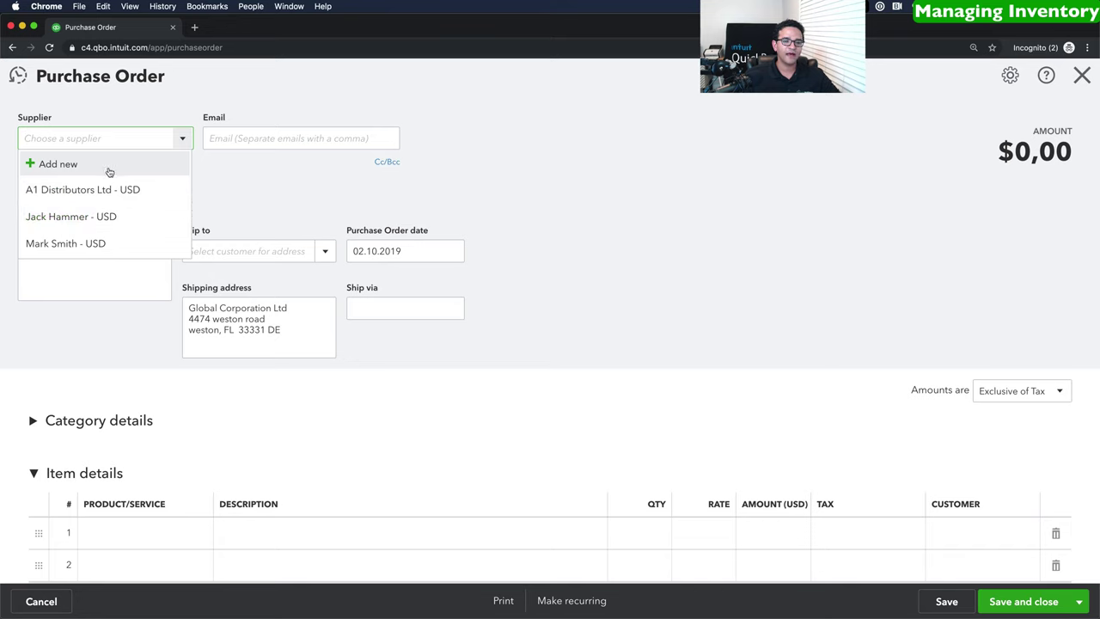
{"action": "left_click", "coordinate": [53, 166]}
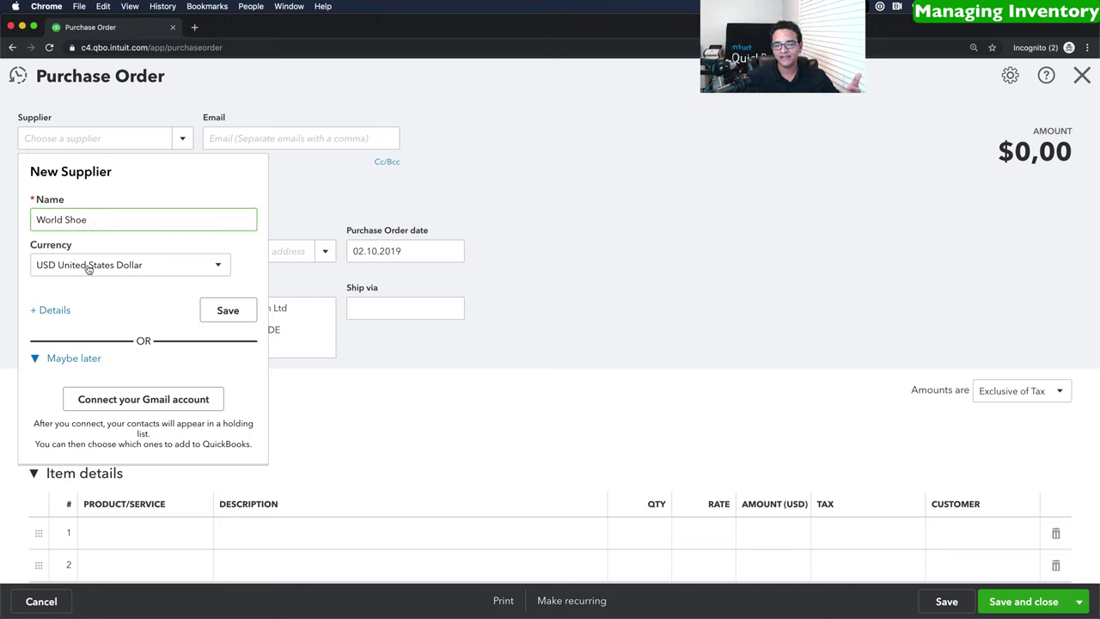
{"action": "left_click", "coordinate": [221, 267]}
{"action": "left_click", "coordinate": [108, 313]}
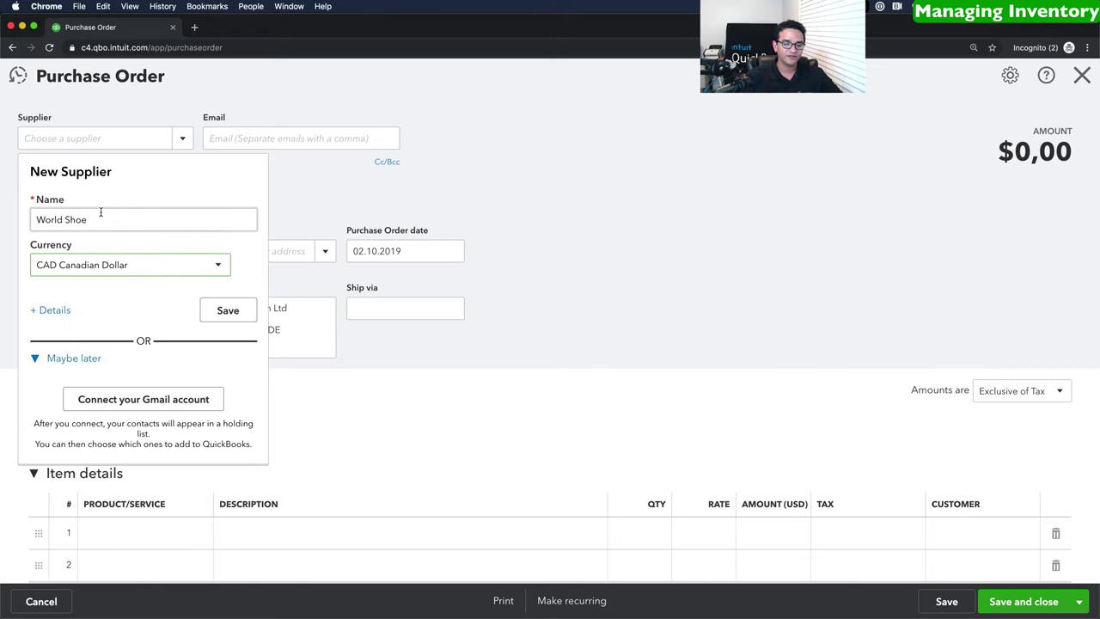
{"action": "triple_click", "coordinate": [117, 219]}
{"action": "left_click", "coordinate": [124, 220]}
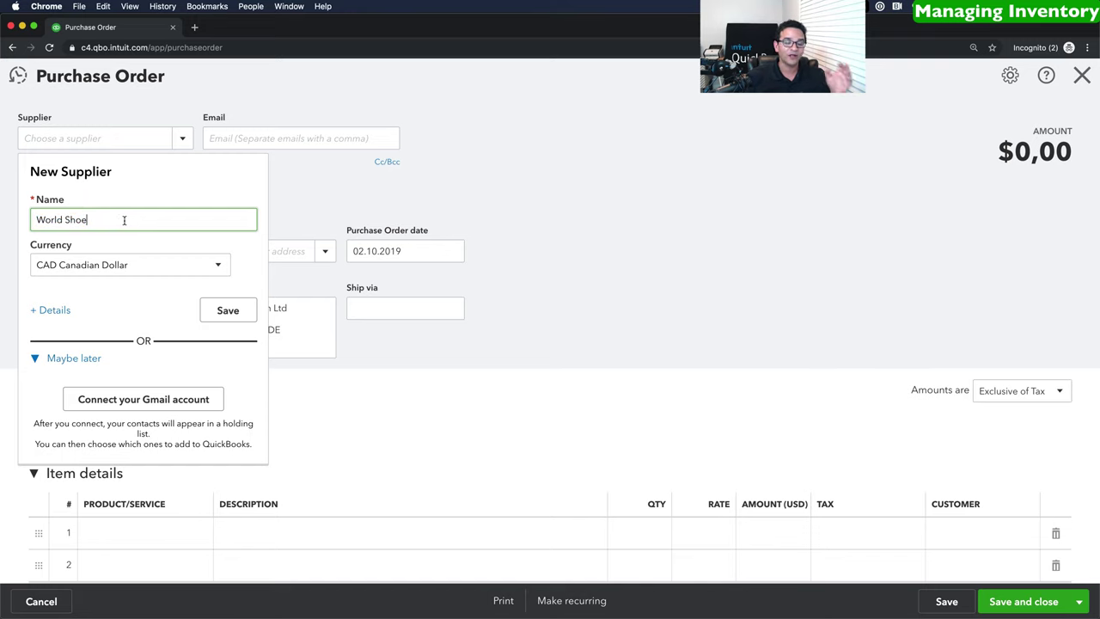
{"action": "left_click", "coordinate": [228, 310]}
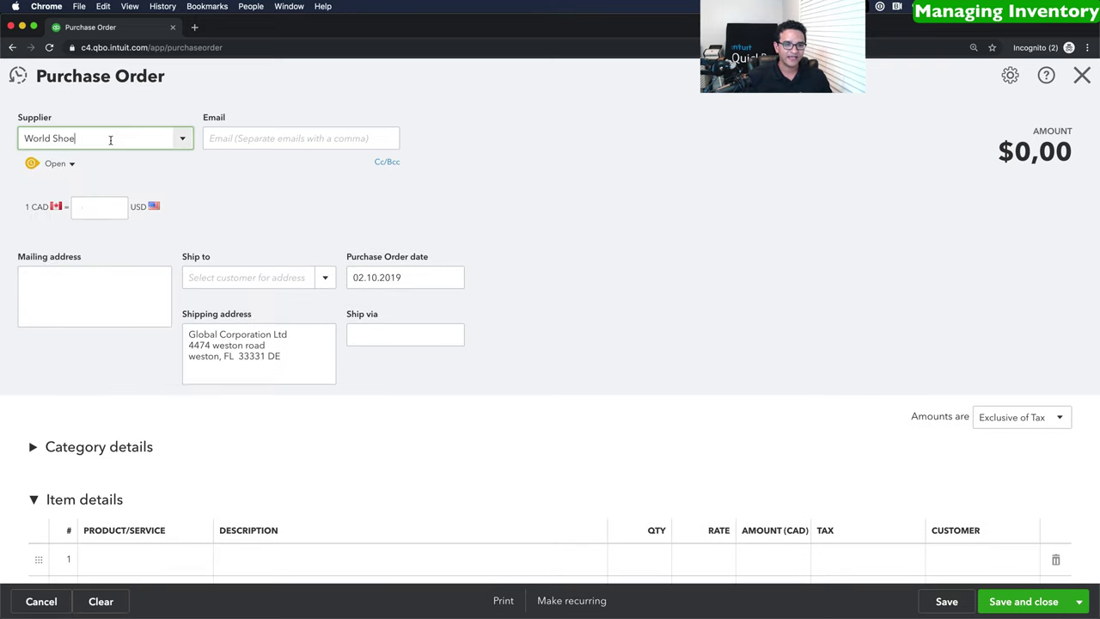
Add purchase order lines for 100 Blue Shirts and 100 Red Shirts.
{"action": "scroll", "coordinate": [246, 201], "scroll_direction": "down", "scroll_amount": 1}
{"action": "scroll", "coordinate": [50, 173], "scroll_direction": "up", "scroll_amount": 1}
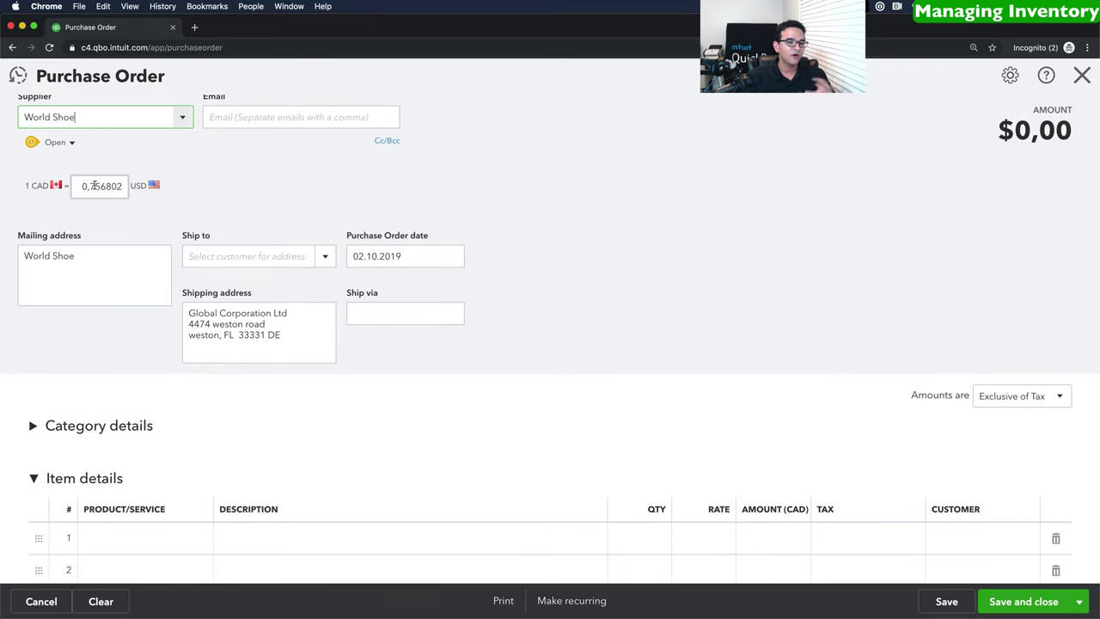
{"action": "scroll", "coordinate": [118, 228], "scroll_direction": "down", "scroll_amount": 1}
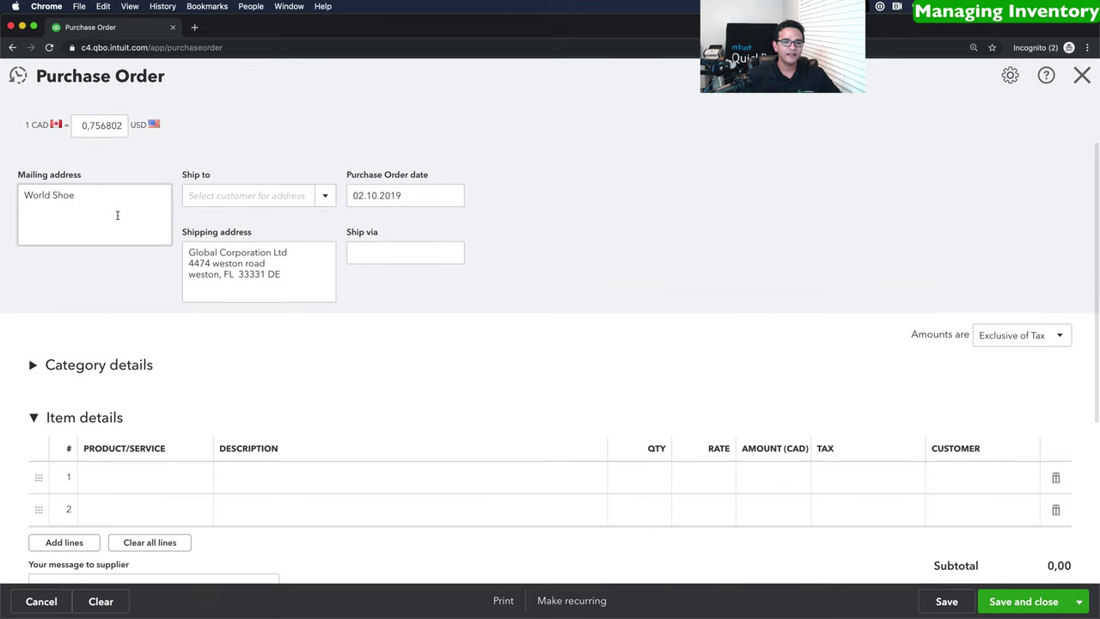
{"action": "scroll", "coordinate": [194, 421], "scroll_direction": "down", "scroll_amount": 2}
{"action": "left_click", "coordinate": [147, 407]}
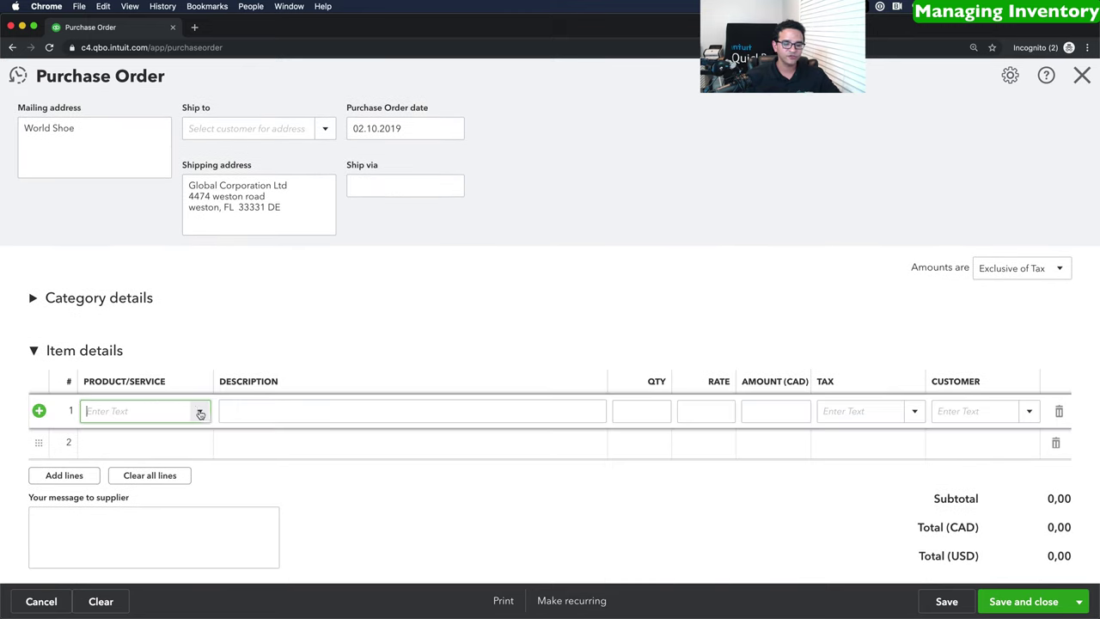
{"action": "left_click", "coordinate": [201, 411]}
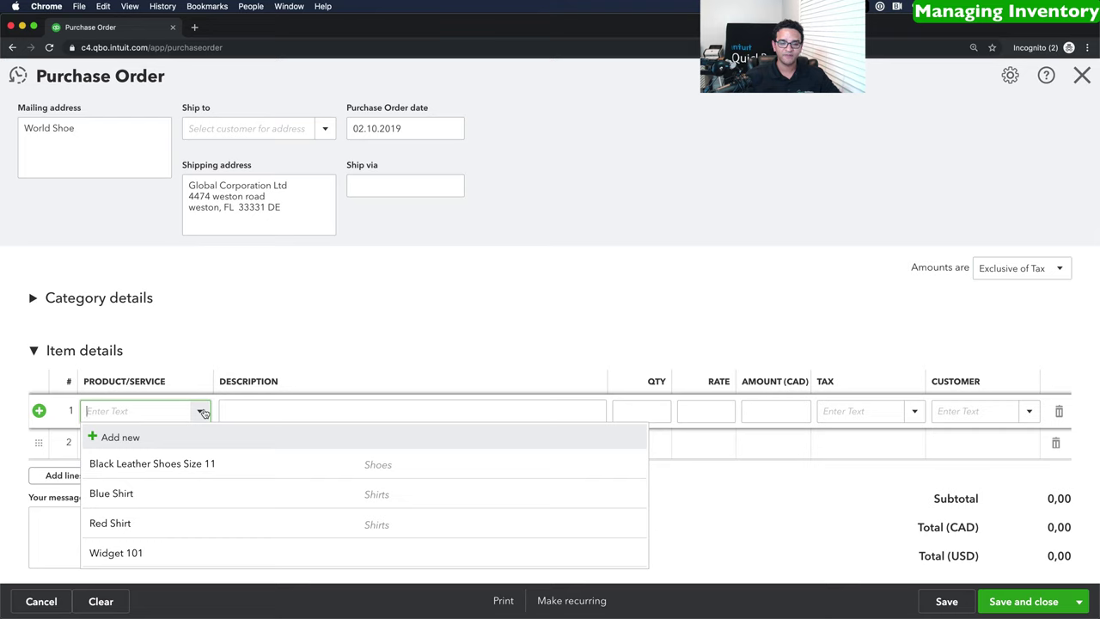
{"action": "left_click", "coordinate": [115, 493]}
{"action": "left_click", "coordinate": [669, 411]}
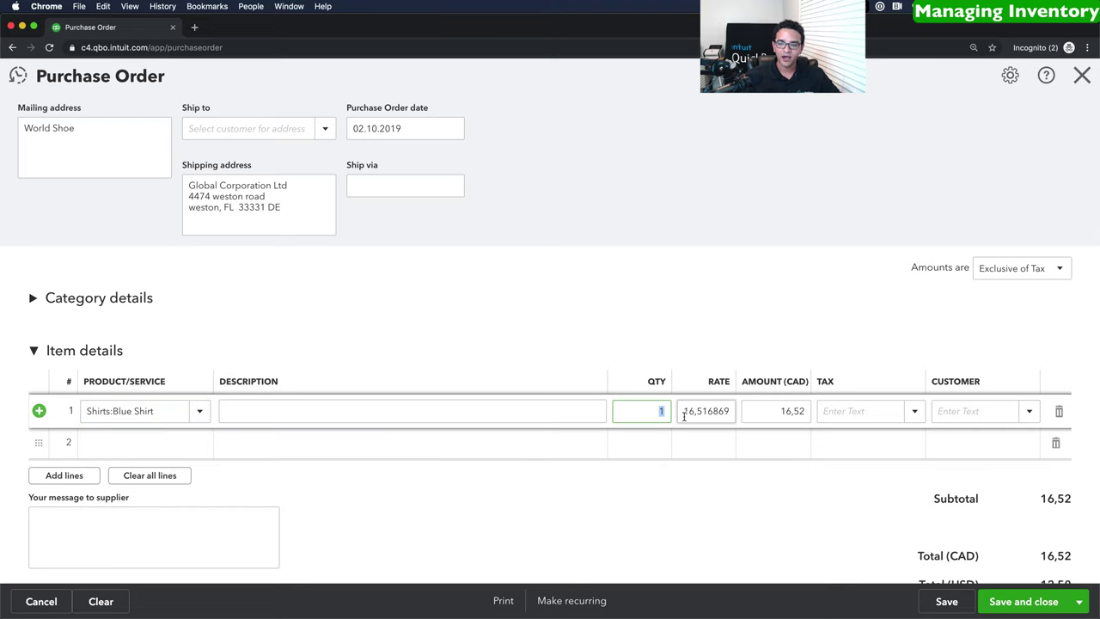
{"action": "type", "text": "100"}
{"action": "key", "text": "Tab"}
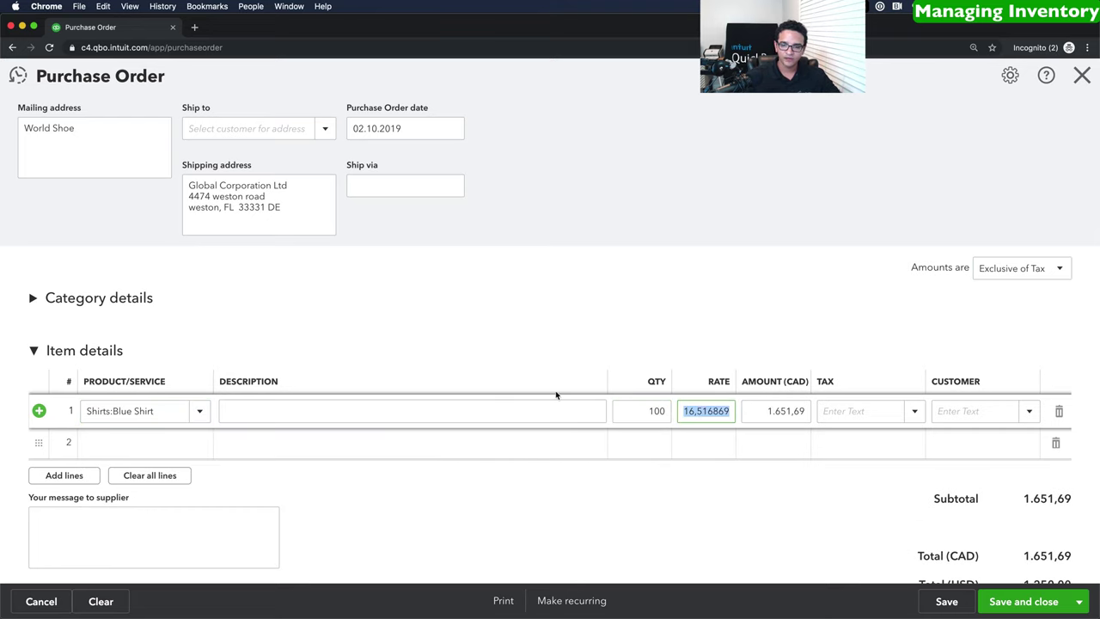
{"action": "left_click", "coordinate": [203, 442]}
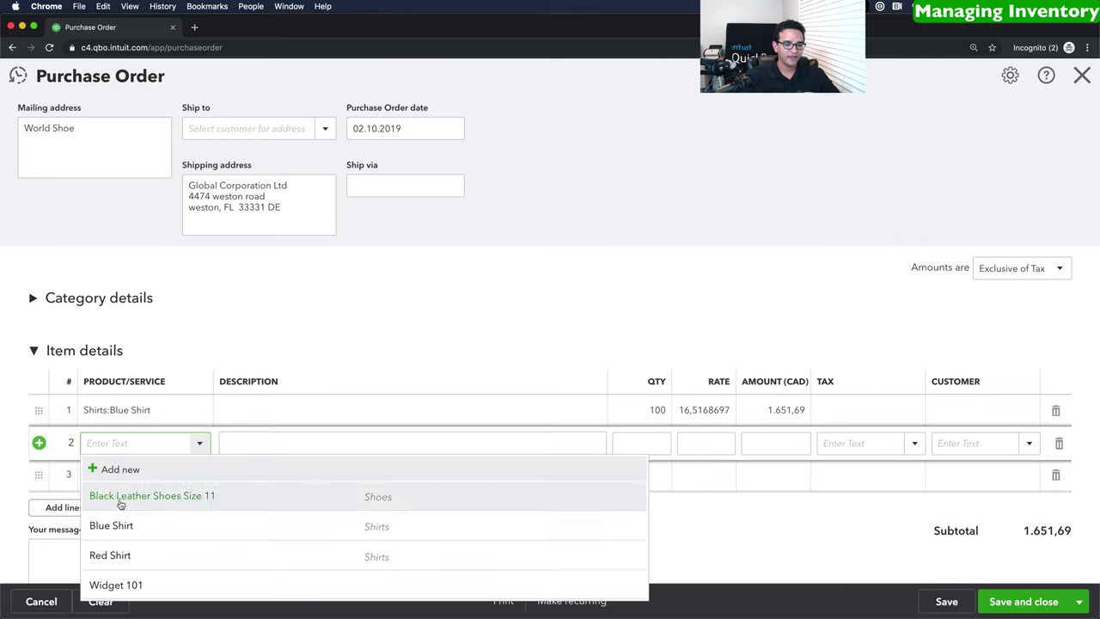
{"action": "left_click", "coordinate": [115, 558]}
{"action": "left_click", "coordinate": [674, 446]}
{"action": "type", "text": "100"}
{"action": "key", "text": "Tab"}
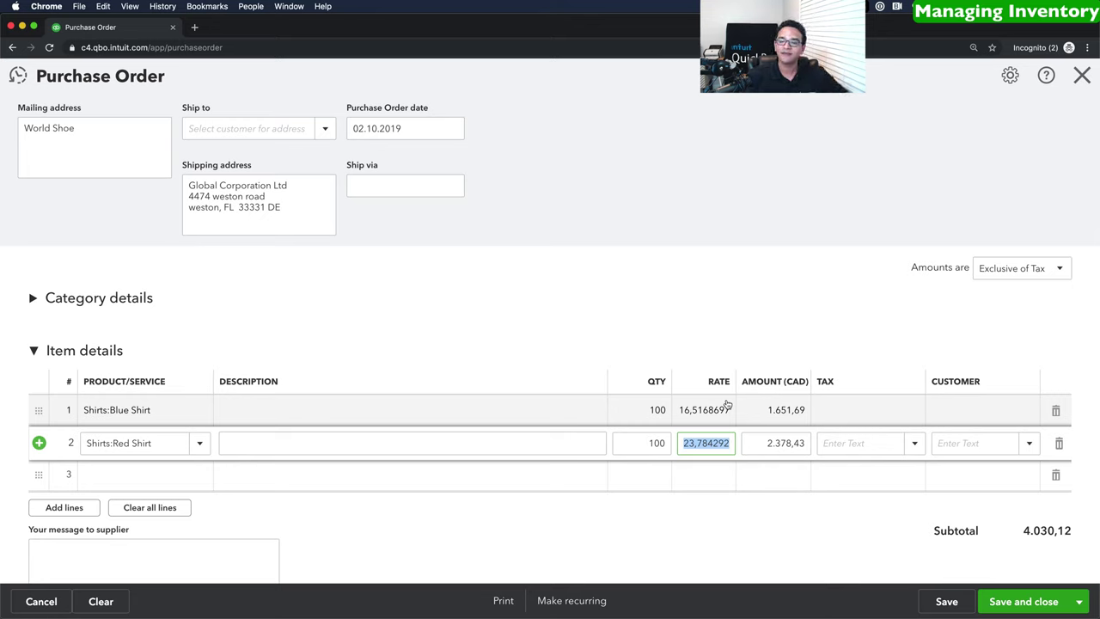
Set 21% tax on both shirt lines and save the purchase order.
{"action": "left_click", "coordinate": [864, 412]}
{"action": "left_click", "coordinate": [914, 411]}
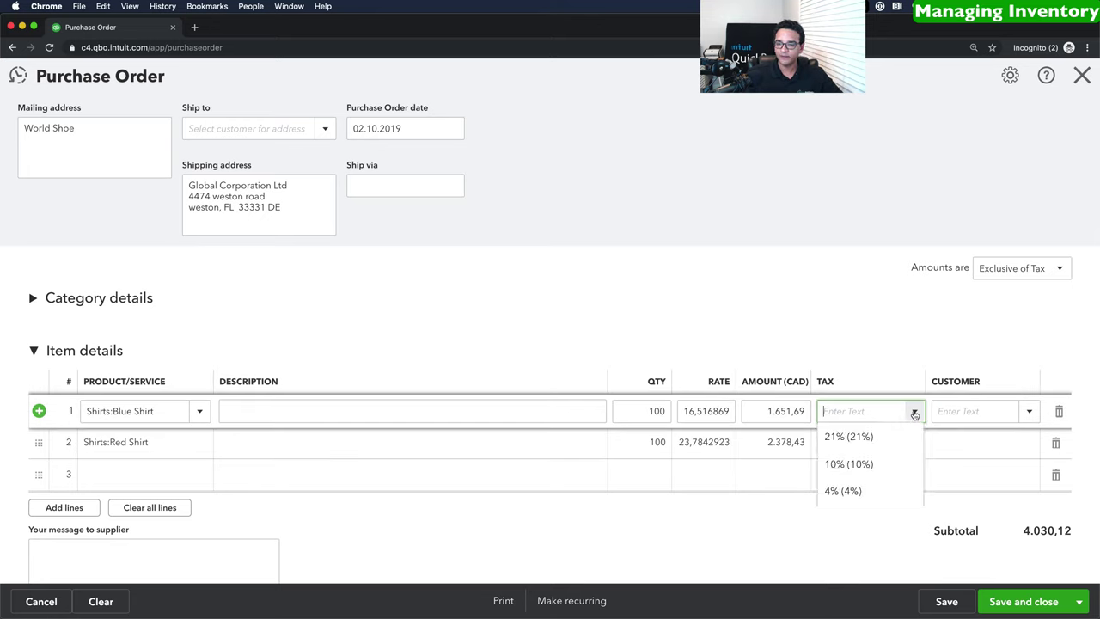
{"action": "left_click", "coordinate": [856, 437]}
{"action": "left_click", "coordinate": [906, 444]}
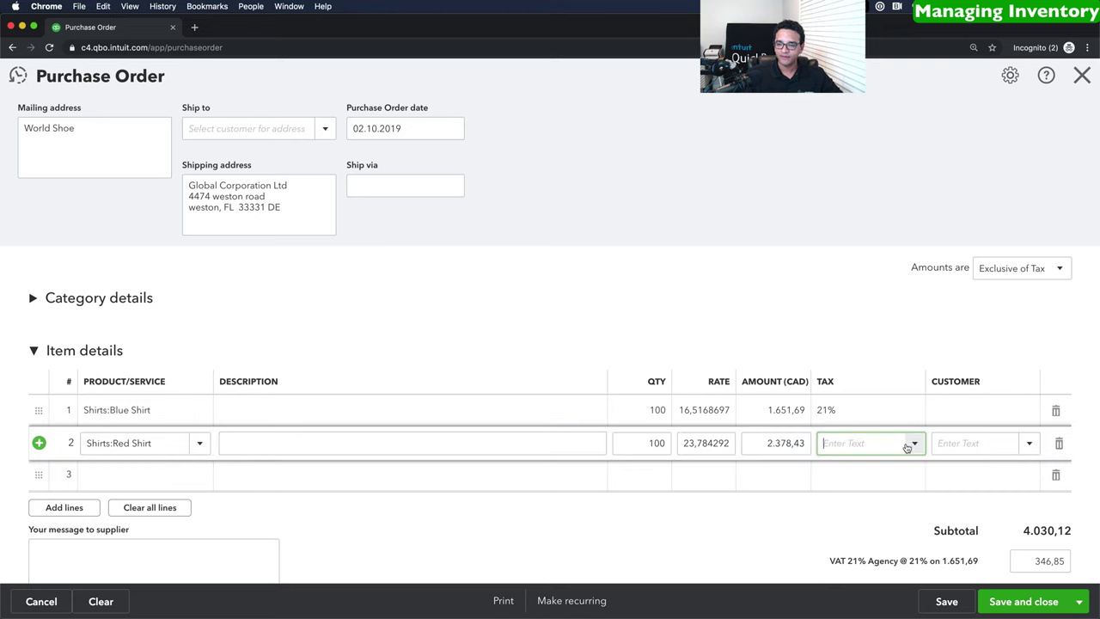
{"action": "left_click", "coordinate": [912, 443]}
{"action": "left_click", "coordinate": [857, 475]}
{"action": "scroll", "coordinate": [906, 452], "scroll_direction": "down", "scroll_amount": 2}
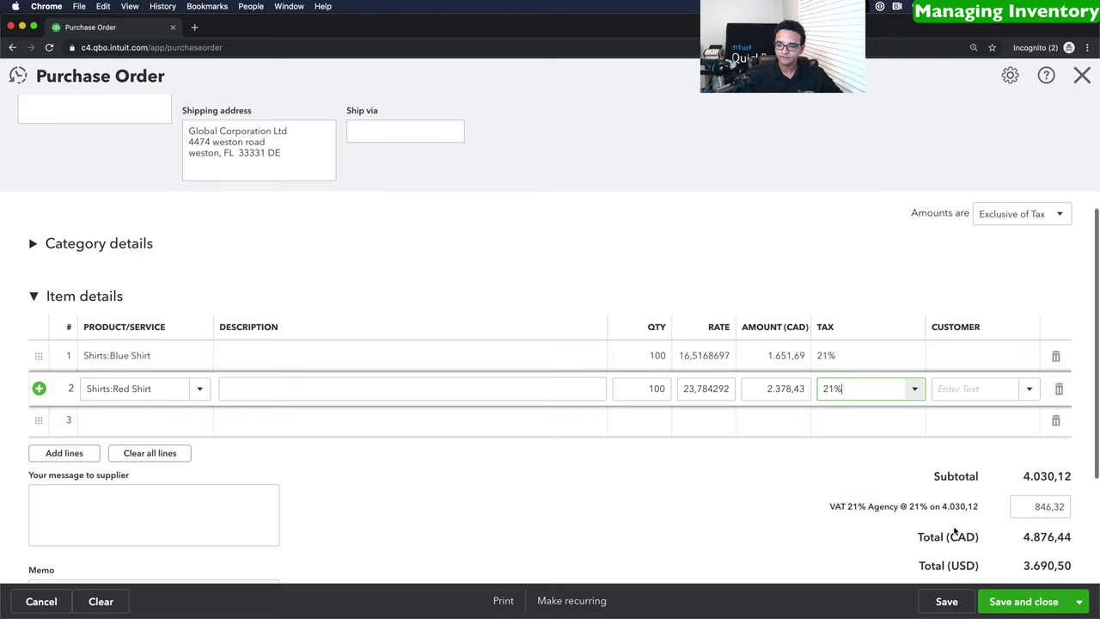
{"action": "left_click", "coordinate": [1028, 600]}
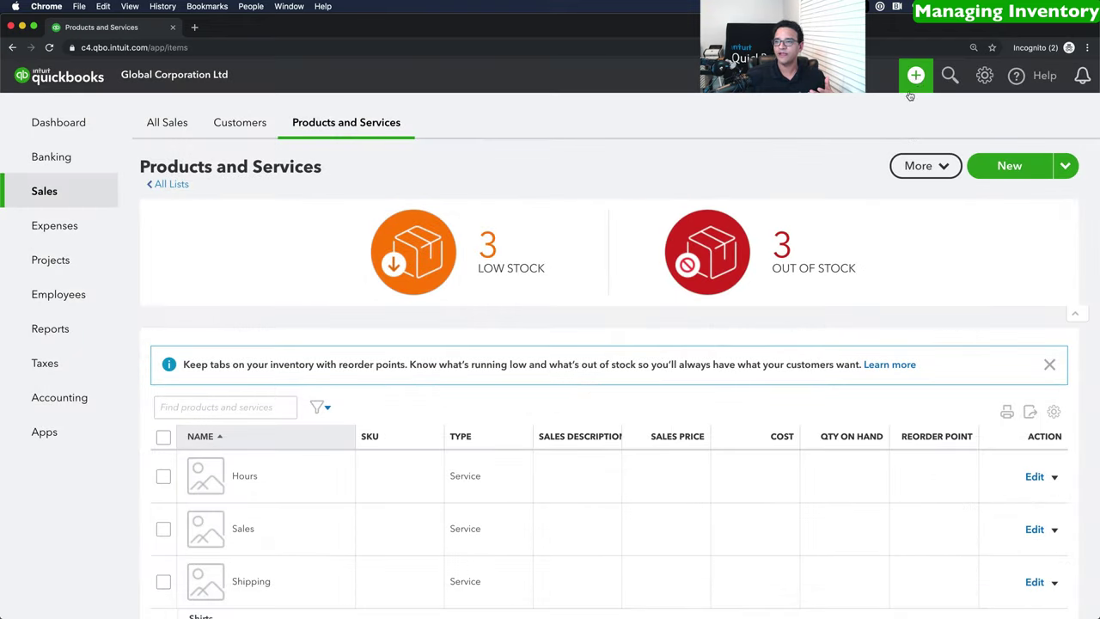
Create a World Shoe bill pulling in all of purchase order #1002, then save it.
{"action": "left_click", "coordinate": [916, 75]}
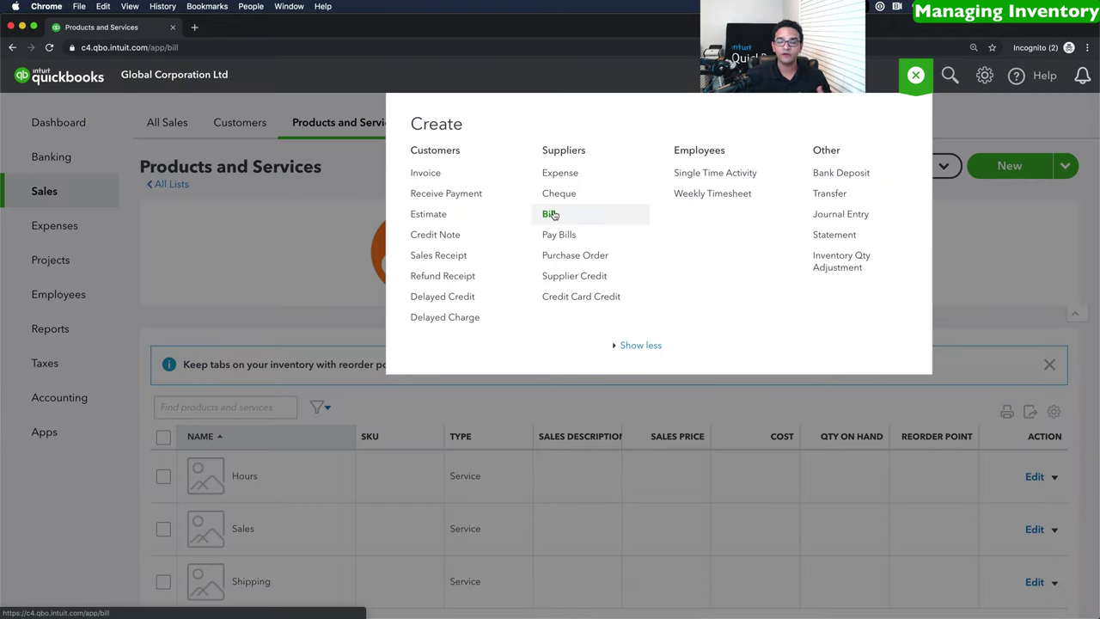
{"action": "left_click", "coordinate": [552, 214]}
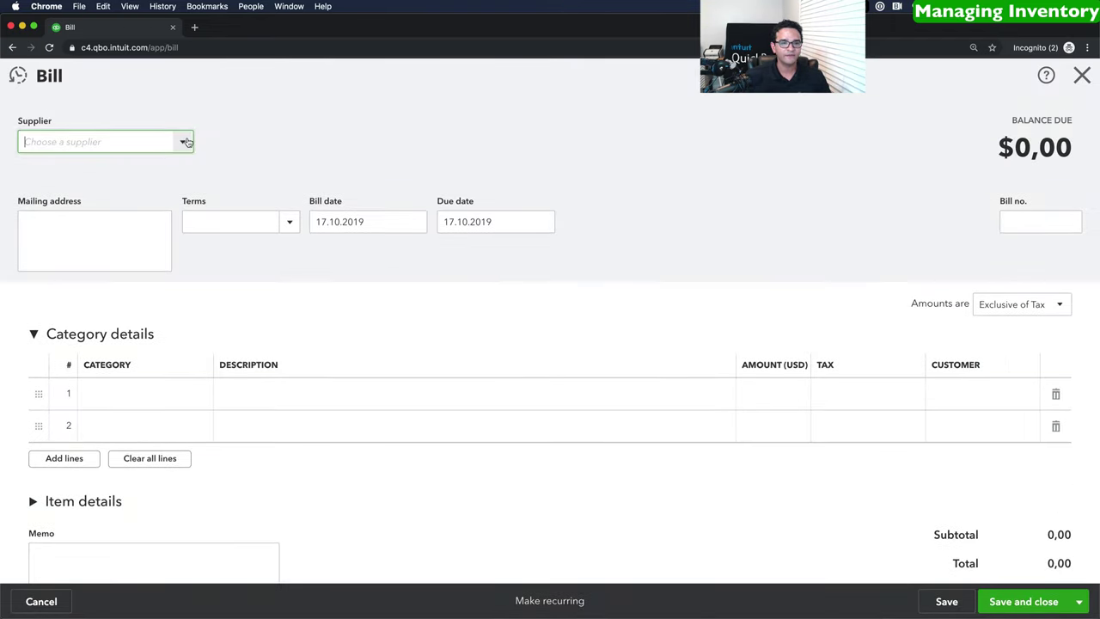
{"action": "left_click", "coordinate": [189, 142]}
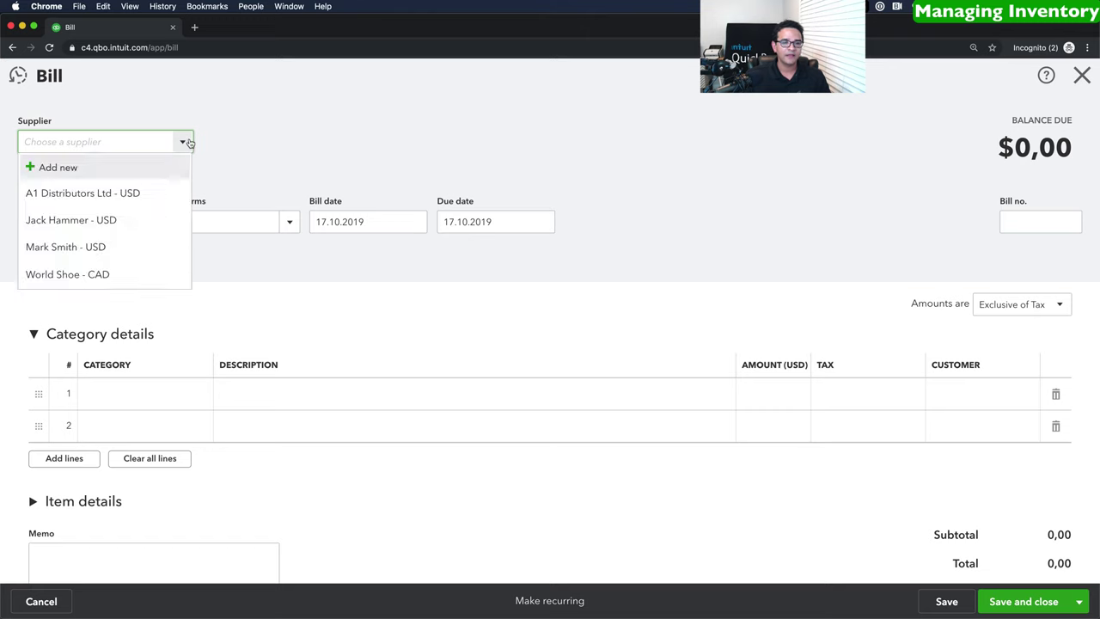
{"action": "left_click", "coordinate": [80, 274]}
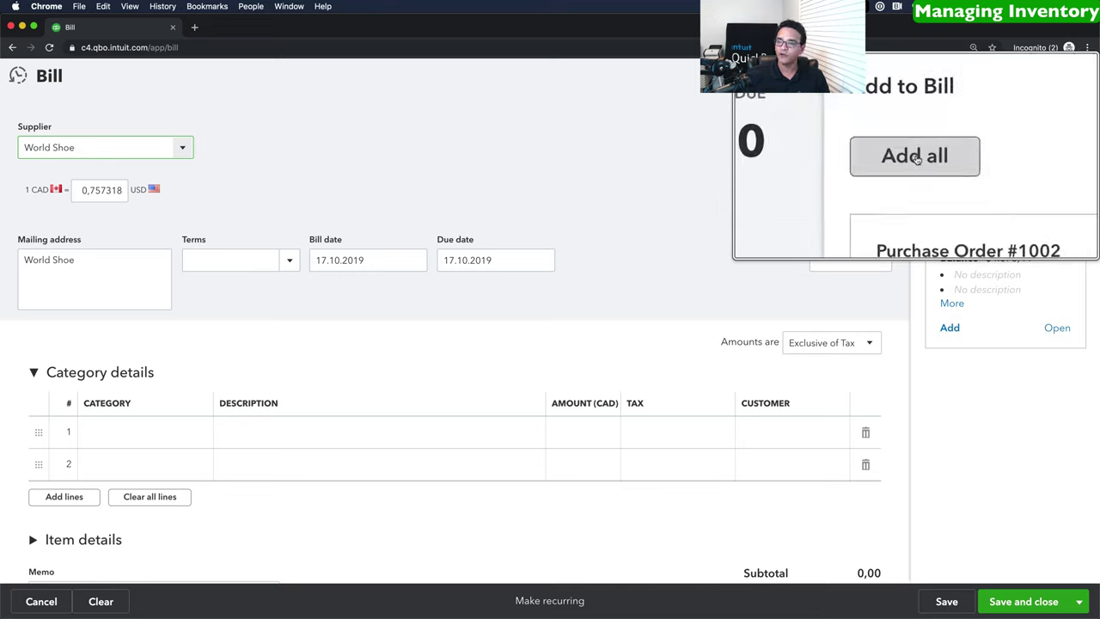
{"action": "left_click", "coordinate": [962, 156]}
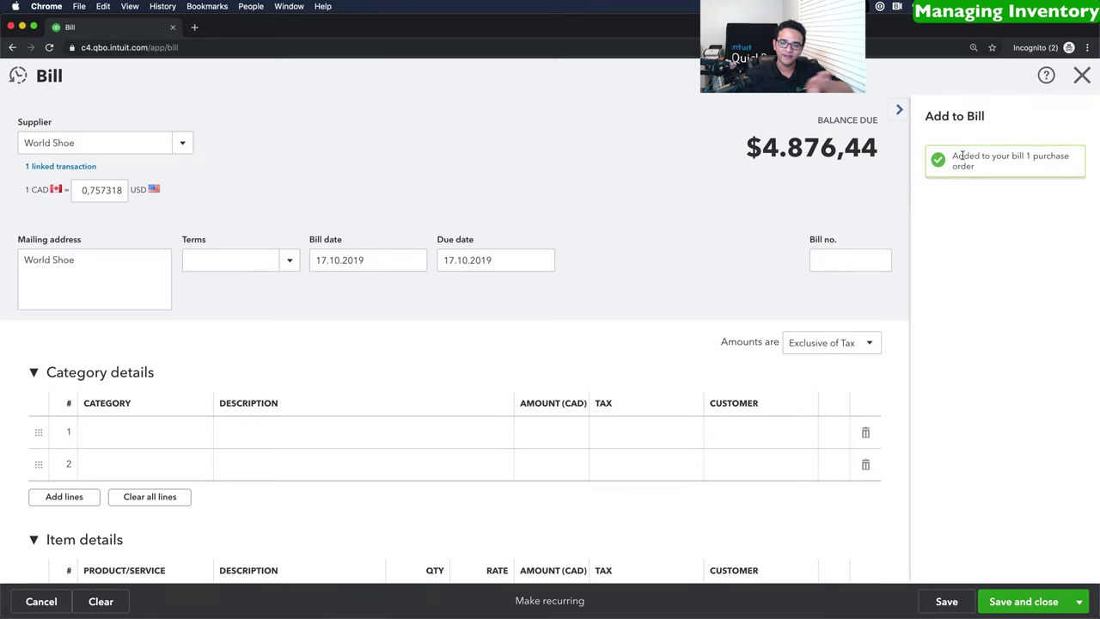
{"action": "scroll", "coordinate": [637, 348], "scroll_direction": "down", "scroll_amount": 5}
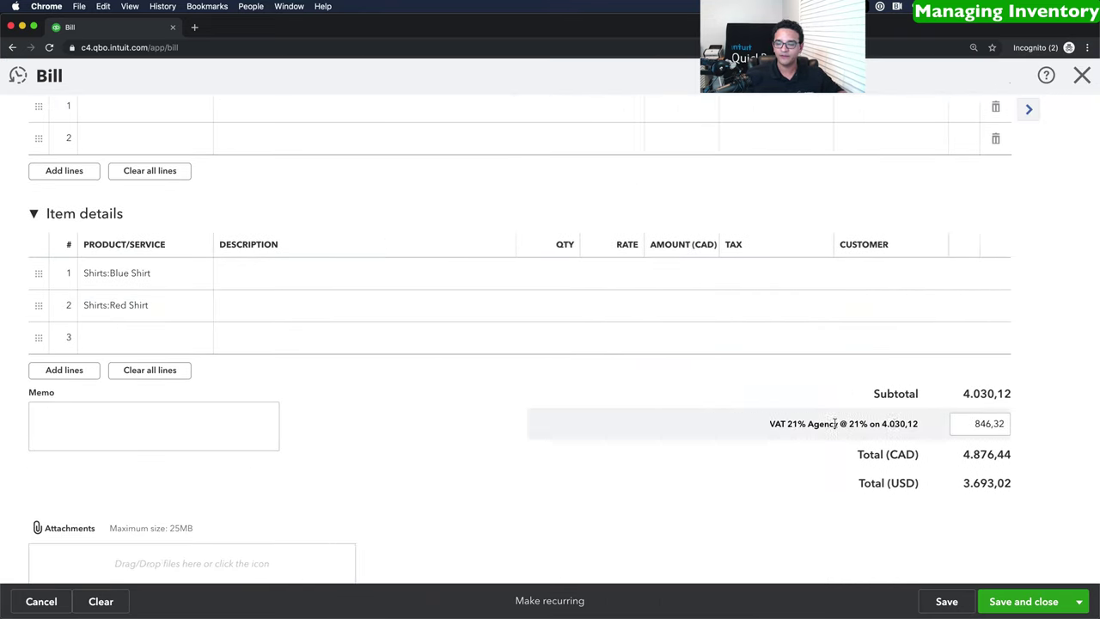
{"action": "left_click", "coordinate": [1039, 604]}
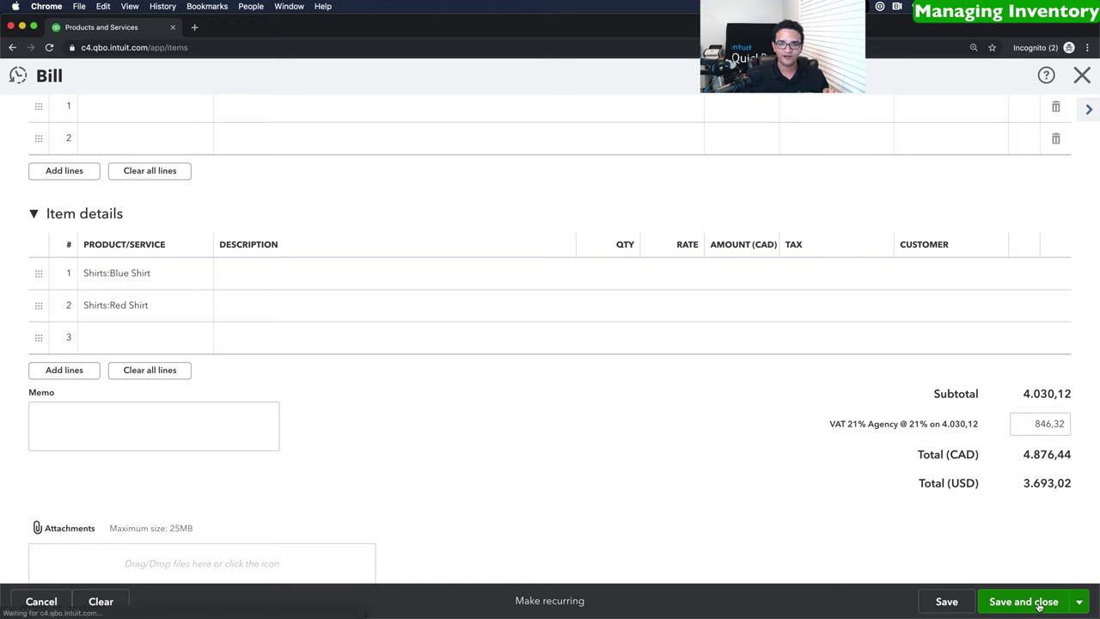
{"action": "scroll", "coordinate": [779, 517], "scroll_direction": "down", "scroll_amount": 5}
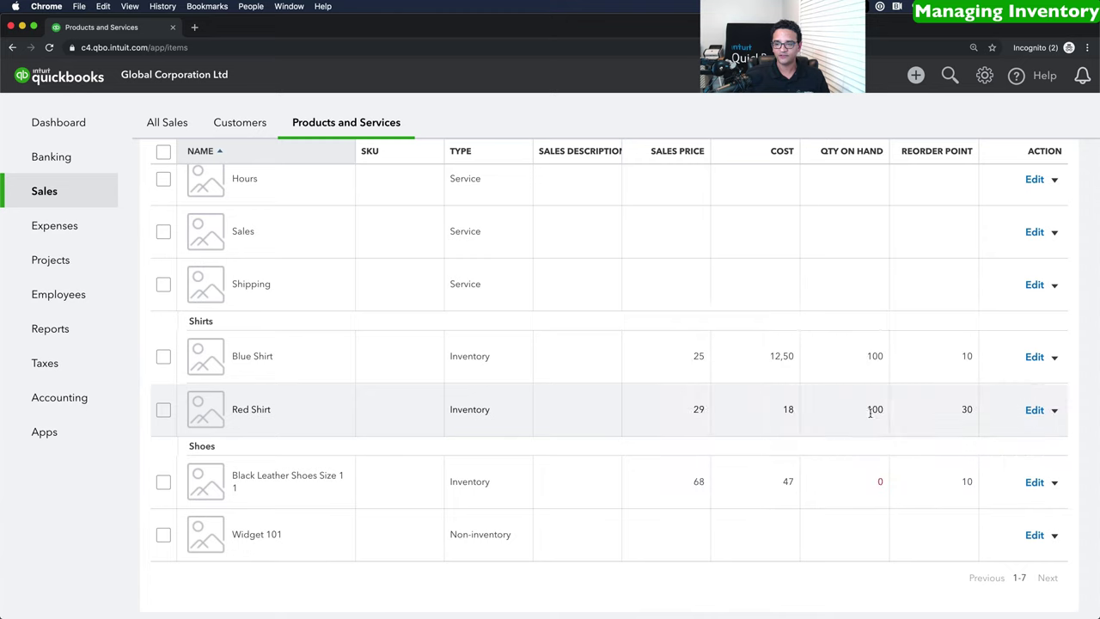
Start a new invoice billed to EuroZone Foods.
{"action": "left_click", "coordinate": [916, 76]}
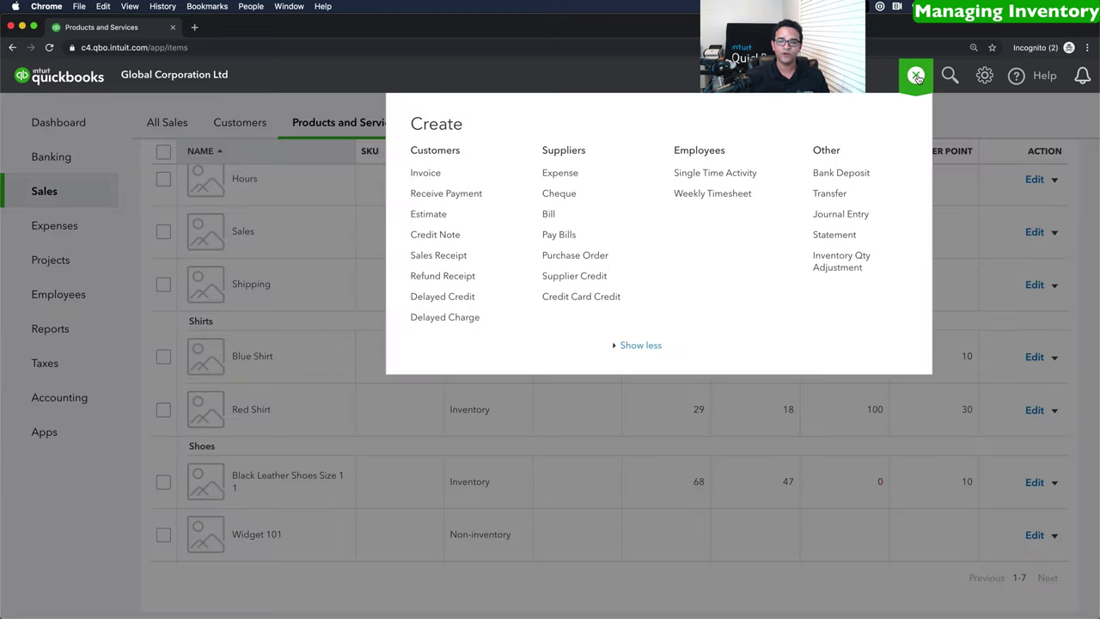
{"action": "left_click", "coordinate": [427, 174]}
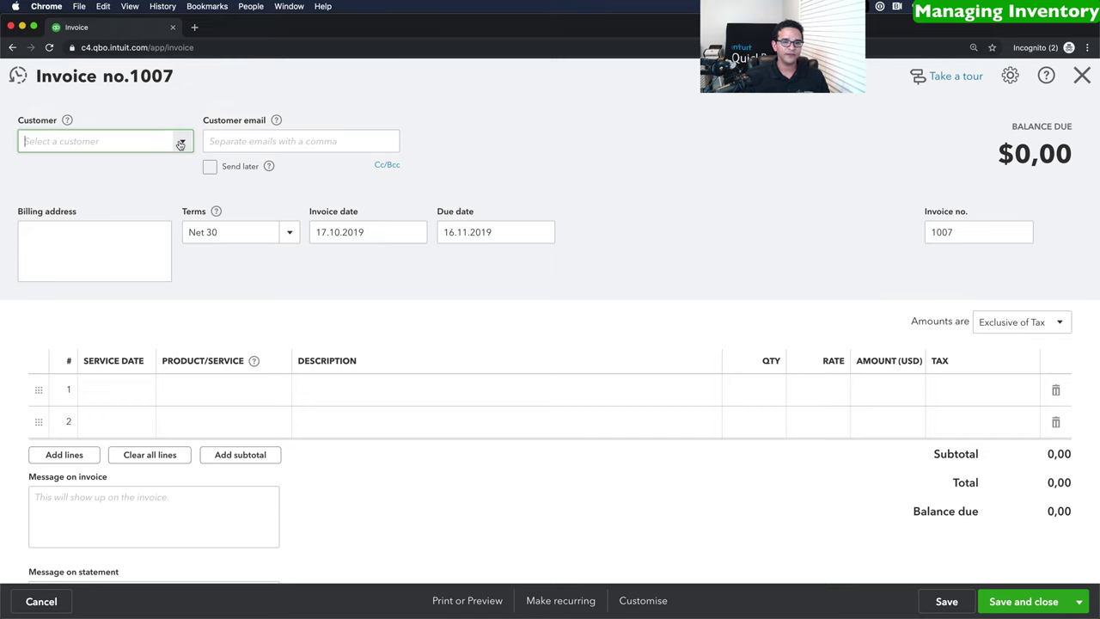
{"action": "left_click", "coordinate": [181, 142]}
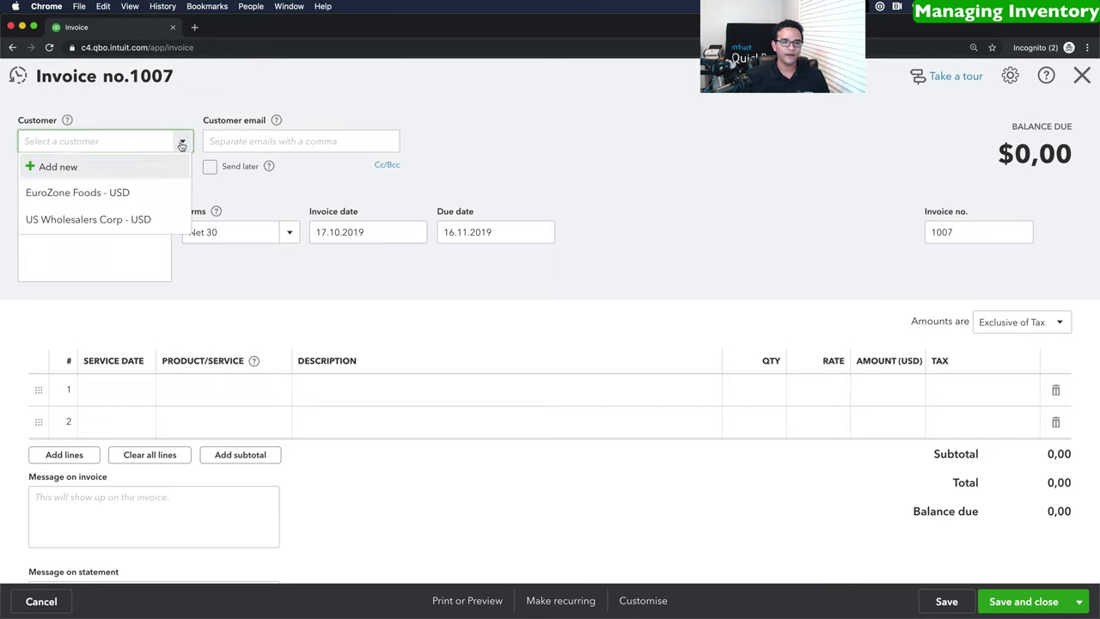
{"action": "left_click", "coordinate": [69, 194]}
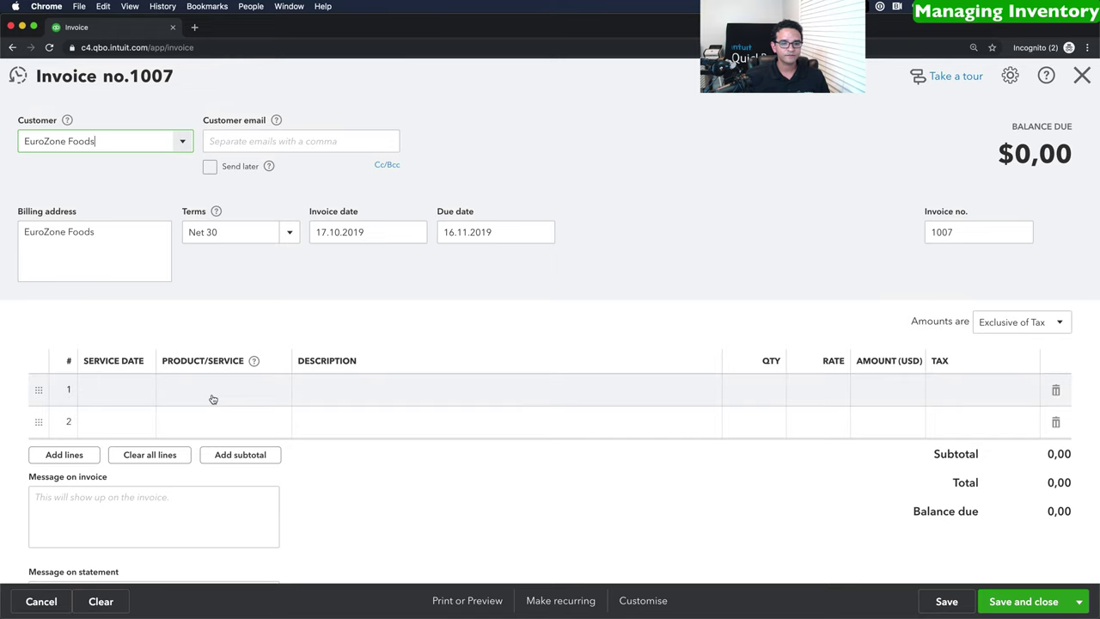
Put Red Shirt on the first invoice line with quantity 27.
{"action": "left_click", "coordinate": [214, 391]}
{"action": "left_click", "coordinate": [276, 391]}
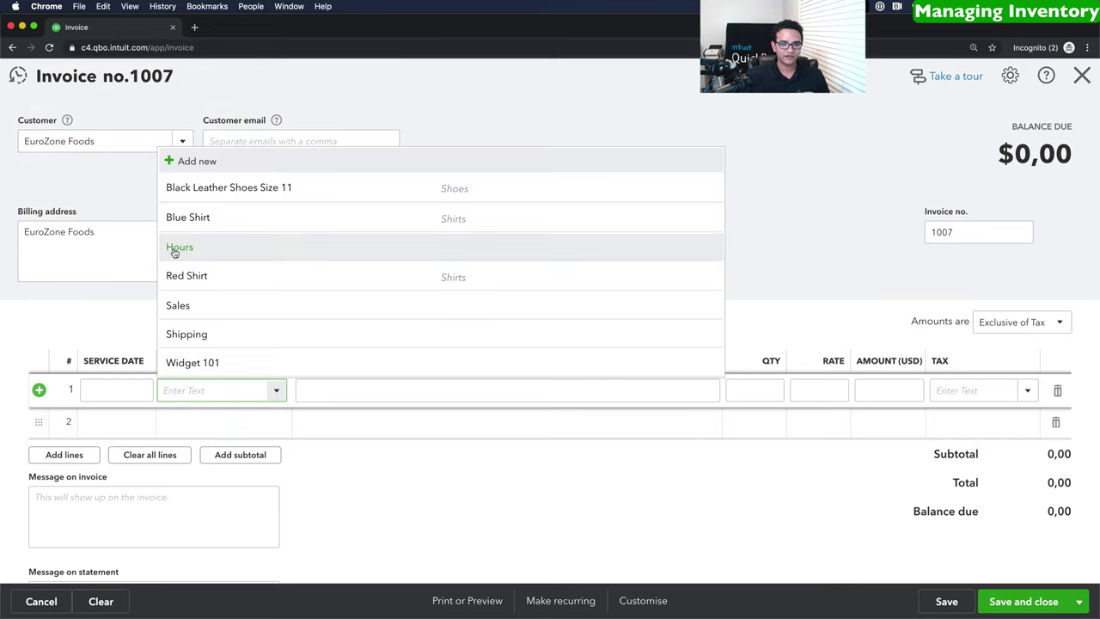
{"action": "left_click", "coordinate": [187, 274]}
{"action": "left_click", "coordinate": [812, 395]}
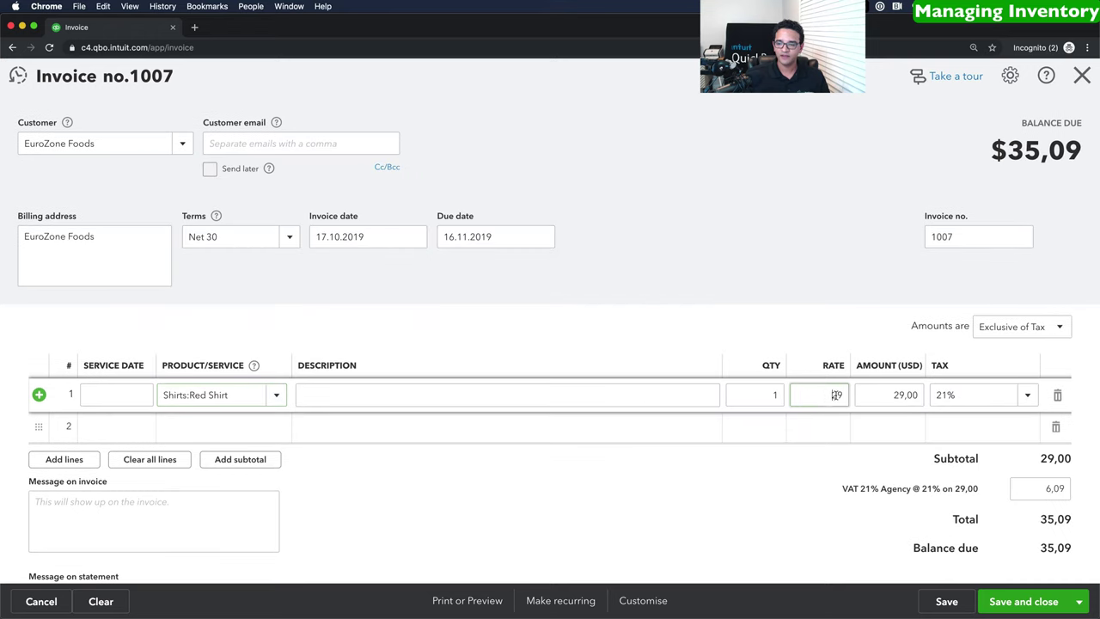
{"action": "left_click", "coordinate": [780, 391]}
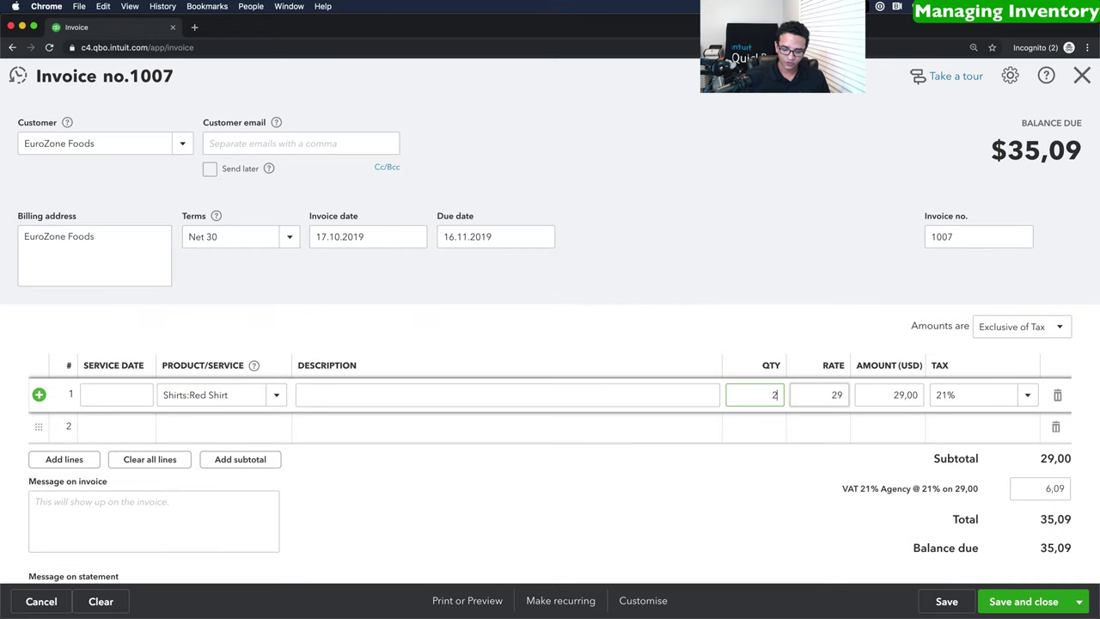
{"action": "type", "text": "27"}
{"action": "left_click", "coordinate": [835, 393]}
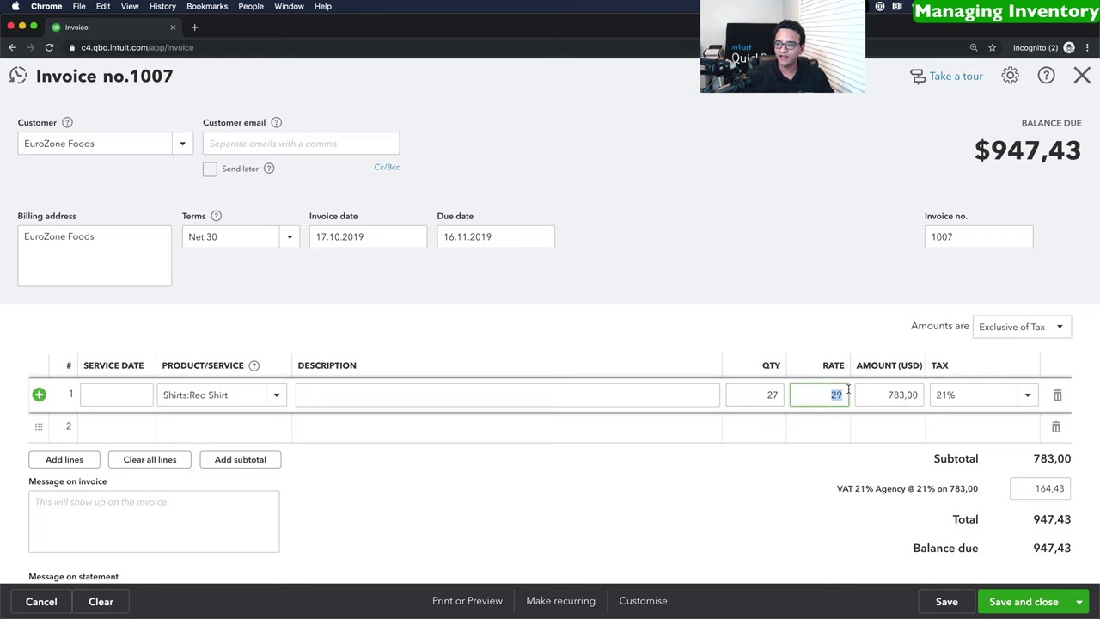
Save invoice 1007 and check that Red Shirt shows 73 on hand in Products and Services.
{"action": "left_click", "coordinate": [1037, 604]}
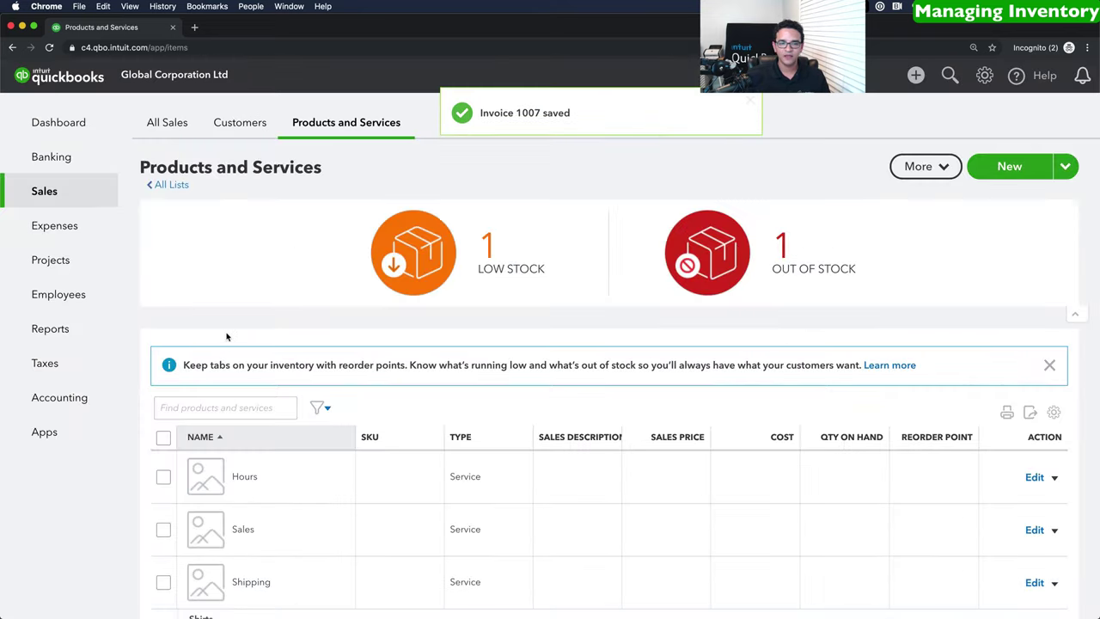
{"action": "scroll", "coordinate": [238, 338], "scroll_direction": "down", "scroll_amount": 2}
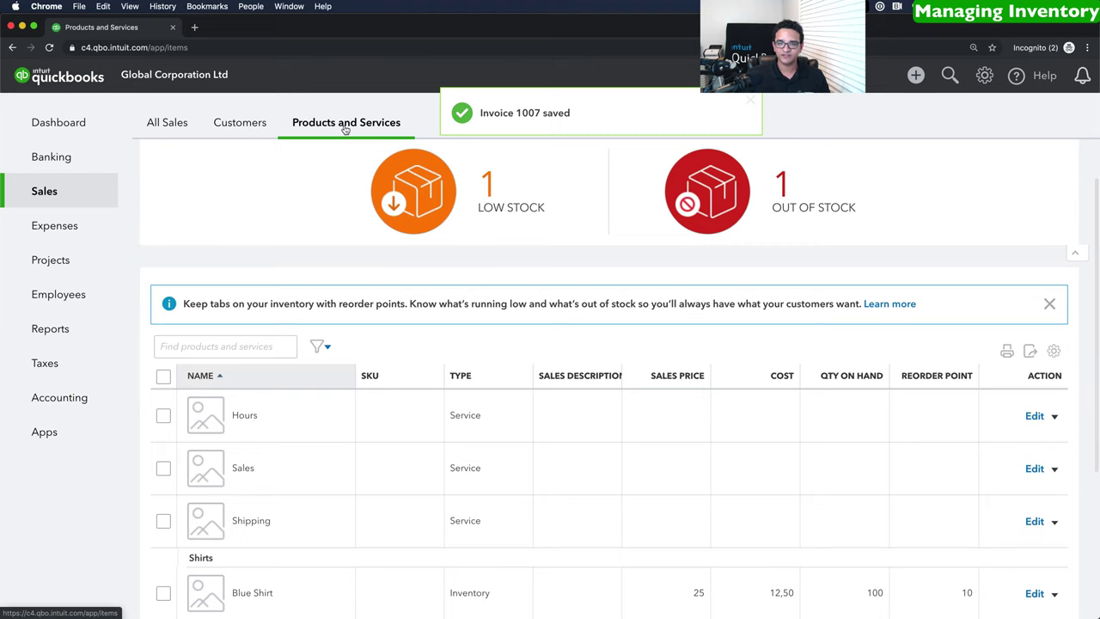
{"action": "scroll", "coordinate": [535, 337], "scroll_direction": "down", "scroll_amount": 1}
{"action": "scroll", "coordinate": [534, 338], "scroll_direction": "down", "scroll_amount": 3}
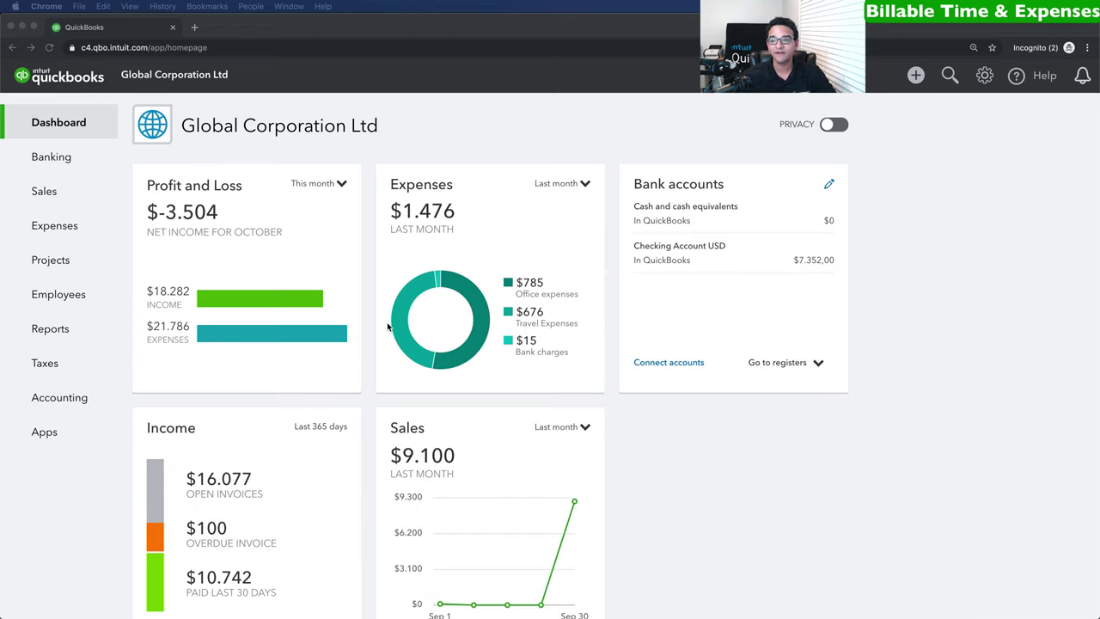
Open a weekly timesheet and add a new employee by full name as the tracked person.
{"action": "left_click", "coordinate": [915, 75]}
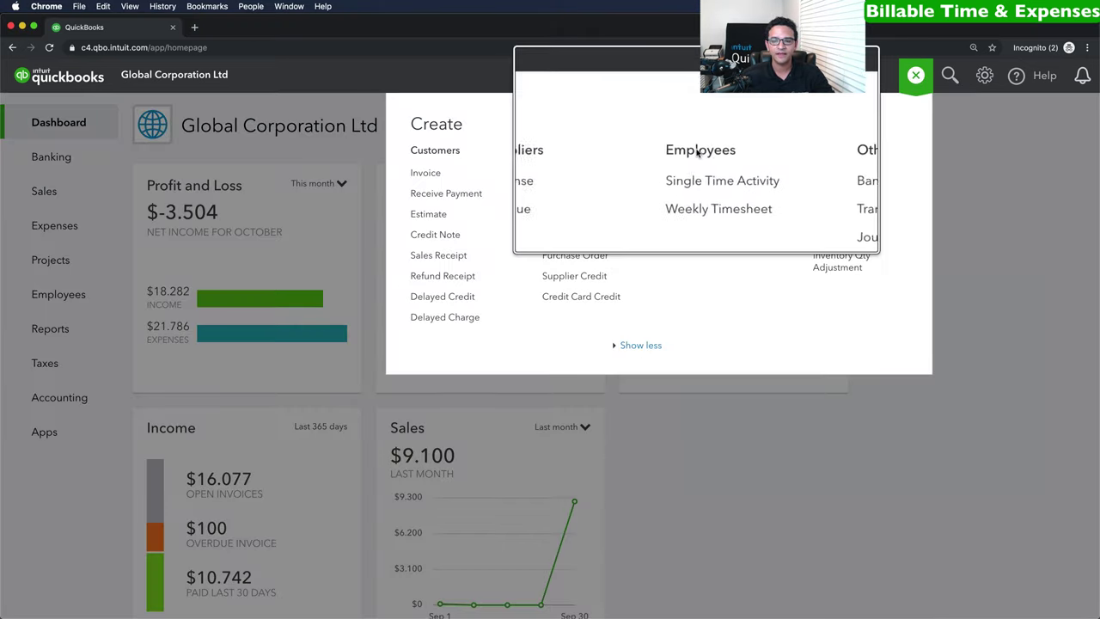
{"action": "left_click", "coordinate": [708, 195]}
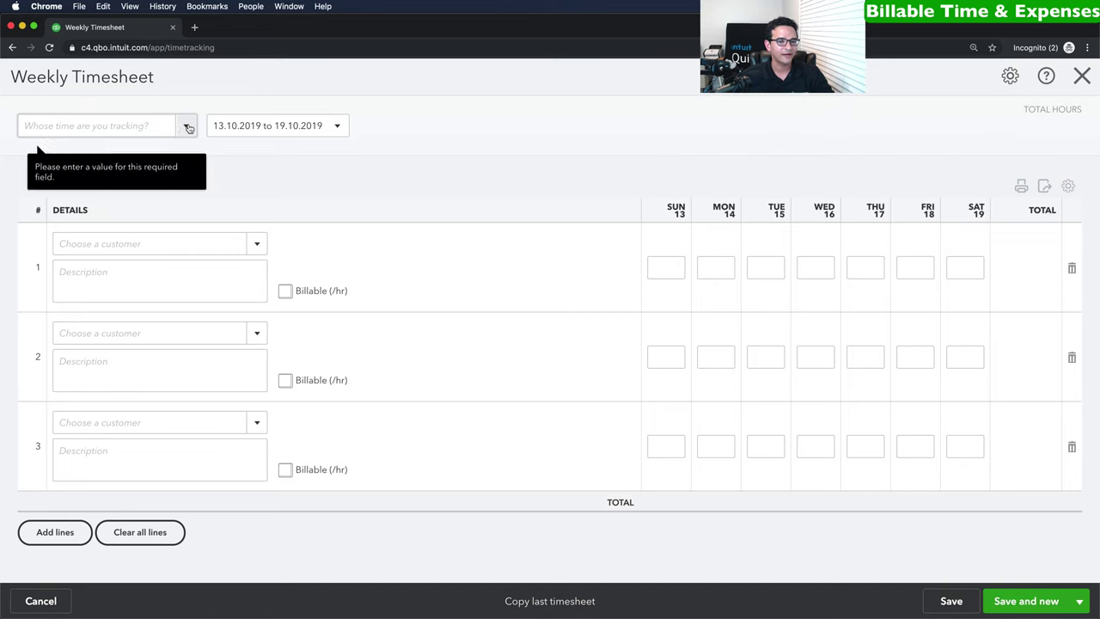
{"action": "left_click", "coordinate": [188, 127]}
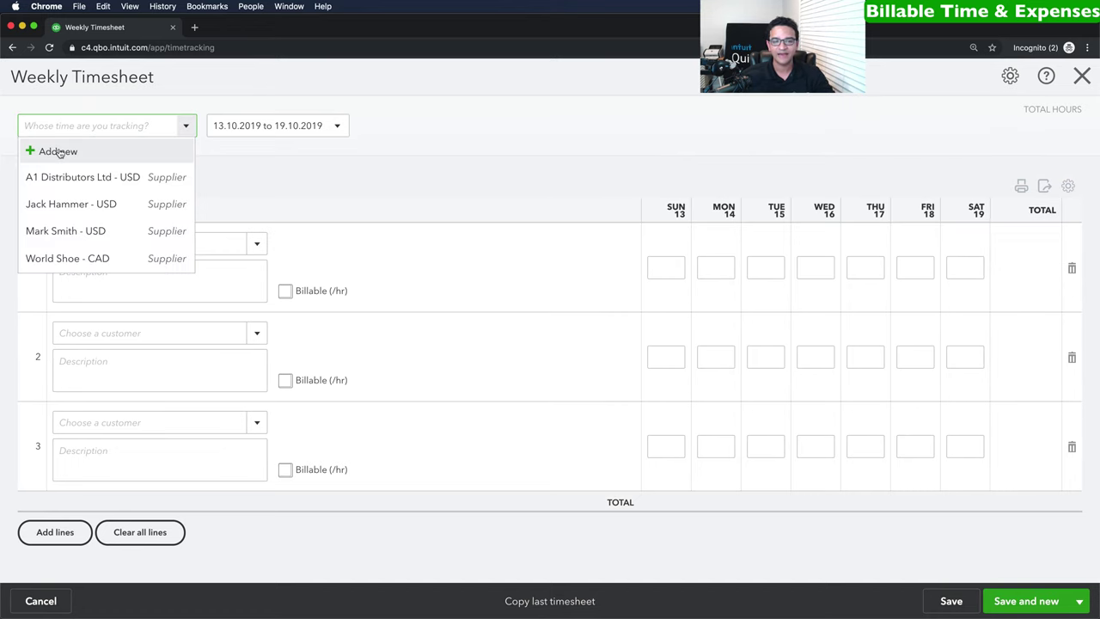
{"action": "left_click", "coordinate": [59, 151]}
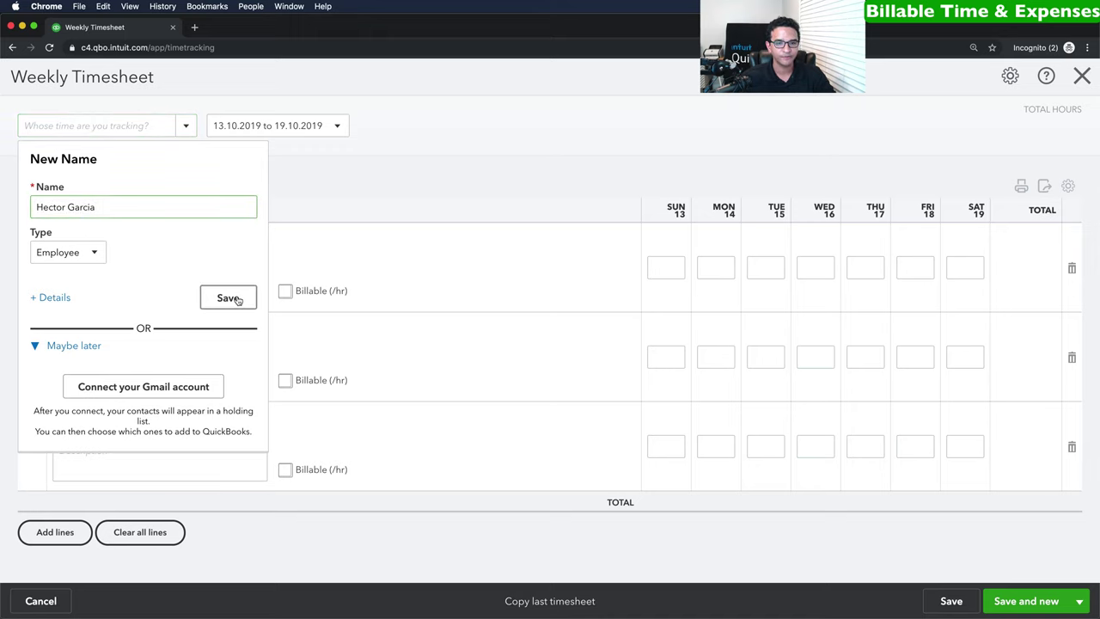
{"action": "left_click", "coordinate": [228, 297]}
For week 13.10–19.10.2019, log EuroZone Foods hours: 8 on Monday and 6 on Tuesday.
{"action": "left_click", "coordinate": [338, 126]}
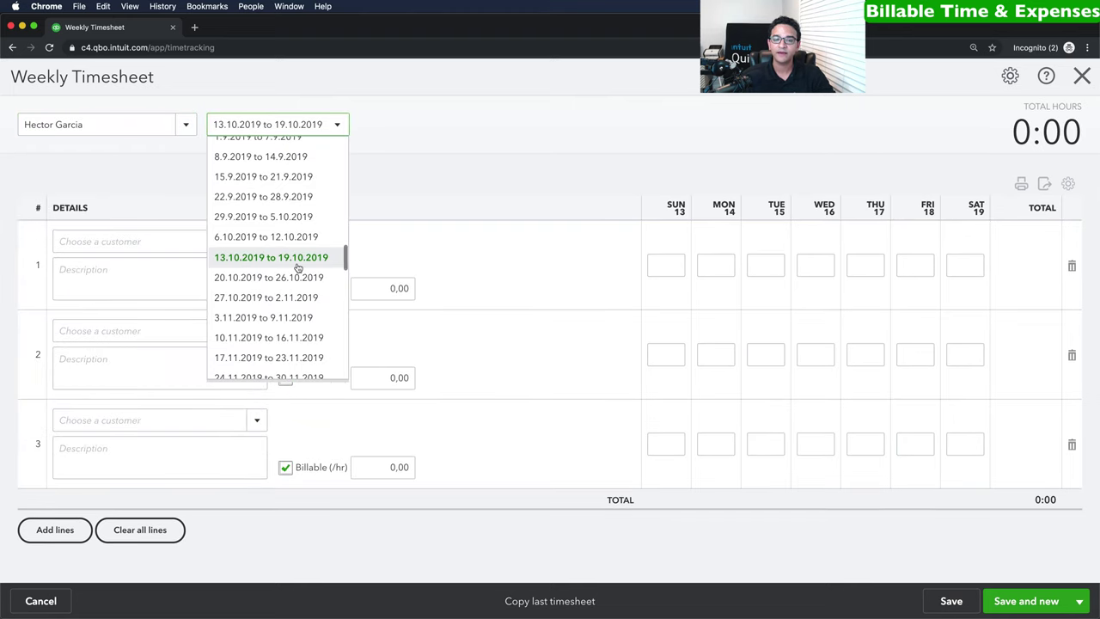
{"action": "left_click", "coordinate": [285, 260]}
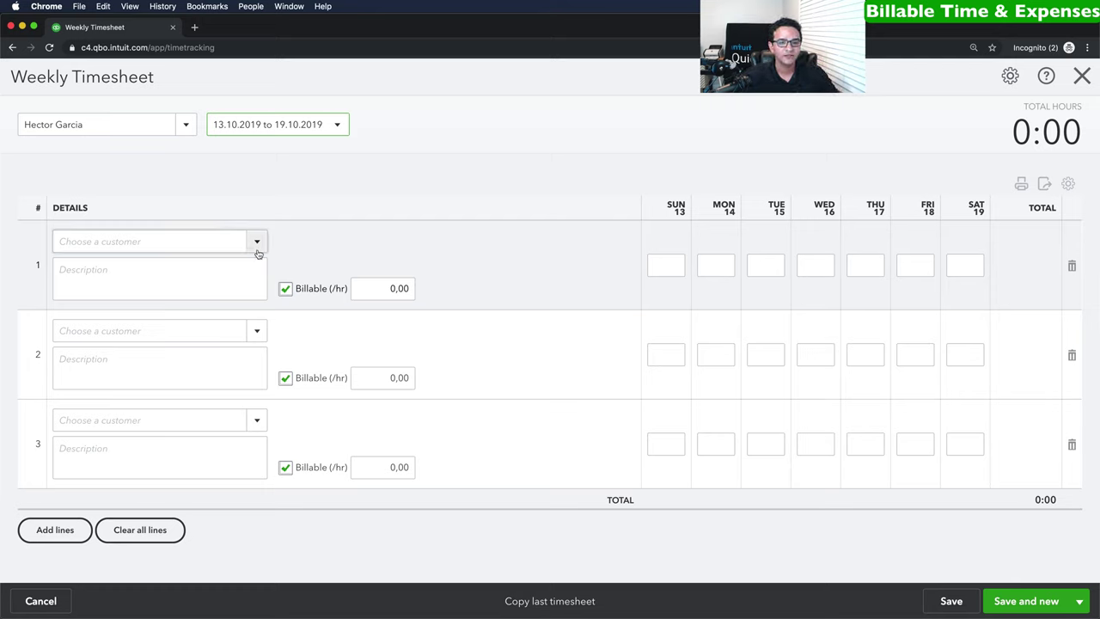
{"action": "left_click", "coordinate": [256, 242]}
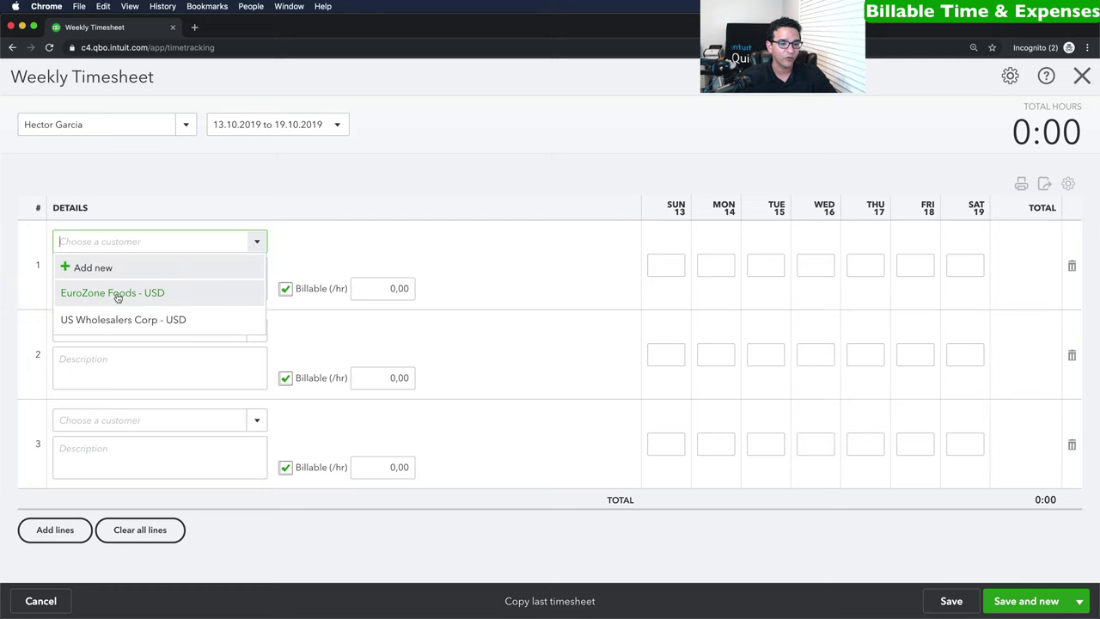
{"action": "left_click", "coordinate": [115, 294]}
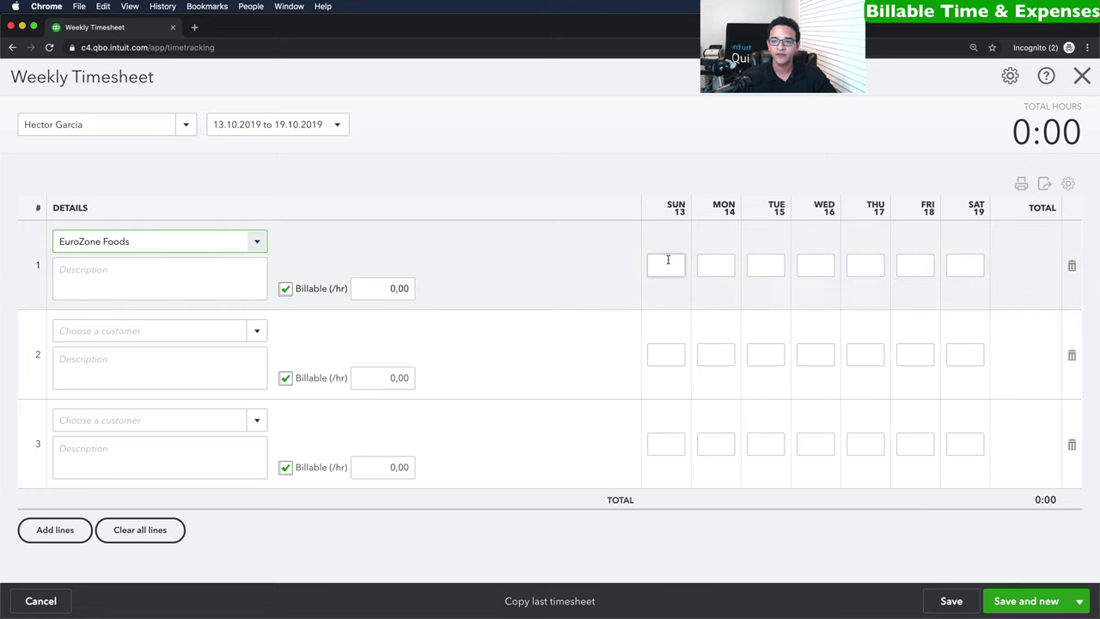
{"action": "left_click", "coordinate": [706, 265]}
{"action": "left_click", "coordinate": [771, 268]}
{"action": "type", "text": "6"}
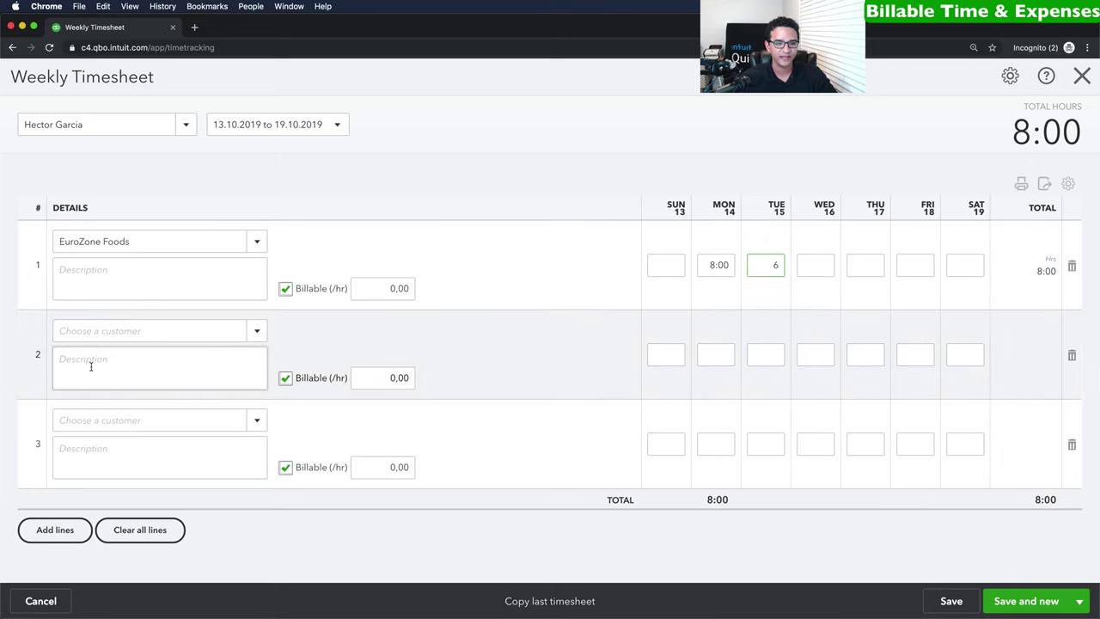
Add US Wholesalers Corp on row 2 with 2 Tuesday and 4 Wednesday hours.
{"action": "left_click", "coordinate": [256, 331]}
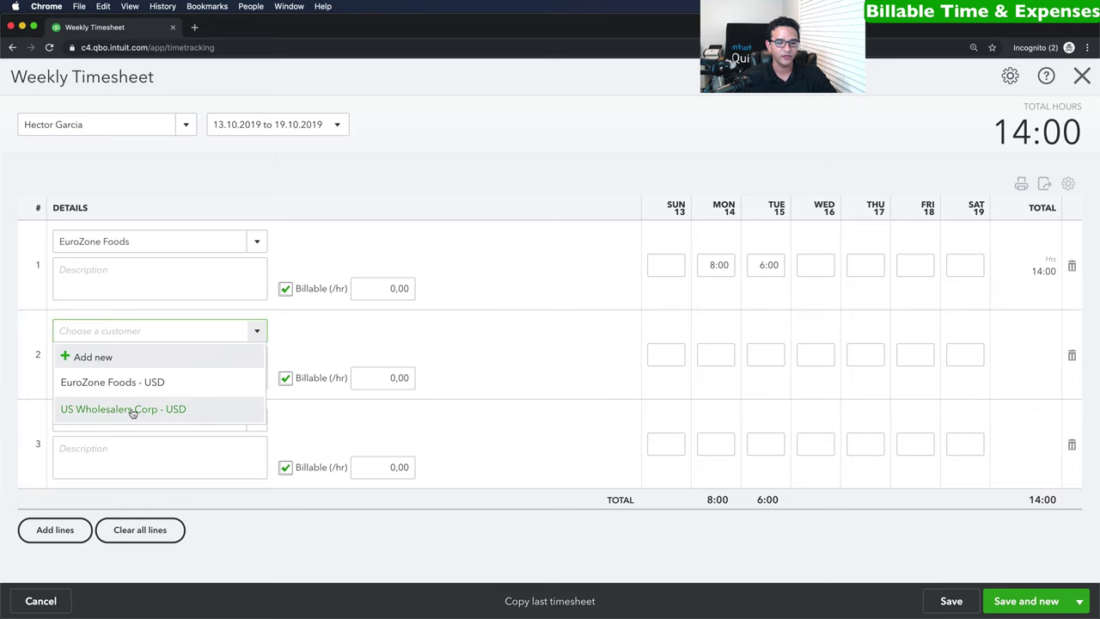
{"action": "left_click", "coordinate": [124, 412]}
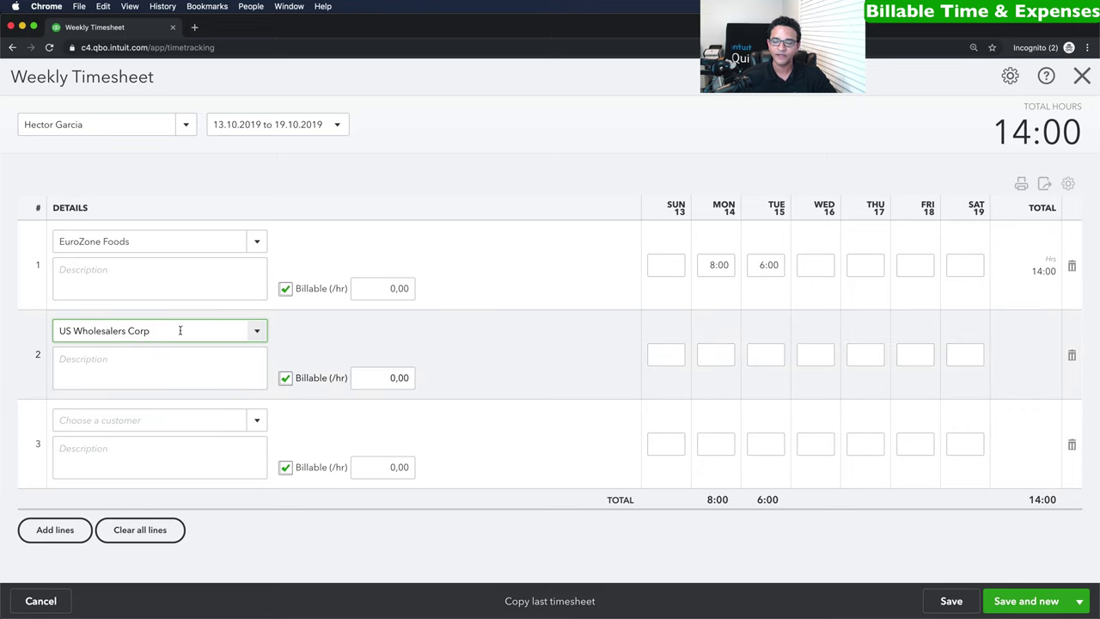
{"action": "left_click", "coordinate": [771, 353]}
{"action": "type", "text": "2"}
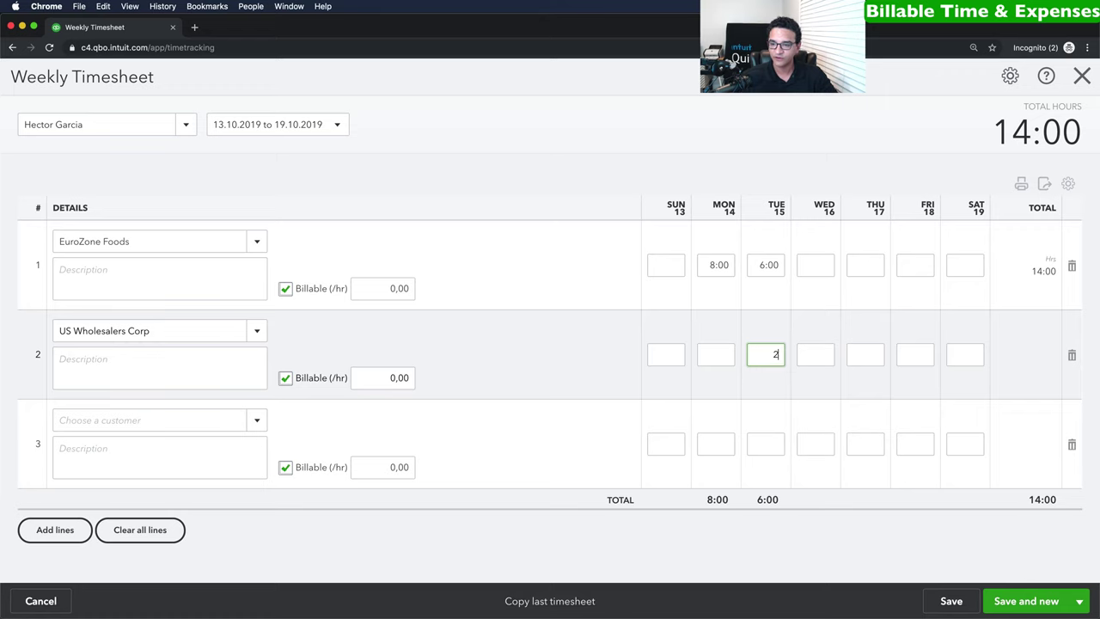
{"action": "left_click", "coordinate": [814, 354]}
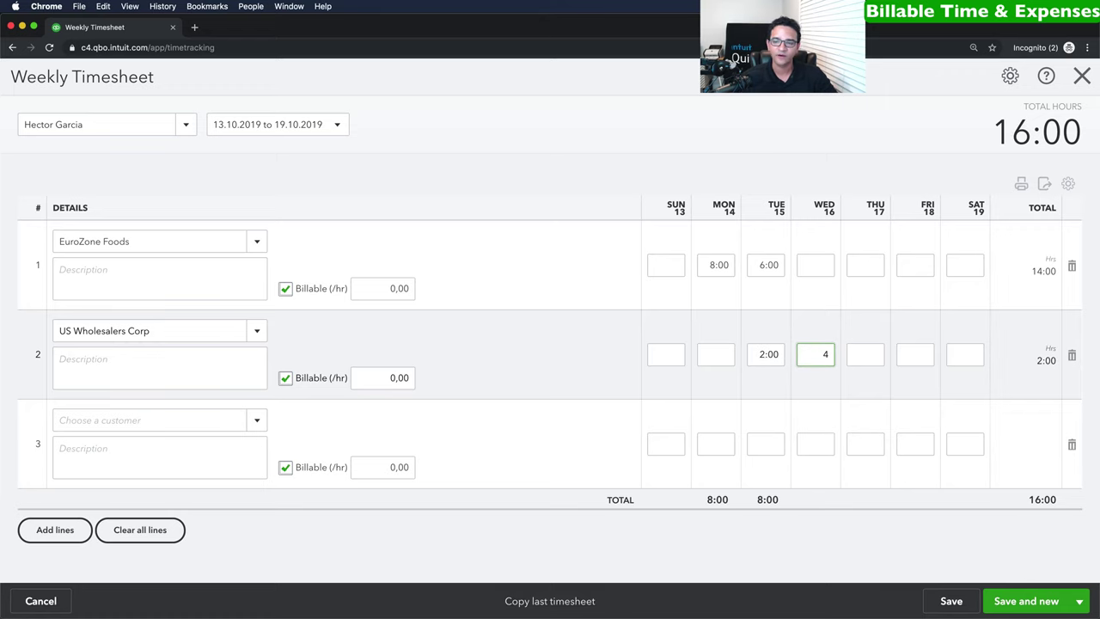
{"action": "type", "text": "4"}
{"action": "left_click", "coordinate": [258, 421]}
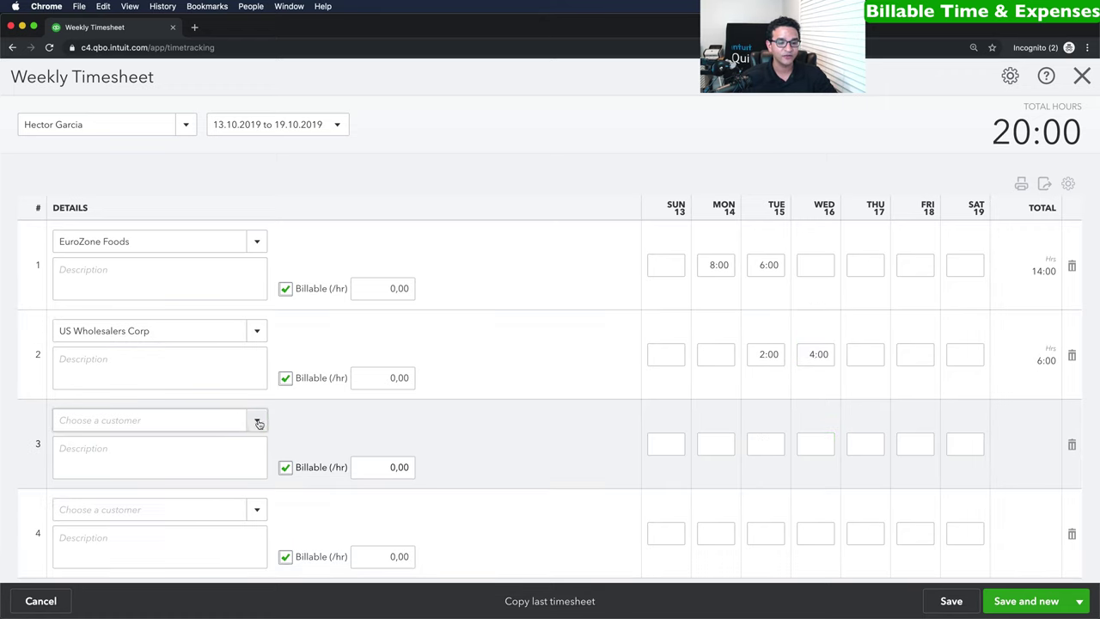
{"action": "left_click", "coordinate": [259, 423]}
Create a new individual customer by full name for the third timesheet row.
{"action": "left_click", "coordinate": [74, 444]}
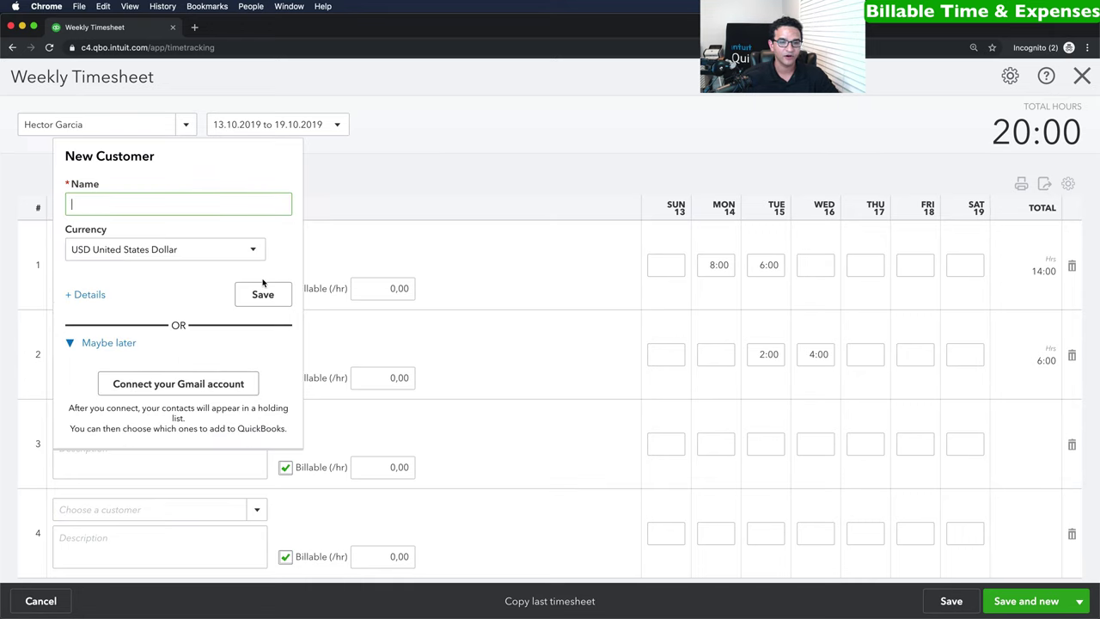
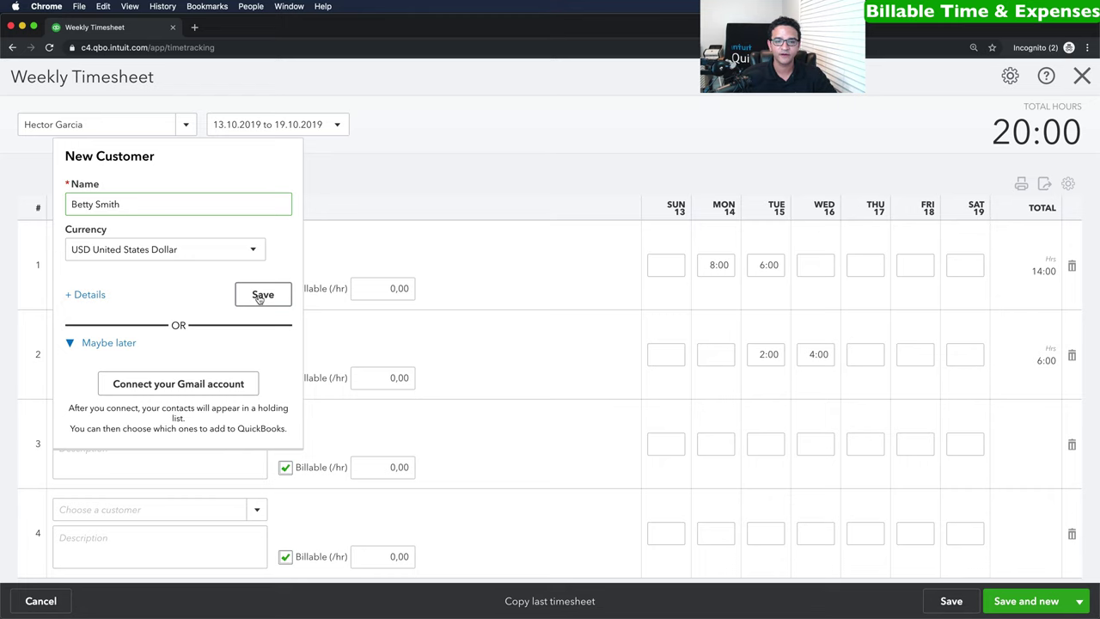
{"action": "left_click", "coordinate": [262, 294]}
Log 8 hours each on Thursday and Friday for the new customer, reaching 36:00 total.
{"action": "left_click", "coordinate": [863, 444]}
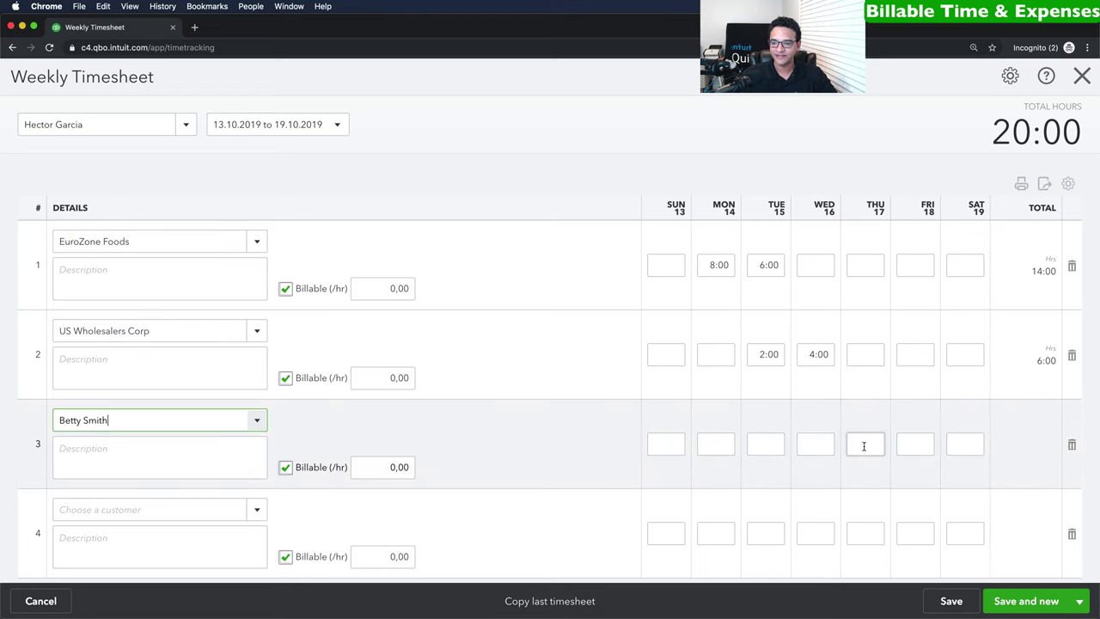
{"action": "type", "text": "8"}
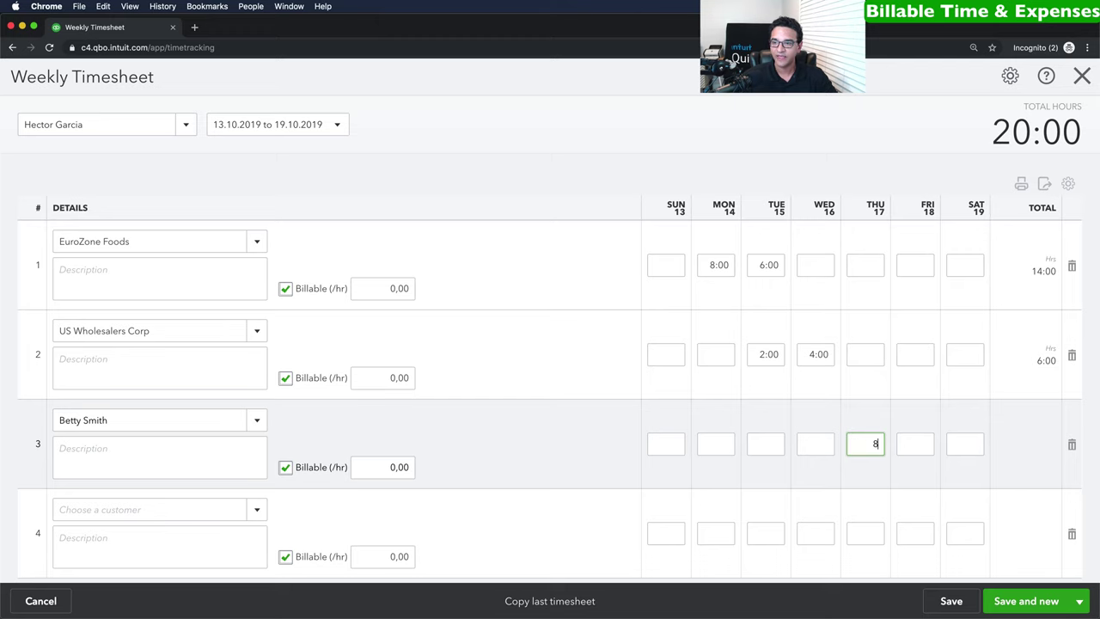
{"action": "left_click", "coordinate": [912, 445]}
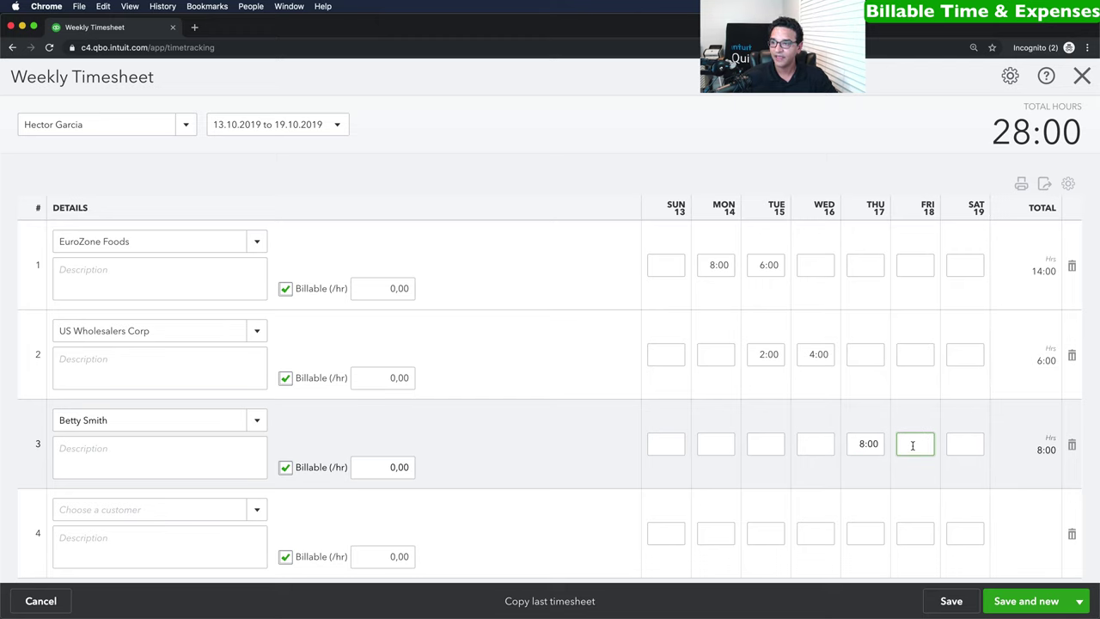
{"action": "type", "text": "8"}
{"action": "key", "text": "Tab"}
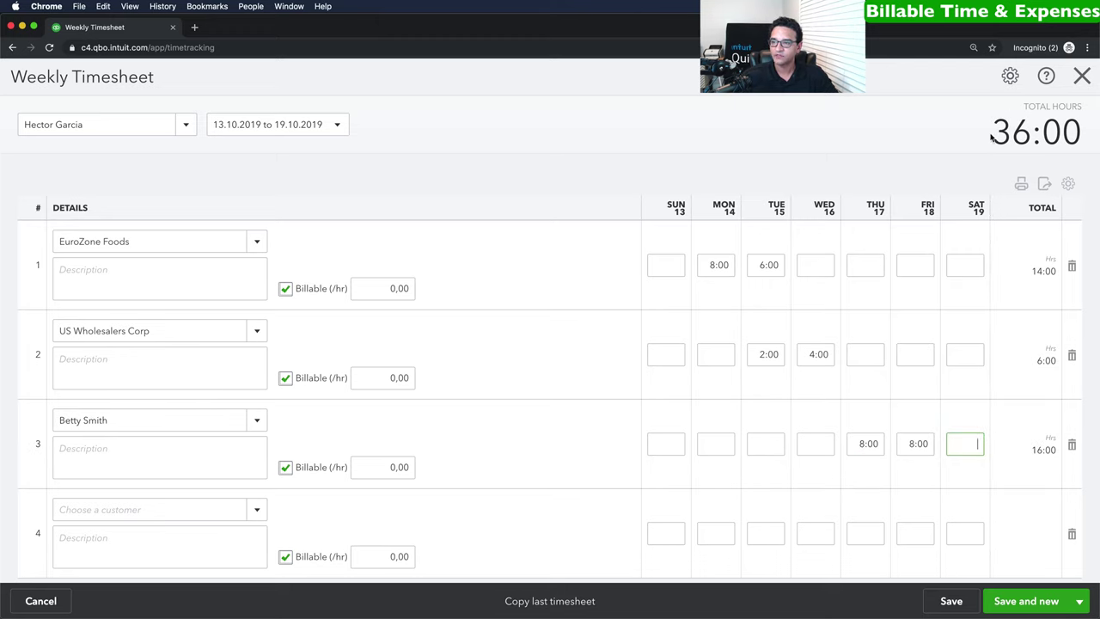
{"action": "left_click_drag", "start_coordinate": [990, 133], "coordinate": [1081, 133]}
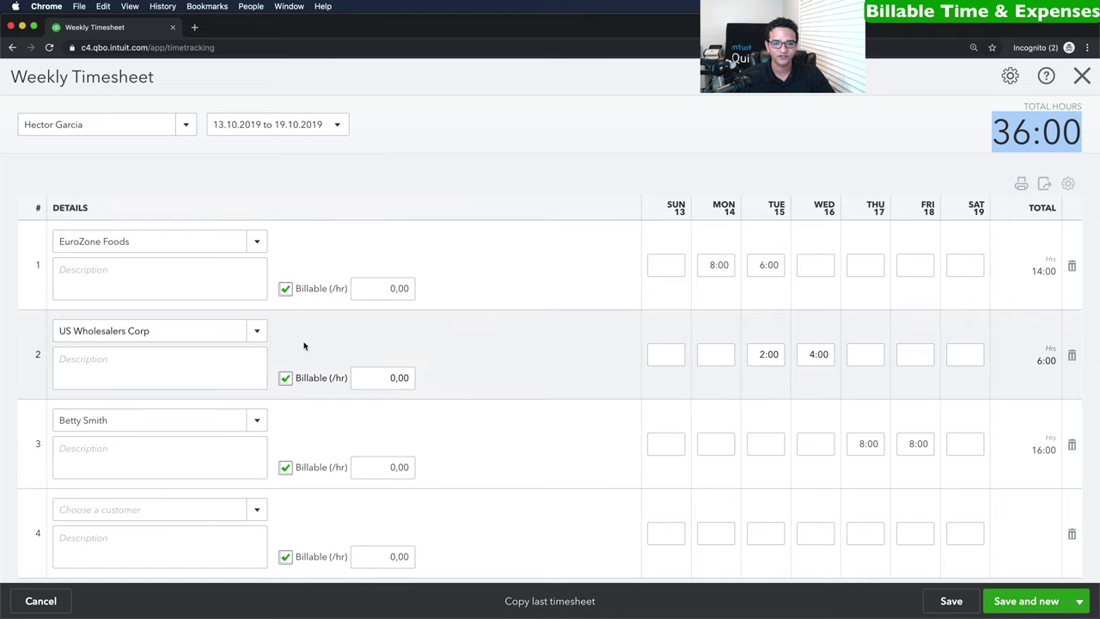
Make rows 1 and 2 non-billable and set row 3's rate to 30 per hour.
{"action": "left_click", "coordinate": [285, 288]}
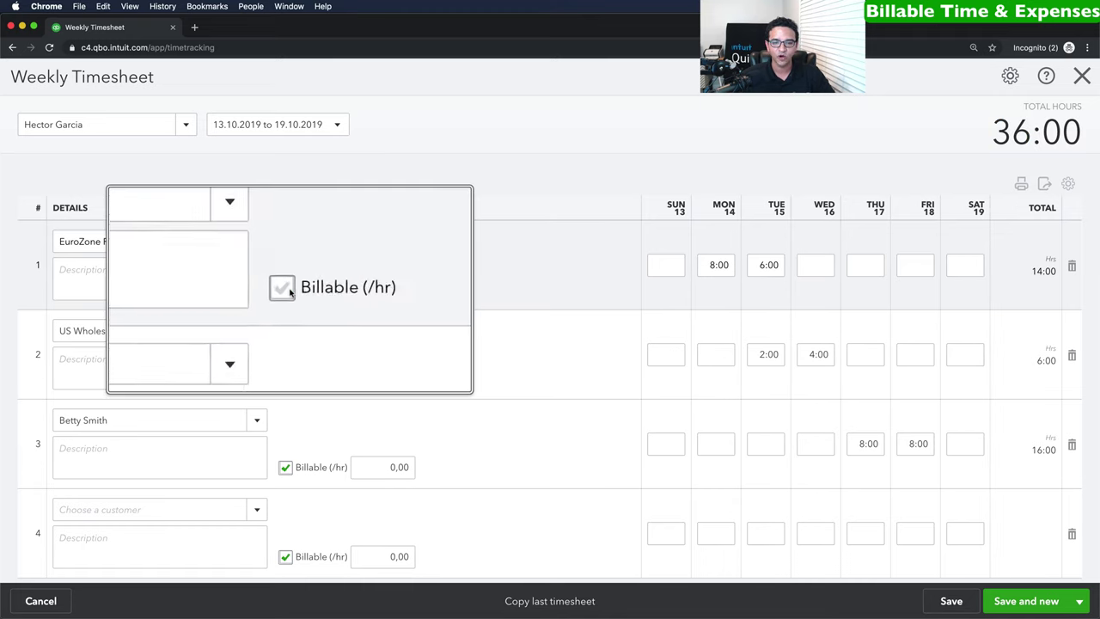
{"action": "left_click", "coordinate": [285, 378]}
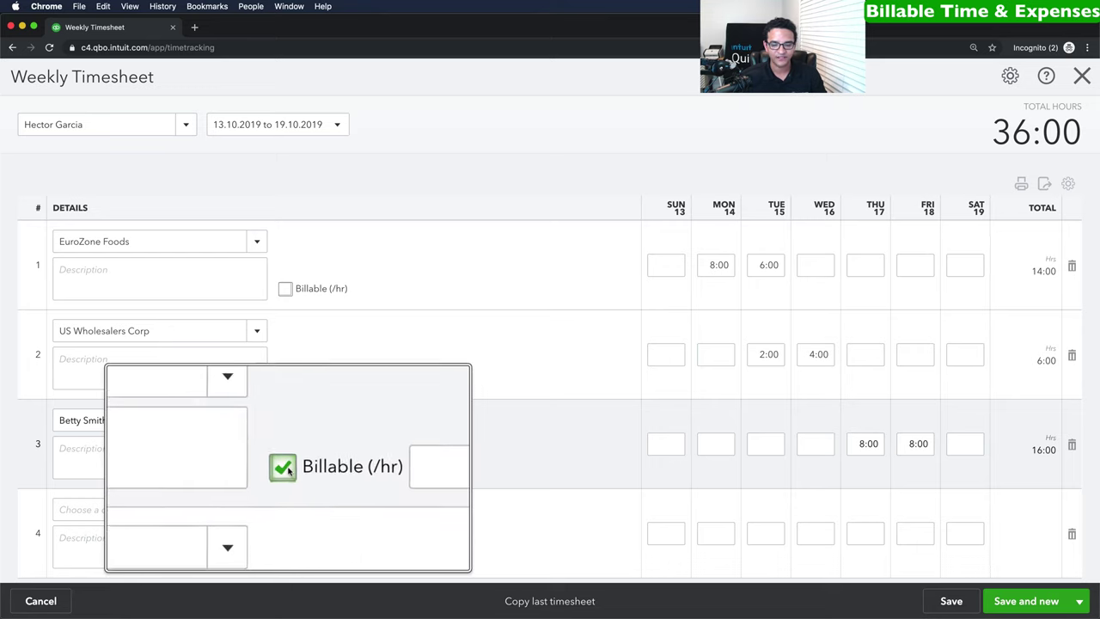
{"action": "left_click", "coordinate": [368, 466]}
{"action": "type", "text": "30"}
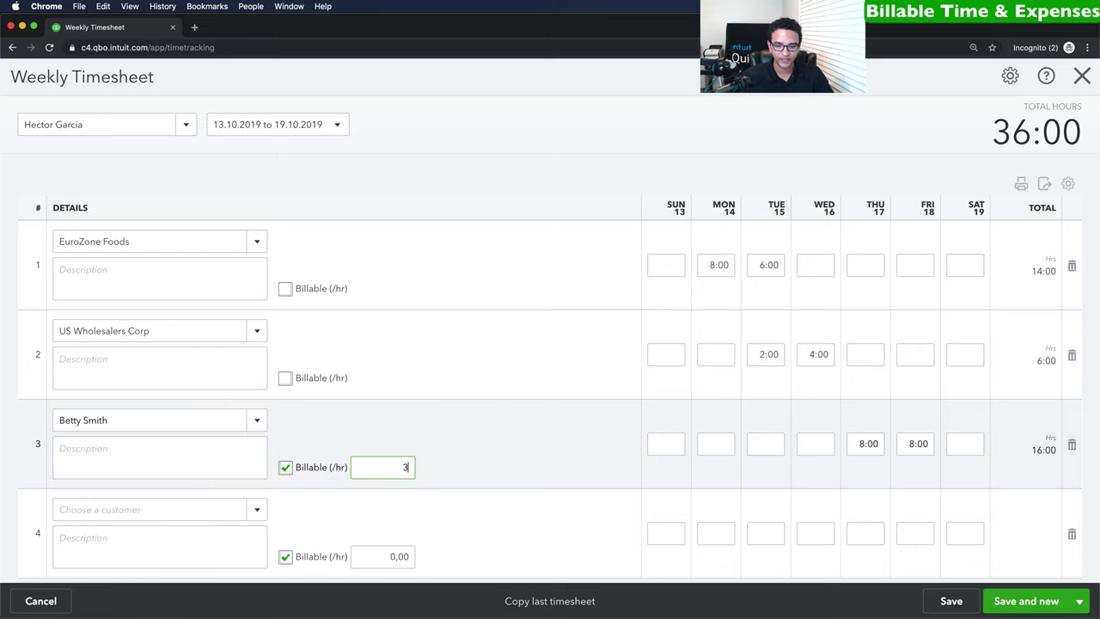
{"action": "key", "text": "Tab"}
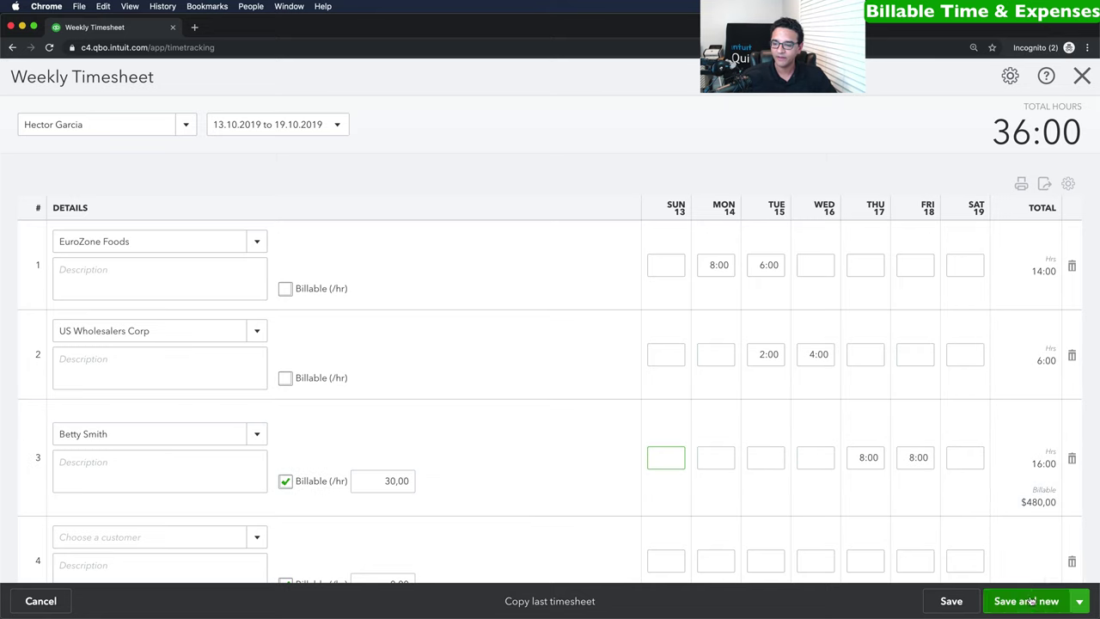
{"action": "left_click", "coordinate": [1080, 604]}
Save the timesheet, then invoice the new customer with all billable time entries added.
{"action": "left_click", "coordinate": [1012, 580]}
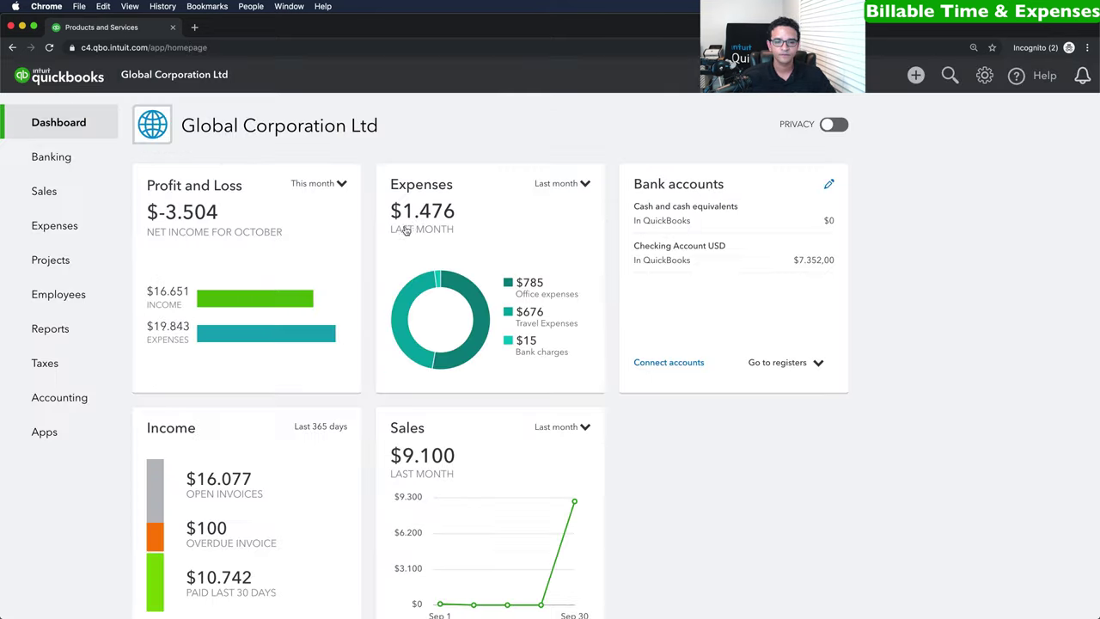
{"action": "left_click", "coordinate": [916, 75]}
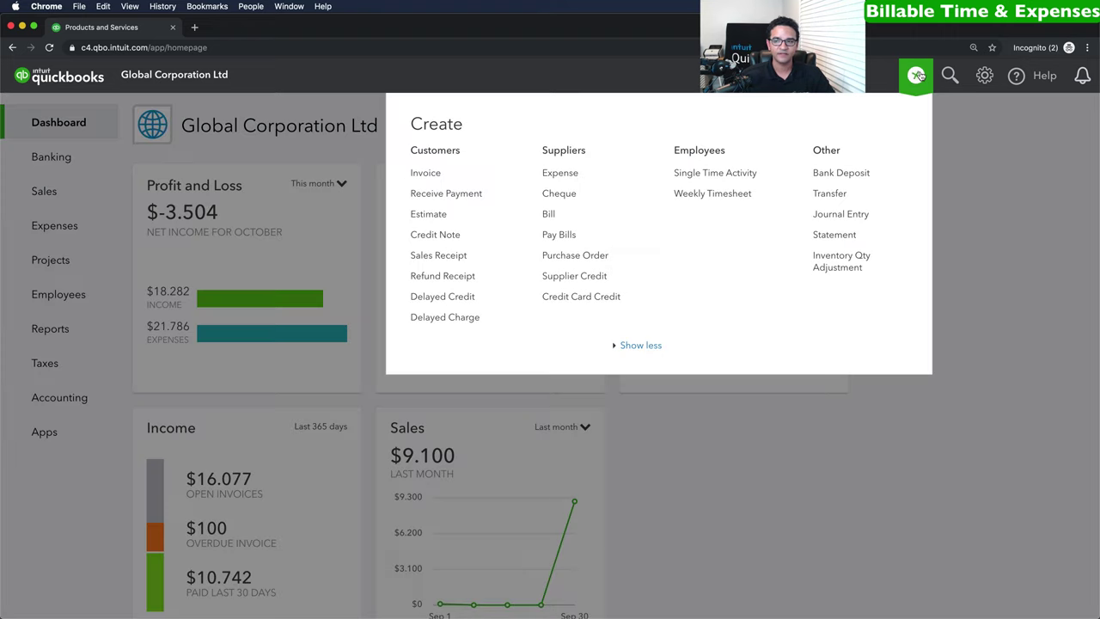
{"action": "left_click", "coordinate": [422, 174]}
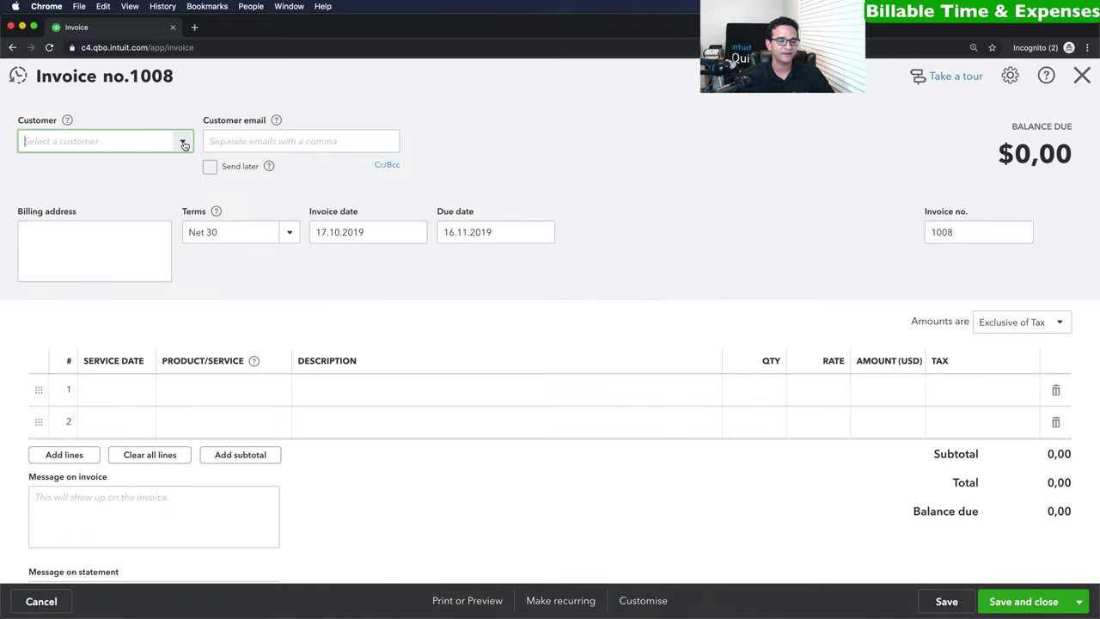
{"action": "left_click", "coordinate": [185, 144]}
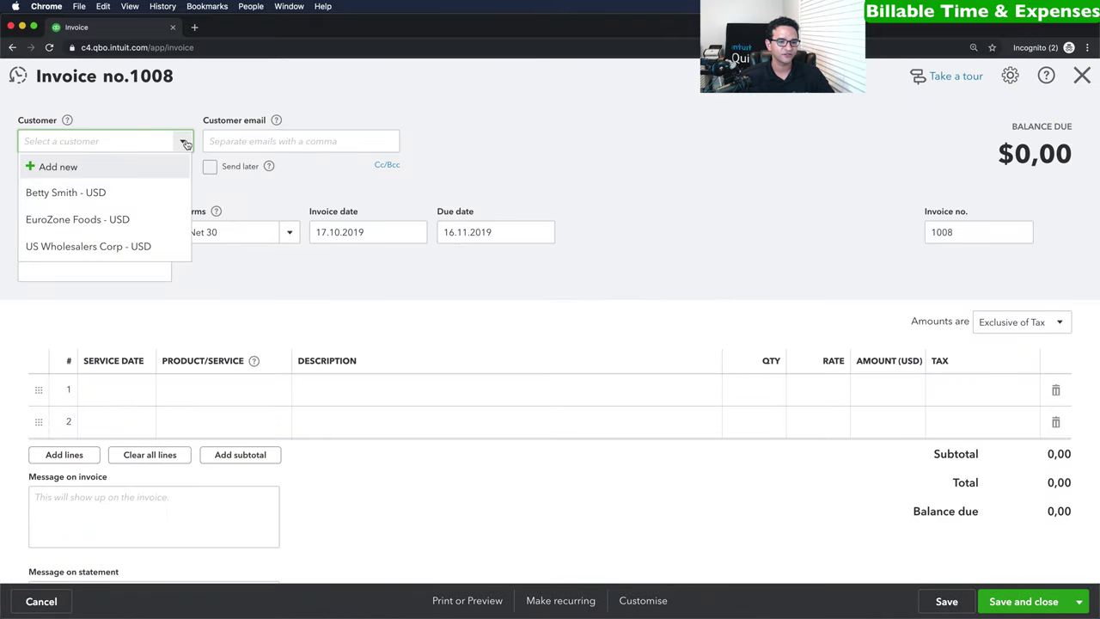
{"action": "left_click", "coordinate": [76, 194]}
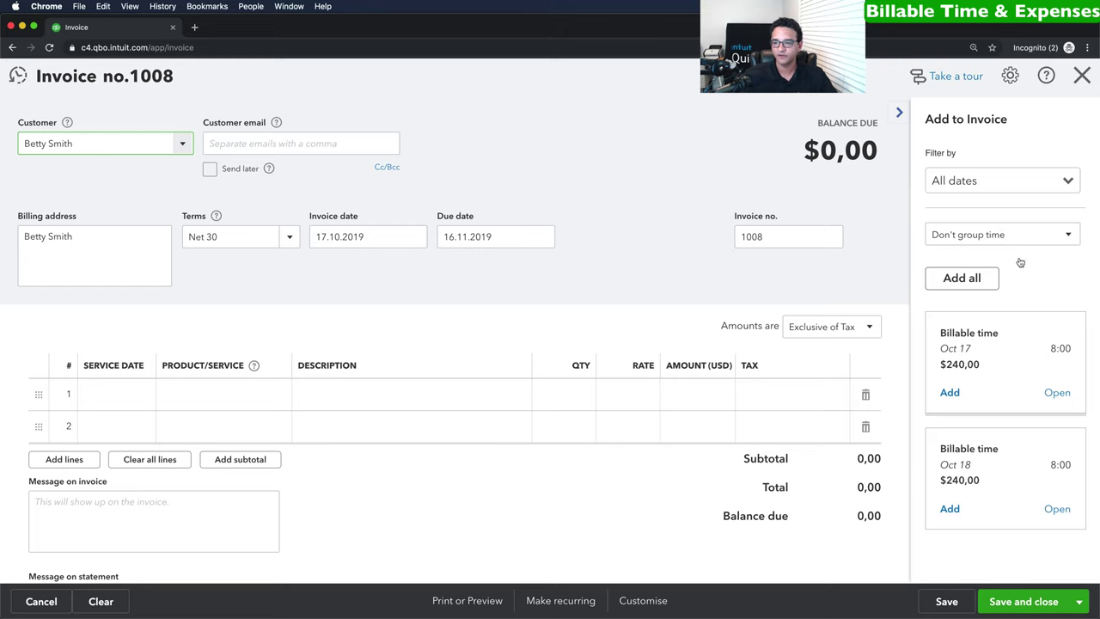
{"action": "left_click", "coordinate": [977, 279]}
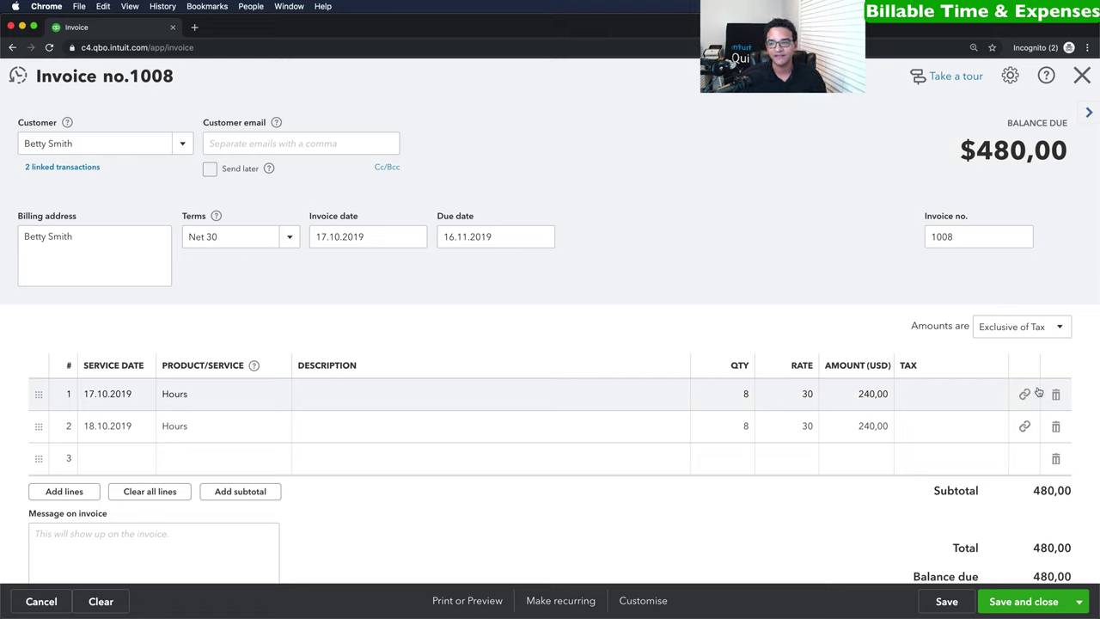
Set the invoice amounts to be inclusive of tax.
{"action": "left_click", "coordinate": [1020, 335]}
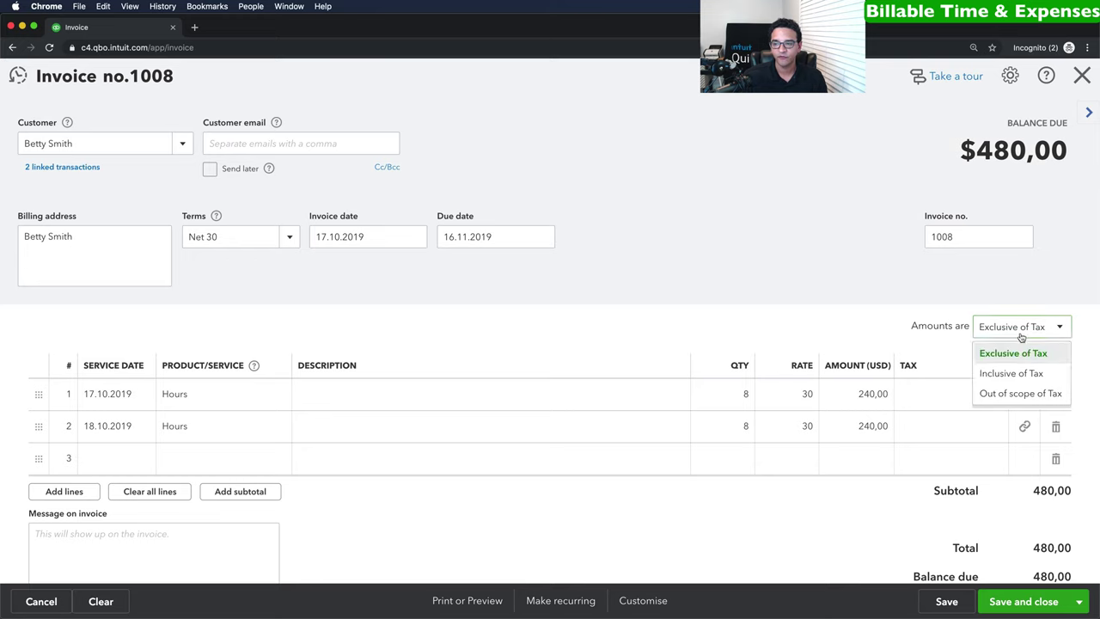
{"action": "left_click", "coordinate": [1008, 375]}
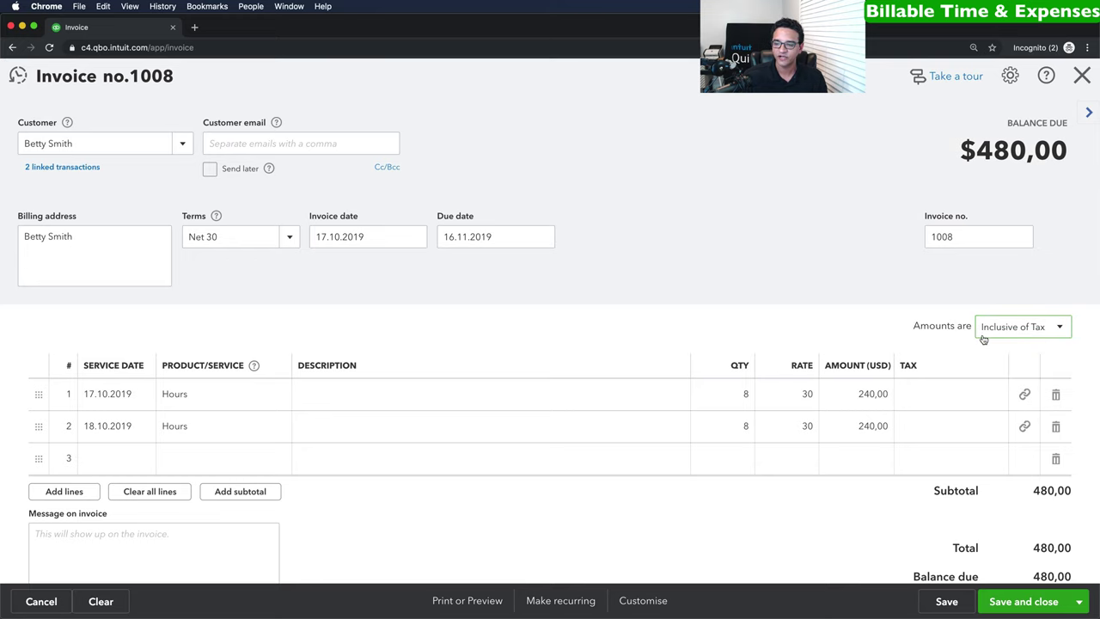
{"action": "left_click", "coordinate": [1035, 603]}
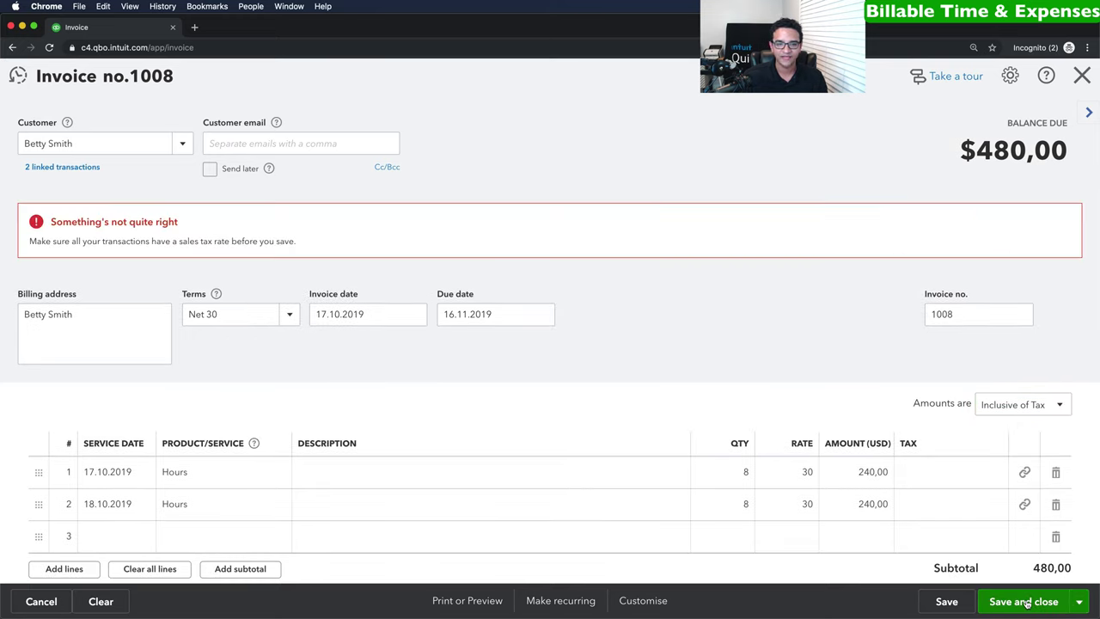
Apply 21% tax to both hour lines and save invoice 1008.
{"action": "left_click", "coordinate": [945, 475]}
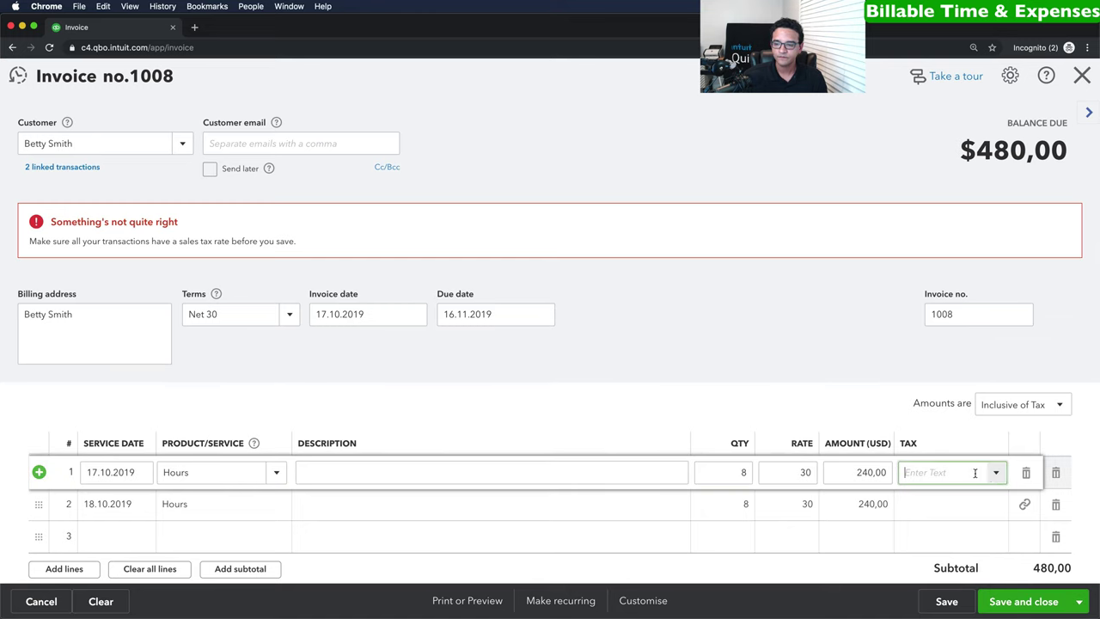
{"action": "left_click", "coordinate": [1000, 475]}
{"action": "left_click", "coordinate": [945, 497]}
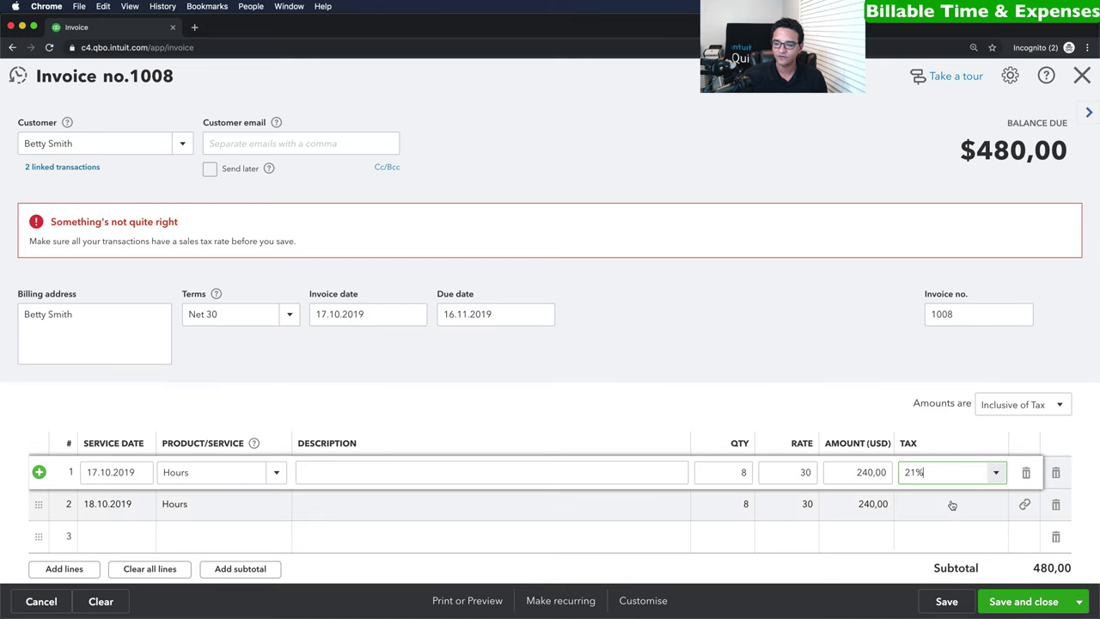
{"action": "left_click", "coordinate": [995, 507]}
{"action": "left_click", "coordinate": [995, 507]}
{"action": "left_click", "coordinate": [911, 526]}
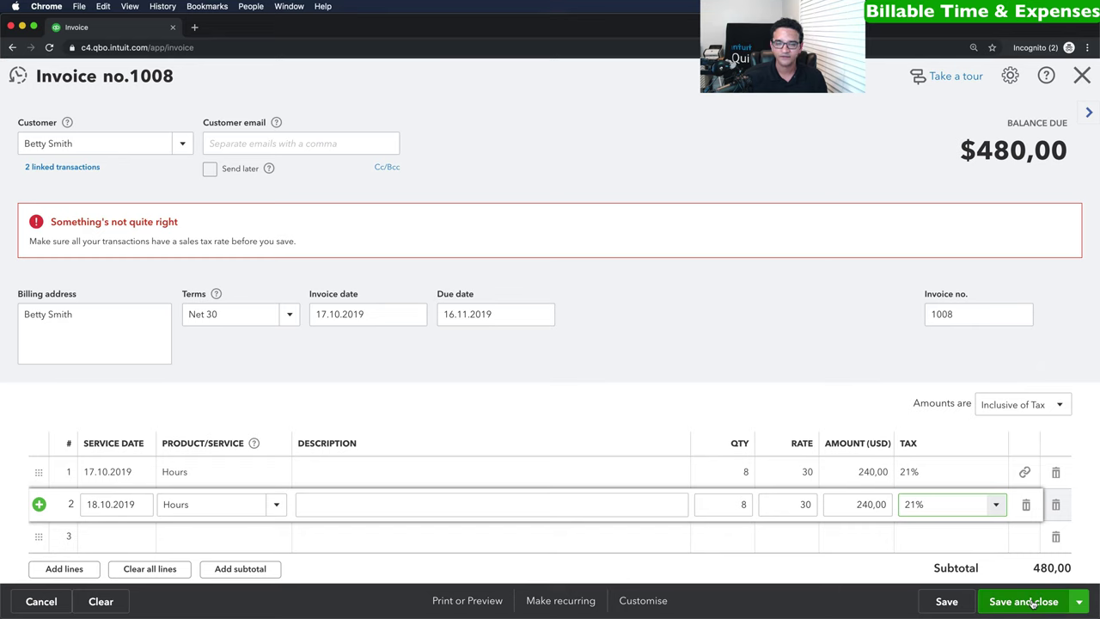
{"action": "left_click", "coordinate": [1031, 602]}
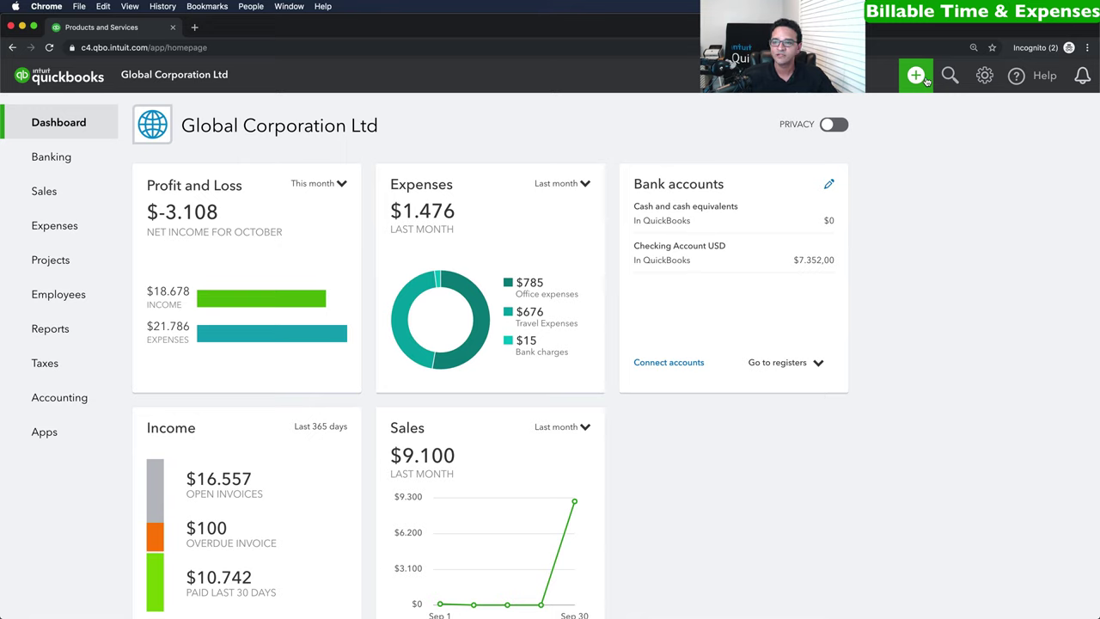
{"action": "left_click", "coordinate": [916, 75]}
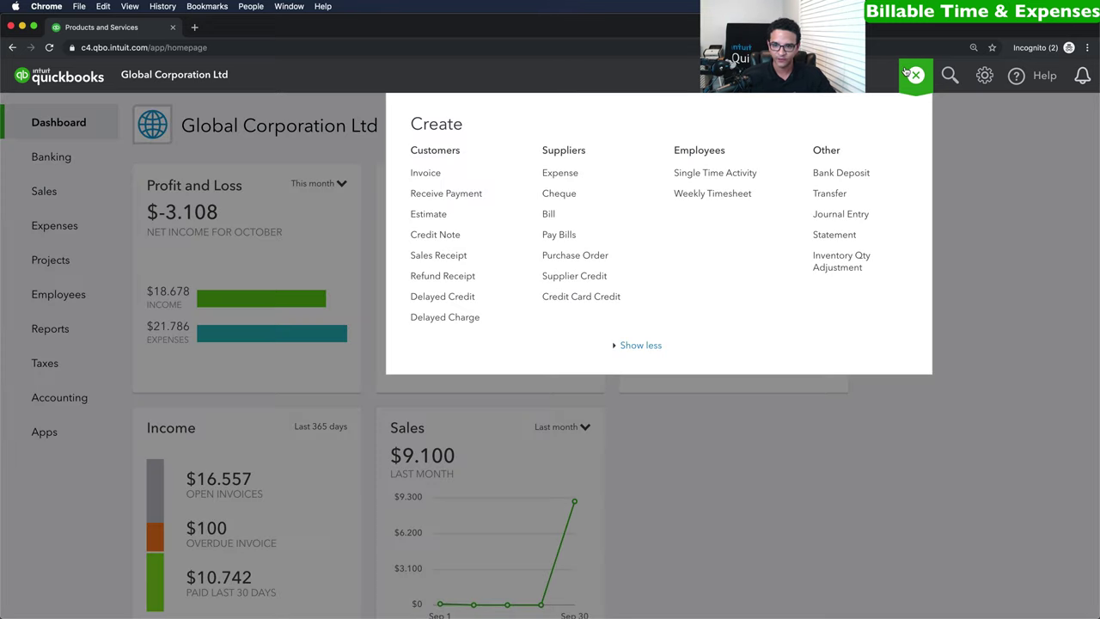
Start a new expense with newly created supplier DHL as the payee.
{"action": "left_click", "coordinate": [560, 174]}
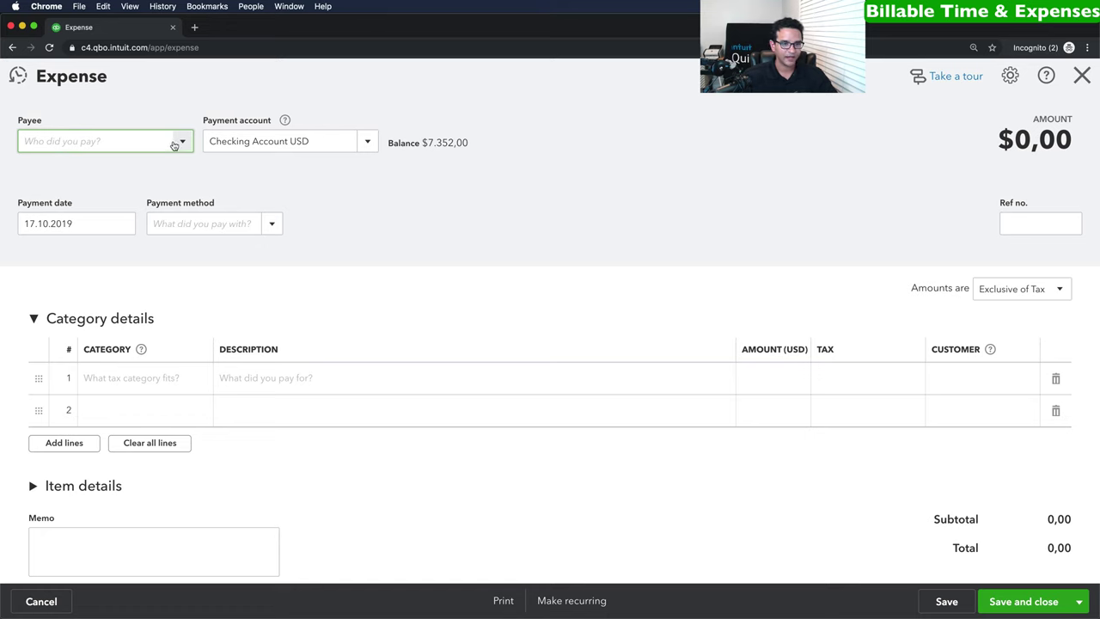
{"action": "left_click", "coordinate": [180, 143]}
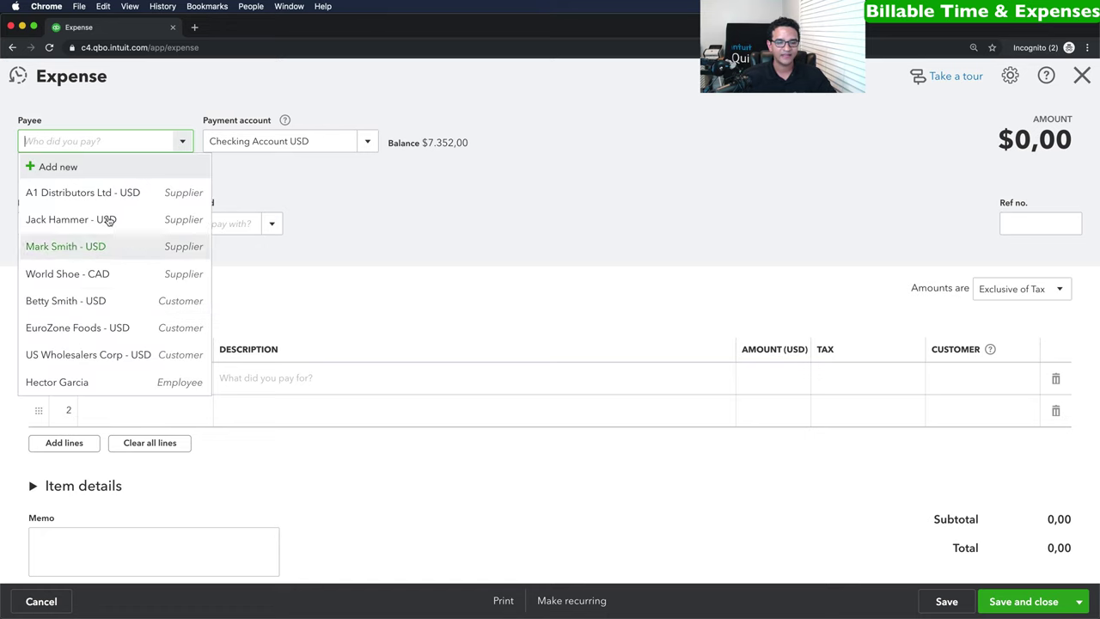
{"action": "left_click", "coordinate": [71, 167]}
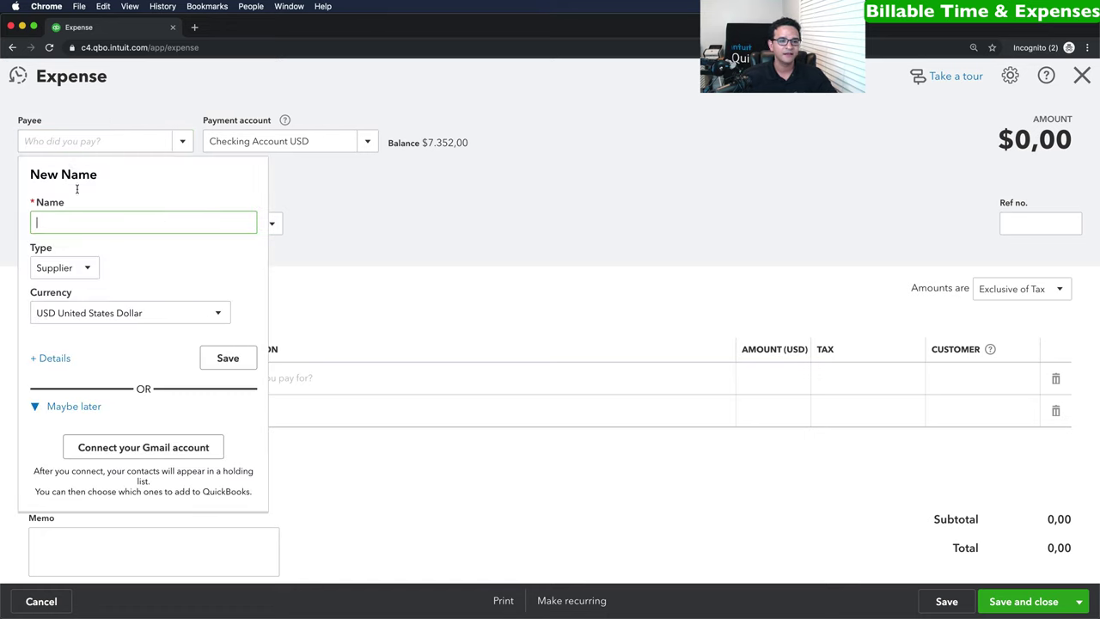
{"action": "type", "text": "DHL"}
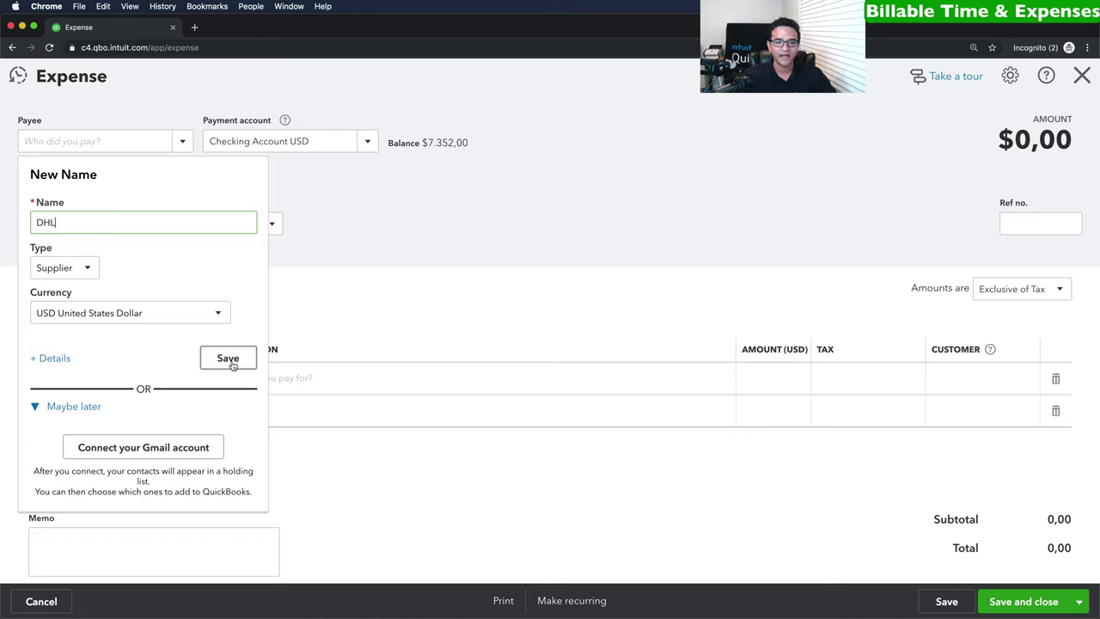
{"action": "left_click", "coordinate": [228, 359]}
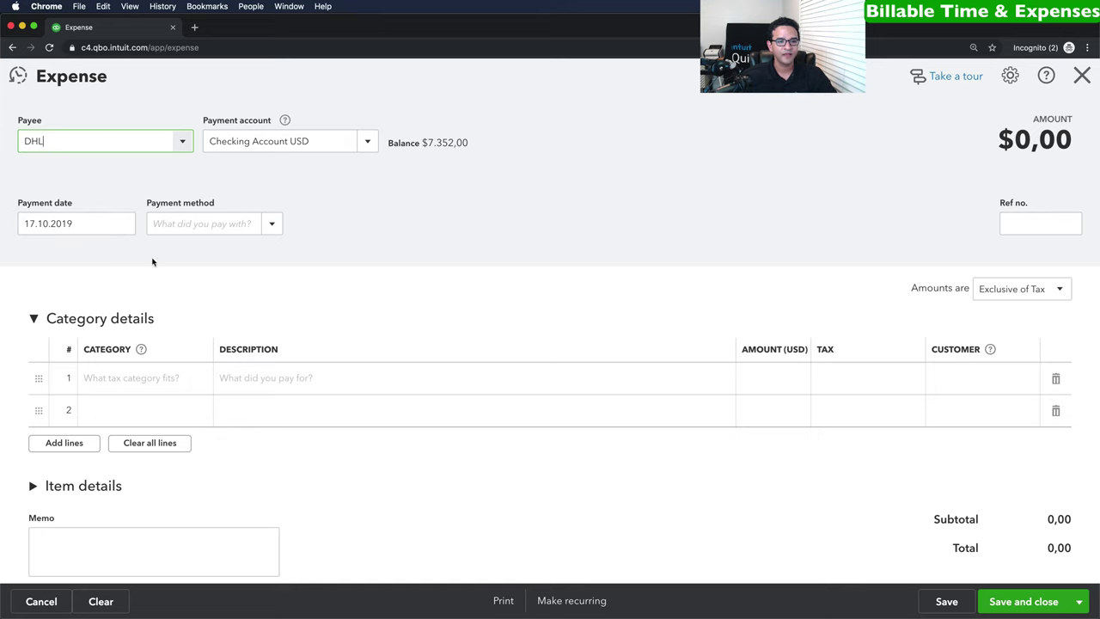
Fill line 1: Freight and delivery category, 'Overnight request from Customer', amount 36,00.
{"action": "left_click", "coordinate": [151, 386]}
{"action": "type", "text": "Shi"}
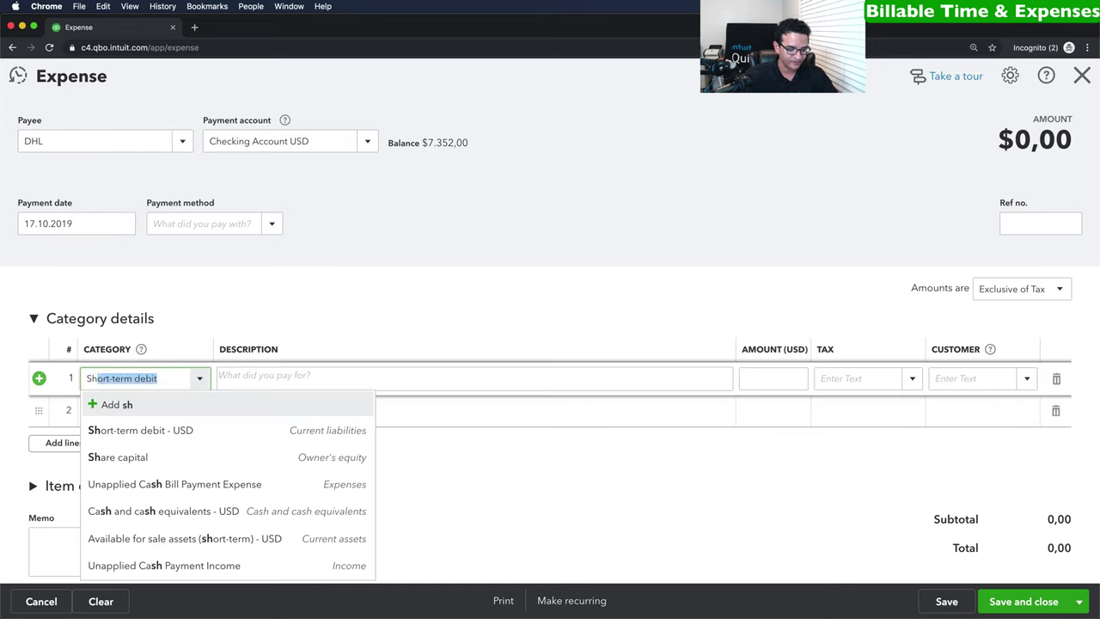
{"action": "key", "text": "BackSpace"}
{"action": "key", "text": "BackSpace"}
{"action": "key", "text": "BackSpace"}
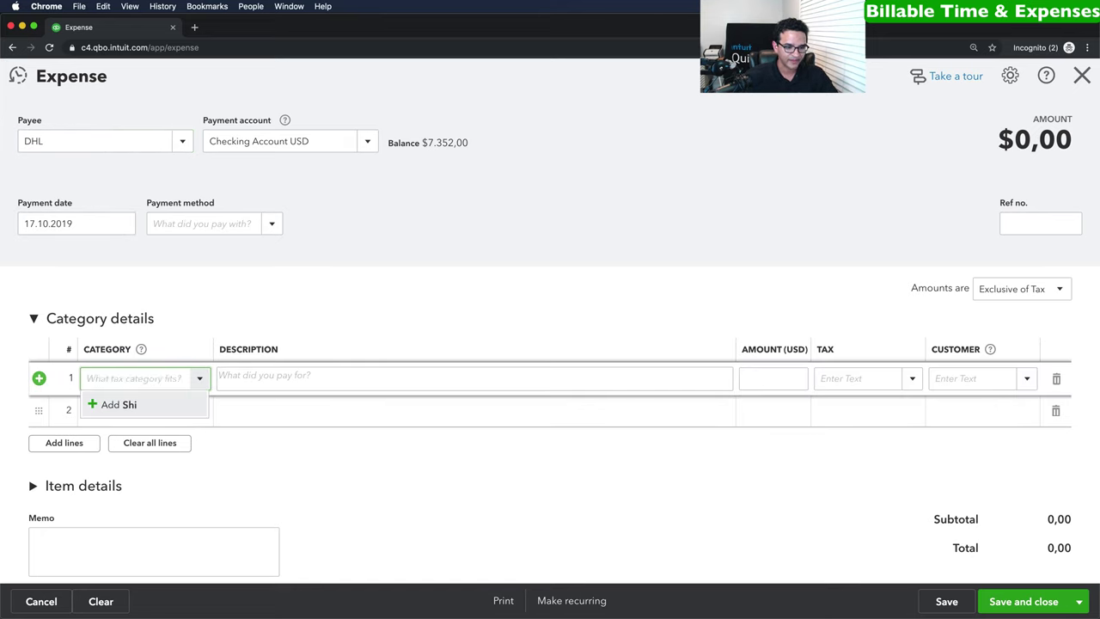
{"action": "type", "text": "delivery - COS"}
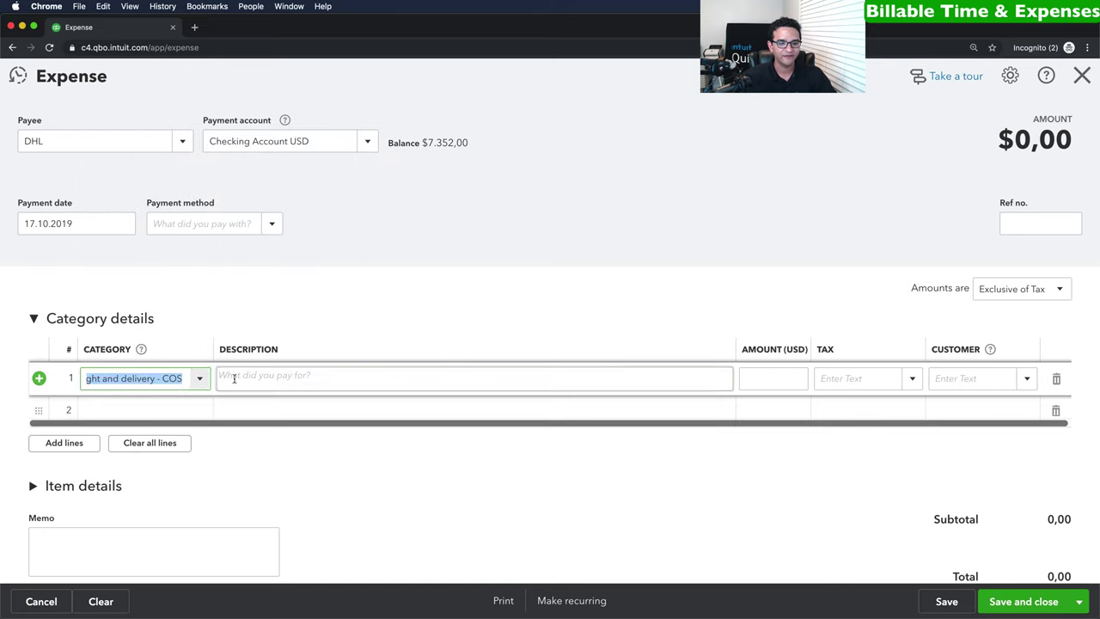
{"action": "left_click", "coordinate": [254, 376]}
{"action": "type", "text": "Overnight request"}
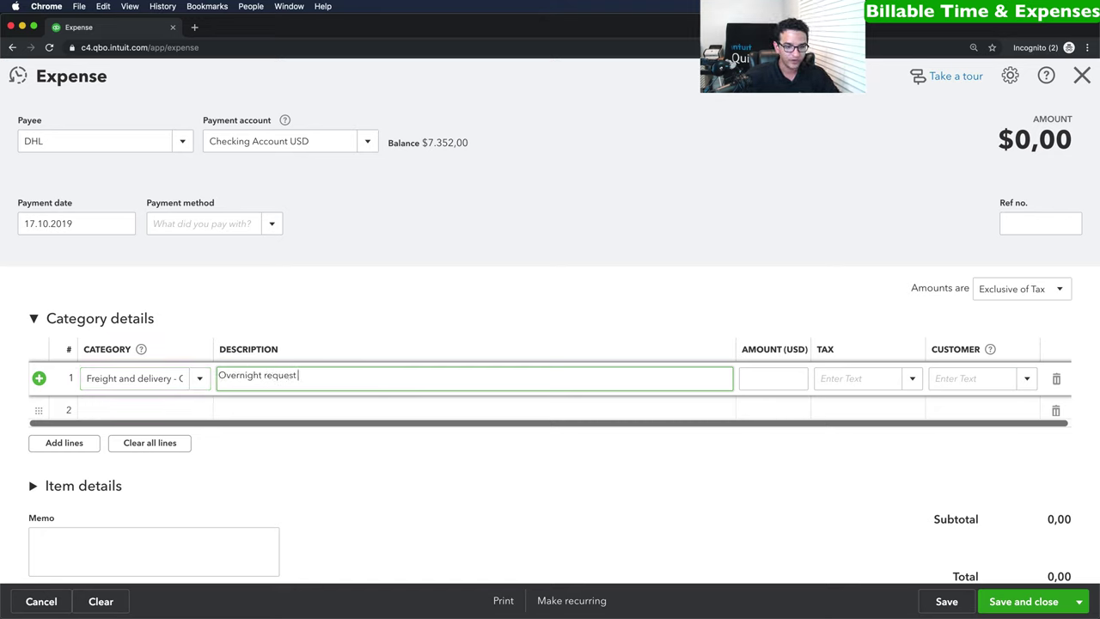
{"action": "type", "text": " from Cus"}
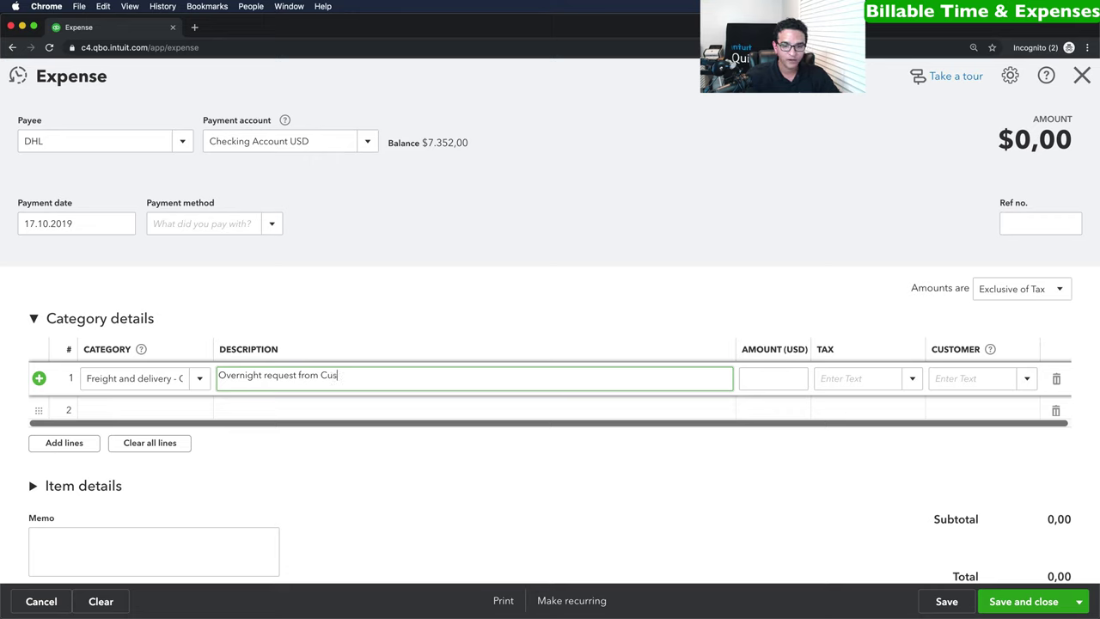
{"action": "type", "text": "tomer"}
{"action": "key", "text": "Tab"}
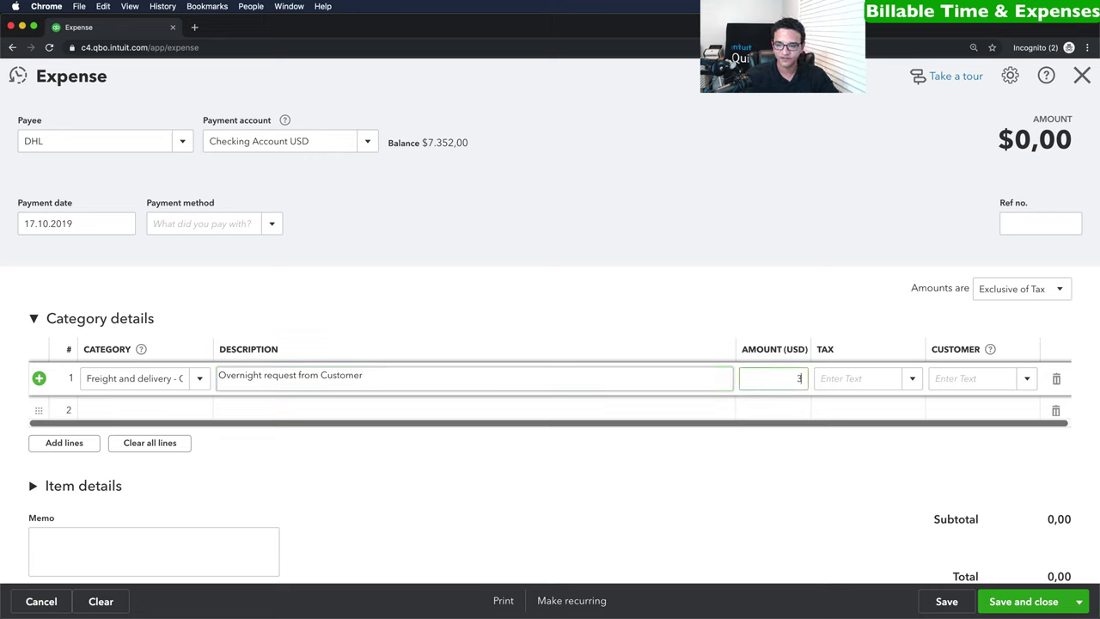
{"action": "key", "text": "Tab"}
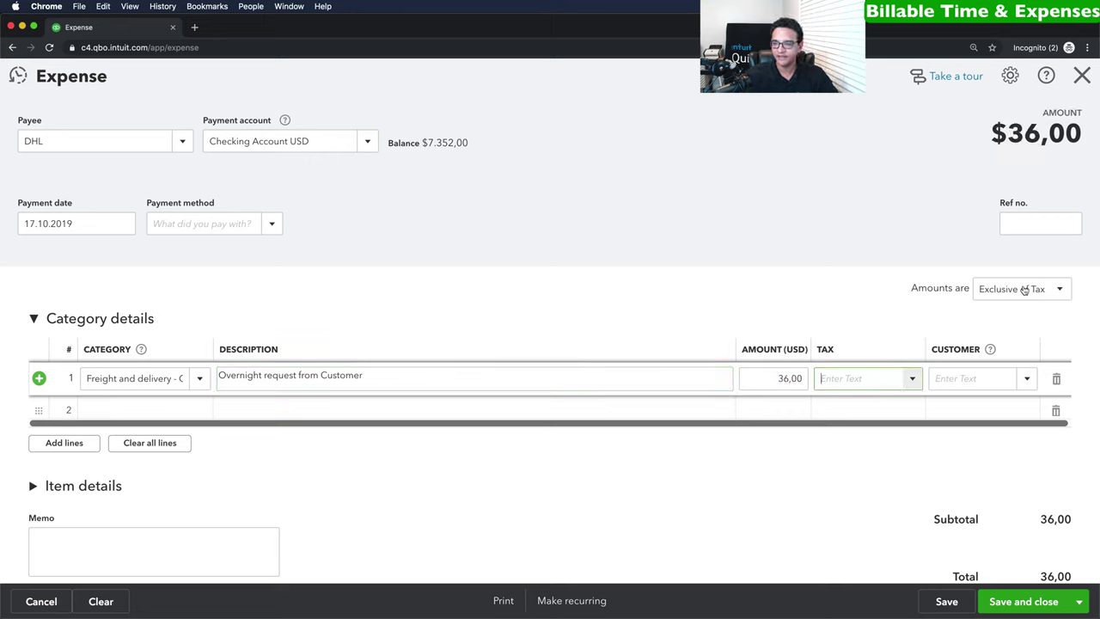
Mark amounts out of scope of tax, assign the line to the customer, and save.
{"action": "left_click", "coordinate": [1029, 291]}
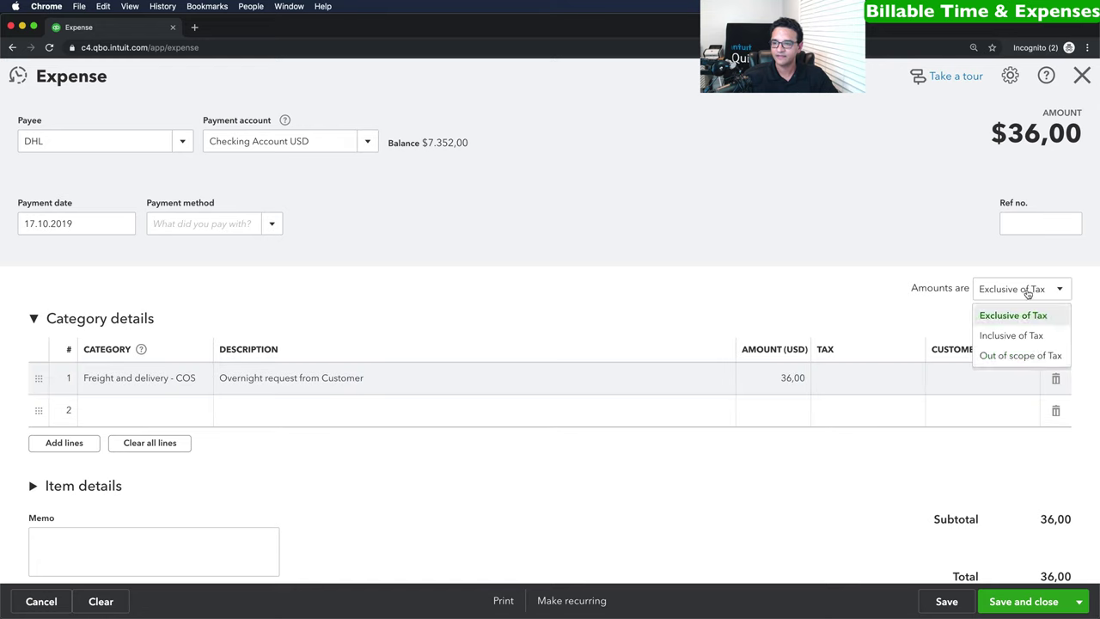
{"action": "left_click", "coordinate": [1006, 358]}
{"action": "left_click", "coordinate": [968, 384]}
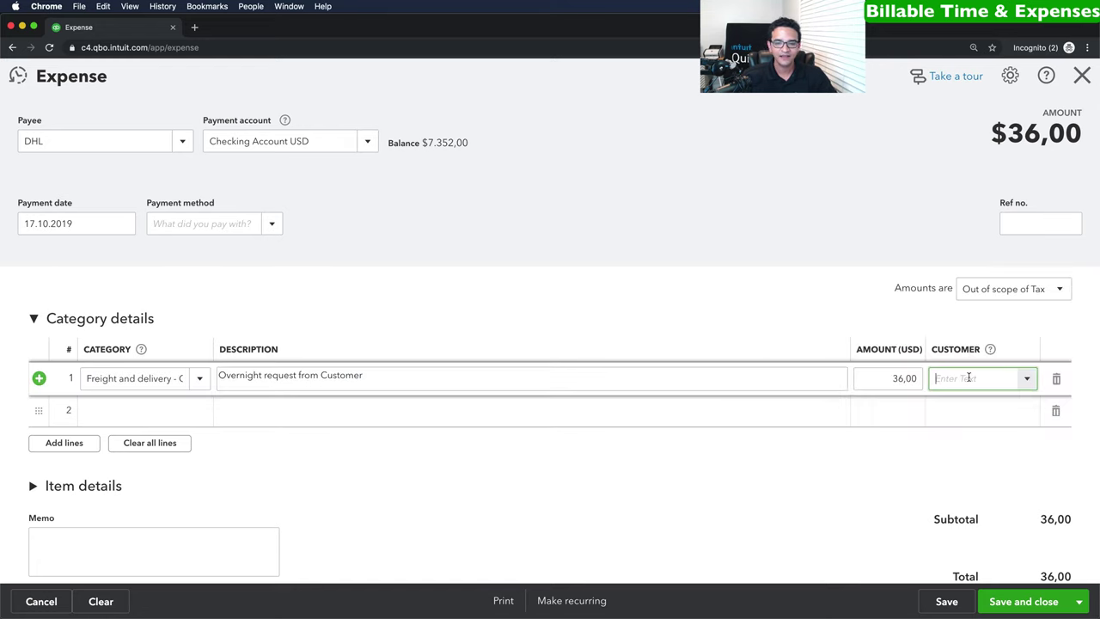
{"action": "left_click", "coordinate": [1029, 380]}
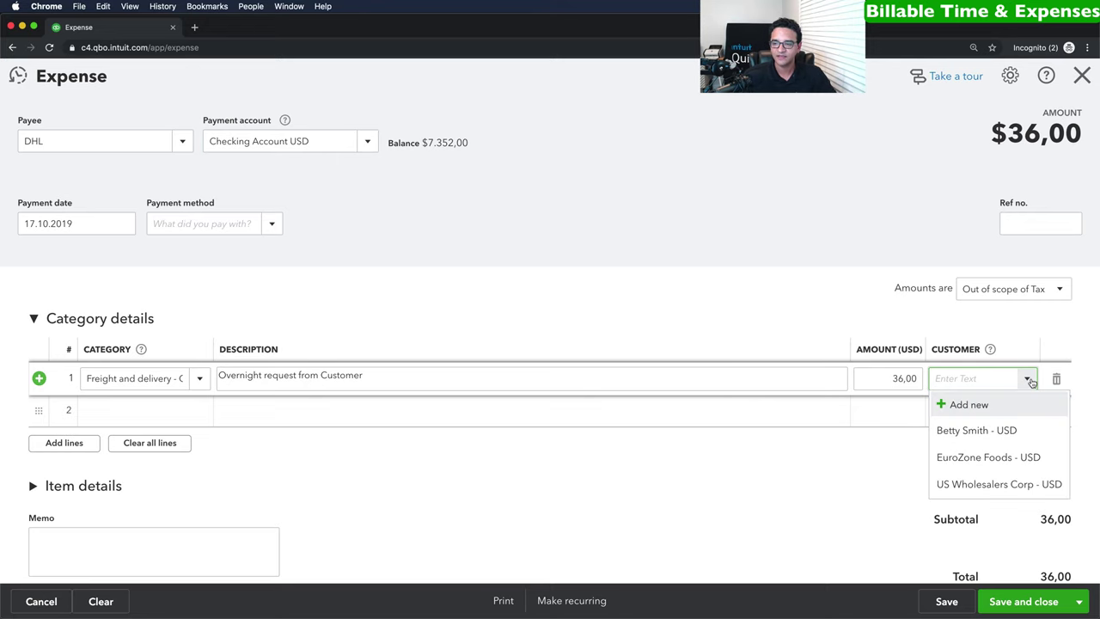
{"action": "left_click", "coordinate": [988, 432]}
{"action": "scroll", "coordinate": [985, 393], "scroll_direction": "down", "scroll_amount": 1}
{"action": "scroll", "coordinate": [984, 393], "scroll_direction": "up", "scroll_amount": 1}
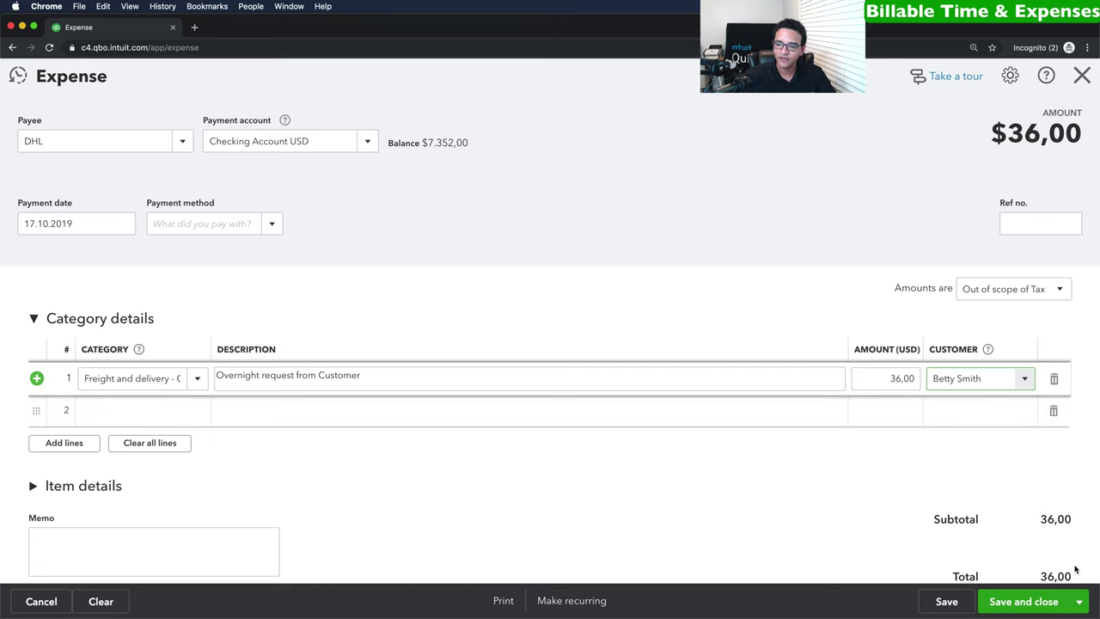
{"action": "left_click", "coordinate": [1023, 602]}
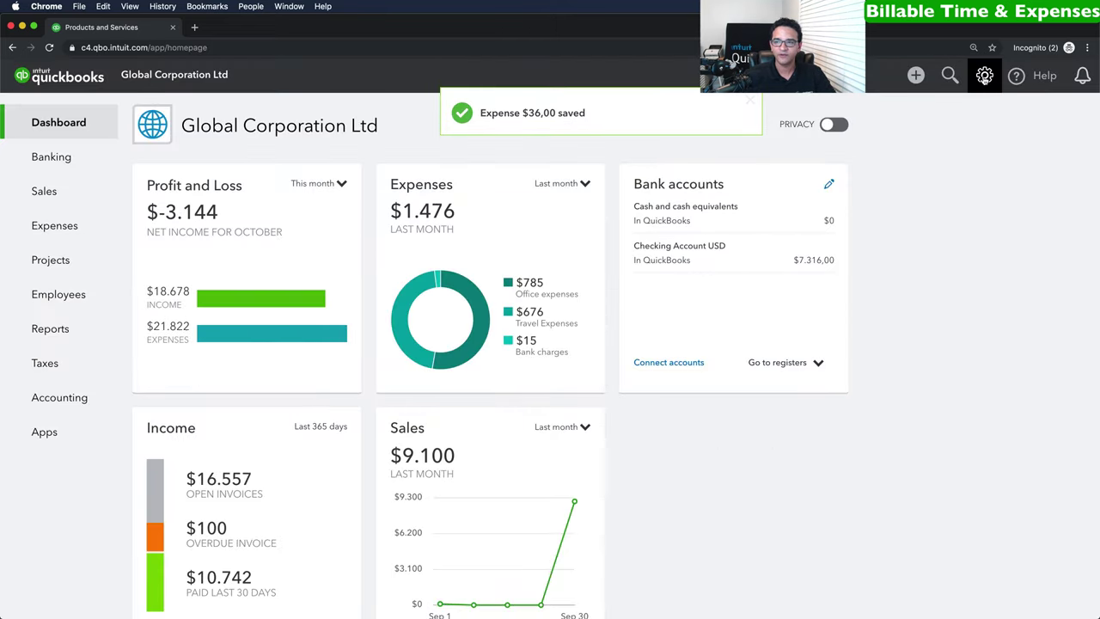
Enable 'Make expenses and items billable' under Bills and expenses in Account and Settings, then save.
{"action": "left_click", "coordinate": [982, 75]}
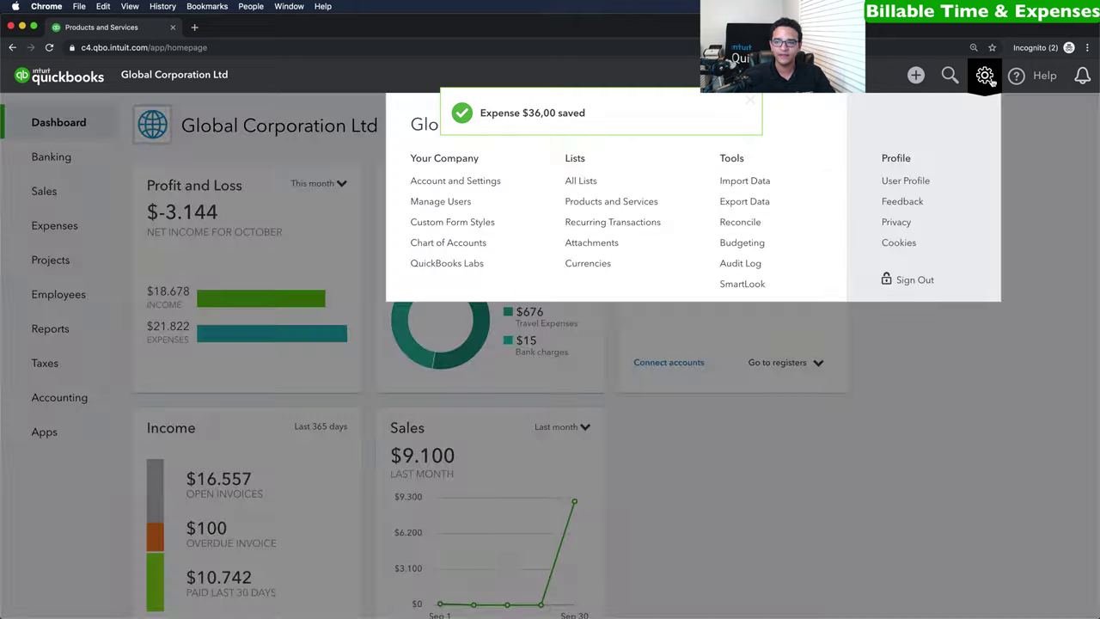
{"action": "left_click", "coordinate": [471, 182]}
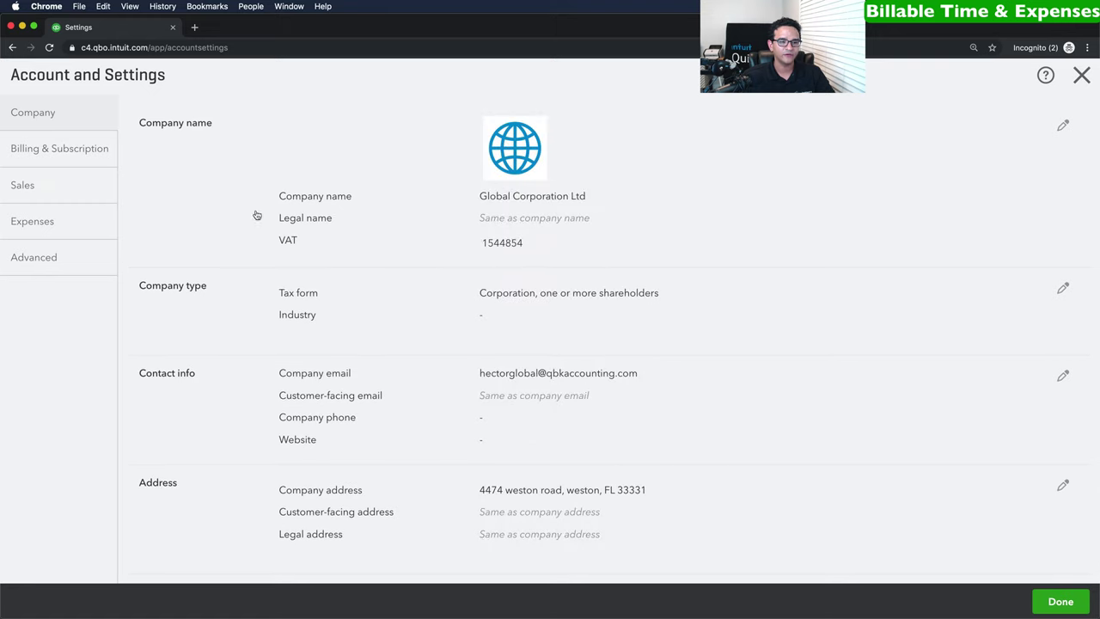
{"action": "left_click", "coordinate": [31, 223]}
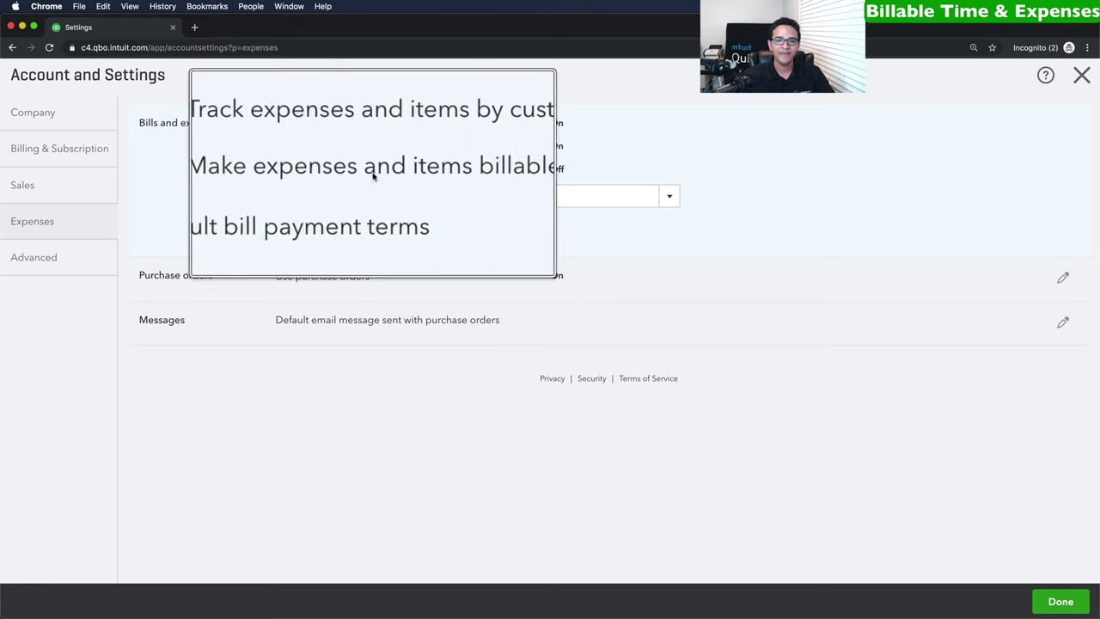
{"action": "left_click", "coordinate": [283, 170]}
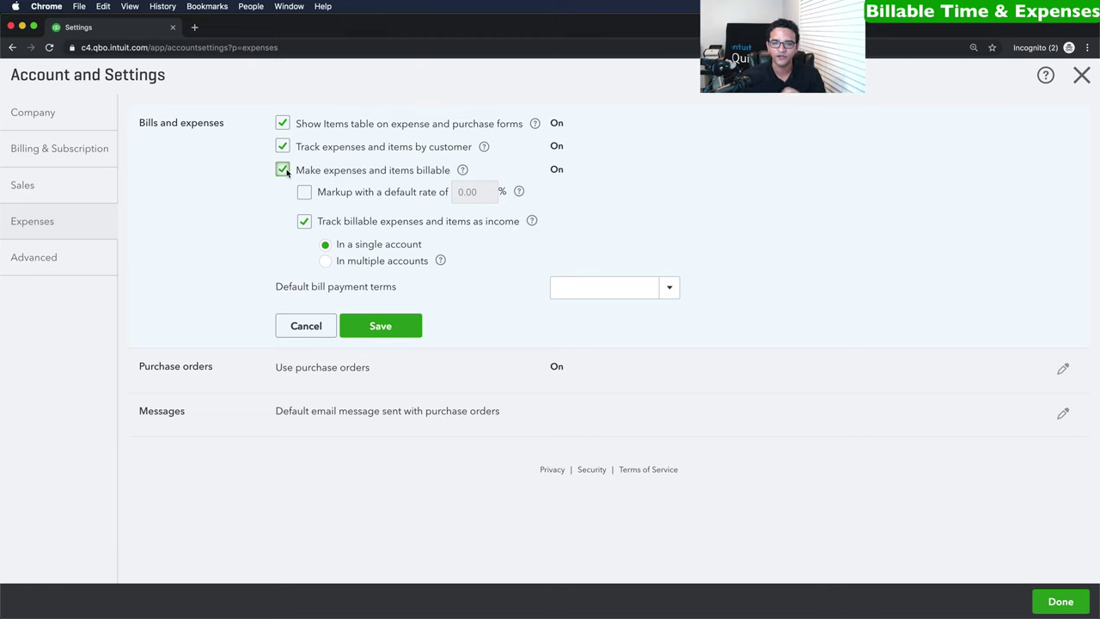
{"action": "left_click", "coordinate": [381, 325]}
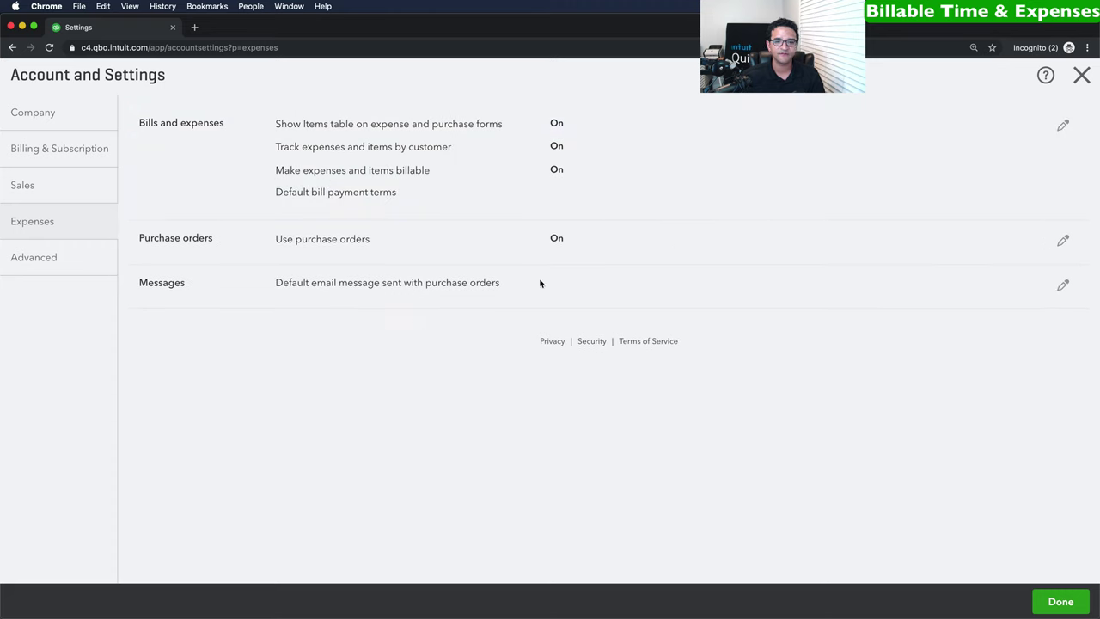
{"action": "left_click", "coordinate": [1061, 602]}
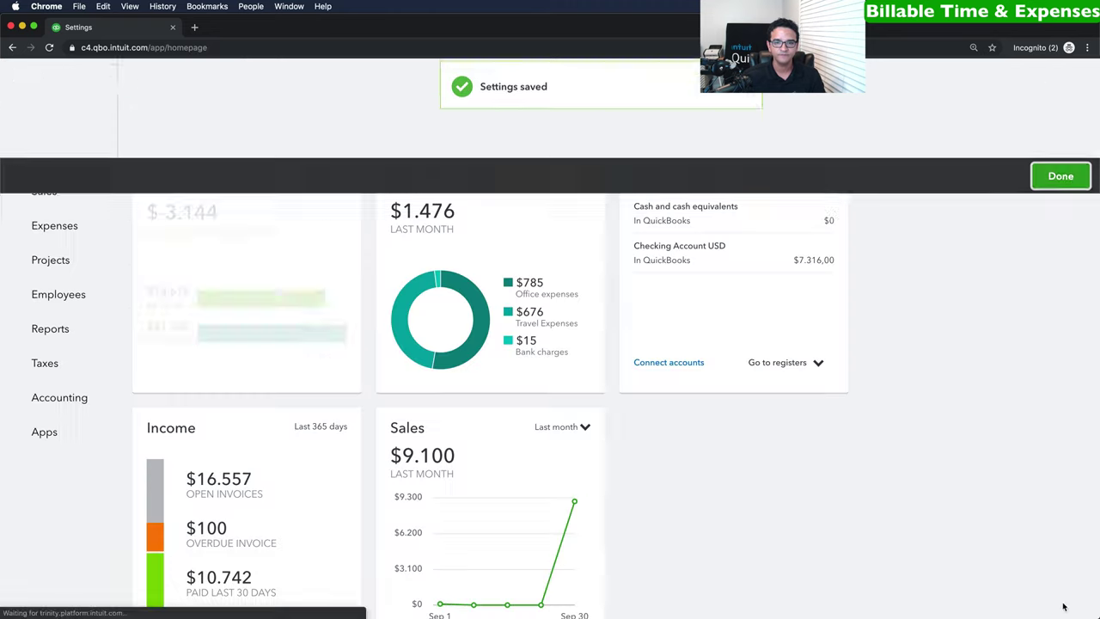
Mark line 1 of the DHL $36,00 freight expense as billable and re-save it.
{"action": "left_click", "coordinate": [951, 76]}
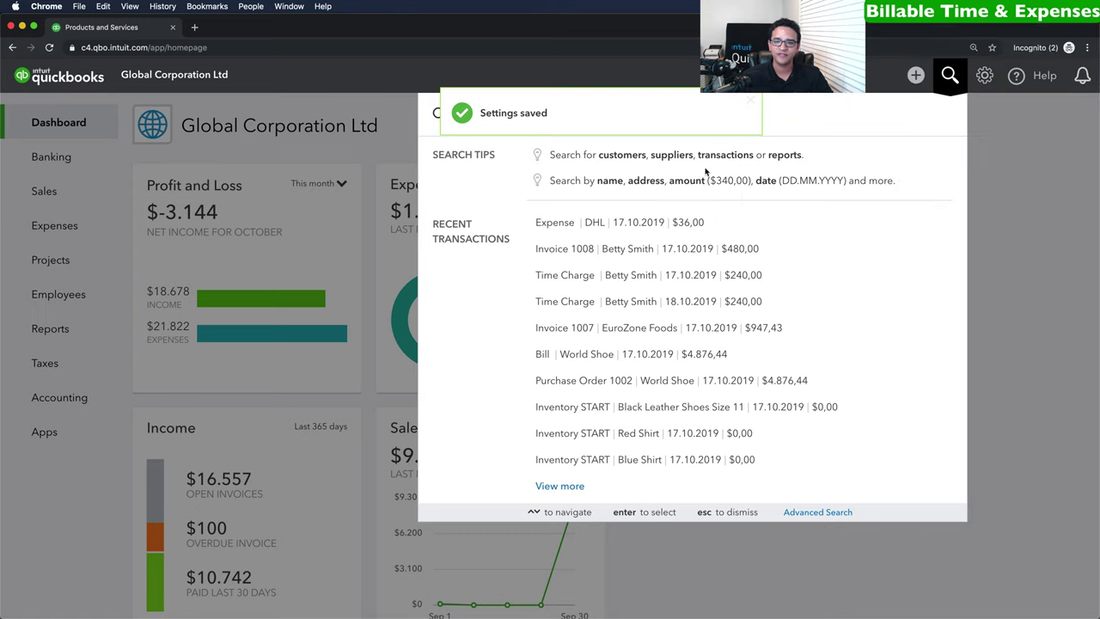
{"action": "left_click", "coordinate": [632, 230]}
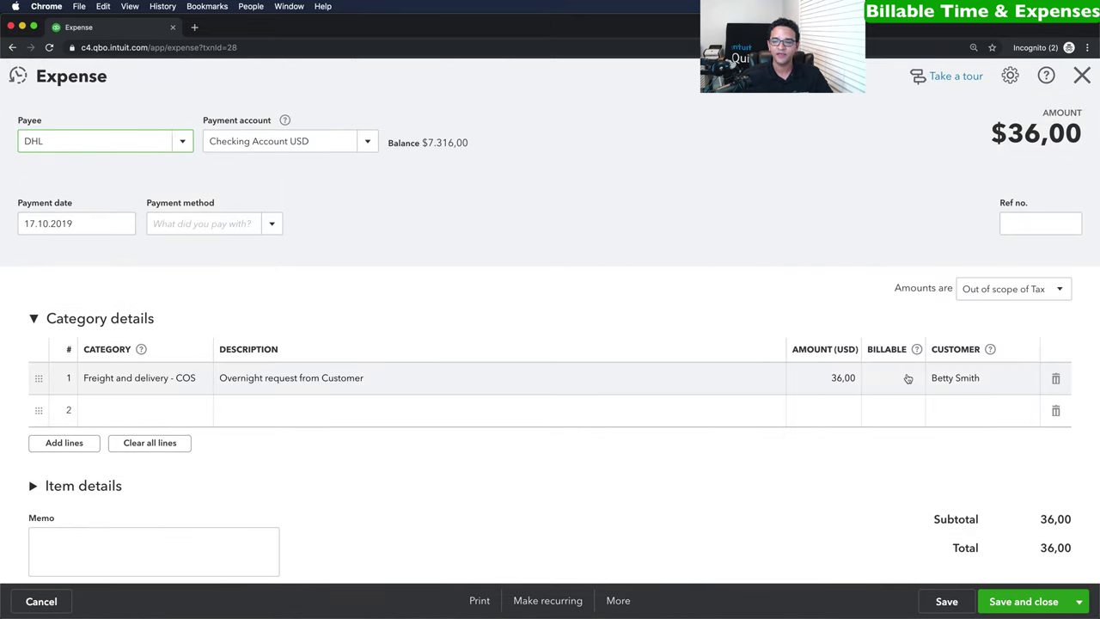
{"action": "left_click", "coordinate": [892, 379]}
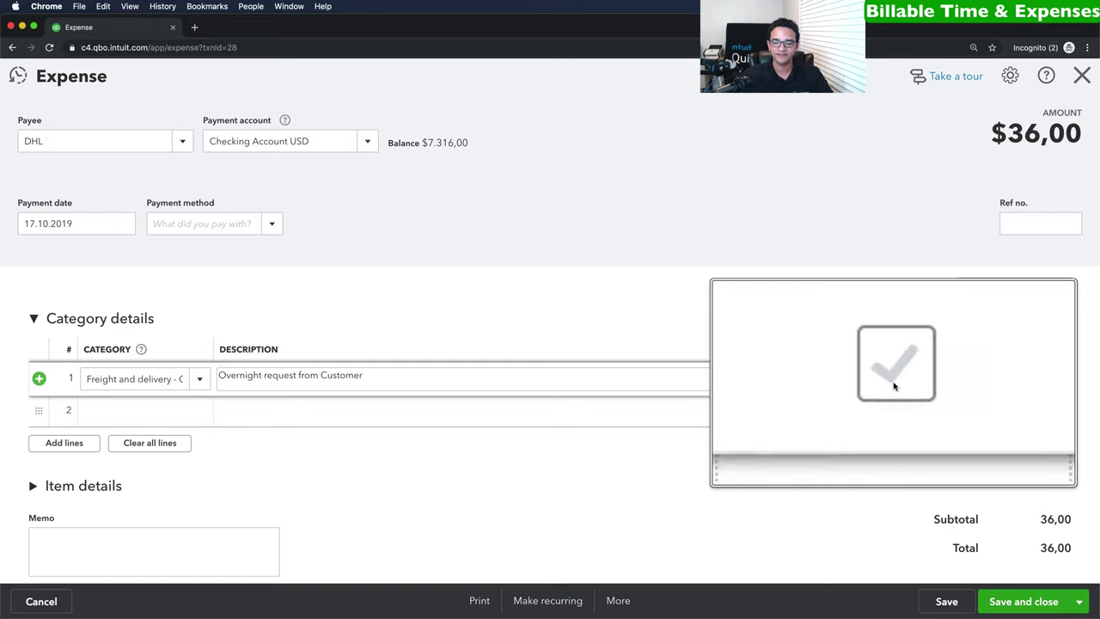
{"action": "left_click", "coordinate": [894, 379]}
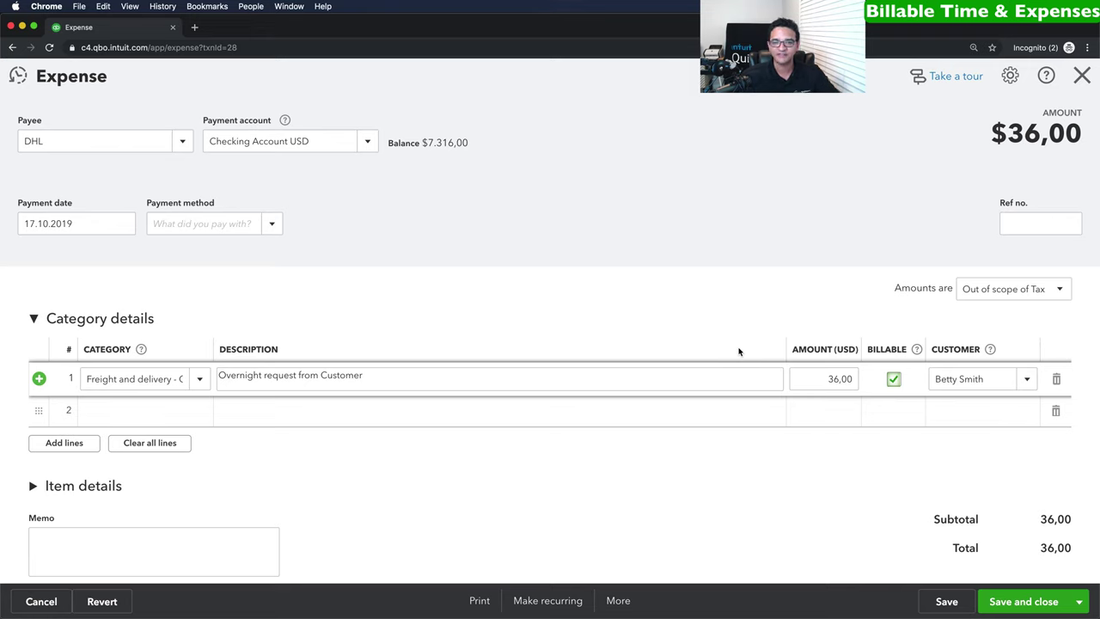
{"action": "left_click", "coordinate": [1022, 602]}
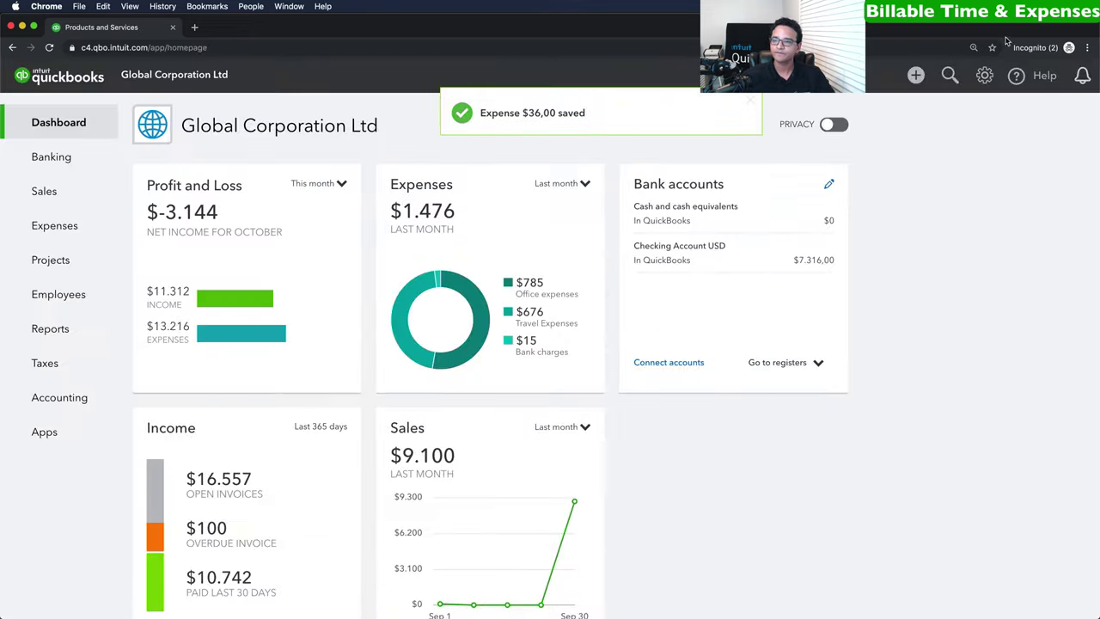
{"action": "left_click", "coordinate": [916, 76]}
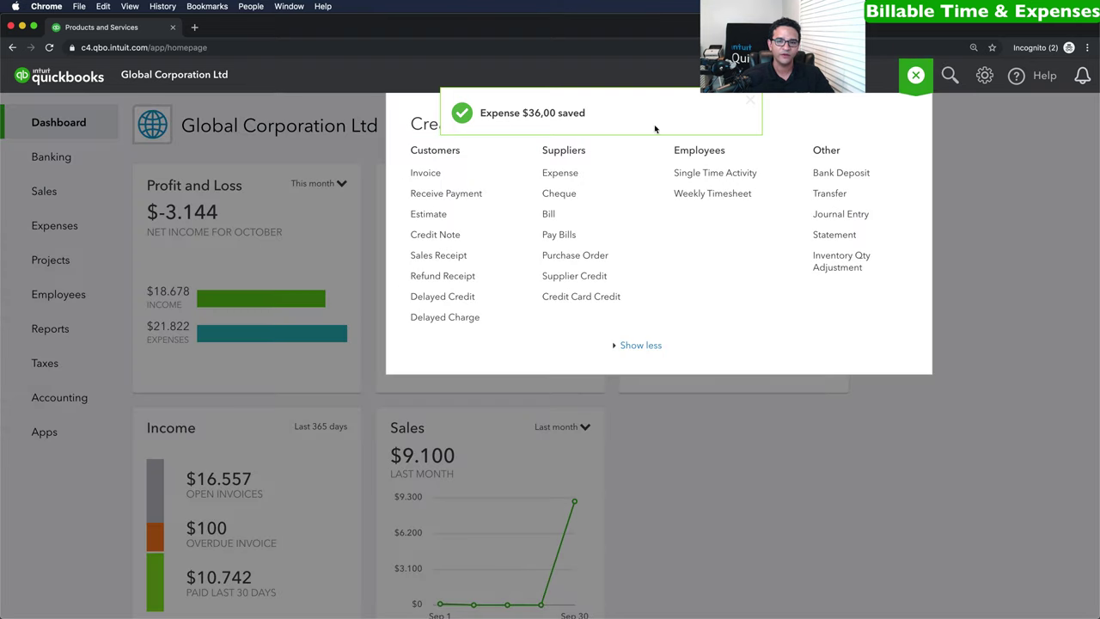
Invoice the individual customer for the $36 overnight billable expense at 10% tax, totalling 39,60.
{"action": "left_click", "coordinate": [427, 176]}
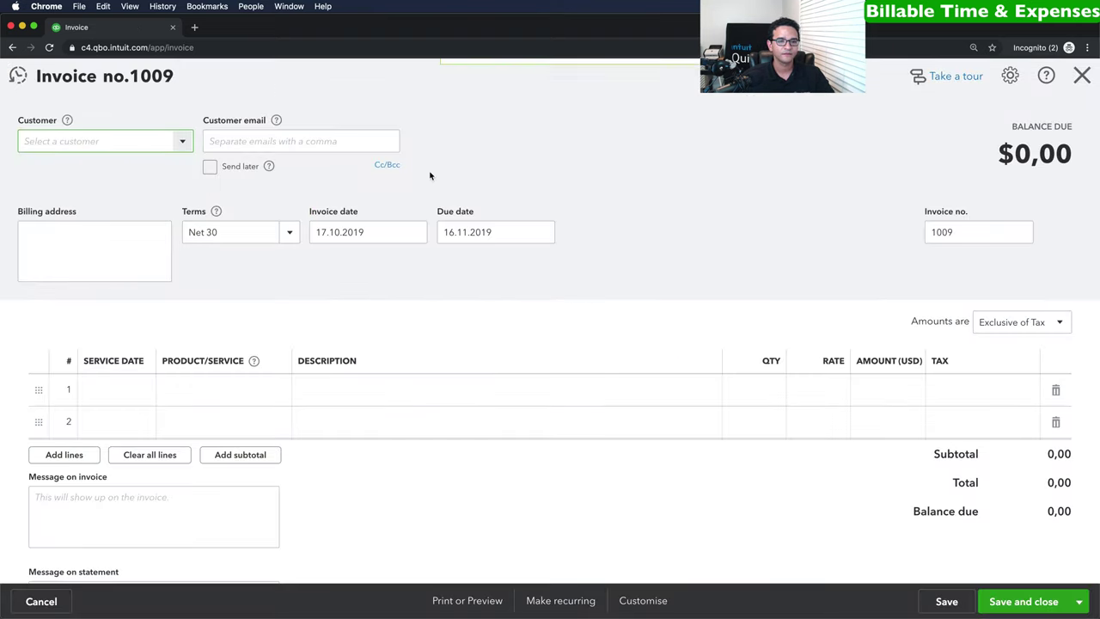
{"action": "left_click", "coordinate": [182, 141]}
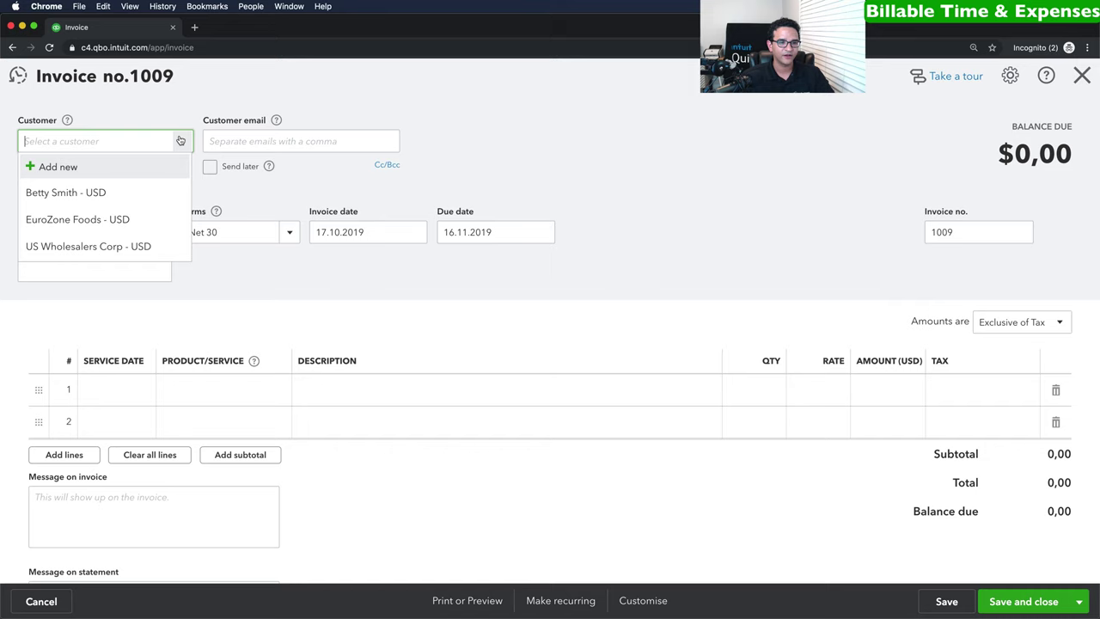
{"action": "left_click", "coordinate": [69, 192]}
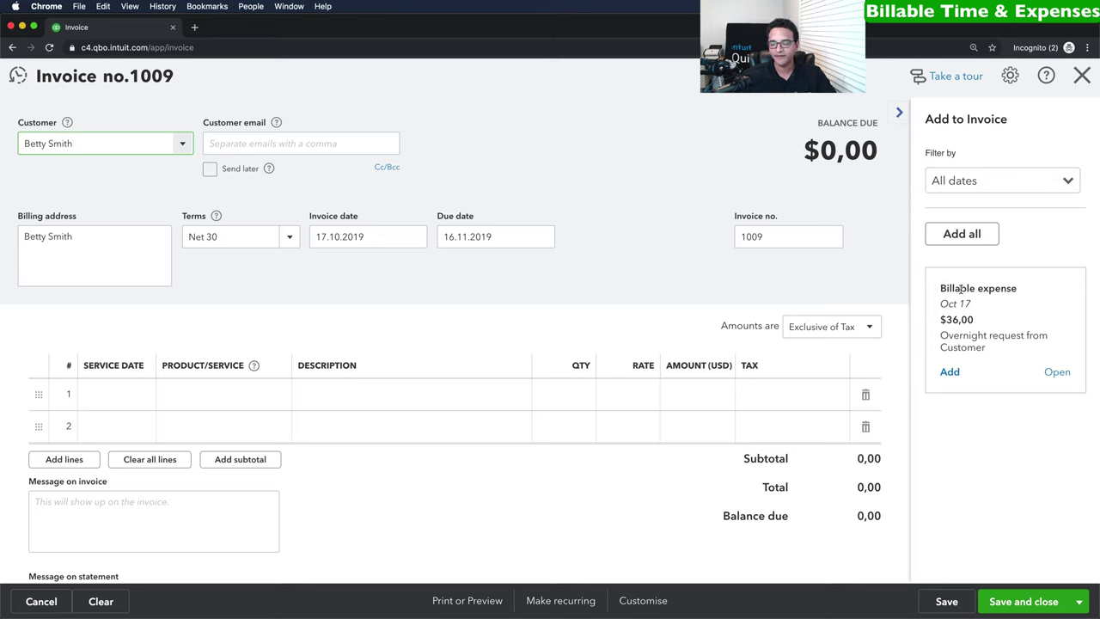
{"action": "left_click", "coordinate": [950, 372]}
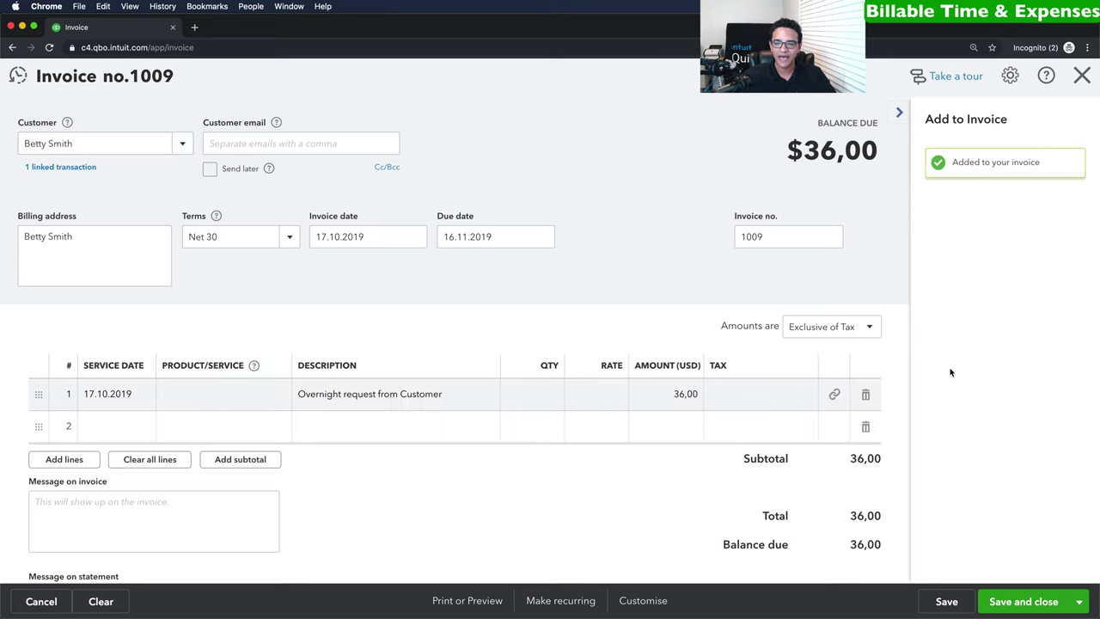
{"action": "left_click", "coordinate": [782, 399]}
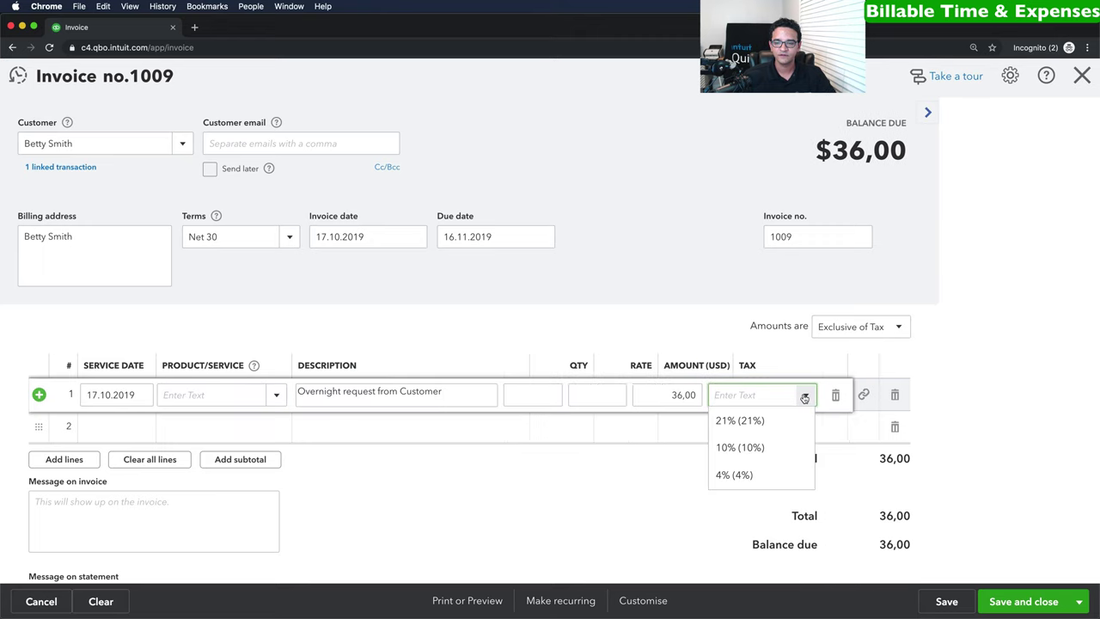
{"action": "left_click", "coordinate": [750, 449]}
{"action": "left_click", "coordinate": [926, 394]}
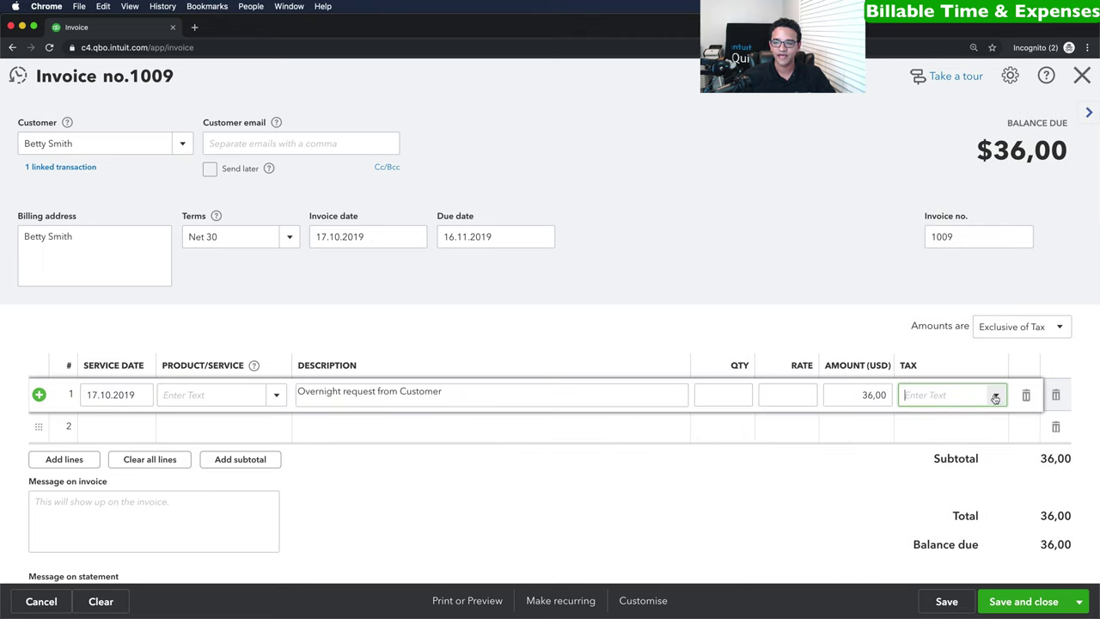
{"action": "left_click", "coordinate": [994, 395]}
{"action": "left_click", "coordinate": [922, 446]}
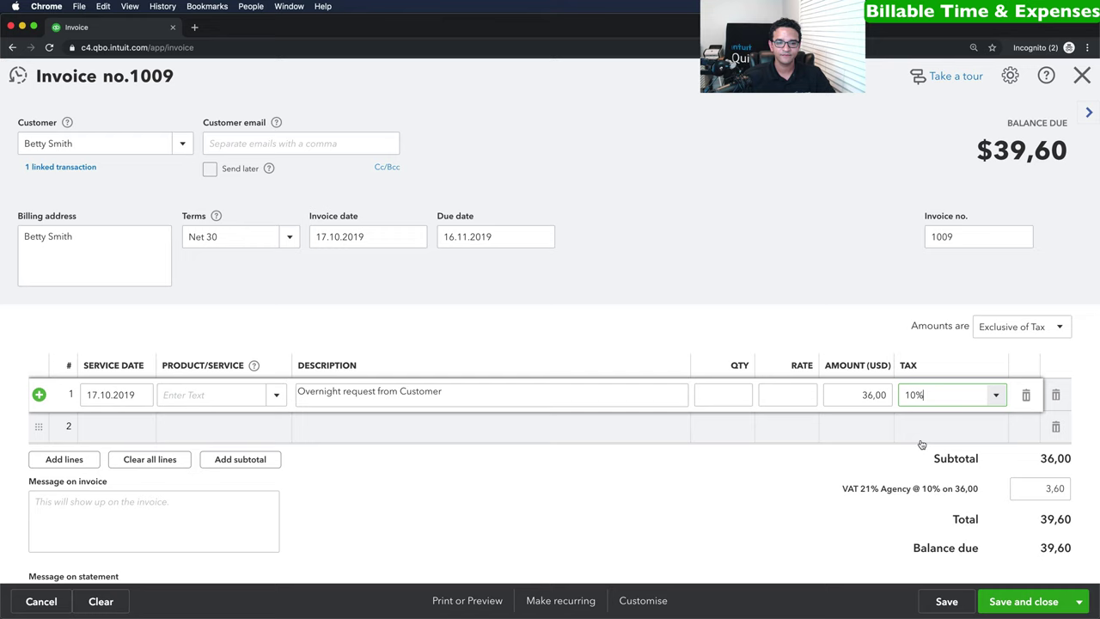
{"action": "left_click", "coordinate": [1026, 596]}
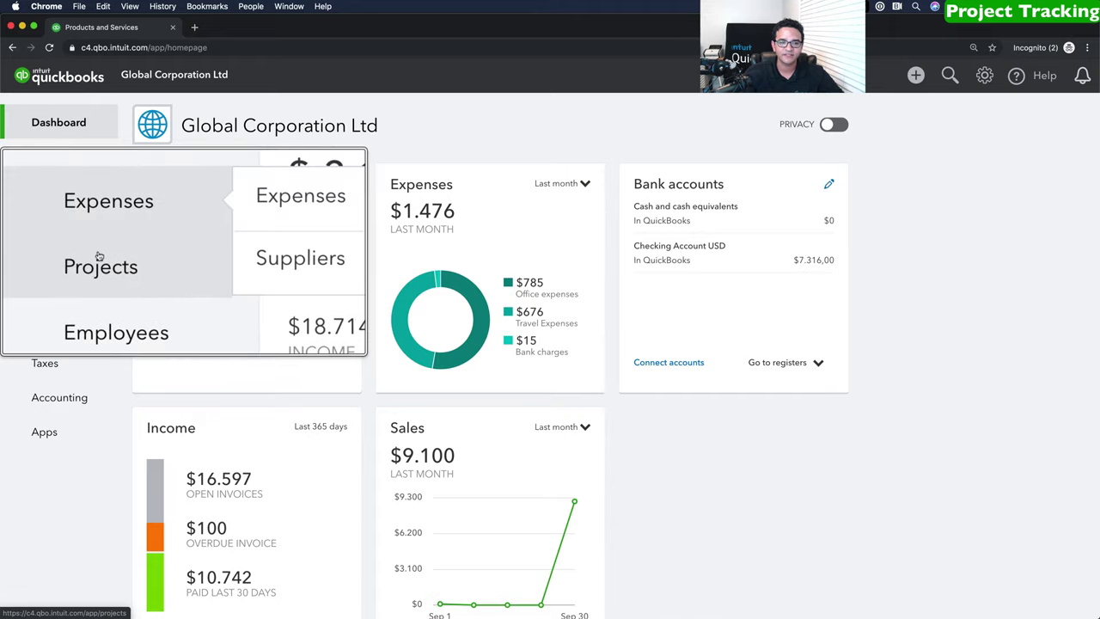
Start a project named Spain Expansion, assign it to customer EuroZone Foods, and save it.
{"action": "left_click", "coordinate": [52, 261]}
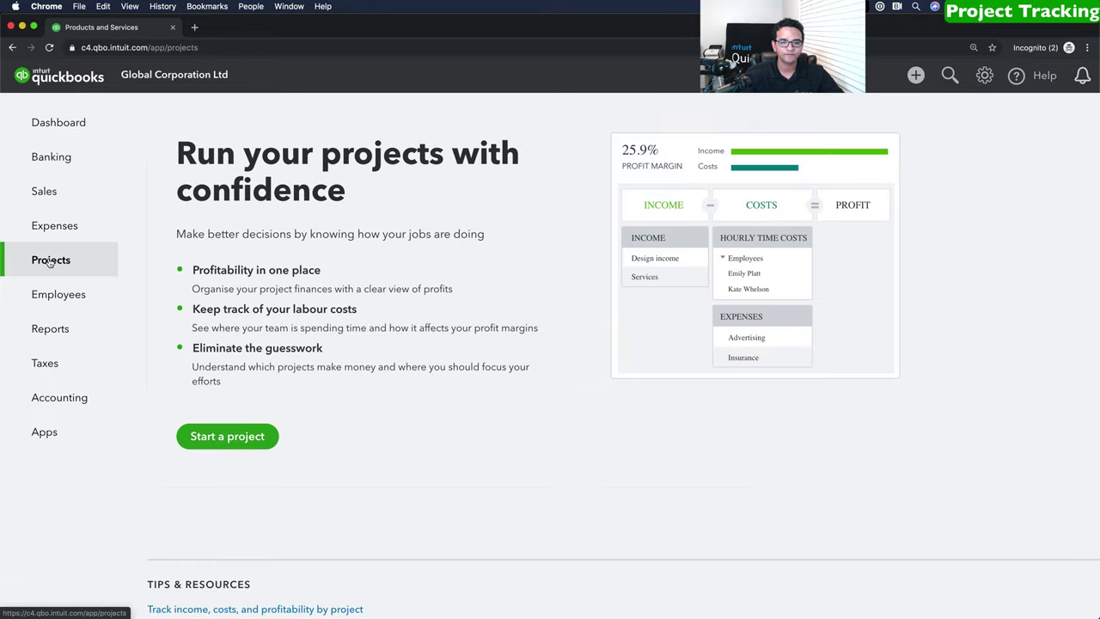
{"action": "left_click", "coordinate": [232, 436]}
{"action": "left_click", "coordinate": [761, 123]}
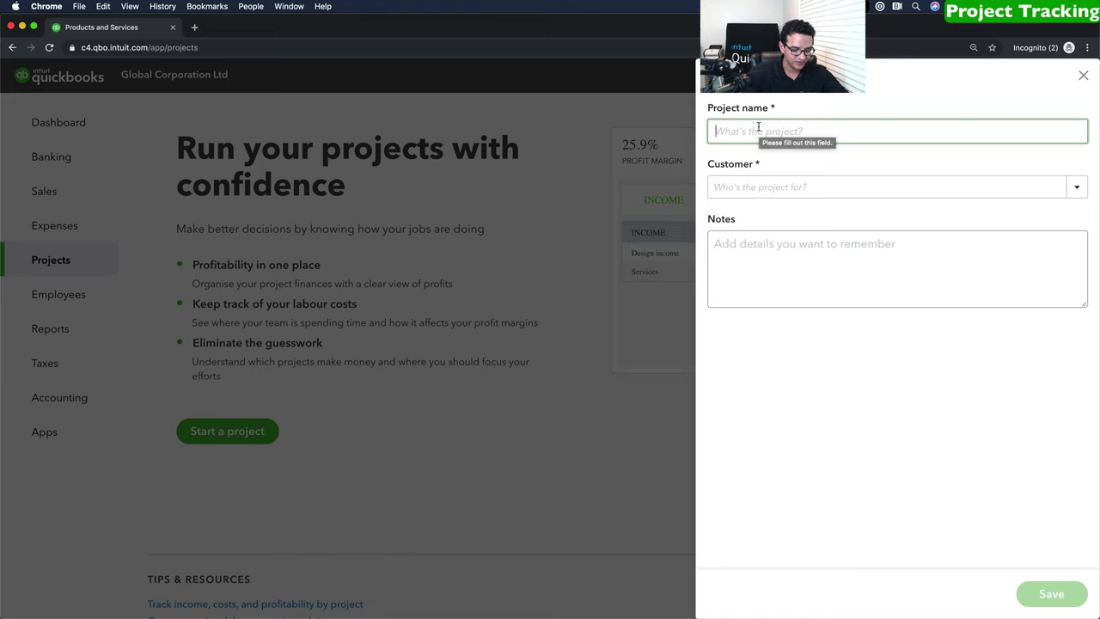
{"action": "type", "text": "Spain Expansion"}
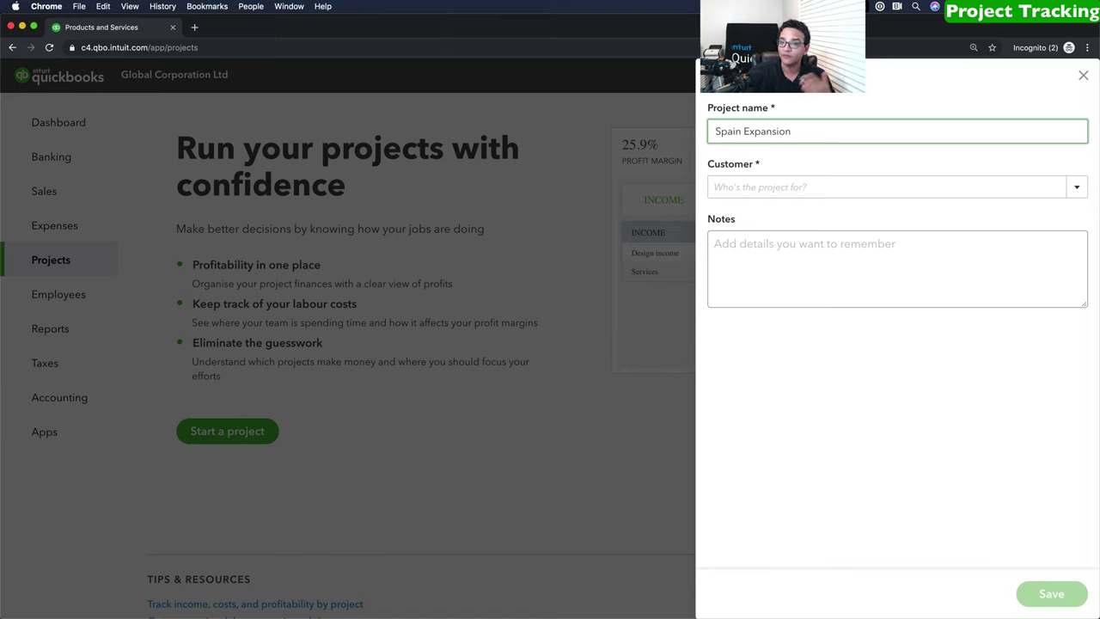
{"action": "left_click", "coordinate": [1077, 189]}
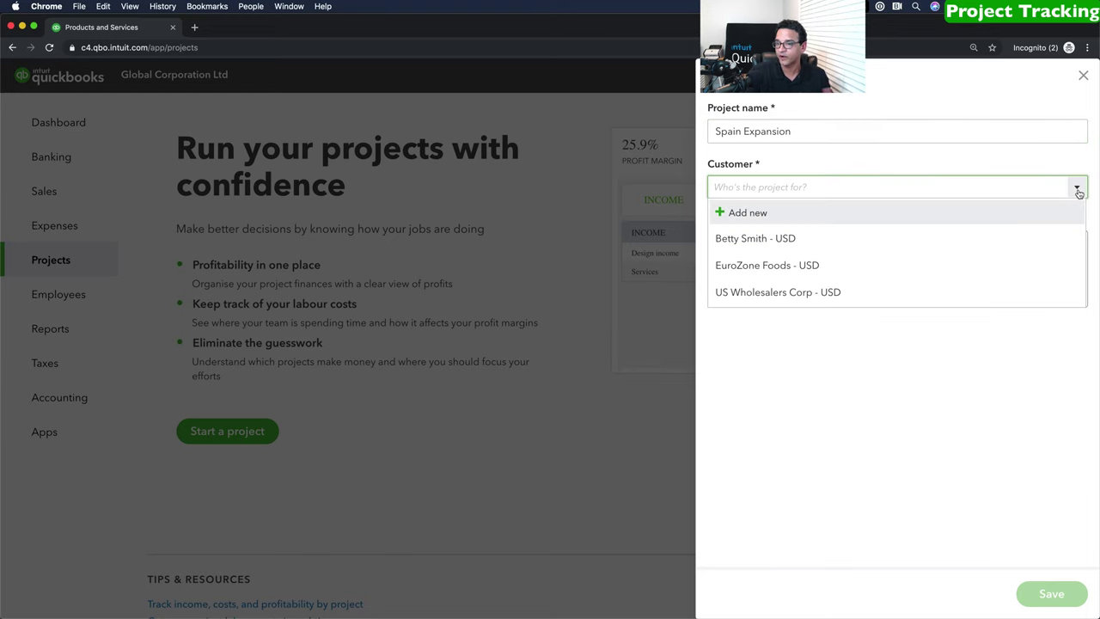
{"action": "left_click", "coordinate": [772, 268]}
{"action": "left_click_drag", "start_coordinate": [803, 131], "coordinate": [665, 132]}
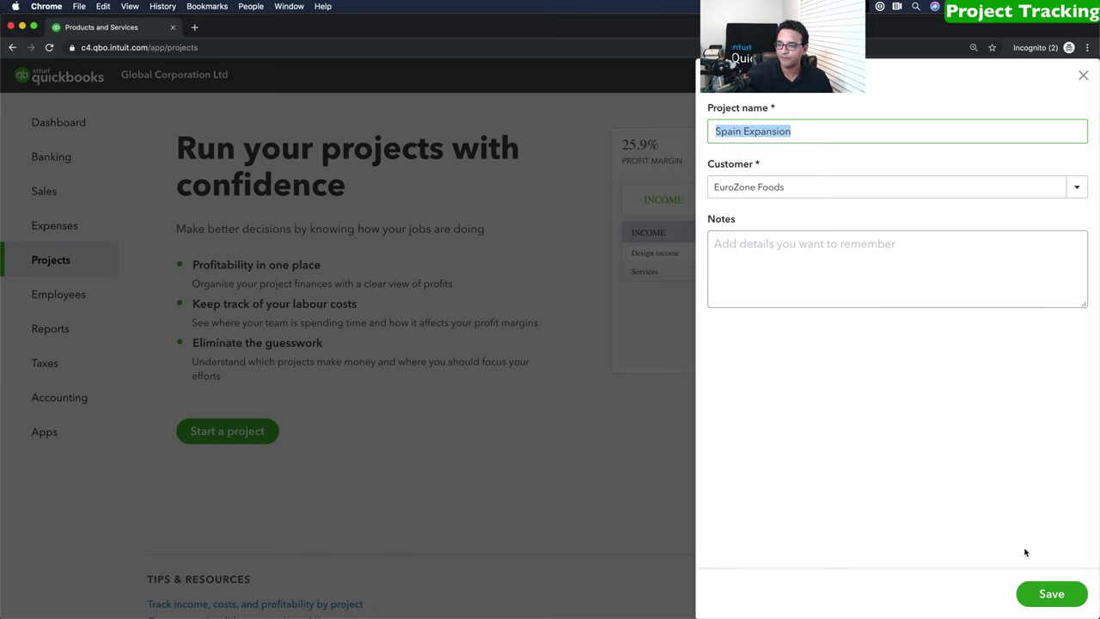
{"action": "left_click", "coordinate": [1049, 593]}
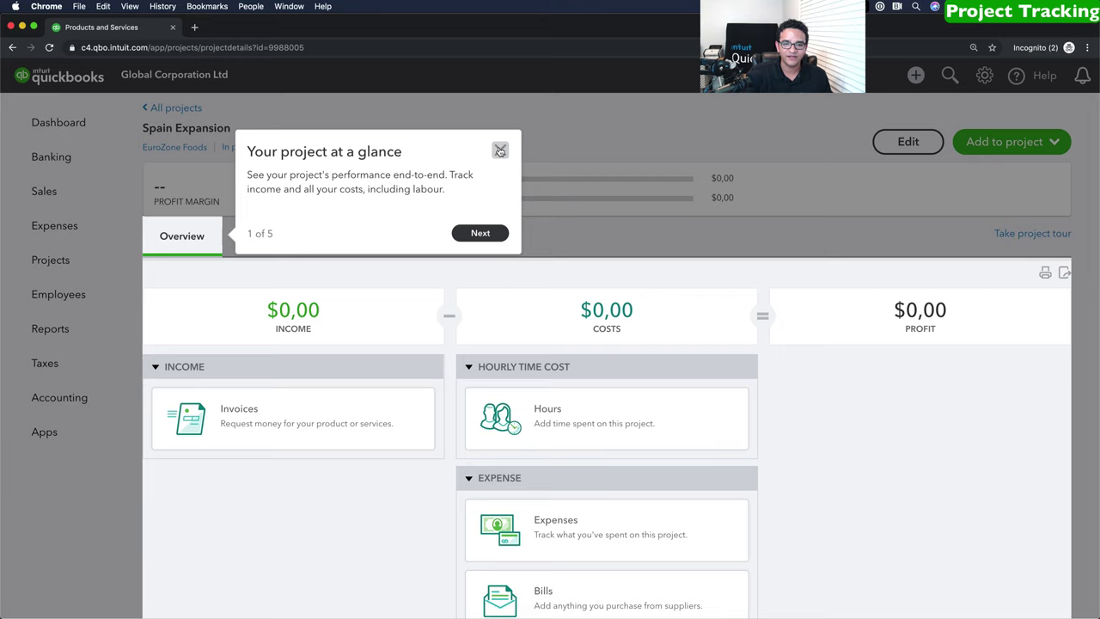
Start a new invoice from the project, billed to the Spain Expansion project.
{"action": "left_click", "coordinate": [500, 151]}
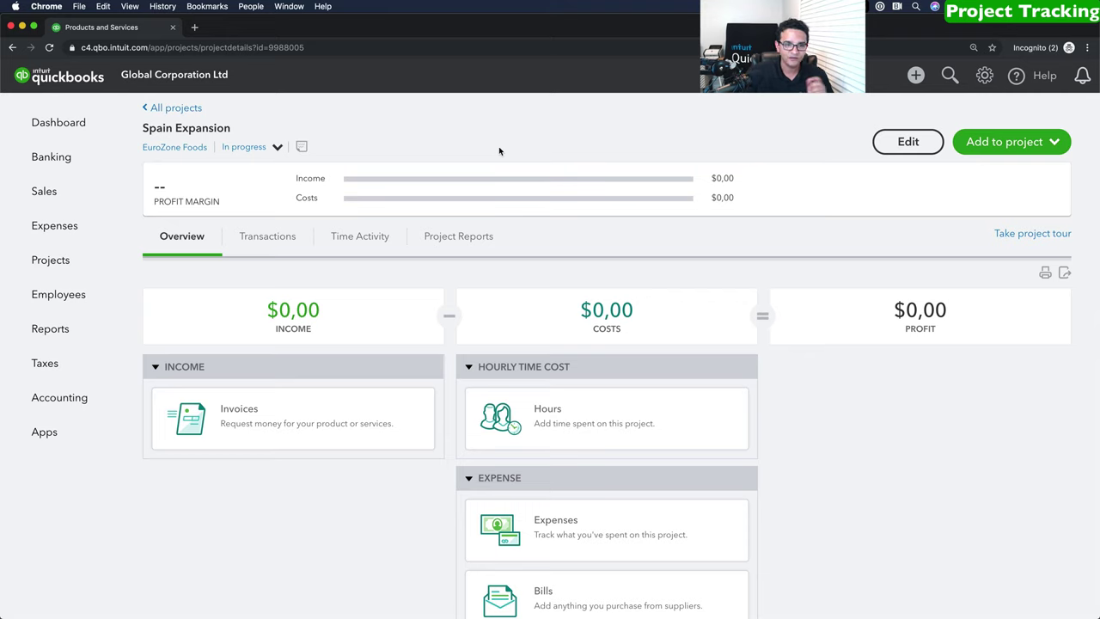
{"action": "left_click", "coordinate": [1013, 143]}
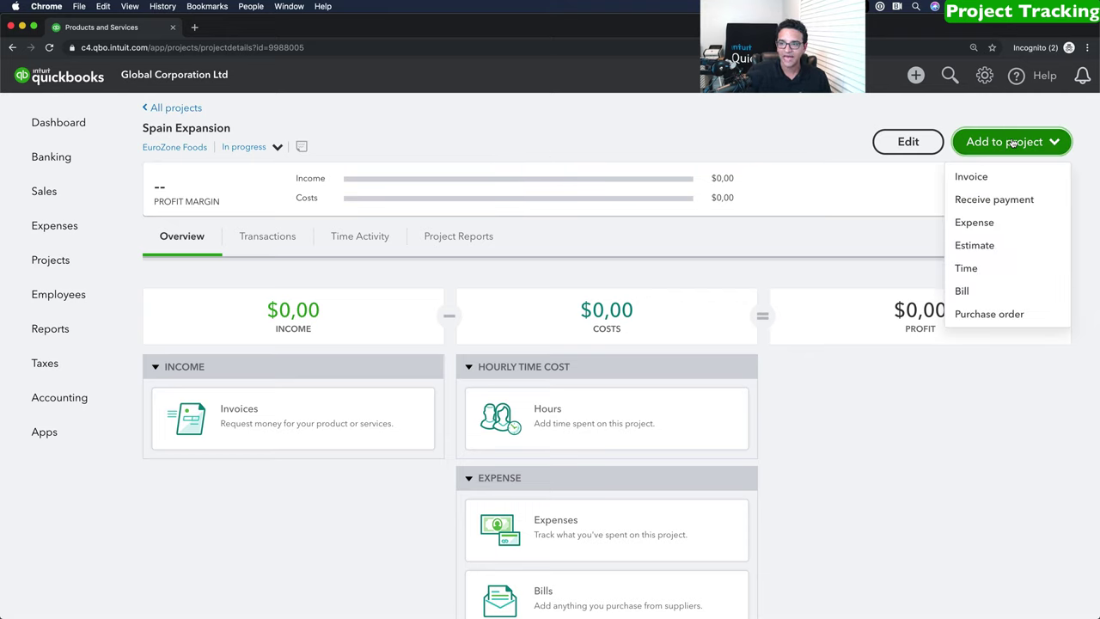
{"action": "left_click", "coordinate": [978, 178]}
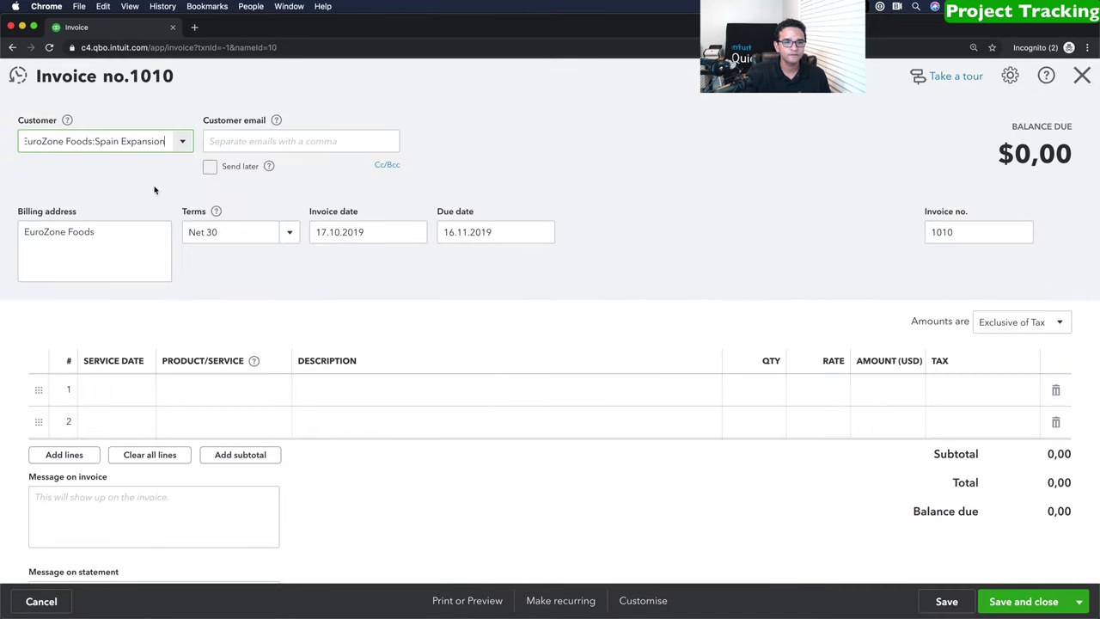
{"action": "left_click", "coordinate": [181, 142]}
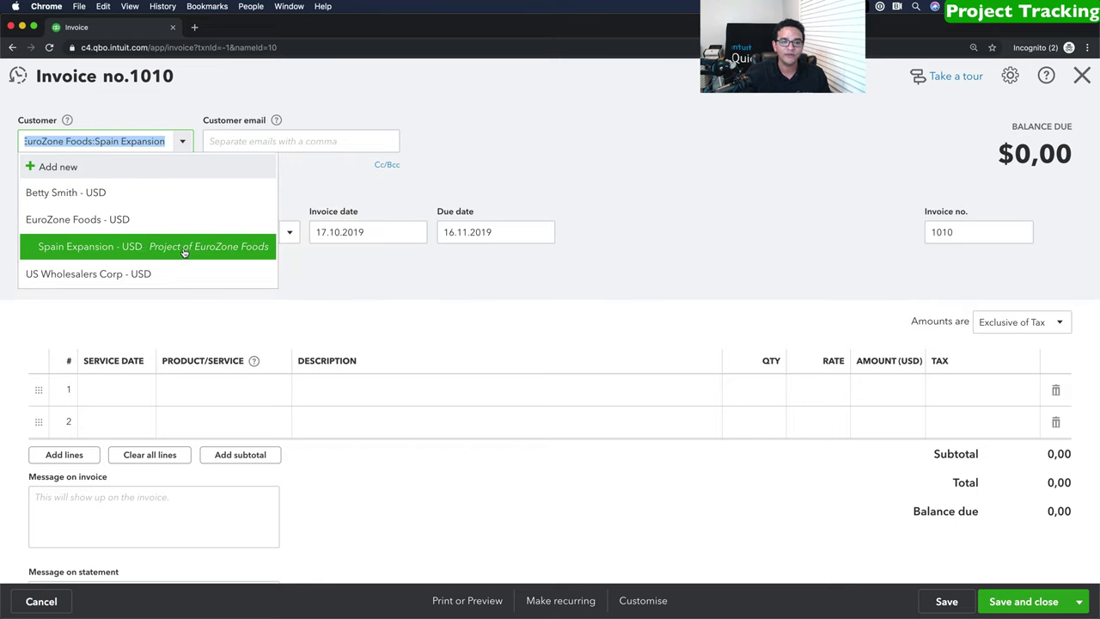
{"action": "left_click", "coordinate": [184, 248]}
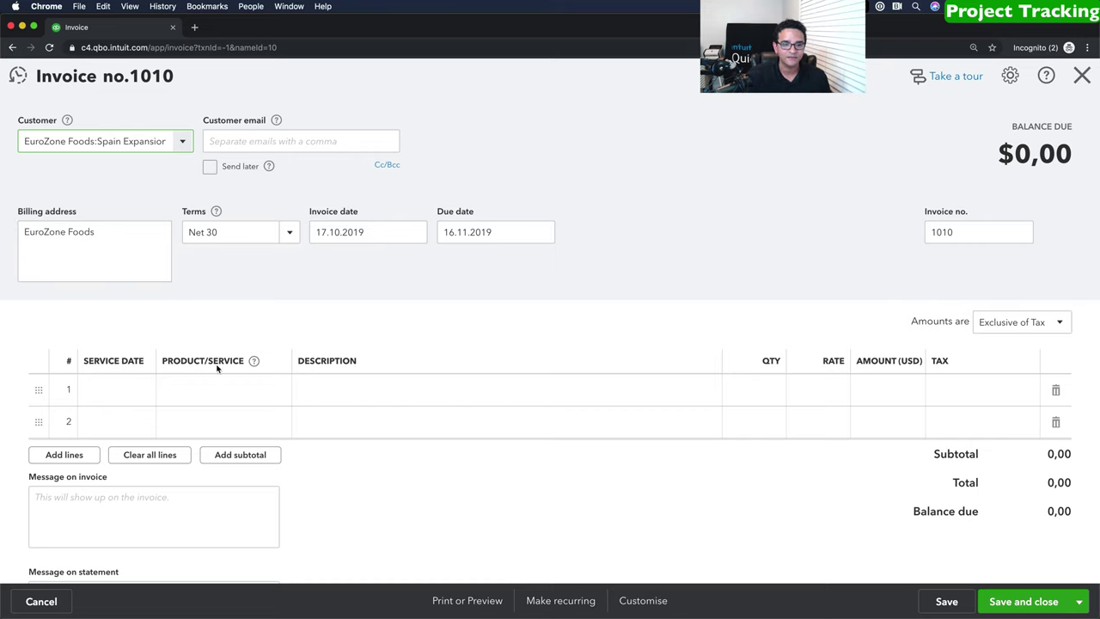
Add a Blue Shirt line with quantity 50 at rate 21 and save invoice 1010.
{"action": "left_click", "coordinate": [251, 390]}
{"action": "type", "text": "shi"}
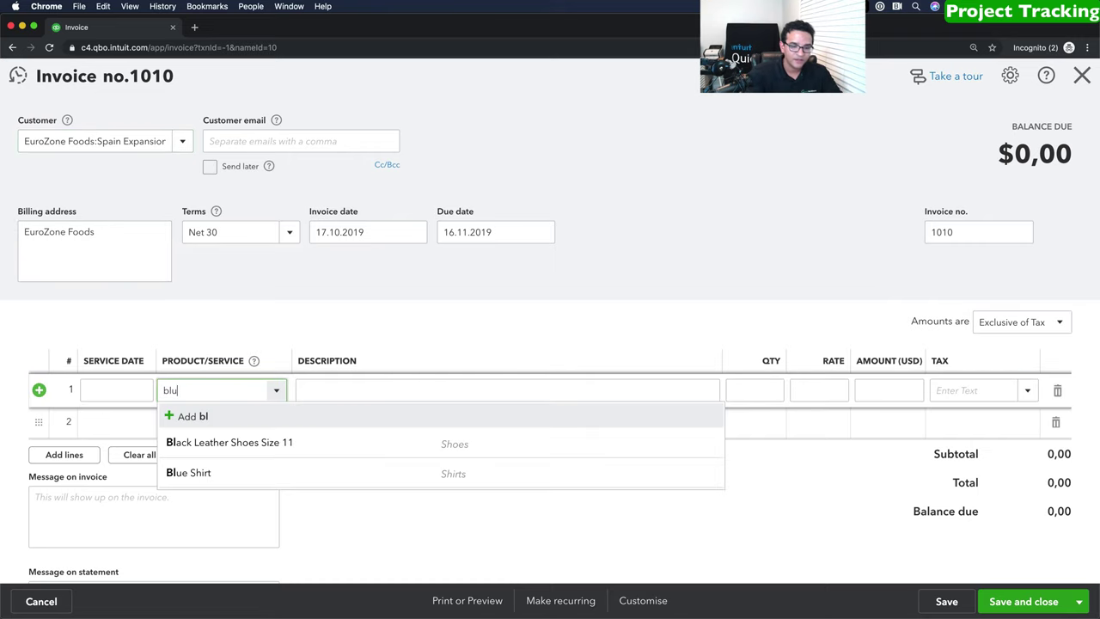
{"action": "left_click", "coordinate": [216, 443]}
{"action": "left_click", "coordinate": [755, 395]}
{"action": "key", "text": "BackSpace"}
{"action": "type", "text": "50"}
{"action": "key", "text": "Tab"}
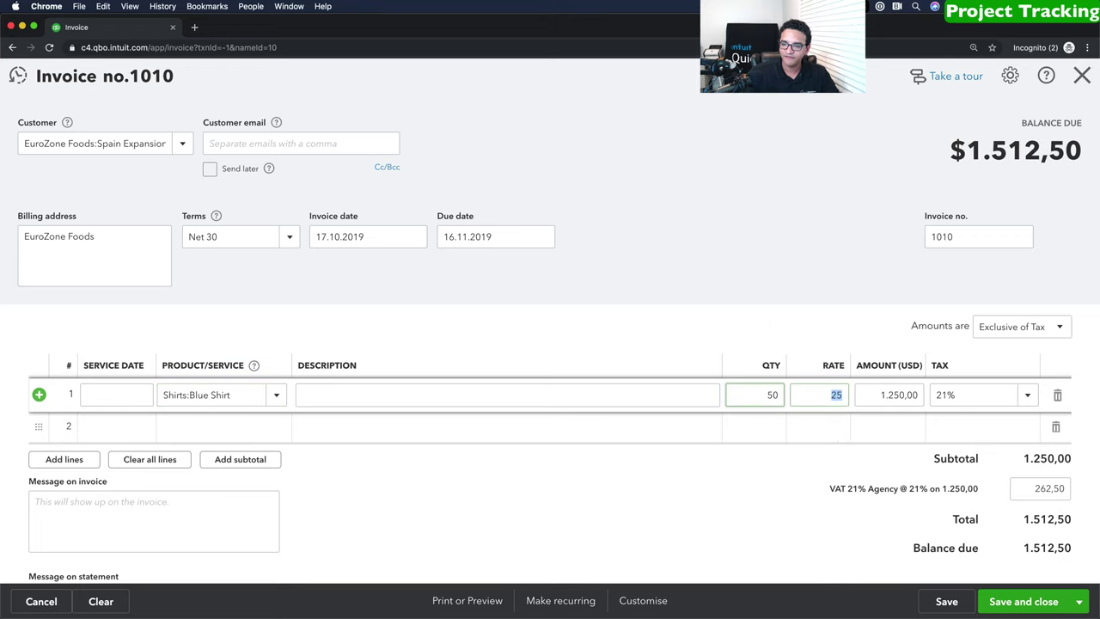
{"action": "type", "text": "21"}
{"action": "key", "text": "Tab"}
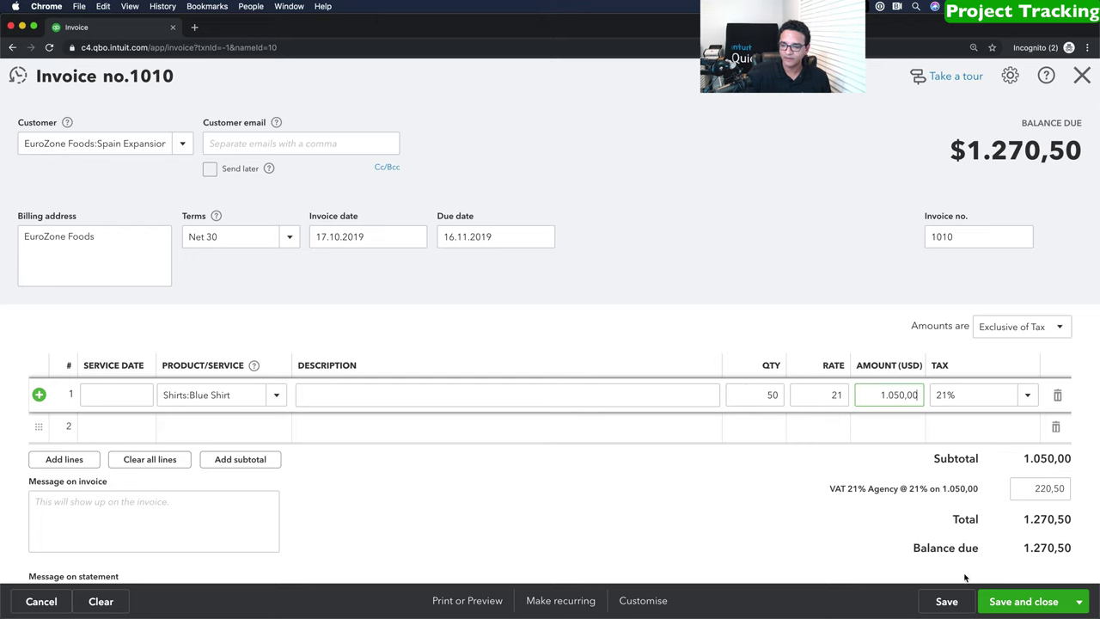
{"action": "left_click", "coordinate": [1035, 604]}
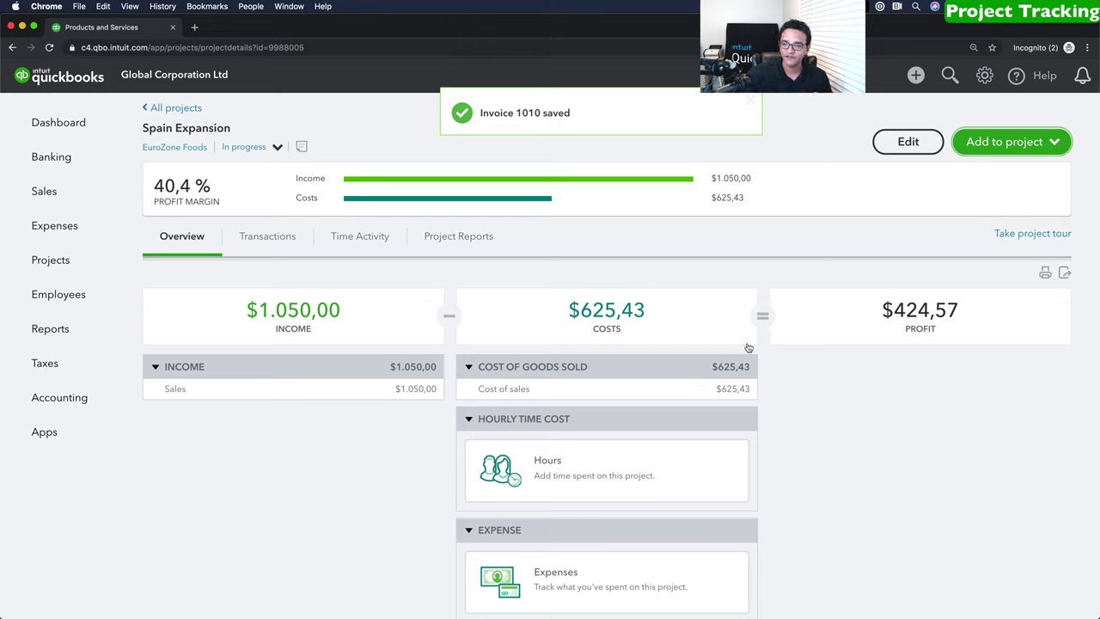
Start a project bill from DHL with a 980 Freight and delivery - COS line.
{"action": "left_click", "coordinate": [1021, 146]}
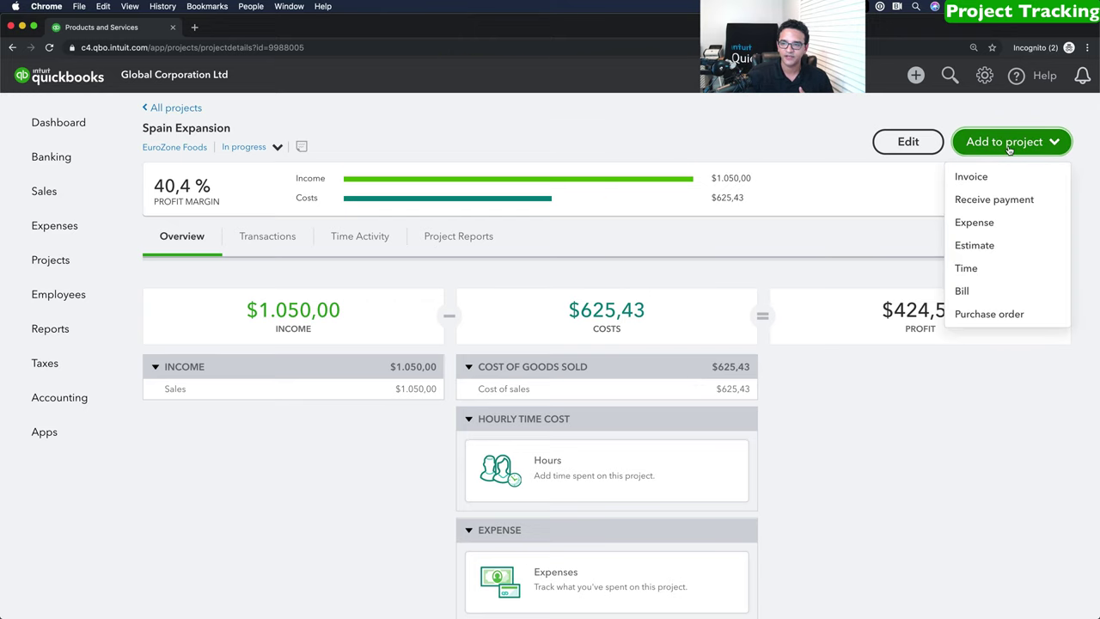
{"action": "left_click", "coordinate": [964, 292]}
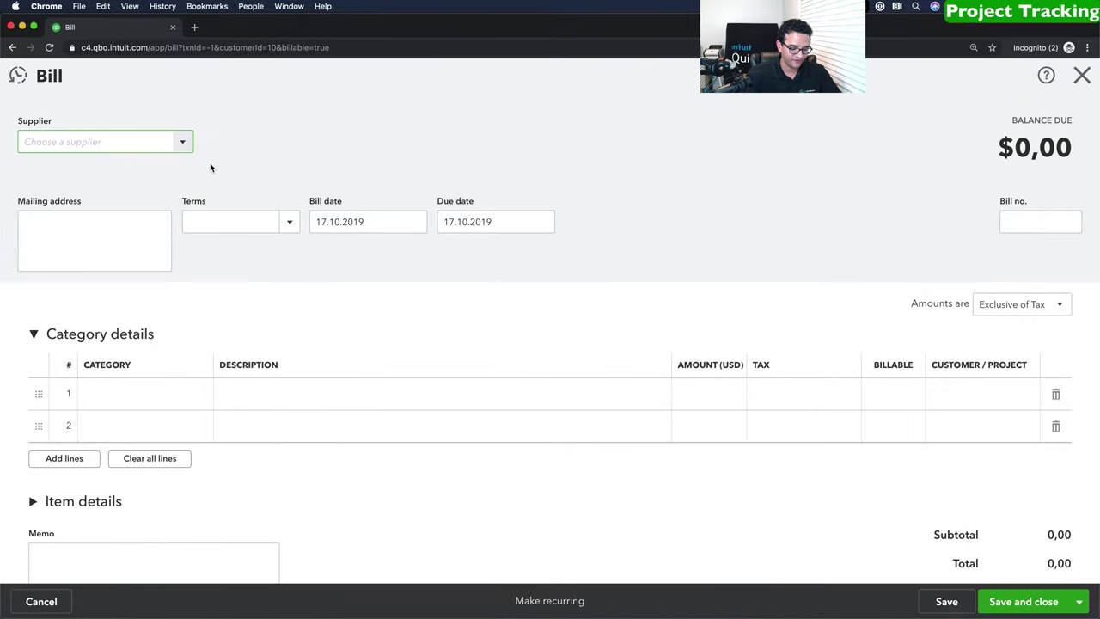
{"action": "type", "text": "dh"}
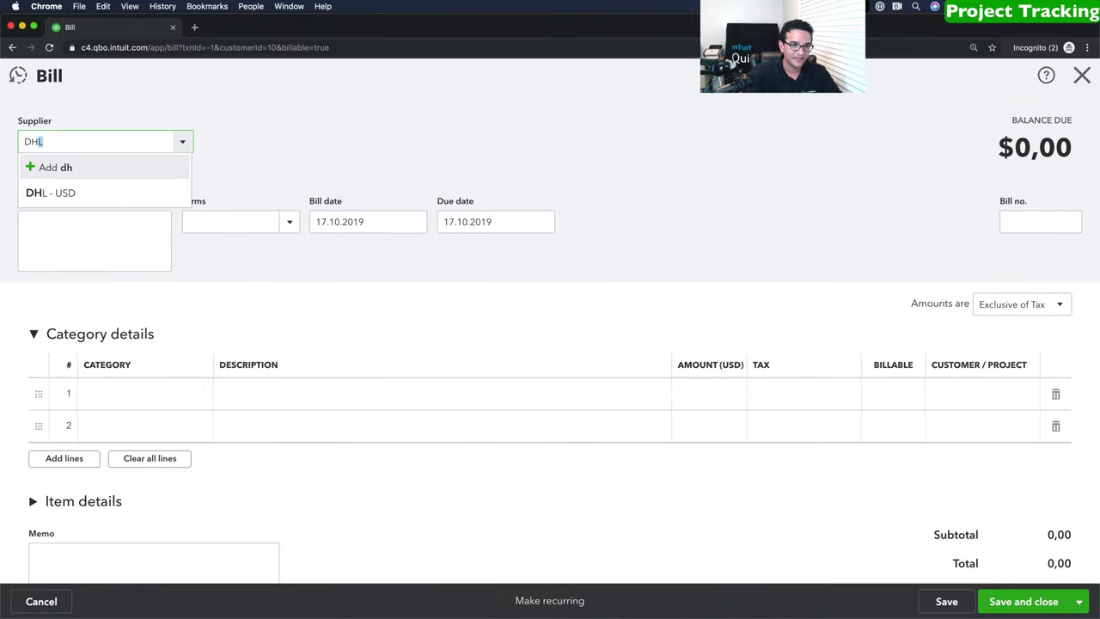
{"action": "left_click", "coordinate": [79, 192]}
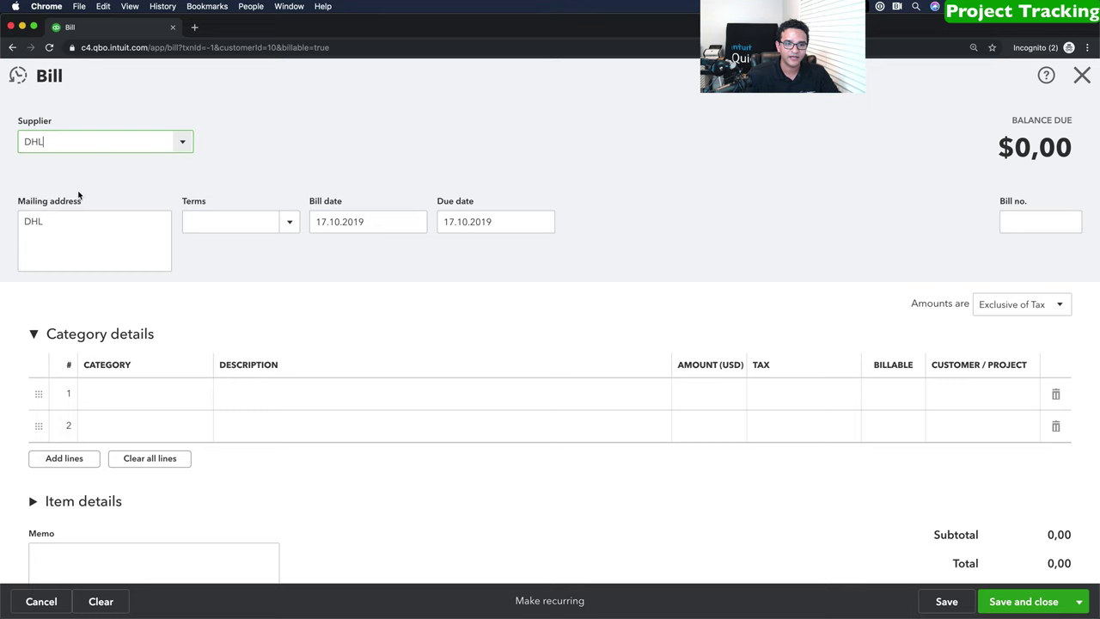
{"action": "left_click", "coordinate": [119, 392]}
{"action": "type", "text": "deli"}
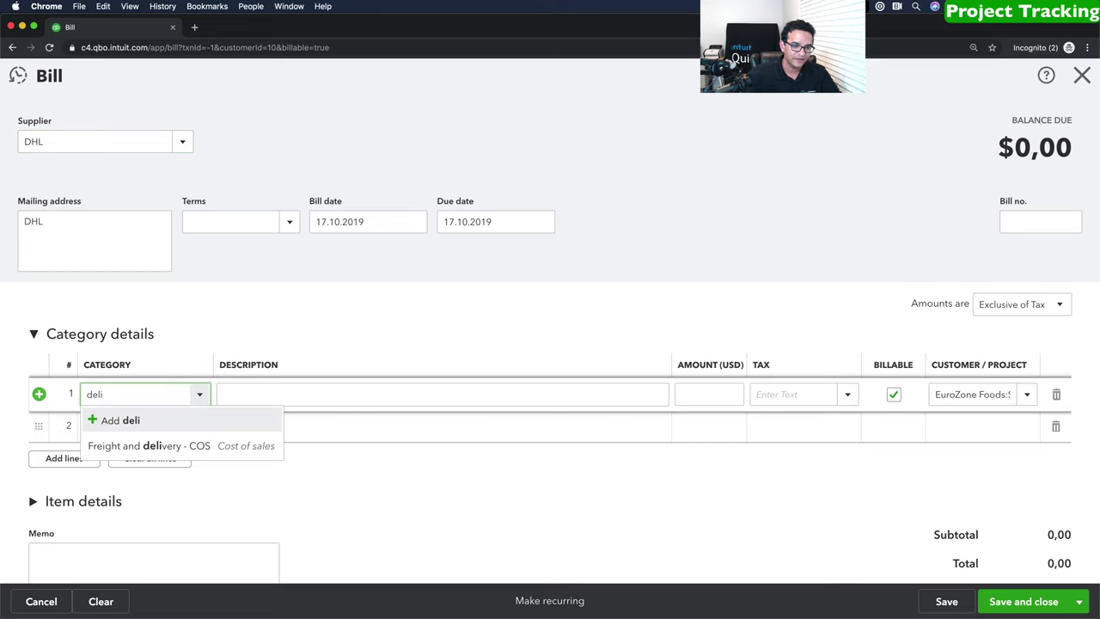
{"action": "left_click", "coordinate": [146, 444]}
{"action": "left_click", "coordinate": [720, 391]}
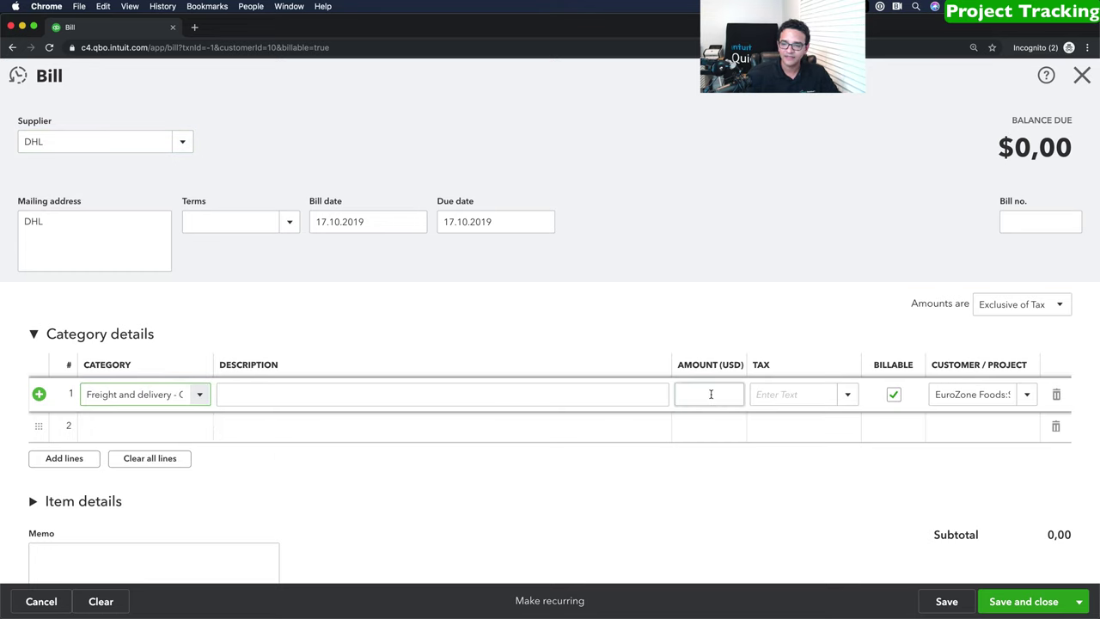
{"action": "type", "text": "980"}
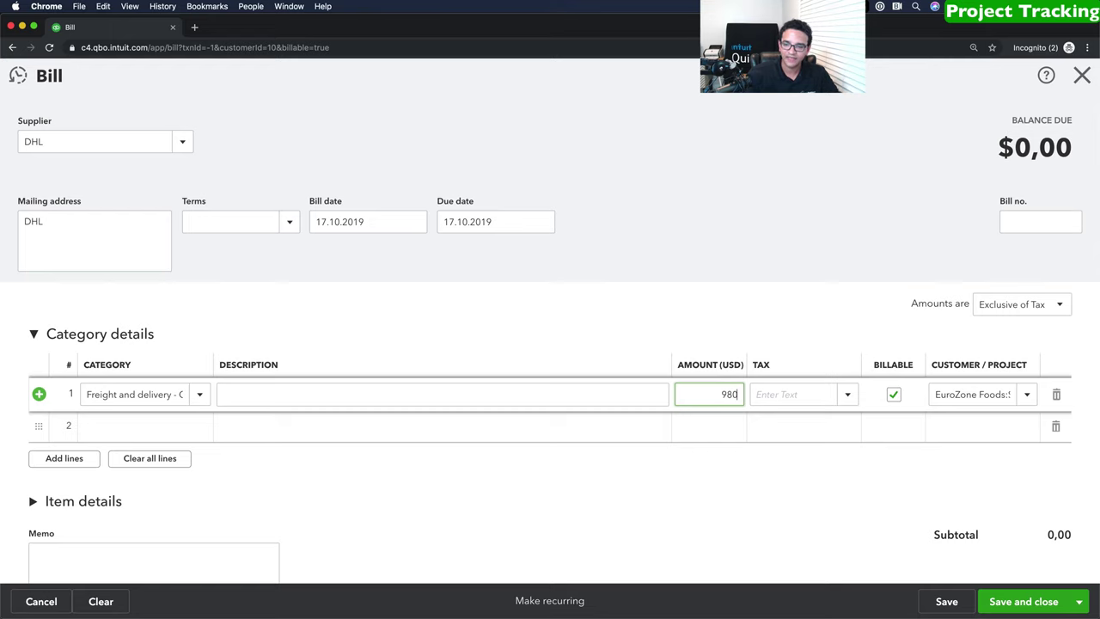
{"action": "key", "text": "Tab"}
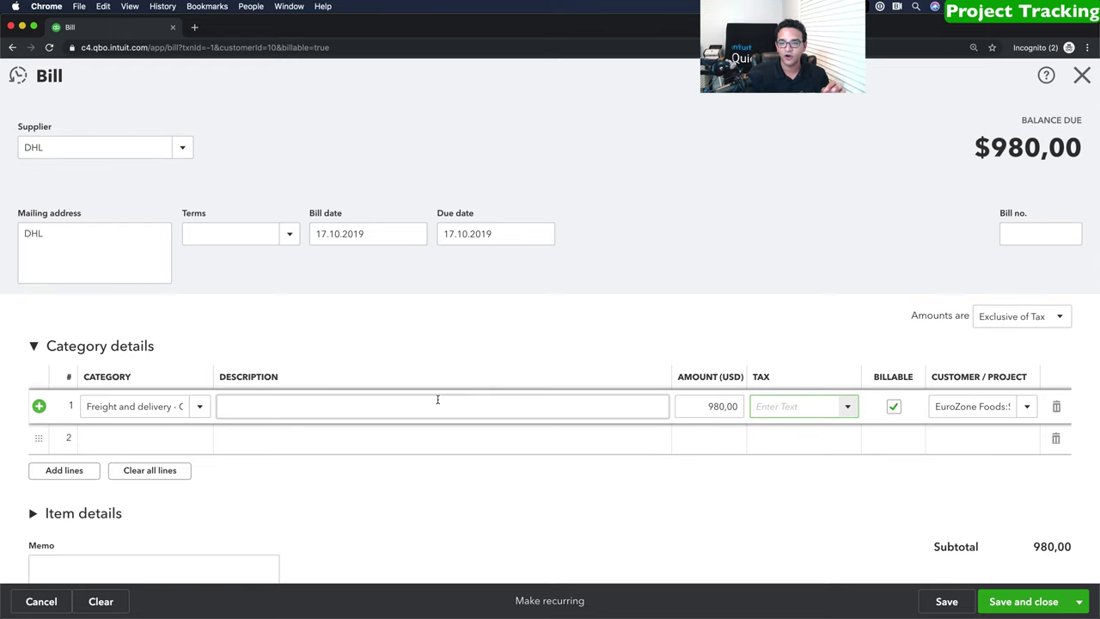
Assign the line to Spain Expansion, non-billable, amounts out of scope of tax, and save.
{"action": "left_click", "coordinate": [972, 400]}
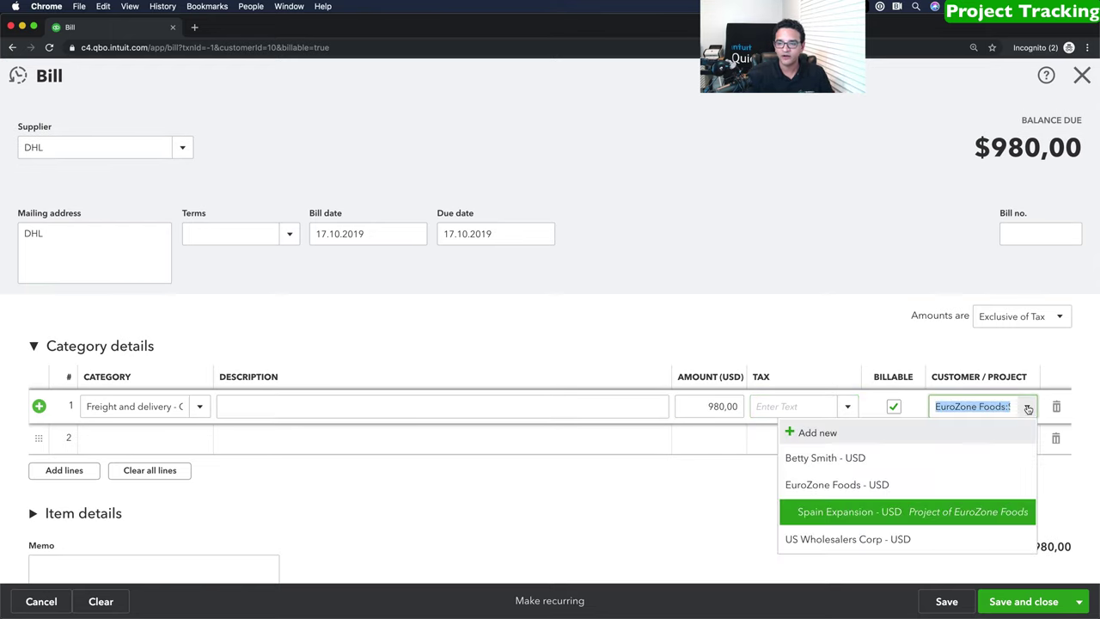
{"action": "left_click", "coordinate": [859, 516]}
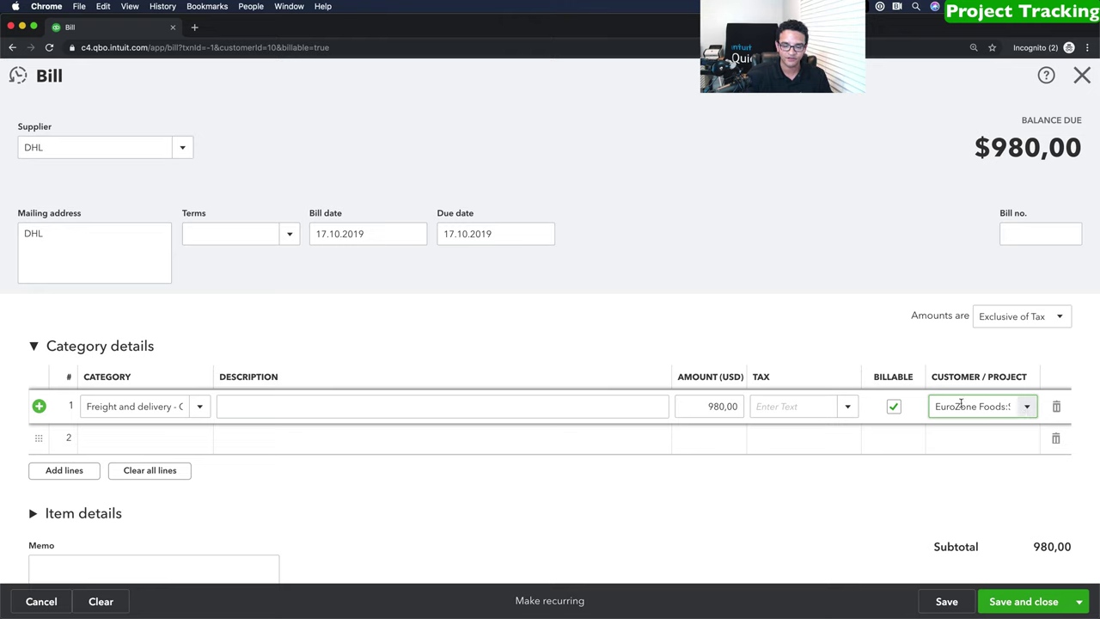
{"action": "left_click", "coordinate": [894, 406]}
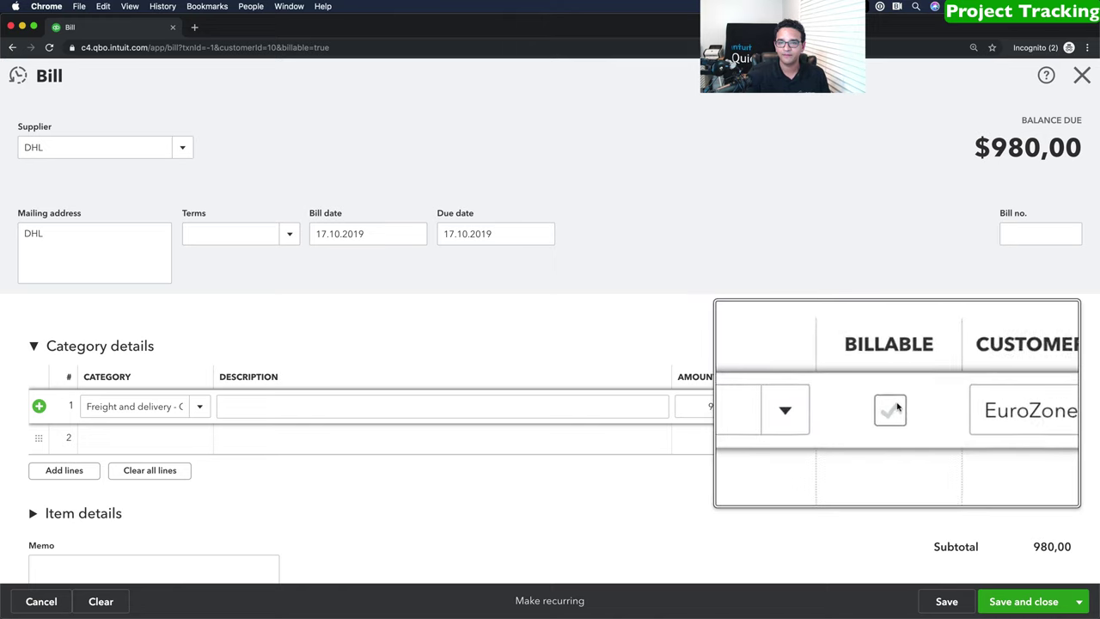
{"action": "left_click", "coordinate": [1038, 395]}
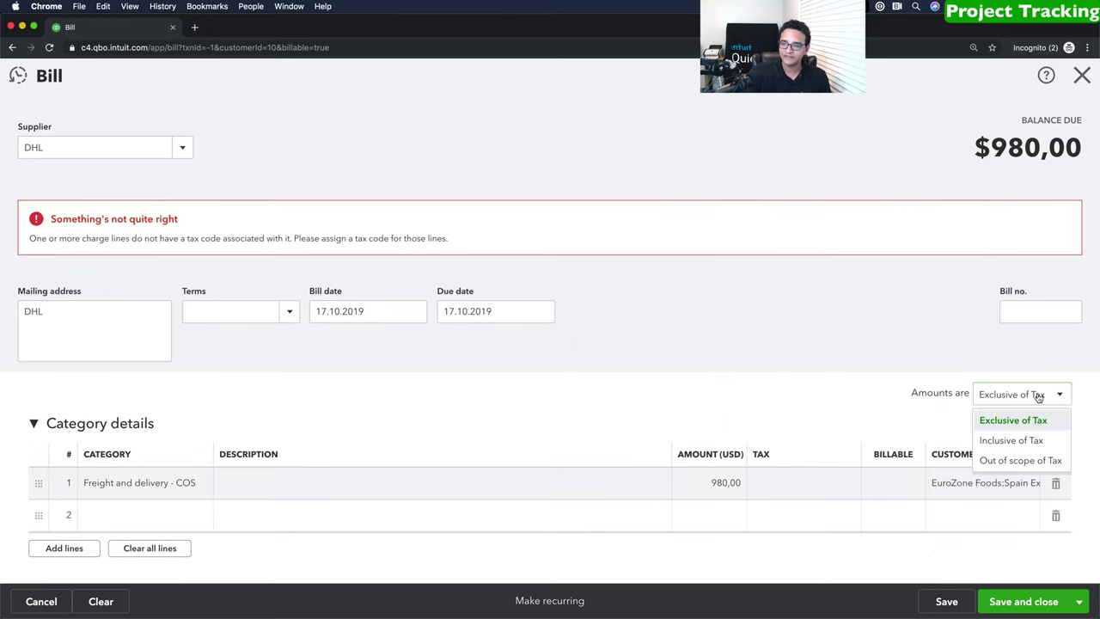
{"action": "left_click", "coordinate": [1013, 461]}
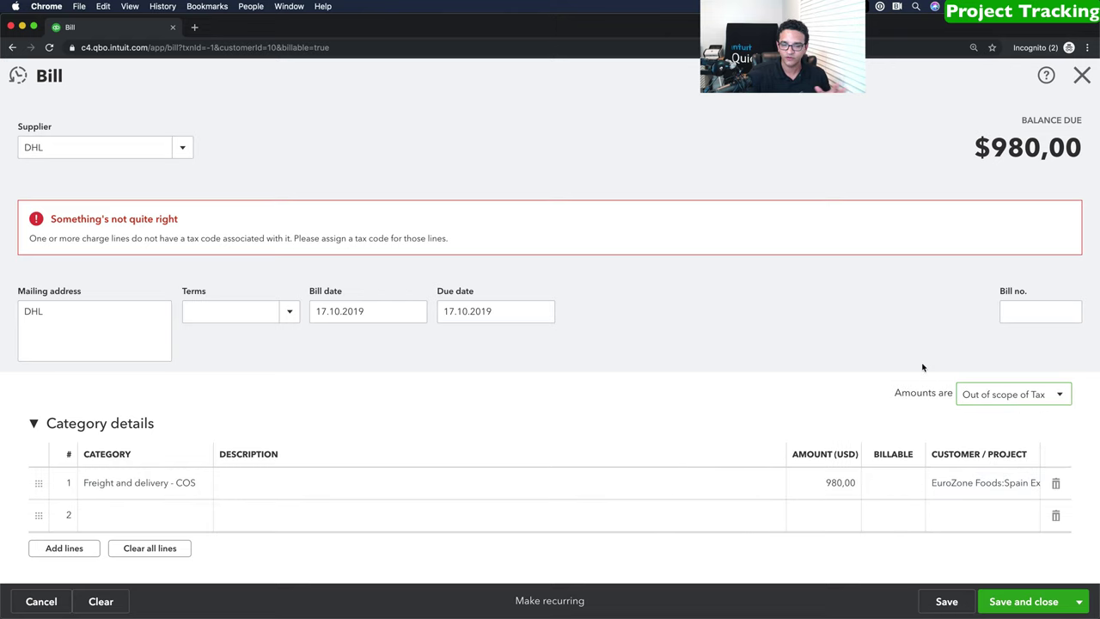
{"action": "left_click", "coordinate": [1027, 603]}
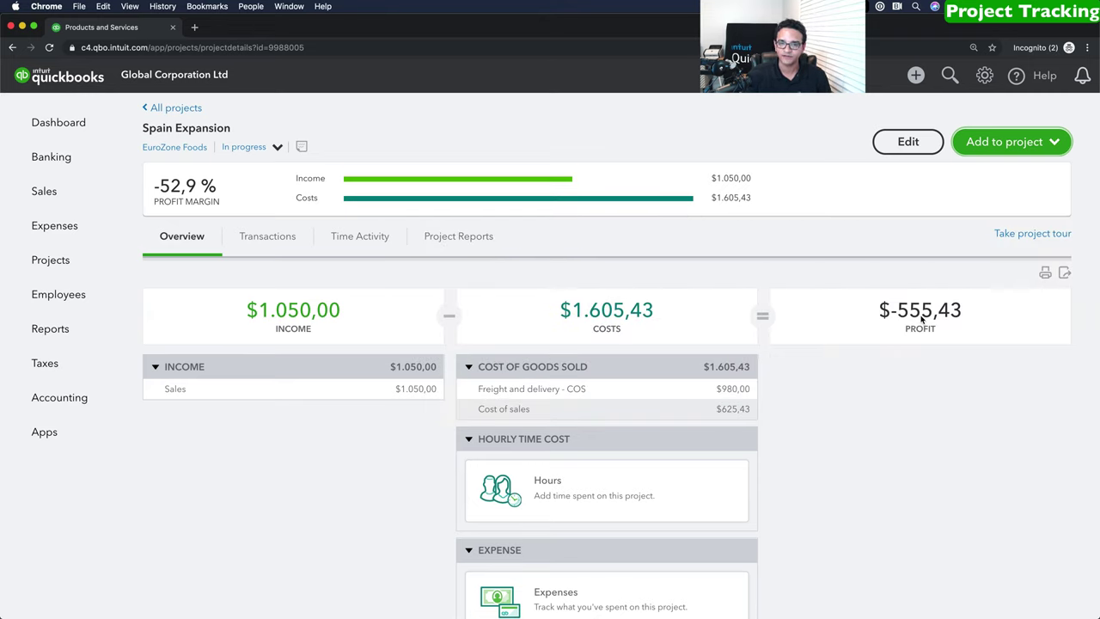
Browse Transactions, Time Activity and Project Reports, then view Project profitability (without time costs).
{"action": "left_click", "coordinate": [262, 240]}
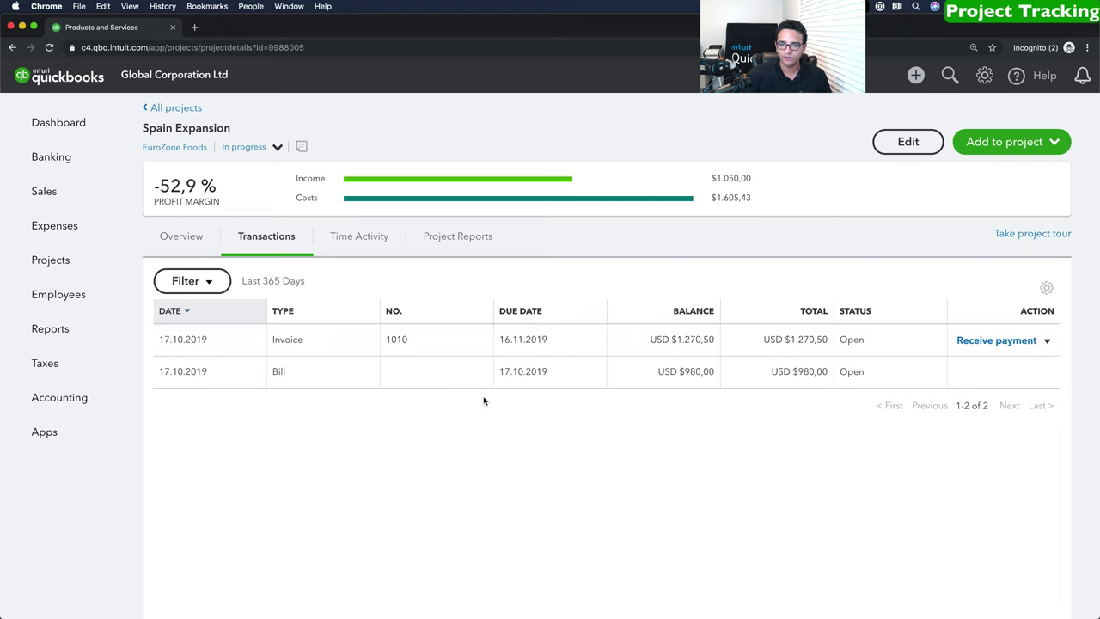
{"action": "left_click", "coordinate": [359, 240]}
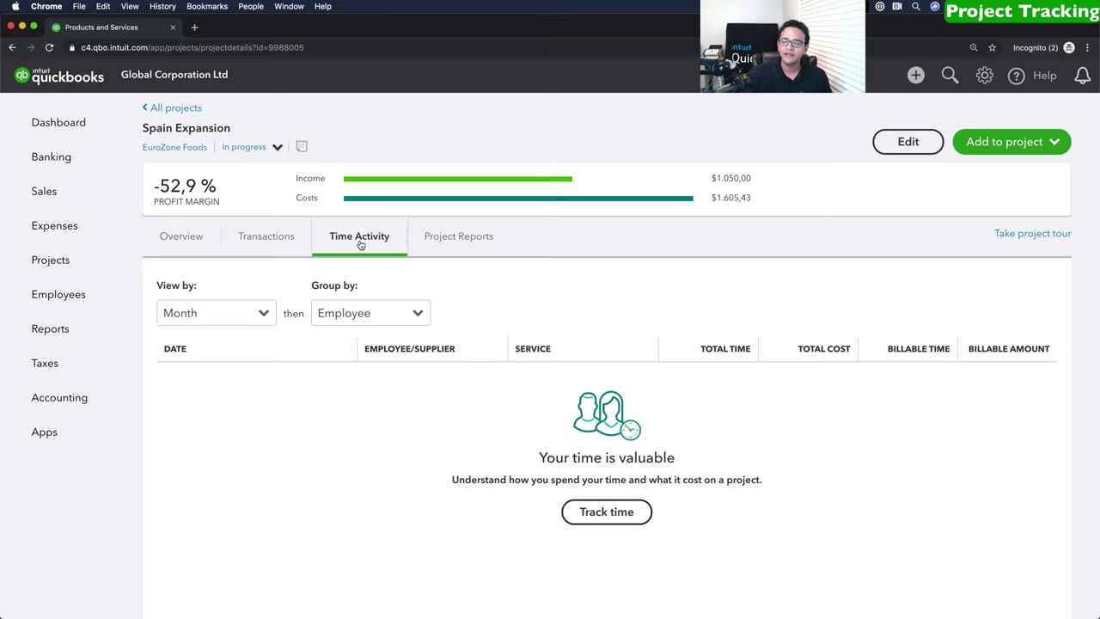
{"action": "left_click", "coordinate": [457, 238]}
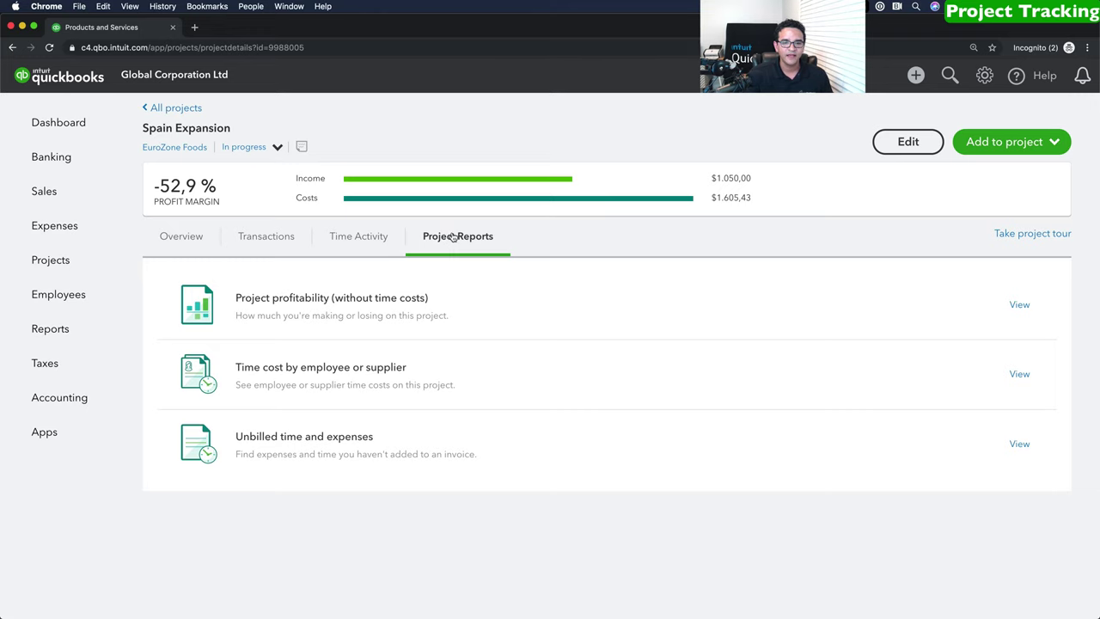
{"action": "left_click", "coordinate": [283, 300]}
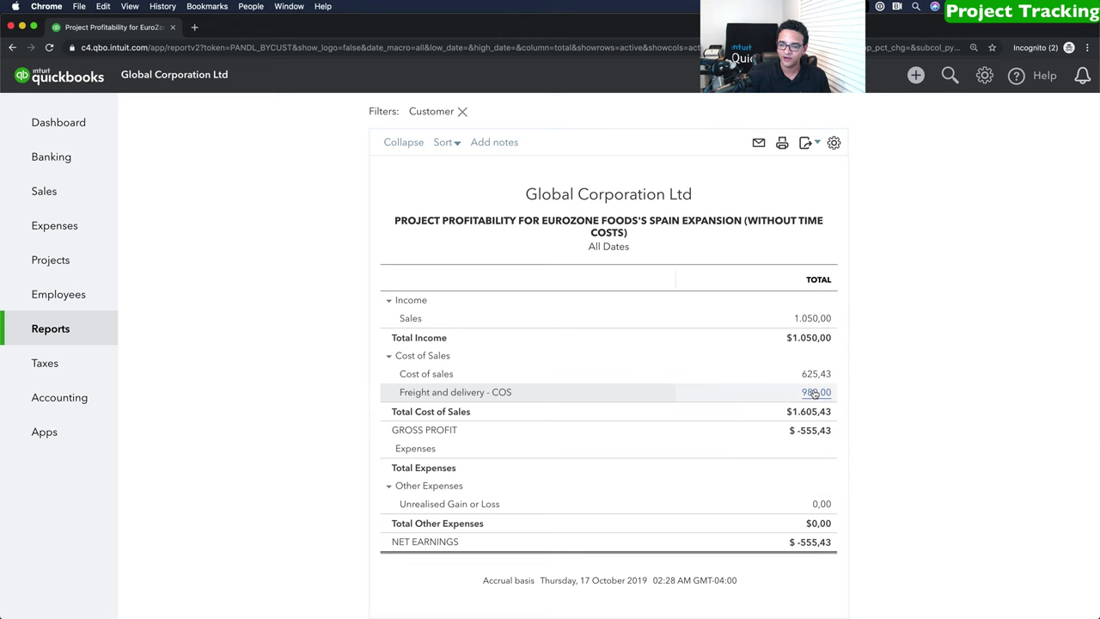
Open the DHL bill behind the 980,00 freight cost and change line 1 to 80.
{"action": "left_click", "coordinate": [814, 393]}
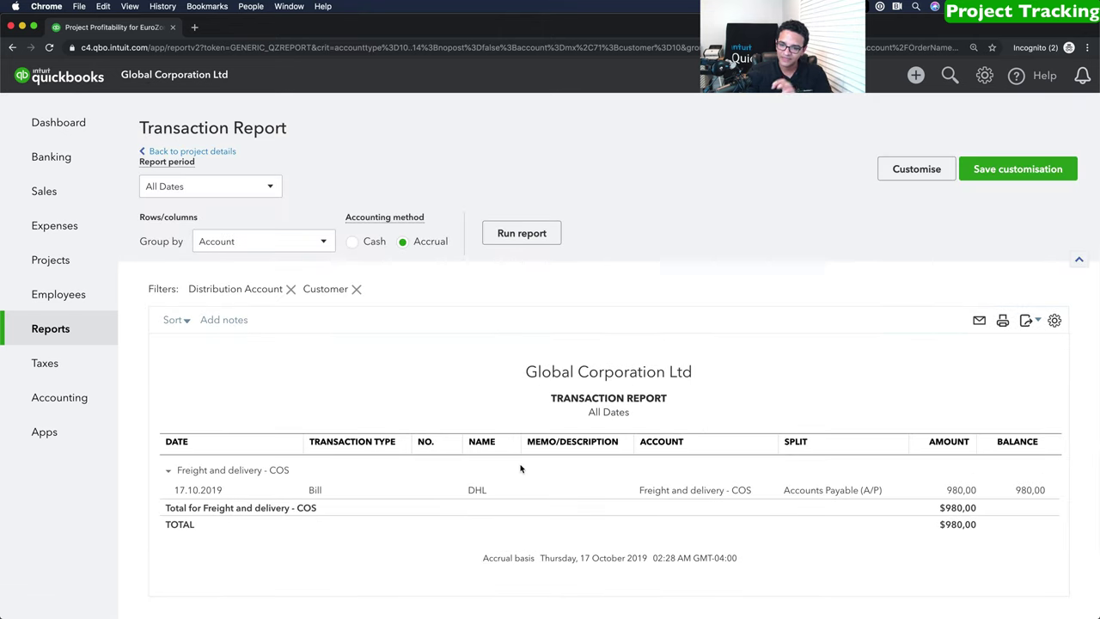
{"action": "left_click", "coordinate": [315, 491]}
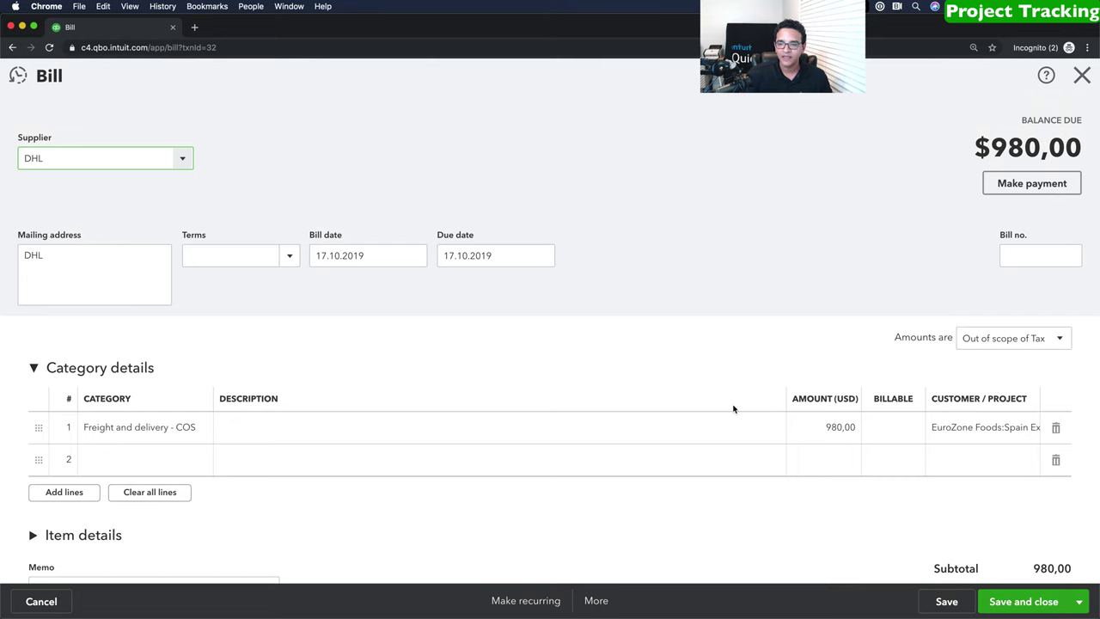
{"action": "left_click", "coordinate": [831, 434]}
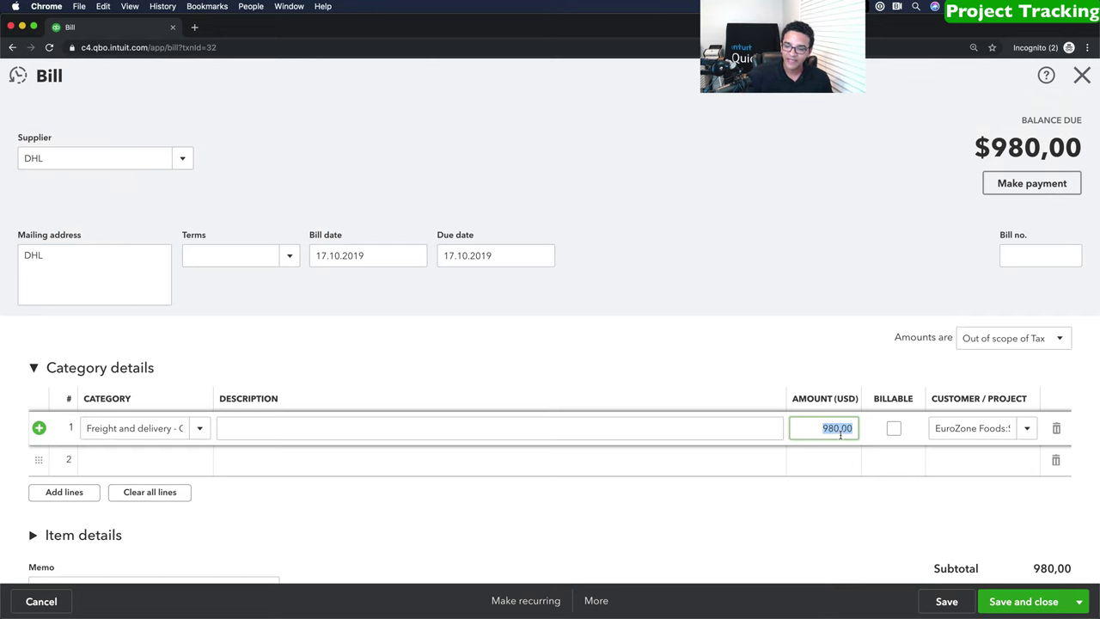
{"action": "type", "text": "80"}
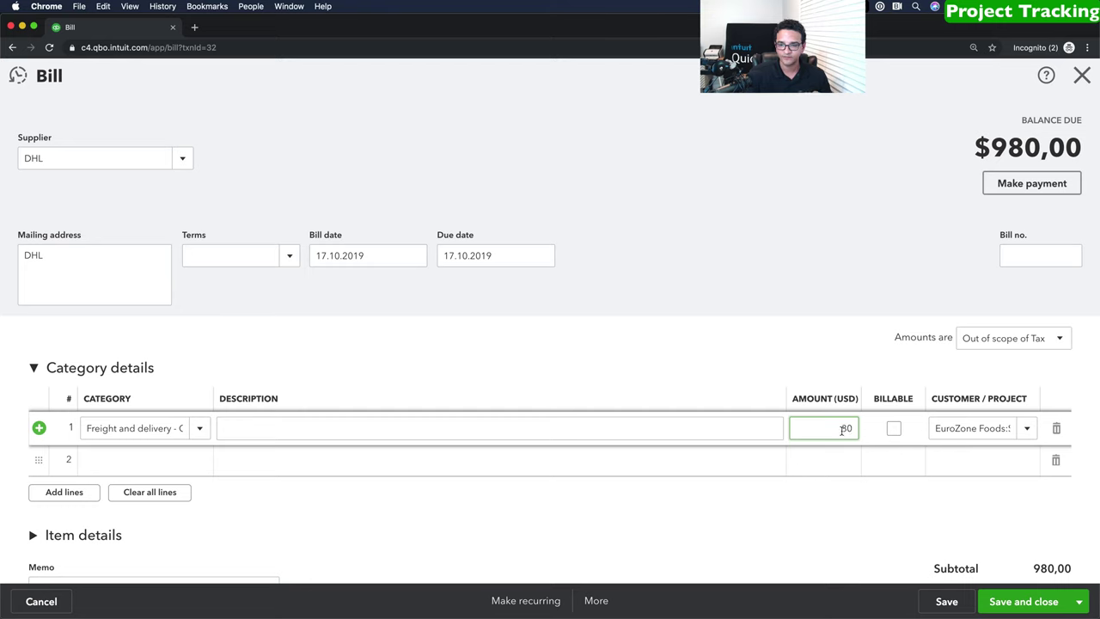
Add a 900 Freight and delivery - COS line for another customer and save the bill.
{"action": "left_click", "coordinate": [834, 458]}
{"action": "type", "text": "900"}
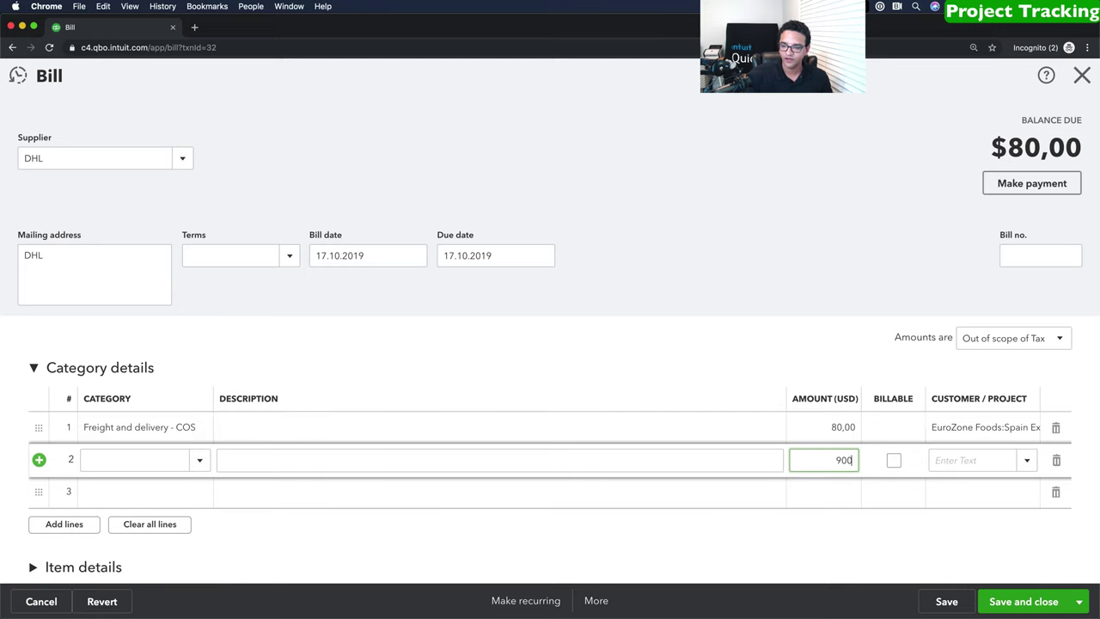
{"action": "left_click", "coordinate": [1035, 461]}
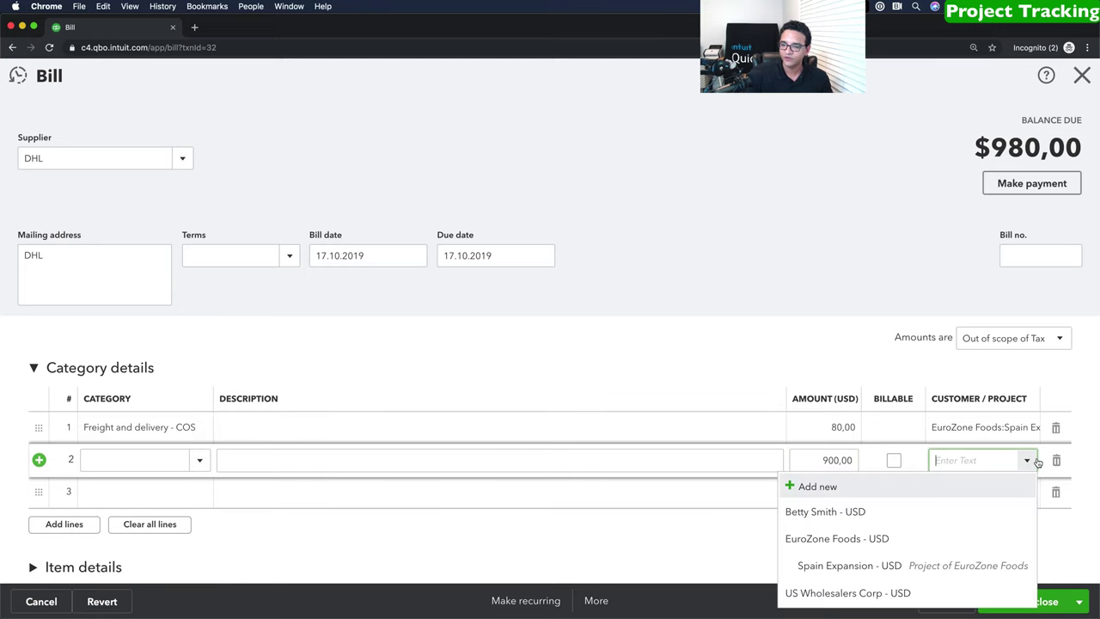
{"action": "left_click", "coordinate": [855, 514]}
{"action": "left_click", "coordinate": [123, 464]}
{"action": "type", "text": "Freight and delivery - C"}
{"action": "left_click", "coordinate": [127, 509]}
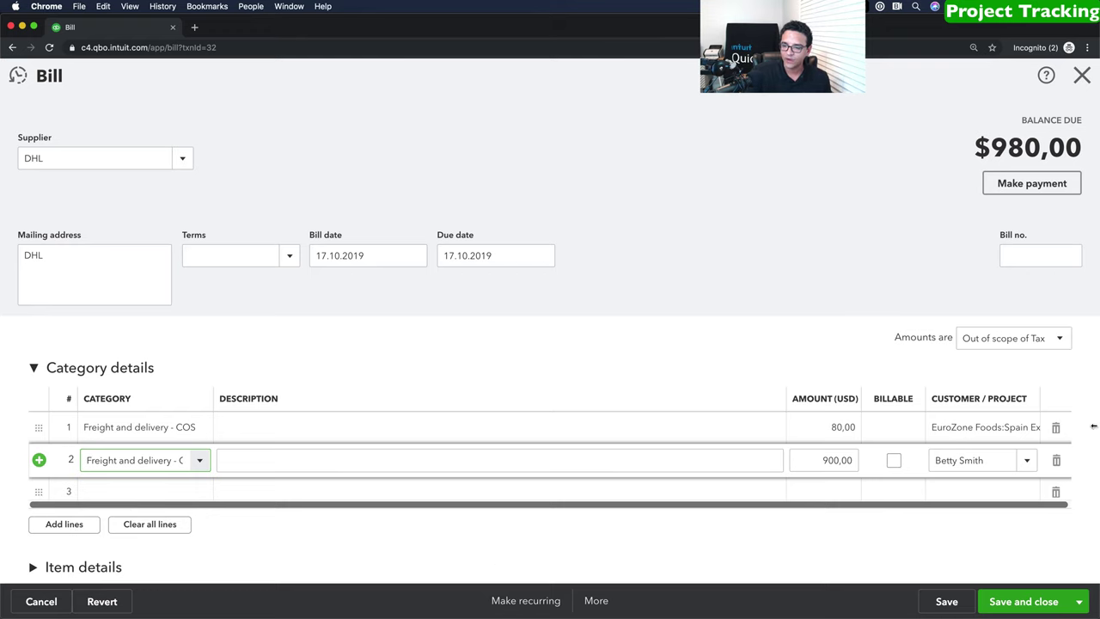
{"action": "left_click", "coordinate": [1033, 610]}
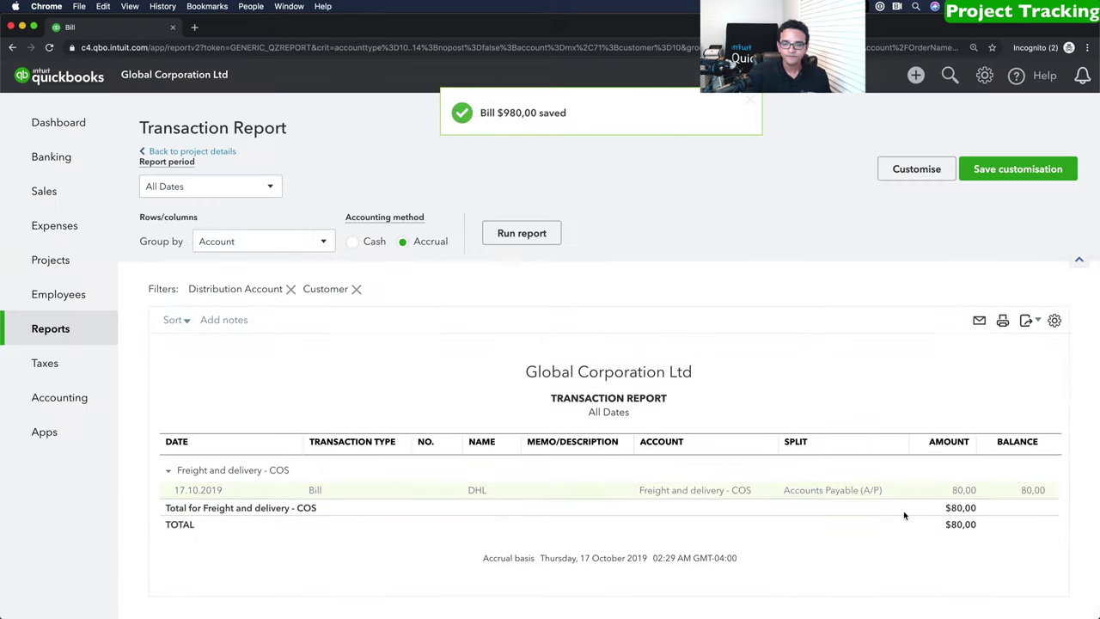
Review Spain Expansion's overview (344,57 profit, 32,8% margin), then go to Taxes.
{"action": "left_click", "coordinate": [39, 261]}
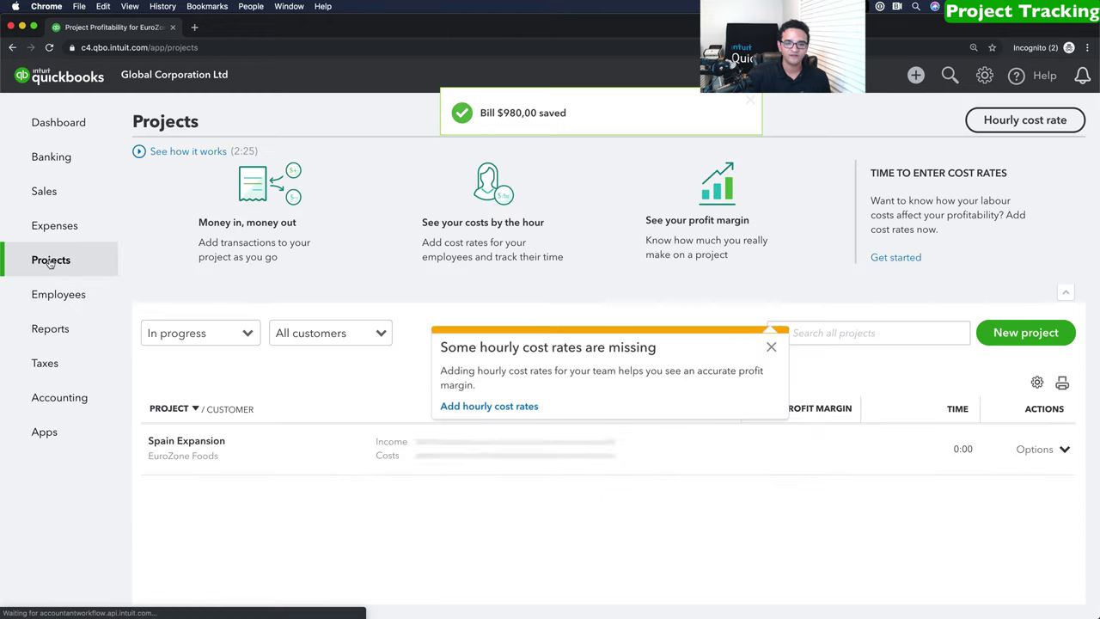
{"action": "left_click", "coordinate": [770, 346]}
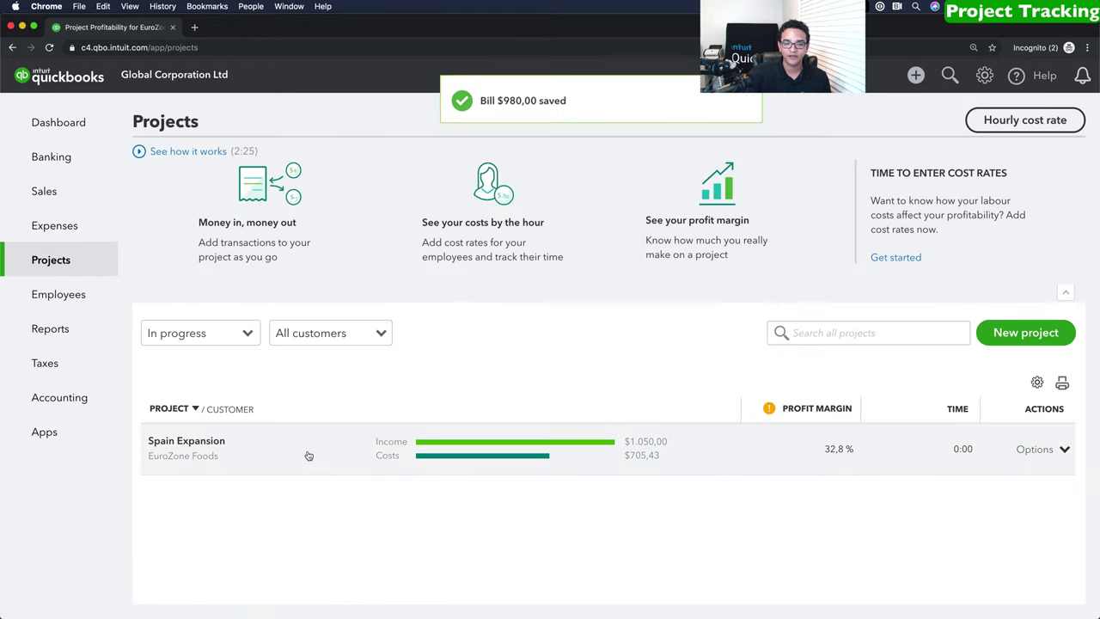
{"action": "left_click", "coordinate": [309, 452]}
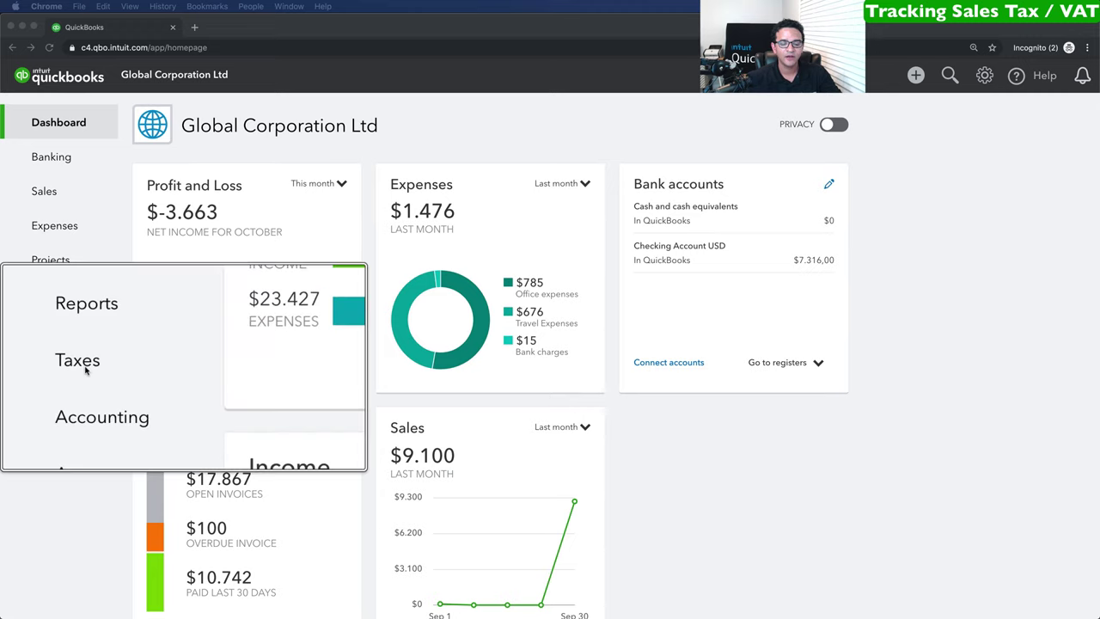
{"action": "left_click", "coordinate": [44, 364]}
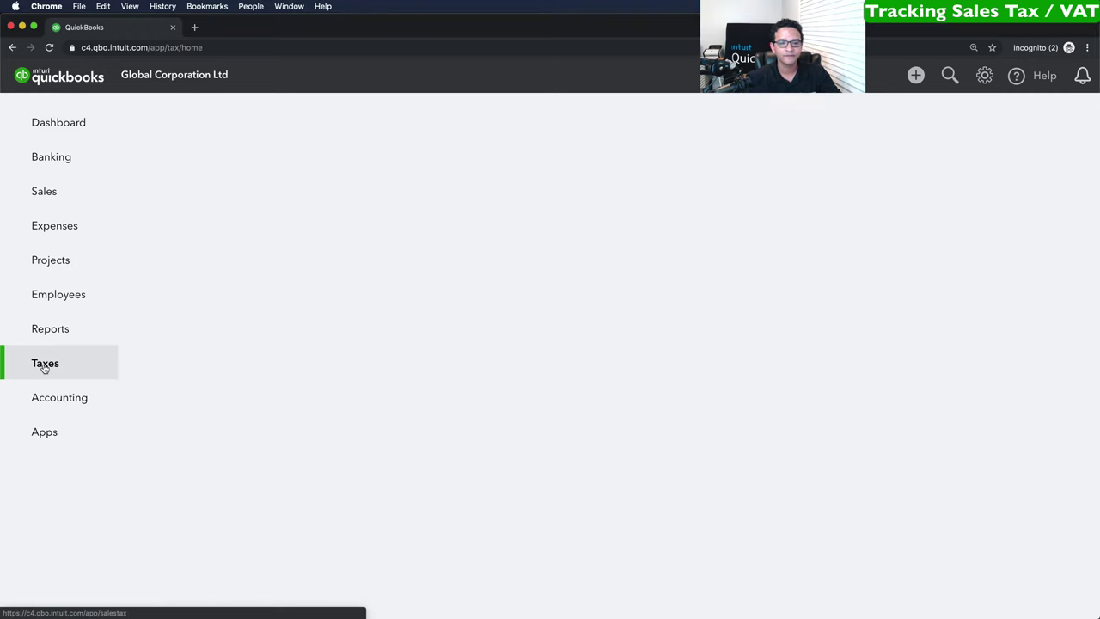
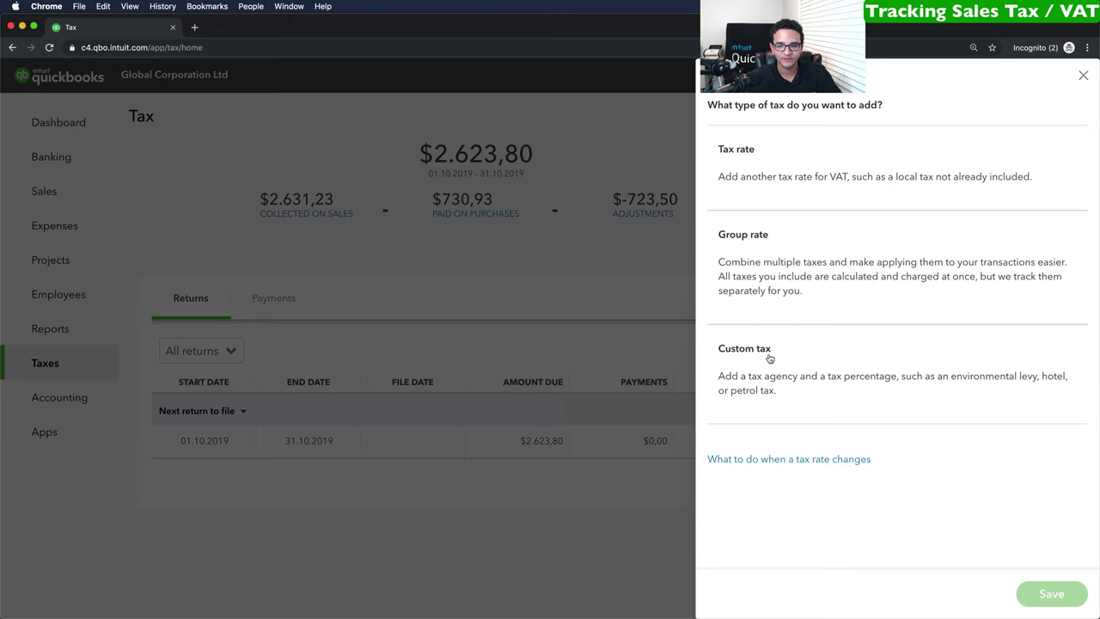
Create a custom tax named SPAIN VAT for the SPAIN VAT Agency, entering its registration number.
{"action": "left_click", "coordinate": [770, 358]}
{"action": "left_click", "coordinate": [751, 221]}
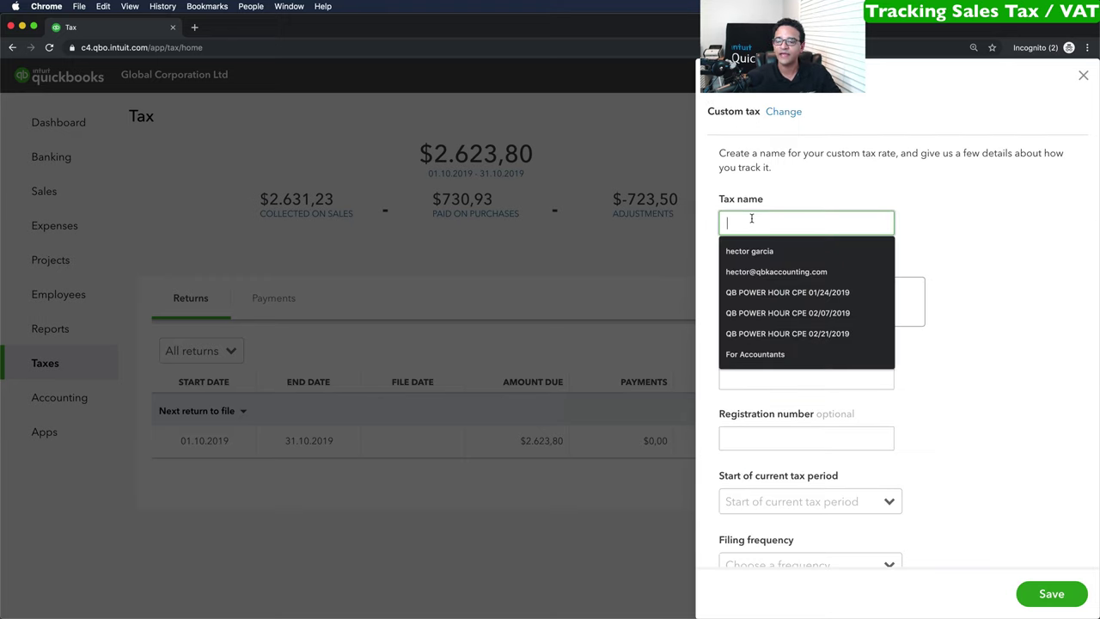
{"action": "left_click", "coordinate": [746, 222]}
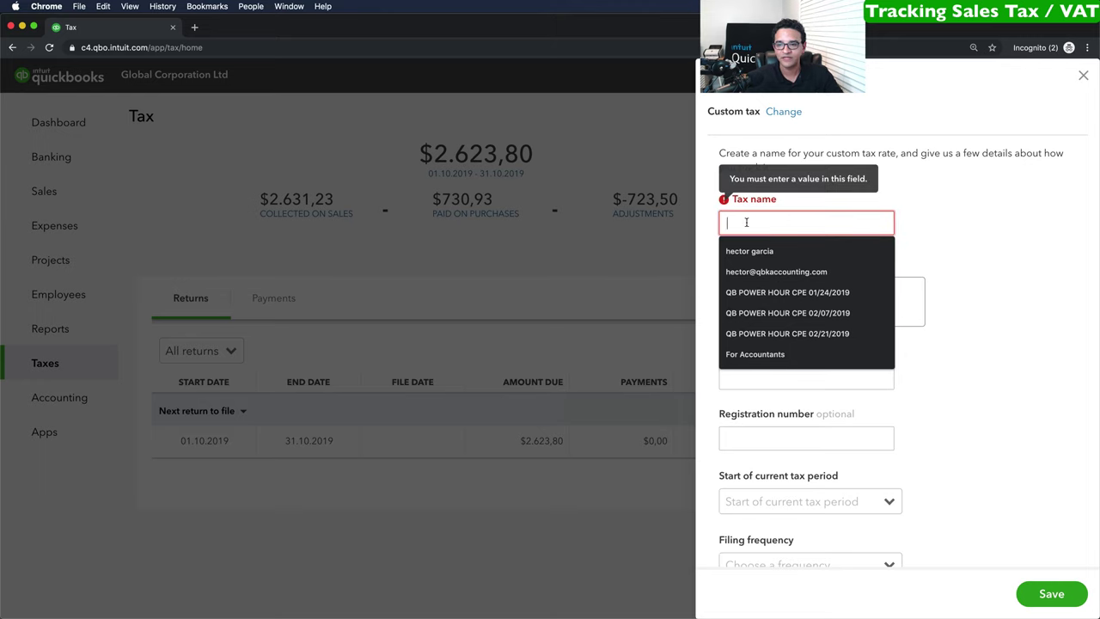
{"action": "type", "text": "SPA"}
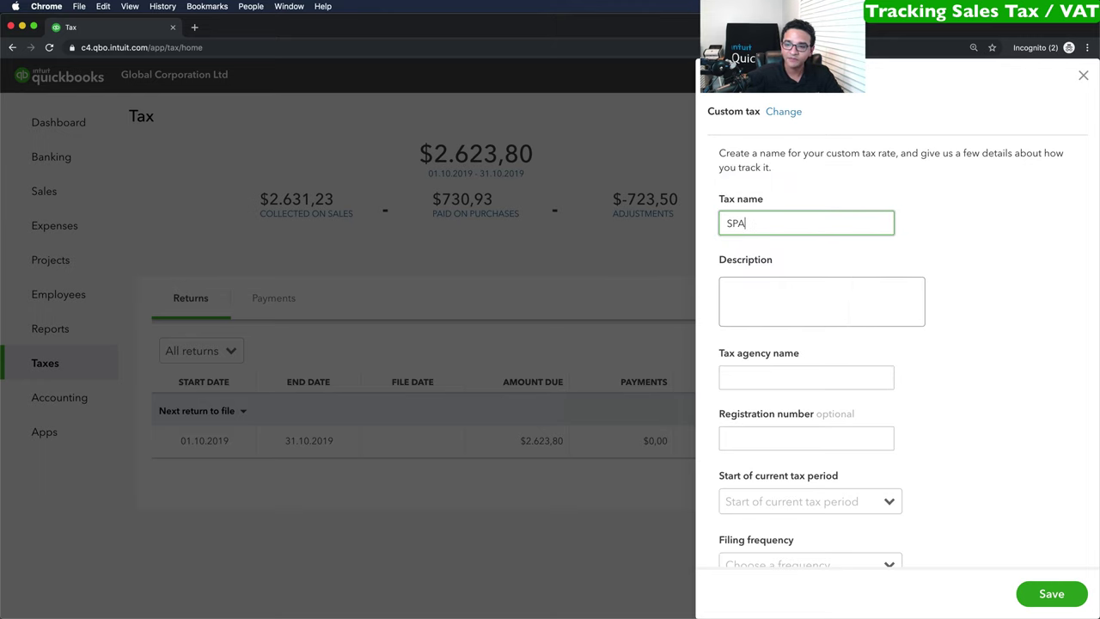
{"action": "type", "text": "IN VAT"}
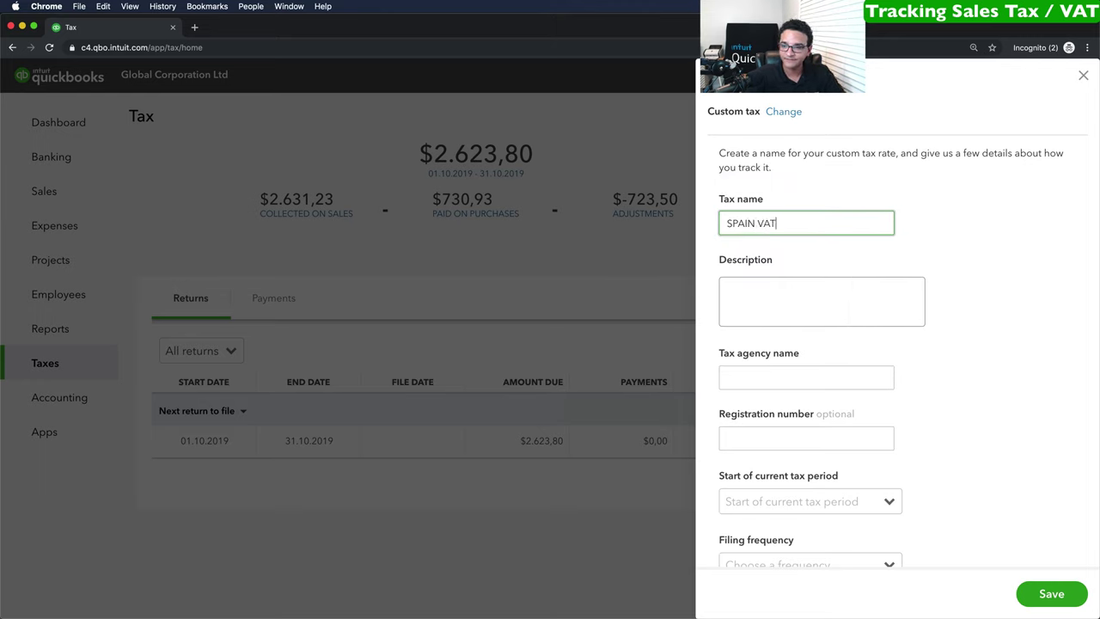
{"action": "left_click", "coordinate": [763, 377]}
{"action": "type", "text": "SPAIN VAT Agency"}
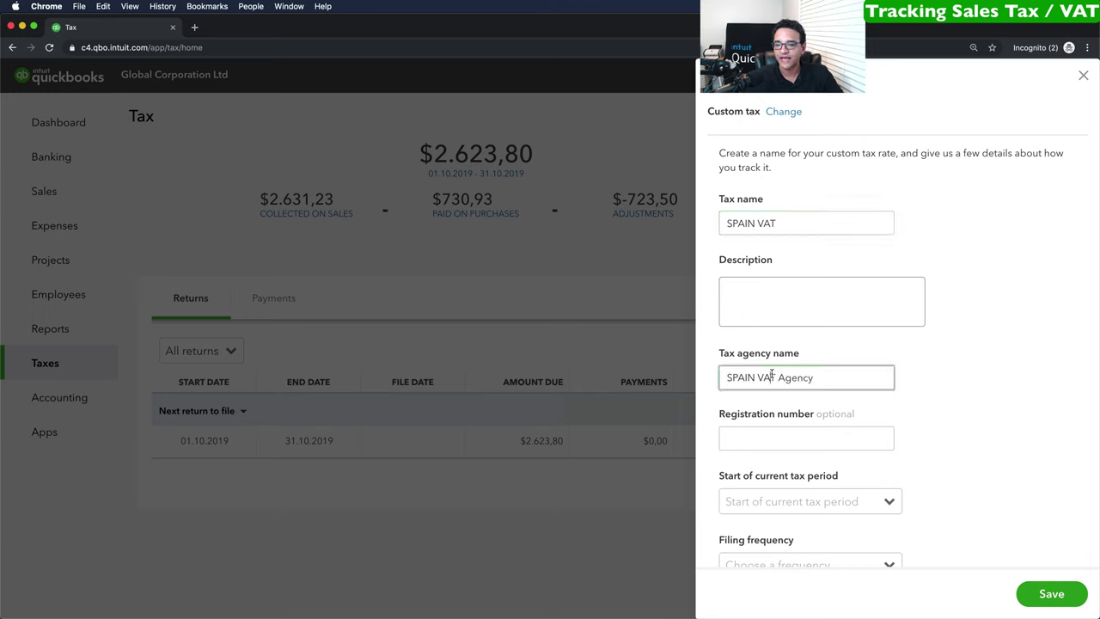
{"action": "left_click_drag", "start_coordinate": [834, 376], "coordinate": [665, 369]}
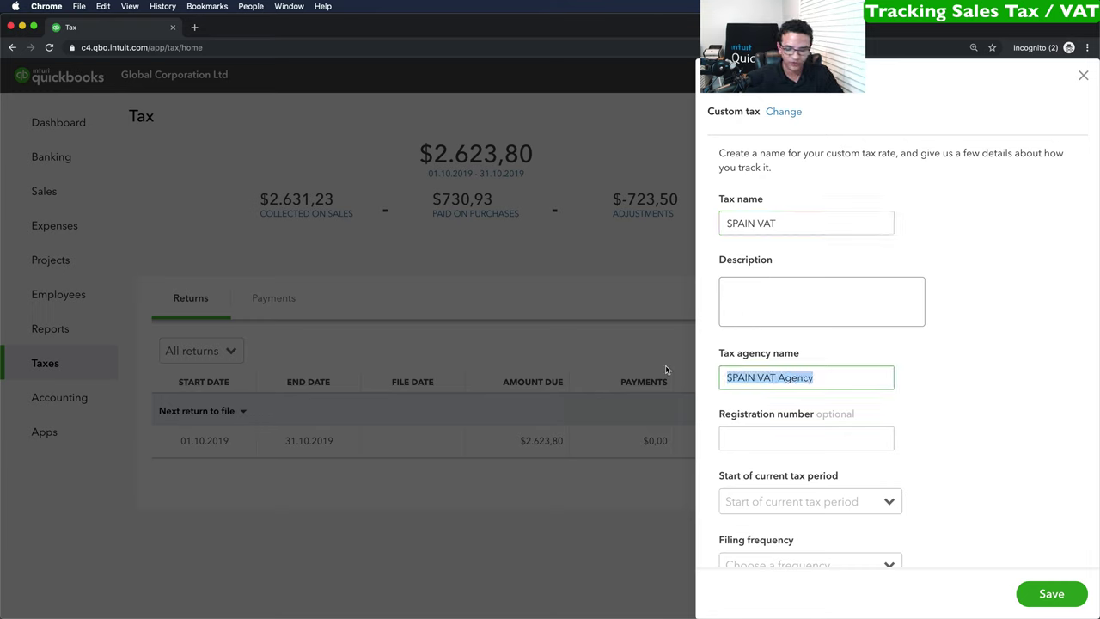
{"action": "left_click", "coordinate": [827, 377]}
{"action": "left_click", "coordinate": [792, 436]}
{"action": "type", "text": "5646544"}
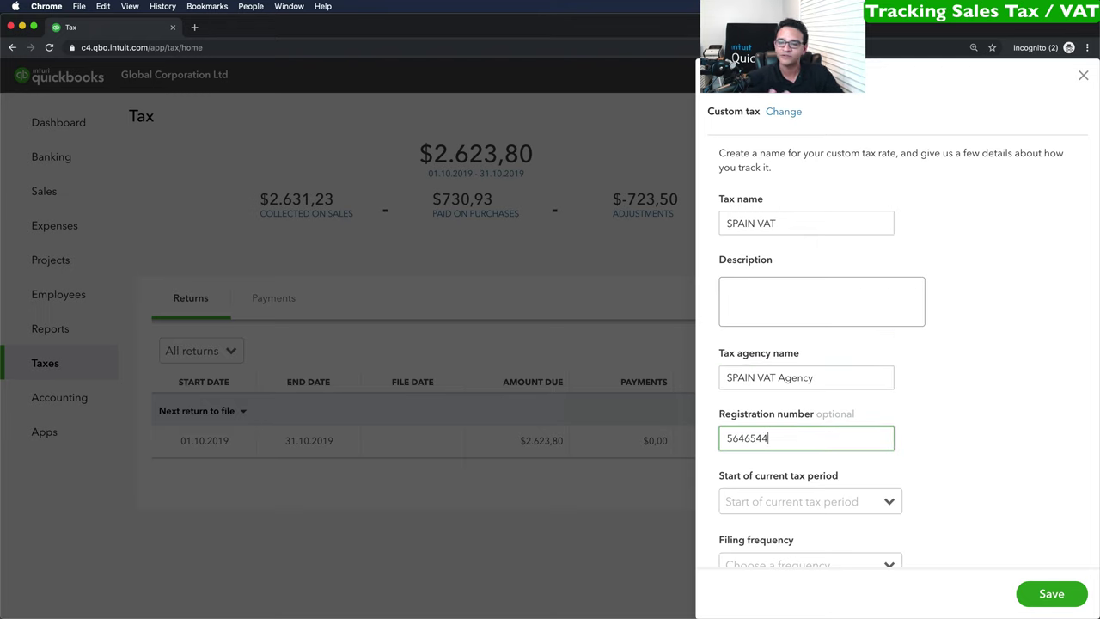
Set the tax period to start in October, filed Quarterly, with Accrual reporting.
{"action": "scroll", "coordinate": [819, 427], "scroll_direction": "down", "scroll_amount": 3}
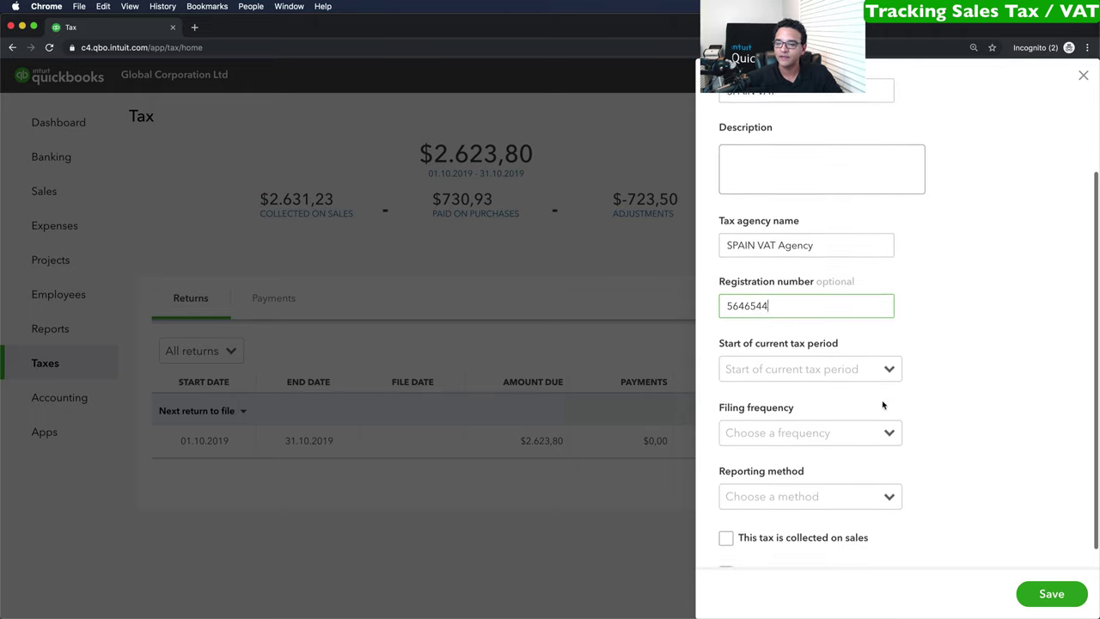
{"action": "left_click", "coordinate": [890, 364]}
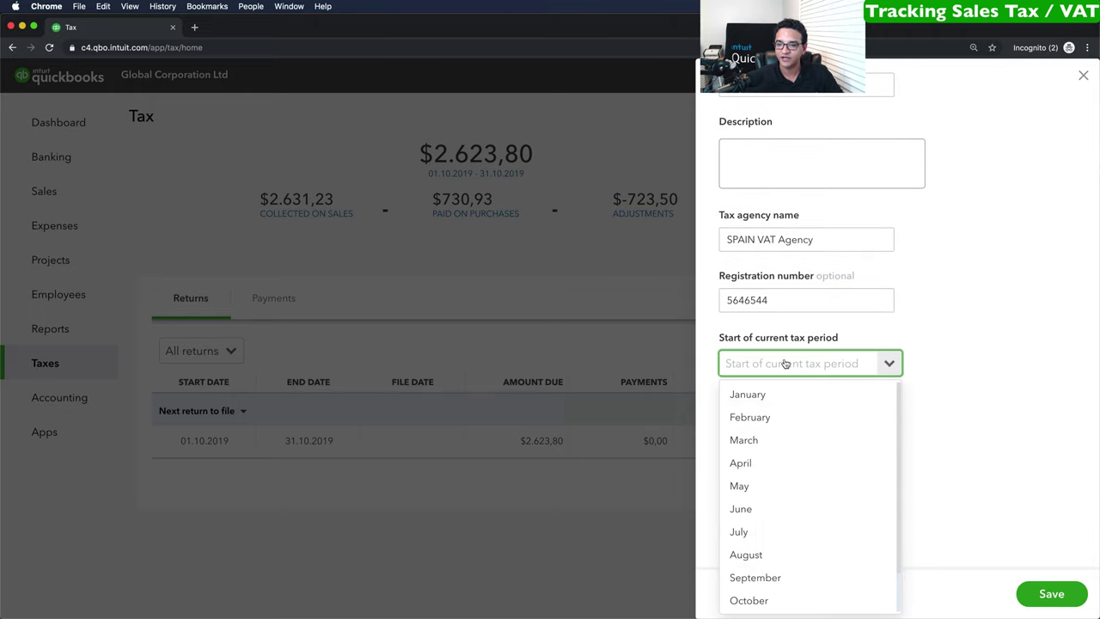
{"action": "scroll", "coordinate": [762, 558], "scroll_direction": "down", "scroll_amount": 2}
{"action": "left_click", "coordinate": [749, 559]}
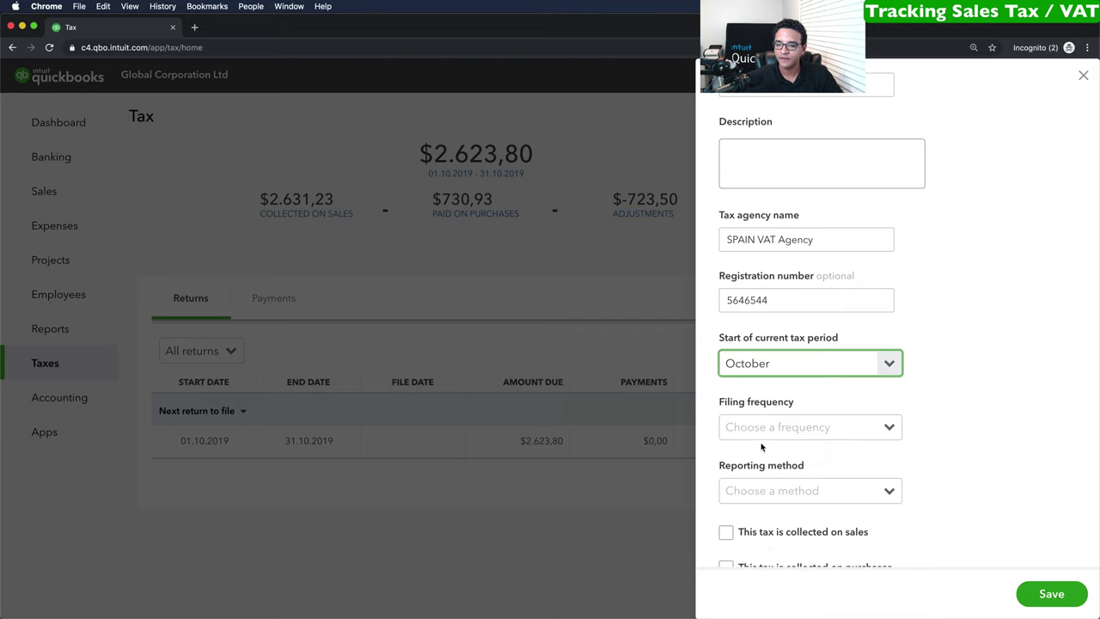
{"action": "left_click", "coordinate": [891, 428]}
{"action": "left_click", "coordinate": [769, 479]}
{"action": "scroll", "coordinate": [772, 486], "scroll_direction": "down", "scroll_amount": 1}
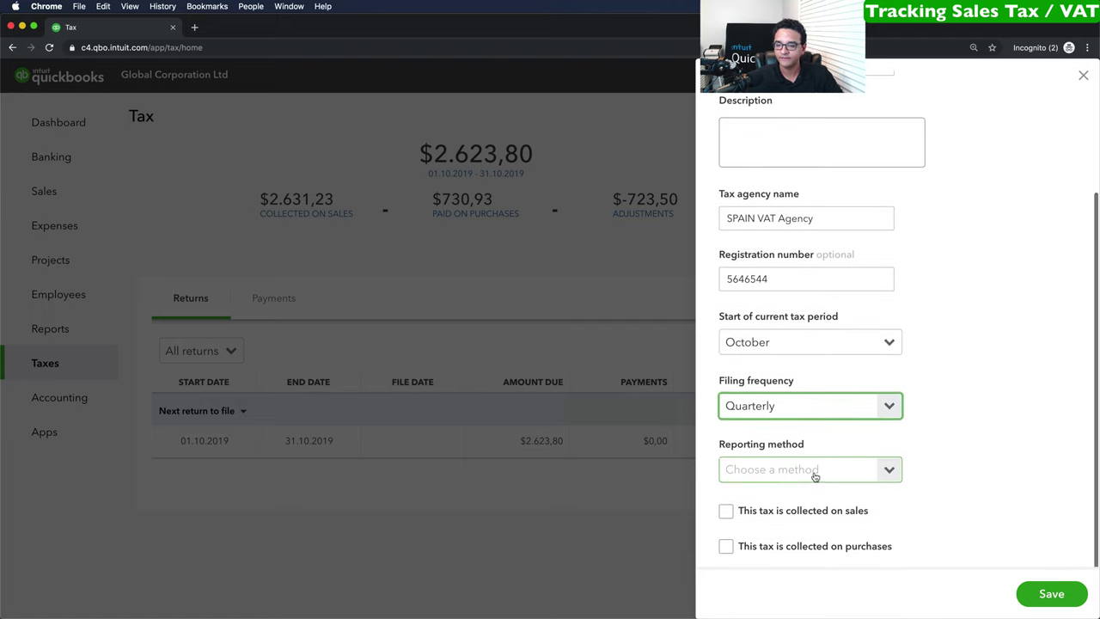
{"action": "left_click", "coordinate": [885, 469]}
{"action": "left_click", "coordinate": [752, 507]}
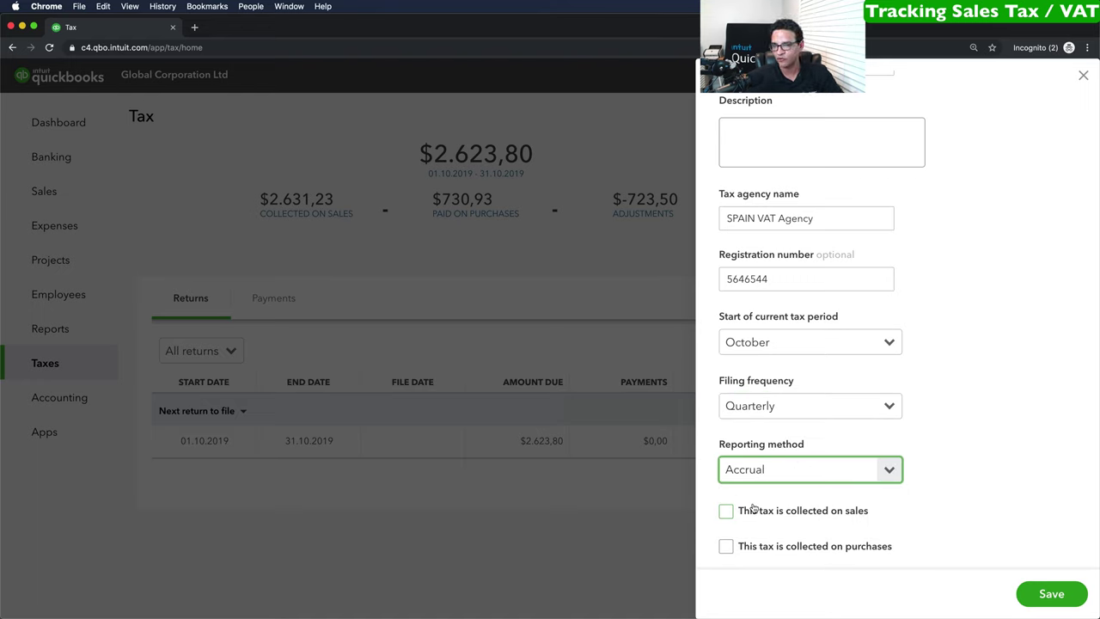
Mark the tax as collected on sales at a 15% rate and save it.
{"action": "scroll", "coordinate": [752, 507], "scroll_direction": "up", "scroll_amount": 2}
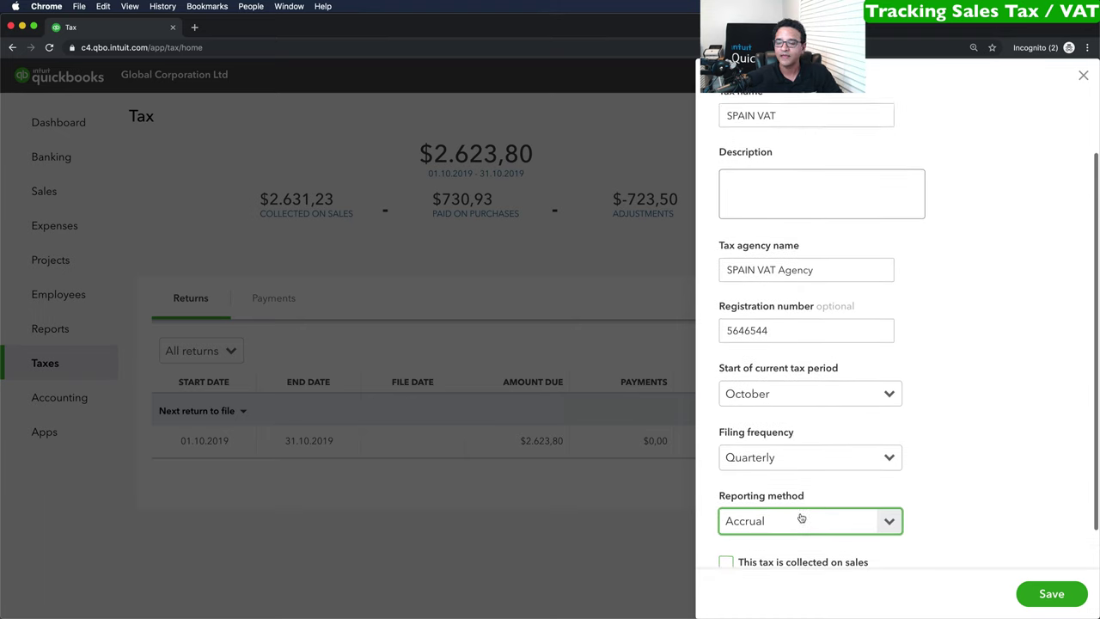
{"action": "scroll", "coordinate": [798, 519], "scroll_direction": "down", "scroll_amount": 2}
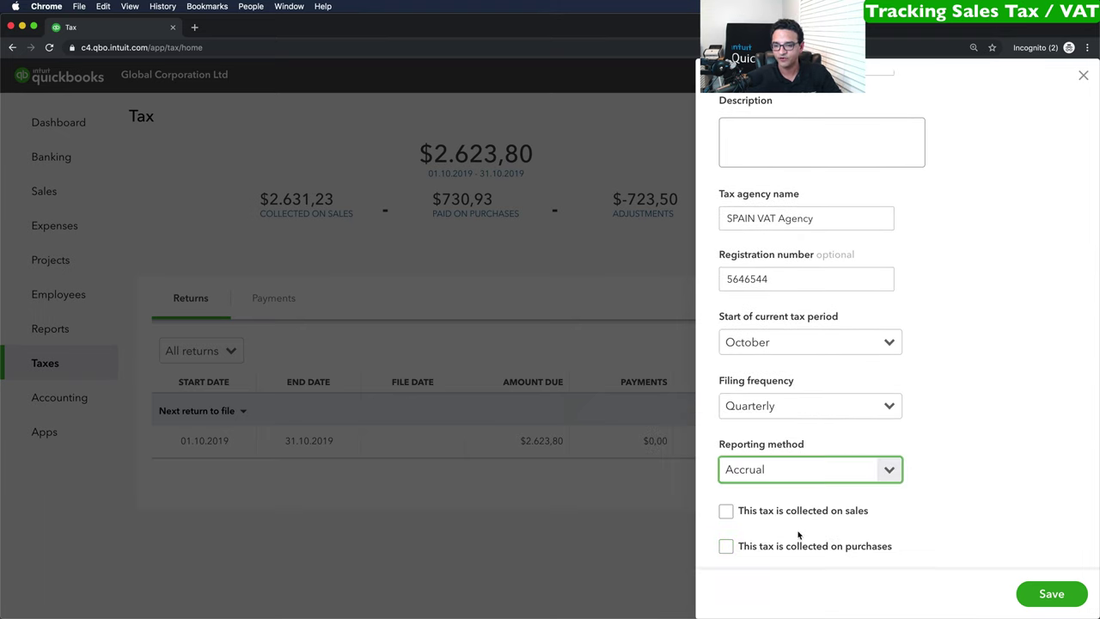
{"action": "left_click", "coordinate": [726, 512]}
{"action": "scroll", "coordinate": [834, 513], "scroll_direction": "down", "scroll_amount": 1}
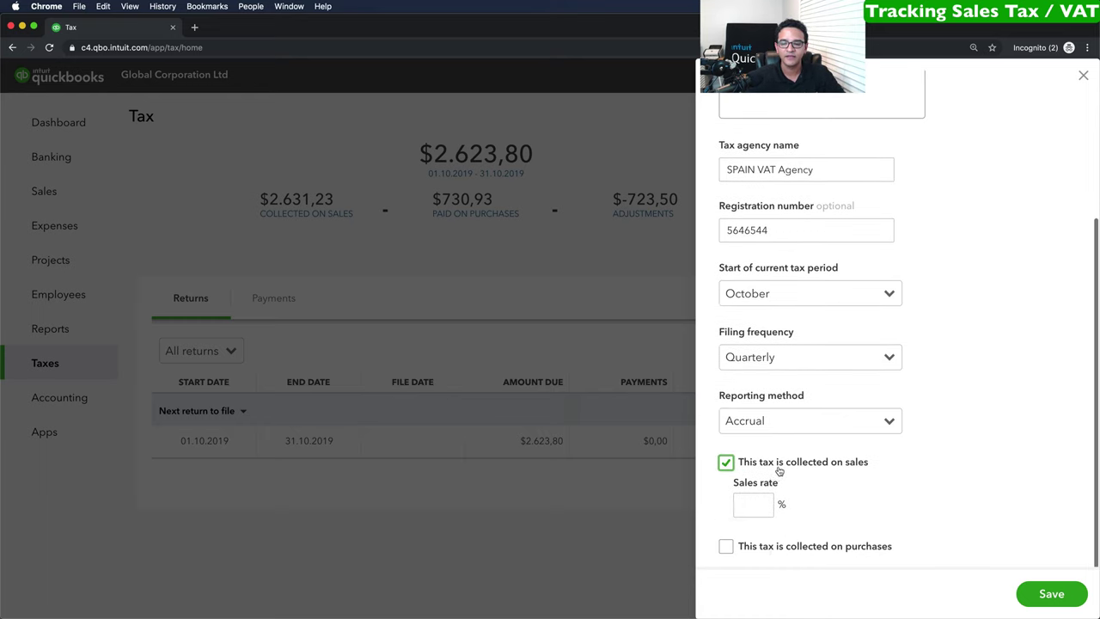
{"action": "left_click", "coordinate": [751, 502]}
{"action": "type", "text": "15"}
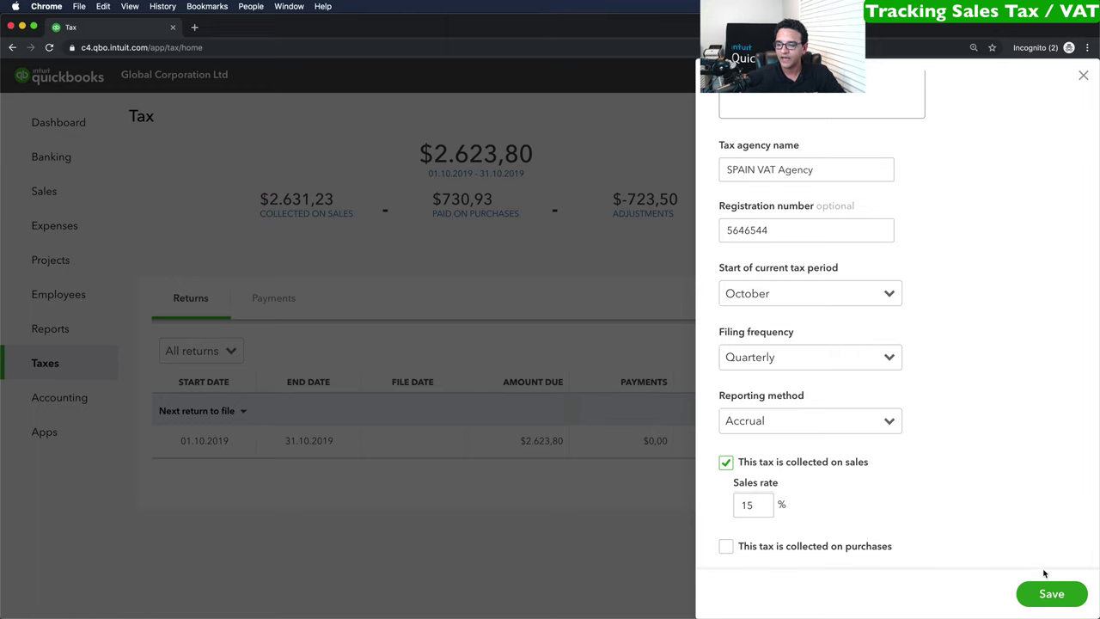
{"action": "left_click", "coordinate": [1055, 599]}
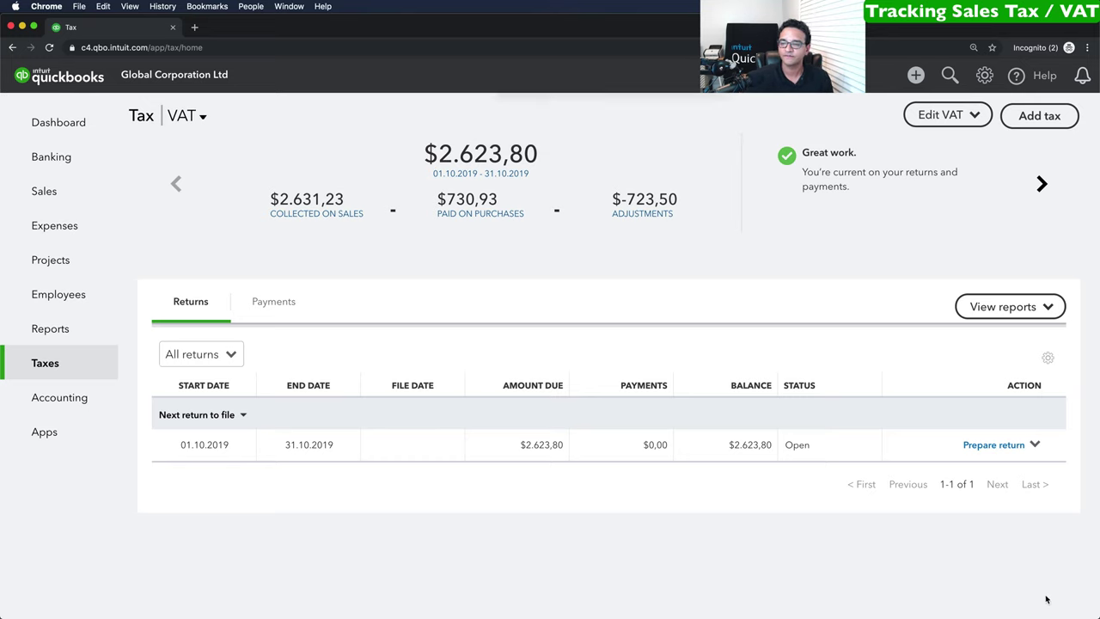
Check that SPAIN VAT appears in a new invoice's tax list, then open the Taxable sales summary report.
{"action": "left_click", "coordinate": [916, 76]}
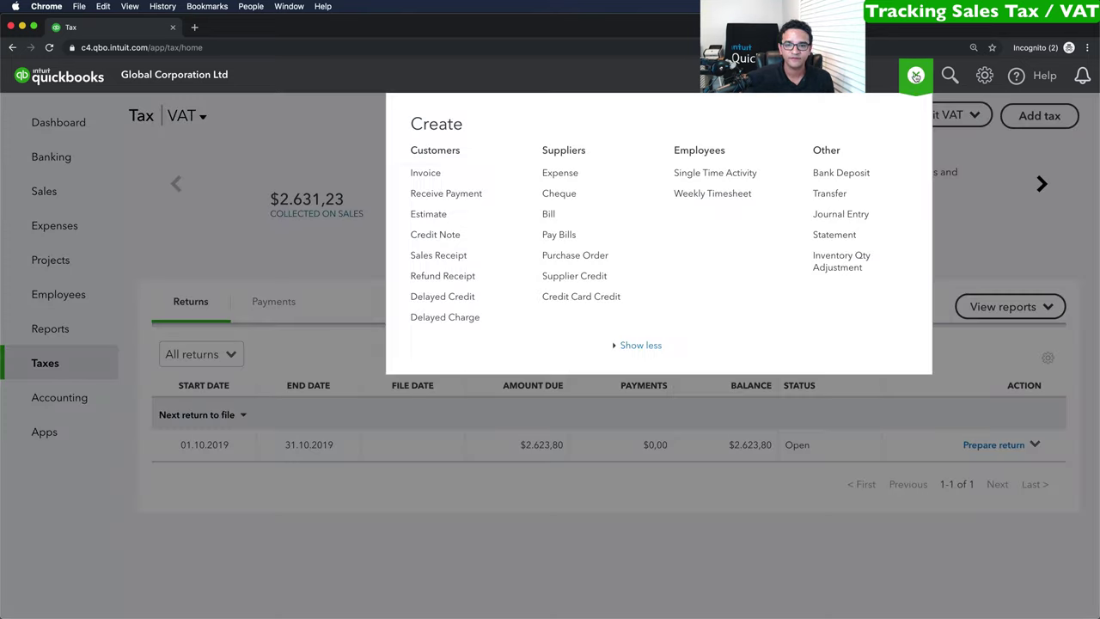
{"action": "left_click", "coordinate": [430, 177]}
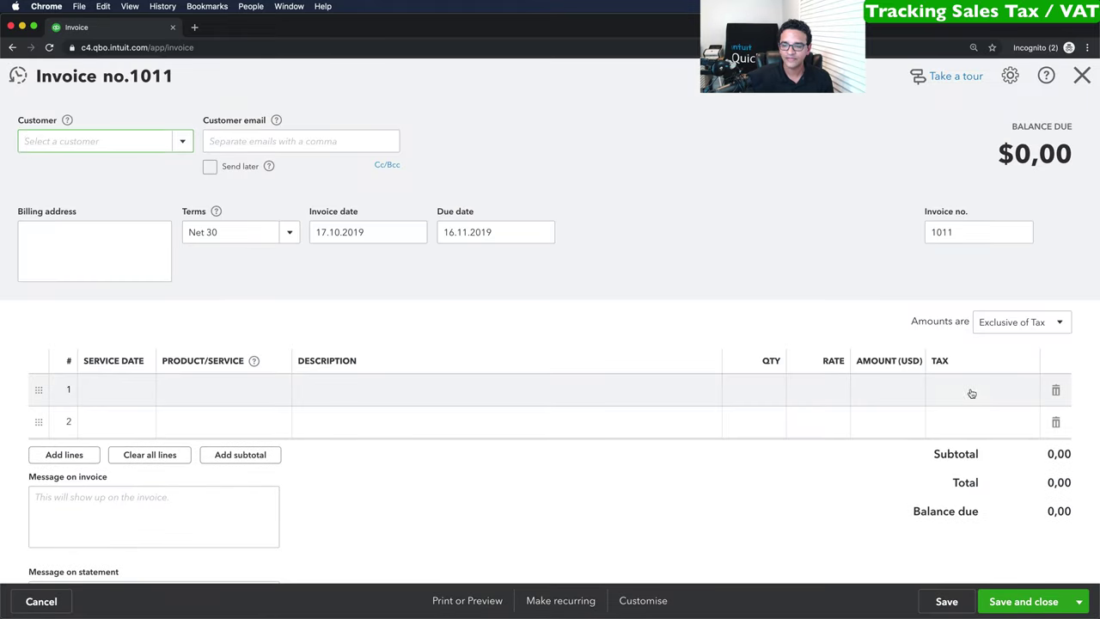
{"action": "left_click", "coordinate": [971, 393]}
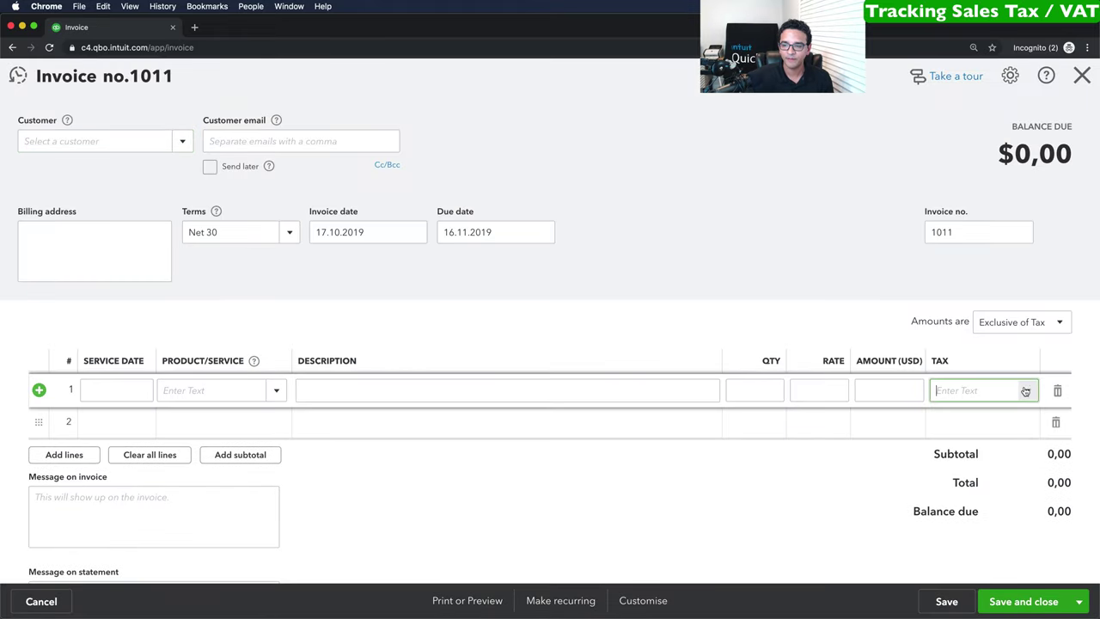
{"action": "left_click", "coordinate": [1026, 390]}
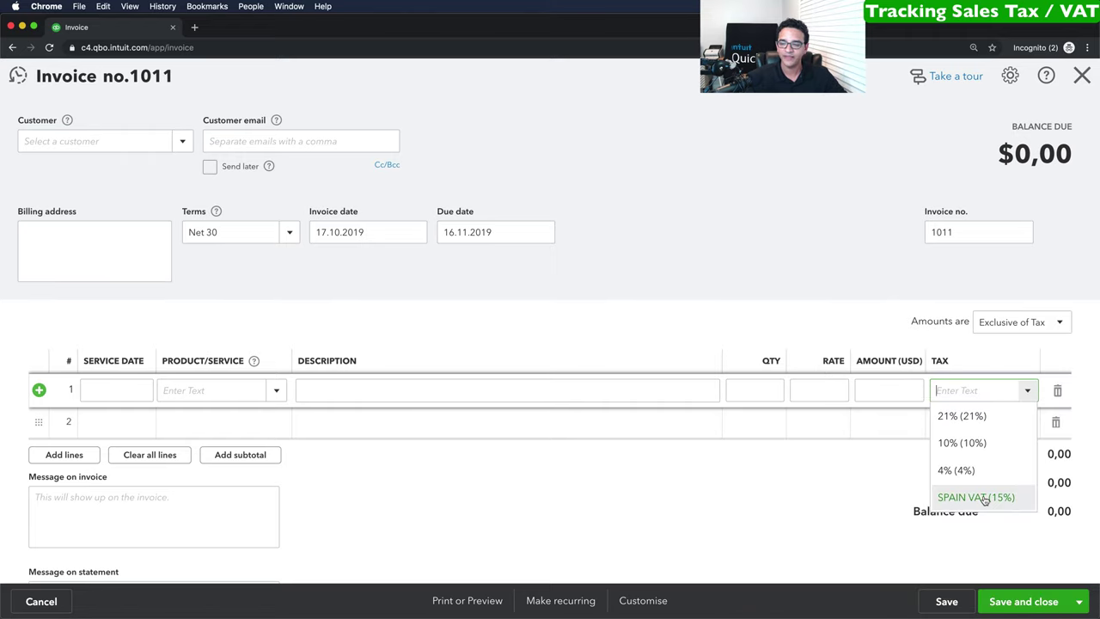
{"action": "left_click", "coordinate": [874, 495]}
{"action": "left_click", "coordinate": [1080, 77]}
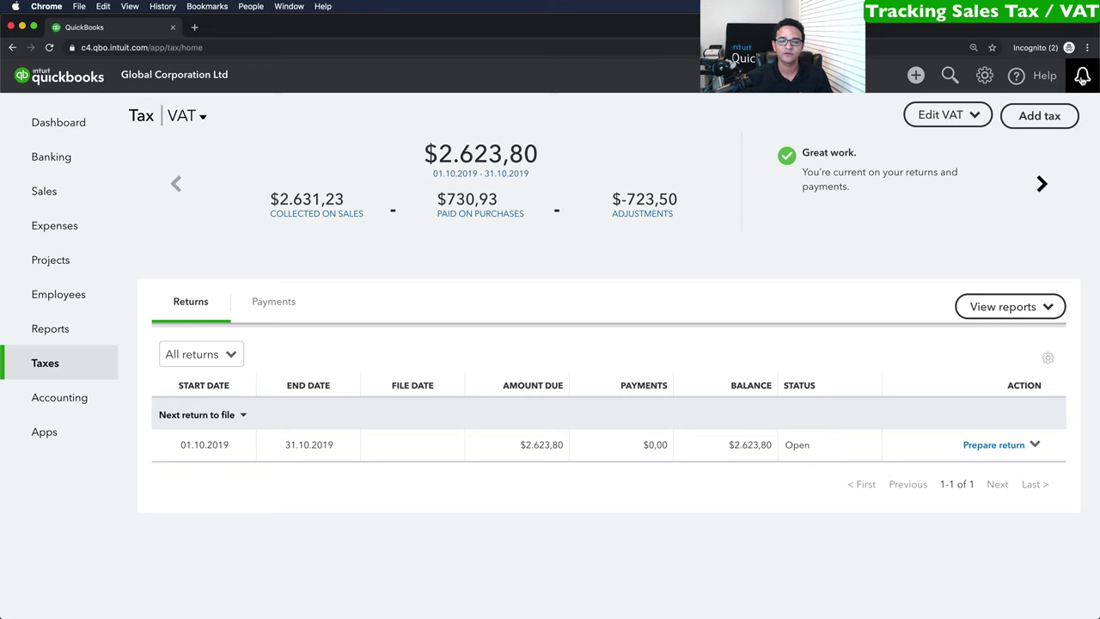
{"action": "left_click", "coordinate": [1004, 308]}
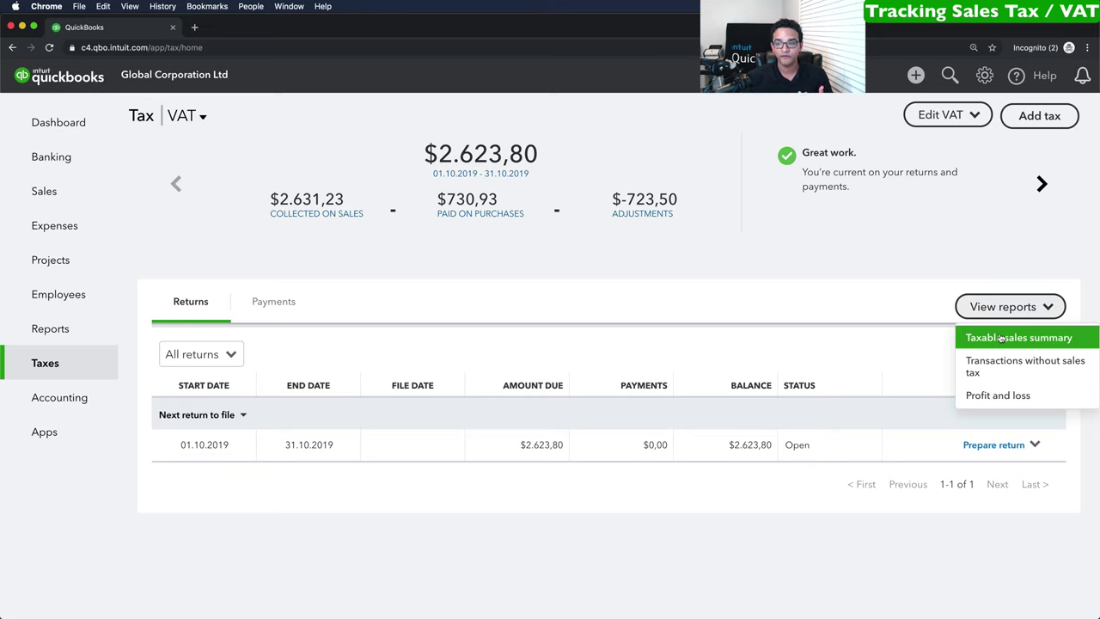
{"action": "left_click", "coordinate": [1001, 338]}
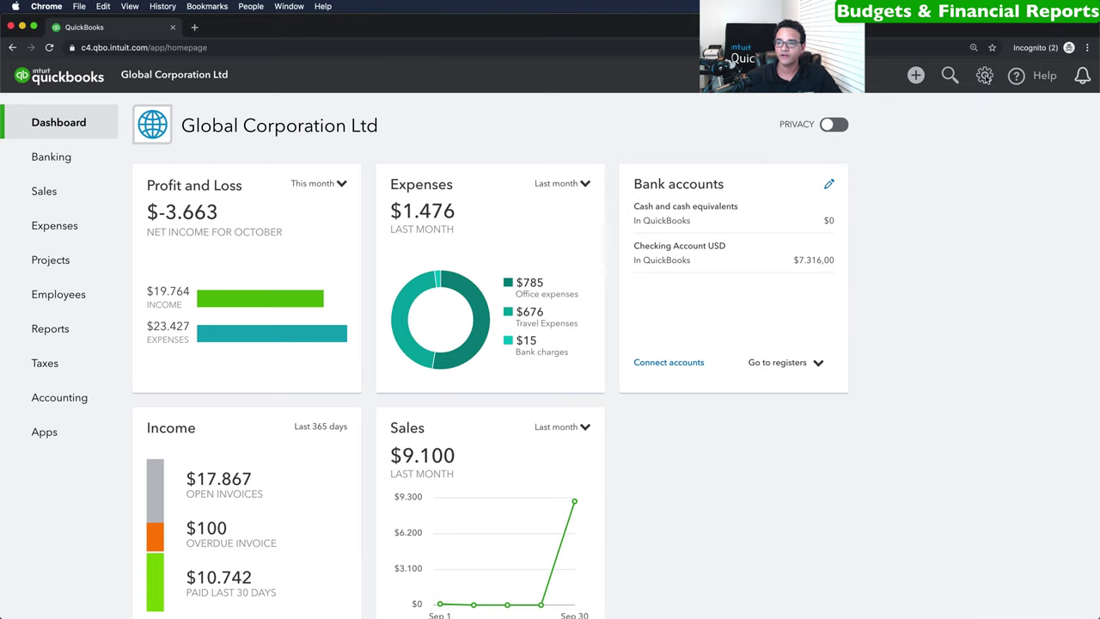
From Budgeting, create a budget named 2019/2020 on FY2019 with a Yearly interval.
{"action": "left_click", "coordinate": [985, 77]}
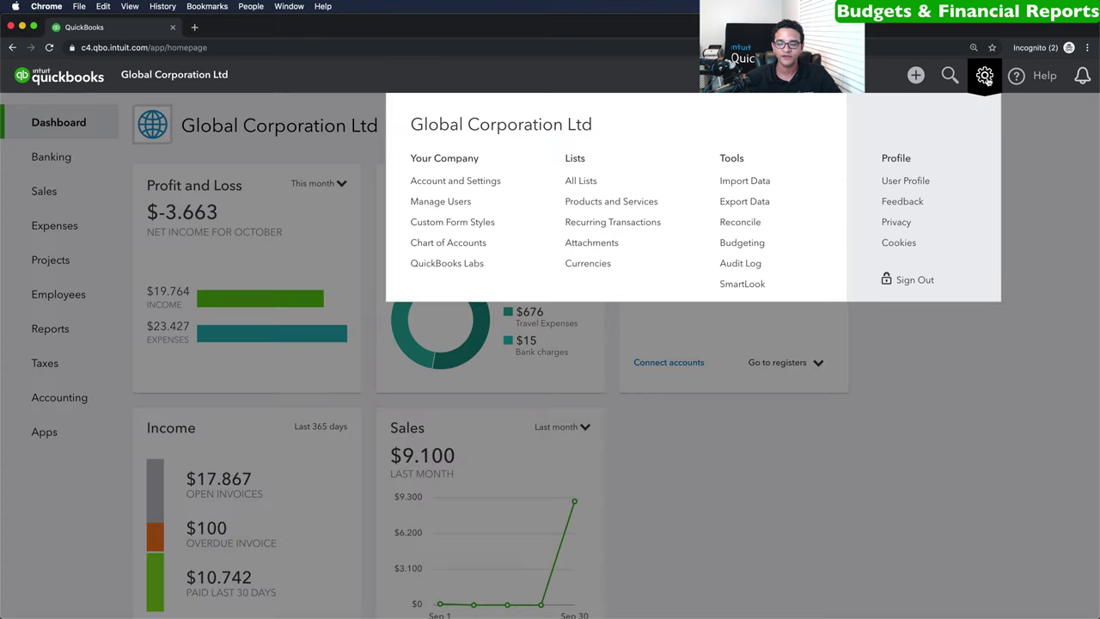
{"action": "left_click", "coordinate": [754, 247]}
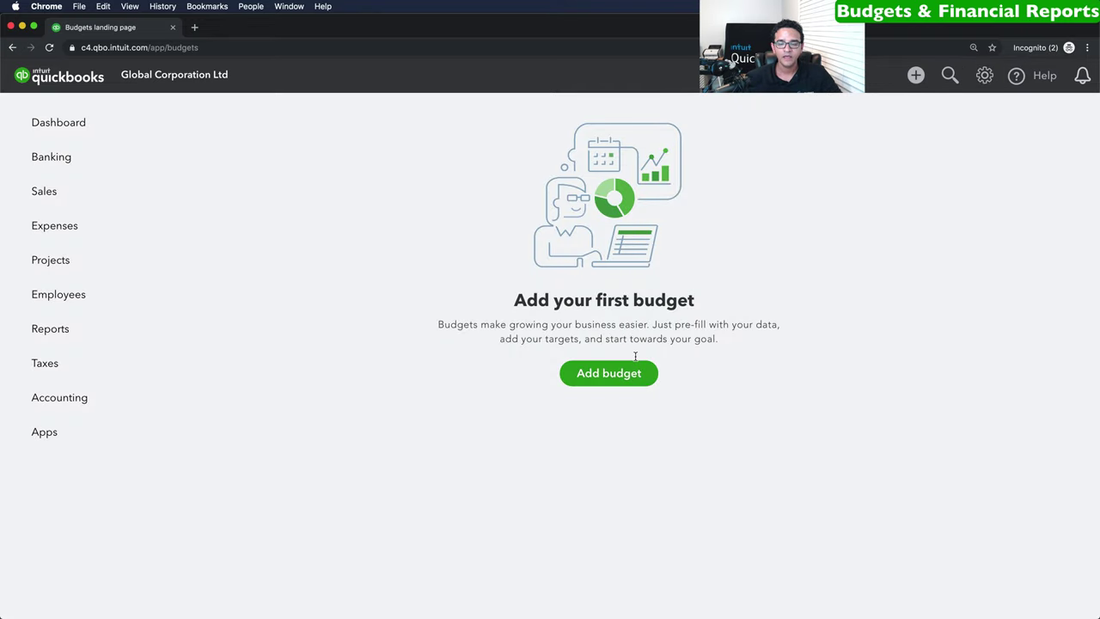
{"action": "left_click", "coordinate": [612, 375]}
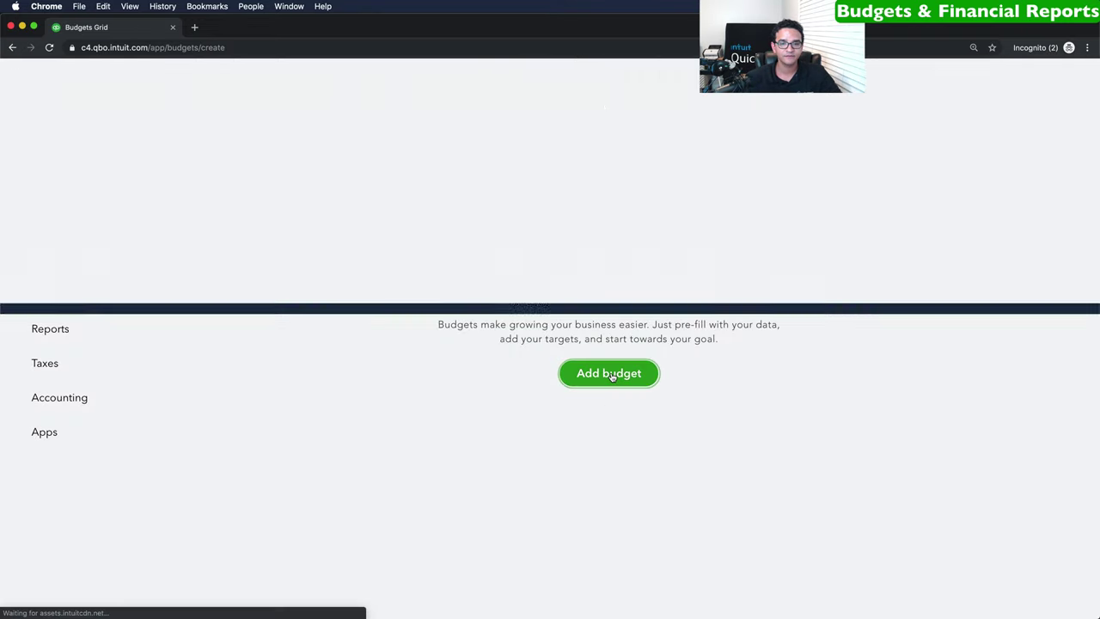
{"action": "left_click", "coordinate": [87, 130]}
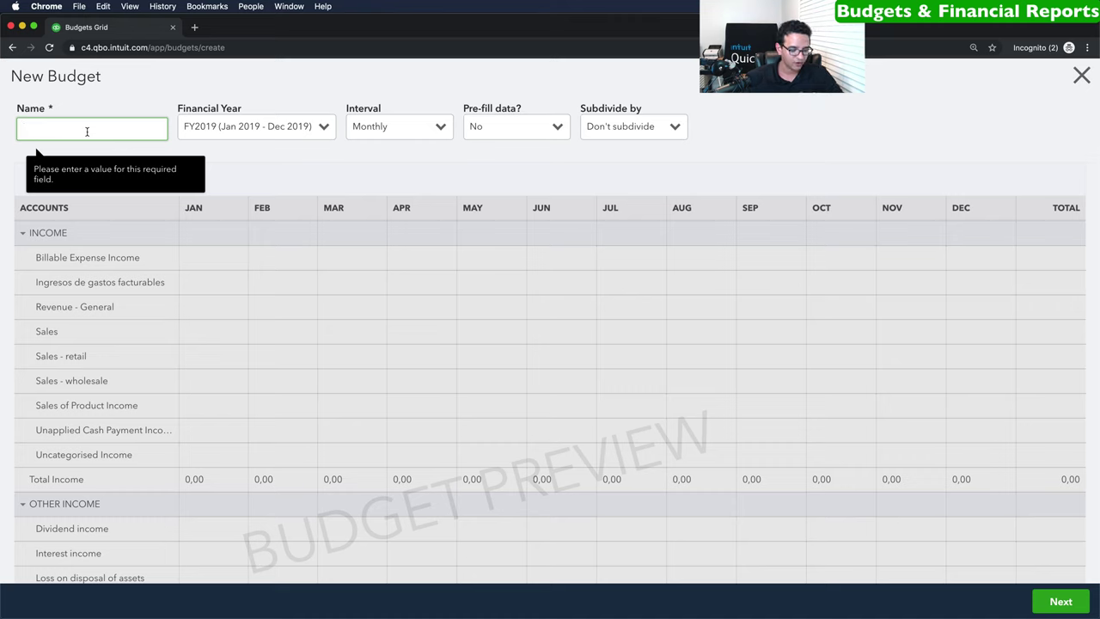
{"action": "type", "text": "2019"}
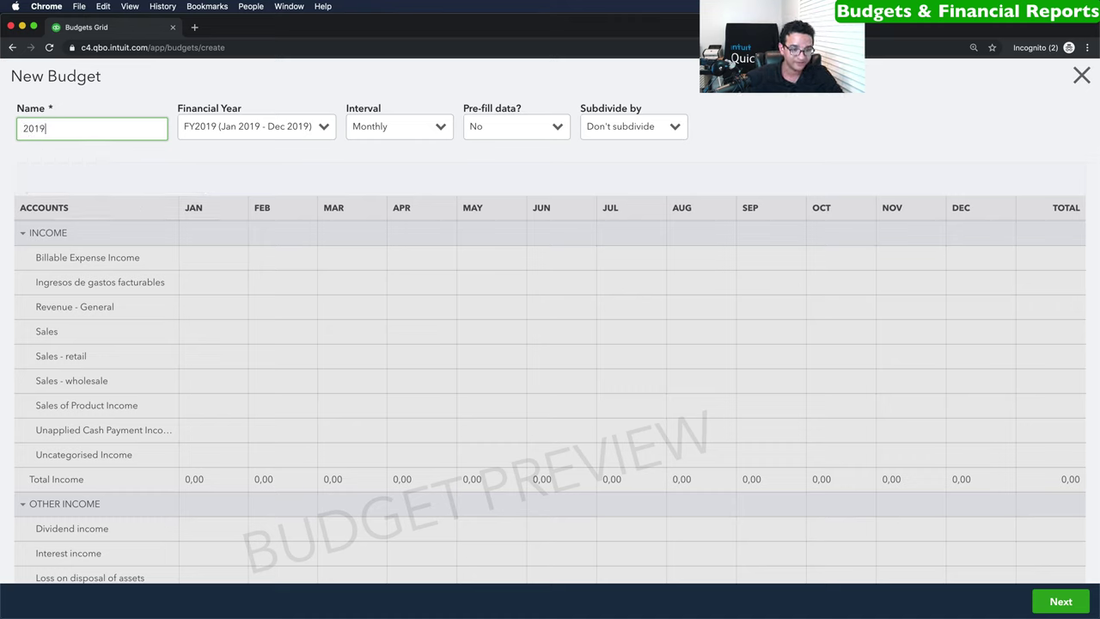
{"action": "type", "text": "/201"}
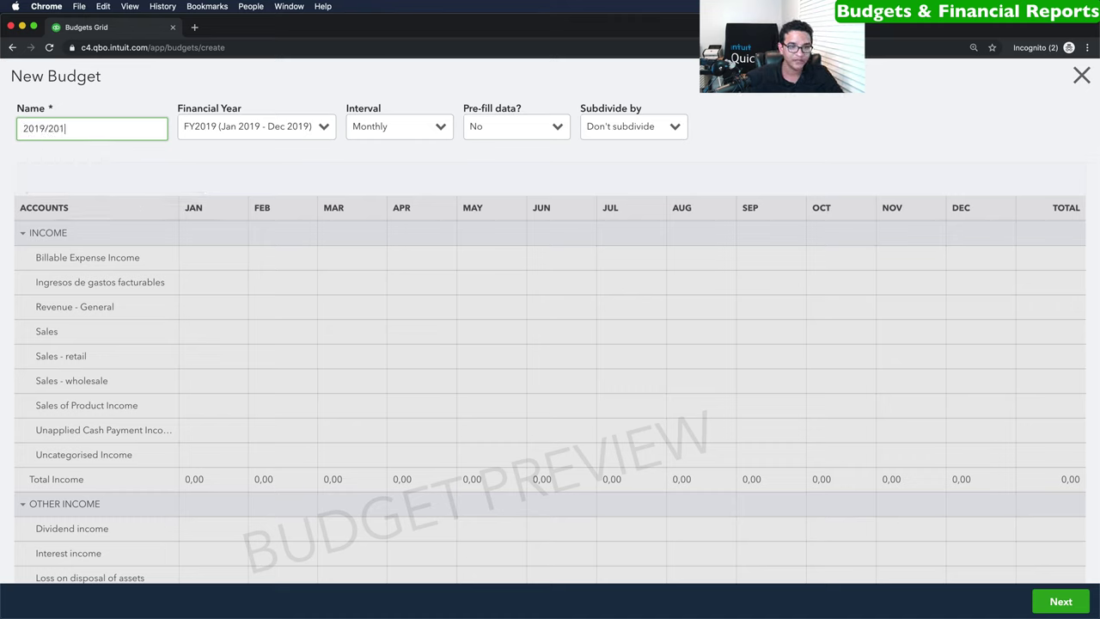
{"action": "key", "text": "BackSpace"}
{"action": "type", "text": "20"}
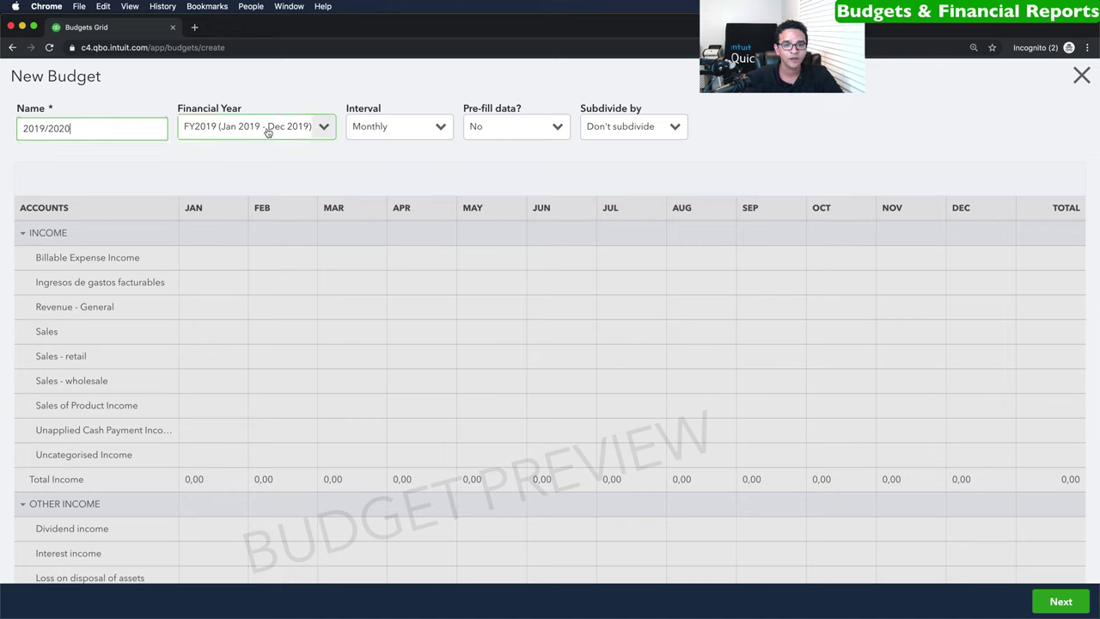
{"action": "left_click", "coordinate": [273, 128]}
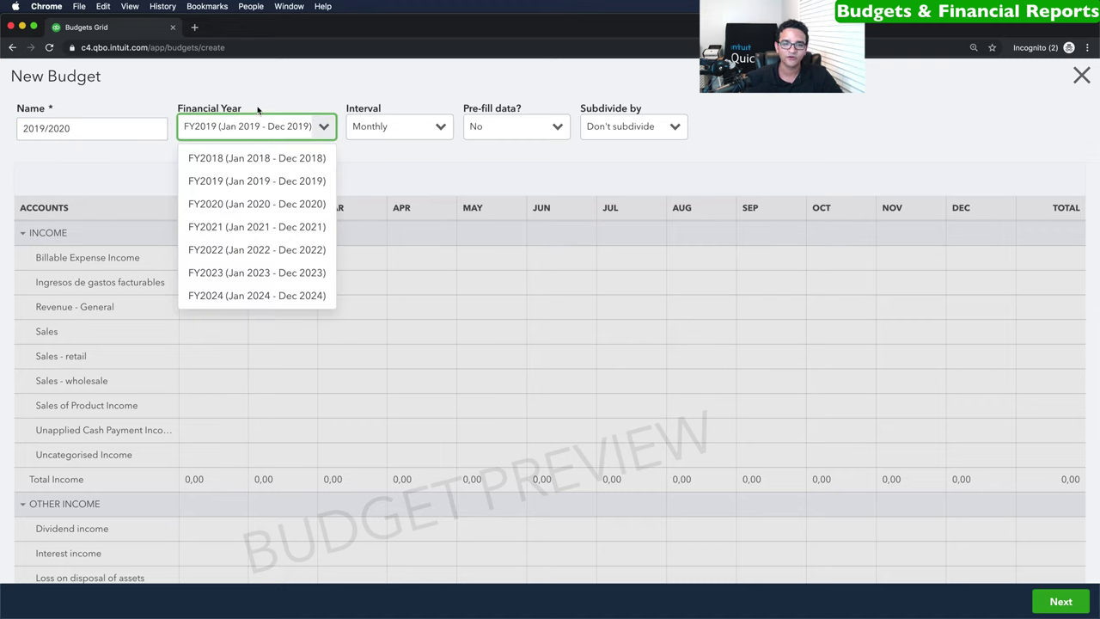
{"action": "left_click", "coordinate": [427, 125]}
{"action": "left_click", "coordinate": [410, 129]}
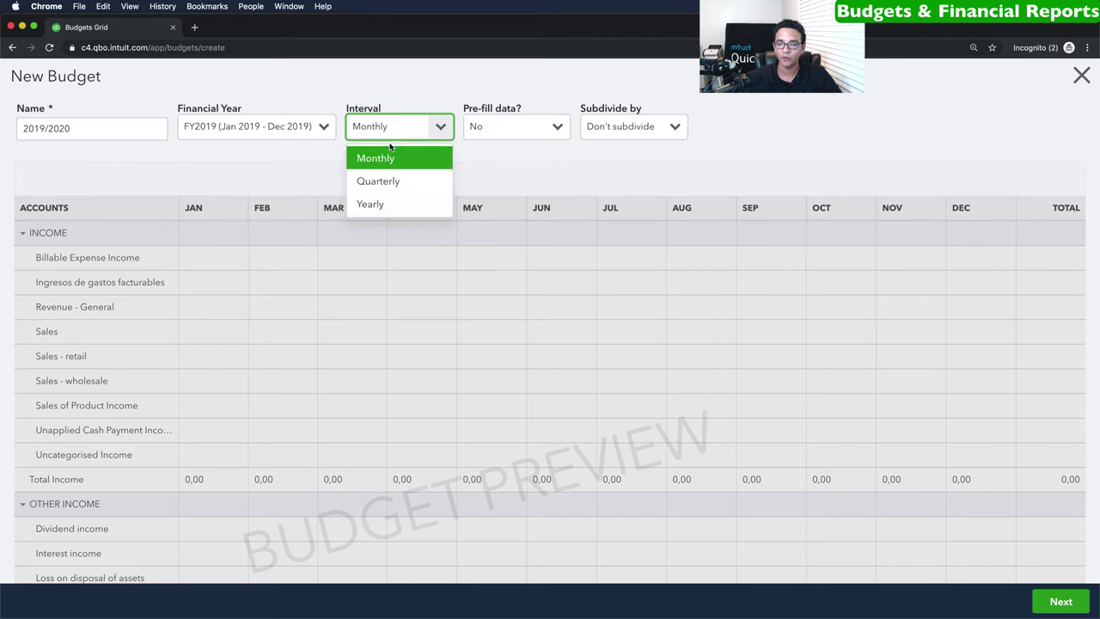
{"action": "left_click", "coordinate": [376, 204]}
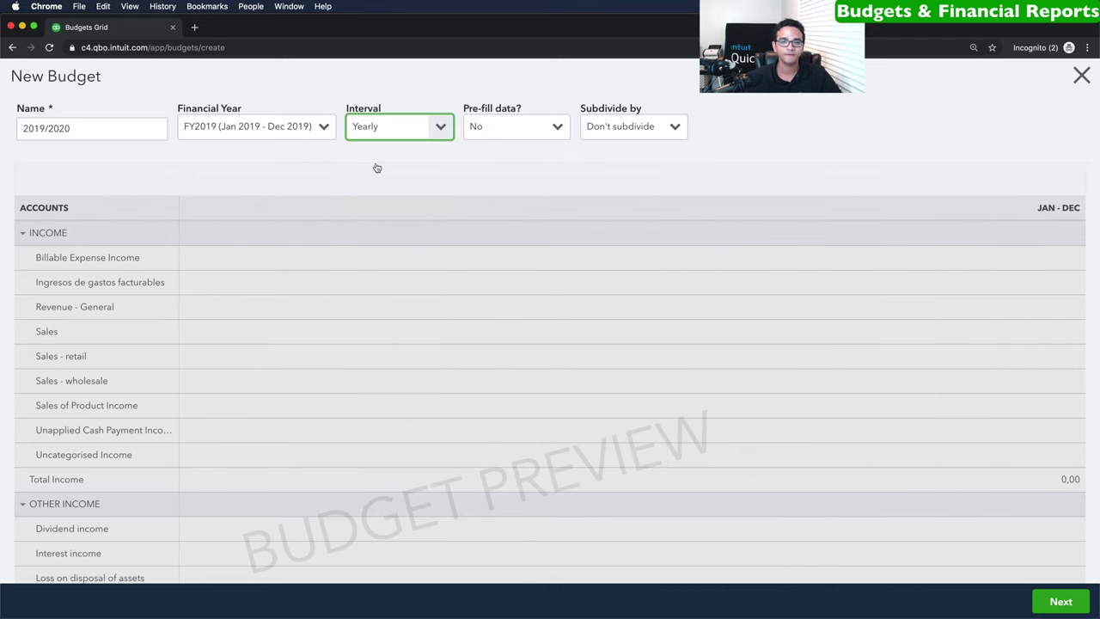
Enter the budget amounts for Sales (500000) and Cost of sales (300000).
{"action": "left_click", "coordinate": [1062, 601]}
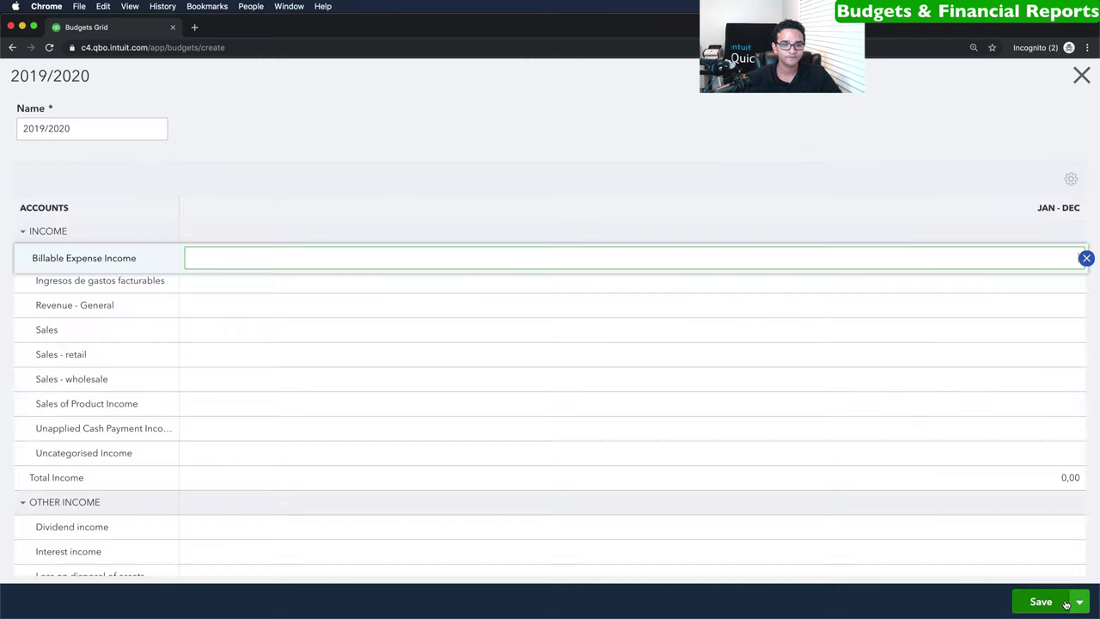
{"action": "left_click", "coordinate": [225, 291]}
{"action": "key", "text": "Tab"}
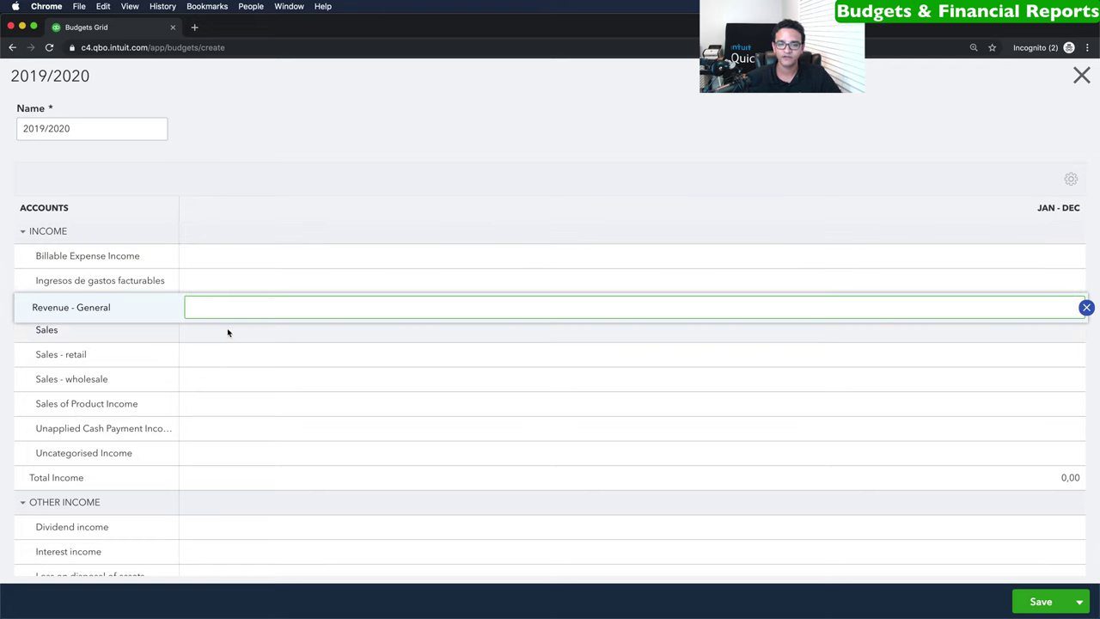
{"action": "left_click", "coordinate": [210, 330]}
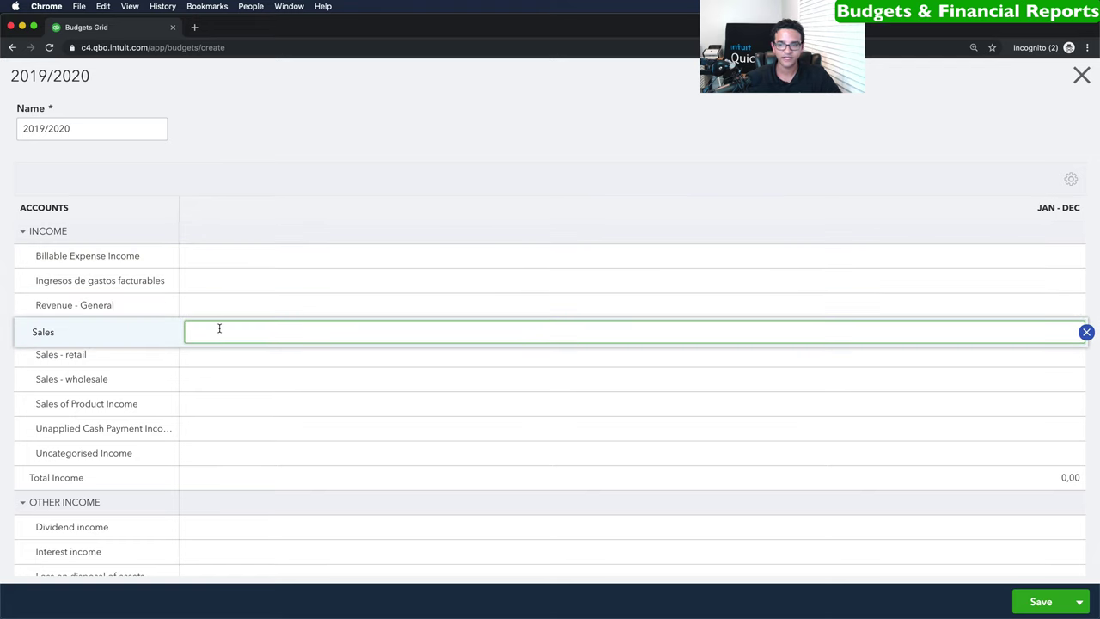
{"action": "type", "text": "500000"}
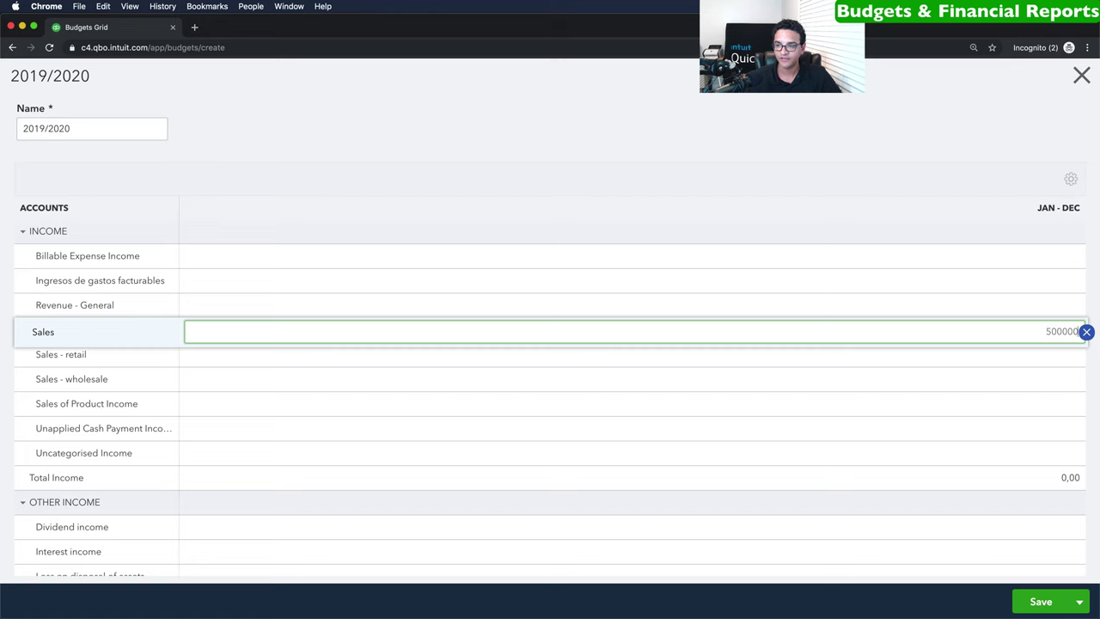
{"action": "key", "text": "Return"}
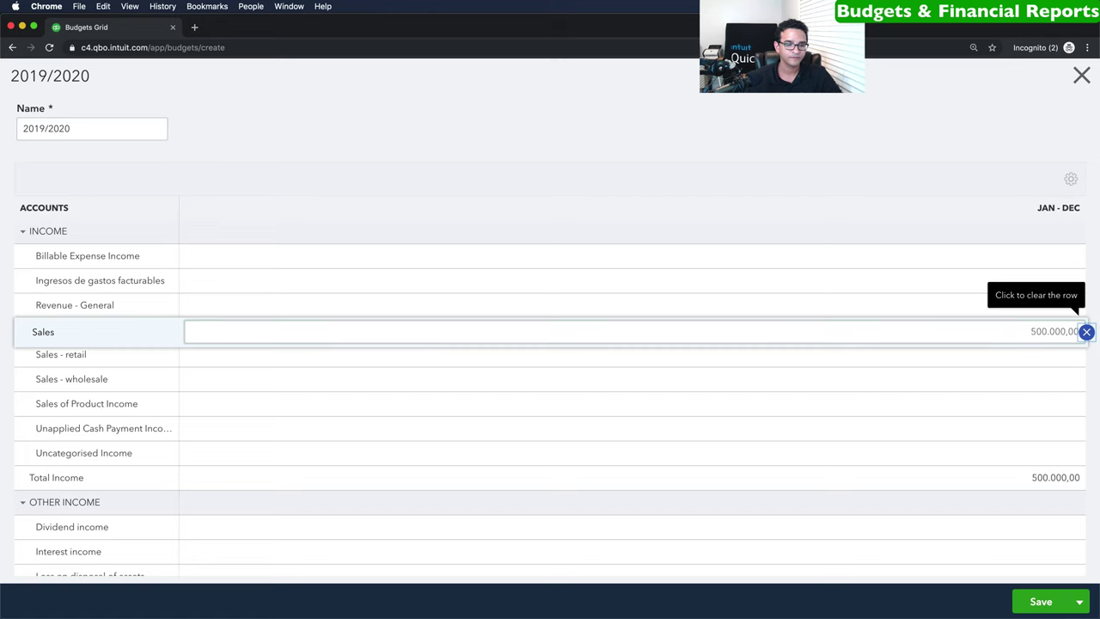
{"action": "scroll", "coordinate": [195, 366], "scroll_direction": "down", "scroll_amount": 3}
{"action": "scroll", "coordinate": [196, 370], "scroll_direction": "down", "scroll_amount": 4}
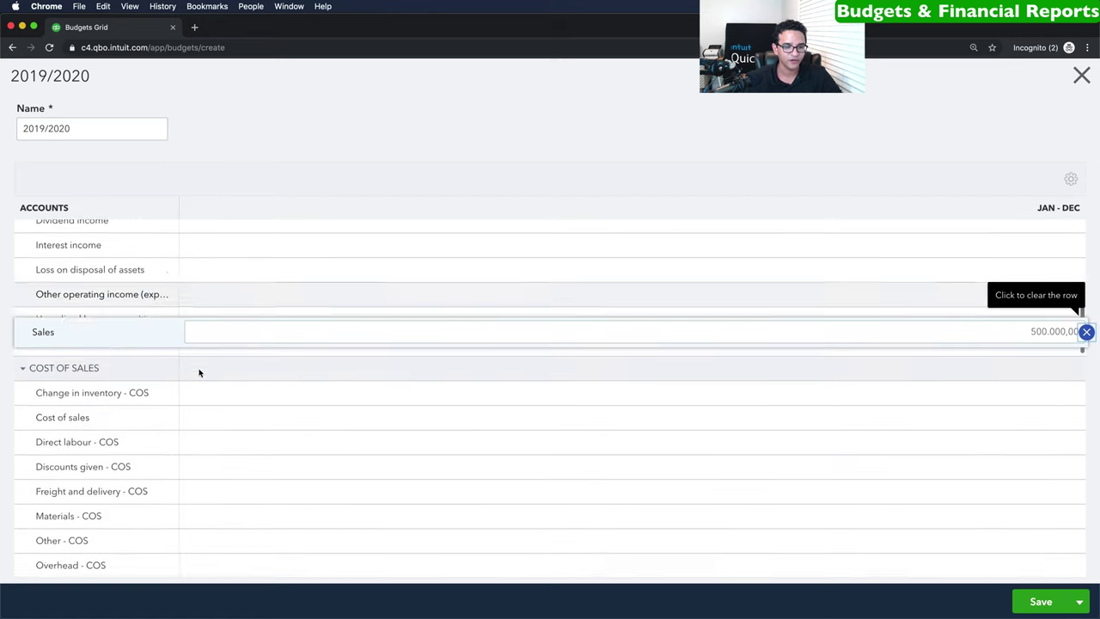
{"action": "left_click", "coordinate": [945, 416]}
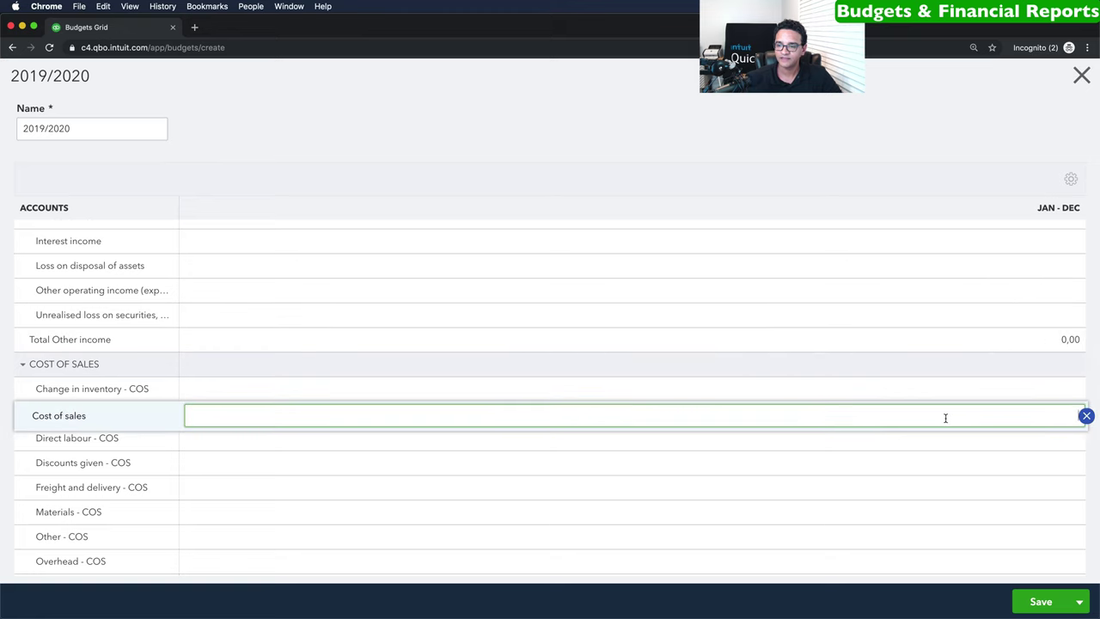
{"action": "type", "text": "300000"}
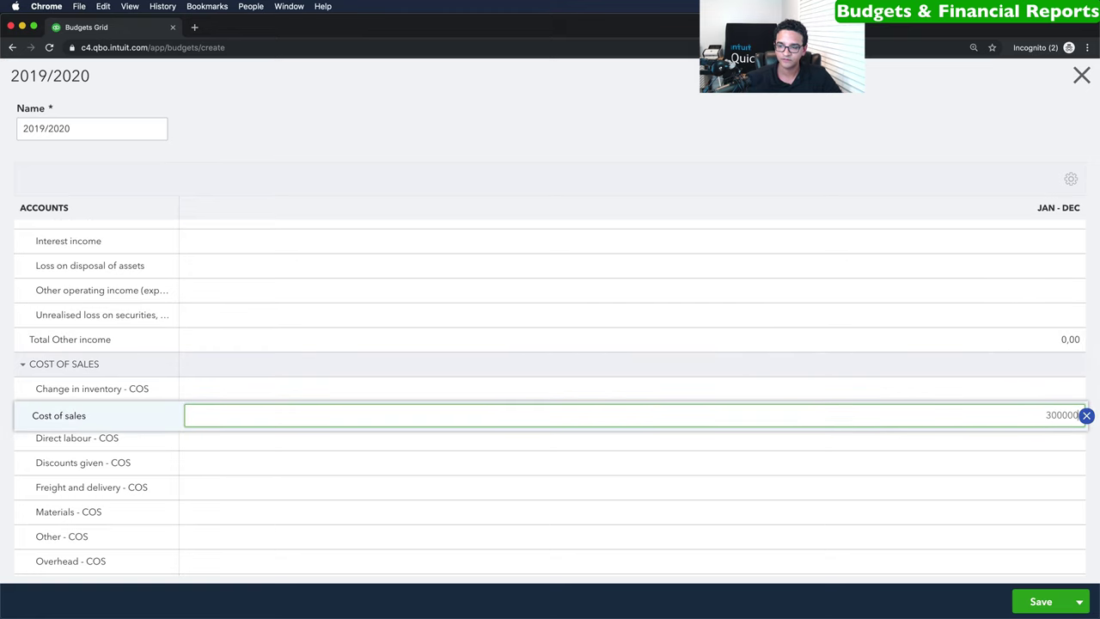
{"action": "scroll", "coordinate": [817, 422], "scroll_direction": "down", "scroll_amount": 6}
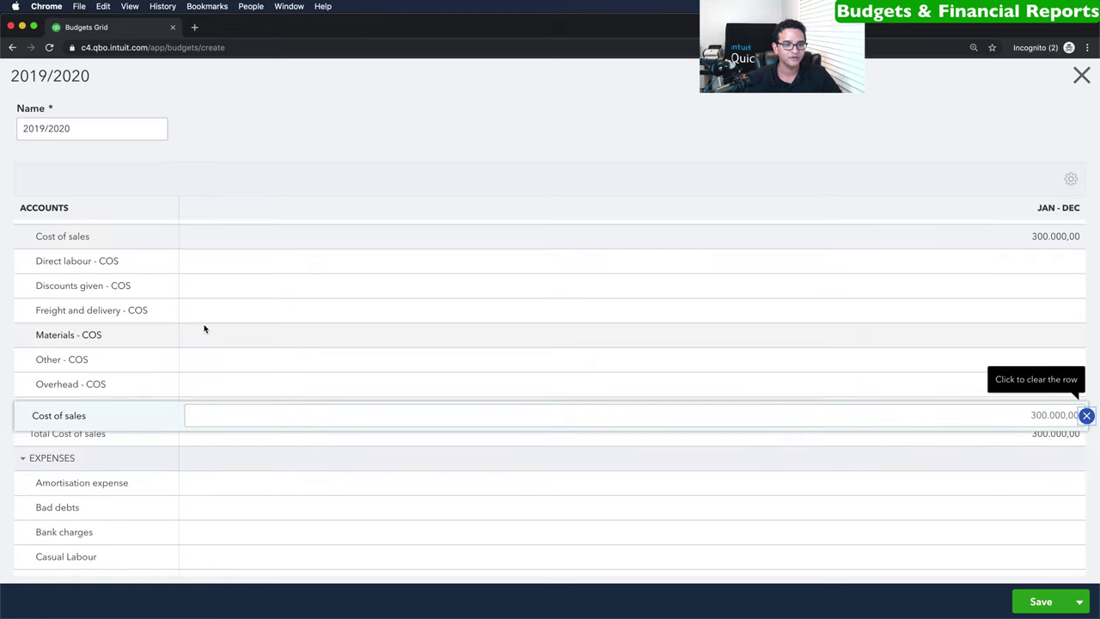
Enter Casual Labour 50000, Bank charges 100, Legal fees 15000, Office expenses 12000, then save and close.
{"action": "left_click", "coordinate": [229, 436]}
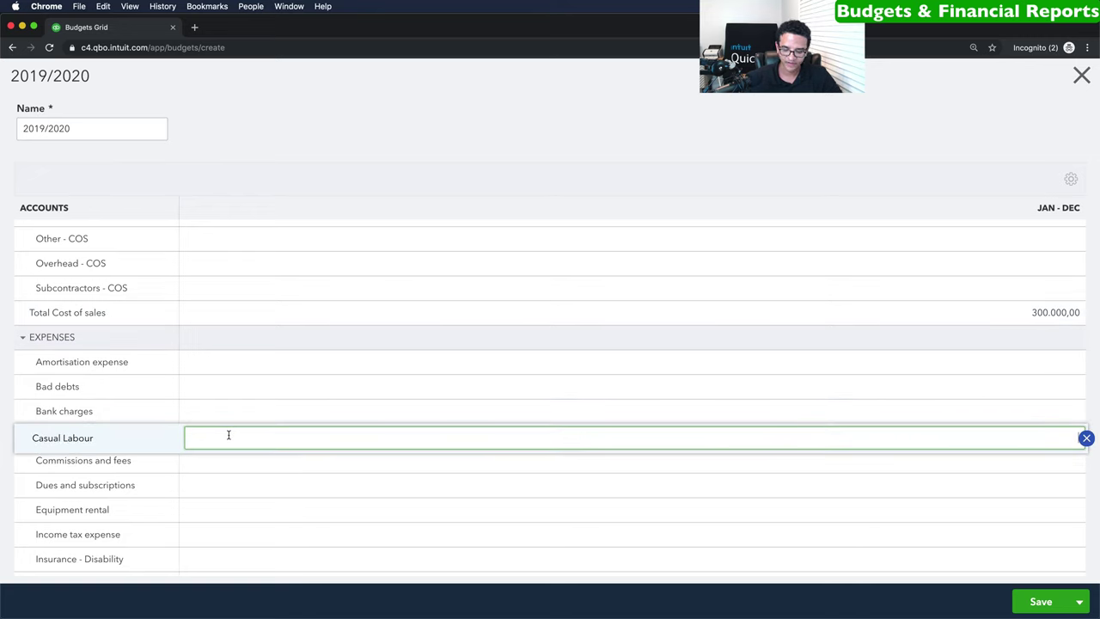
{"action": "type", "text": "5"}
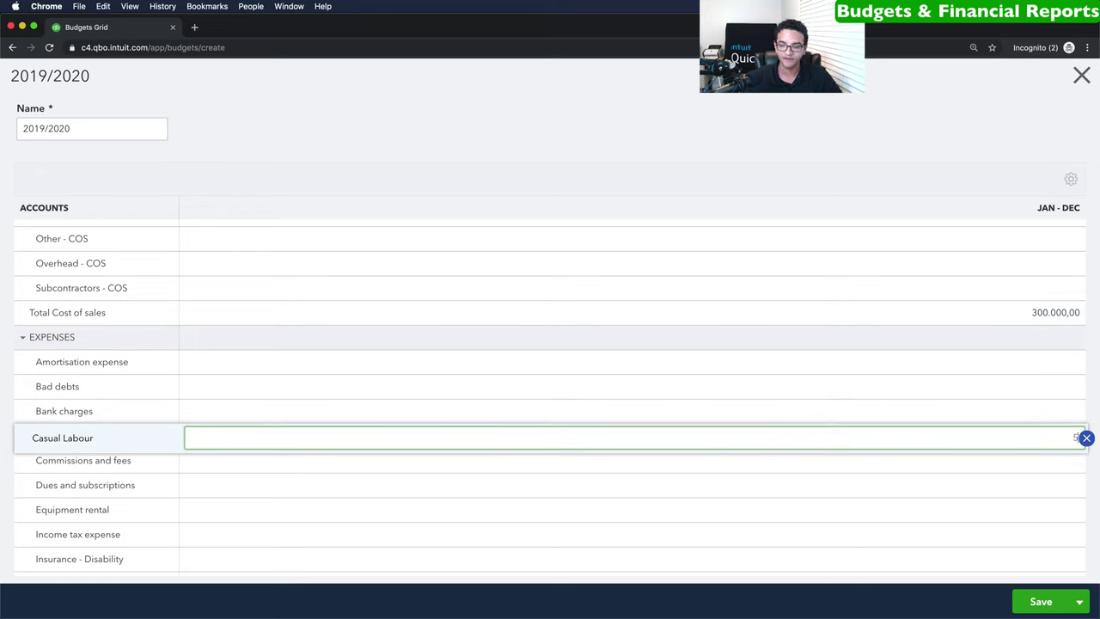
{"action": "type", "text": "0.000"}
{"action": "left_click", "coordinate": [277, 409]}
{"action": "type", "text": "100,00"}
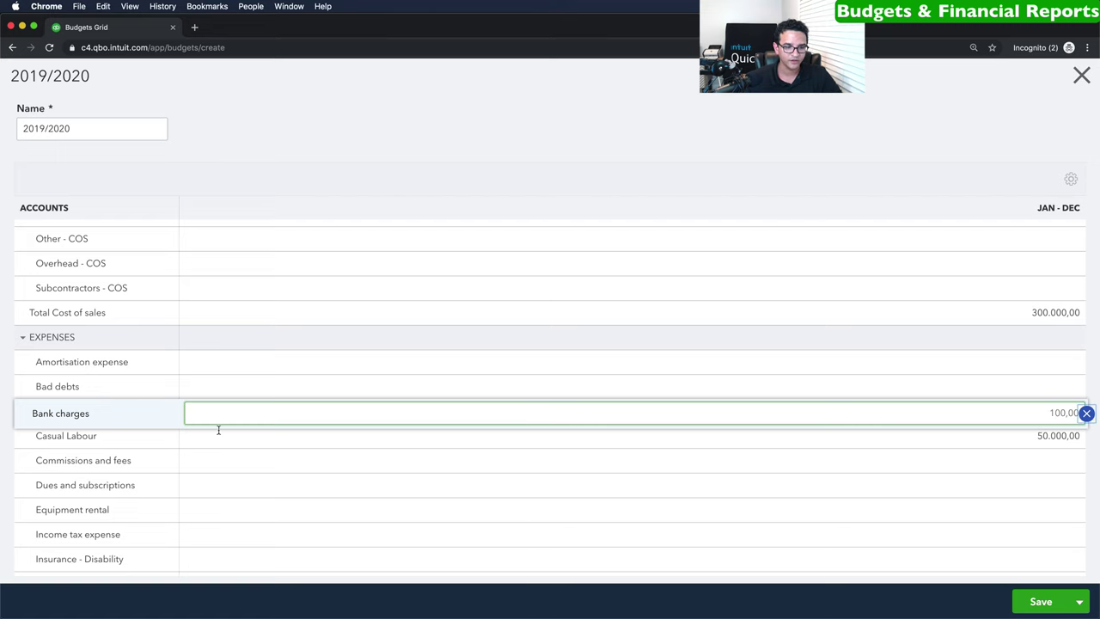
{"action": "scroll", "coordinate": [198, 508], "scroll_direction": "down", "scroll_amount": 3}
{"action": "left_click", "coordinate": [231, 459]}
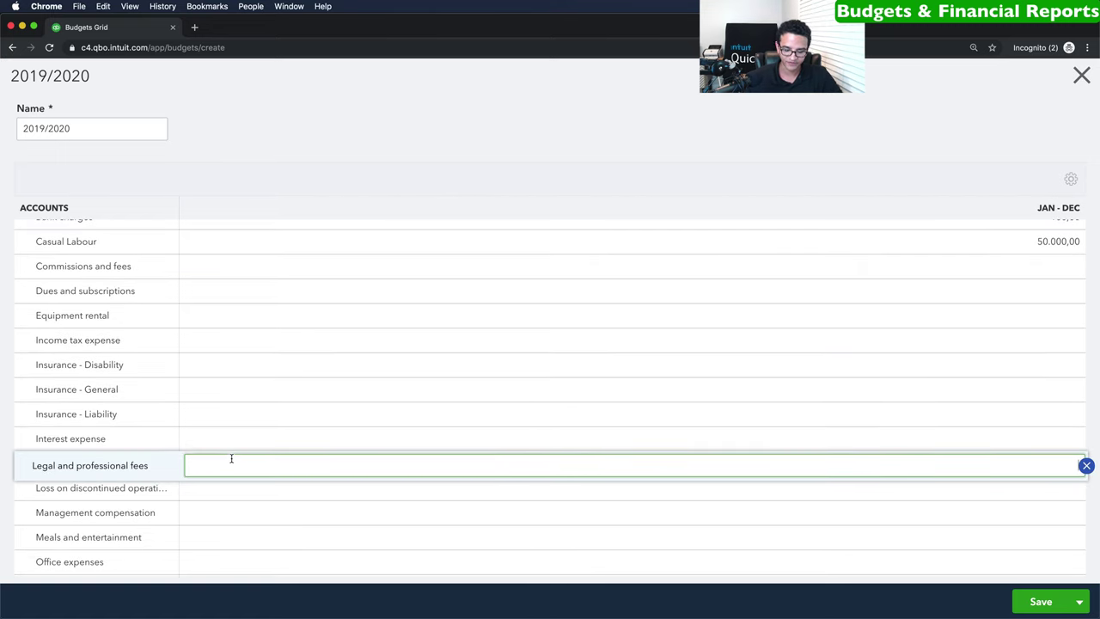
{"action": "type", "text": "15000"}
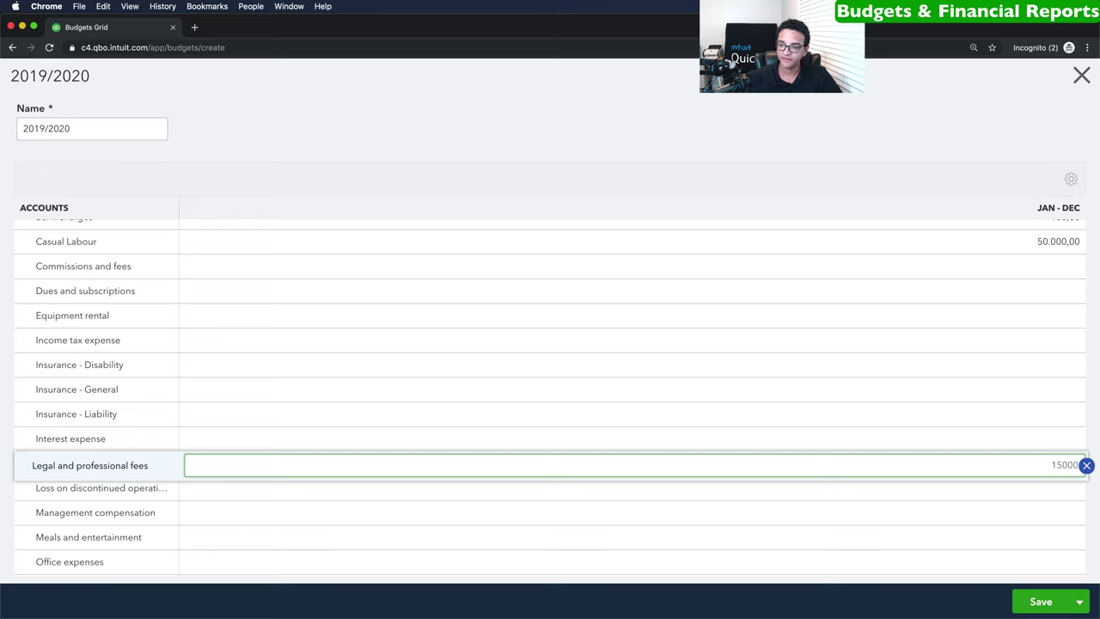
{"action": "left_click", "coordinate": [206, 561]}
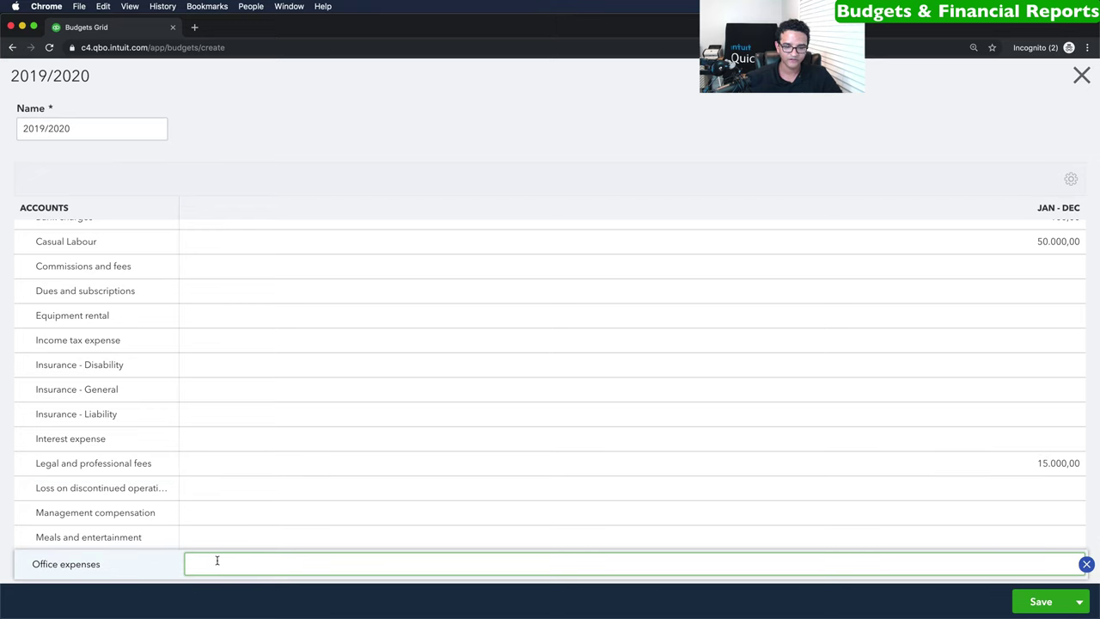
{"action": "type", "text": "1"}
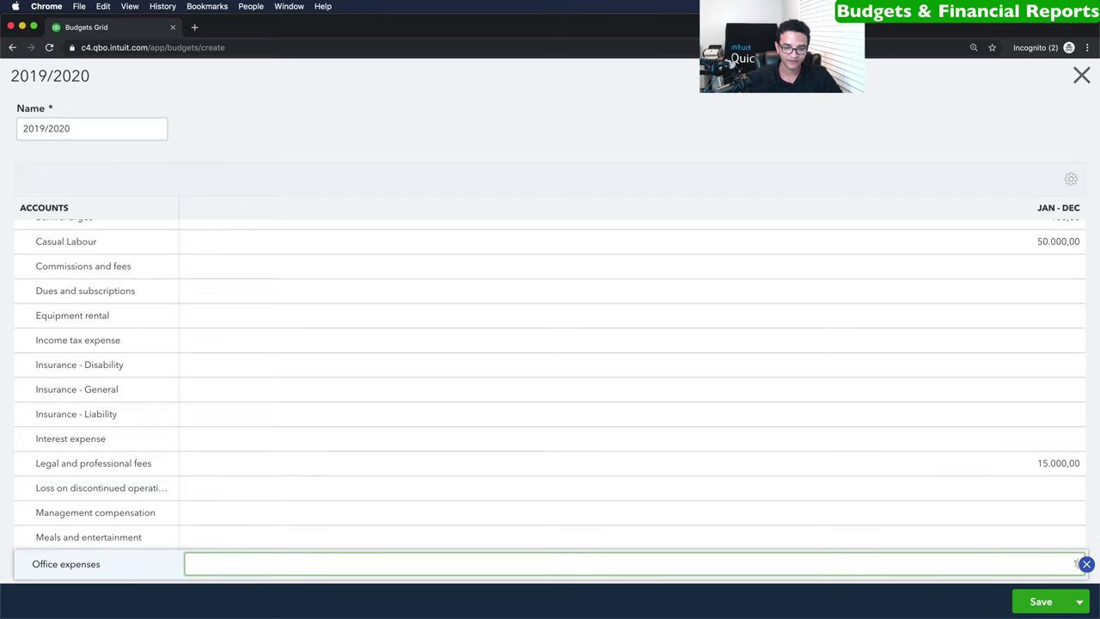
{"action": "type", "text": "2000"}
{"action": "key", "text": "Return"}
{"action": "scroll", "coordinate": [129, 515], "scroll_direction": "down", "scroll_amount": 4}
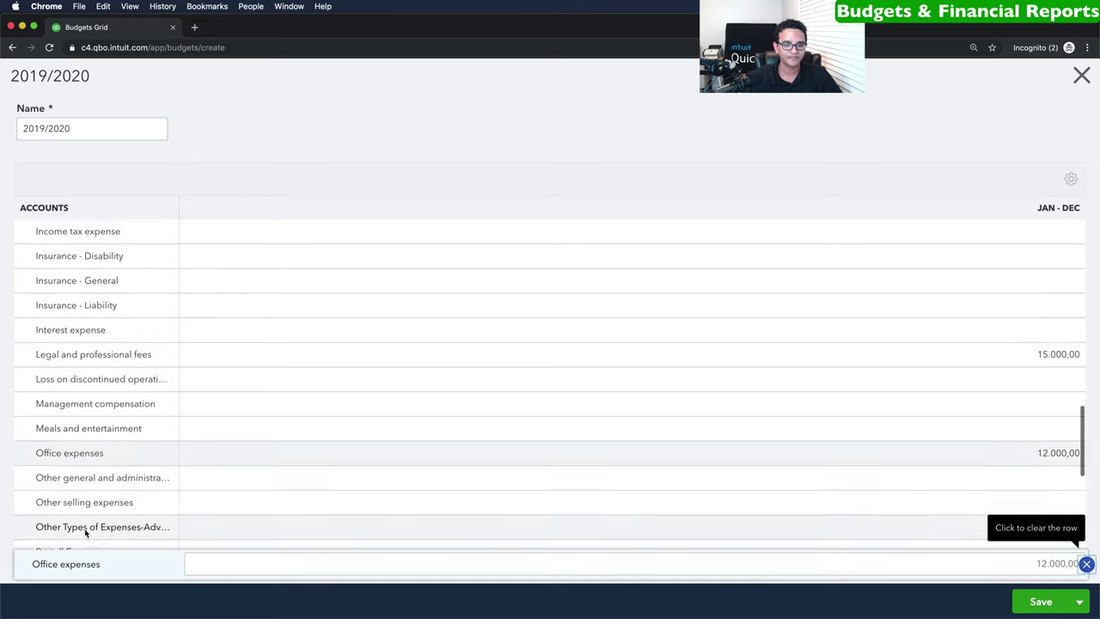
{"action": "left_click", "coordinate": [1040, 602]}
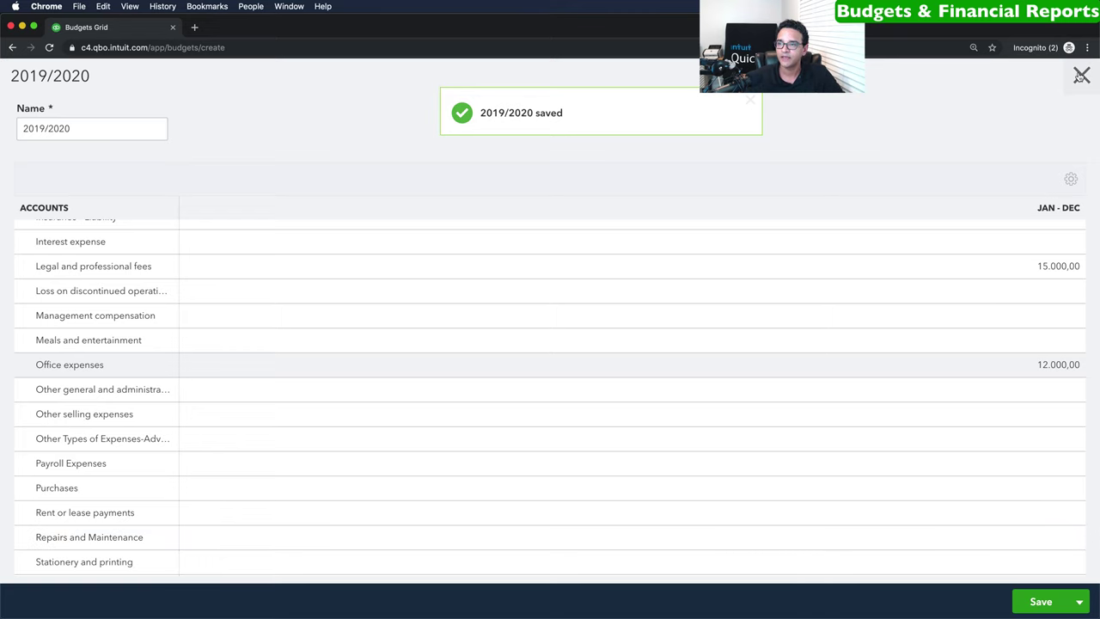
{"action": "left_click", "coordinate": [1081, 78]}
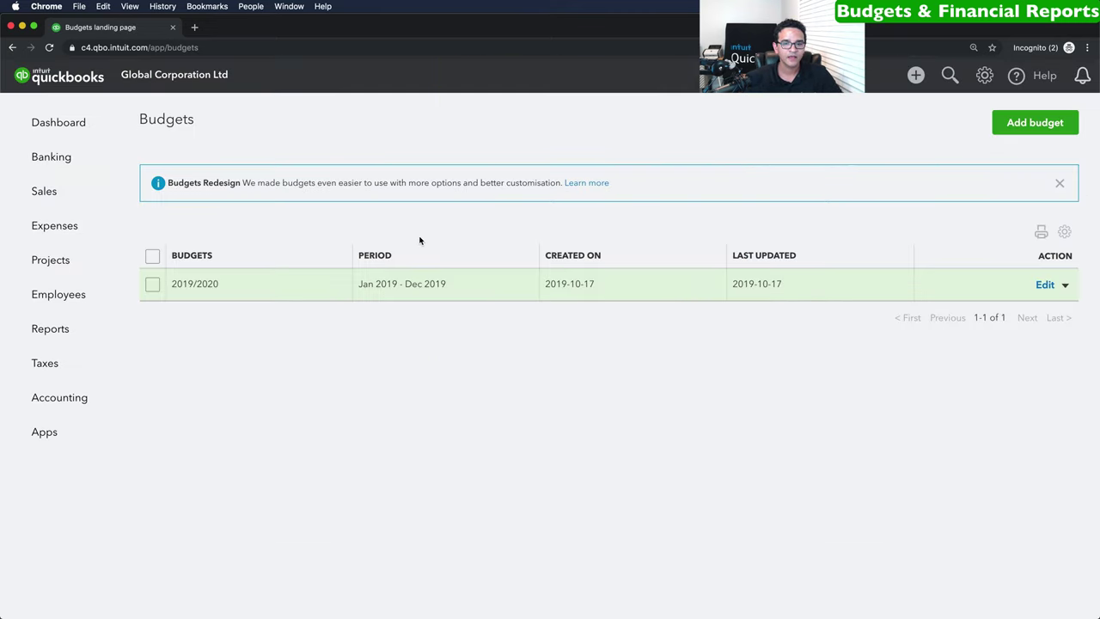
Run the Budgets vs. Actuals report for the 2019/2020 budget and set its date range.
{"action": "left_click", "coordinate": [1064, 285]}
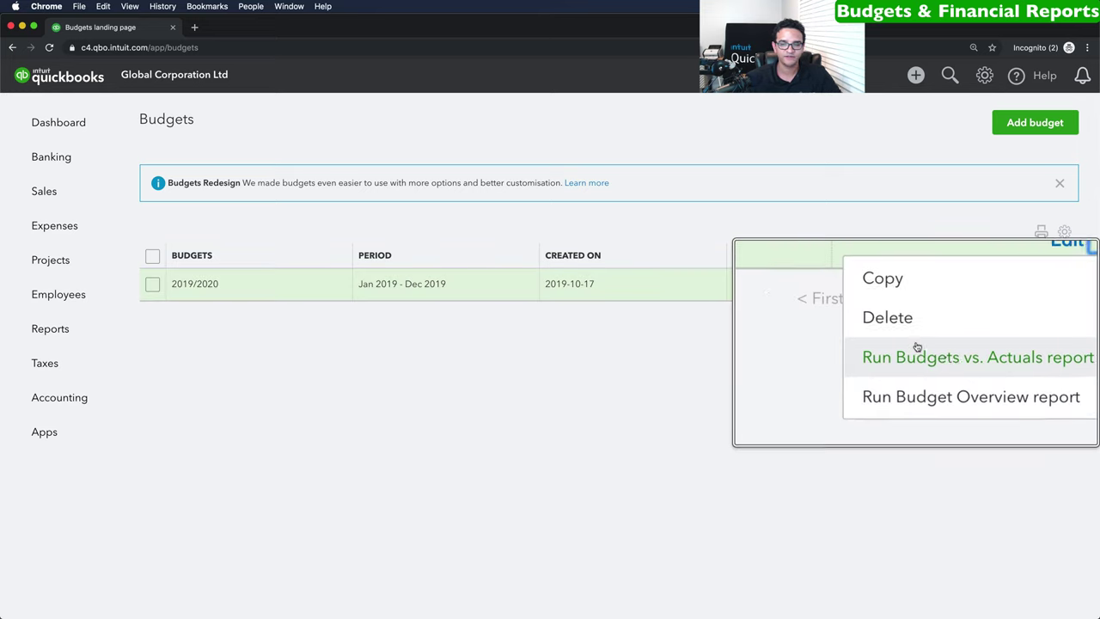
{"action": "left_click", "coordinate": [979, 352]}
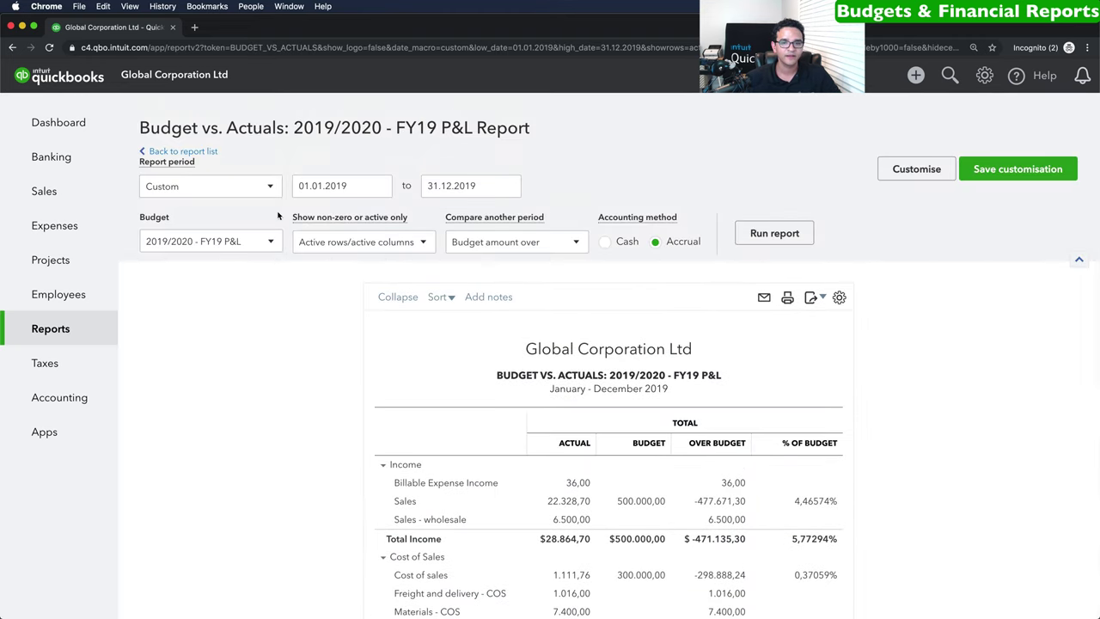
{"action": "left_click", "coordinate": [261, 189]}
{"action": "left_click", "coordinate": [214, 212]}
{"action": "left_click", "coordinate": [480, 186]}
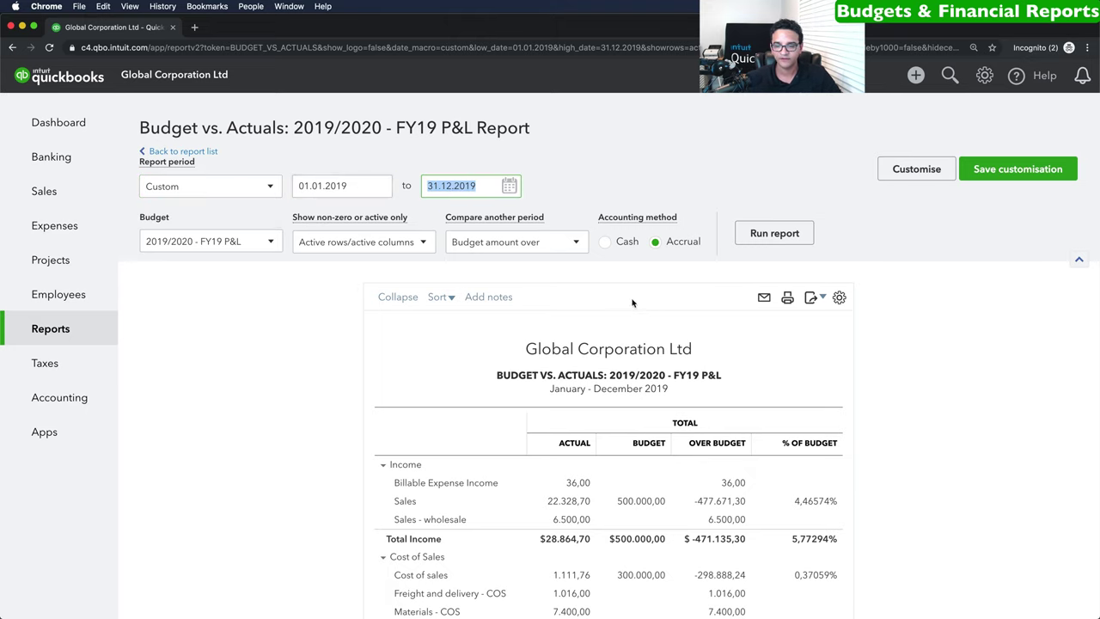
Review the report, then go back to the Reports list.
{"action": "scroll", "coordinate": [590, 208], "scroll_direction": "down", "scroll_amount": 5}
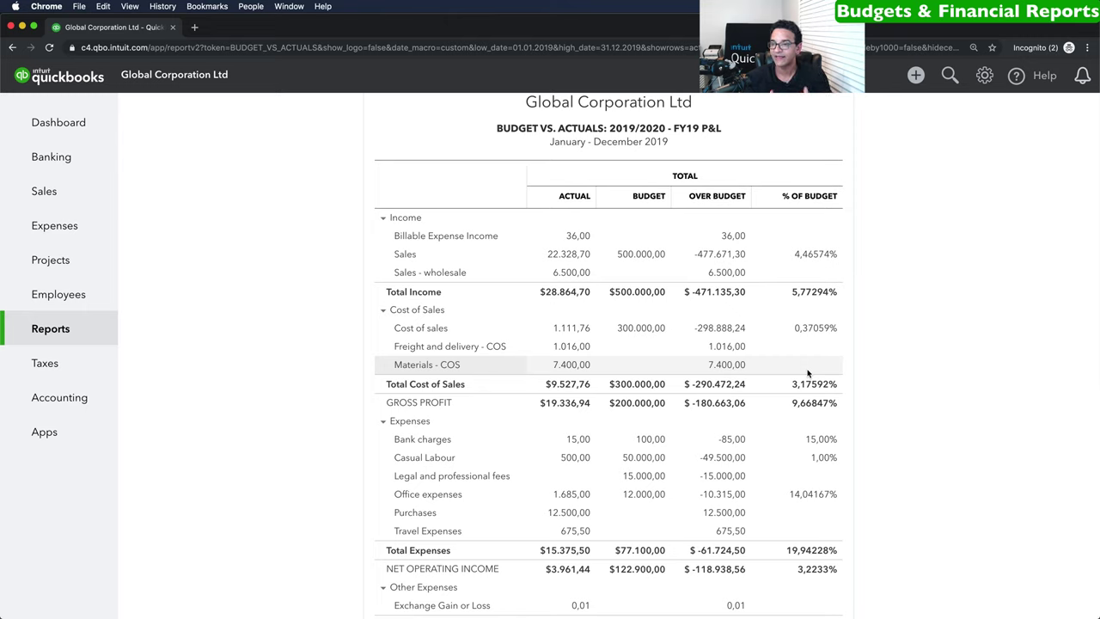
{"action": "scroll", "coordinate": [877, 466], "scroll_direction": "down", "scroll_amount": 3}
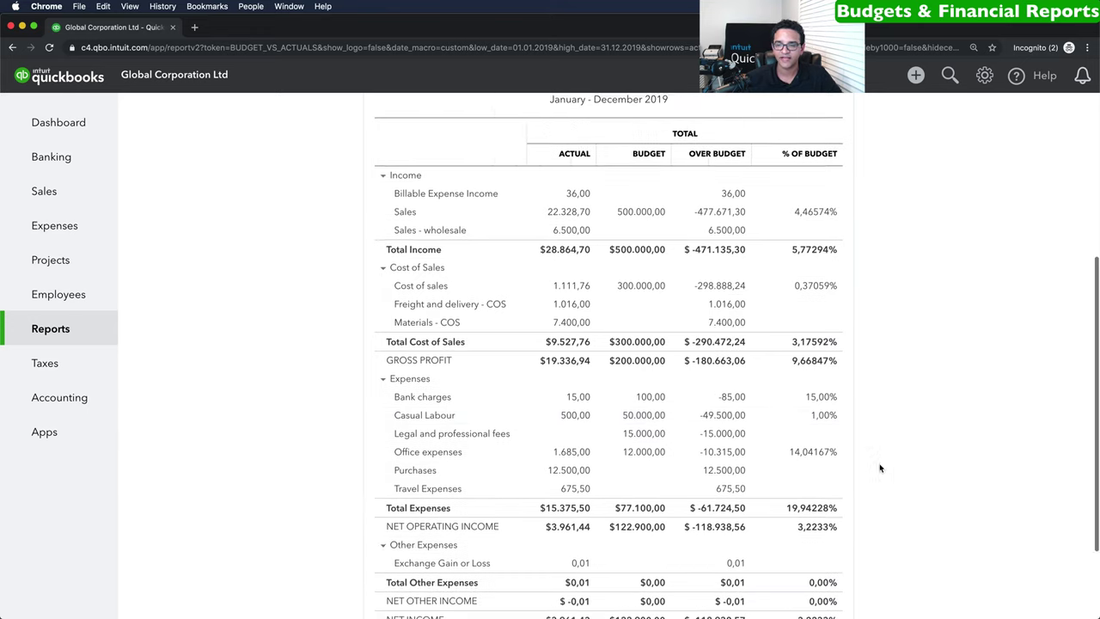
{"action": "scroll", "coordinate": [862, 449], "scroll_direction": "up", "scroll_amount": 4}
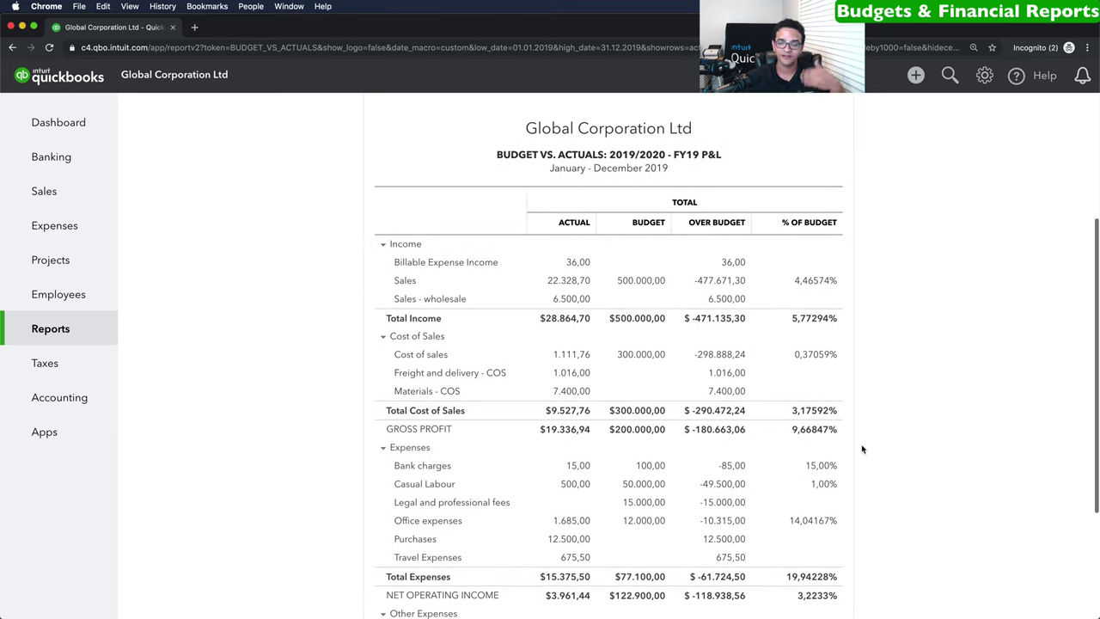
{"action": "scroll", "coordinate": [862, 449], "scroll_direction": "up", "scroll_amount": 4}
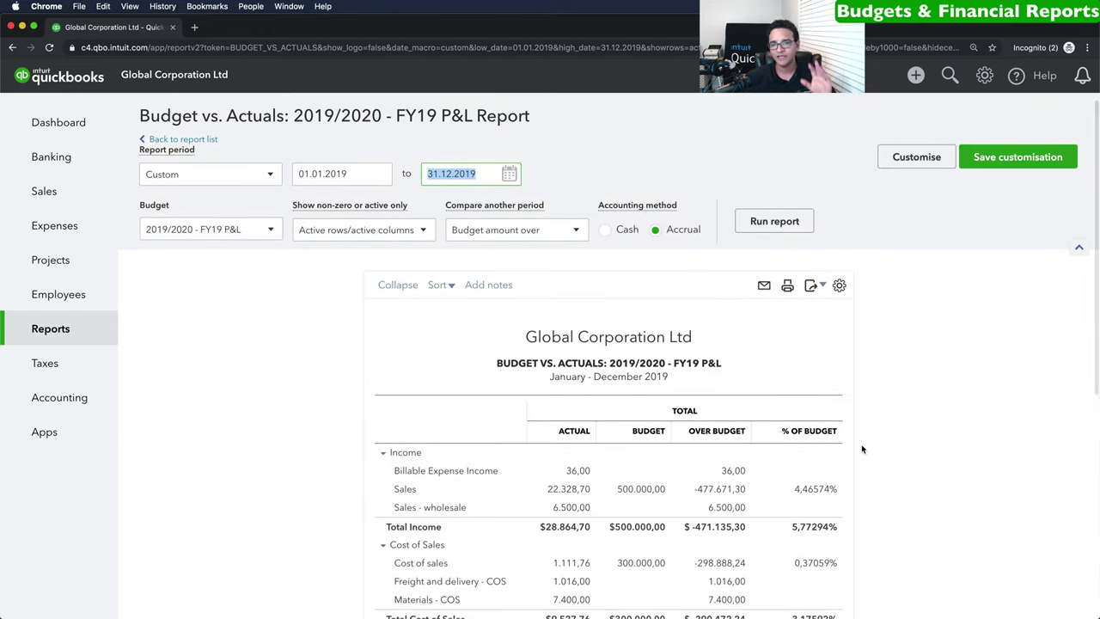
{"action": "left_click", "coordinate": [79, 337]}
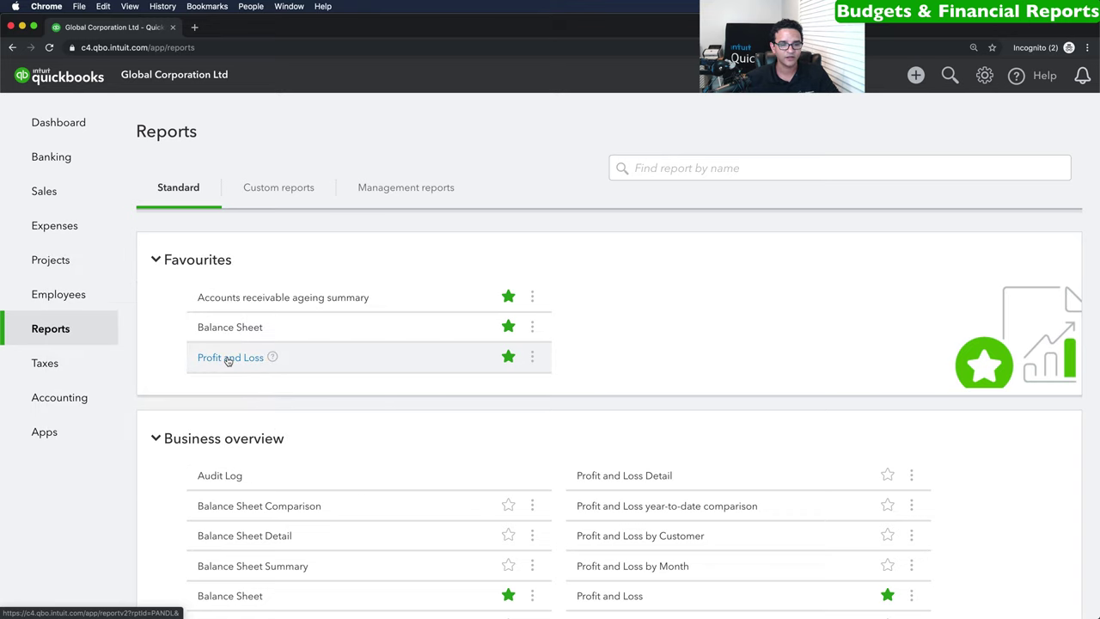
{"action": "left_click", "coordinate": [231, 358]}
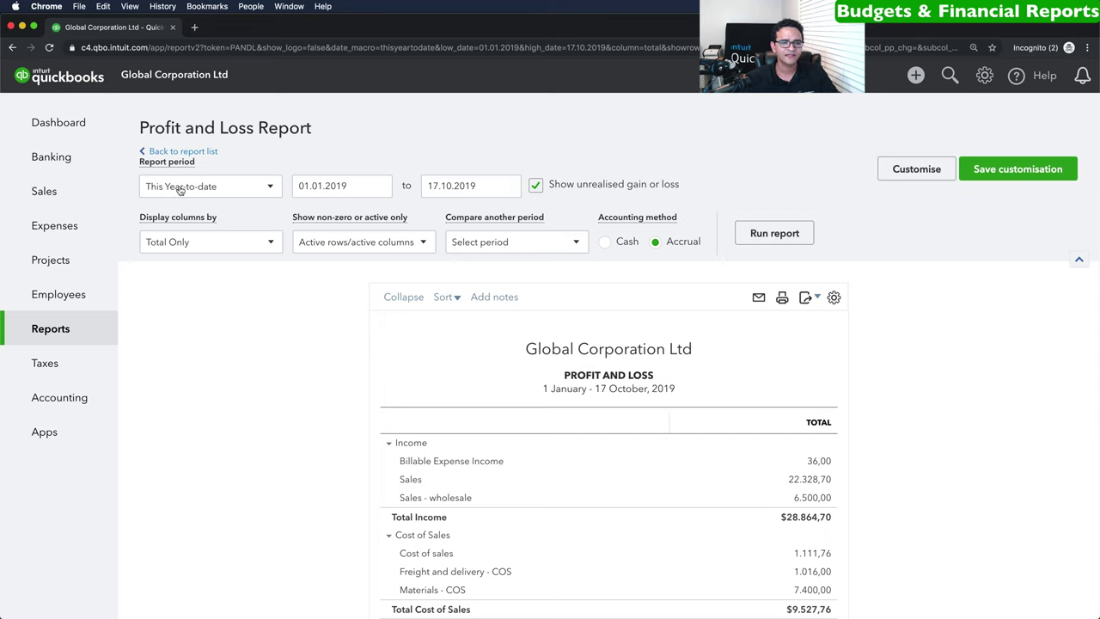
{"action": "left_click", "coordinate": [191, 187]}
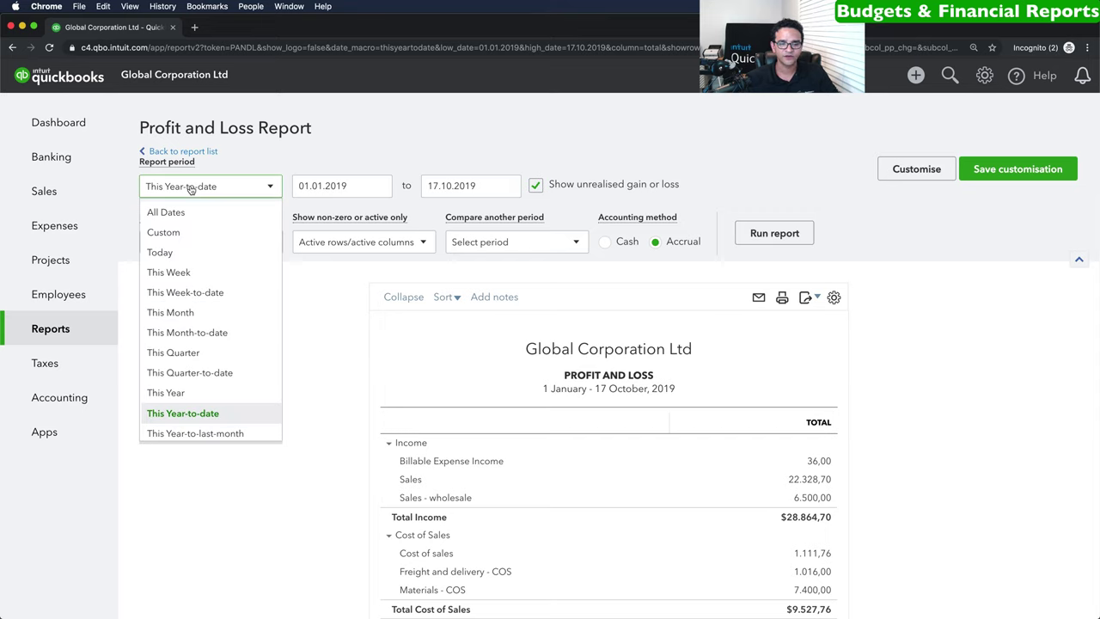
{"action": "left_click", "coordinate": [177, 312]}
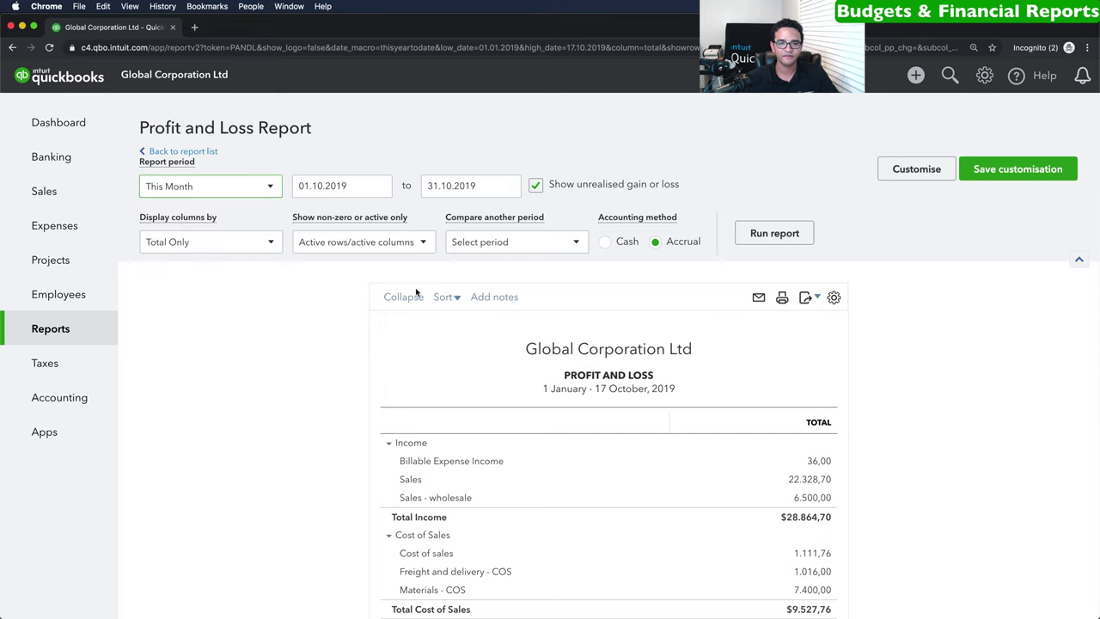
{"action": "left_click", "coordinate": [774, 233]}
{"action": "scroll", "coordinate": [780, 249], "scroll_direction": "down", "scroll_amount": 5}
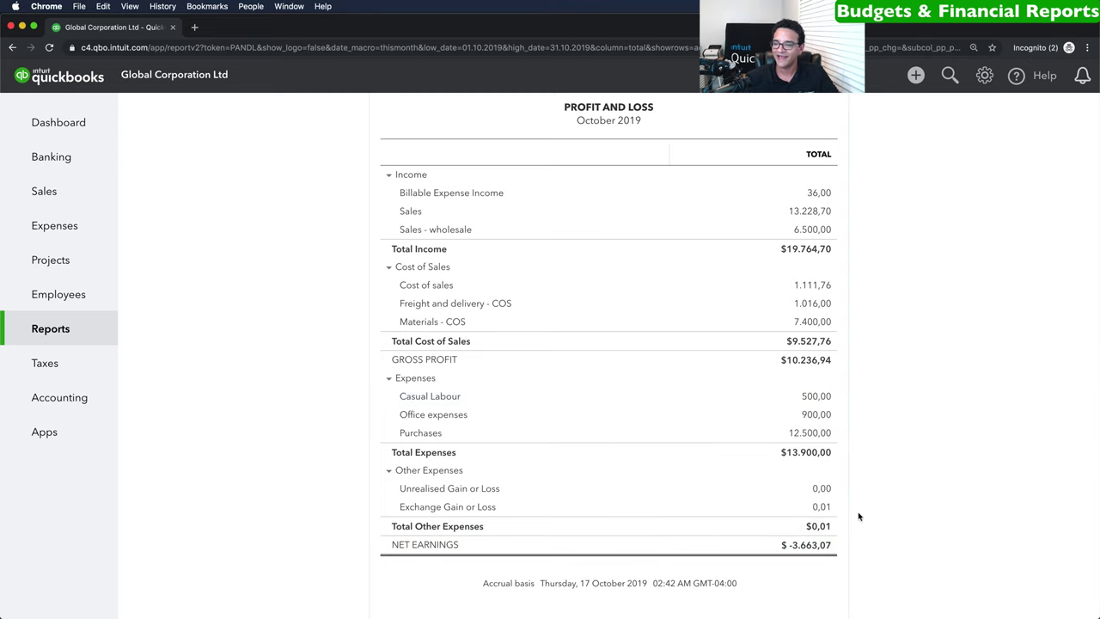
{"action": "scroll", "coordinate": [794, 479], "scroll_direction": "up", "scroll_amount": 3}
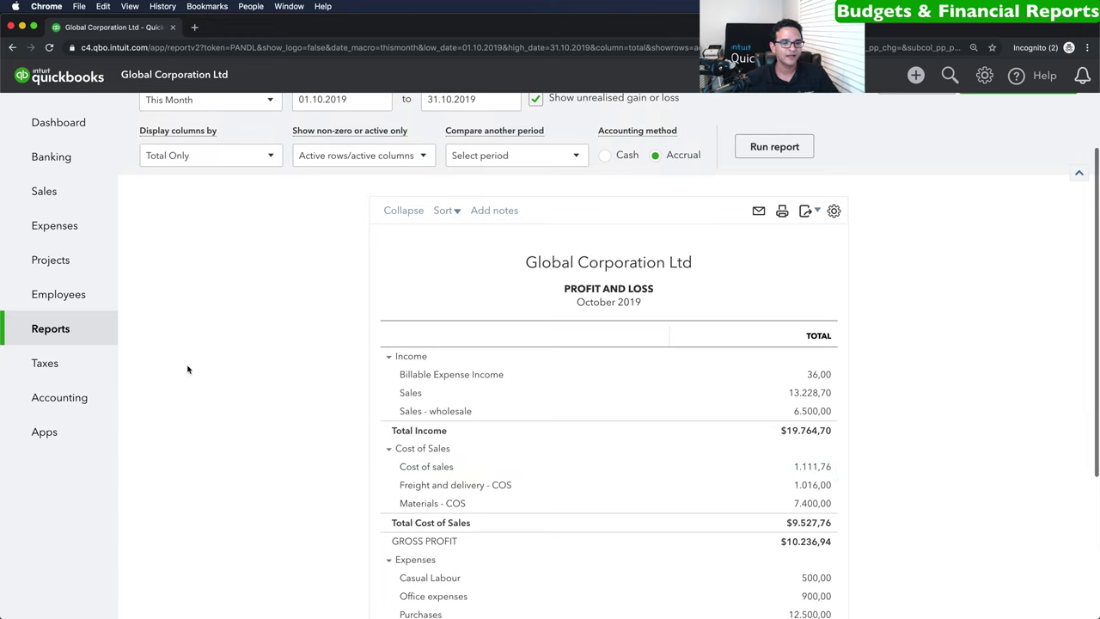
{"action": "left_click", "coordinate": [59, 329]}
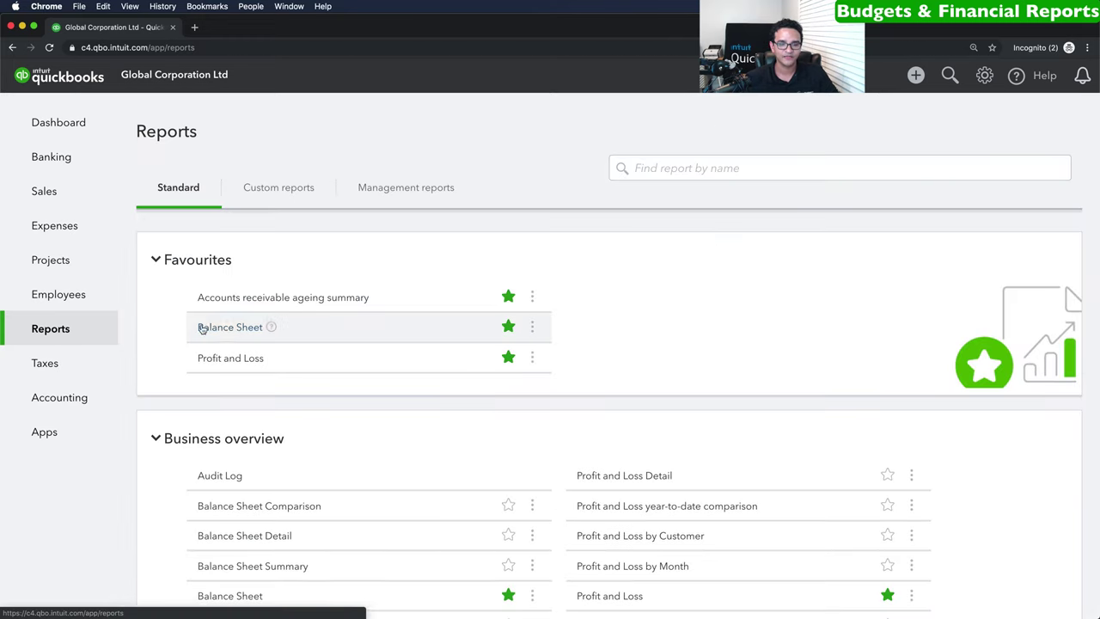
{"action": "left_click", "coordinate": [227, 328]}
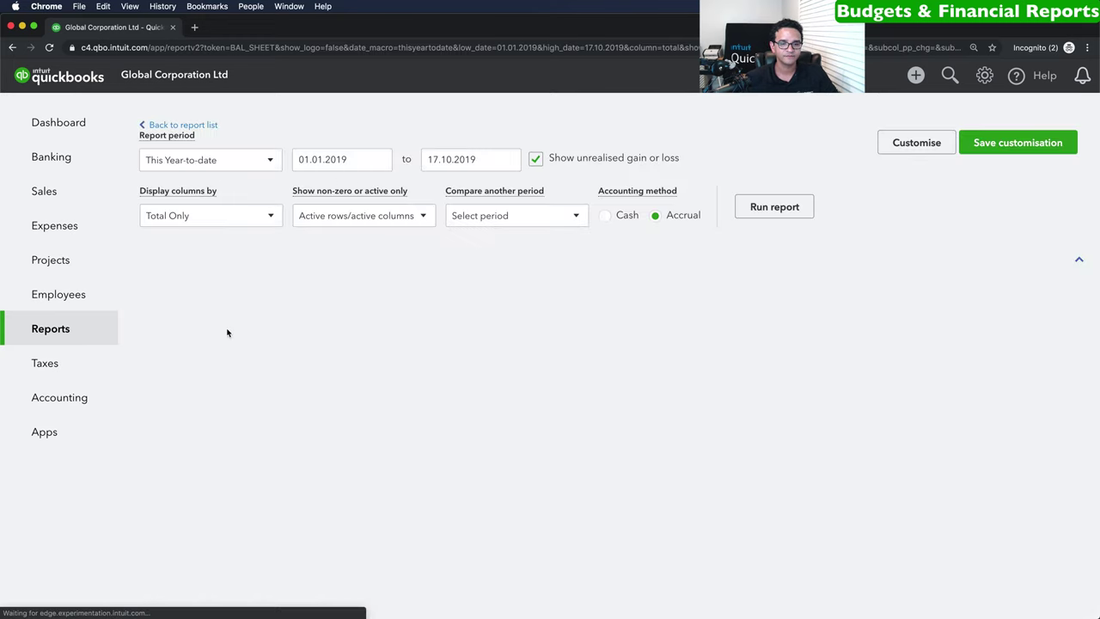
{"action": "scroll", "coordinate": [226, 331], "scroll_direction": "down", "scroll_amount": 3}
{"action": "scroll", "coordinate": [976, 385], "scroll_direction": "down", "scroll_amount": 1}
{"action": "scroll", "coordinate": [976, 385], "scroll_direction": "down", "scroll_amount": 1}
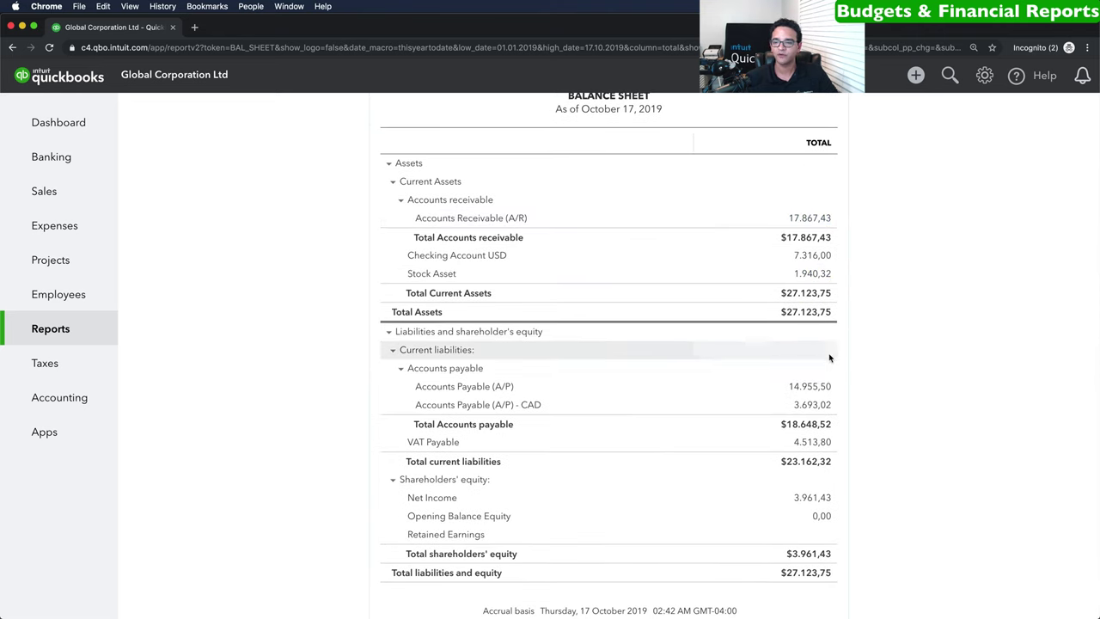
{"action": "scroll", "coordinate": [823, 356], "scroll_direction": "down", "scroll_amount": 2}
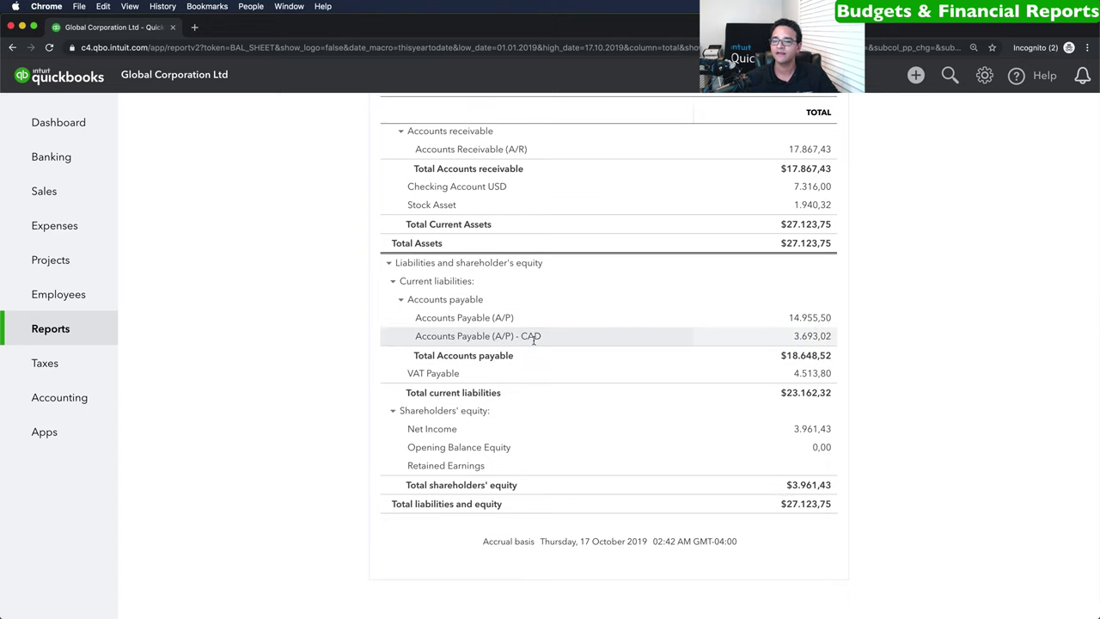
{"action": "left_click_drag", "start_coordinate": [838, 336], "coordinate": [524, 343]}
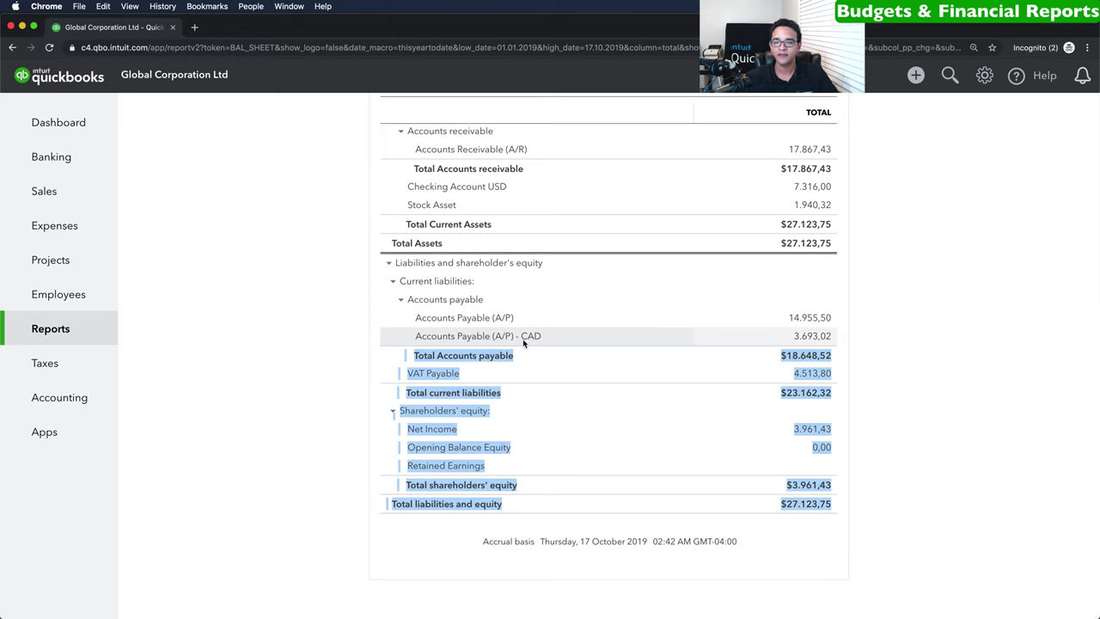
{"action": "left_click", "coordinate": [296, 355]}
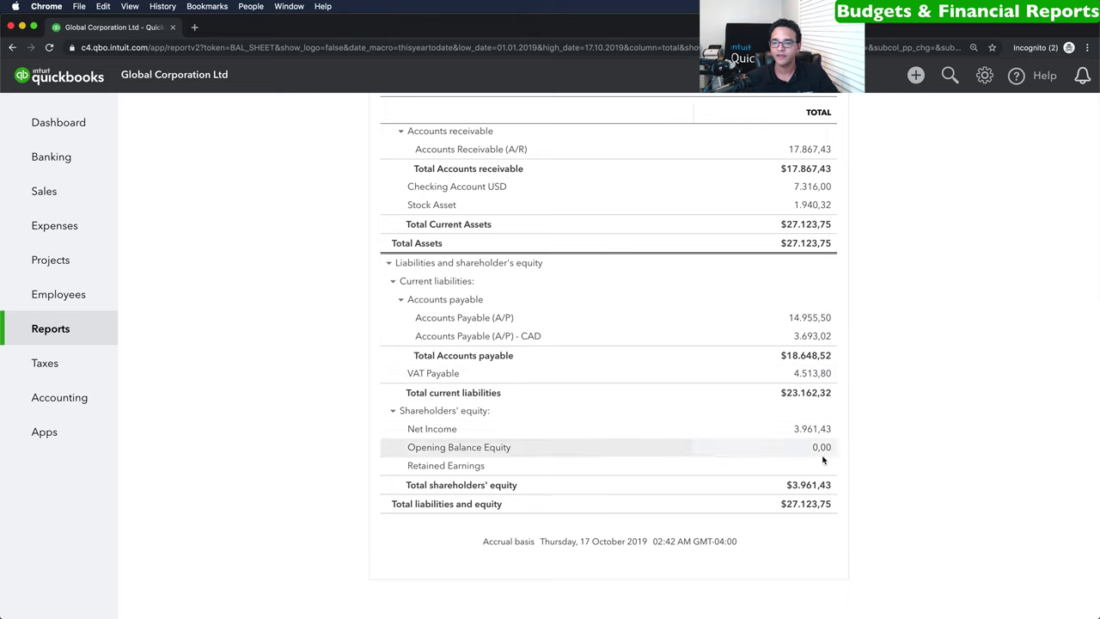
{"action": "scroll", "coordinate": [885, 439], "scroll_direction": "up", "scroll_amount": 4}
{"action": "scroll", "coordinate": [885, 440], "scroll_direction": "up", "scroll_amount": 1}
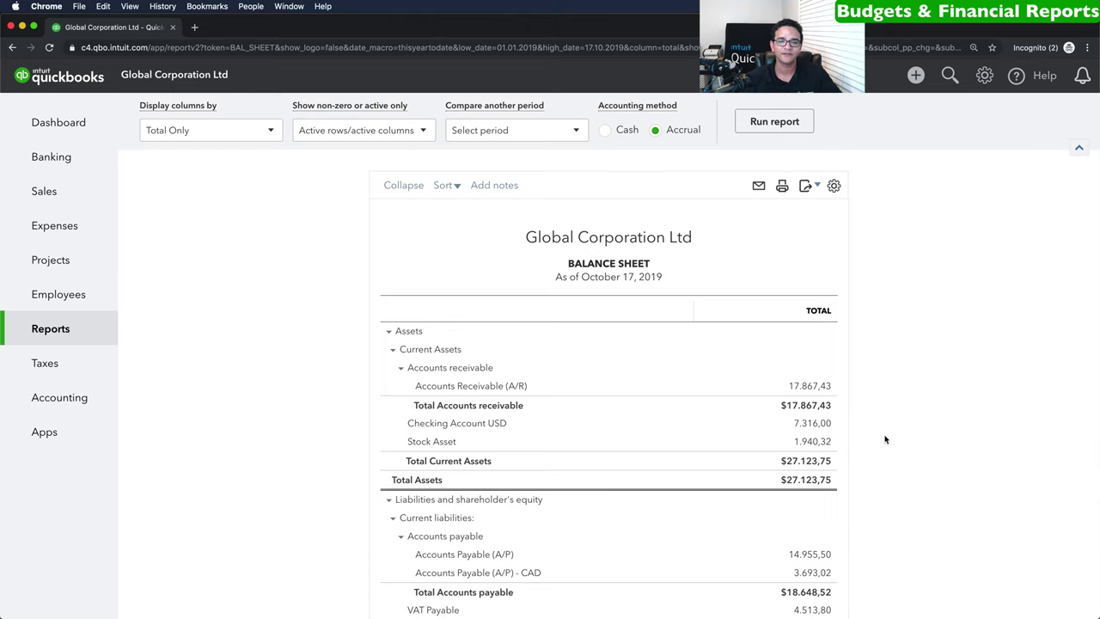
{"action": "left_click", "coordinate": [50, 328]}
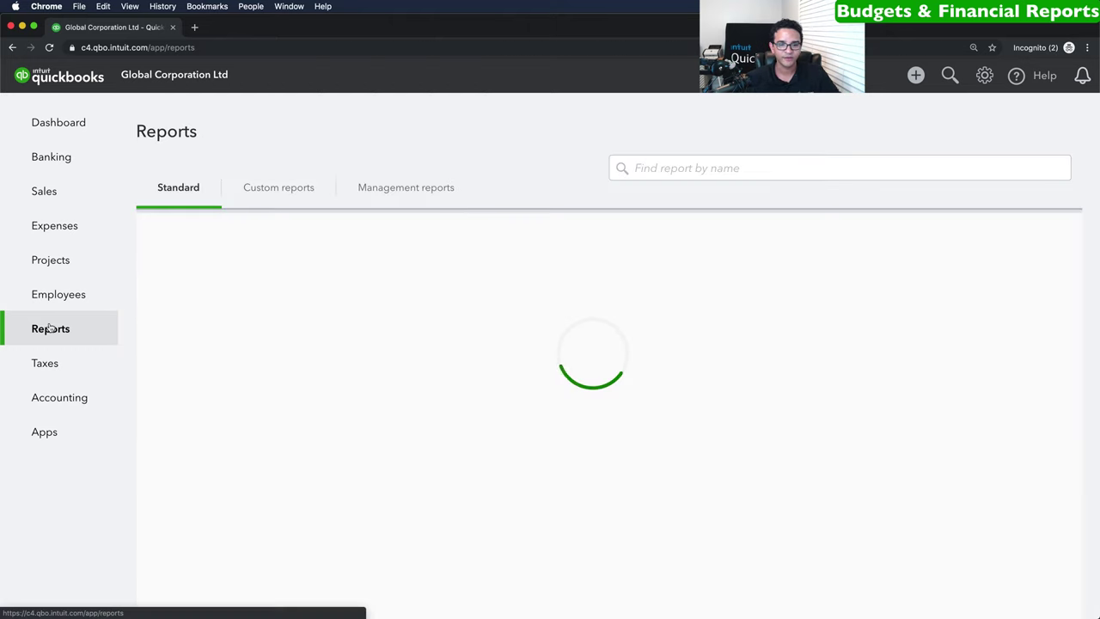
{"action": "scroll", "coordinate": [343, 363], "scroll_direction": "down", "scroll_amount": 3}
{"action": "scroll", "coordinate": [407, 397], "scroll_direction": "down", "scroll_amount": 8}
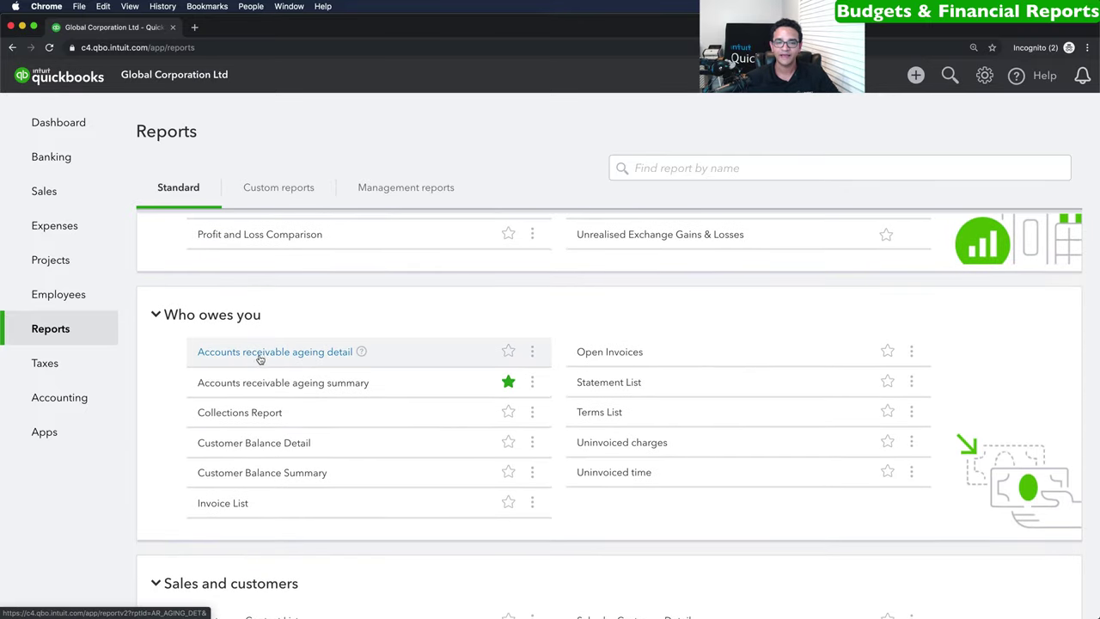
{"action": "left_click", "coordinate": [314, 384]}
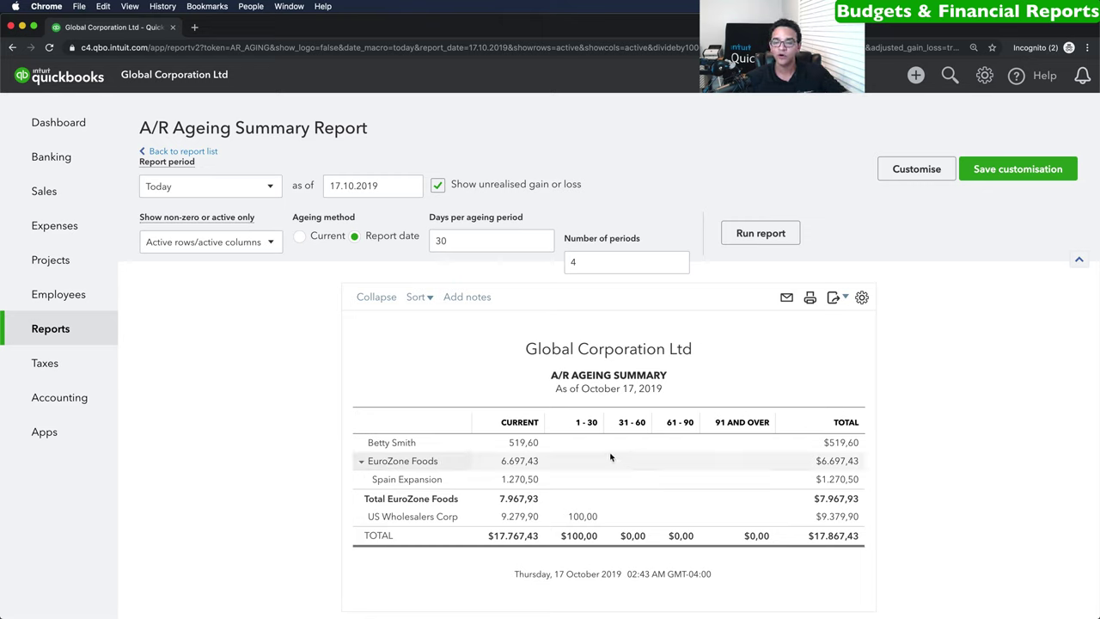
{"action": "left_click", "coordinate": [182, 151]}
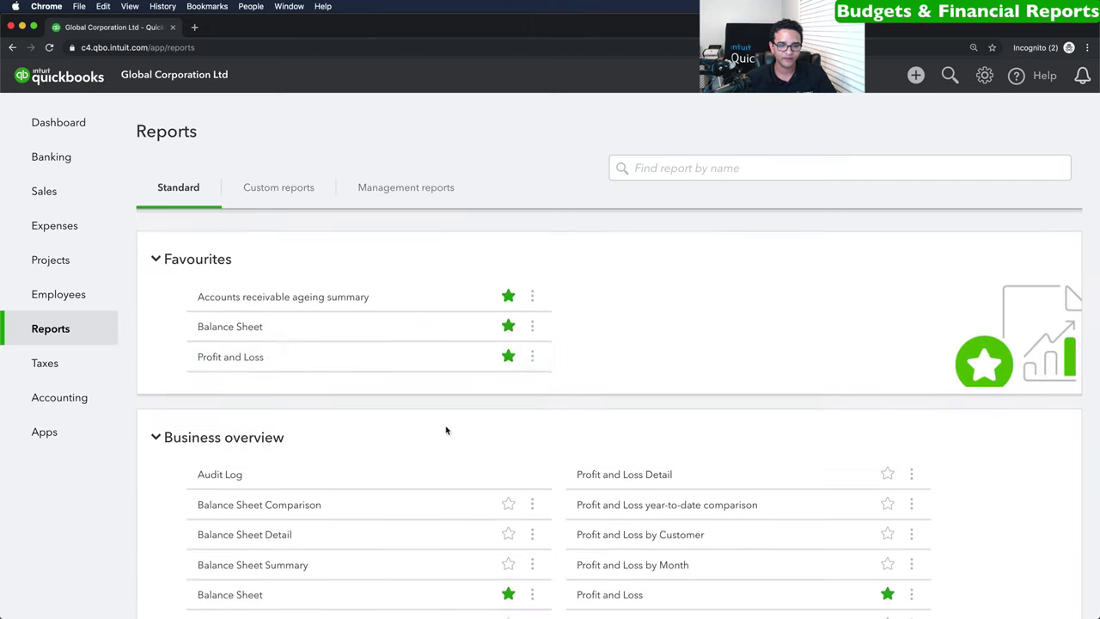
{"action": "scroll", "coordinate": [446, 430], "scroll_direction": "down", "scroll_amount": 15}
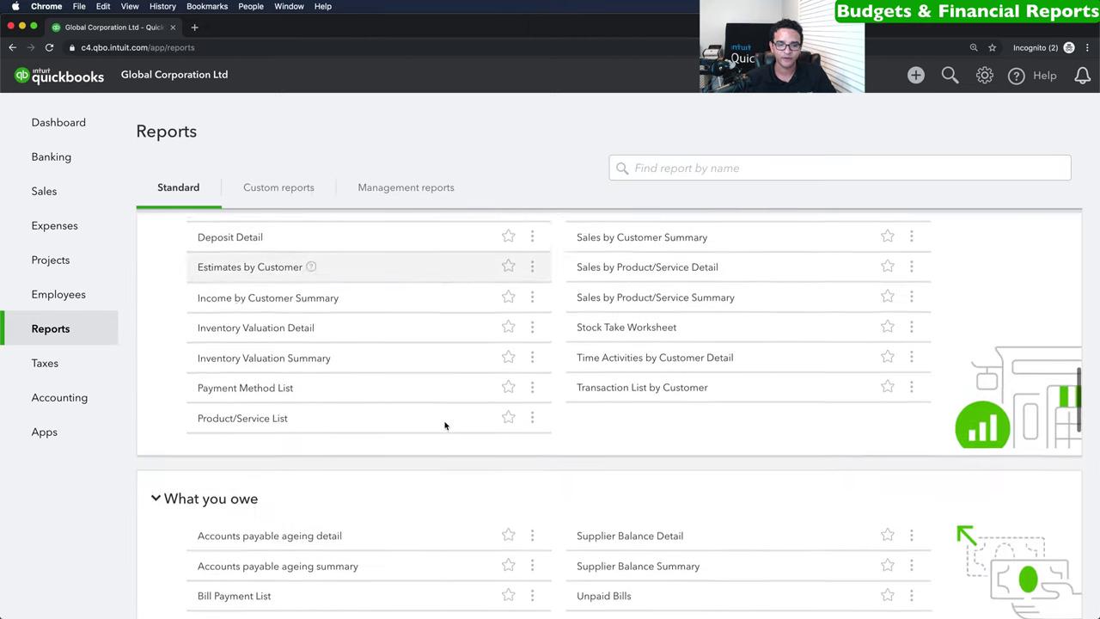
{"action": "scroll", "coordinate": [445, 425], "scroll_direction": "down", "scroll_amount": 5}
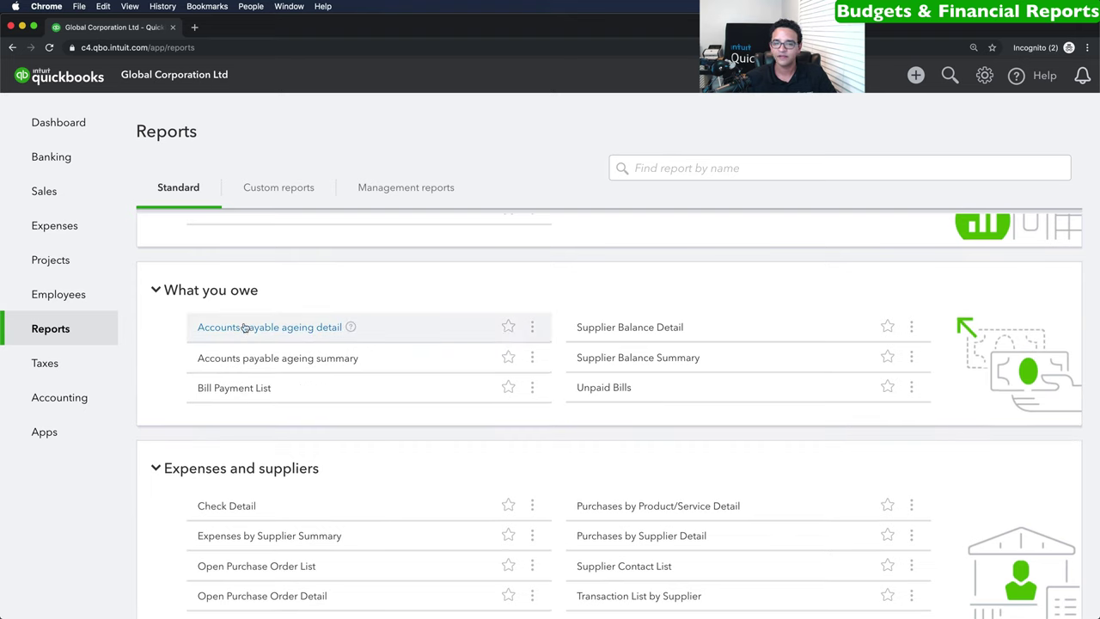
{"action": "left_click", "coordinate": [304, 330]}
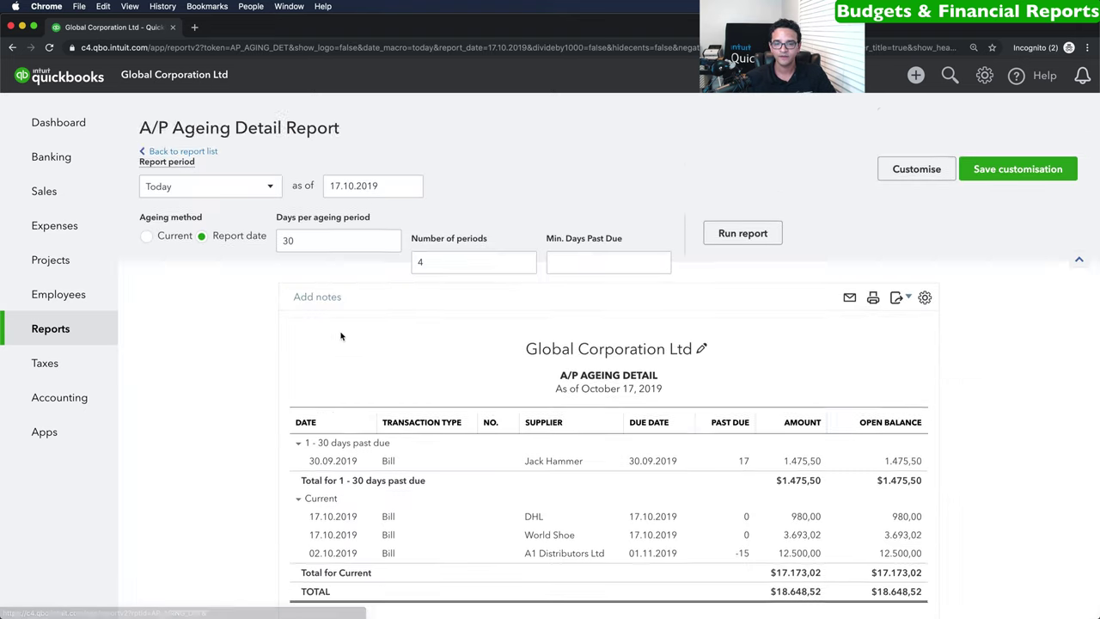
{"action": "scroll", "coordinate": [526, 385], "scroll_direction": "down", "scroll_amount": 2}
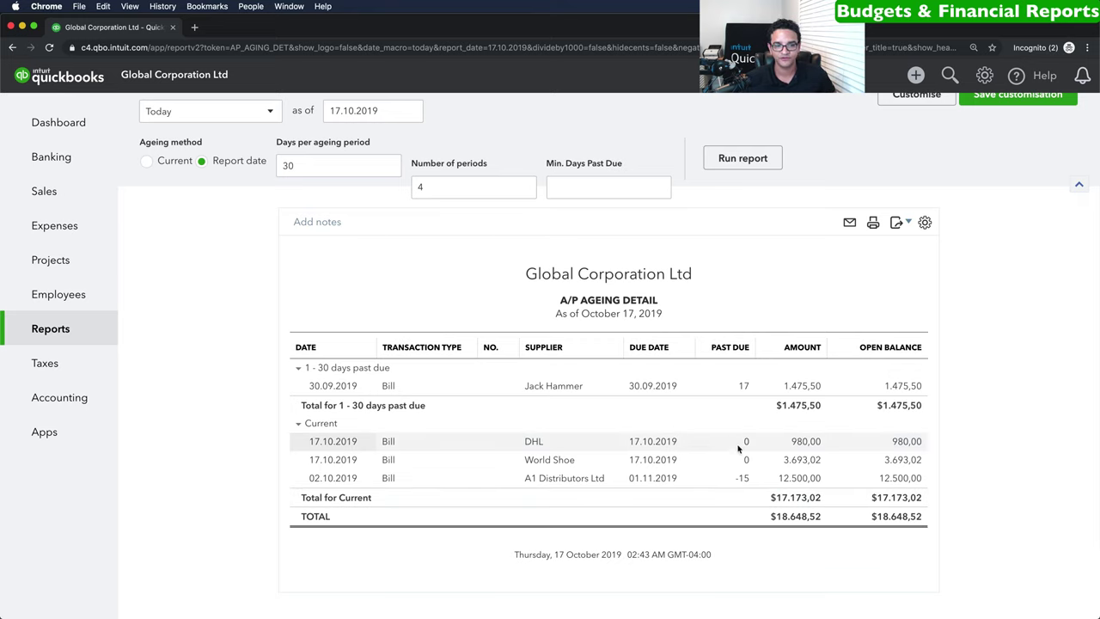
{"action": "left_click", "coordinate": [49, 328]}
{"action": "scroll", "coordinate": [447, 392], "scroll_direction": "down", "scroll_amount": 5}
{"action": "scroll", "coordinate": [445, 392], "scroll_direction": "down", "scroll_amount": 12}
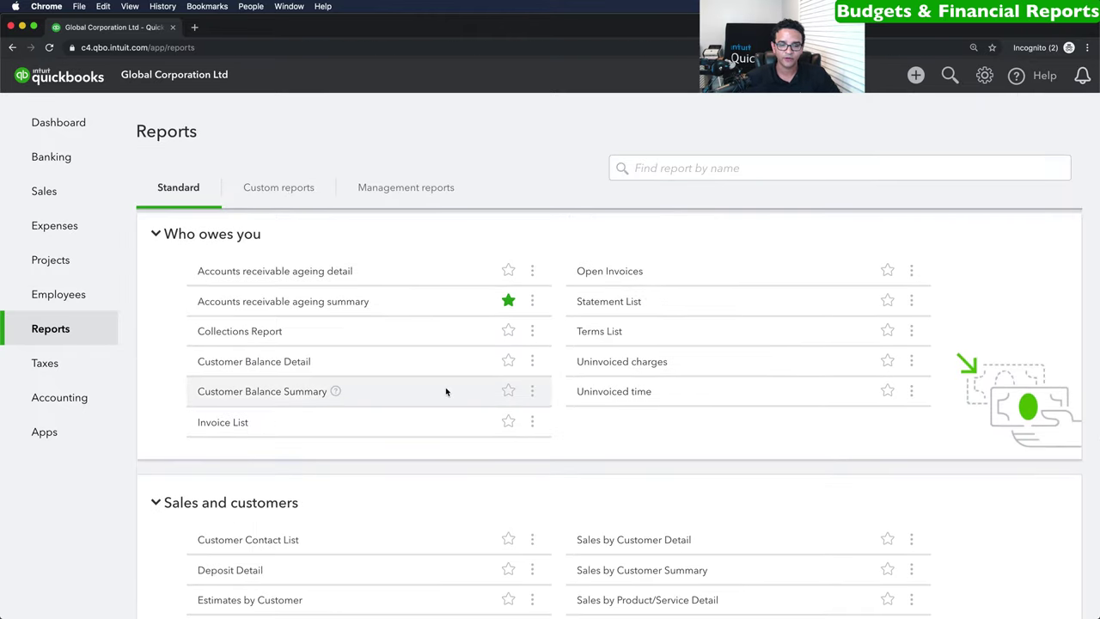
{"action": "scroll", "coordinate": [445, 392], "scroll_direction": "down", "scroll_amount": 10}
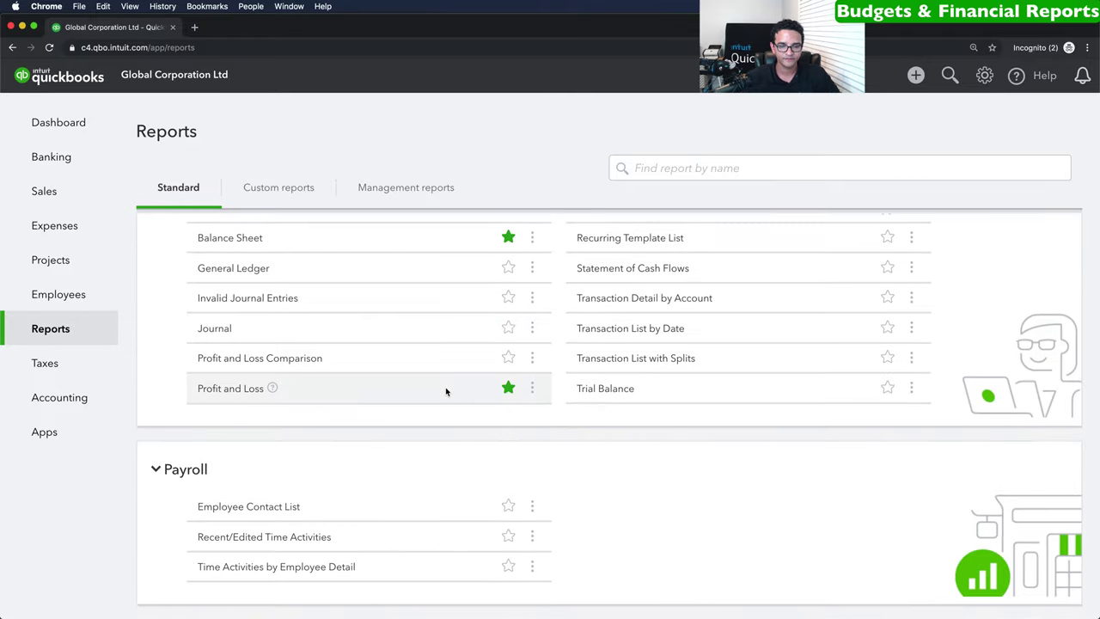
{"action": "left_click", "coordinate": [718, 165]}
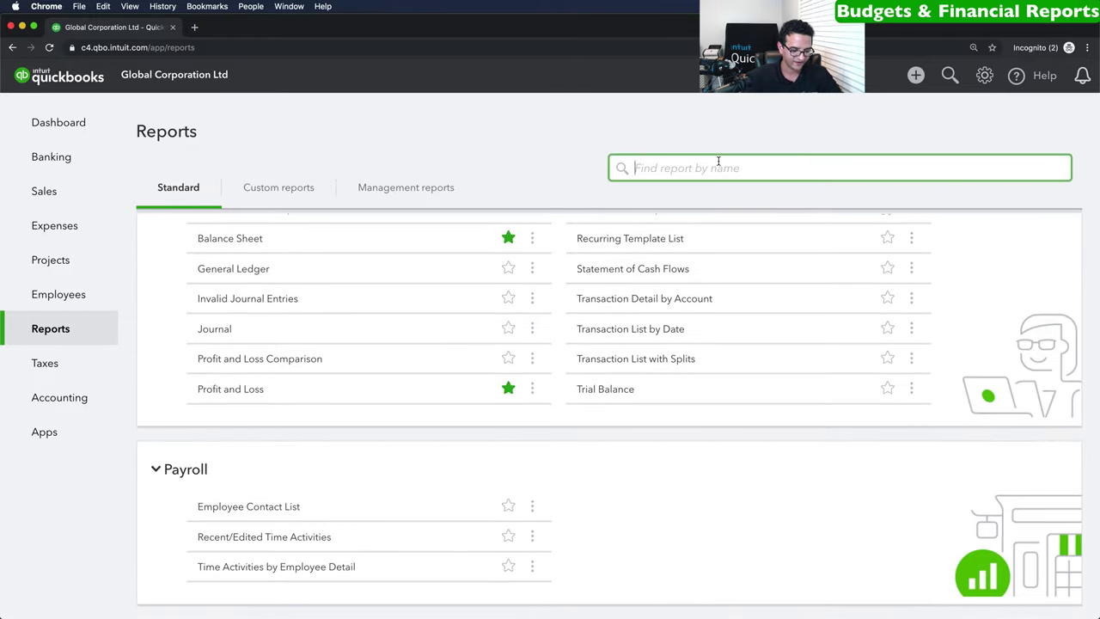
{"action": "type", "text": "inve"}
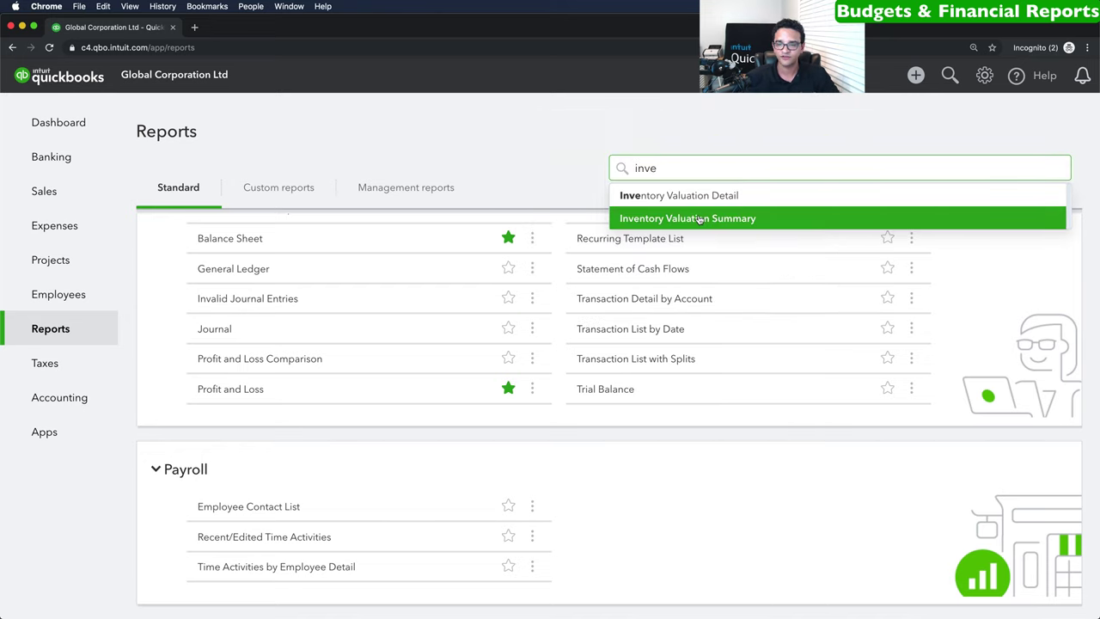
{"action": "left_click", "coordinate": [700, 218]}
{"action": "scroll", "coordinate": [467, 390], "scroll_direction": "down", "scroll_amount": 2}
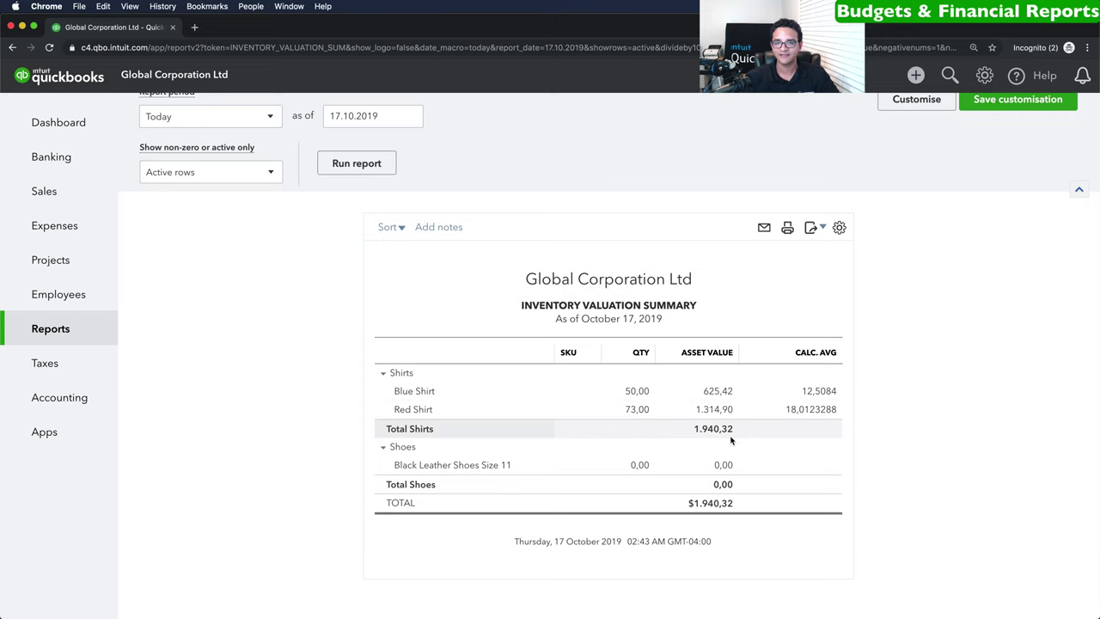
{"action": "left_click", "coordinate": [51, 326]}
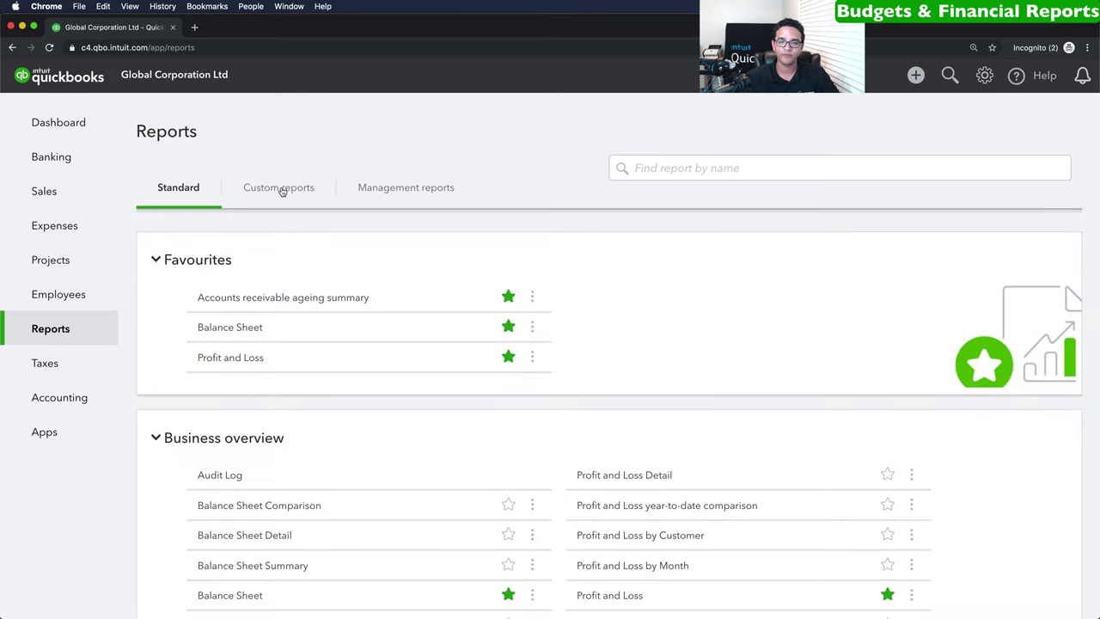
Preview the Company Overview management report, page through it, and close the preview.
{"action": "left_click", "coordinate": [412, 188]}
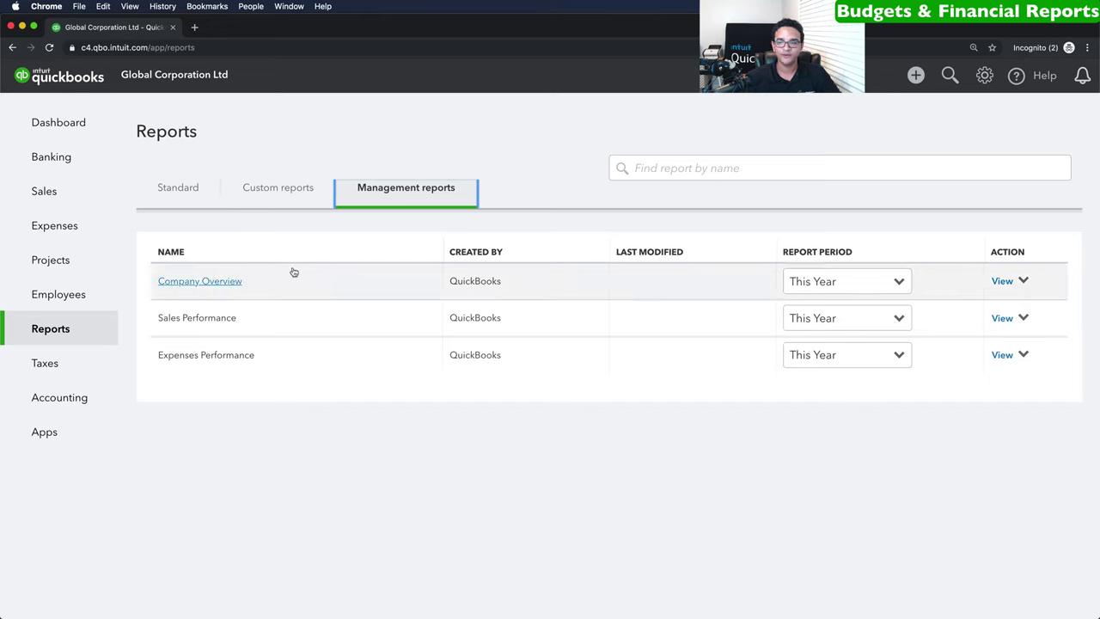
{"action": "left_click", "coordinate": [1002, 280]}
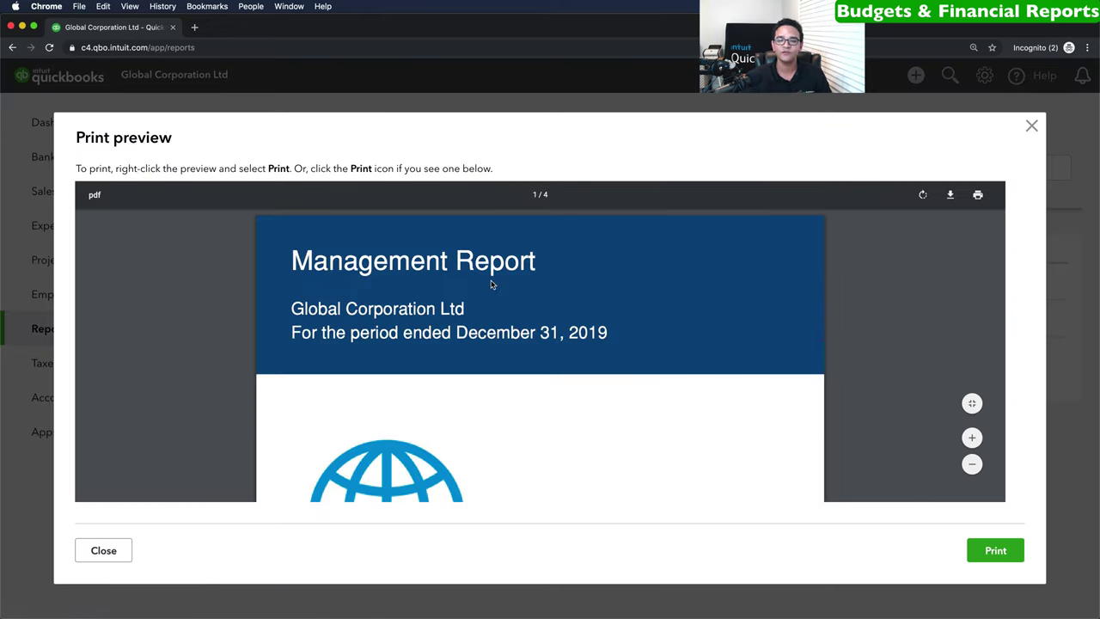
{"action": "scroll", "coordinate": [494, 282], "scroll_direction": "down", "scroll_amount": 10}
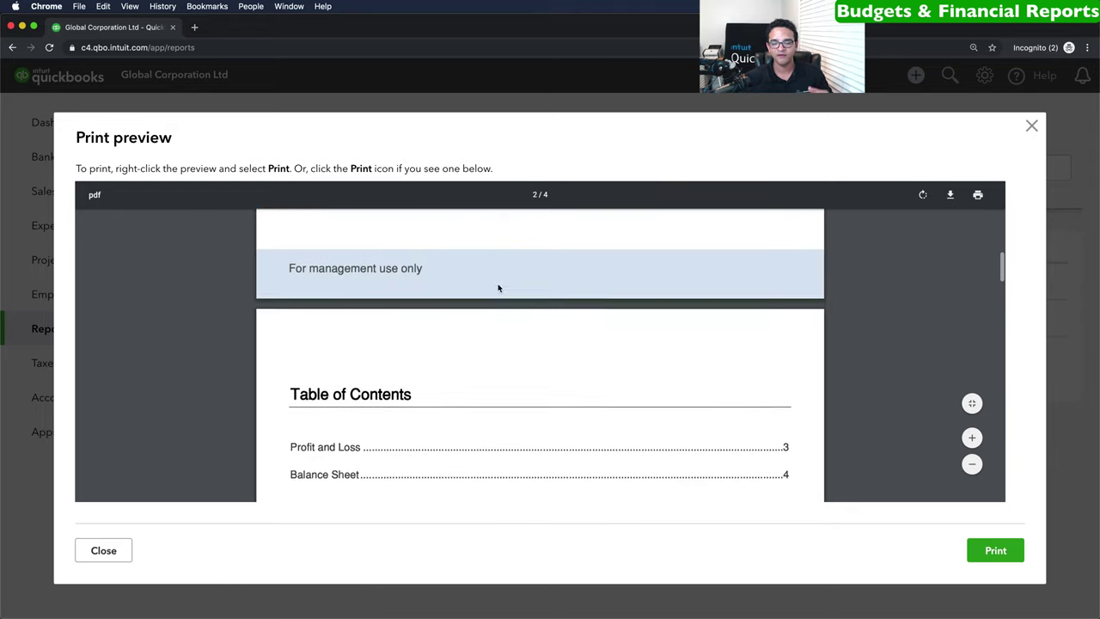
{"action": "scroll", "coordinate": [497, 288], "scroll_direction": "down", "scroll_amount": 10}
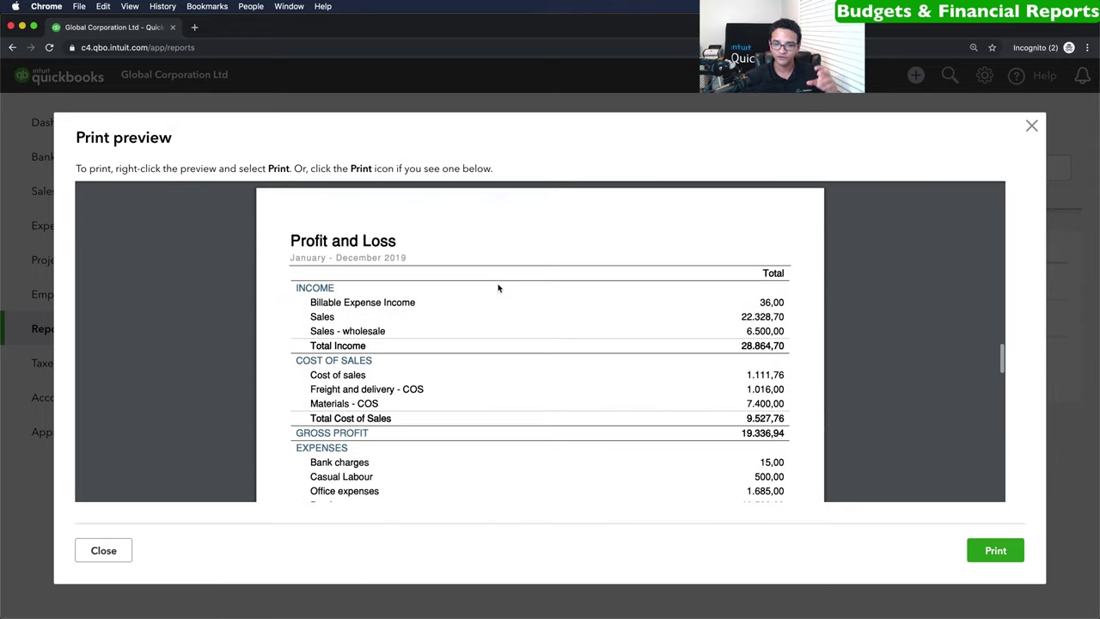
{"action": "scroll", "coordinate": [498, 288], "scroll_direction": "down", "scroll_amount": 10}
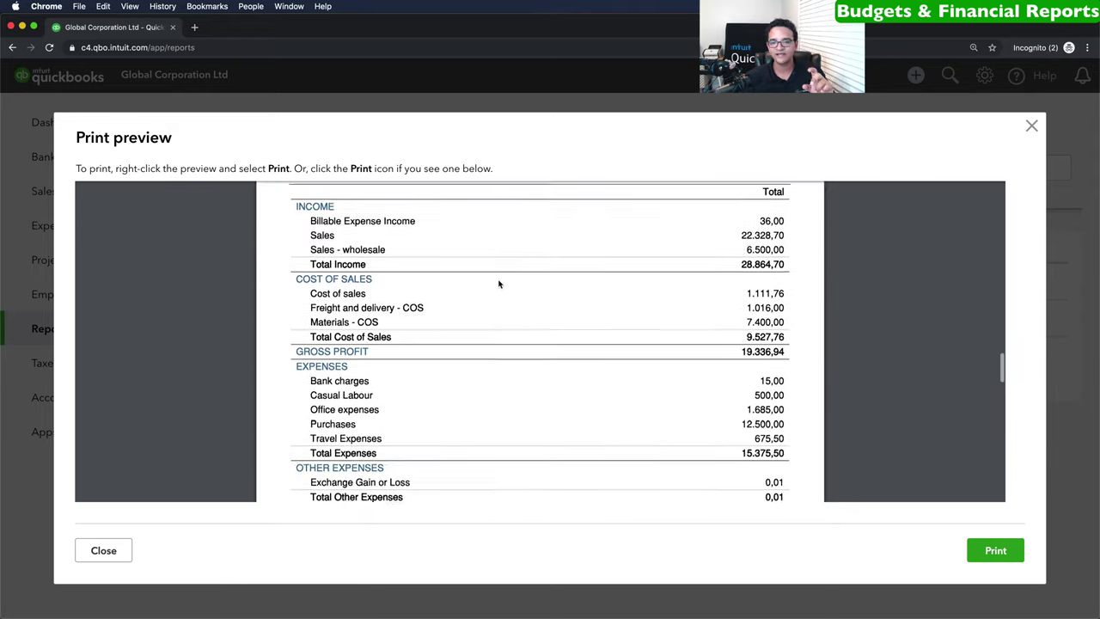
{"action": "scroll", "coordinate": [498, 283], "scroll_direction": "down", "scroll_amount": 10}
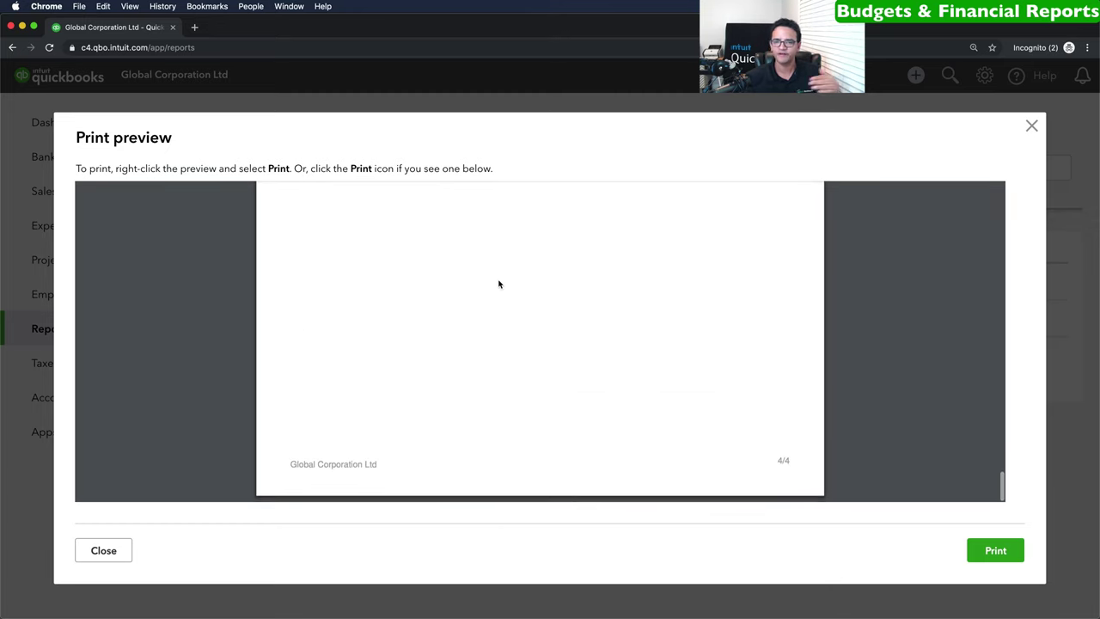
{"action": "scroll", "coordinate": [499, 283], "scroll_direction": "up", "scroll_amount": 5}
{"action": "left_click", "coordinate": [1030, 125]}
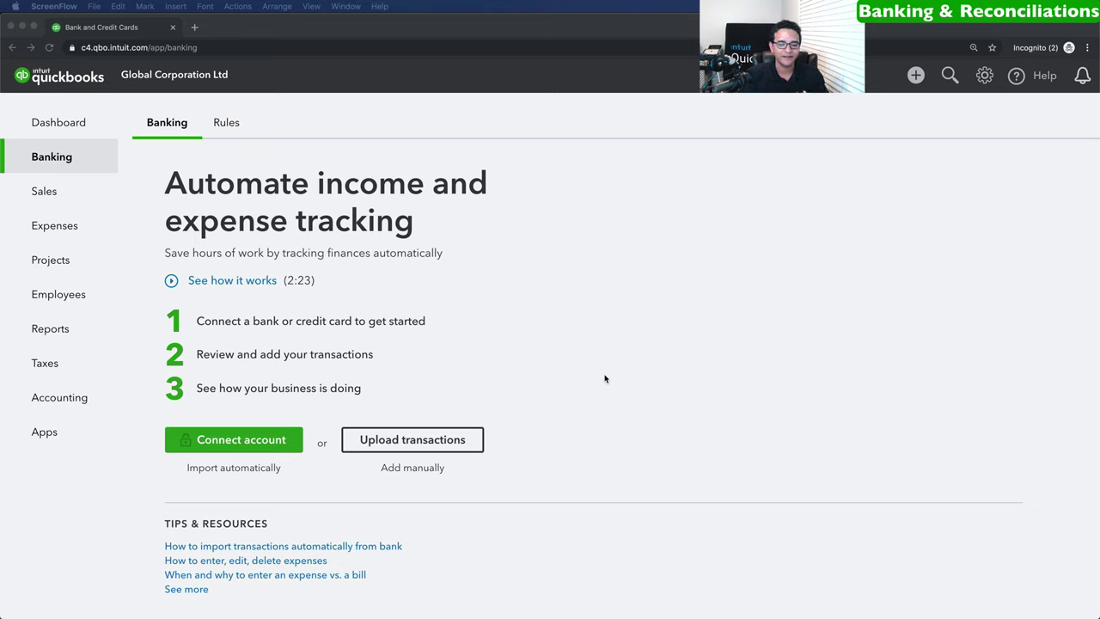
Bring the QuickBooks browser window back into focus.
{"action": "left_click", "coordinate": [49, 152]}
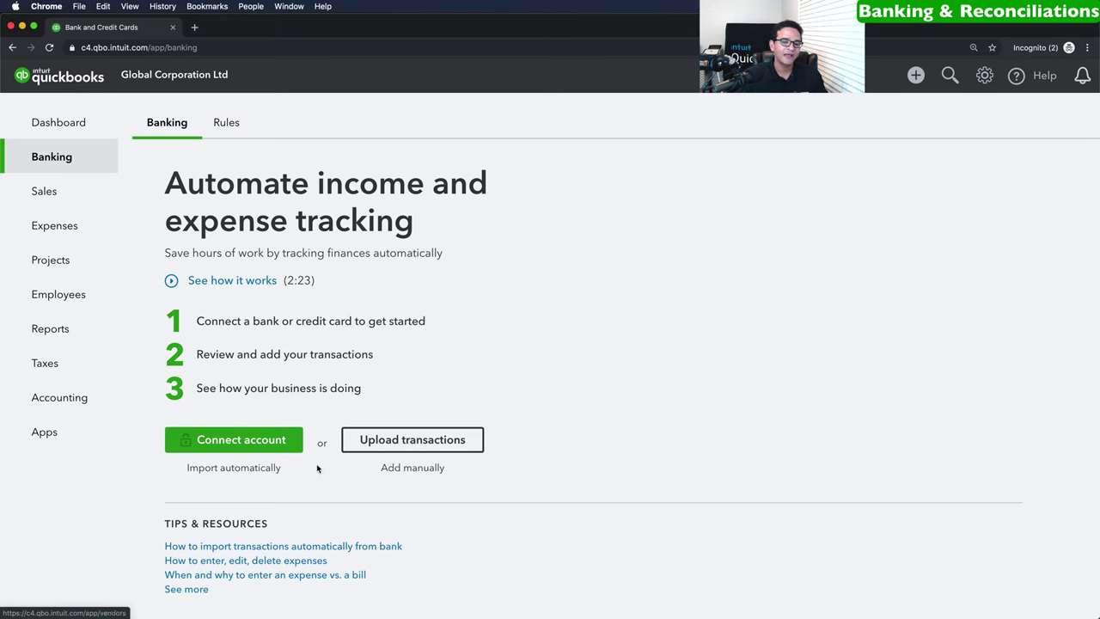
{"action": "left_click", "coordinate": [230, 441]}
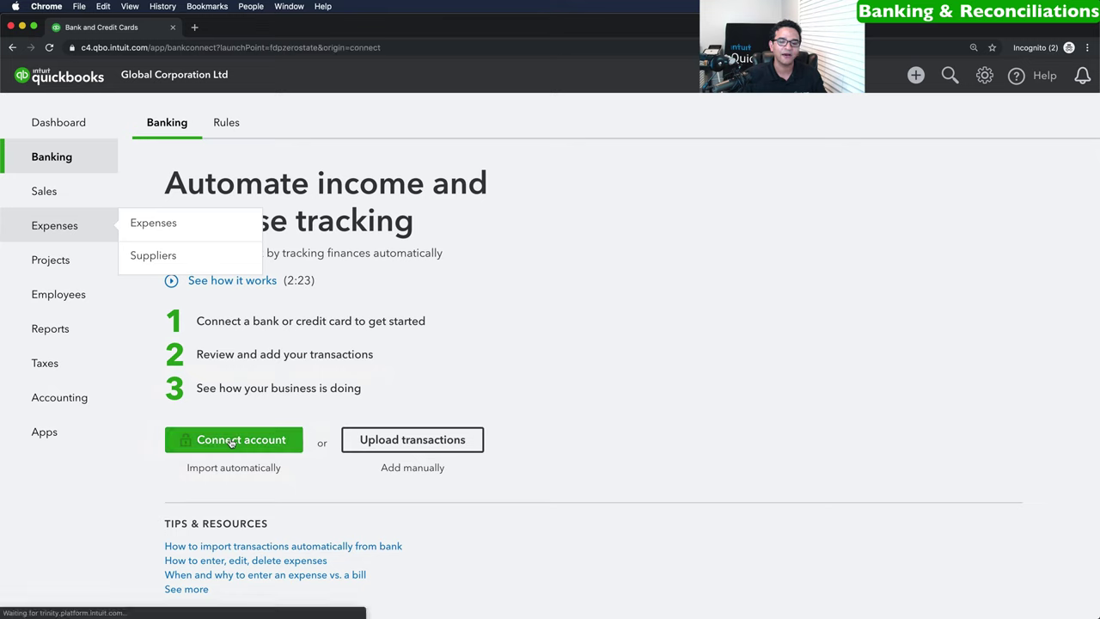
{"action": "type", "text": "H"}
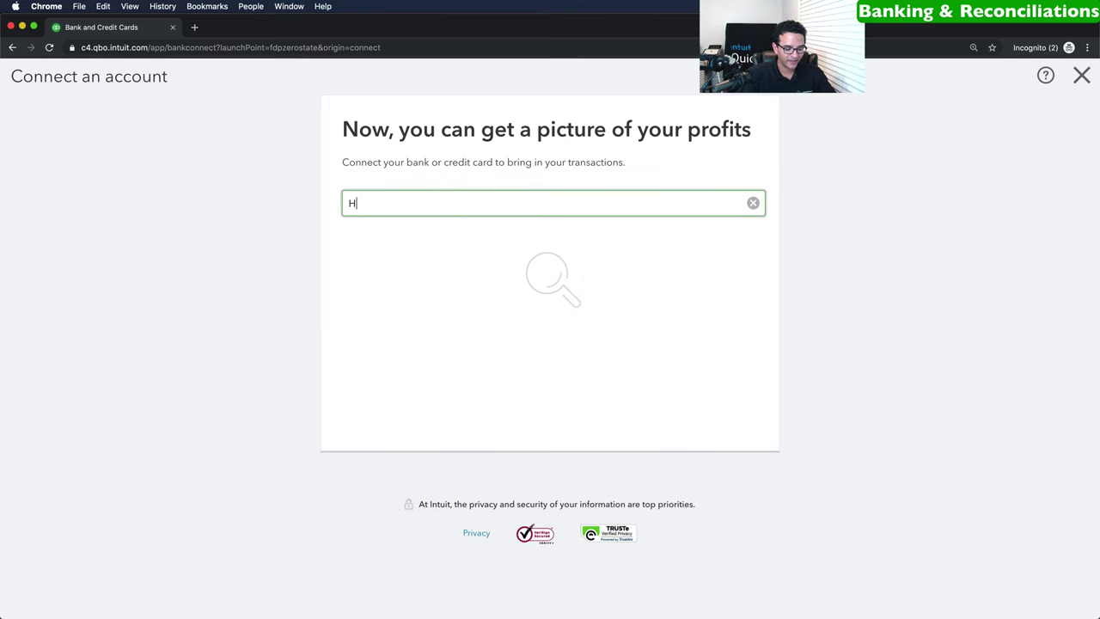
{"action": "type", "text": "SBC"}
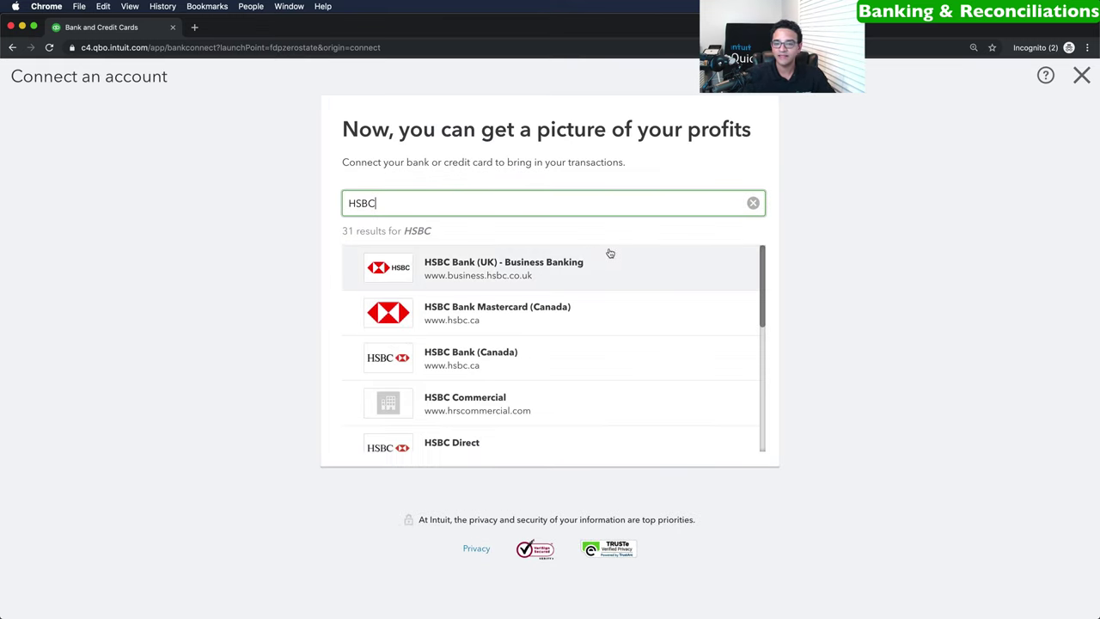
{"action": "left_click", "coordinate": [505, 271]}
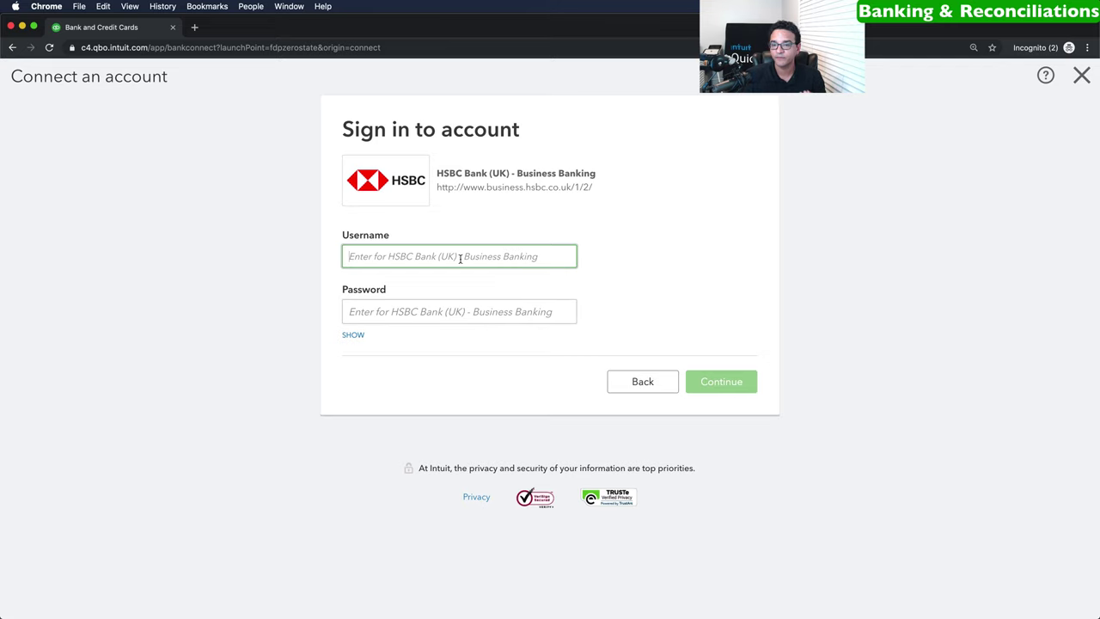
{"action": "left_click", "coordinate": [645, 383]}
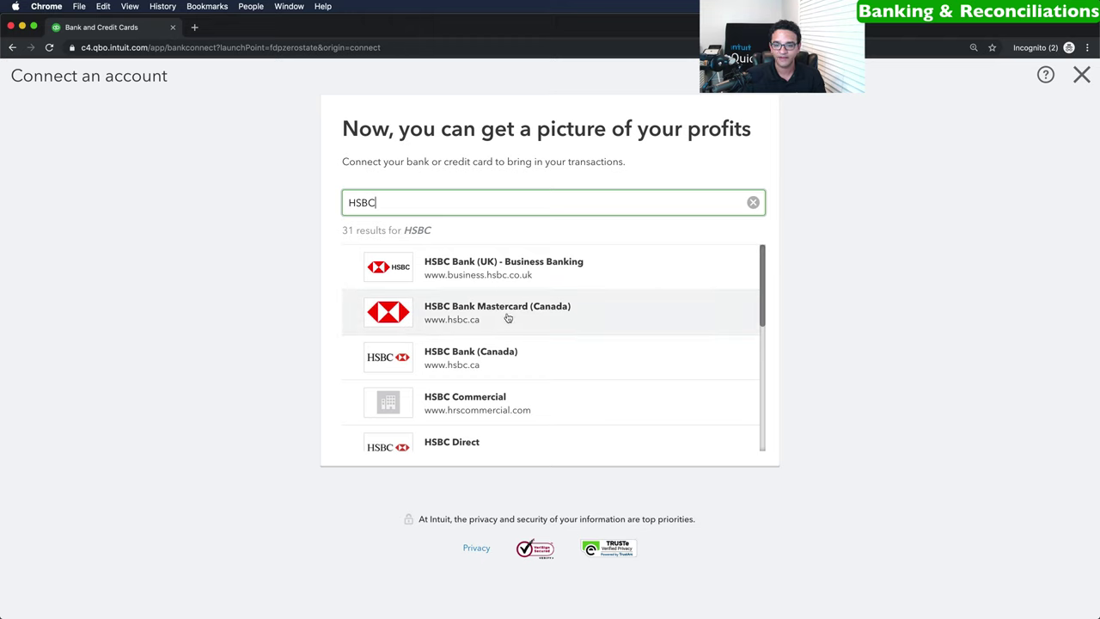
{"action": "left_click", "coordinate": [494, 314]}
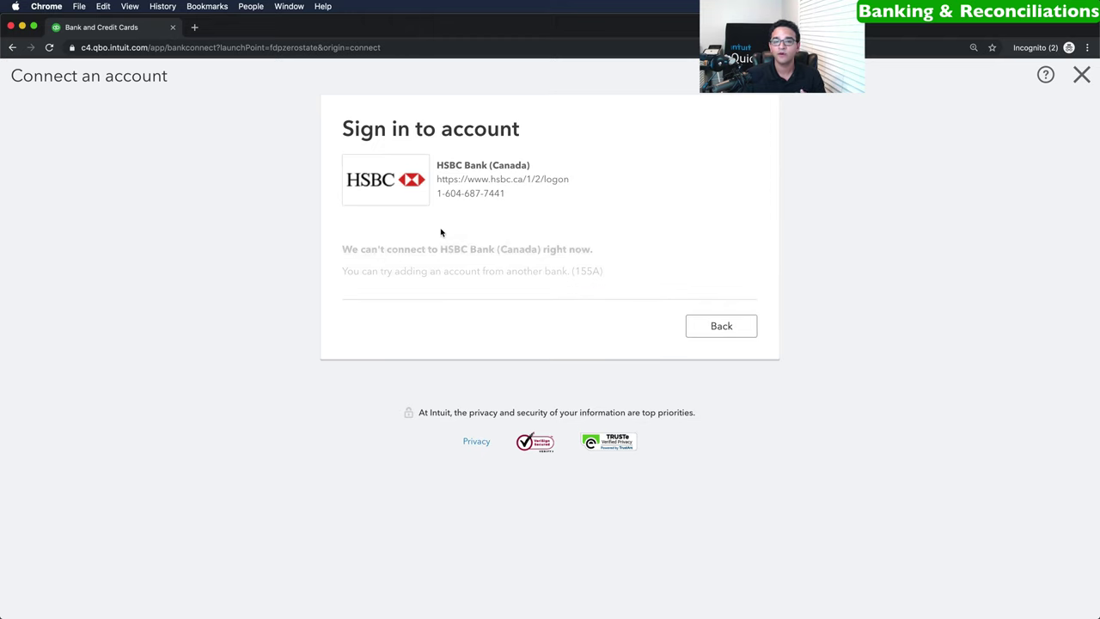
{"action": "left_click_drag", "start_coordinate": [342, 250], "coordinate": [600, 252]}
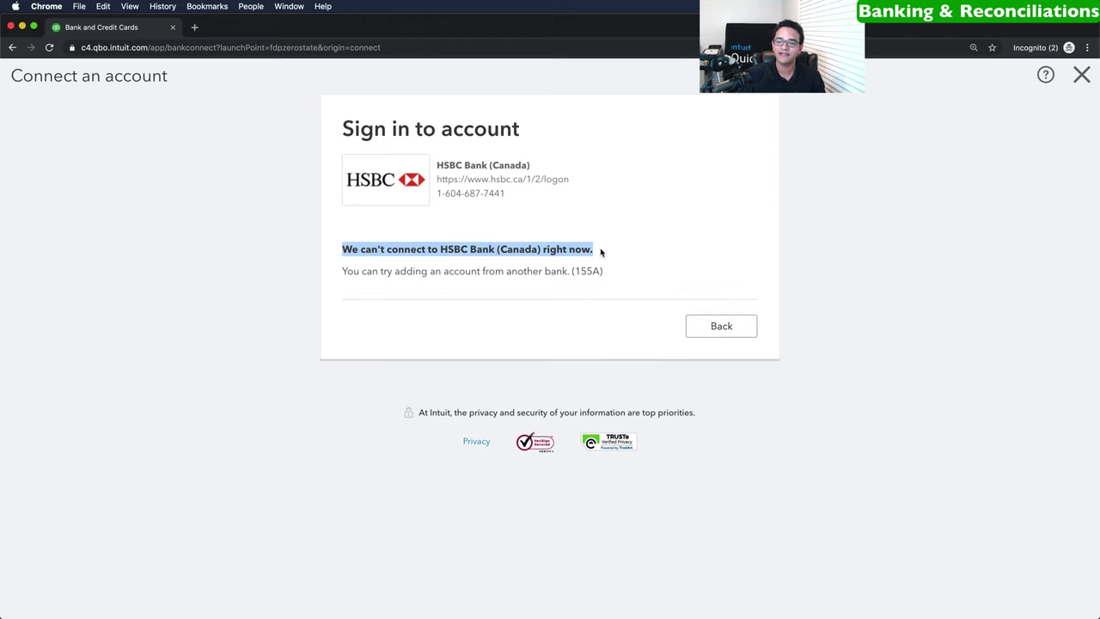
{"action": "left_click", "coordinate": [601, 252]}
{"action": "left_click", "coordinate": [730, 332]}
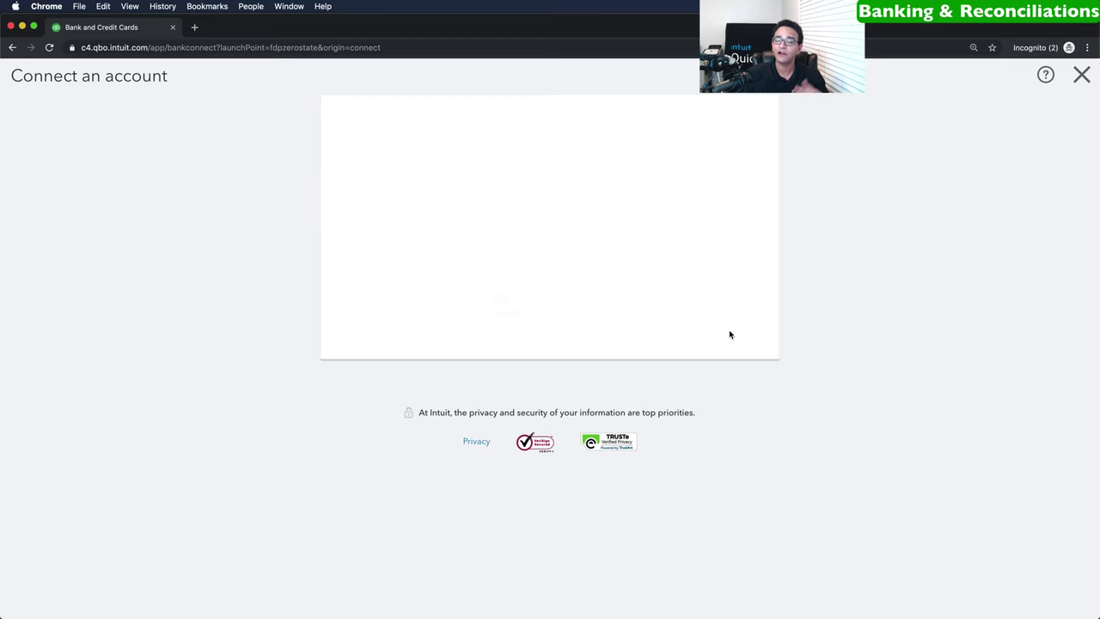
{"action": "left_click", "coordinate": [754, 202]}
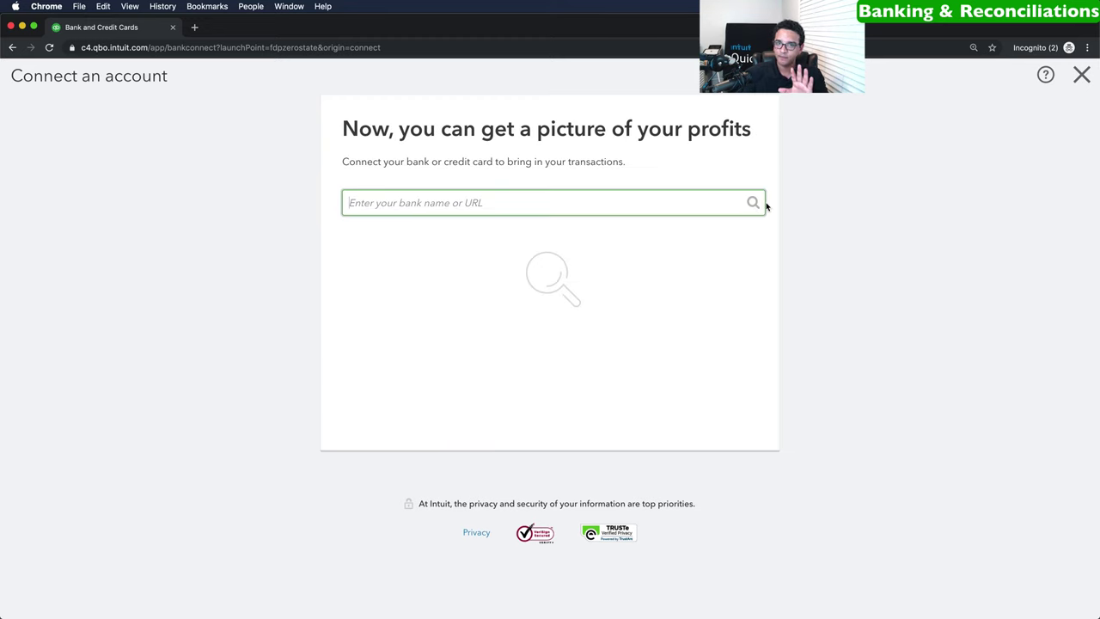
{"action": "left_click", "coordinate": [1079, 76]}
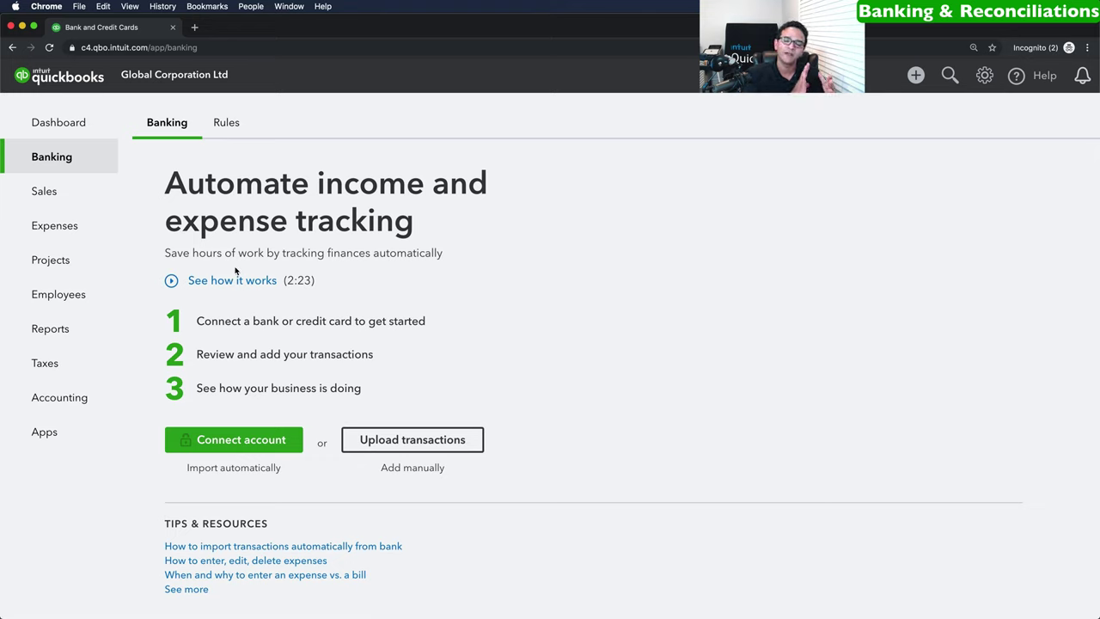
Choose Bank download.csv as the bank transactions file to upload and continue.
{"action": "left_click", "coordinate": [414, 440]}
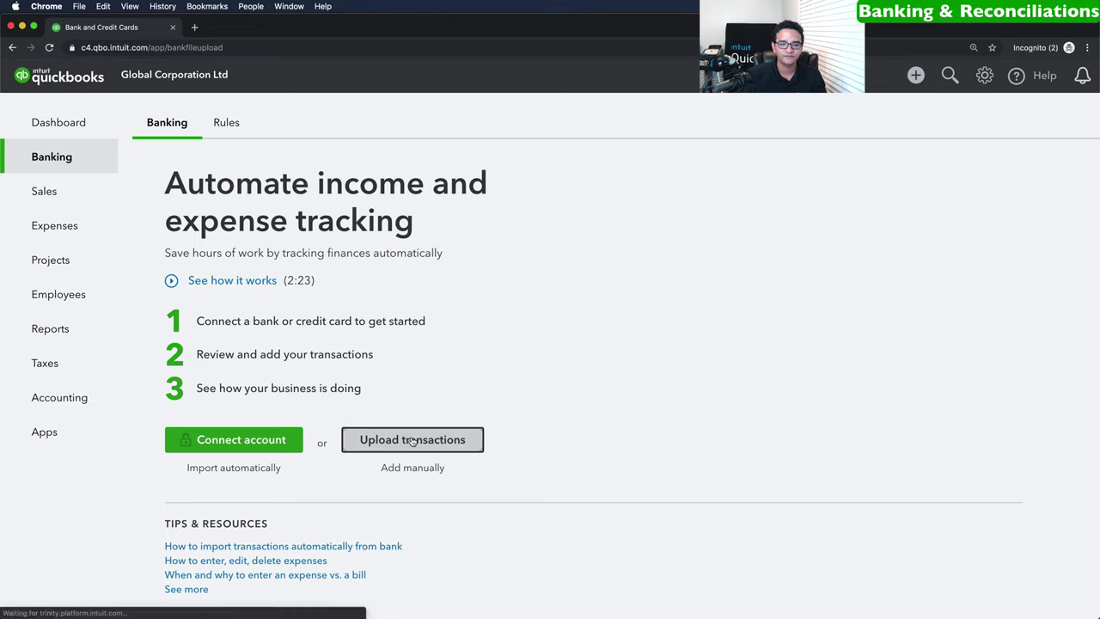
{"action": "left_click", "coordinate": [354, 524]}
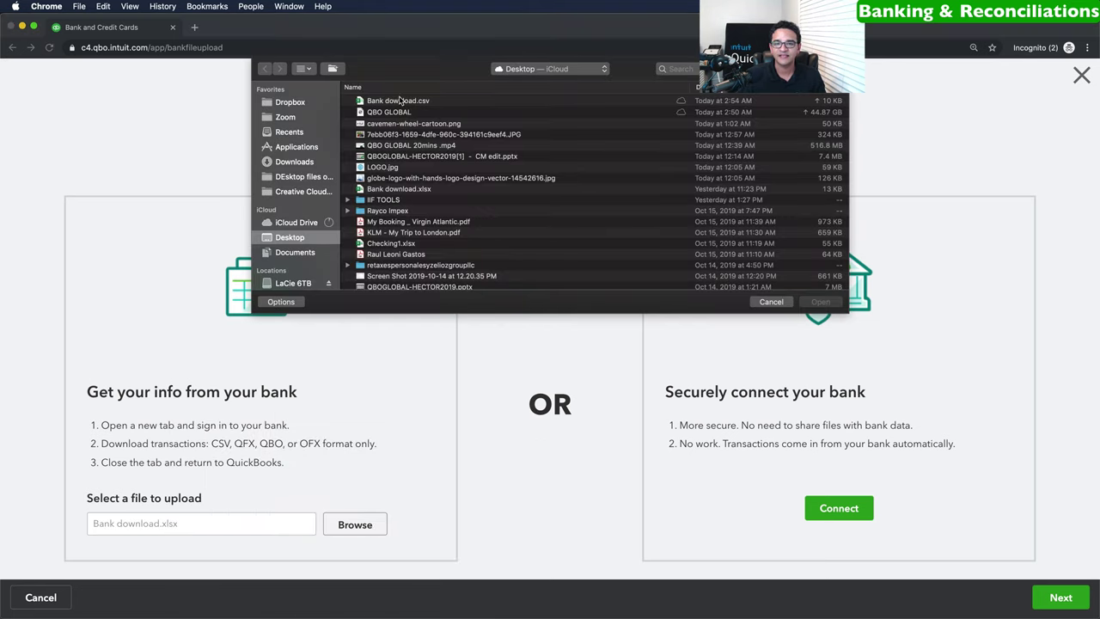
{"action": "left_click", "coordinate": [400, 100]}
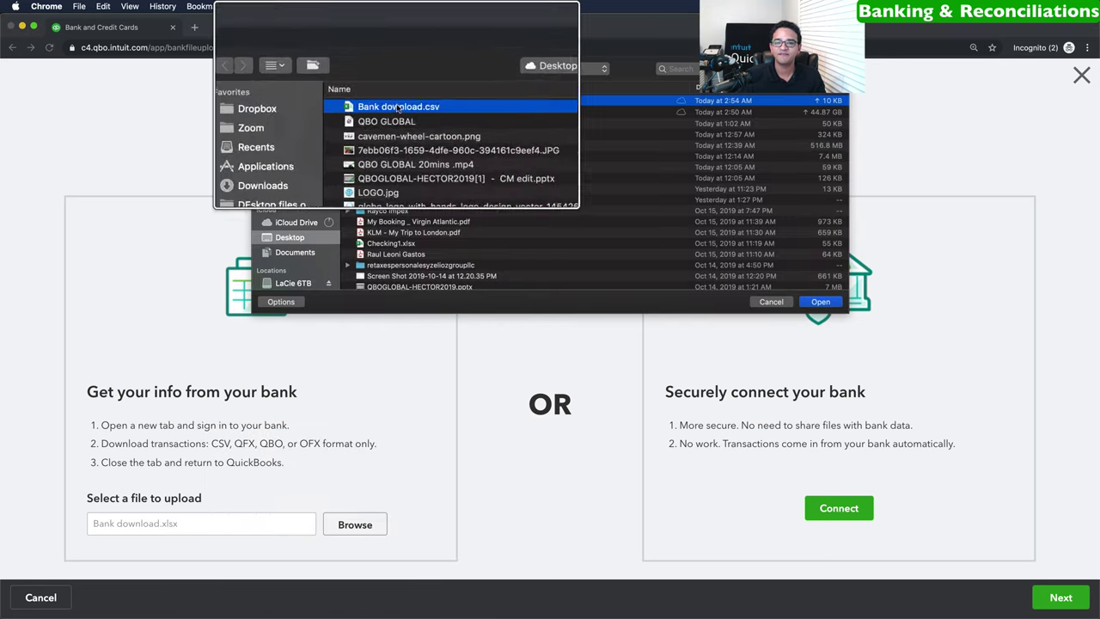
{"action": "left_click", "coordinate": [821, 302]}
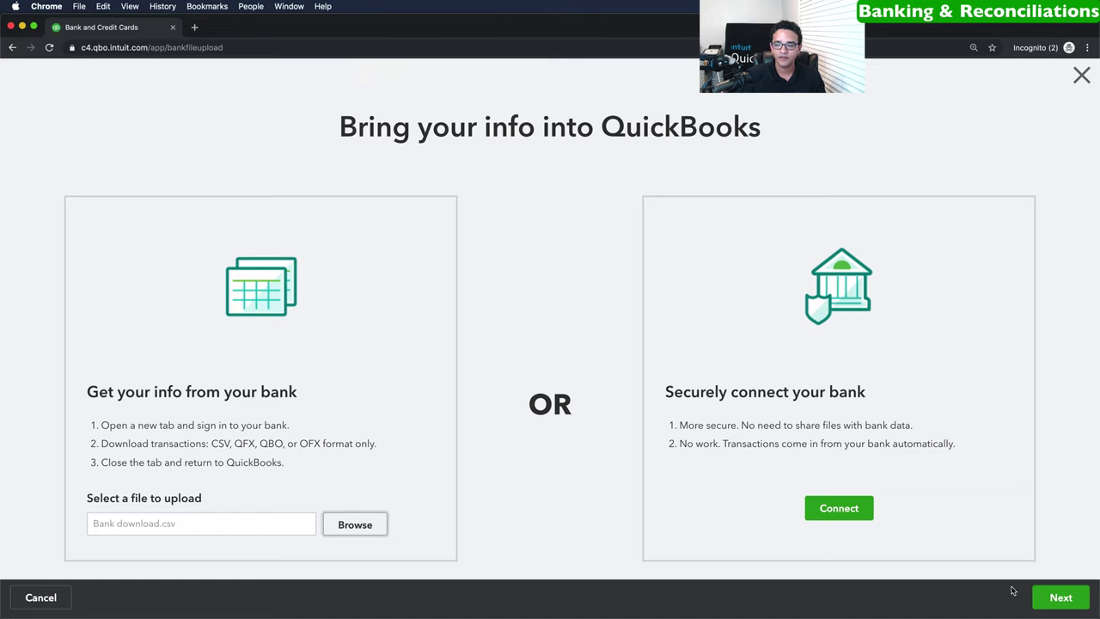
{"action": "left_click", "coordinate": [1061, 599]}
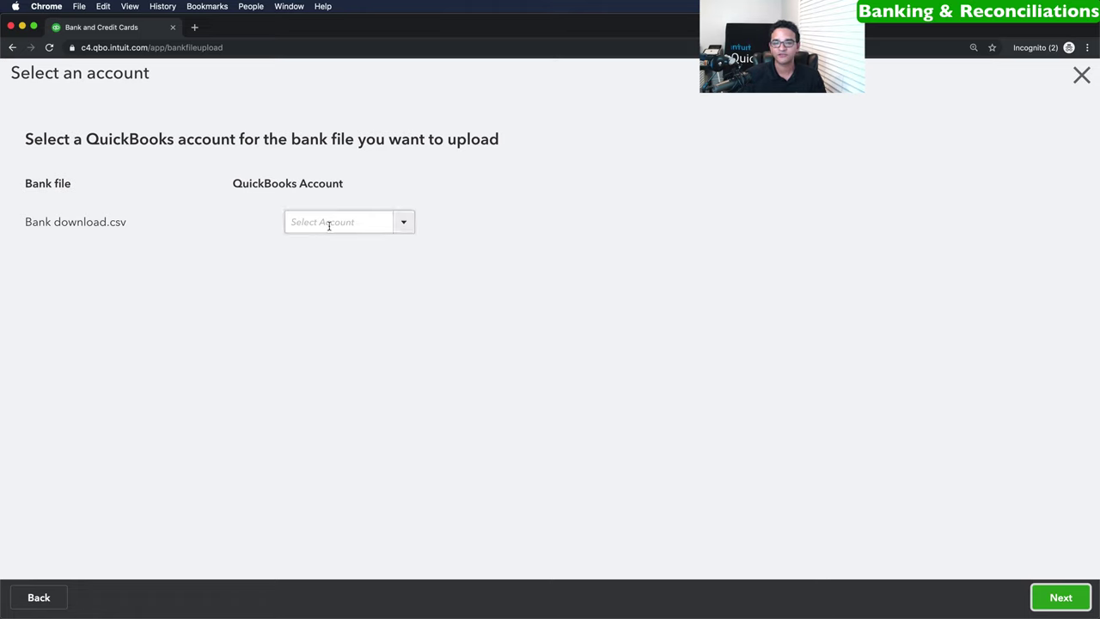
Assign the bank file to Checking Account USD.
{"action": "left_click", "coordinate": [403, 223]}
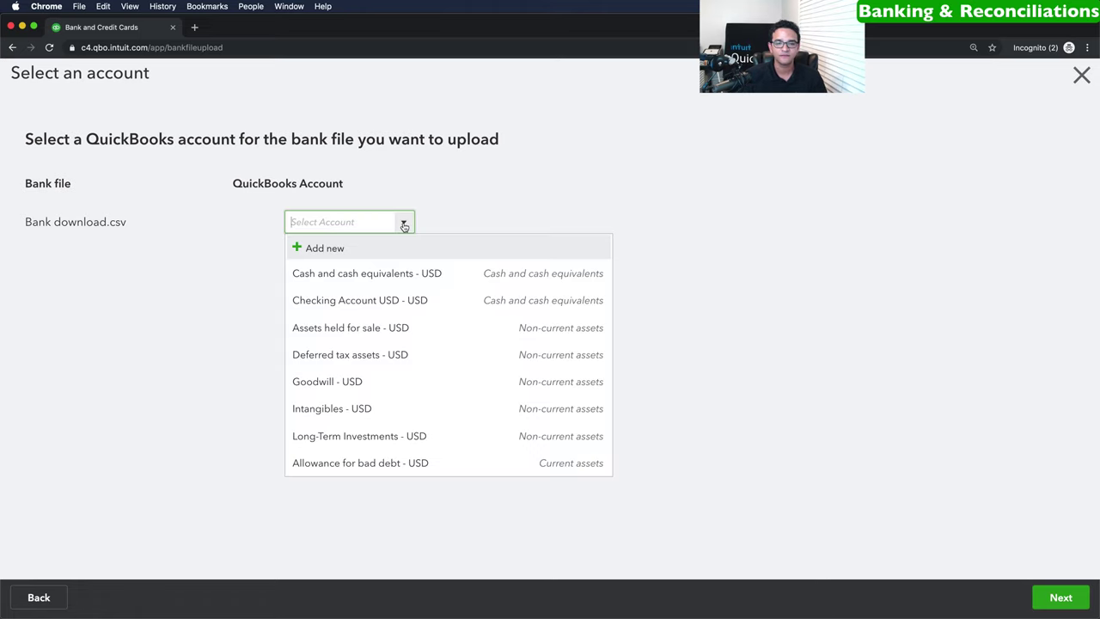
{"action": "left_click", "coordinate": [348, 299]}
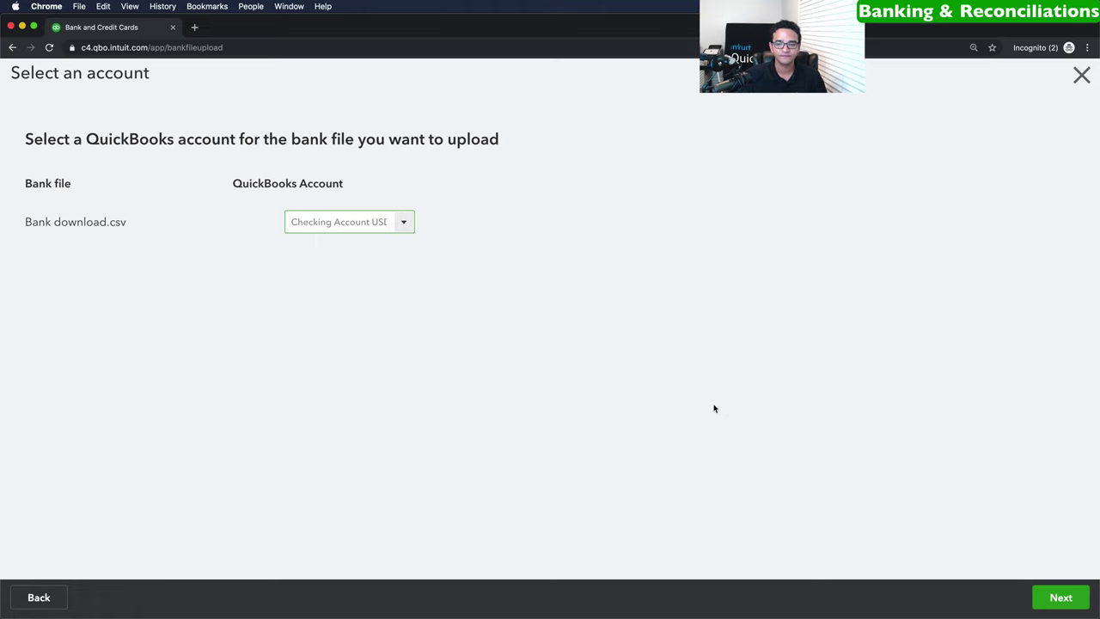
{"action": "left_click", "coordinate": [1047, 602]}
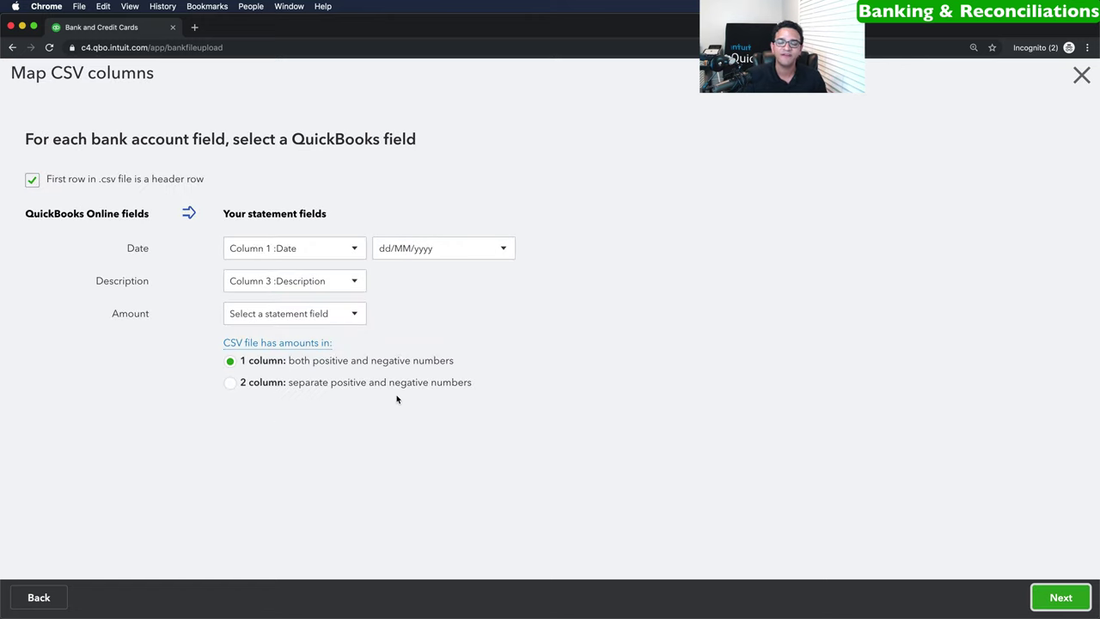
Map Date to Column 1, Description to Column 2 and Amount to Column 4.
{"action": "left_click", "coordinate": [311, 248]}
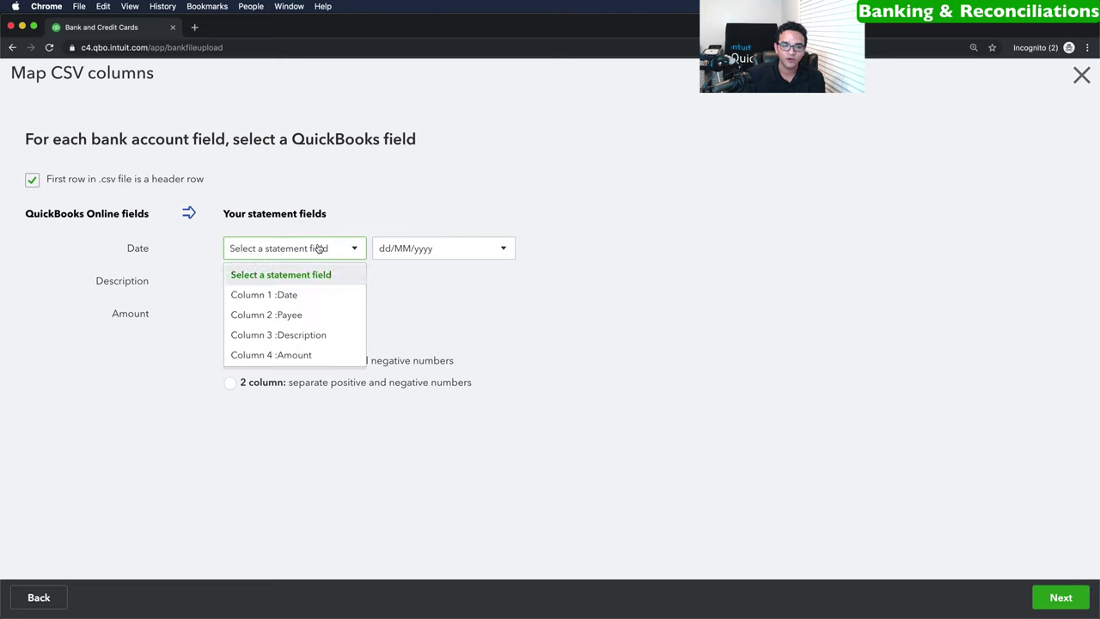
{"action": "left_click", "coordinate": [295, 295]}
{"action": "left_click", "coordinate": [307, 284]}
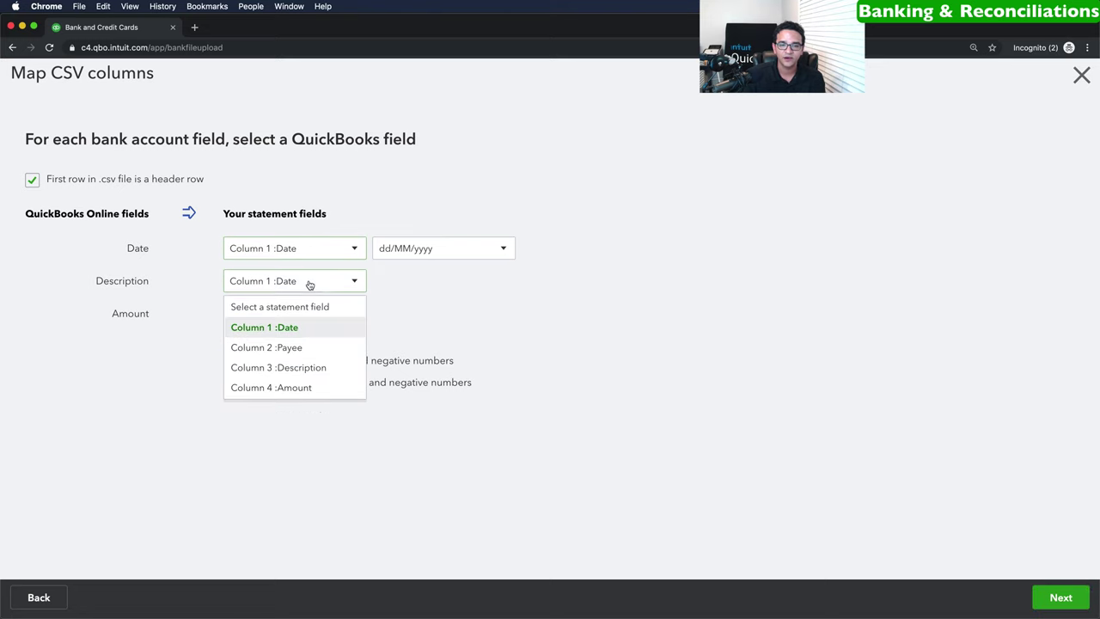
{"action": "left_click", "coordinate": [297, 348]}
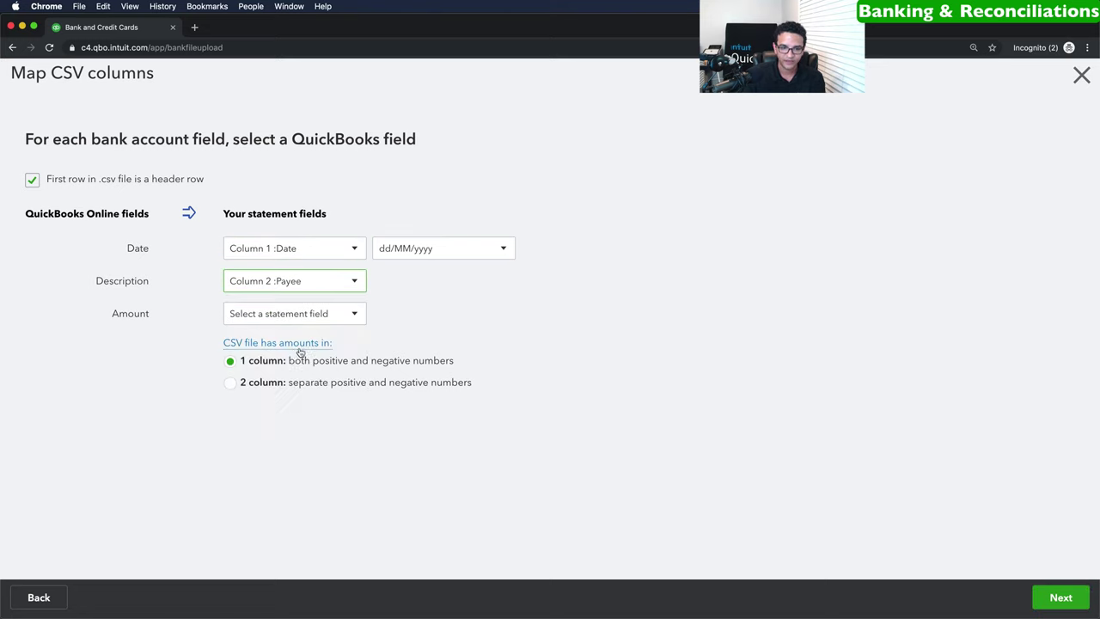
{"action": "left_click", "coordinate": [301, 317]}
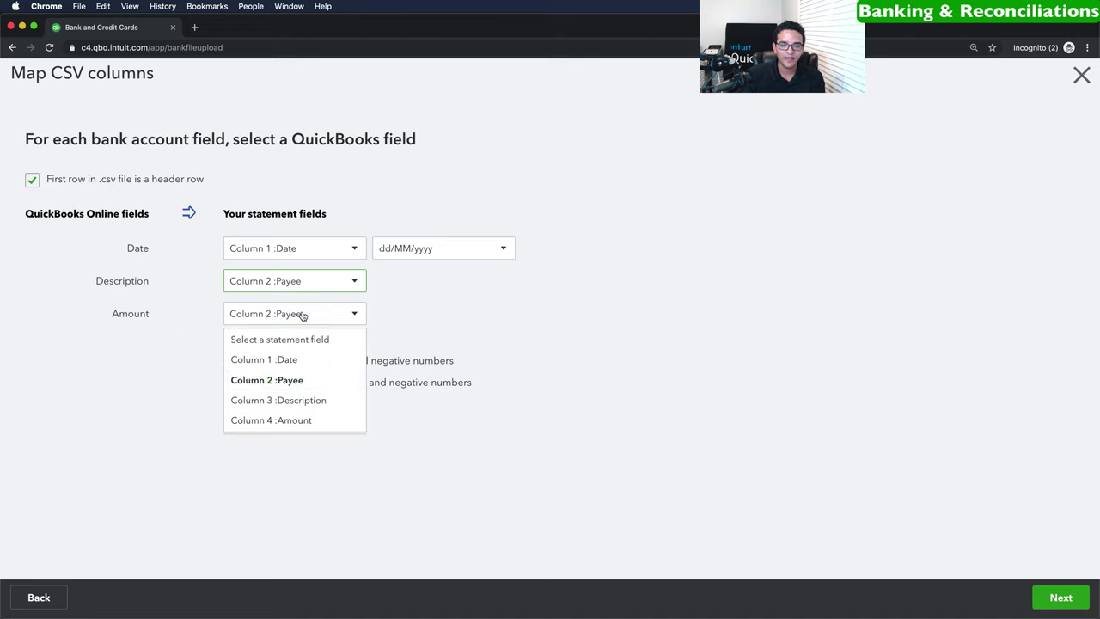
{"action": "left_click", "coordinate": [293, 421]}
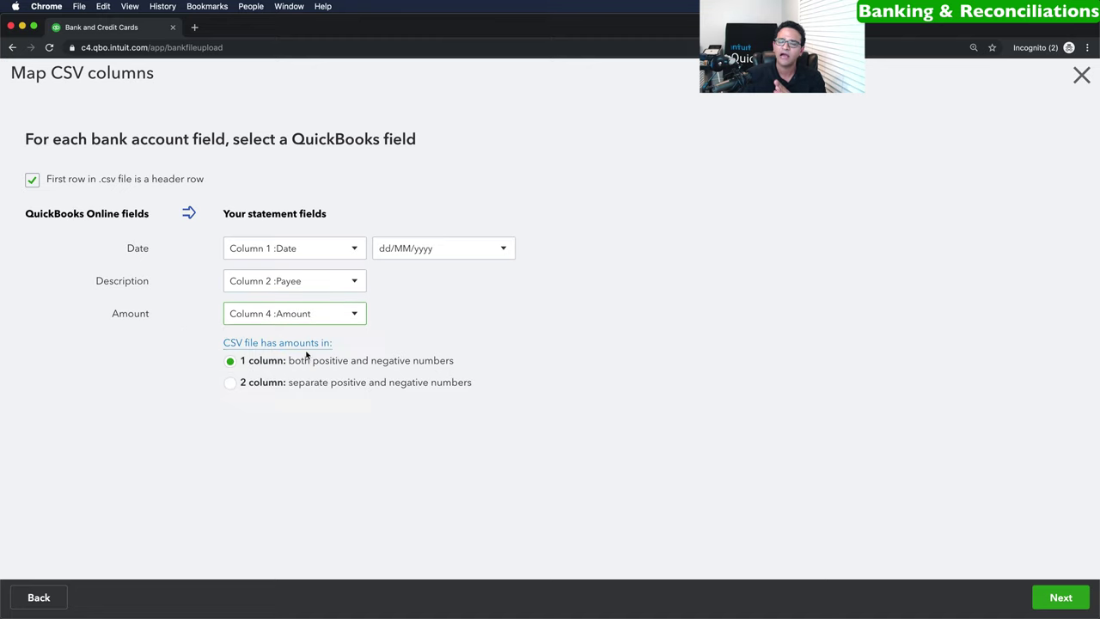
{"action": "left_click", "coordinate": [1061, 597]}
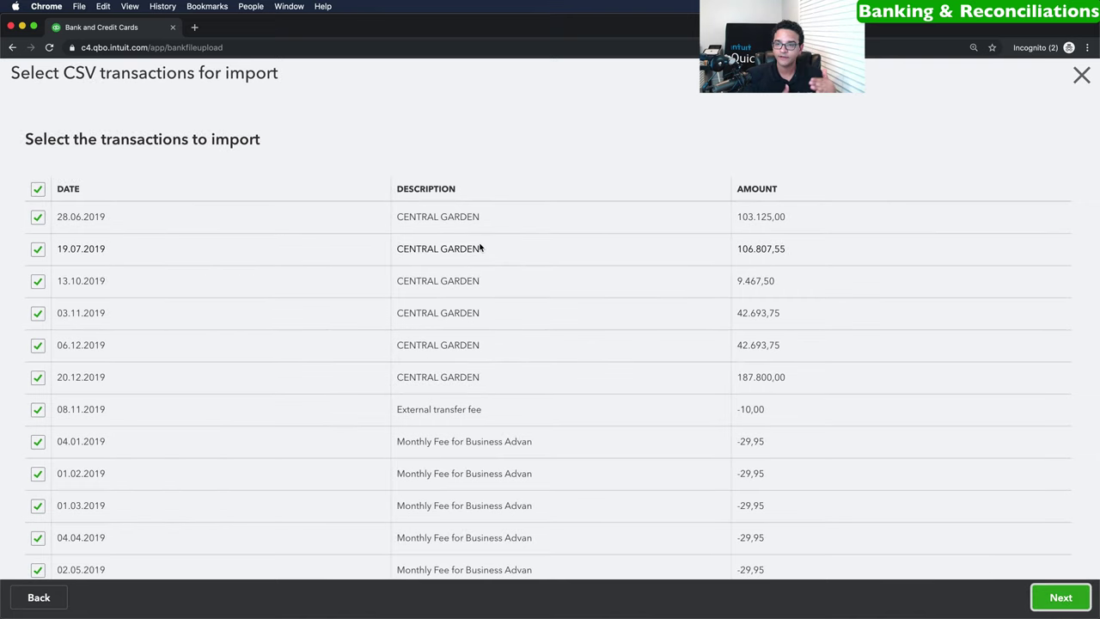
Import all 73 selected transactions into Checking Account USD for review.
{"action": "scroll", "coordinate": [480, 248], "scroll_direction": "down", "scroll_amount": 9}
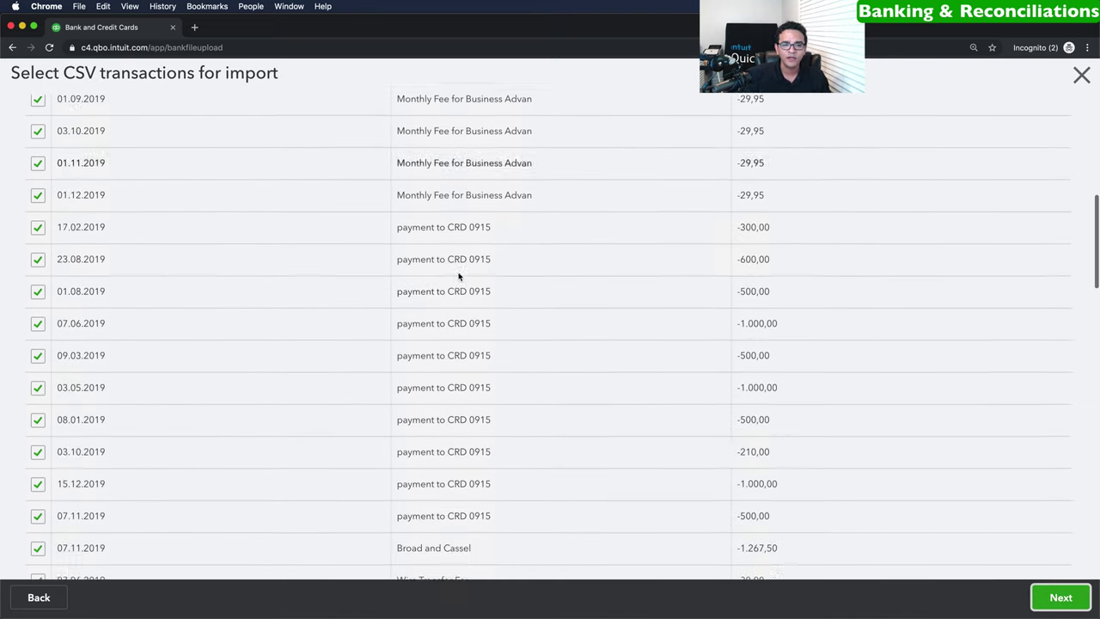
{"action": "scroll", "coordinate": [455, 273], "scroll_direction": "up", "scroll_amount": 10}
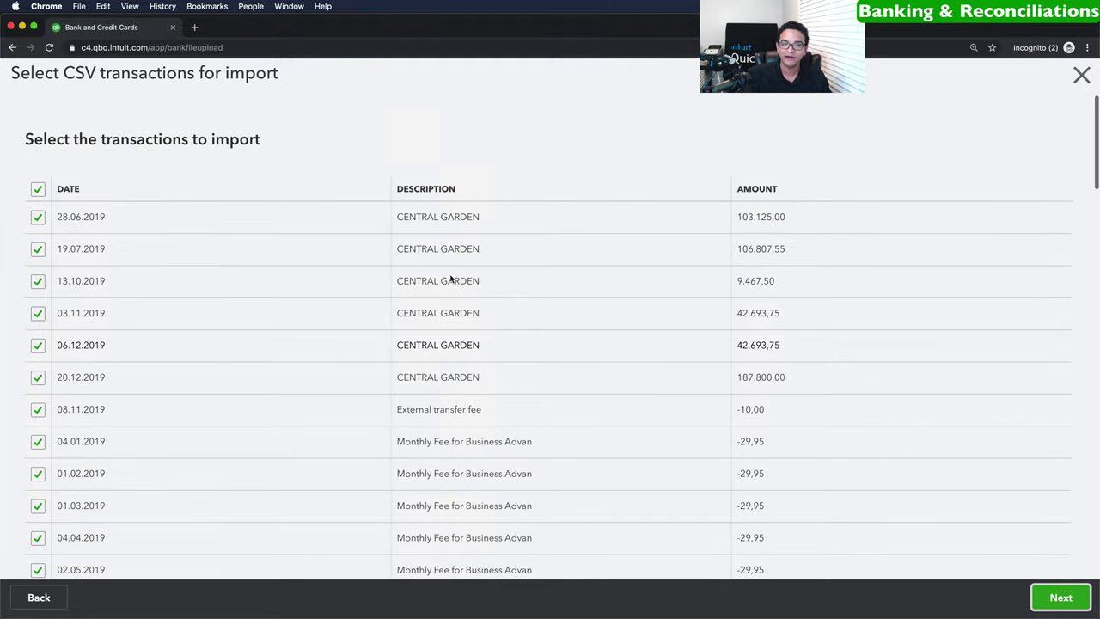
{"action": "left_click", "coordinate": [1060, 597]}
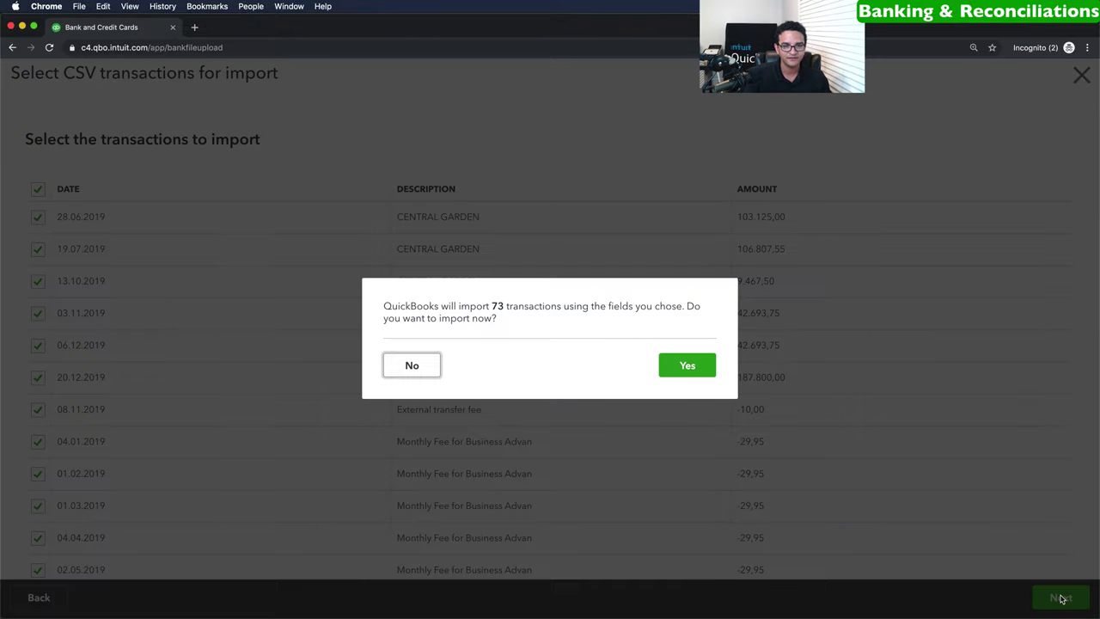
{"action": "left_click", "coordinate": [685, 366]}
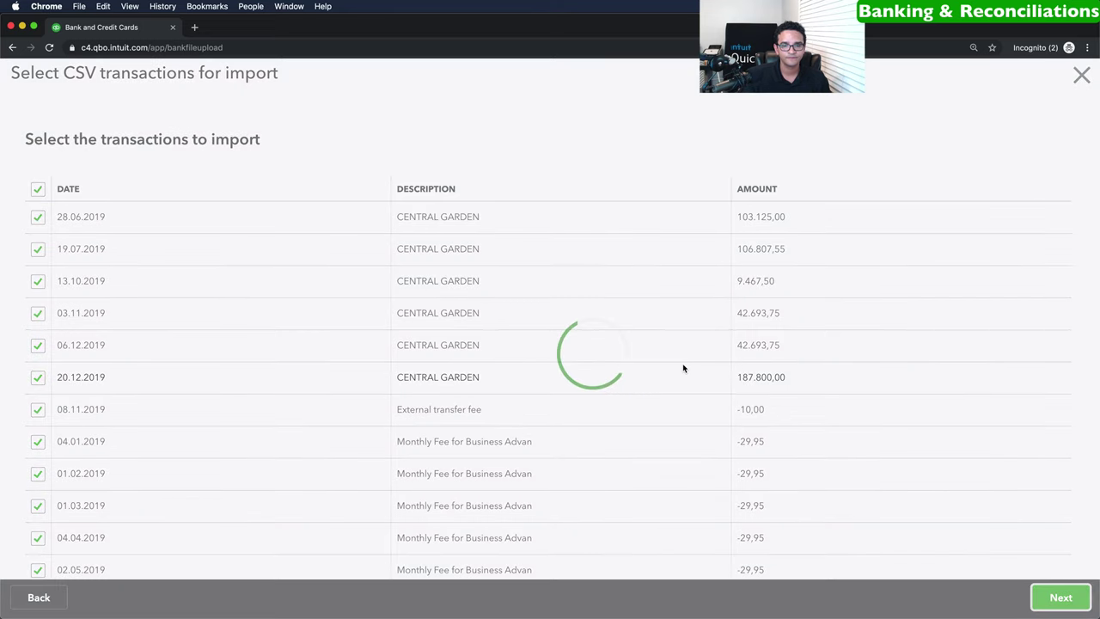
{"action": "left_click", "coordinate": [1048, 598]}
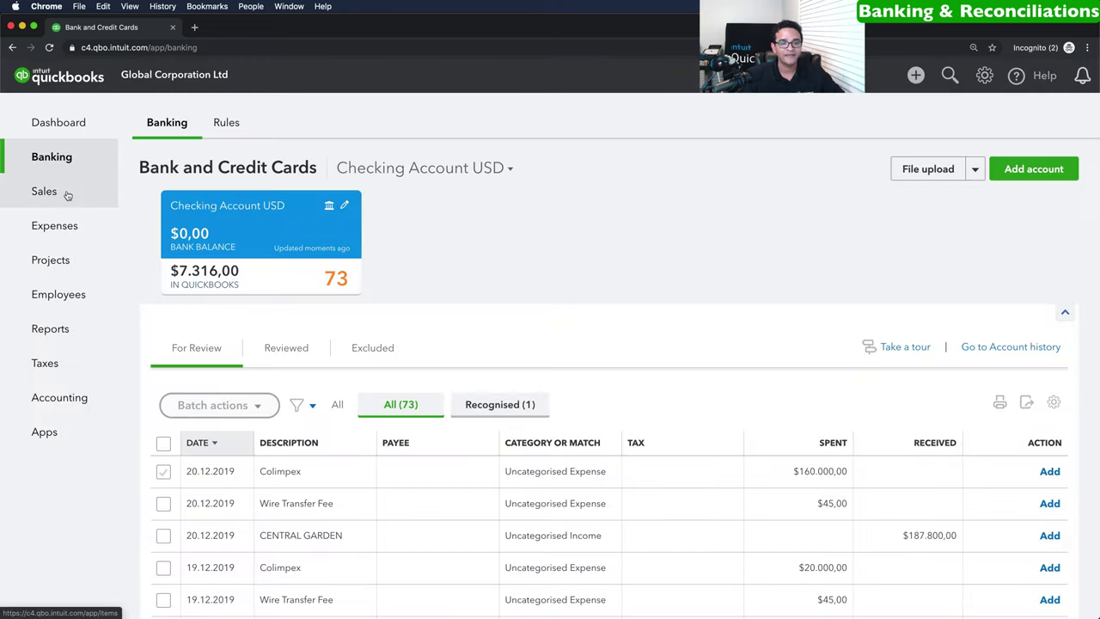
{"action": "mouse_move", "coordinate": [59, 153]}
{"action": "scroll", "coordinate": [495, 355], "scroll_direction": "down", "scroll_amount": 3}
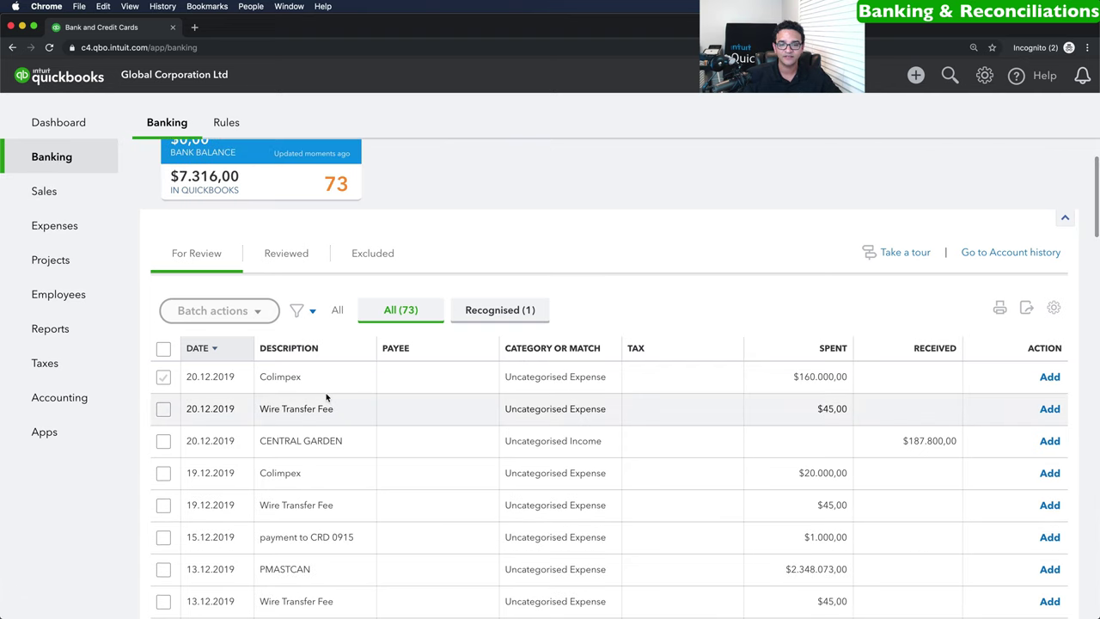
{"action": "scroll", "coordinate": [326, 393], "scroll_direction": "down", "scroll_amount": 7}
{"action": "scroll", "coordinate": [360, 400], "scroll_direction": "down", "scroll_amount": 20}
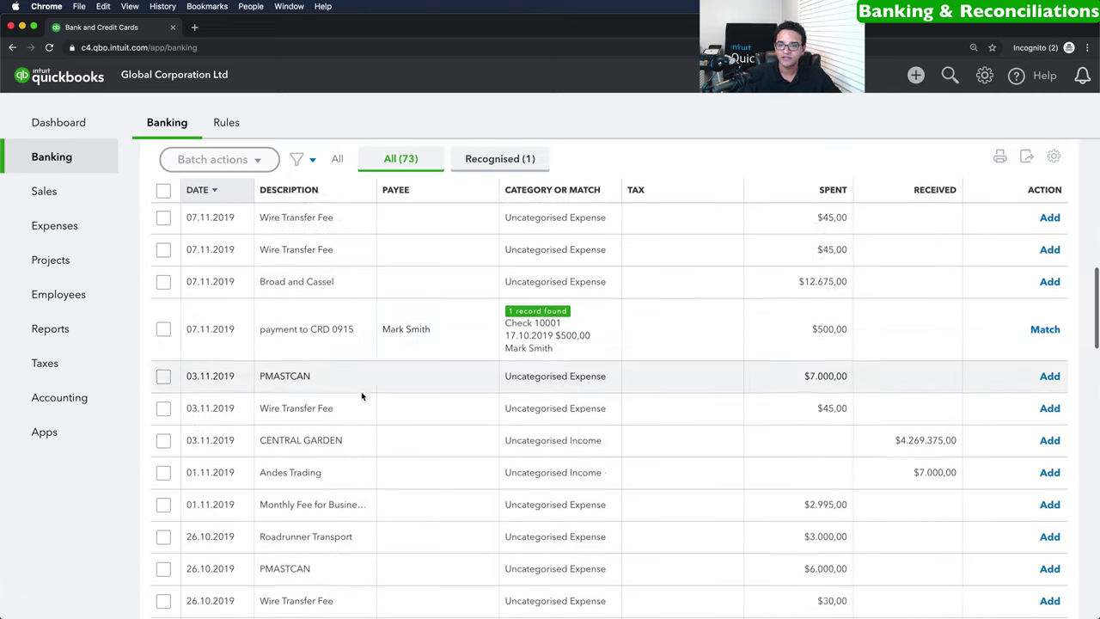
{"action": "scroll", "coordinate": [367, 393], "scroll_direction": "down", "scroll_amount": 20}
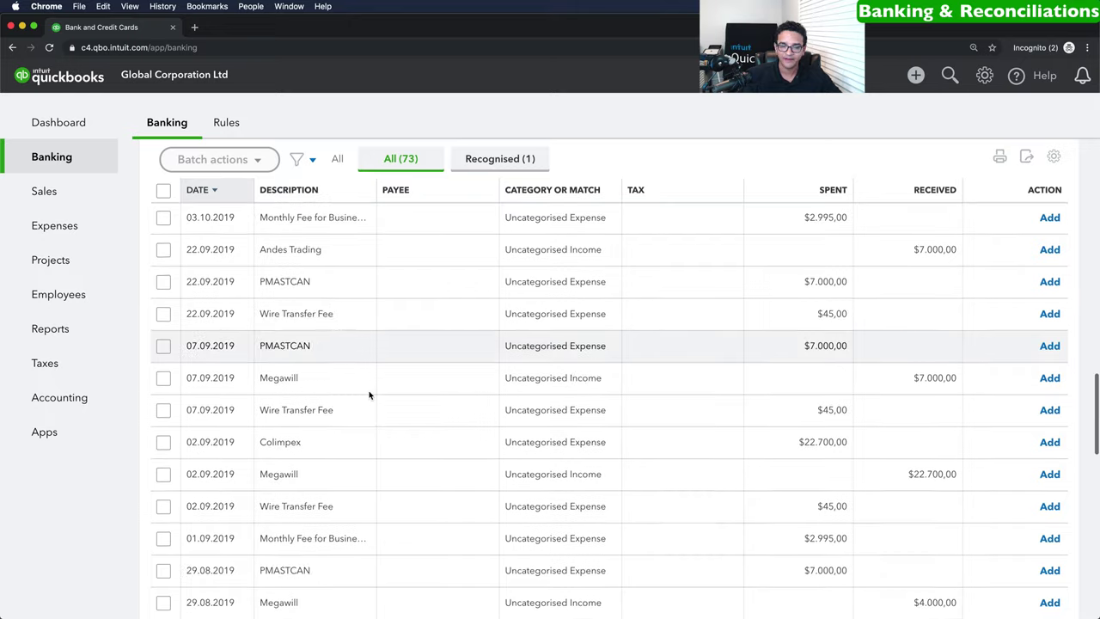
{"action": "scroll", "coordinate": [370, 397], "scroll_direction": "down", "scroll_amount": 10}
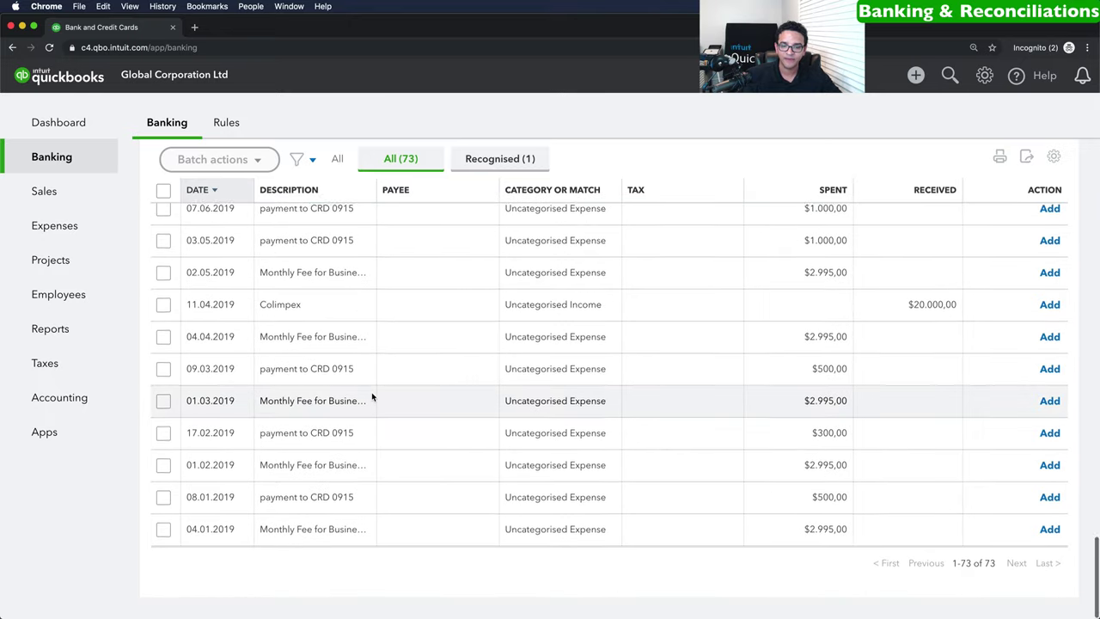
Expand the 01.03.2019 monthly fee and create HSBC as its new supplier.
{"action": "left_click", "coordinate": [322, 404]}
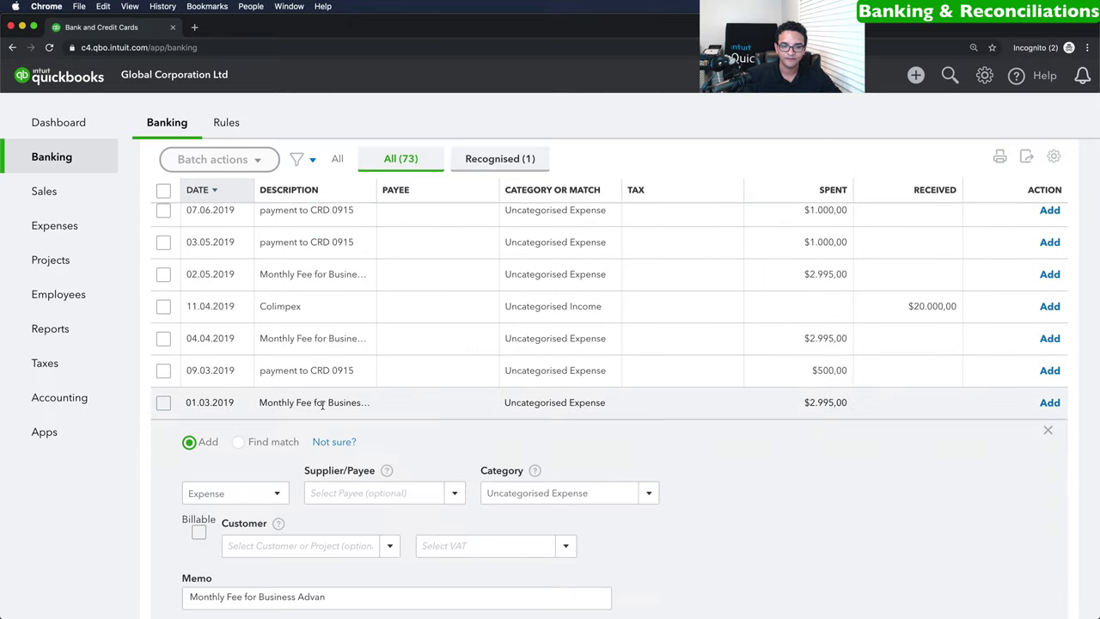
{"action": "left_click", "coordinate": [403, 499]}
{"action": "type", "text": "HSBC"}
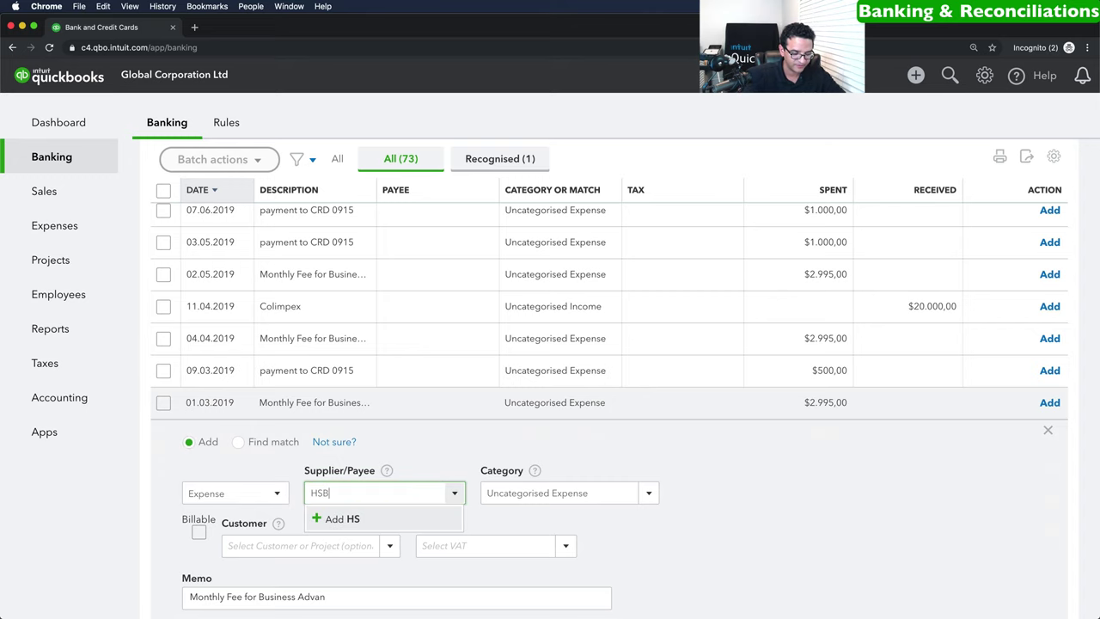
{"action": "left_click", "coordinate": [363, 519]}
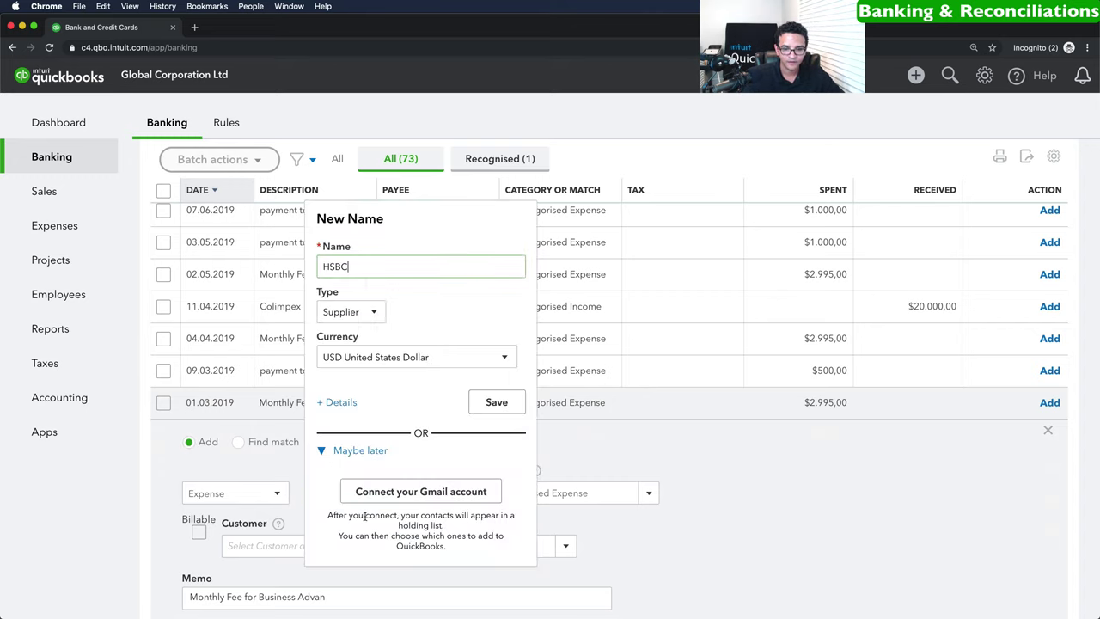
{"action": "left_click", "coordinate": [498, 402]}
Categorise the fee as Bank charges with 4% (Purchases) VAT and add it.
{"action": "left_click", "coordinate": [595, 494]}
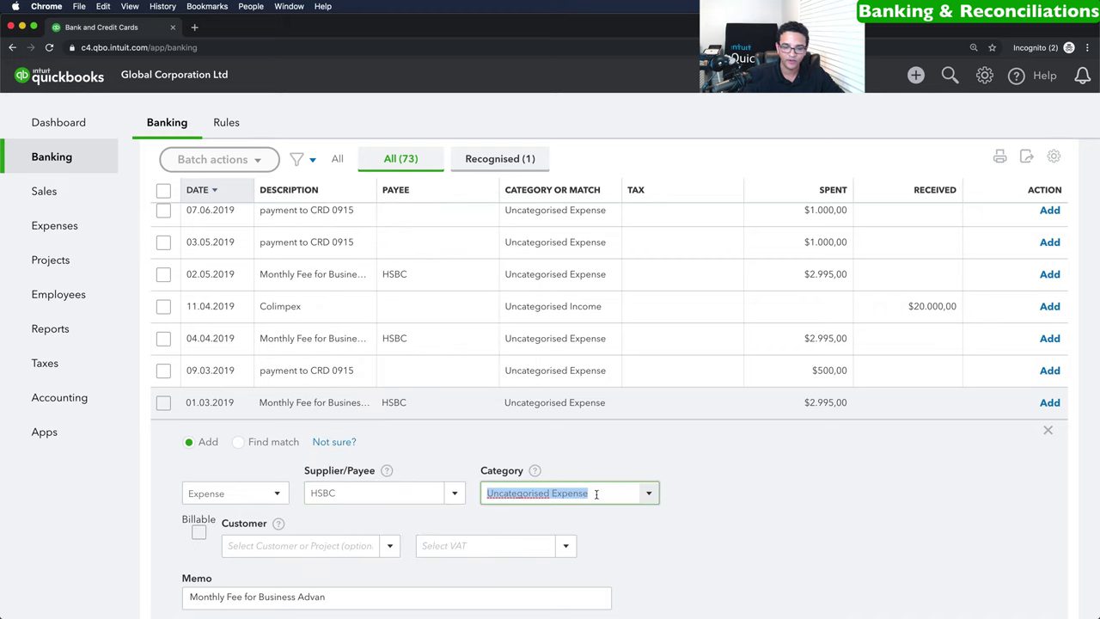
{"action": "type", "text": "Bank charges"}
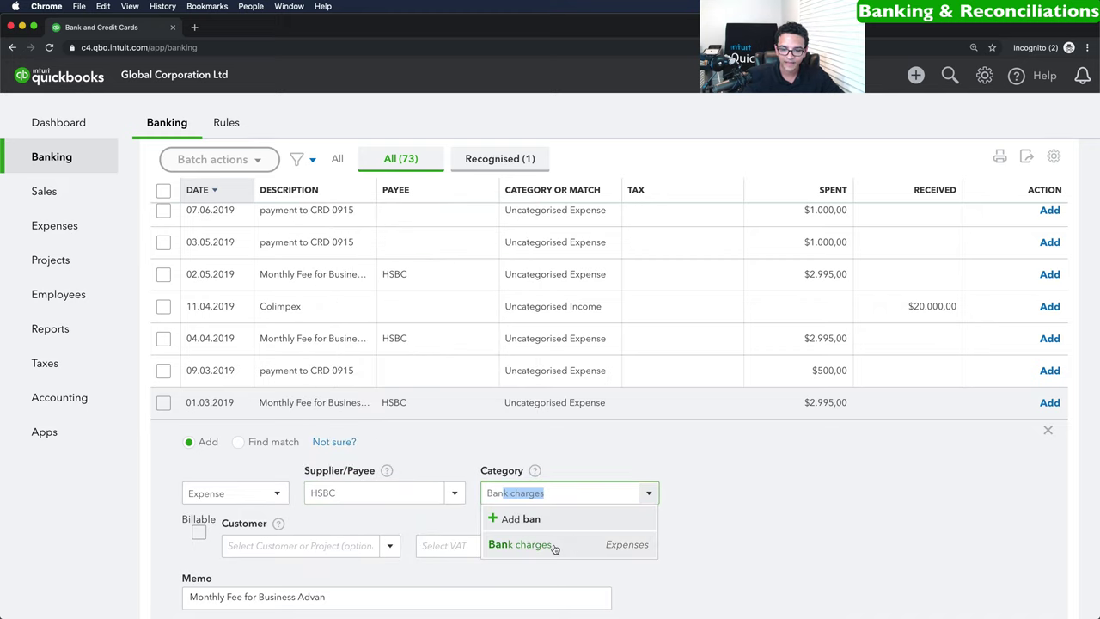
{"action": "left_click", "coordinate": [555, 537]}
{"action": "scroll", "coordinate": [553, 544], "scroll_direction": "down", "scroll_amount": 3}
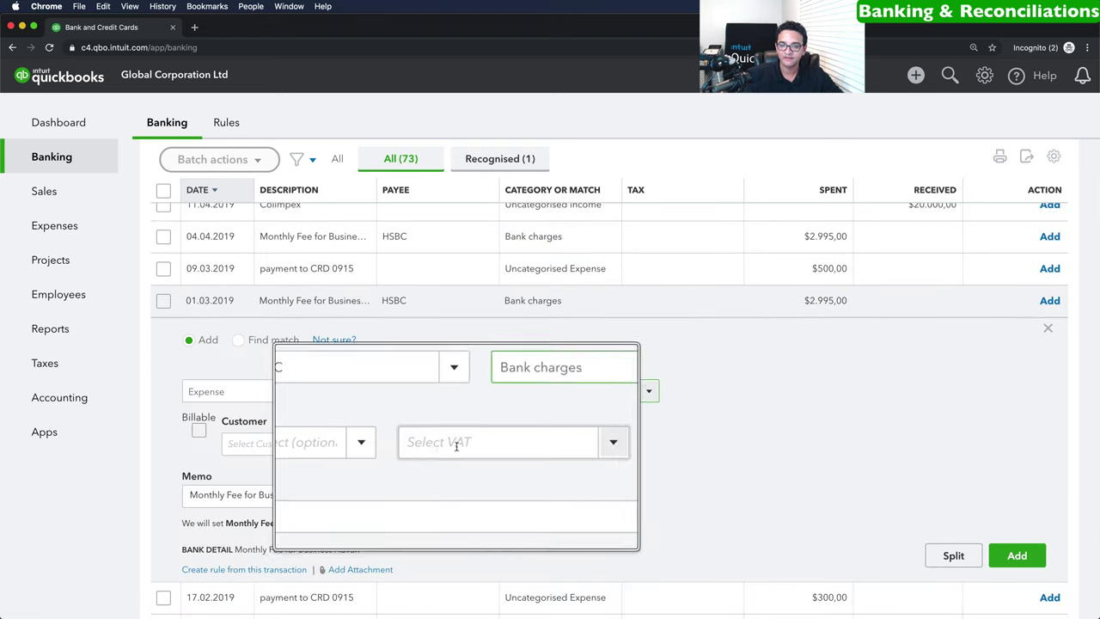
{"action": "left_click", "coordinate": [1018, 555]}
{"action": "left_click", "coordinate": [1022, 569]}
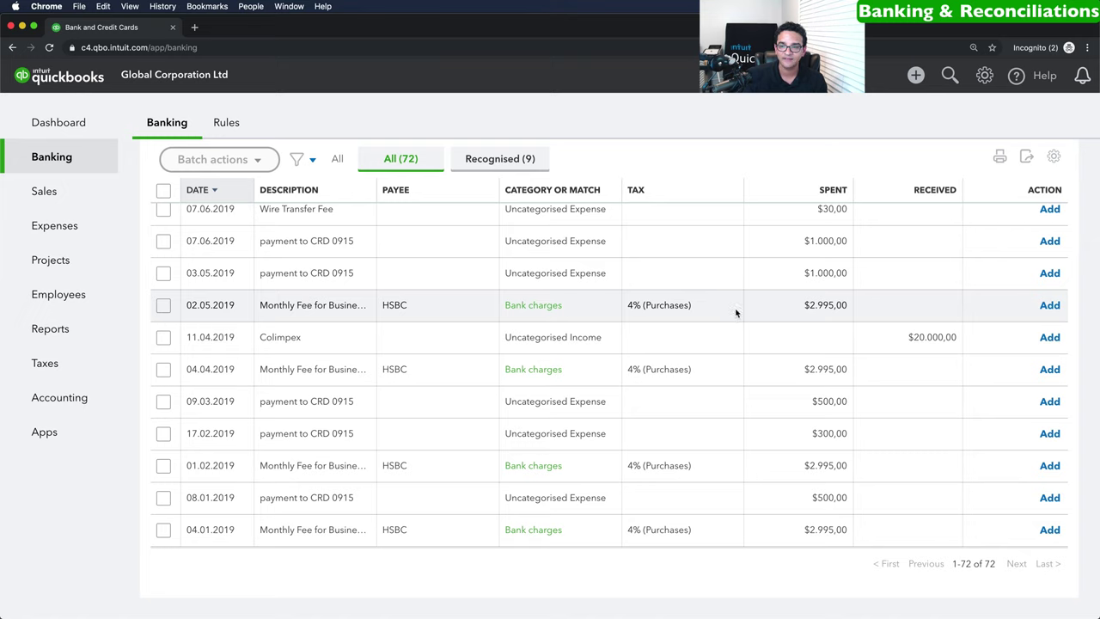
Batch-accept the 02.05, 04.04 and 01.02.2019 HSBC fees, then return to the dashboard.
{"action": "left_click", "coordinate": [163, 305]}
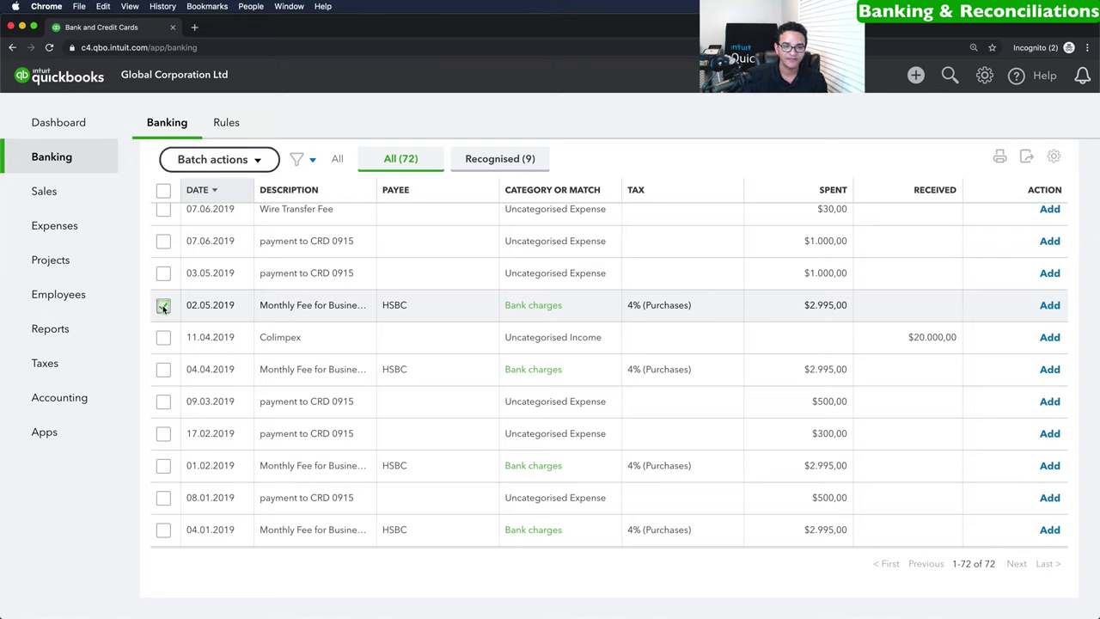
{"action": "left_click", "coordinate": [163, 370]}
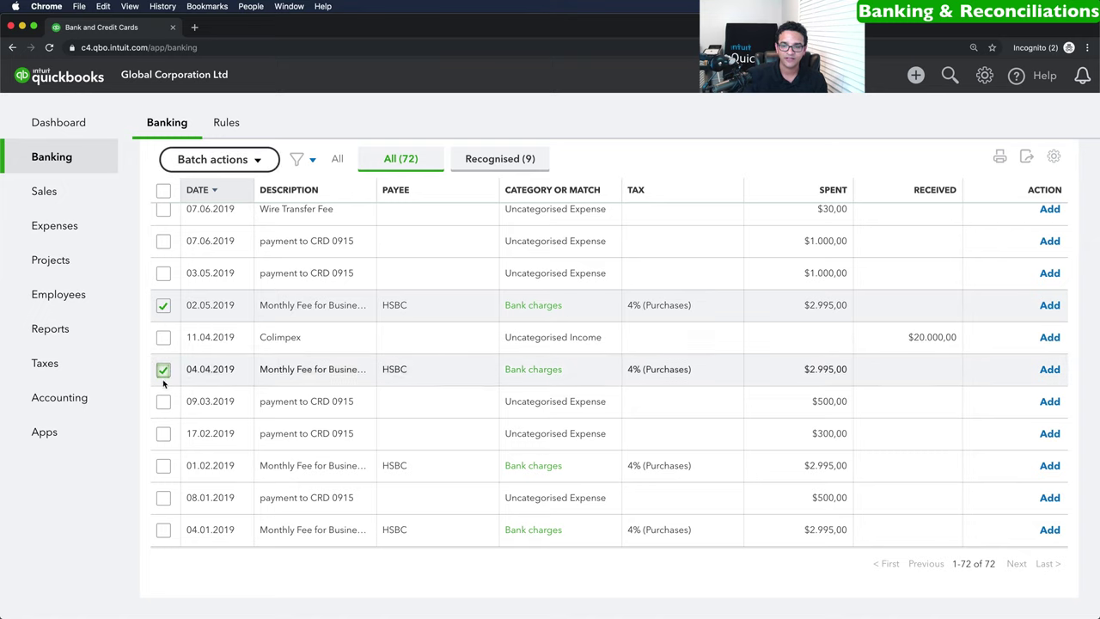
{"action": "left_click", "coordinate": [163, 465]}
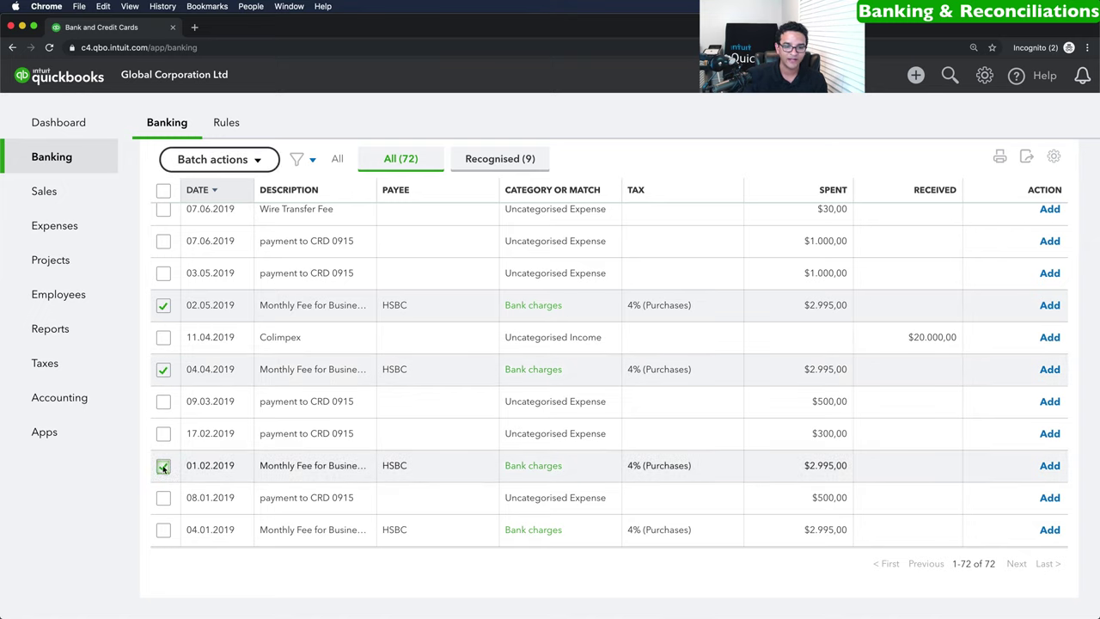
{"action": "left_click", "coordinate": [227, 160]}
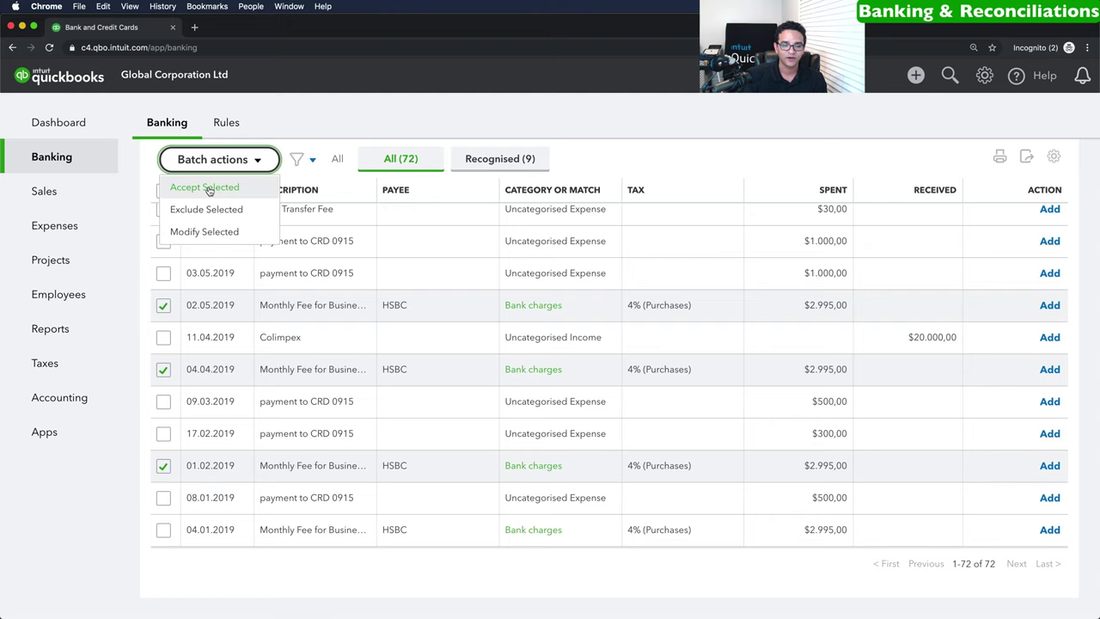
{"action": "left_click", "coordinate": [207, 188]}
{"action": "scroll", "coordinate": [444, 397], "scroll_direction": "up", "scroll_amount": 10}
{"action": "left_click", "coordinate": [57, 123]}
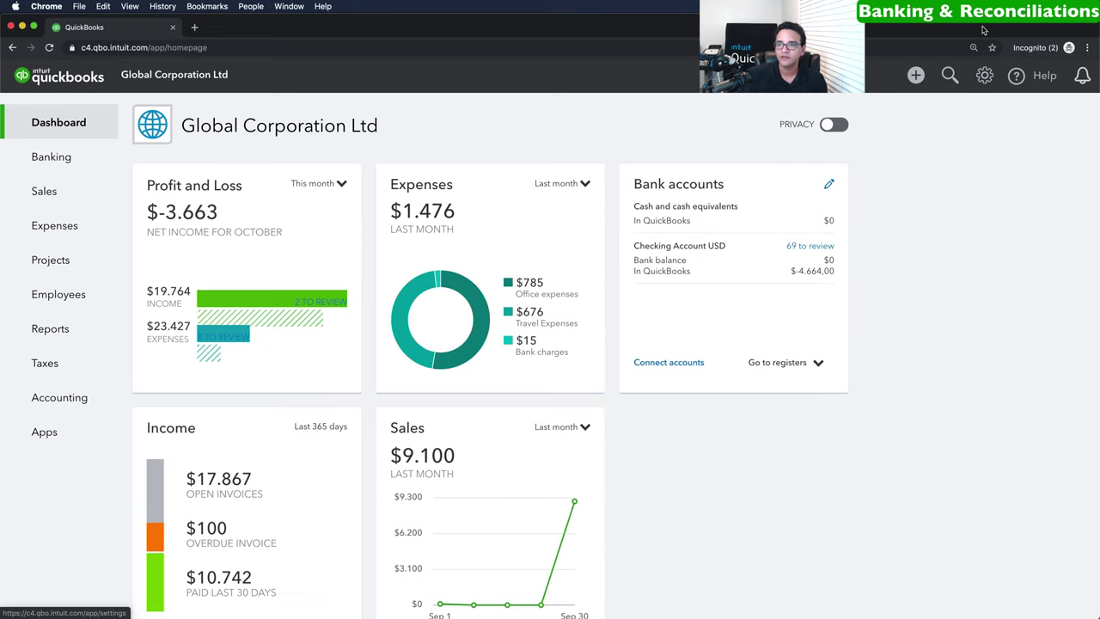
Start a reconciliation and choose Checking Account USD as the account.
{"action": "left_click", "coordinate": [985, 78]}
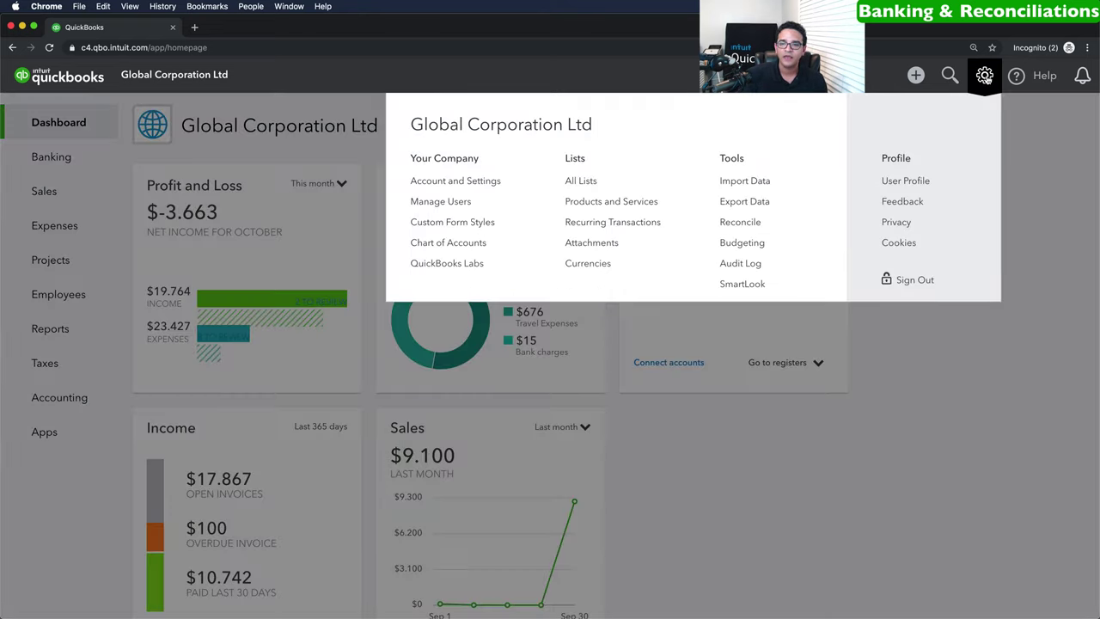
{"action": "left_click", "coordinate": [744, 222]}
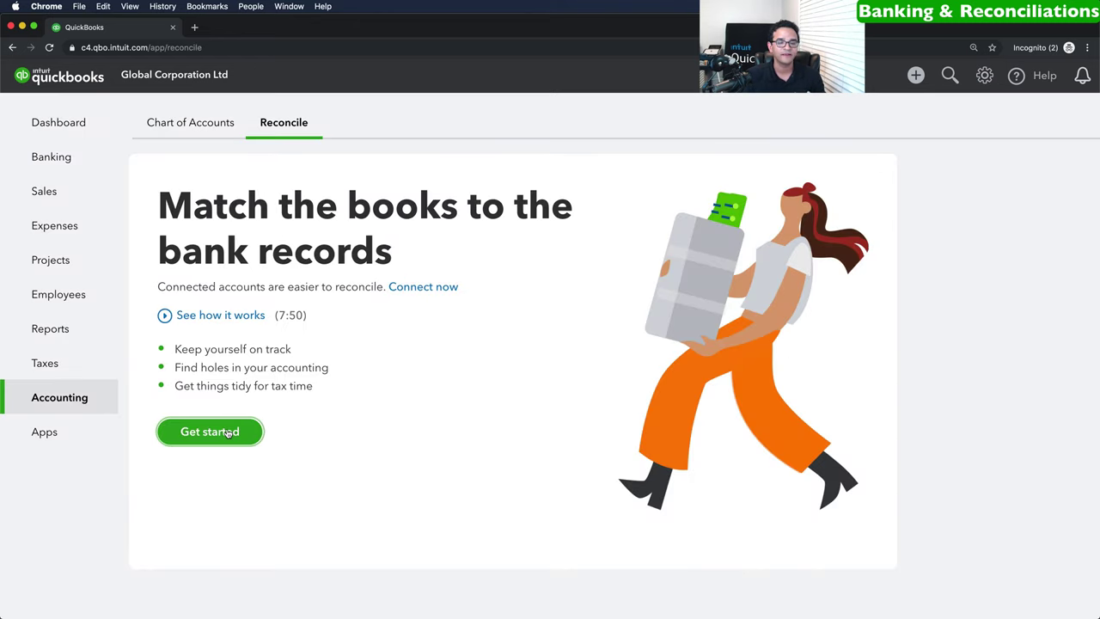
{"action": "left_click", "coordinate": [210, 432]}
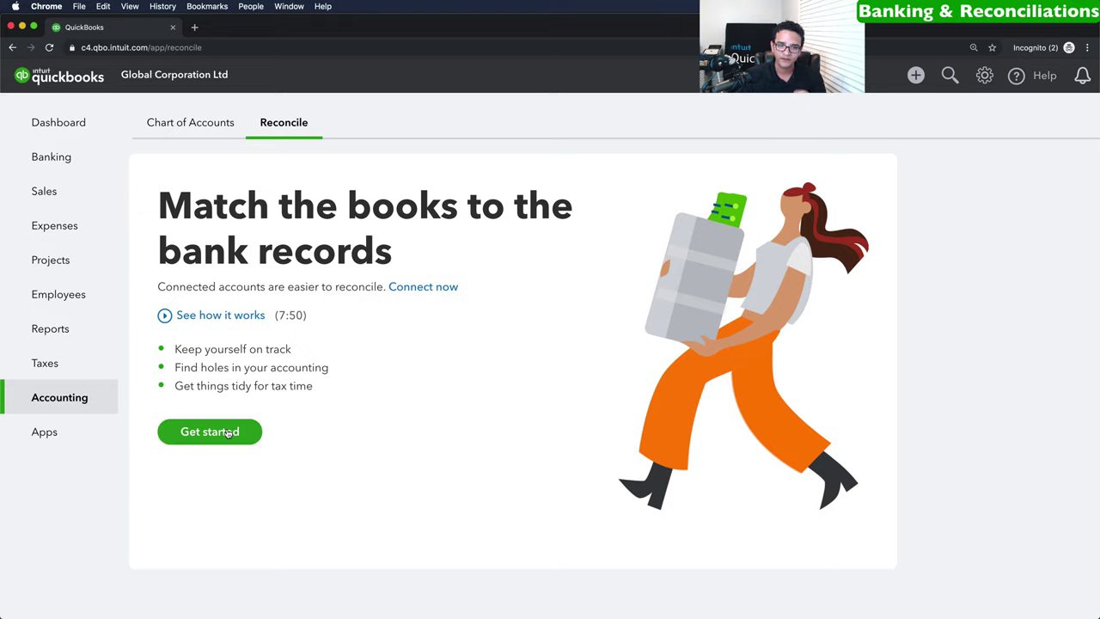
{"action": "left_click", "coordinate": [722, 445]}
{"action": "left_click", "coordinate": [707, 391]}
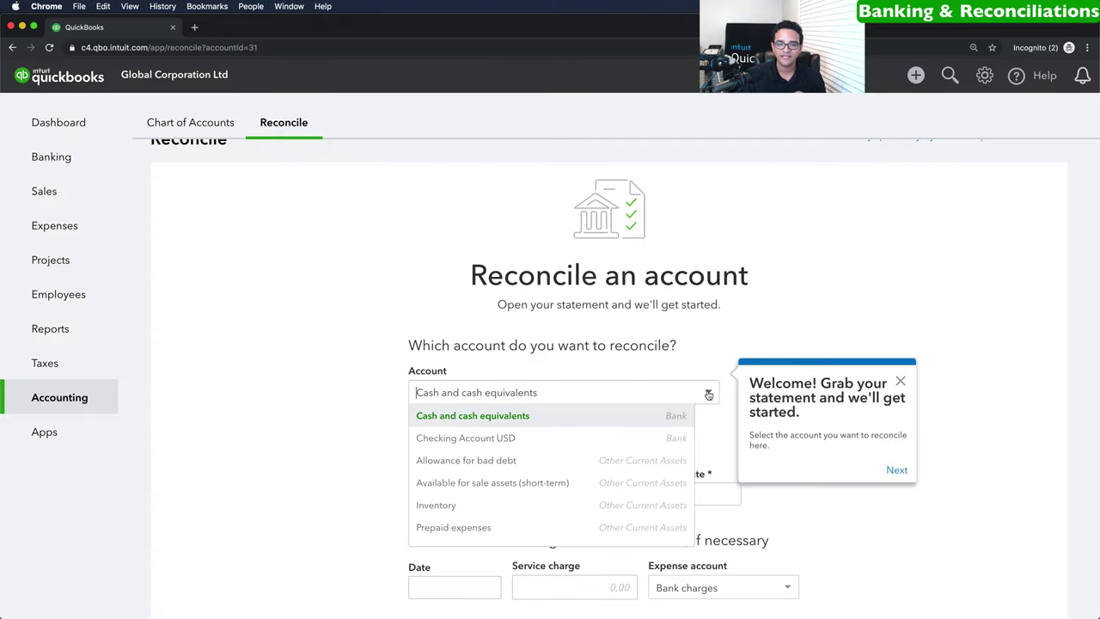
{"action": "left_click", "coordinate": [510, 438]}
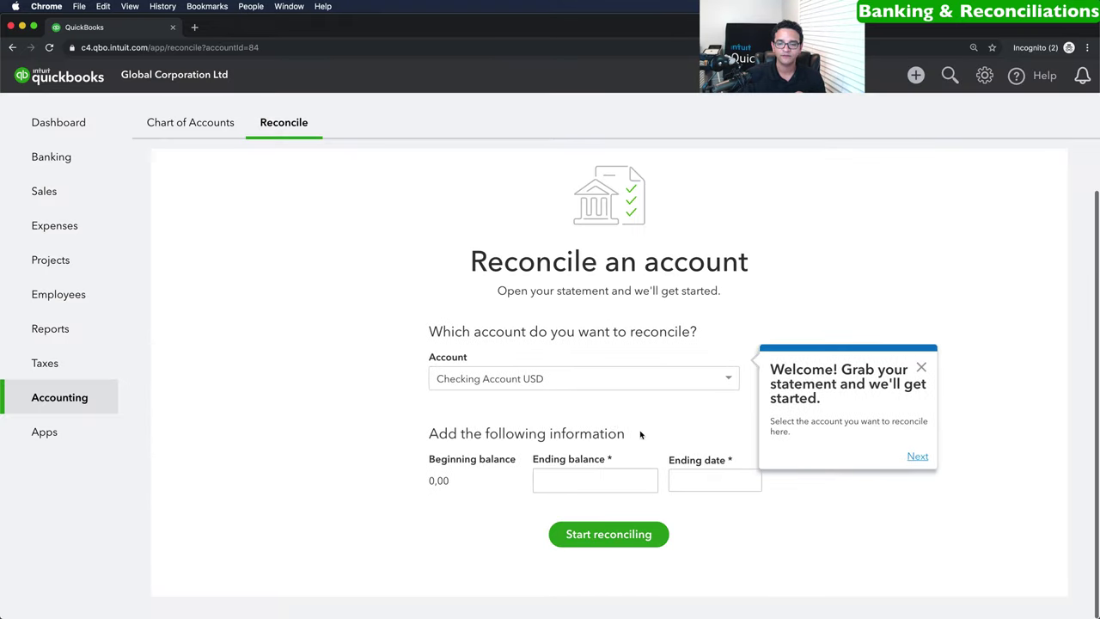
{"action": "left_click", "coordinate": [577, 478]}
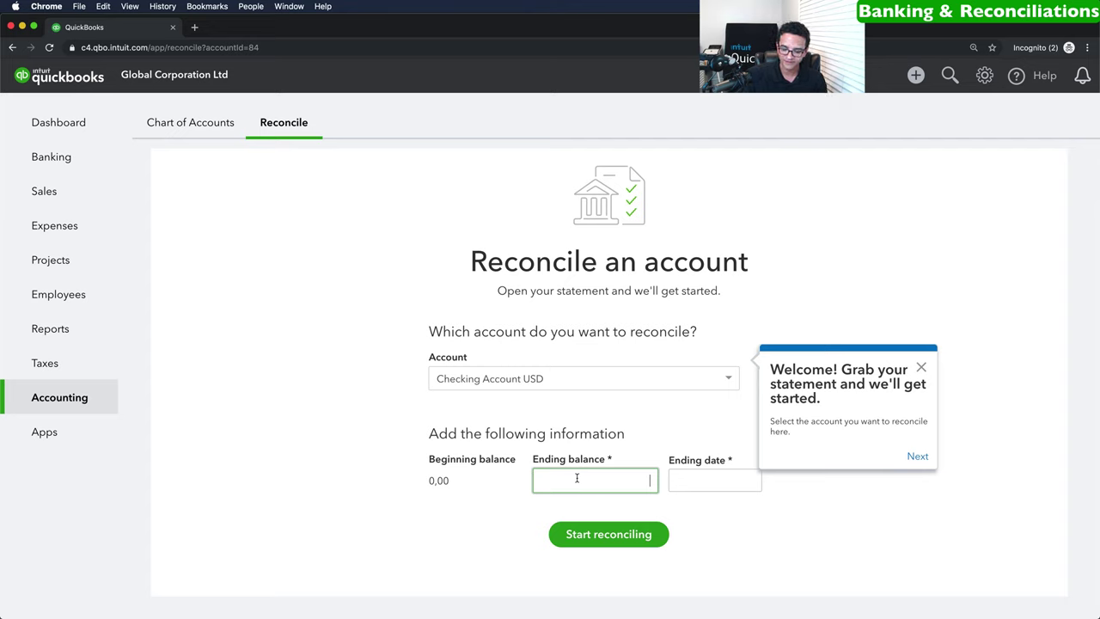
Enter statement ending balance 45.000 and ending date 10/31/2019, then begin reconciling.
{"action": "type", "text": "45.000"}
{"action": "left_click", "coordinate": [679, 480]}
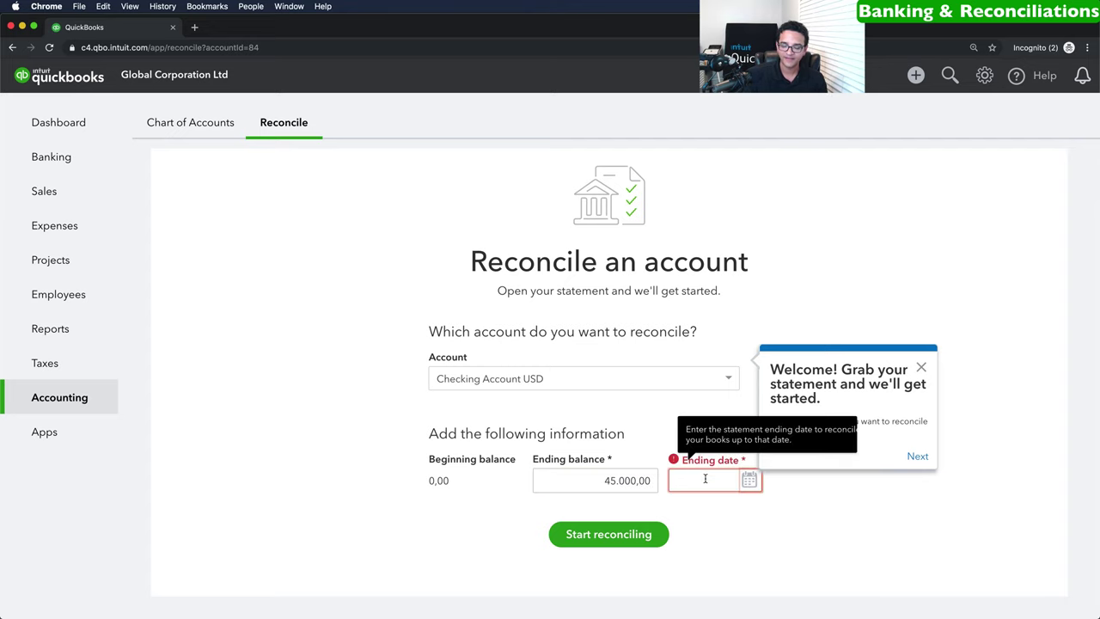
{"action": "type", "text": "10/"}
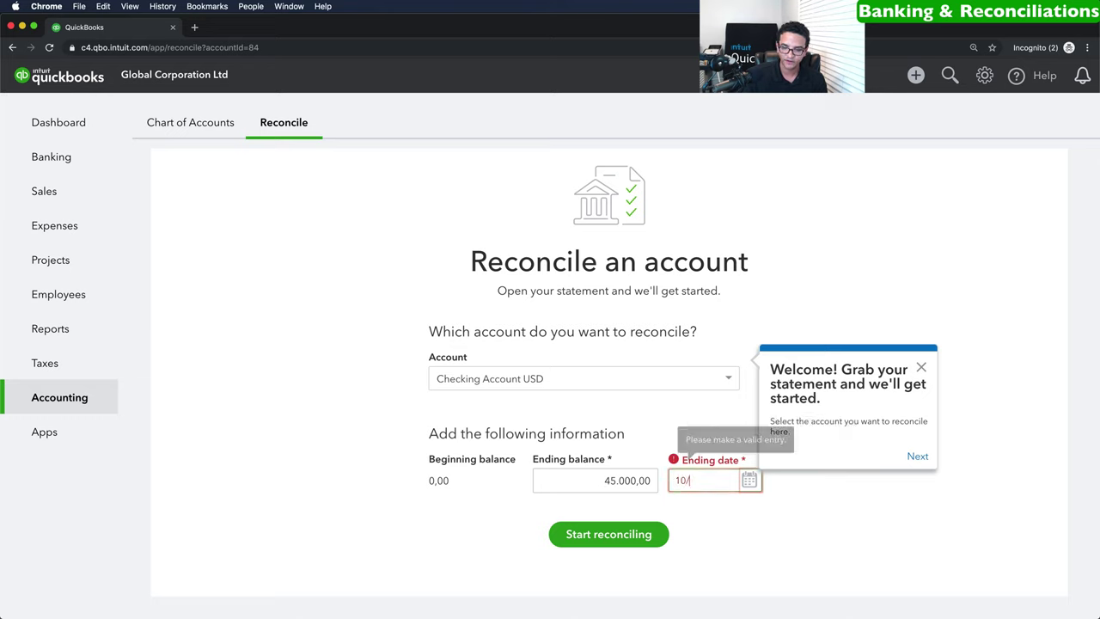
{"action": "type", "text": "31/2019"}
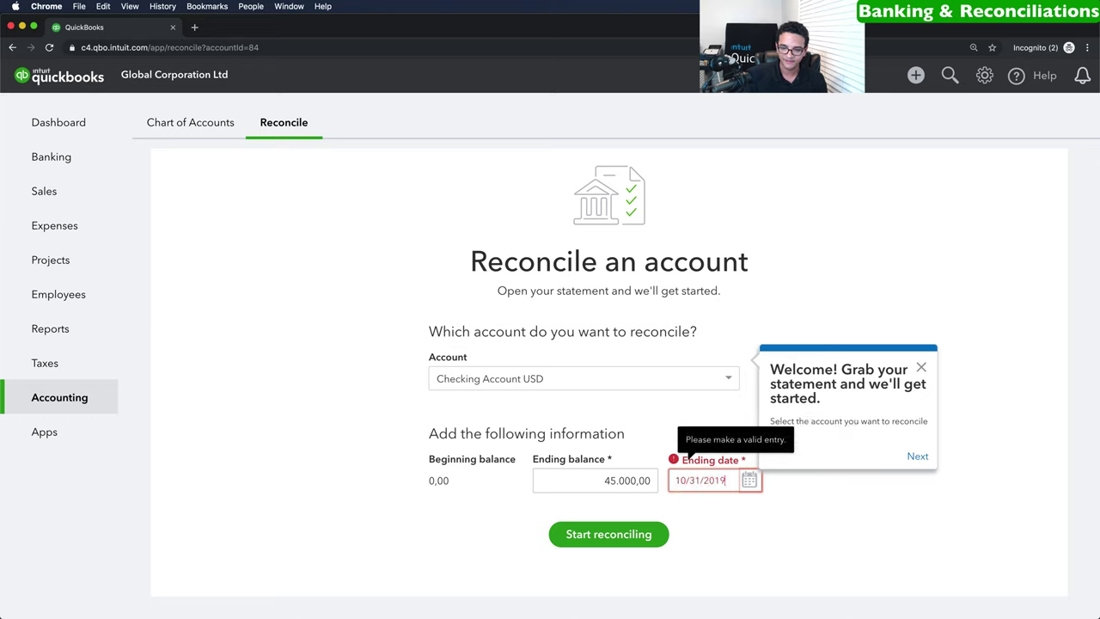
{"action": "left_click", "coordinate": [623, 537]}
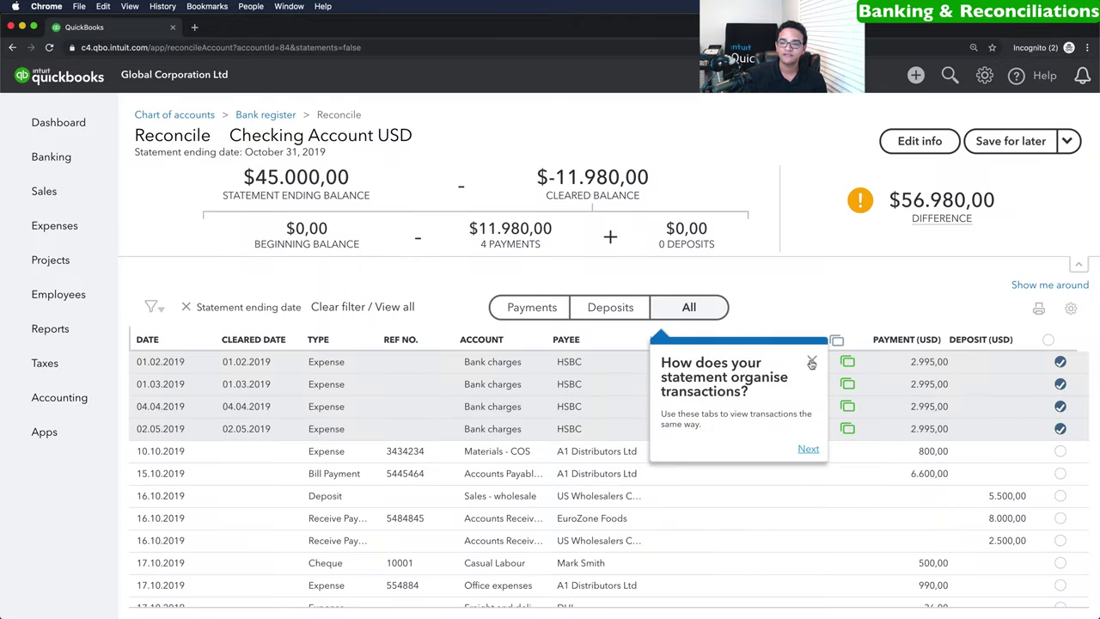
Dismiss the reconciliation tour and review the $56.980,00 difference amount.
{"action": "left_click", "coordinate": [811, 360]}
{"action": "scroll", "coordinate": [655, 367], "scroll_direction": "down", "scroll_amount": 1}
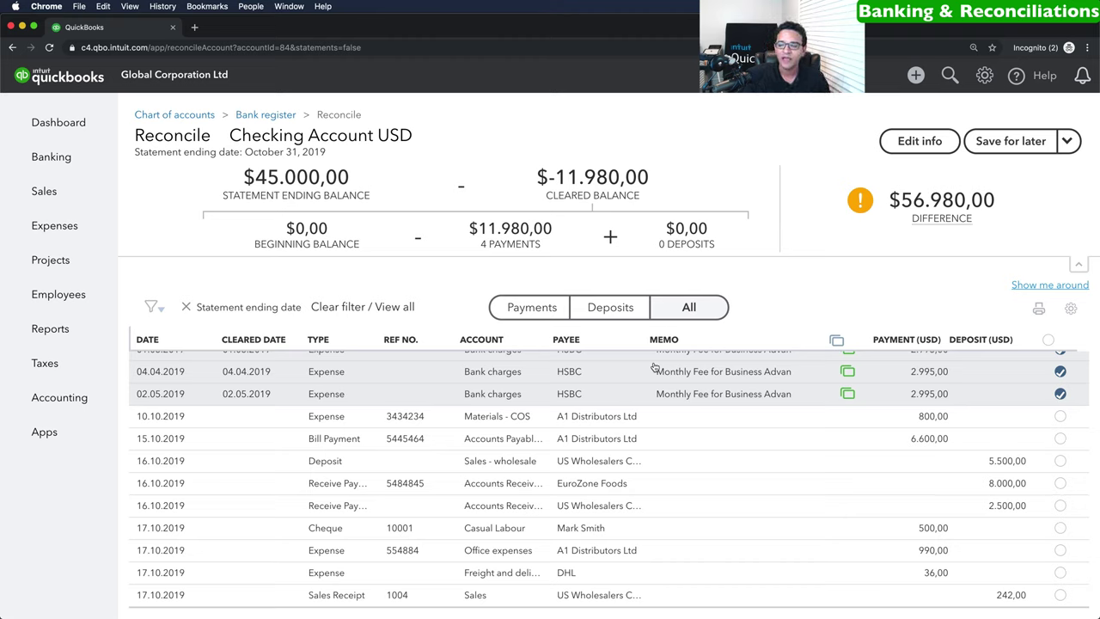
{"action": "mouse_move", "coordinate": [866, 196]}
{"action": "left_click_drag", "start_coordinate": [888, 200], "coordinate": [997, 200]}
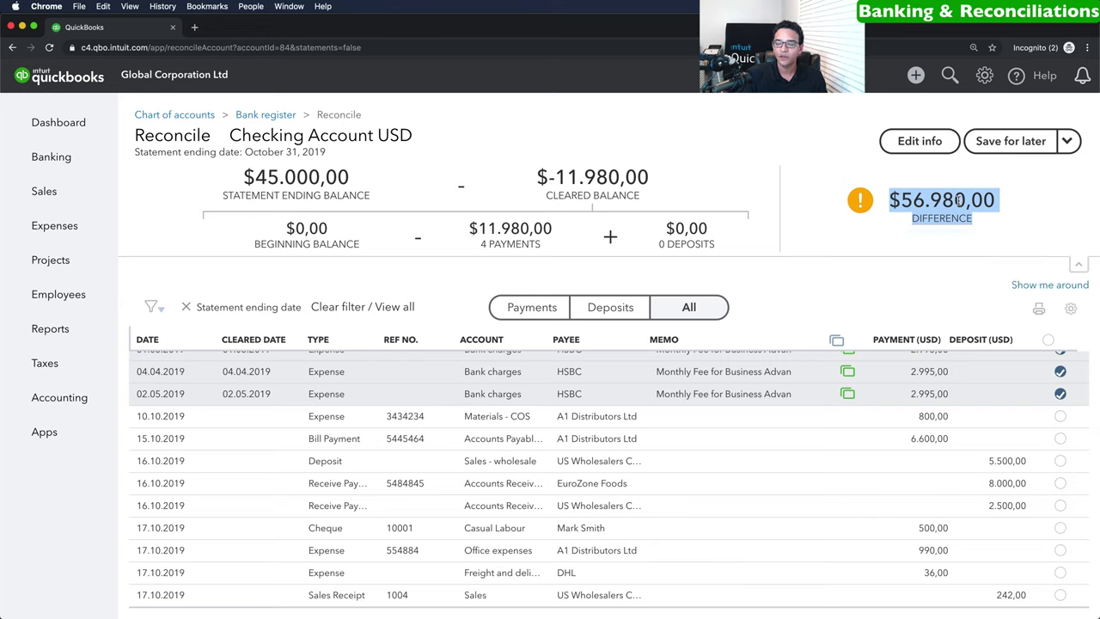
{"action": "left_click", "coordinate": [997, 202]}
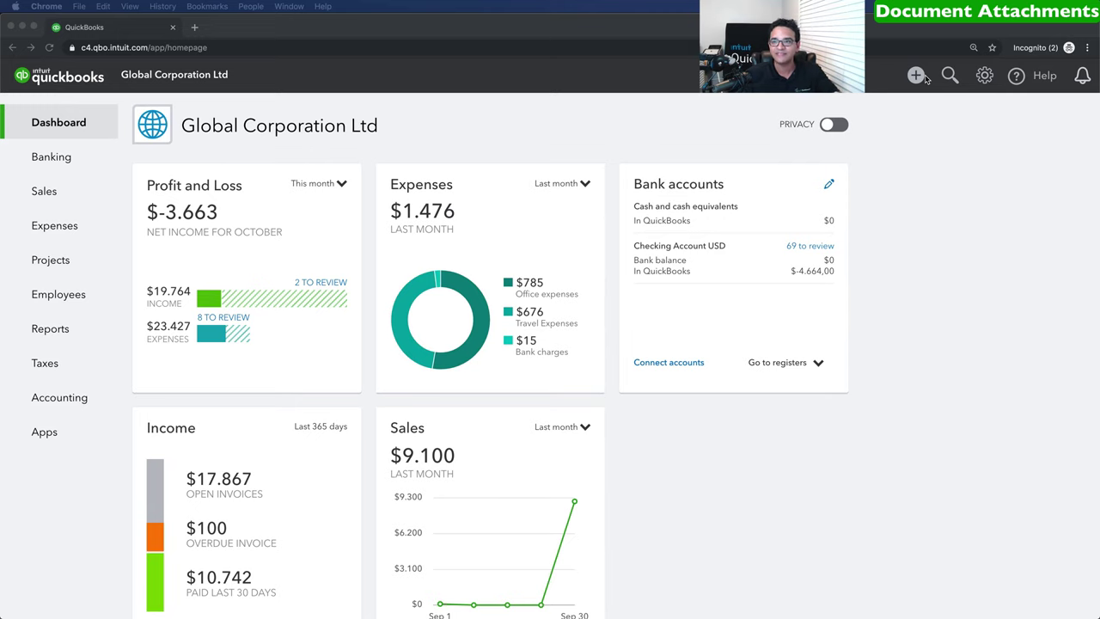
Start a new expense and add Virgin Airlines as a new supplier payee.
{"action": "left_click", "coordinate": [917, 77]}
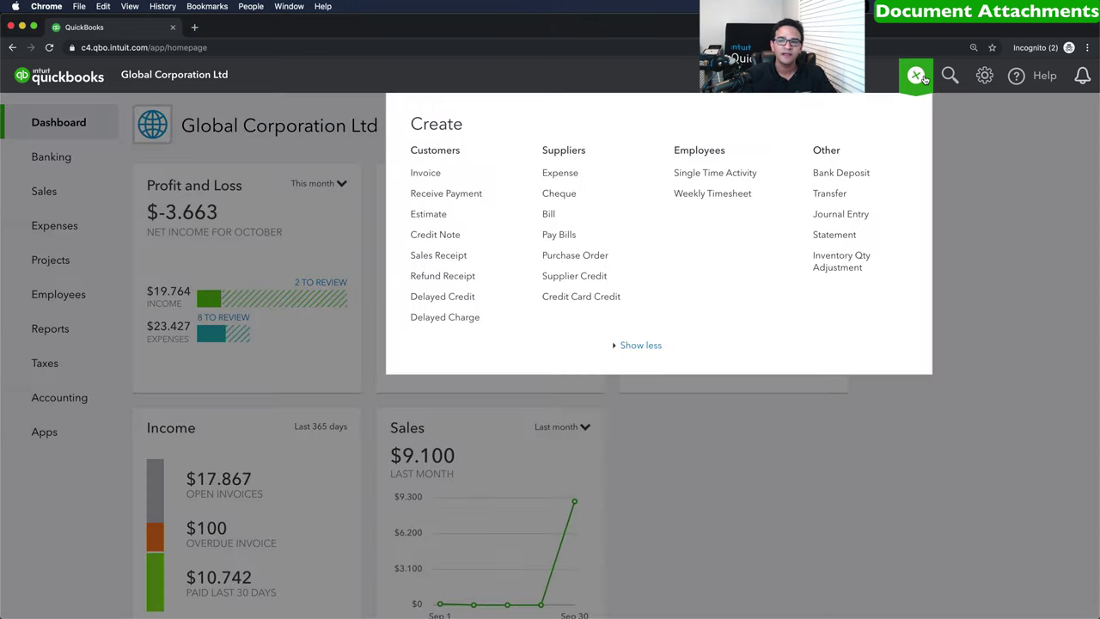
{"action": "left_click", "coordinate": [560, 173]}
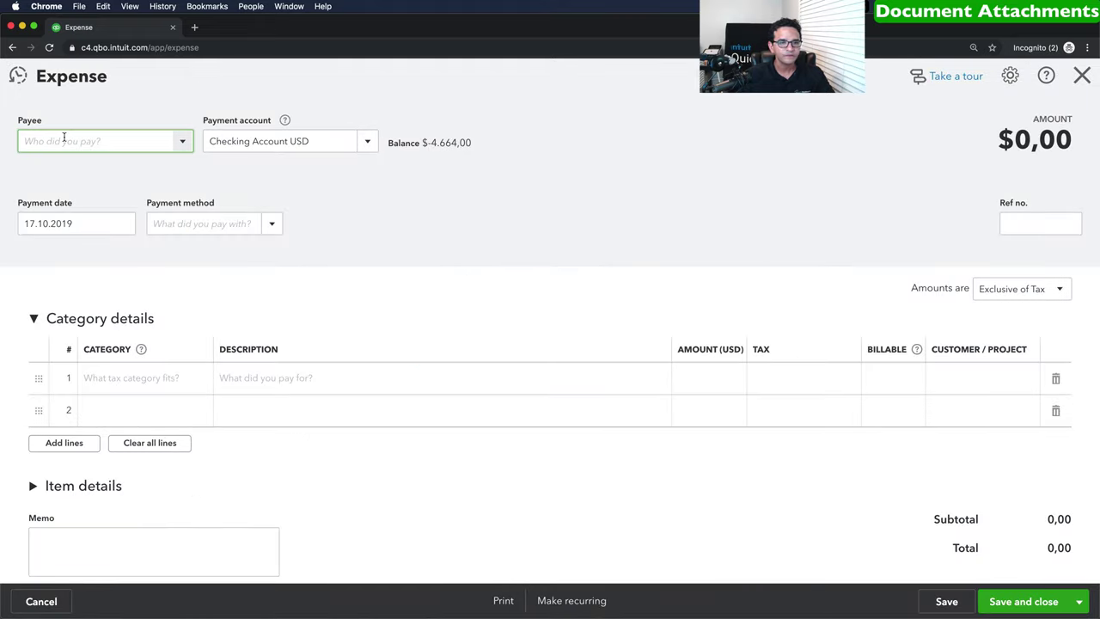
{"action": "type", "text": "Virgin"}
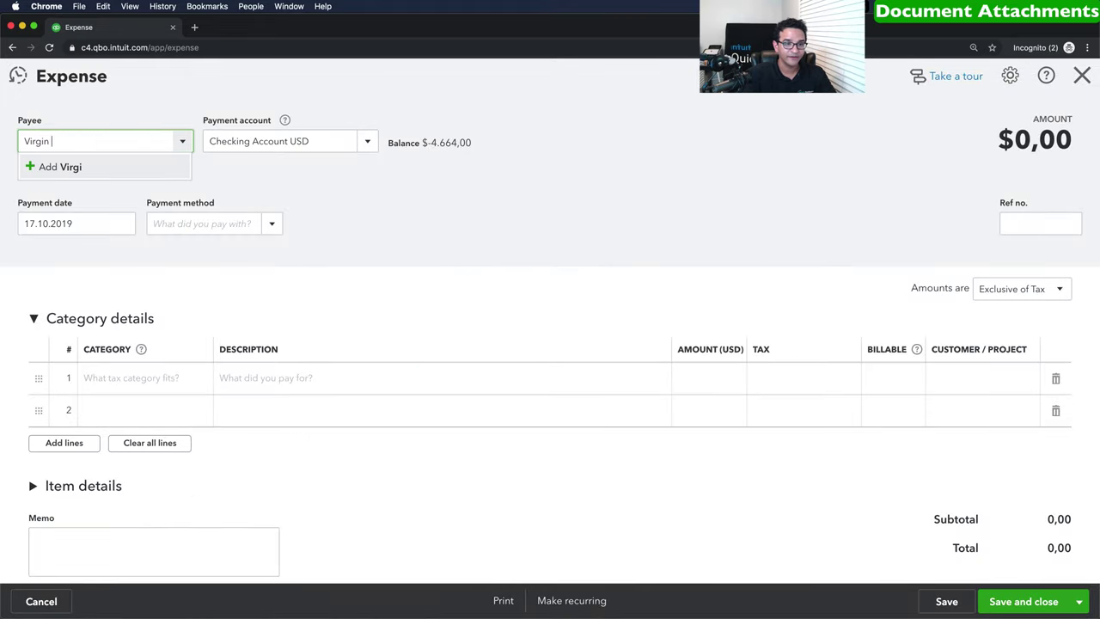
{"action": "type", "text": " Airlian"}
{"action": "key", "text": "BackSpace"}
{"action": "type", "text": "e"}
{"action": "key", "text": "BackSpace"}
{"action": "type", "text": "nes"}
{"action": "key", "text": "Return"}
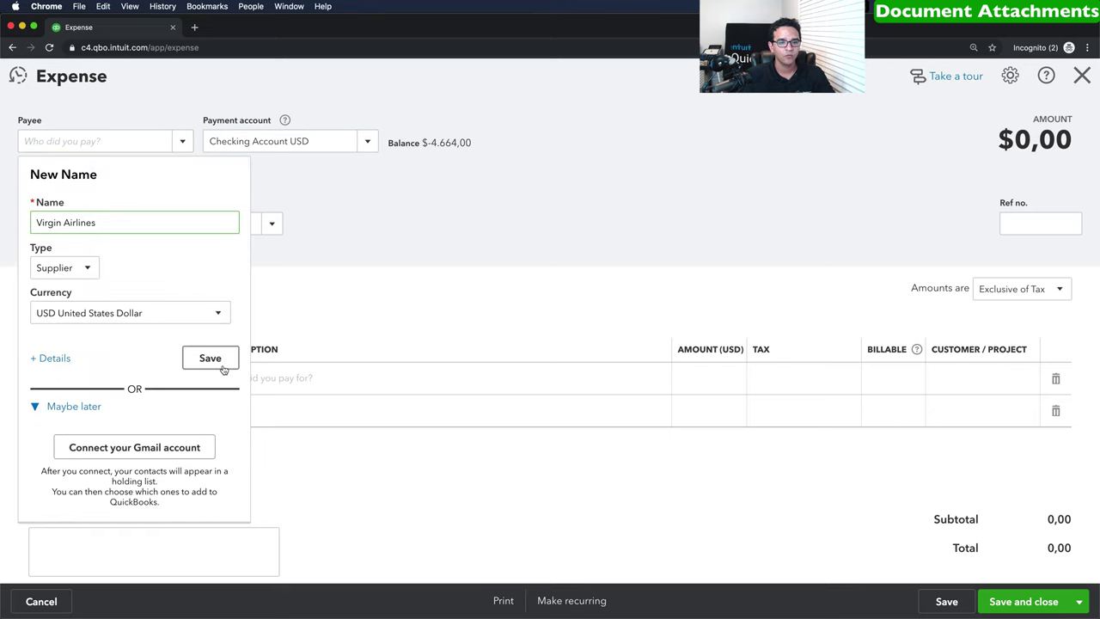
{"action": "left_click", "coordinate": [211, 358]}
Enter a 2500 Travel Expenses:Airfare line, set amounts out of scope of tax, and save.
{"action": "left_click", "coordinate": [126, 378]}
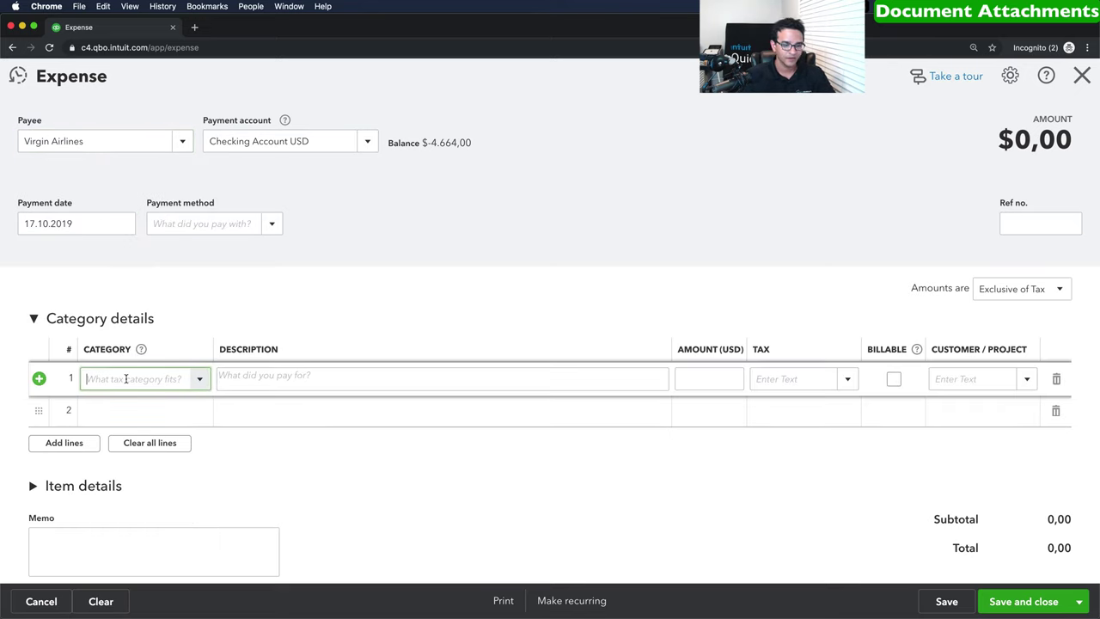
{"action": "type", "text": "trav"}
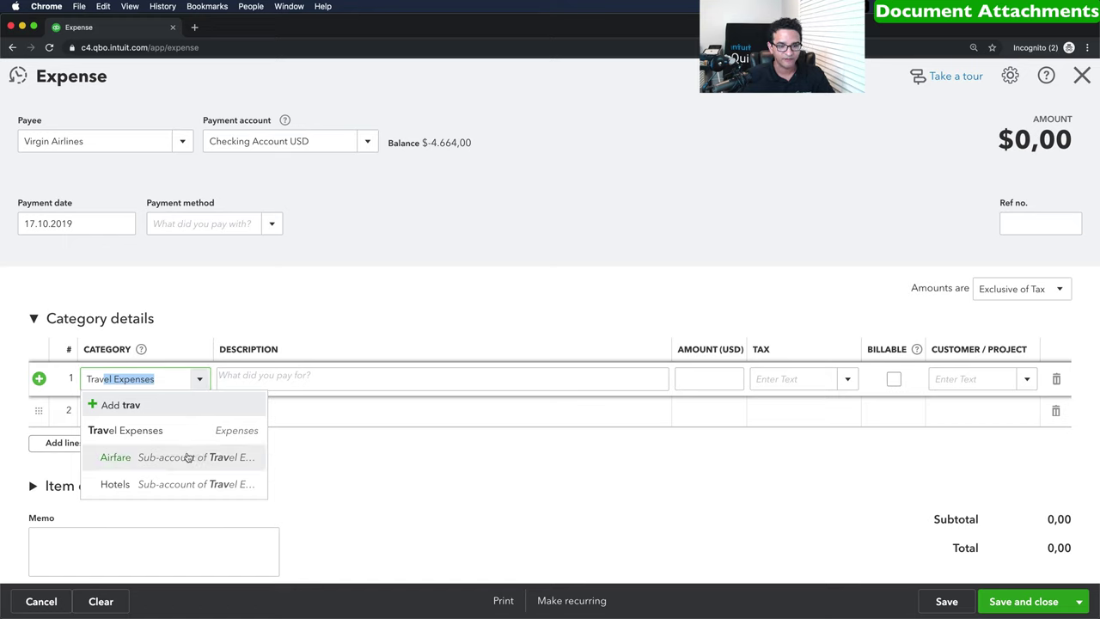
{"action": "left_click", "coordinate": [179, 458]}
{"action": "left_click", "coordinate": [700, 380]}
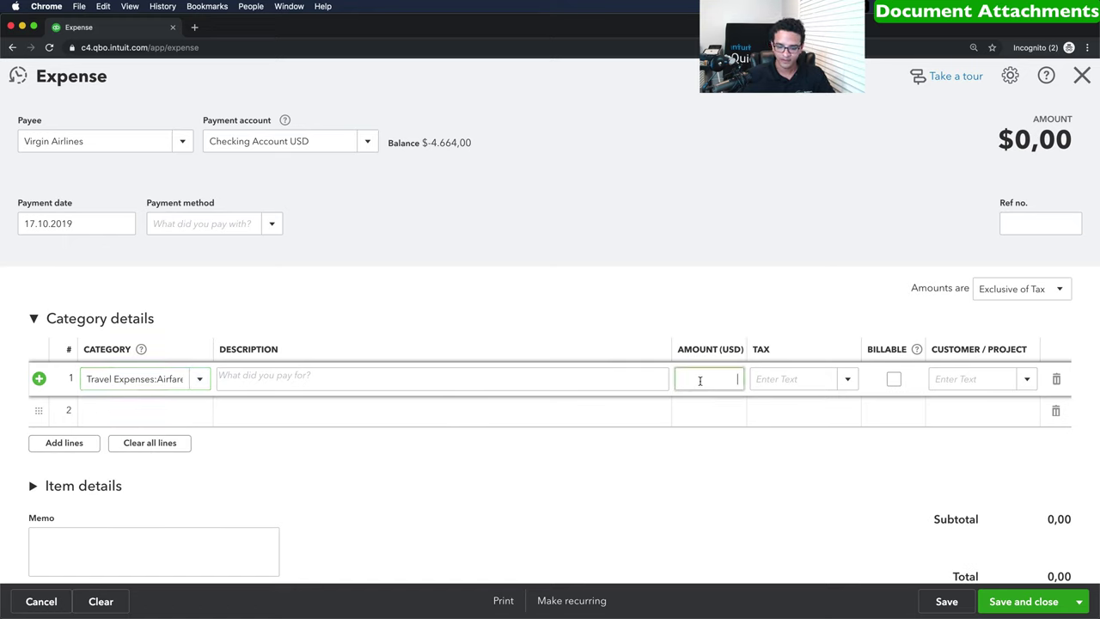
{"action": "type", "text": "2500"}
{"action": "key", "text": "Tab"}
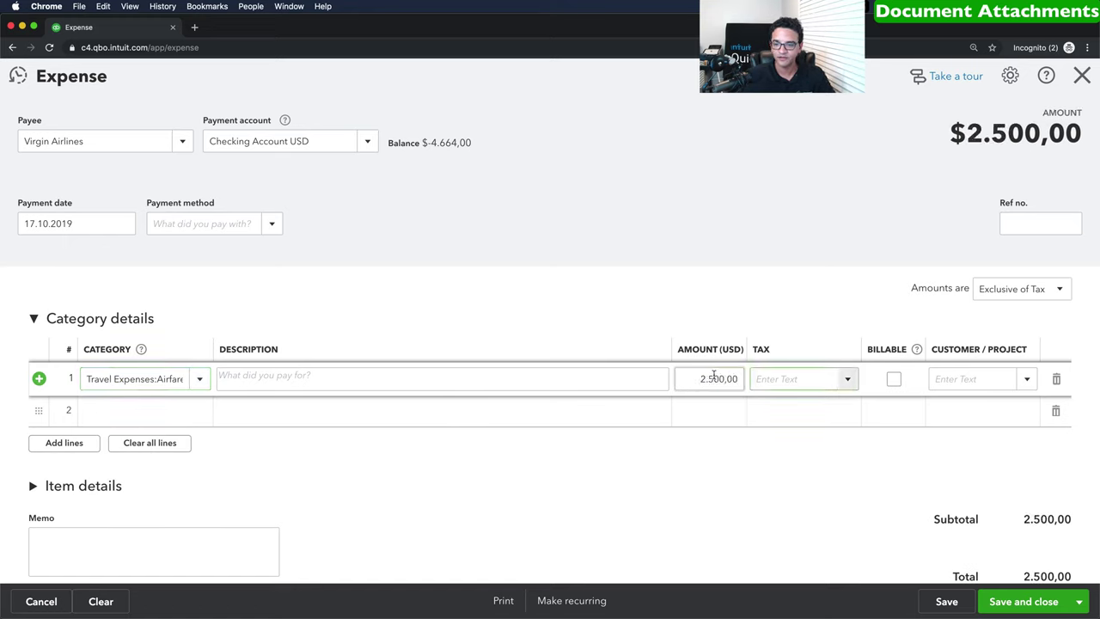
{"action": "left_click", "coordinate": [1003, 290]}
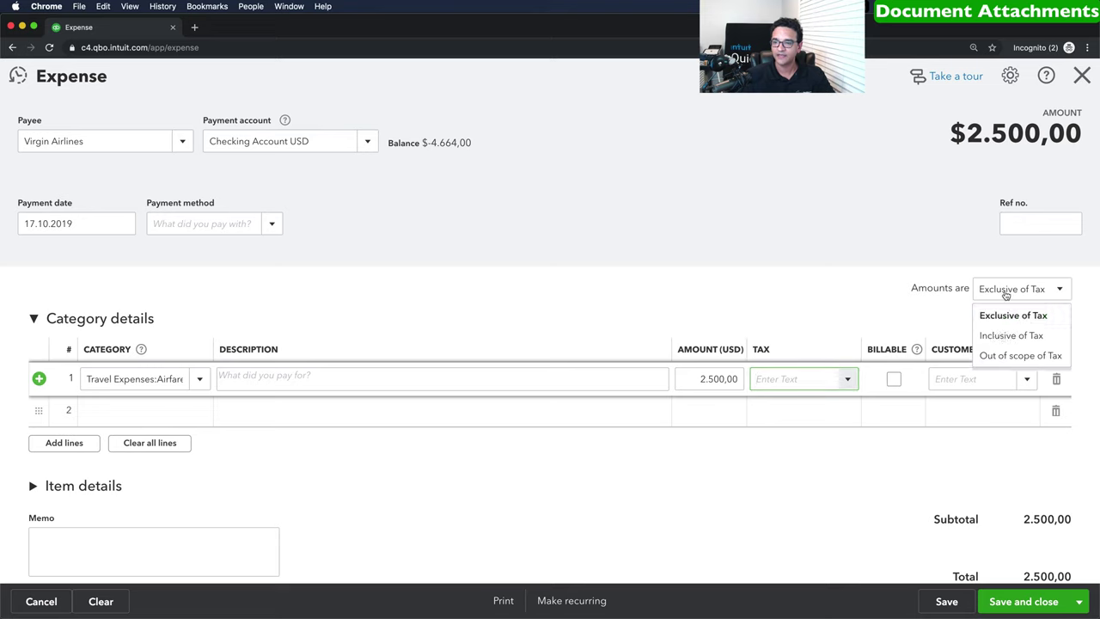
{"action": "left_click", "coordinate": [997, 356]}
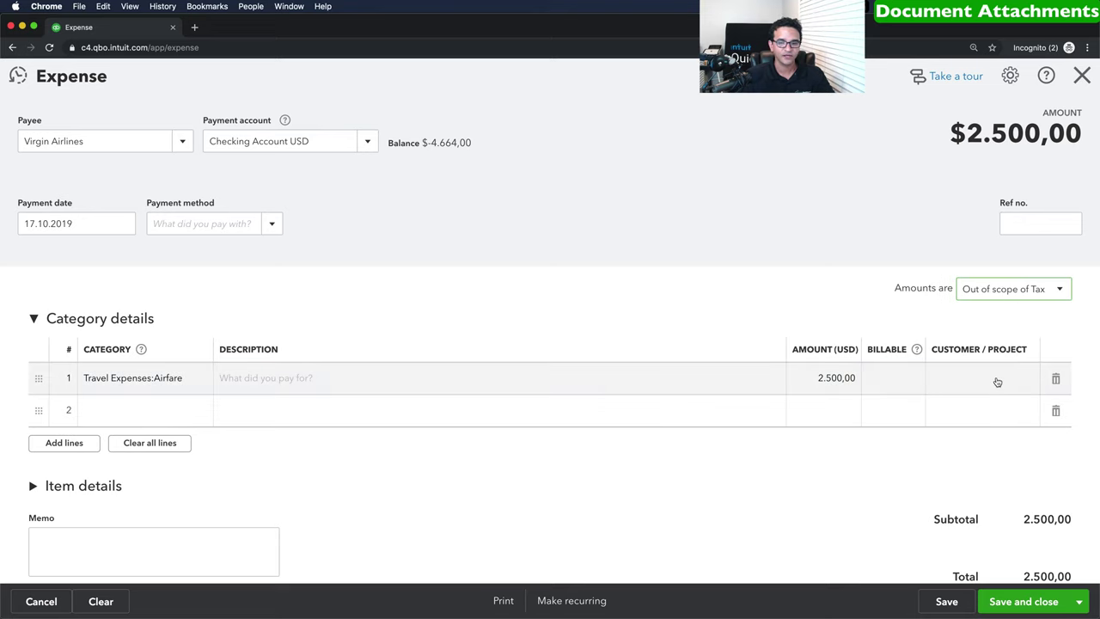
{"action": "left_click", "coordinate": [944, 600]}
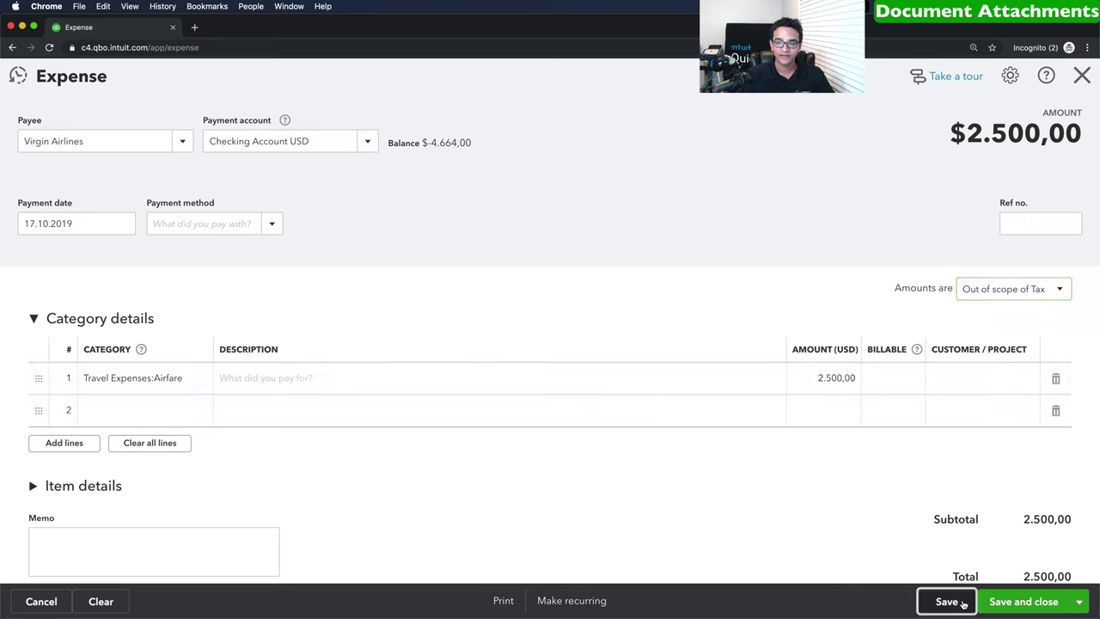
{"action": "scroll", "coordinate": [464, 347], "scroll_direction": "down", "scroll_amount": 3}
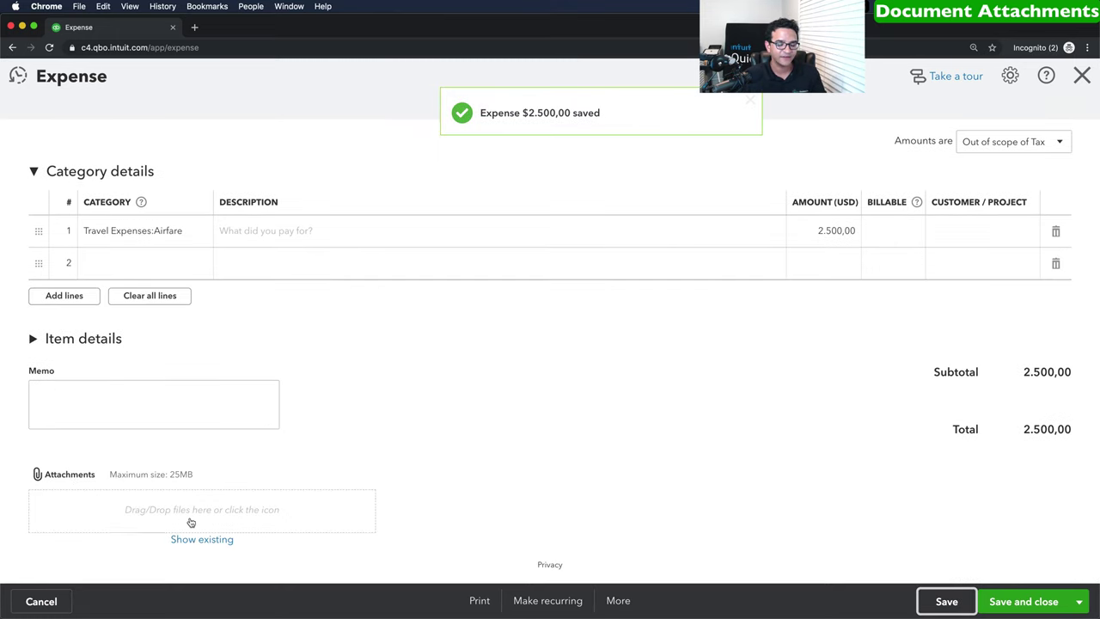
Attach My Booking _ Virgin Atlantic.pdf to the expense.
{"action": "left_click", "coordinate": [148, 513]}
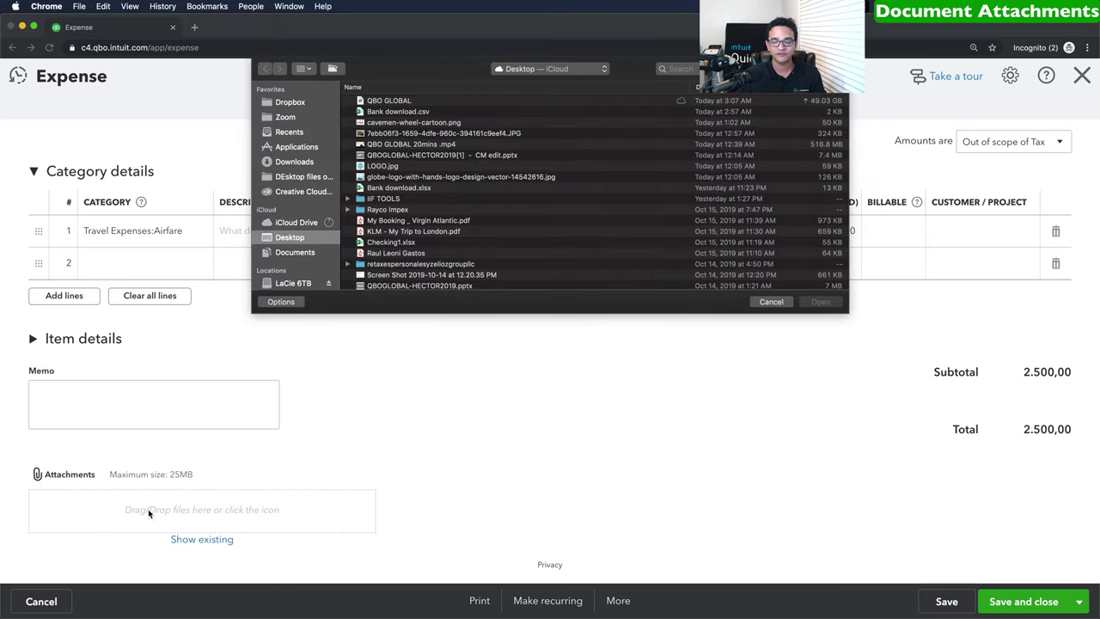
{"action": "left_click", "coordinate": [422, 222]}
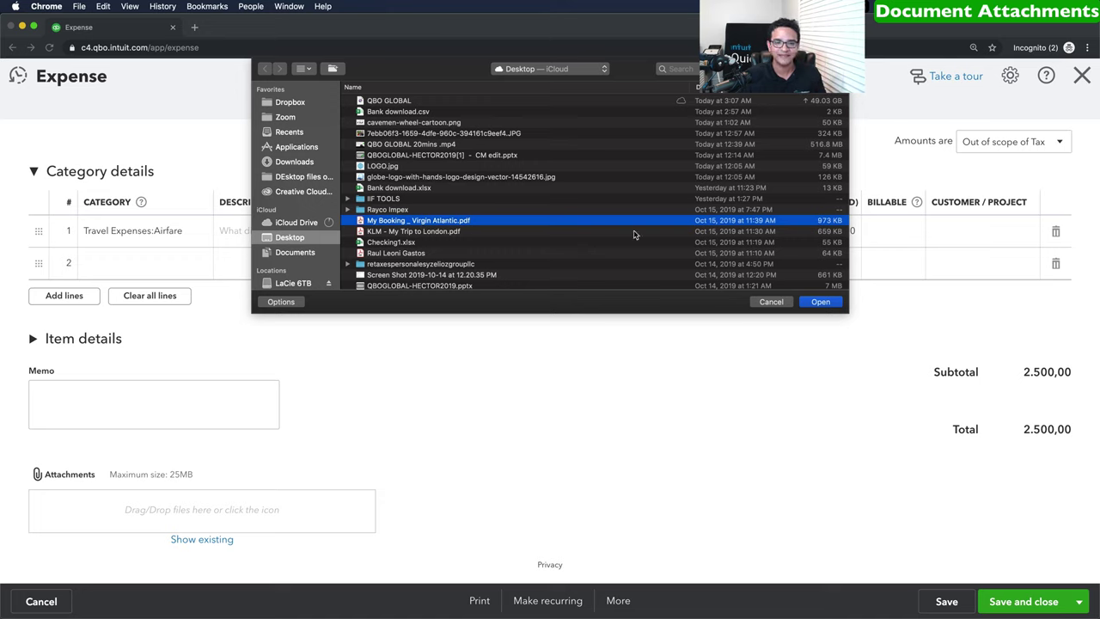
{"action": "left_click", "coordinate": [820, 302]}
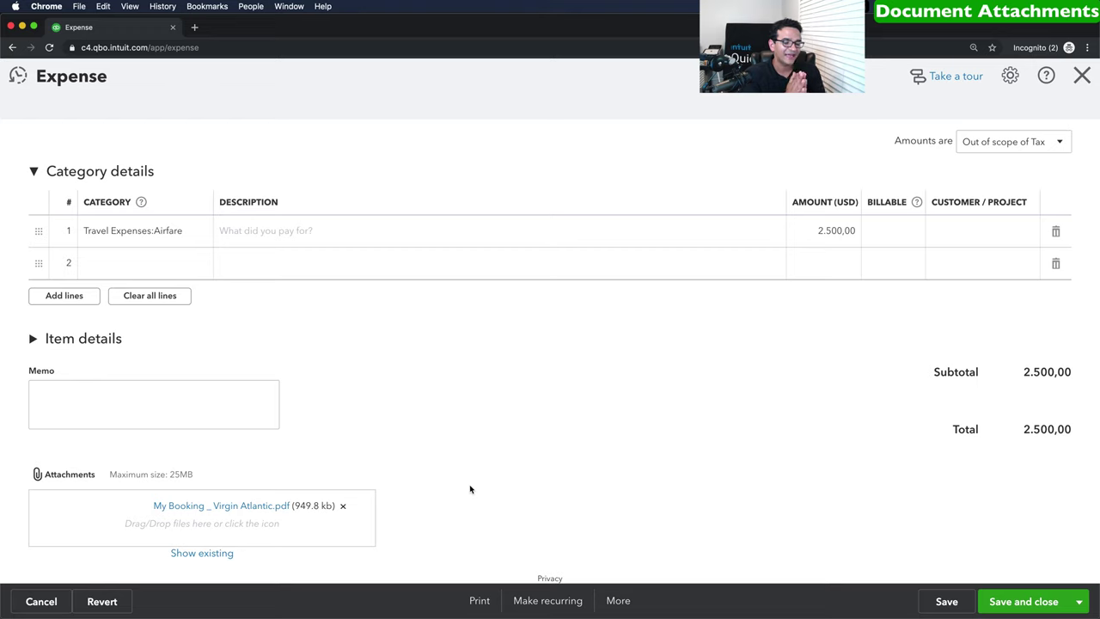
Preview the attached booking PDF to check it, then close the preview.
{"action": "left_click", "coordinate": [222, 508]}
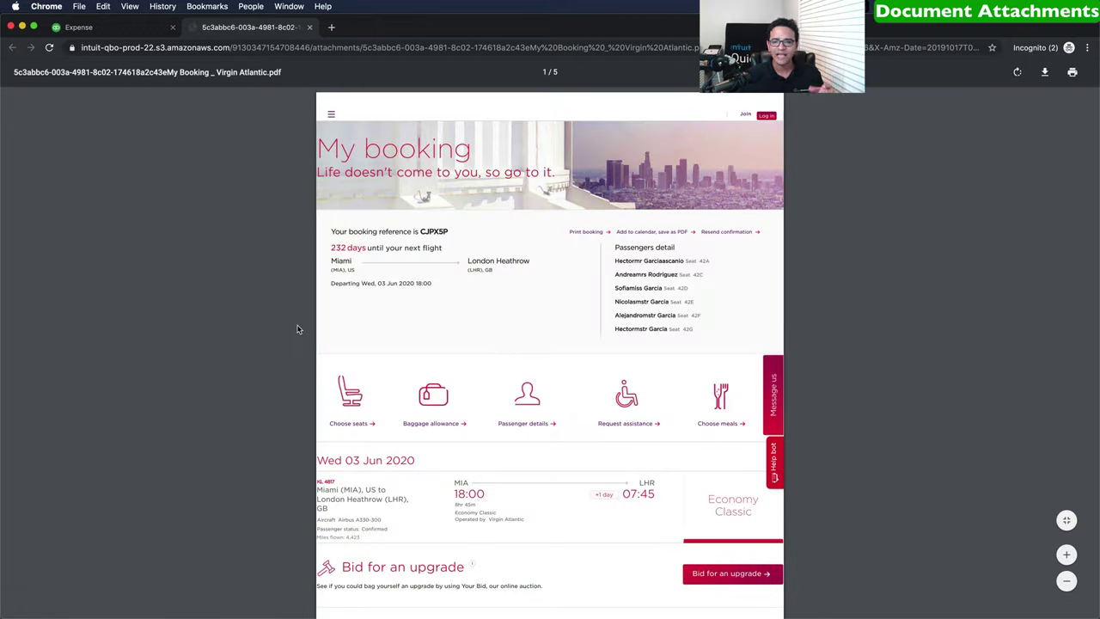
{"action": "scroll", "coordinate": [469, 361], "scroll_direction": "down", "scroll_amount": 4}
{"action": "scroll", "coordinate": [469, 363], "scroll_direction": "up", "scroll_amount": 4}
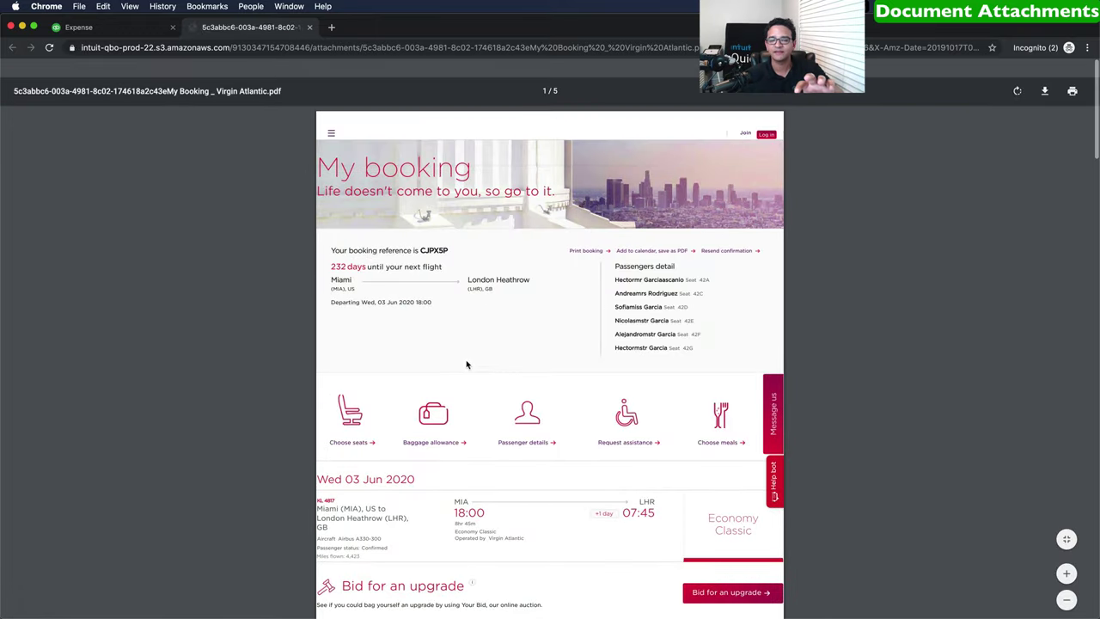
{"action": "left_click", "coordinate": [309, 27]}
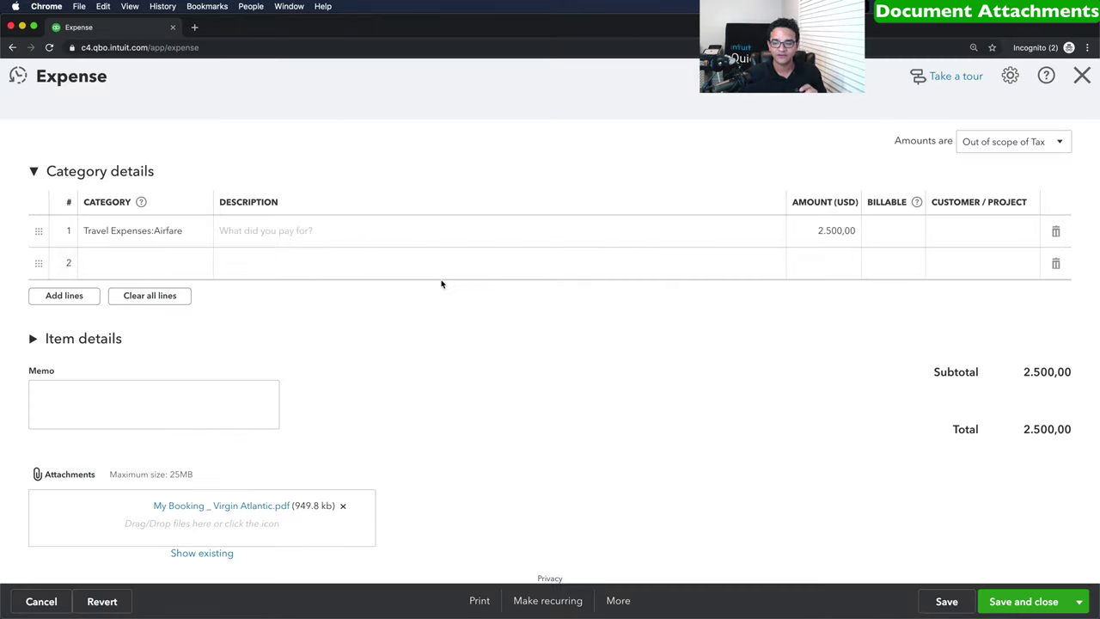
Save and close the airfare expense and go to the Attachments list.
{"action": "left_click", "coordinate": [1027, 601]}
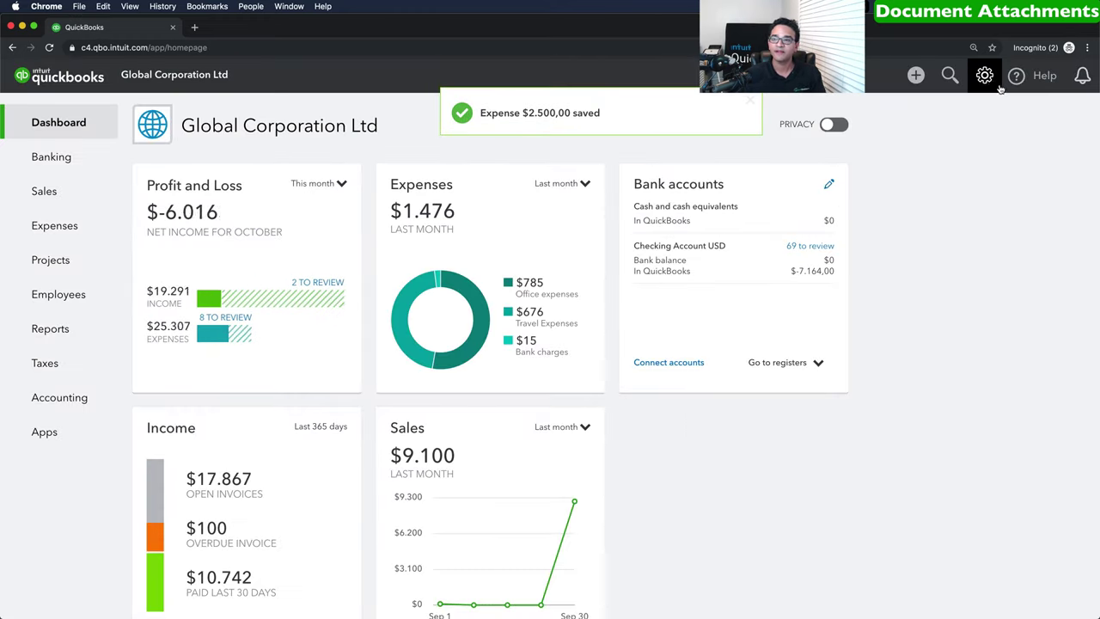
{"action": "left_click", "coordinate": [983, 76]}
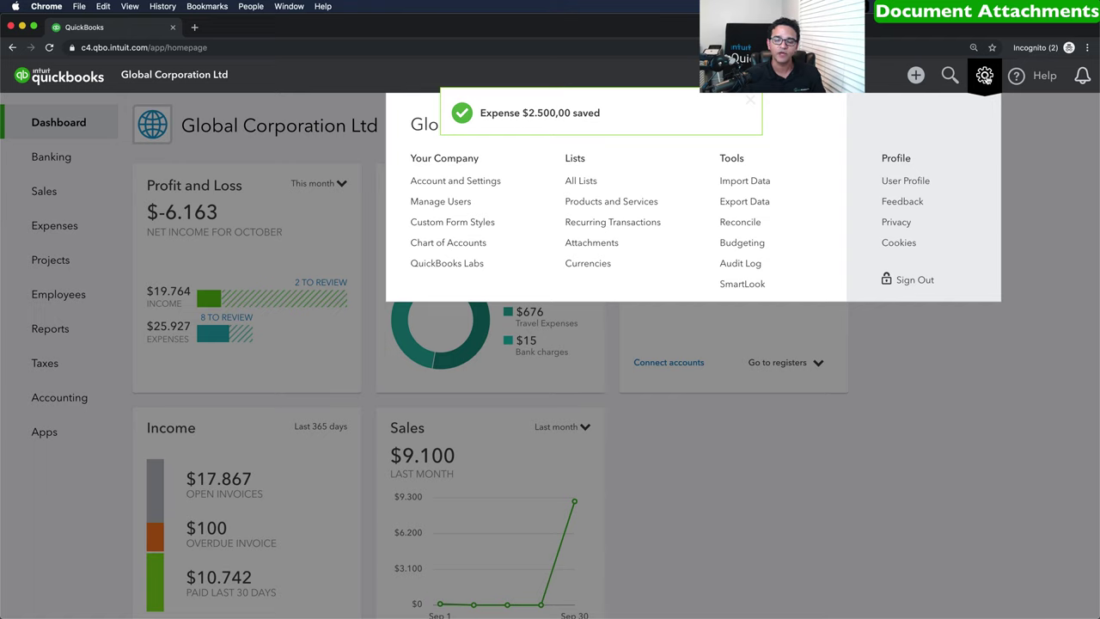
{"action": "left_click", "coordinate": [604, 244]}
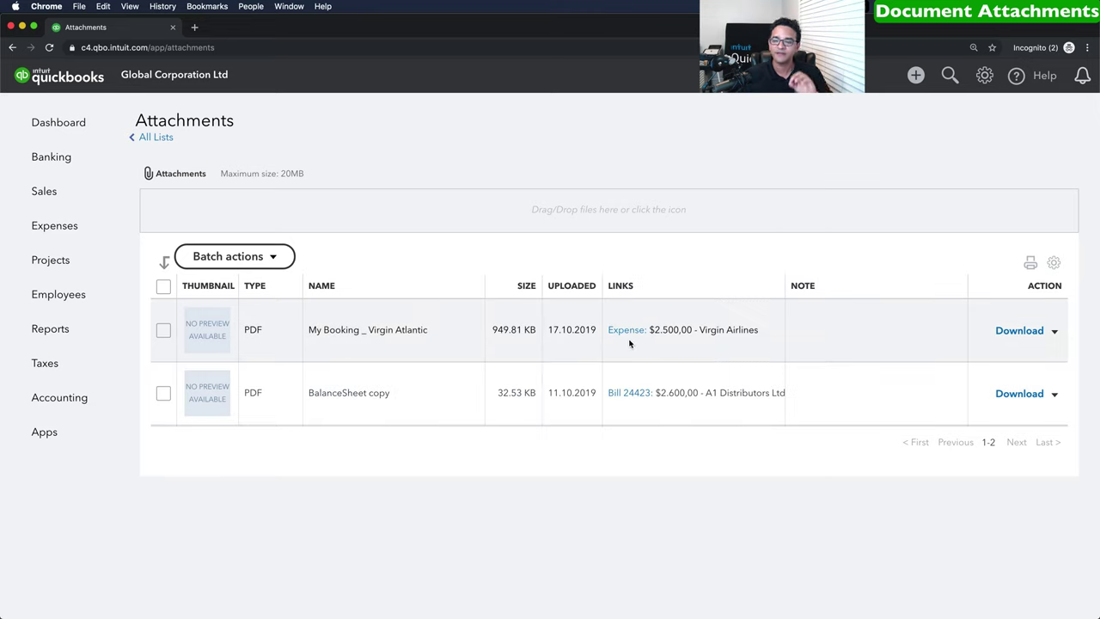
Check the booking attachment's actions, select all attachments and view Batch actions.
{"action": "left_click", "coordinate": [1054, 331]}
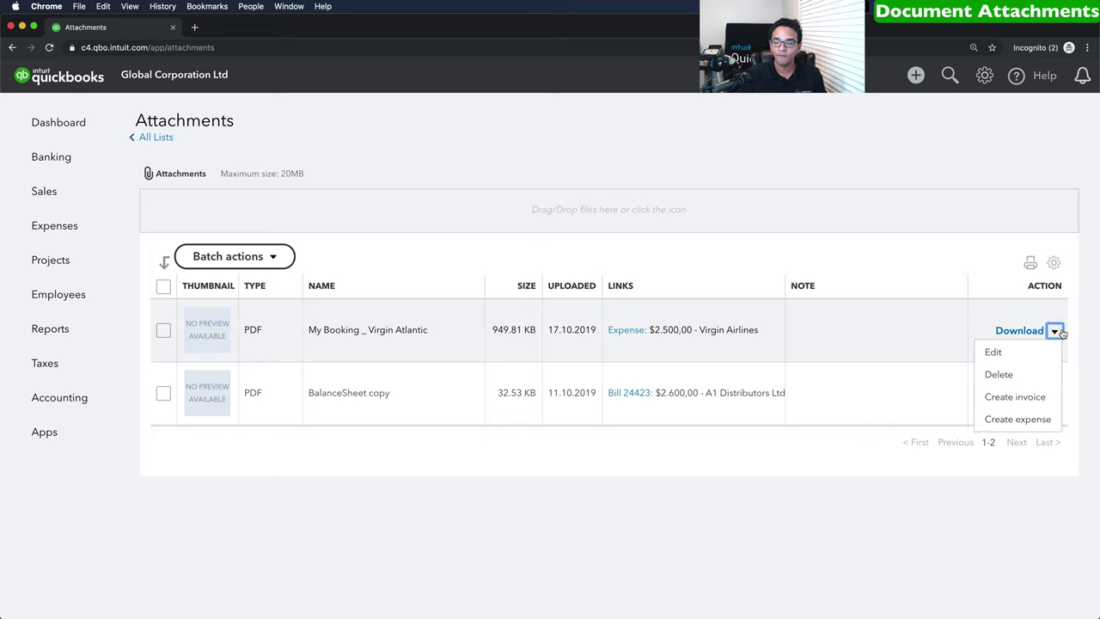
{"action": "left_click", "coordinate": [1062, 334]}
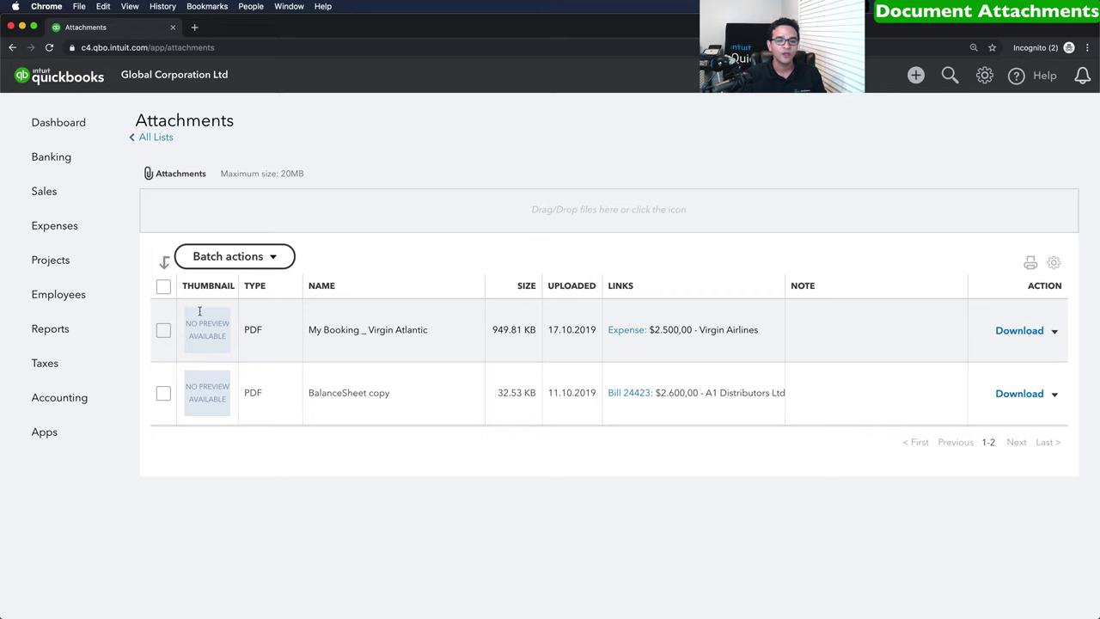
{"action": "left_click", "coordinate": [163, 286]}
{"action": "left_click", "coordinate": [261, 258]}
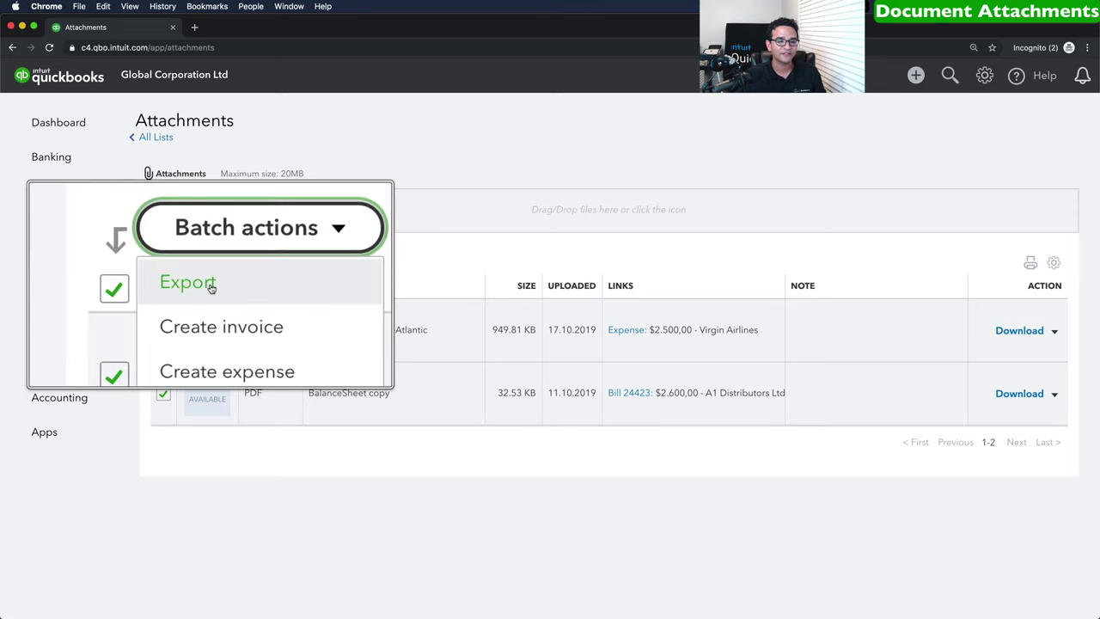
{"action": "left_click", "coordinate": [355, 260]}
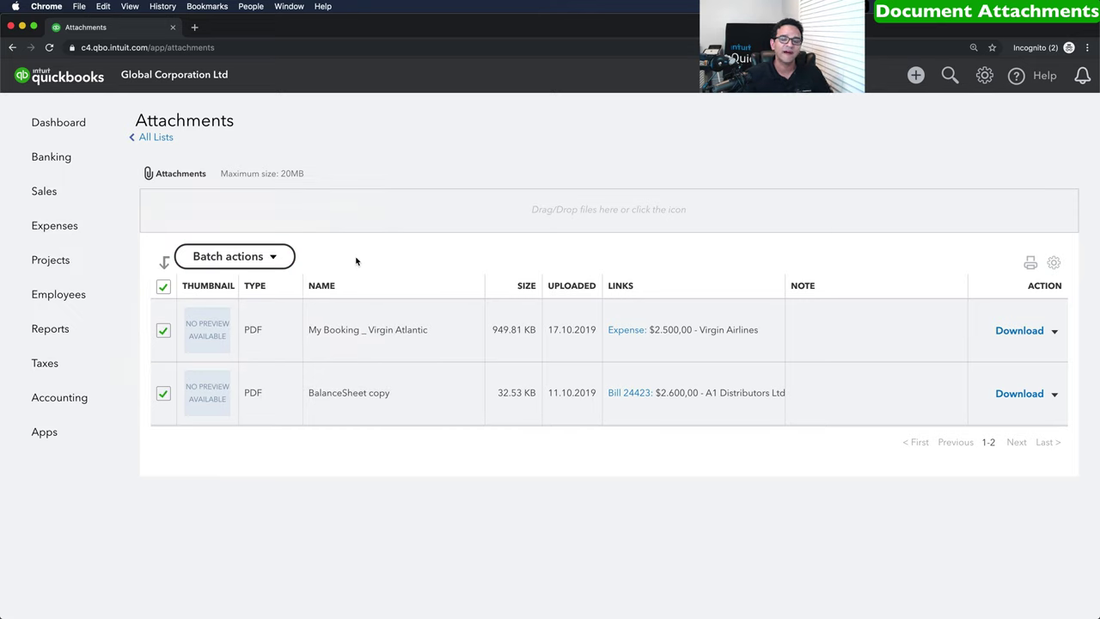